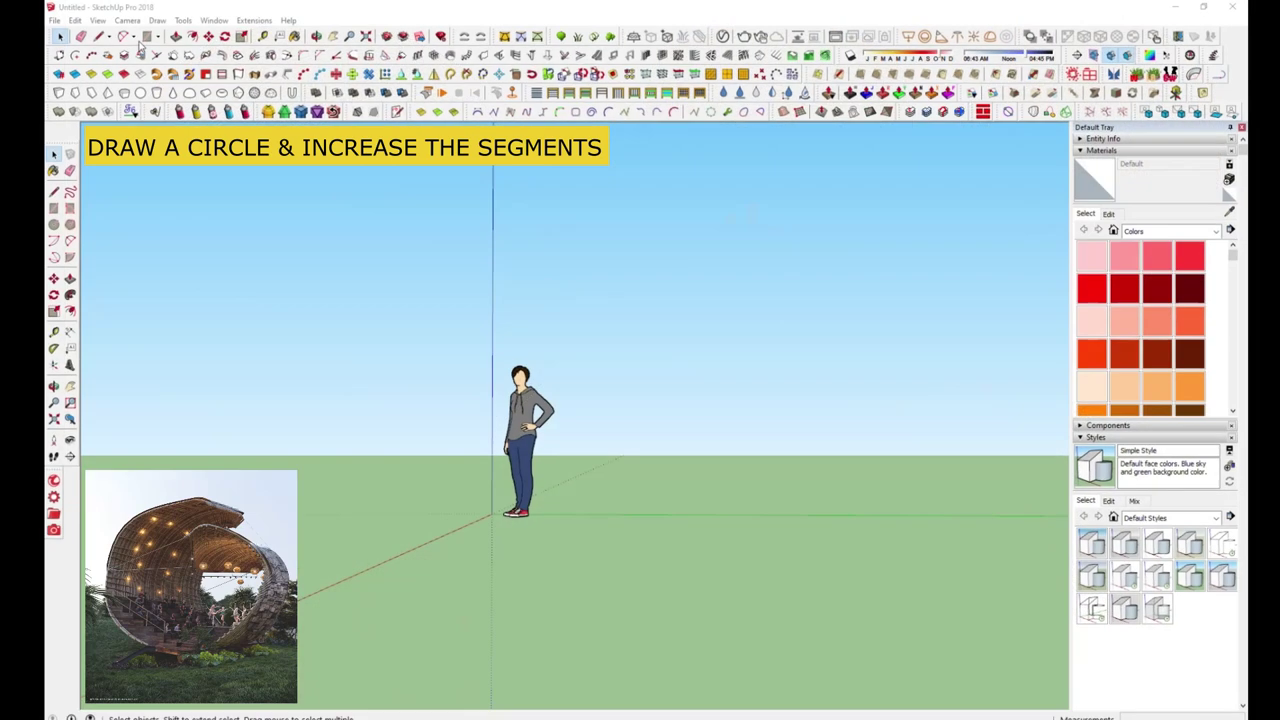
Draw a large upright rectangular face standing at the origin
click(146, 36)
click(457, 529)
scroll(457, 529, down, 4)
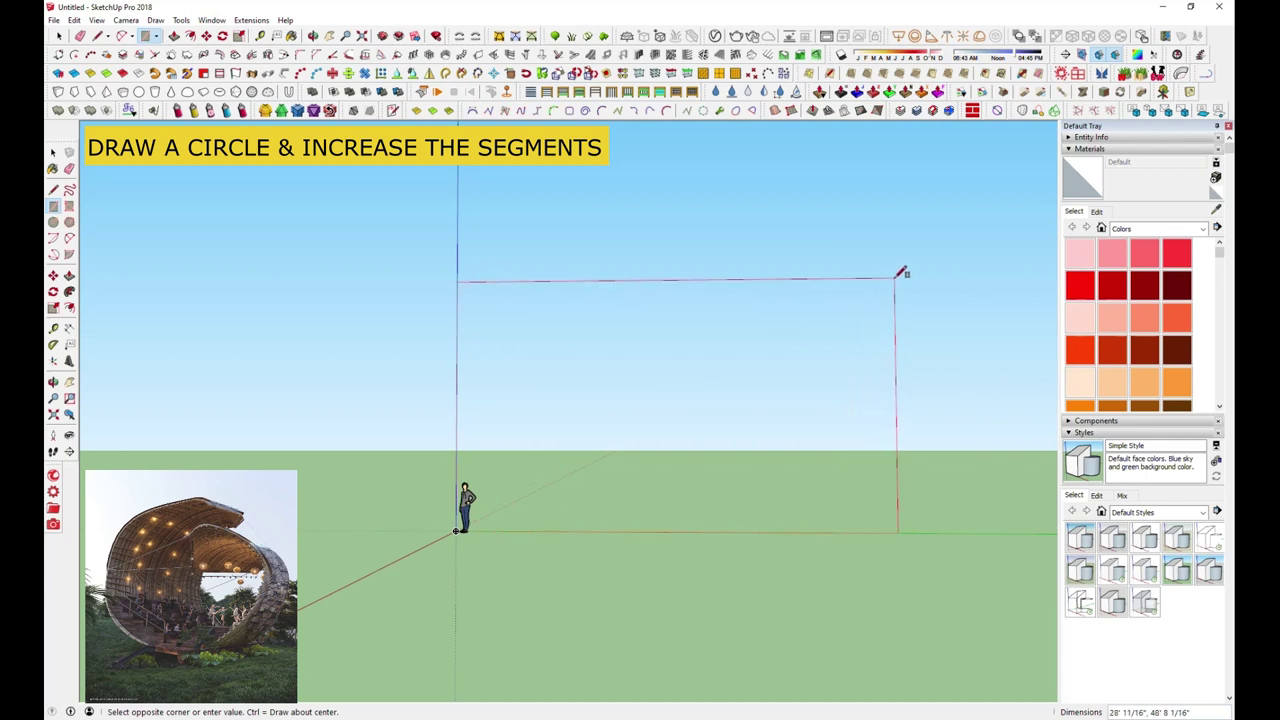
click(975, 172)
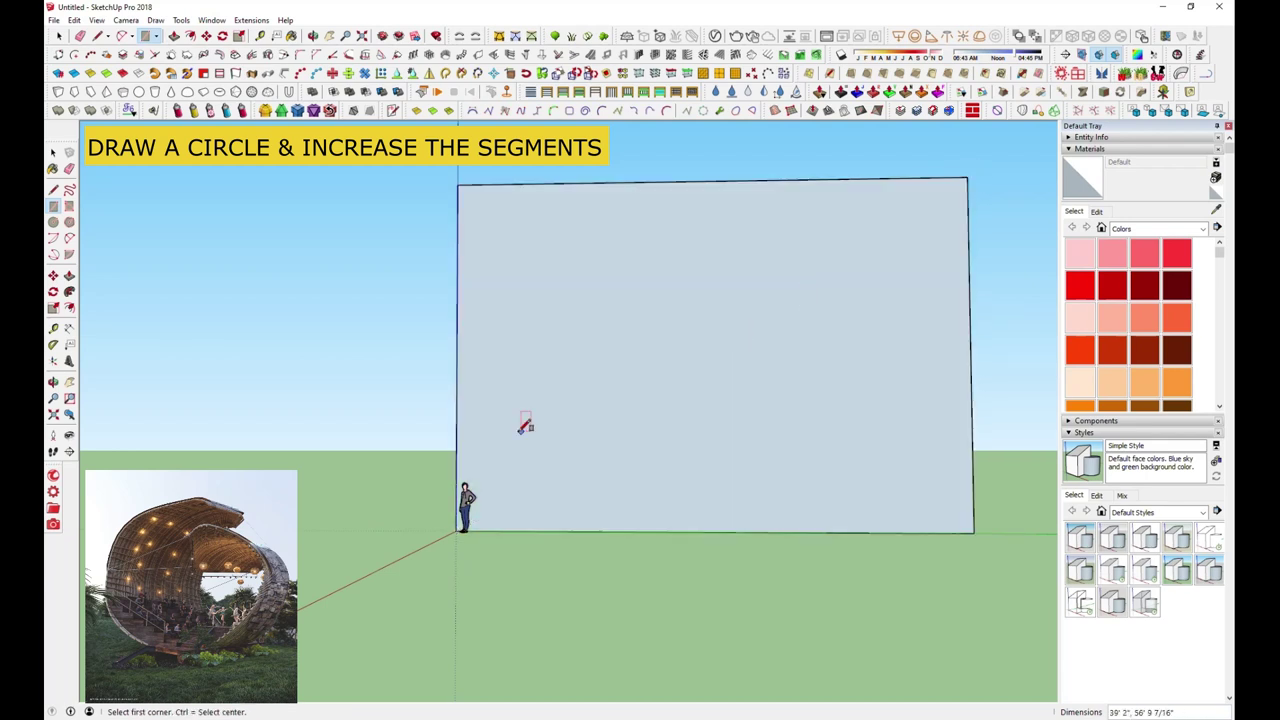
middle_drag(523, 423, 526, 480)
click(155, 36)
click(172, 83)
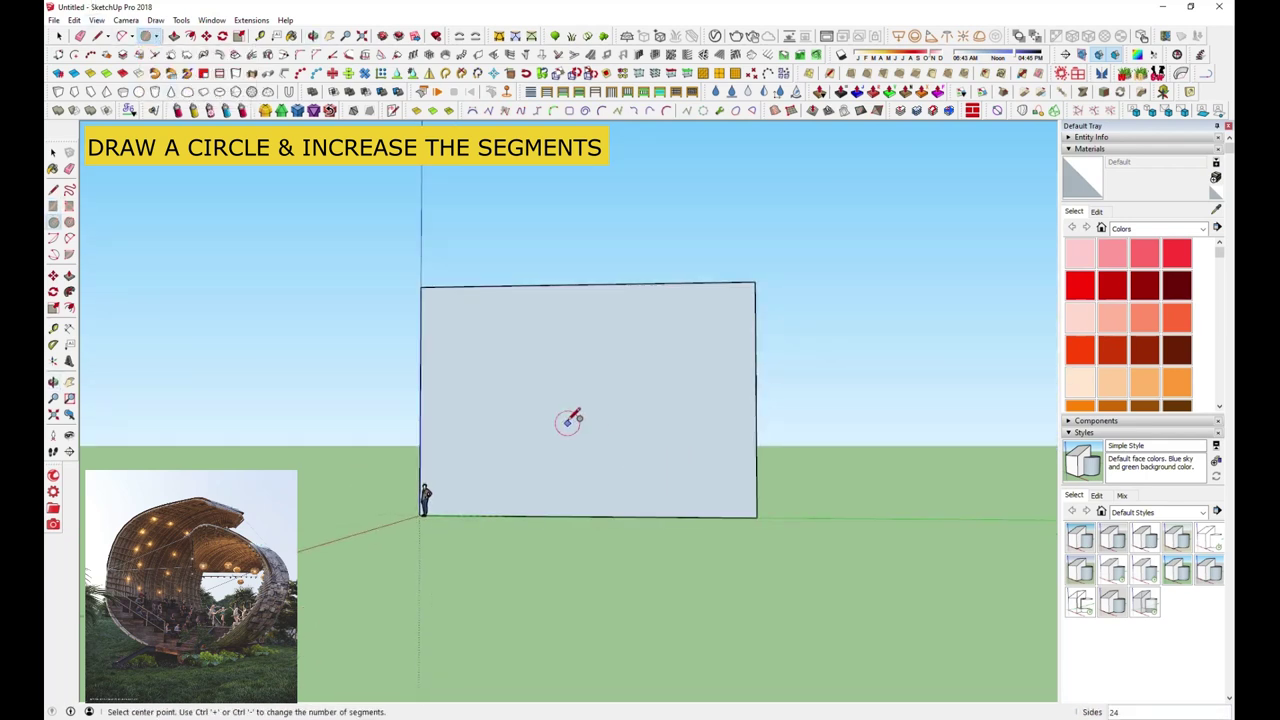
Draw a circle on the rectangle and delete the leftover rectangle pieces outside it
click(577, 413)
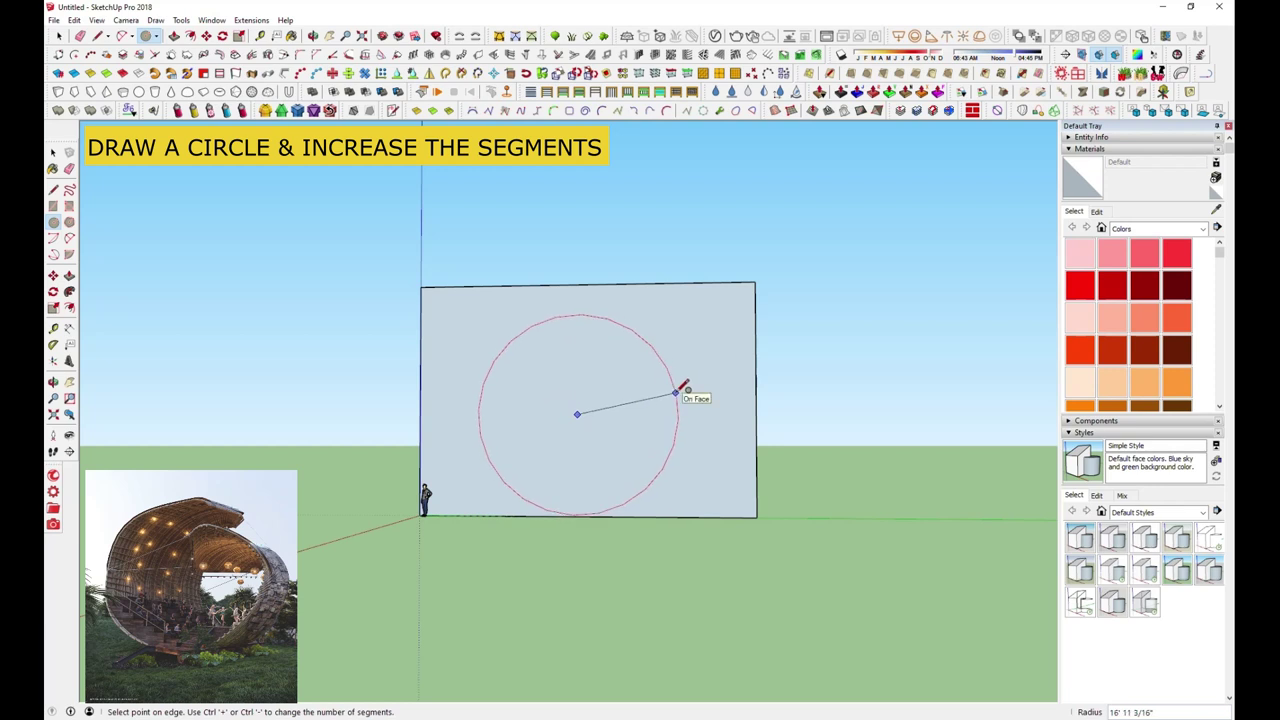
click(740, 397)
middle_drag(640, 443, 554, 528)
click(57, 37)
click(57, 37)
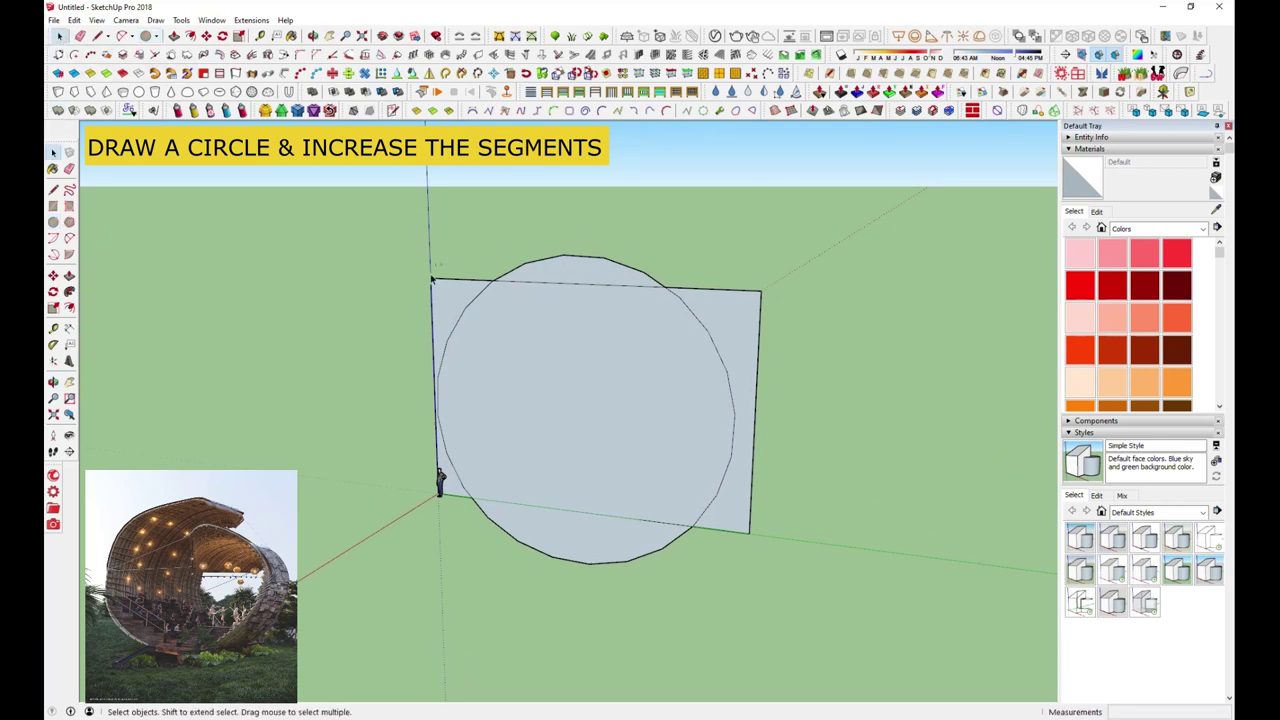
click(744, 364)
key(Delete)
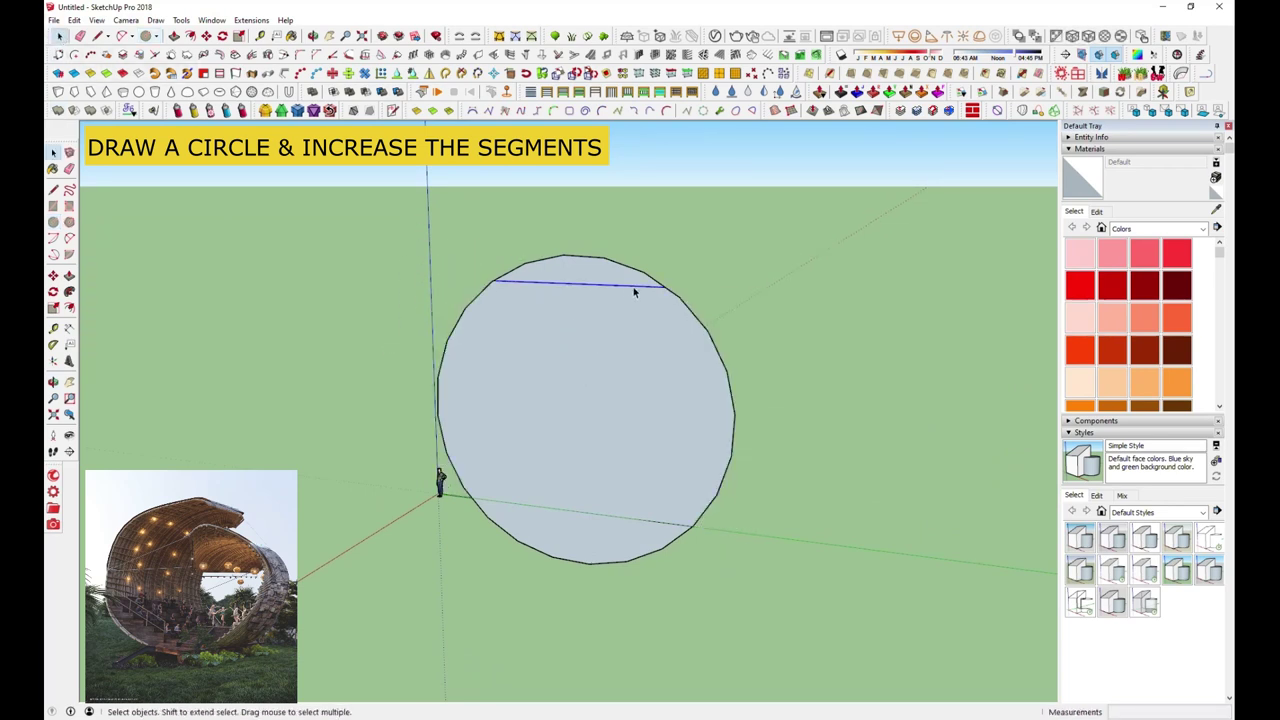
middle_drag(466, 505, 480, 563)
Set the circle's segment count to 100 in Entity Info
click(682, 320)
click(1101, 138)
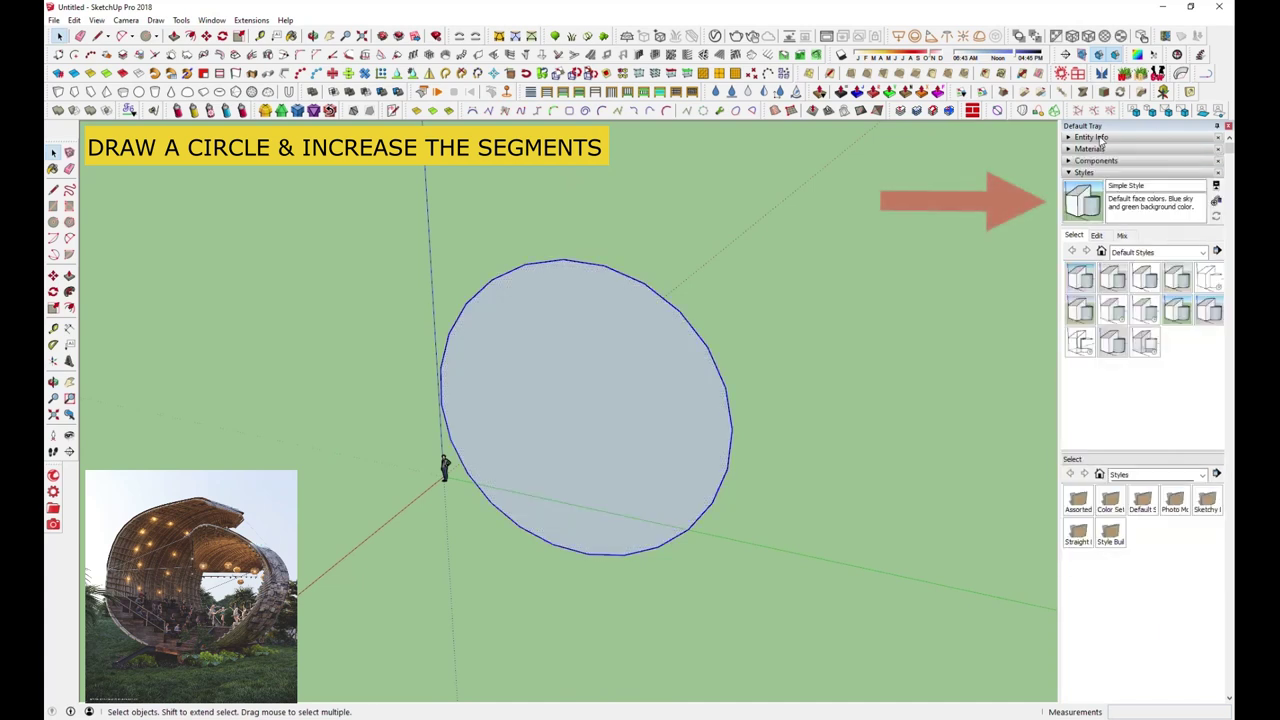
text(100)
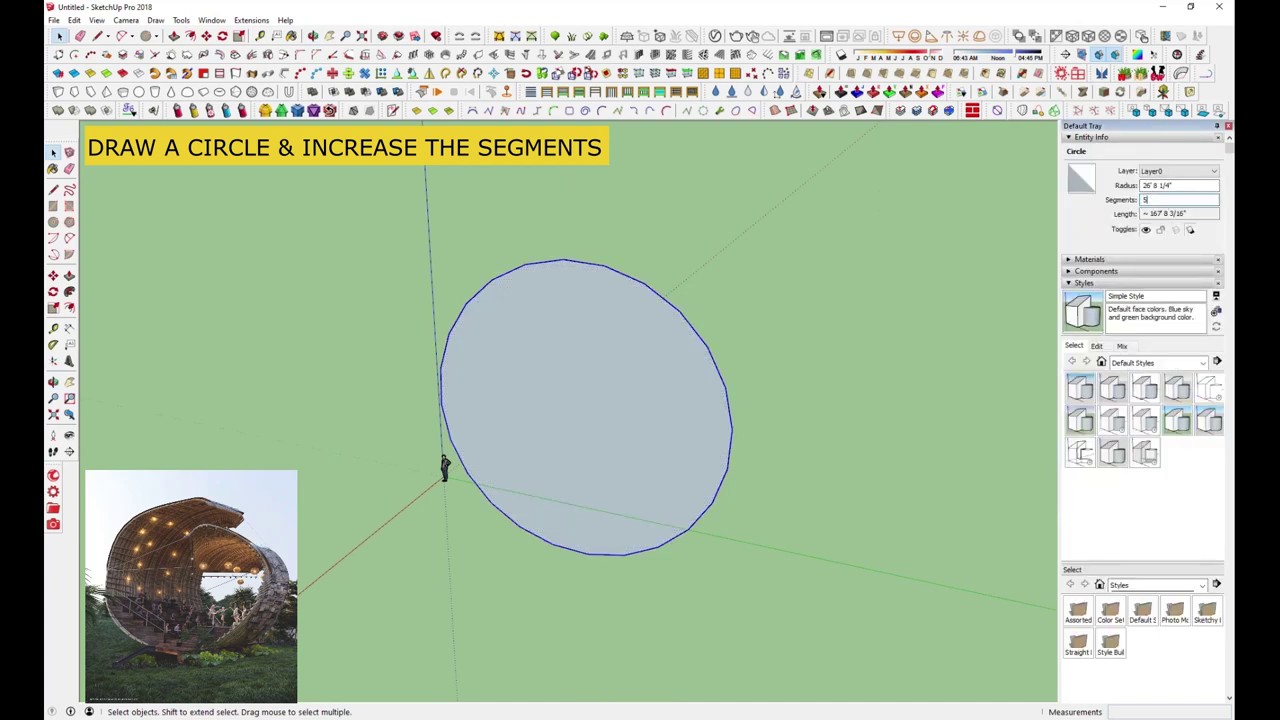
key(Return)
middle_drag(855, 330, 627, 531)
mouse_move(627, 531)
mouse_down()
mouse_move(800, 371)
mouse_move(694, 528)
mouse_up()
Start a Move copy of the circle, then cancel it
key(m)
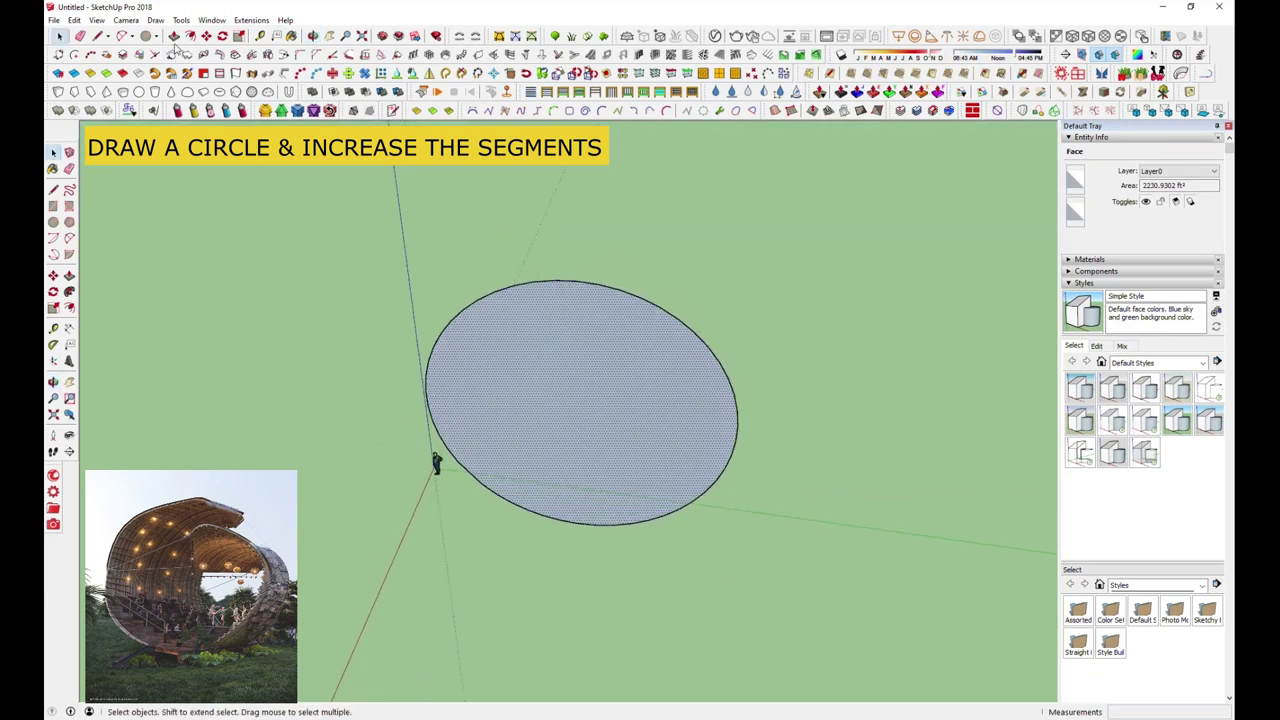
click(694, 528)
key(ctrl)
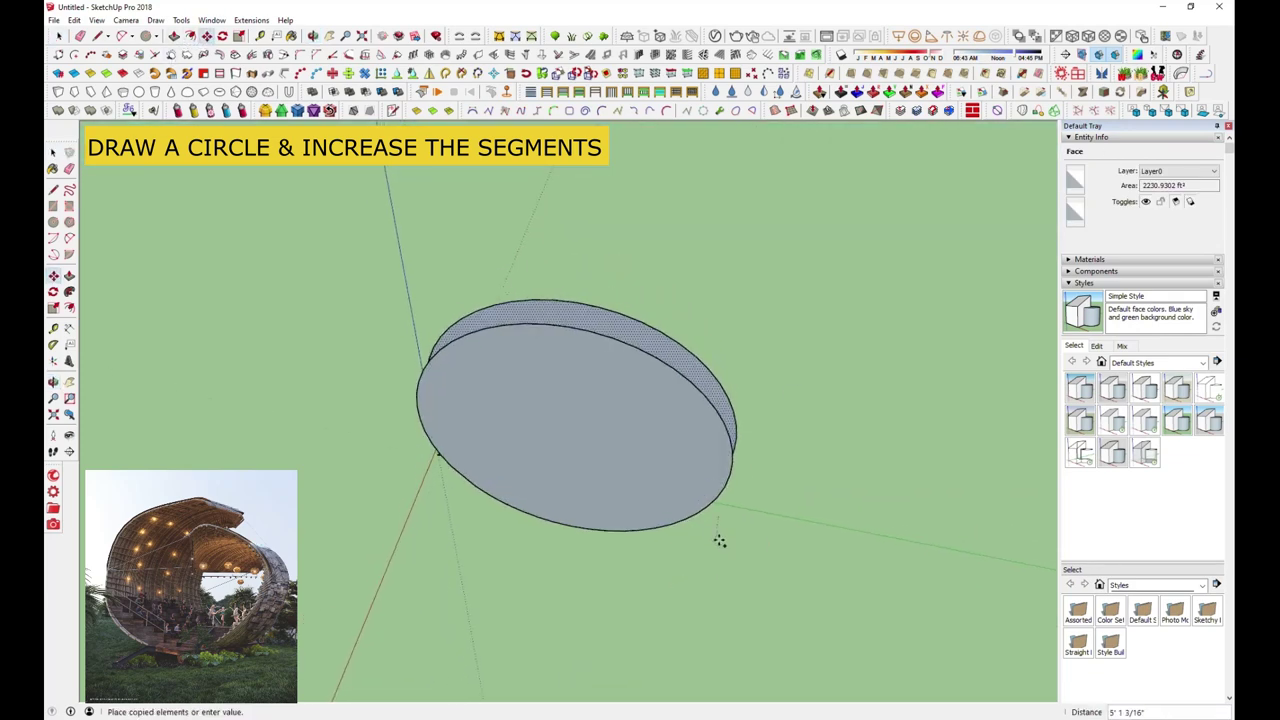
key(Escape)
In front view, draw a vertical line through the circle's centre
key(f)
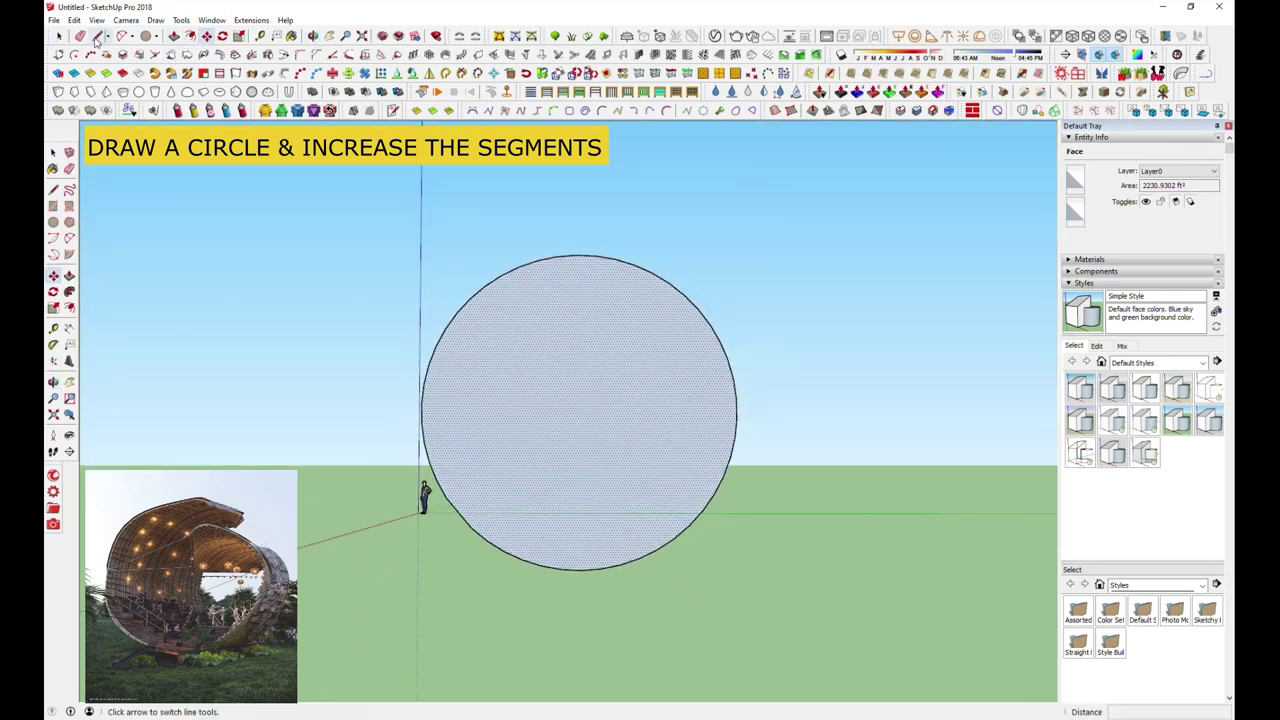
scroll(667, 309, up, 2)
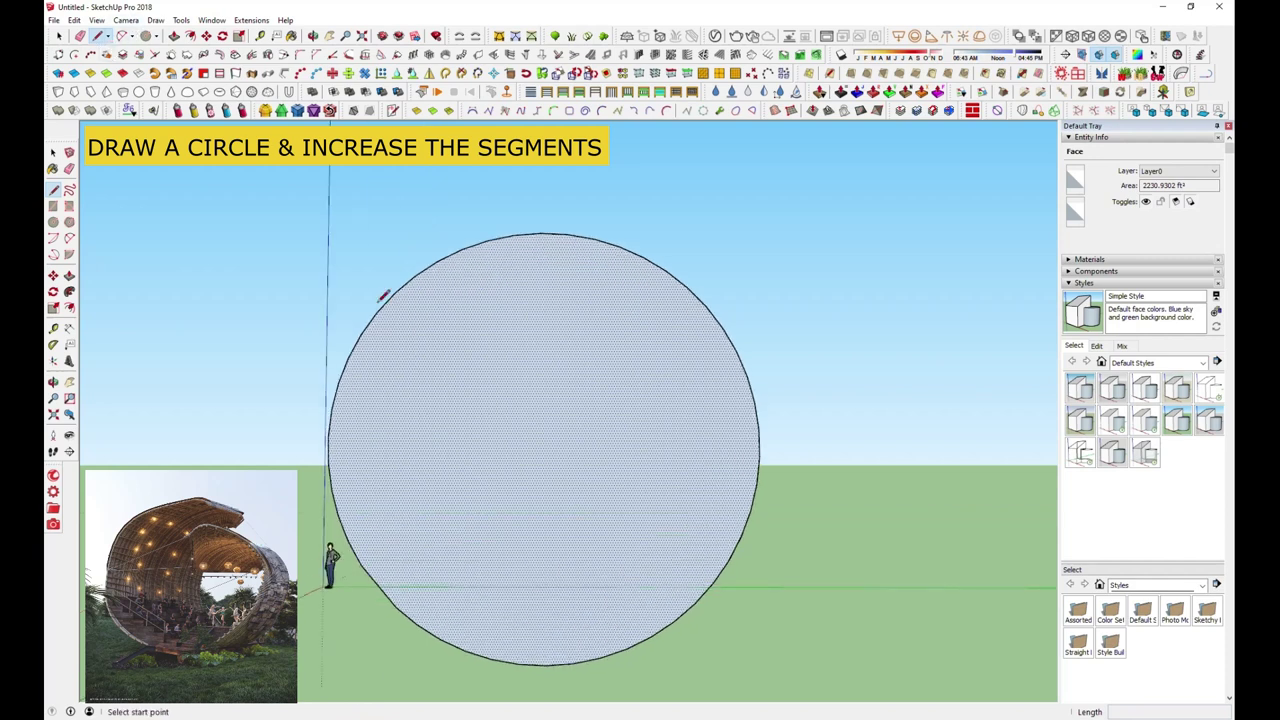
click(338, 516)
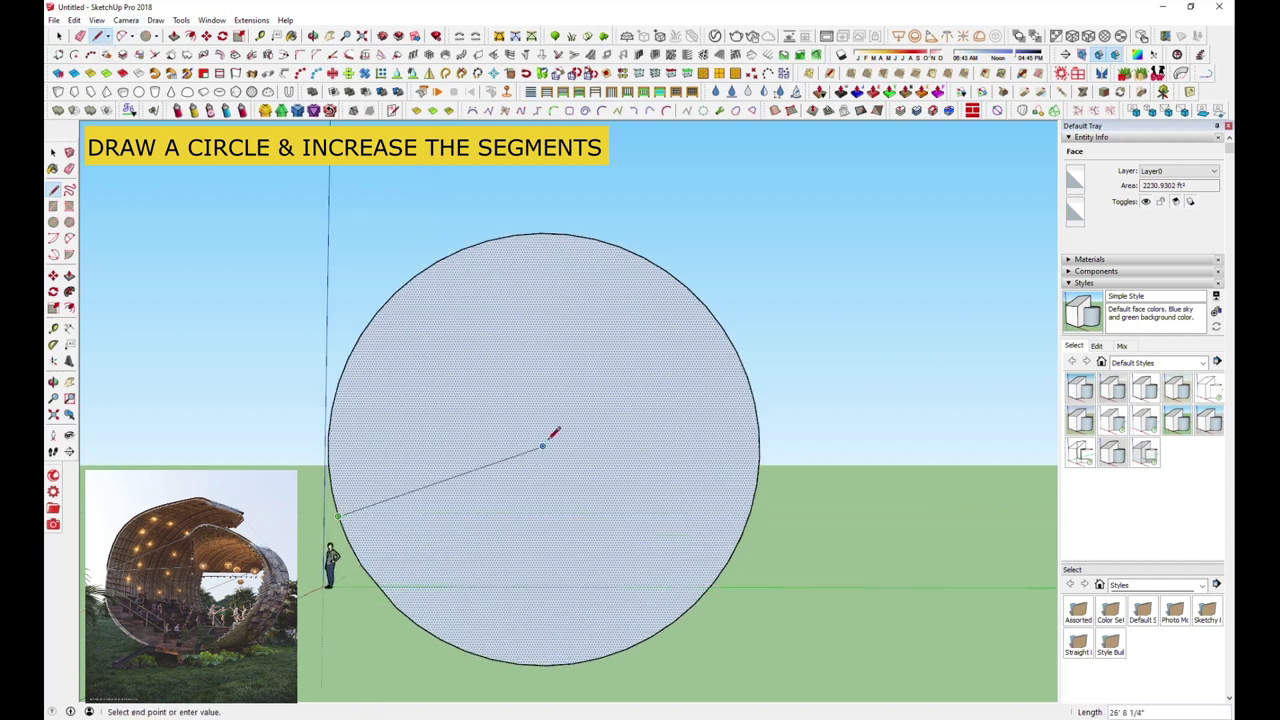
click(543, 176)
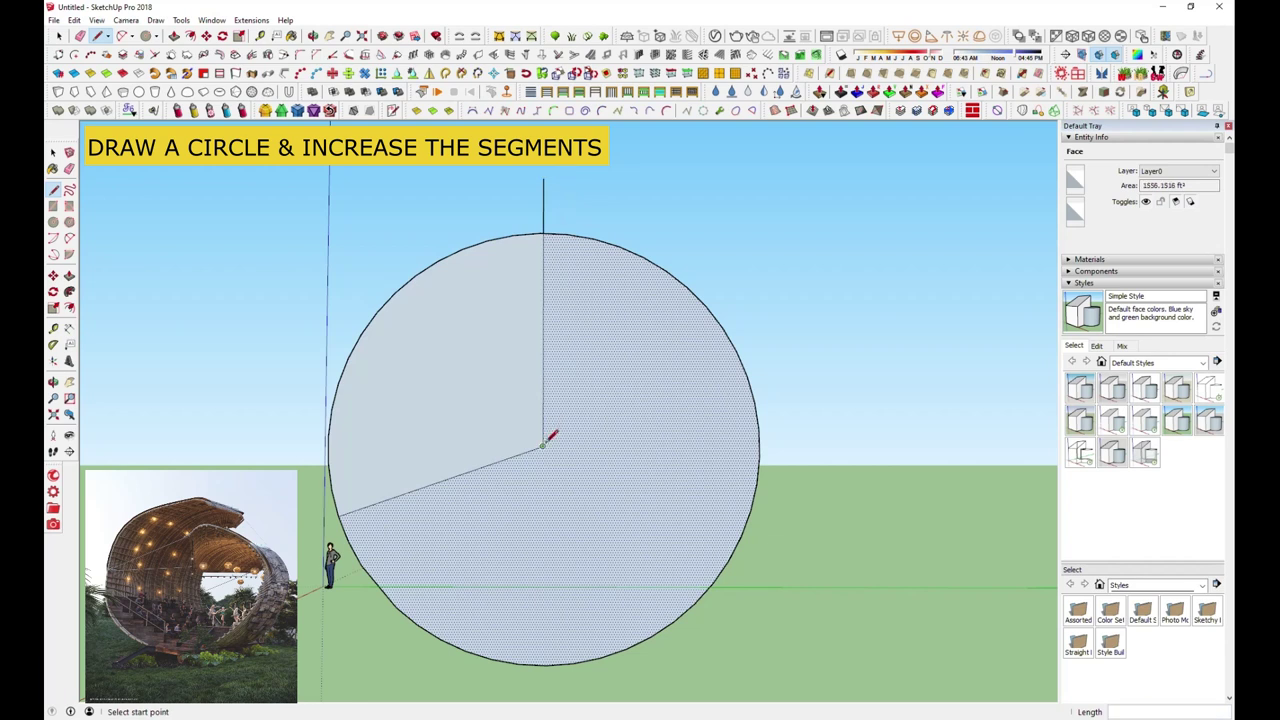
scroll(543, 446, down, 2)
click(544, 635)
Draw a 2-Point Arc from the circle's centre curving to its right edge
click(122, 36)
scroll(590, 366, up, 2)
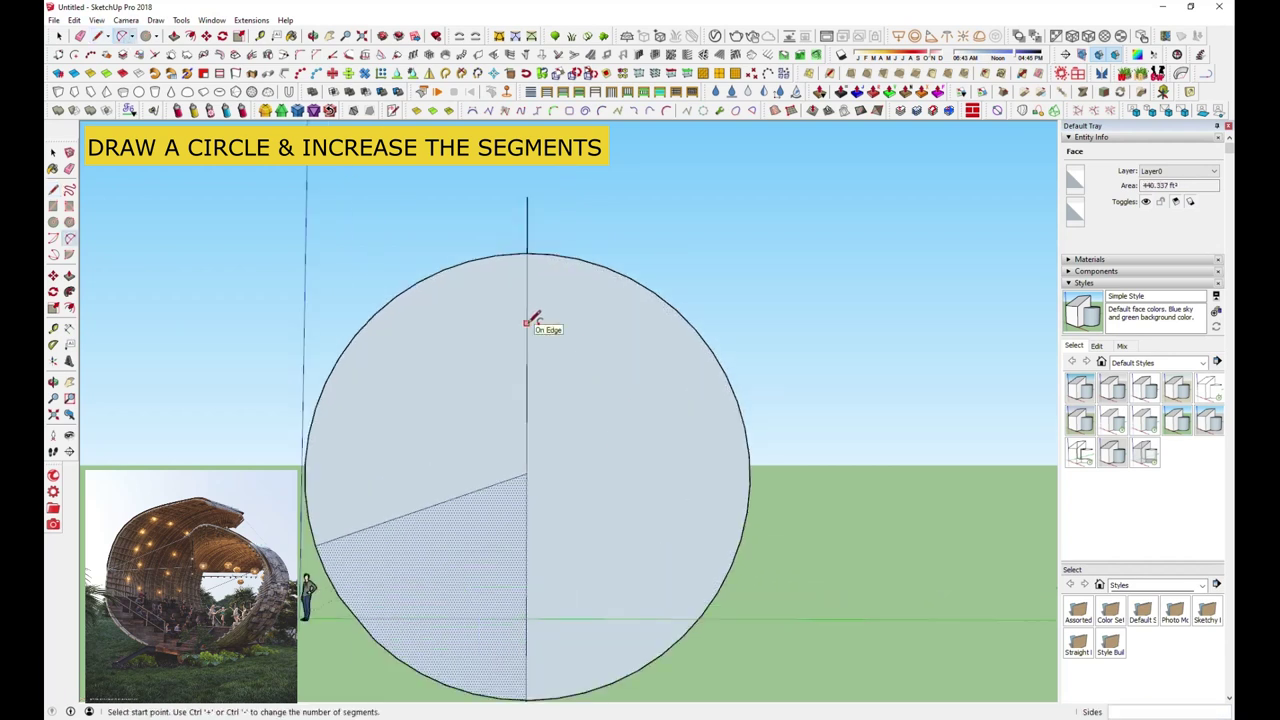
click(527, 418)
click(749, 497)
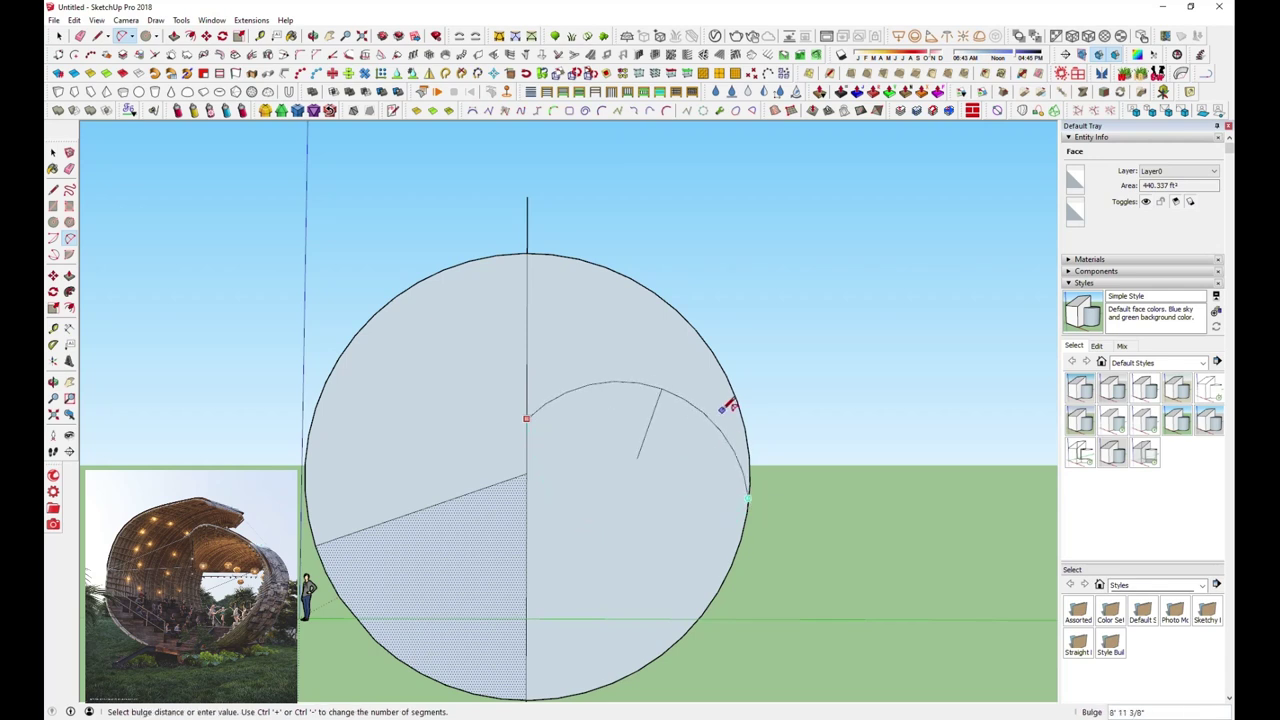
click(735, 449)
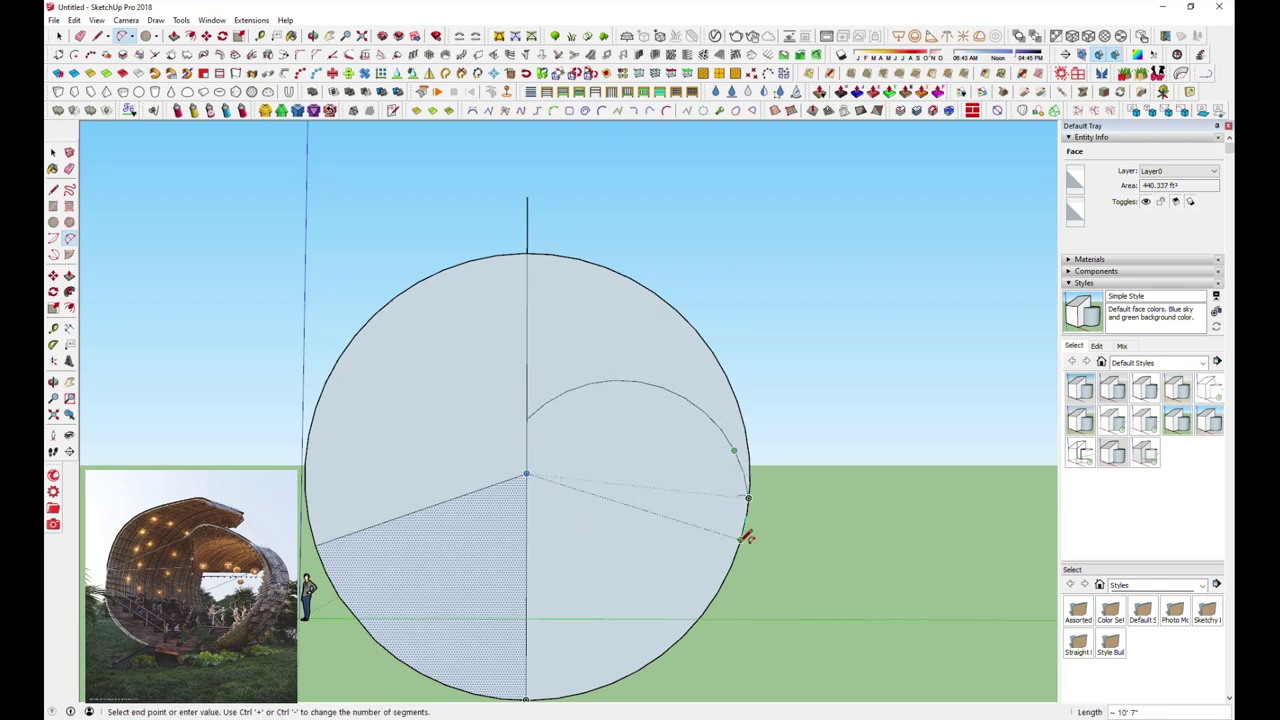
scroll(741, 532, up, 2)
key(Escape)
scroll(745, 535, down, 2)
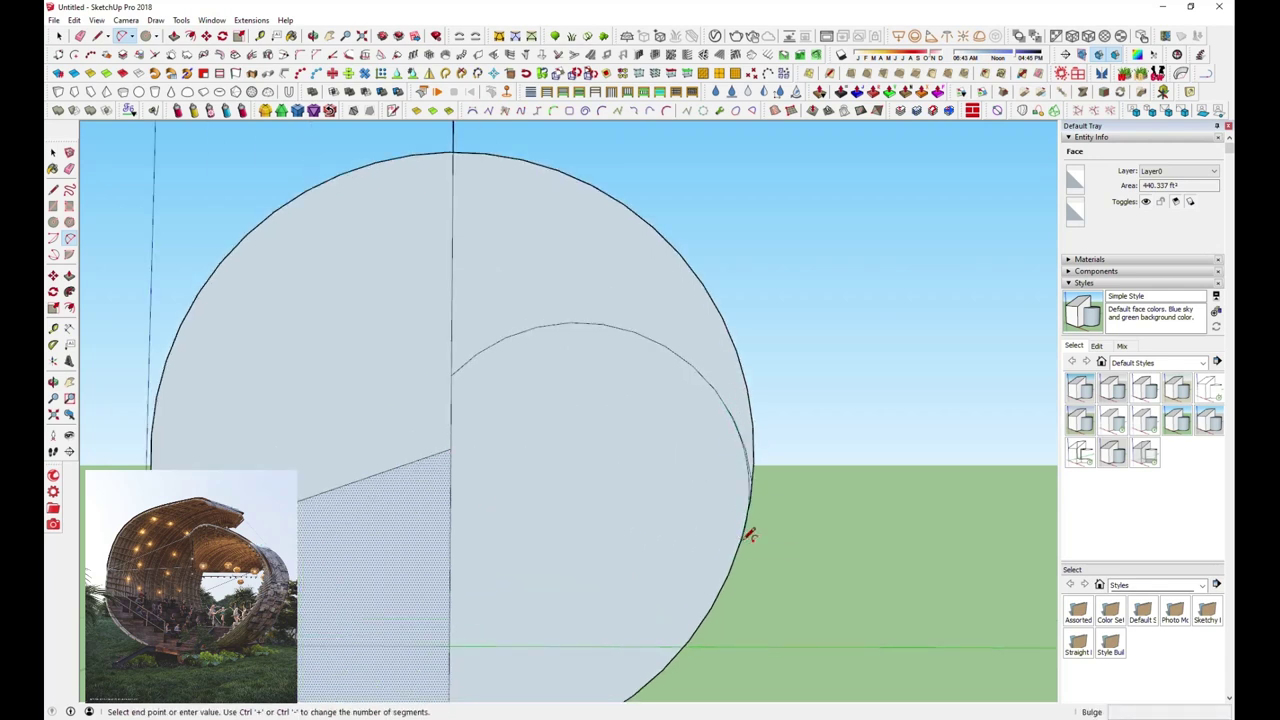
Orbit and zoom around the circle to inspect the new line and arc
middle_drag(746, 529, 606, 477)
scroll(487, 352, up, 2)
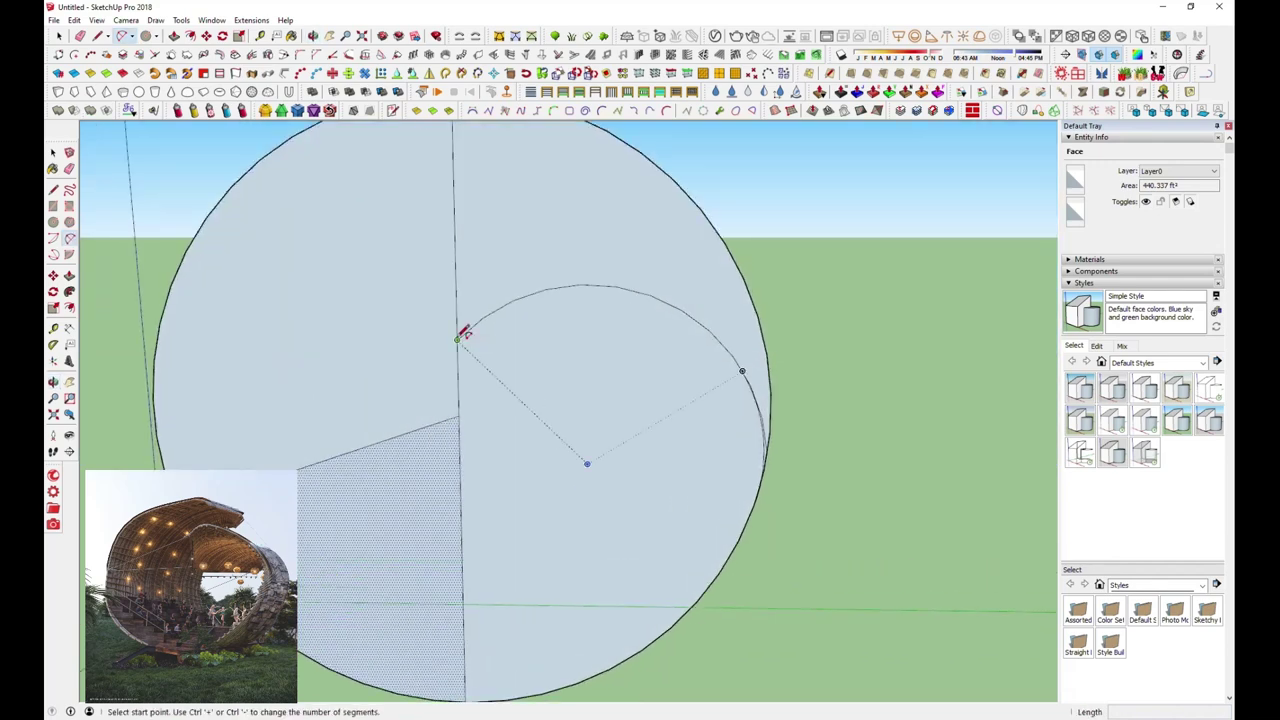
scroll(466, 463, down, 2)
scroll(457, 394, up, 2)
mouse_move(457, 394)
middle_down()
mouse_move(486, 236)
mouse_move(460, 380)
mouse_move(469, 360)
middle_up()
key(e)
scroll(895, 476, up, 2)
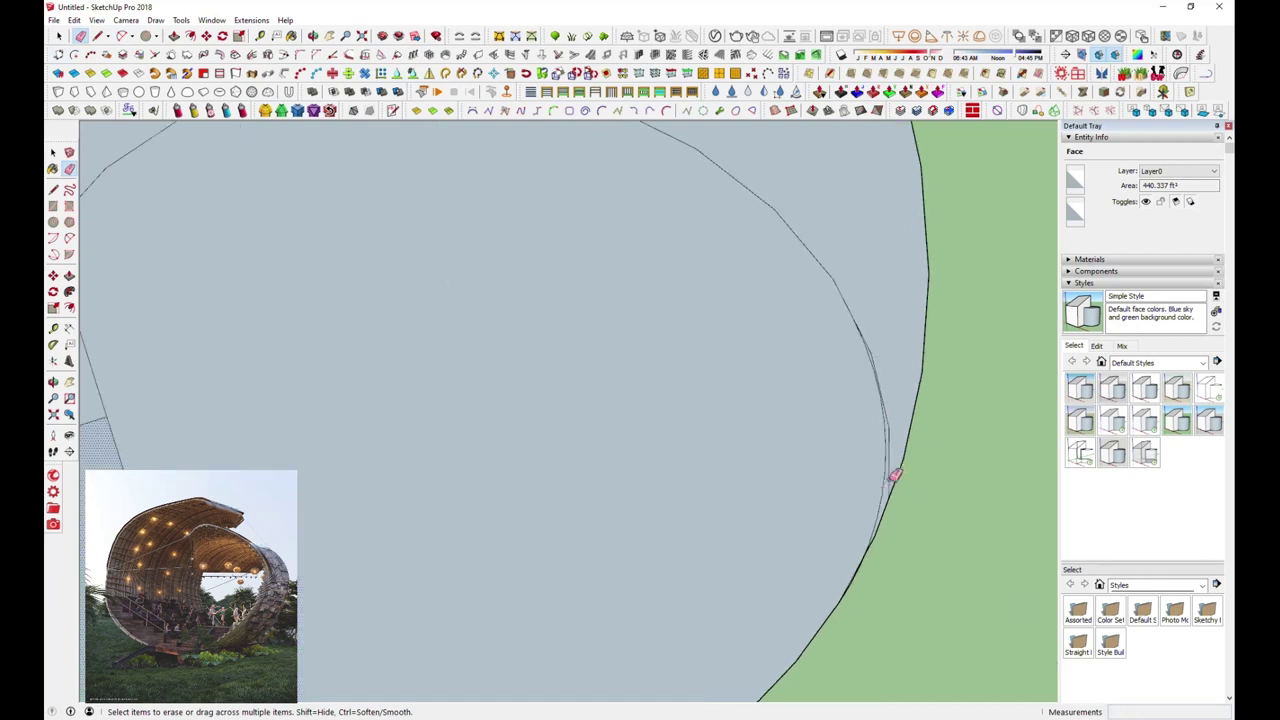
scroll(649, 366, down, 3)
scroll(489, 377, down, 2)
scroll(531, 513, down, 1)
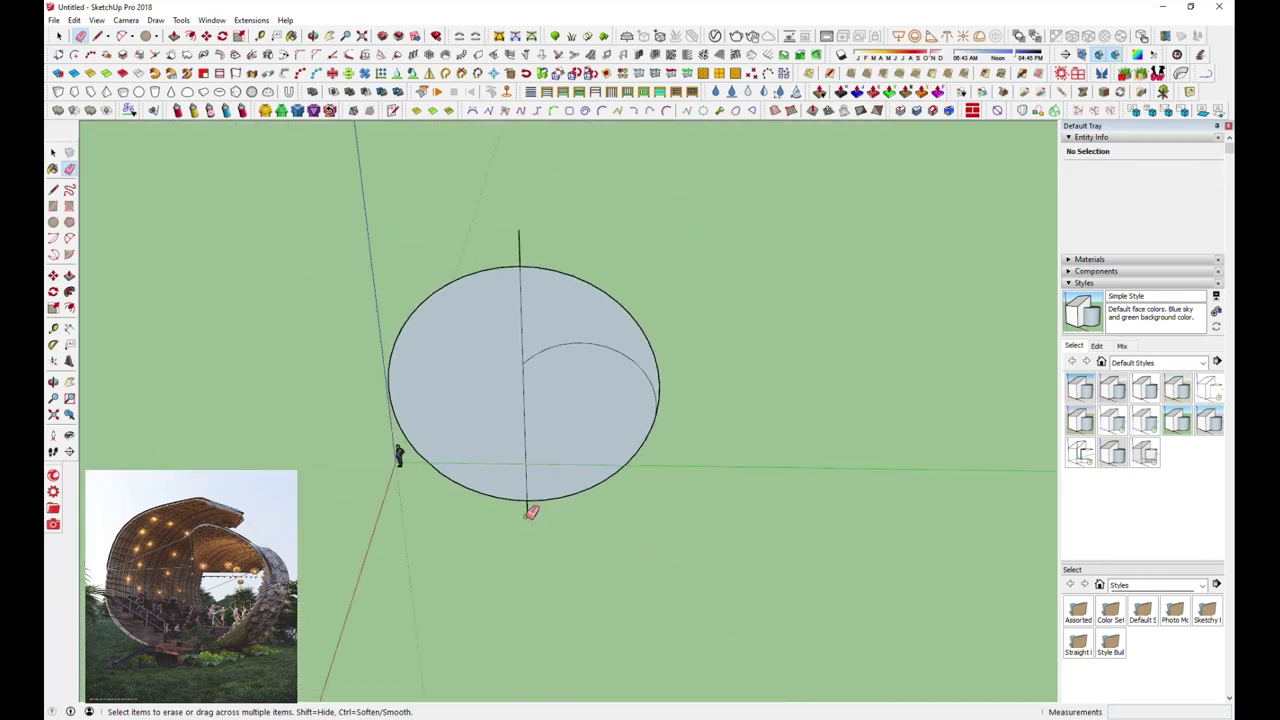
scroll(494, 257, up, 1)
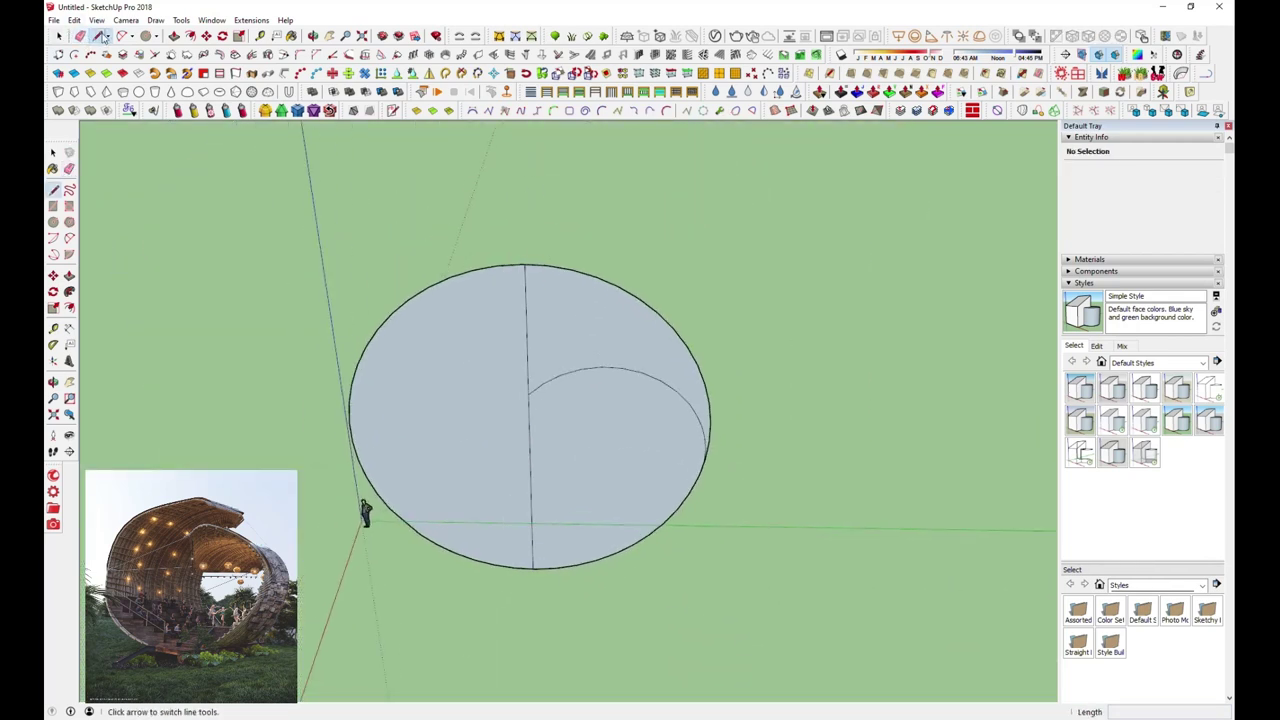
key(a)
scroll(570, 272, up, 1)
Draw a small two-arc hook just below the circle's top edge
click(567, 236)
scroll(569, 260, up, 1)
click(568, 257)
scroll(580, 254, up, 1)
scroll(586, 250, up, 1)
click(586, 243)
click(551, 207)
click(582, 258)
Continue tangent arcs down the left side, along the bottom and up the right side
click(551, 272)
scroll(592, 222, down, 1)
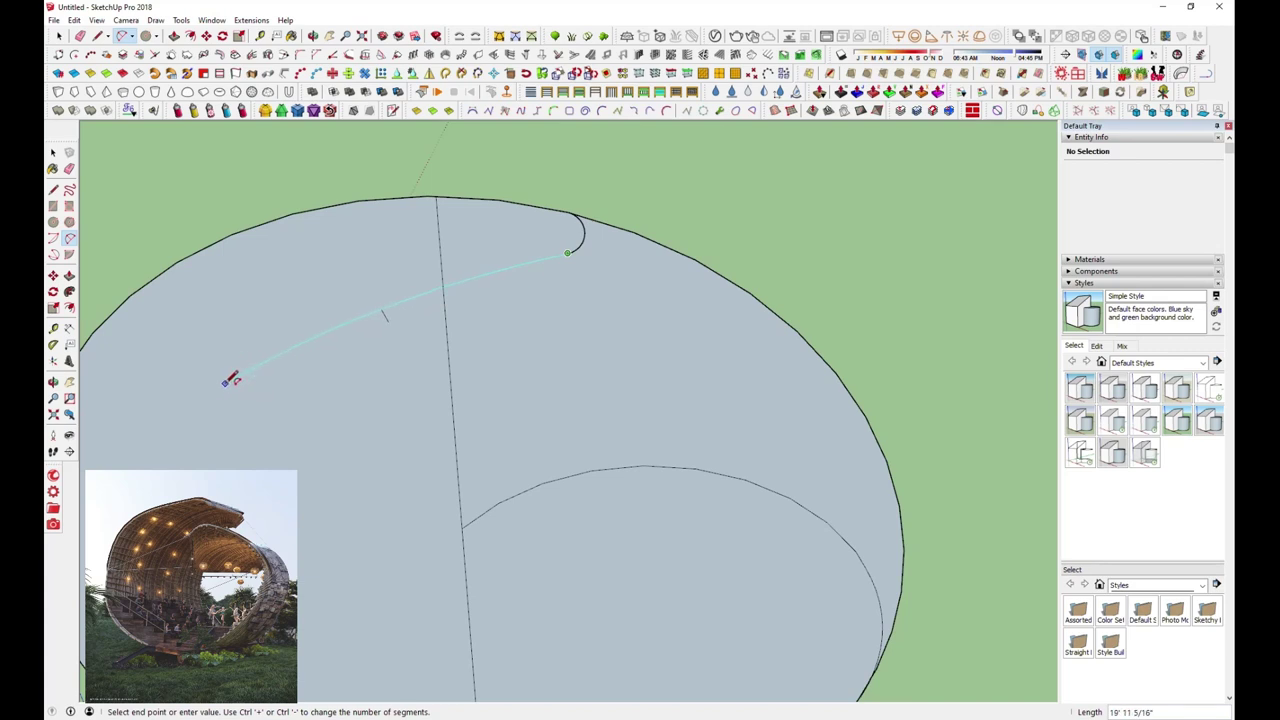
click(224, 367)
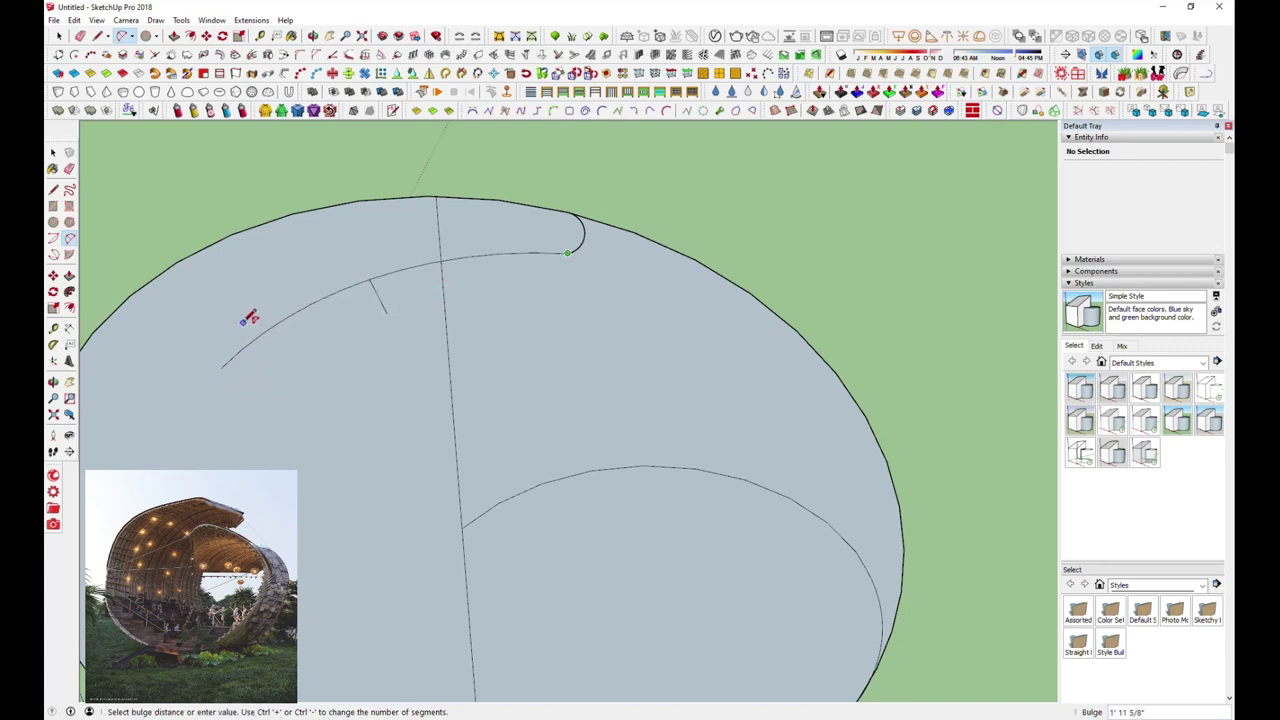
click(248, 312)
scroll(449, 360, down, 2)
click(351, 320)
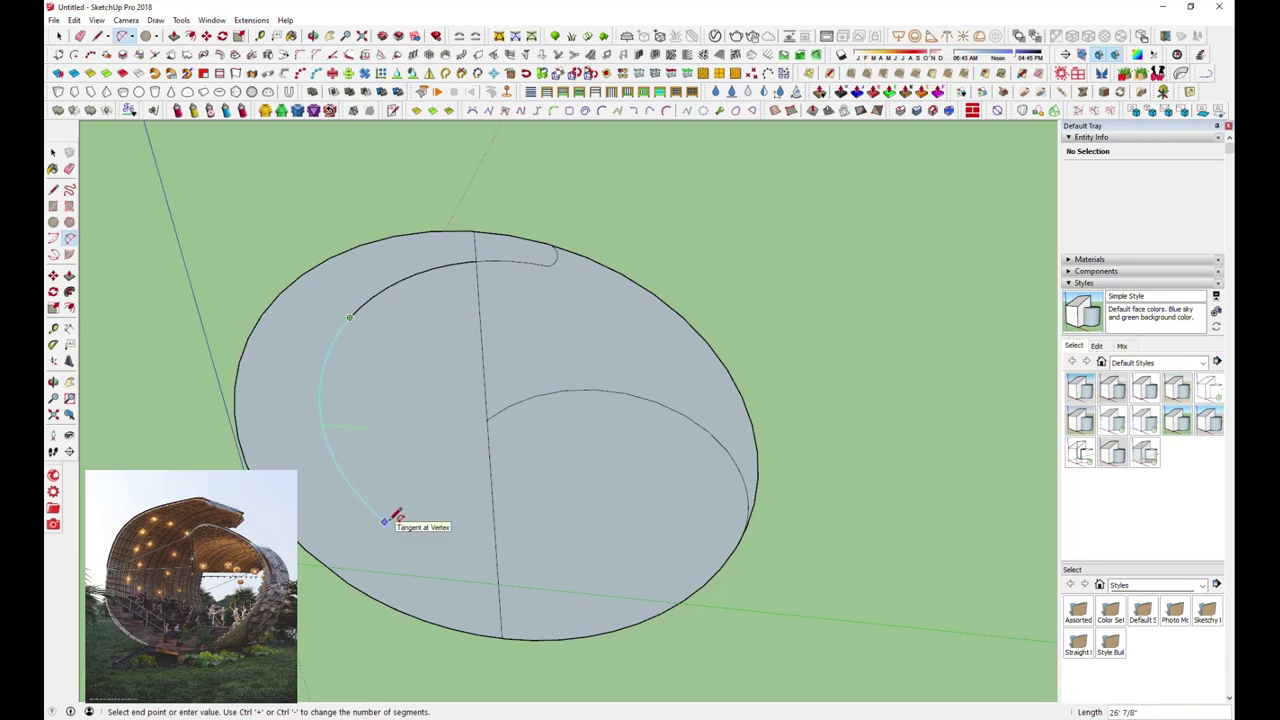
click(424, 596)
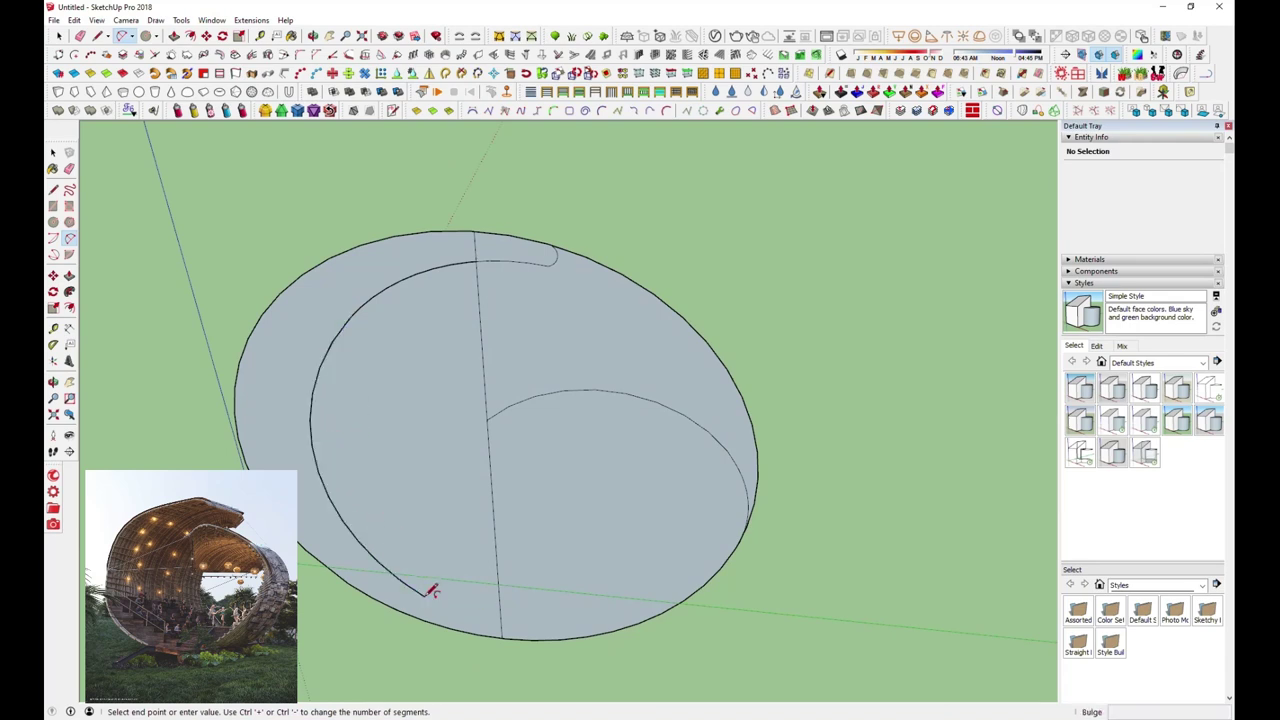
click(619, 614)
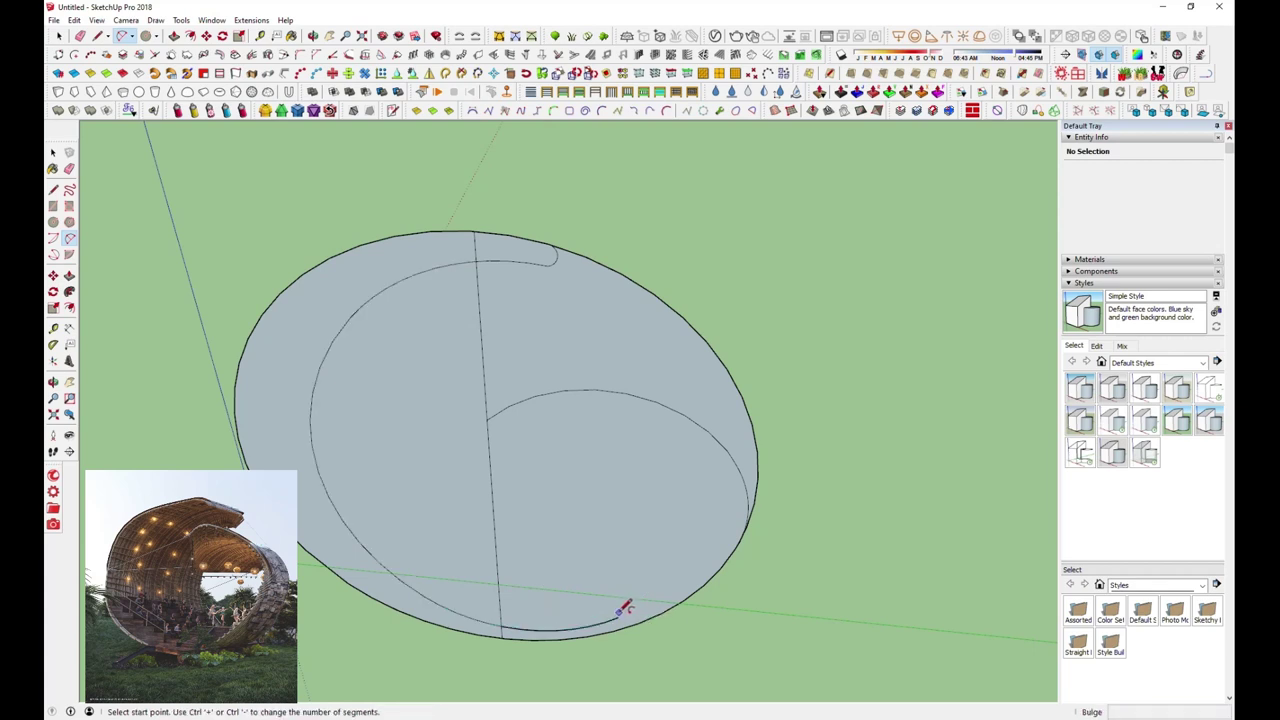
click(719, 527)
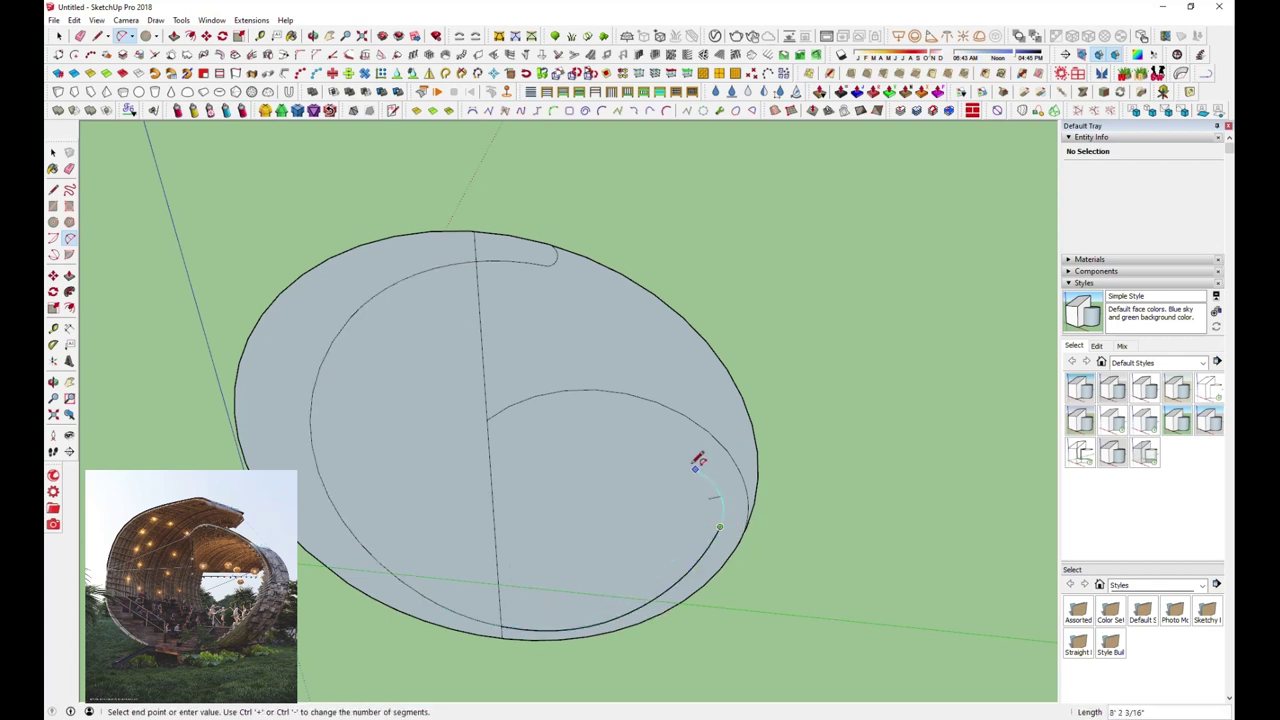
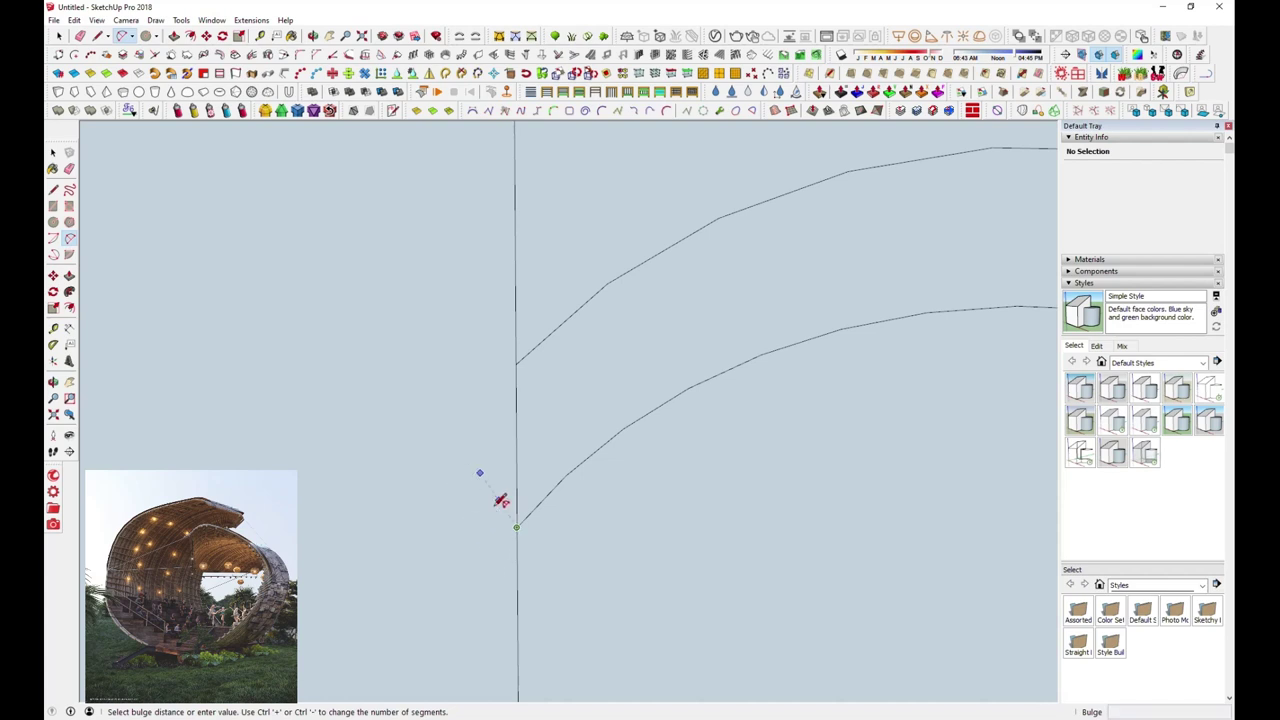
Round off the spiral strip's inner end with a 2 Point Arc and erase the leftover edge
middle_drag(501, 501, 457, 286)
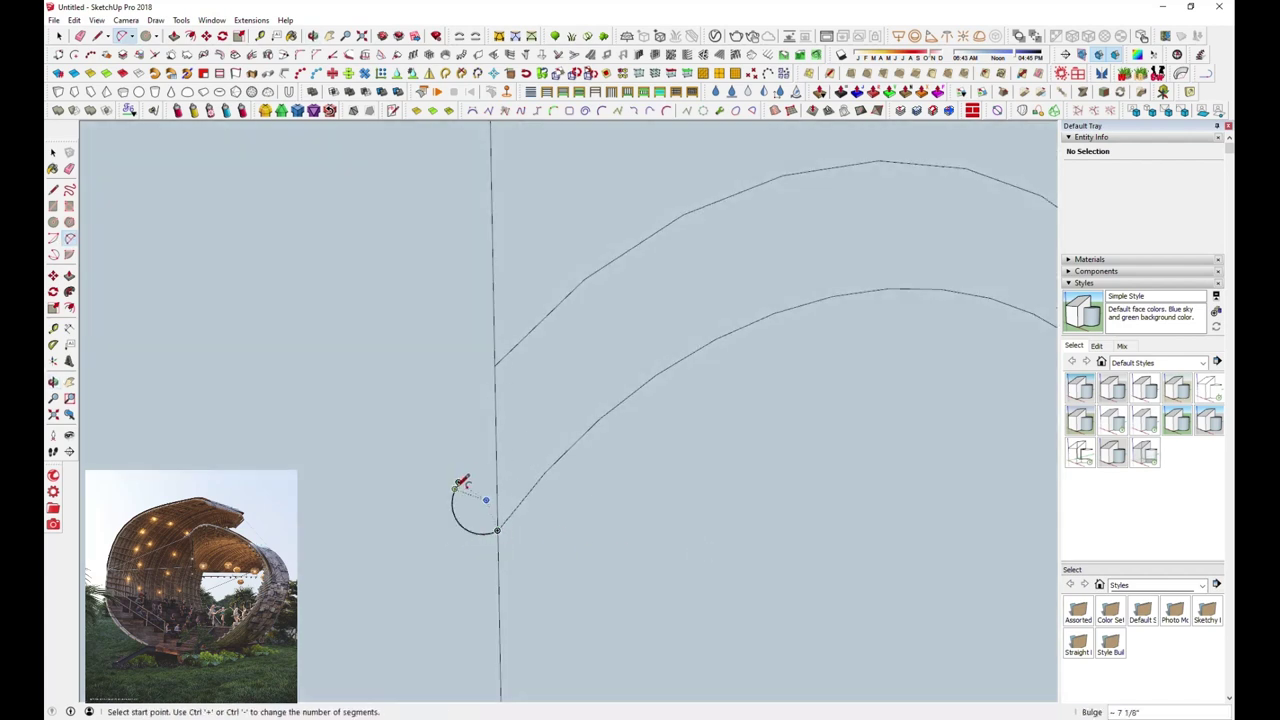
click(458, 482)
click(584, 279)
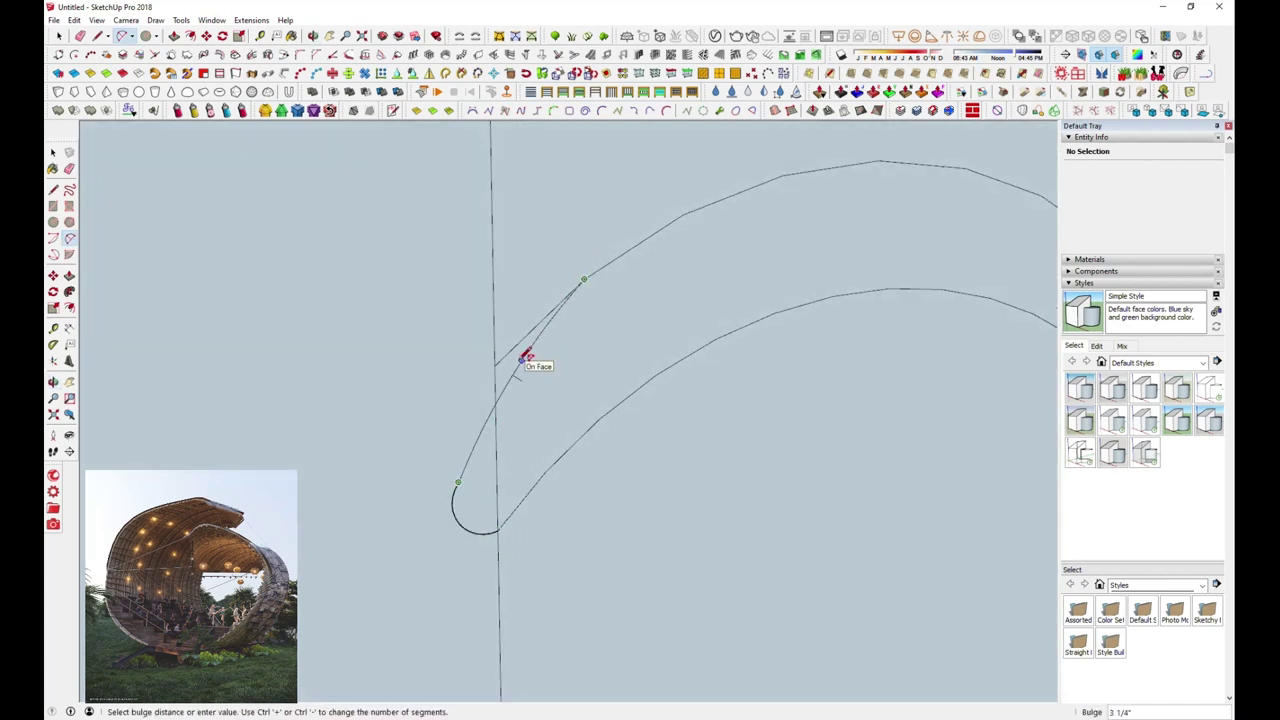
click(526, 357)
scroll(526, 357, down, 3)
click(82, 36)
scroll(515, 378, up, 2)
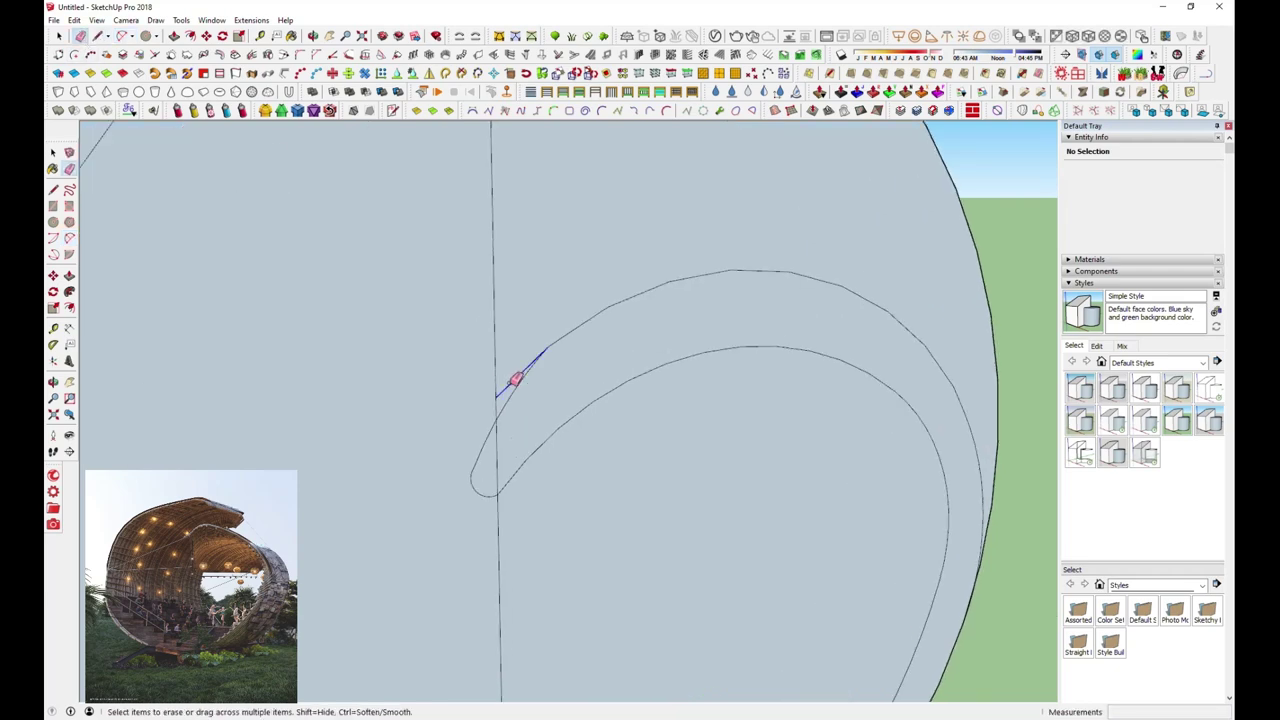
scroll(500, 450, down, 3)
scroll(577, 380, down, 2)
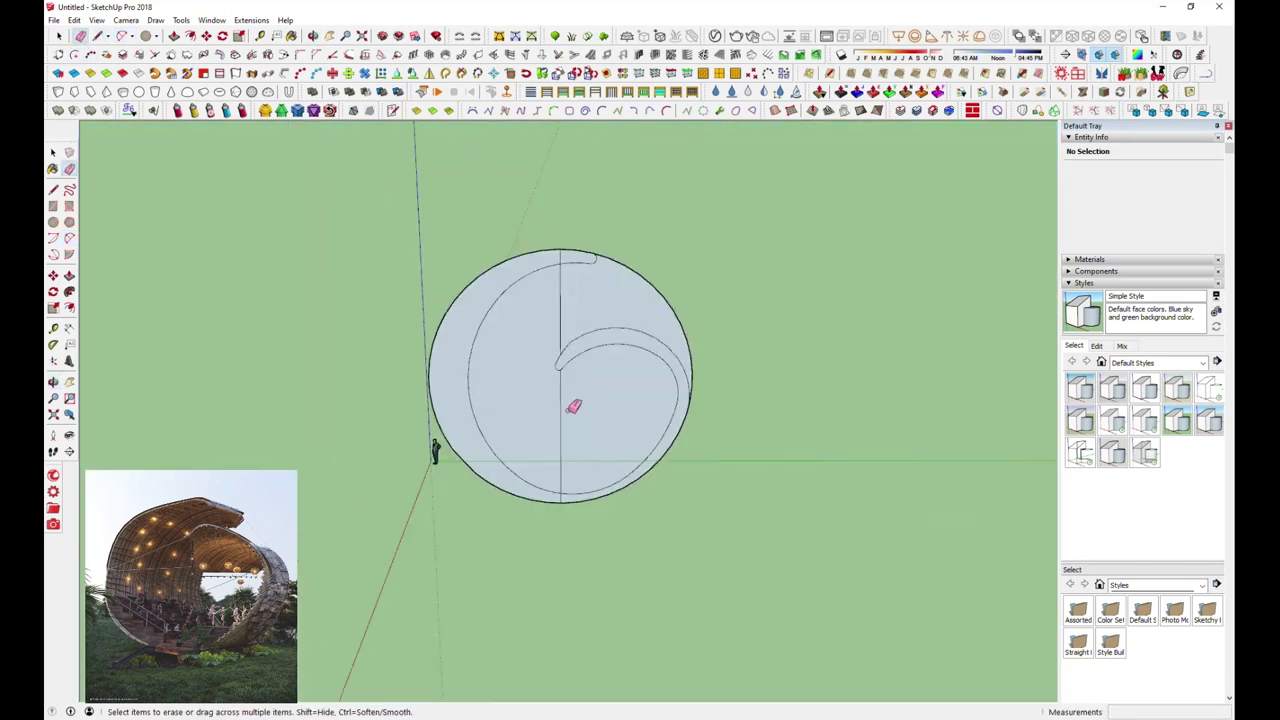
middle_drag(577, 380, 430, 465)
Select the three strip faces and Ctrl-move a copy of them below the disc
click(57, 36)
mouse_move(443, 386)
middle_down()
mouse_move(689, 374)
mouse_move(464, 294)
middle_up()
click(689, 380)
shift+click(590, 296)
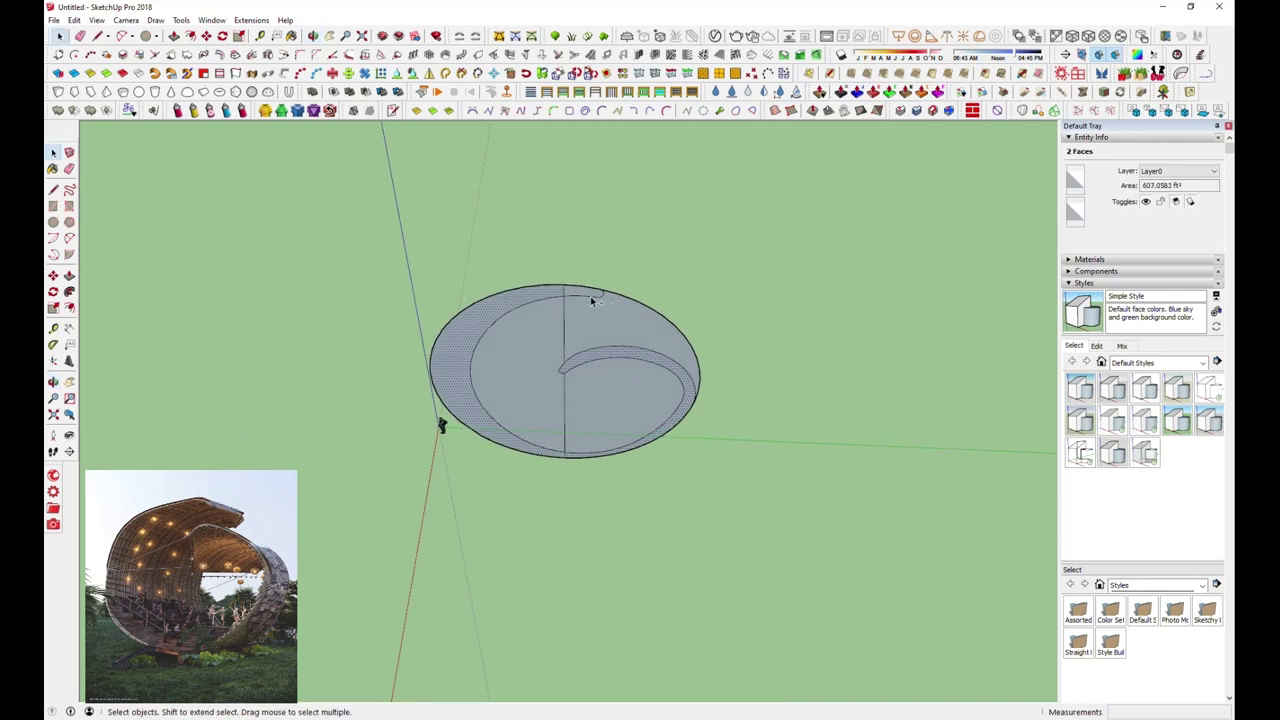
shift+click(604, 315)
middle_drag(604, 315, 560, 260)
click(207, 37)
key(ctrl)
click(686, 448)
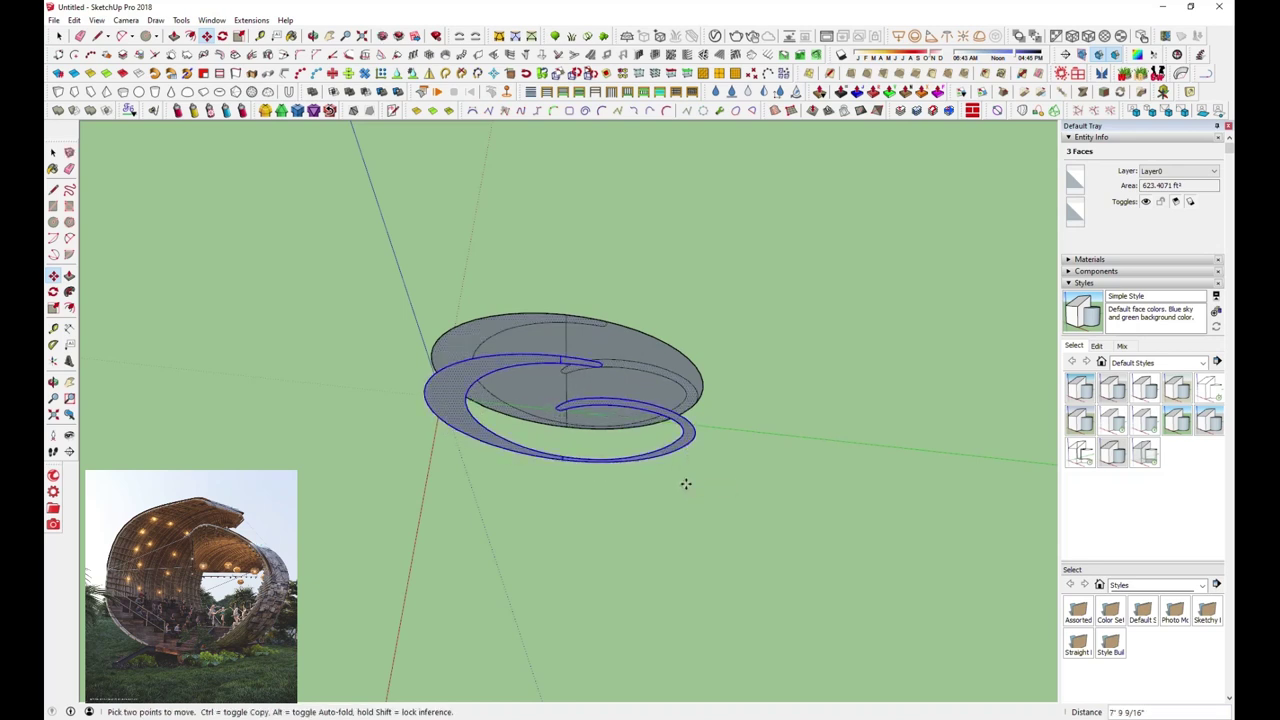
click(684, 481)
click(80, 36)
scroll(563, 351, up, 2)
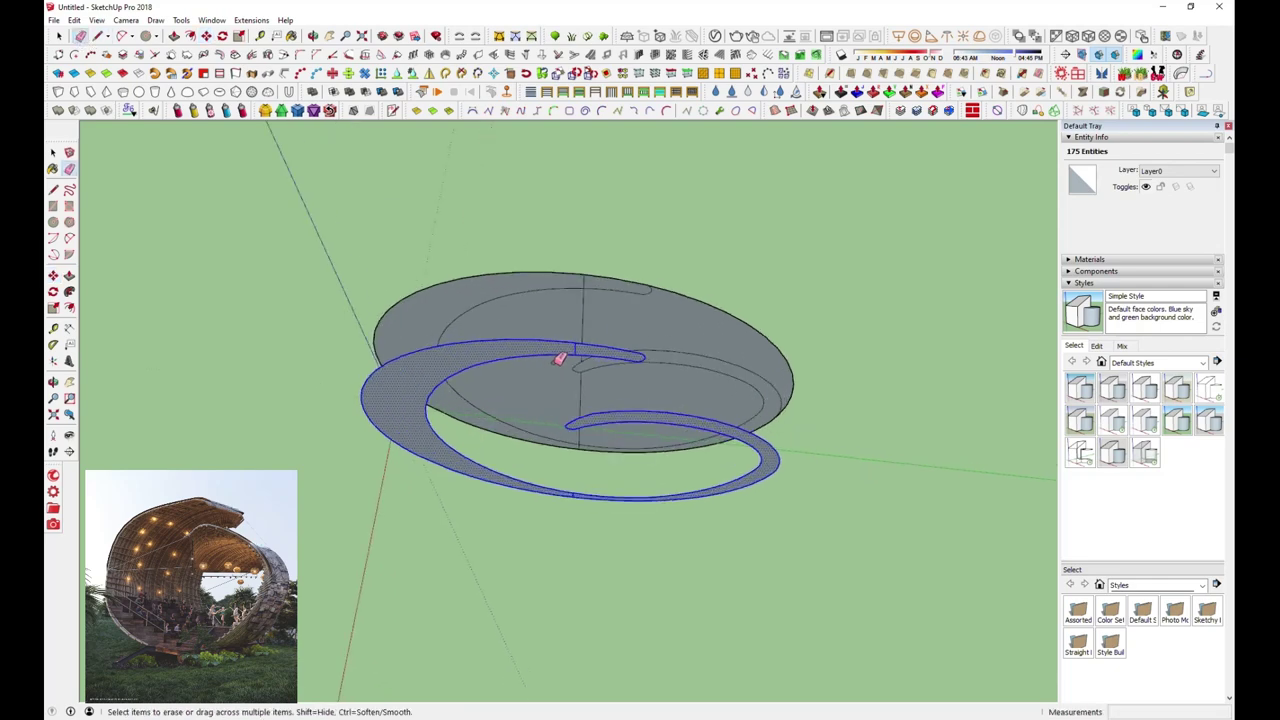
scroll(581, 340, up, 2)
middle_drag(597, 342, 555, 445)
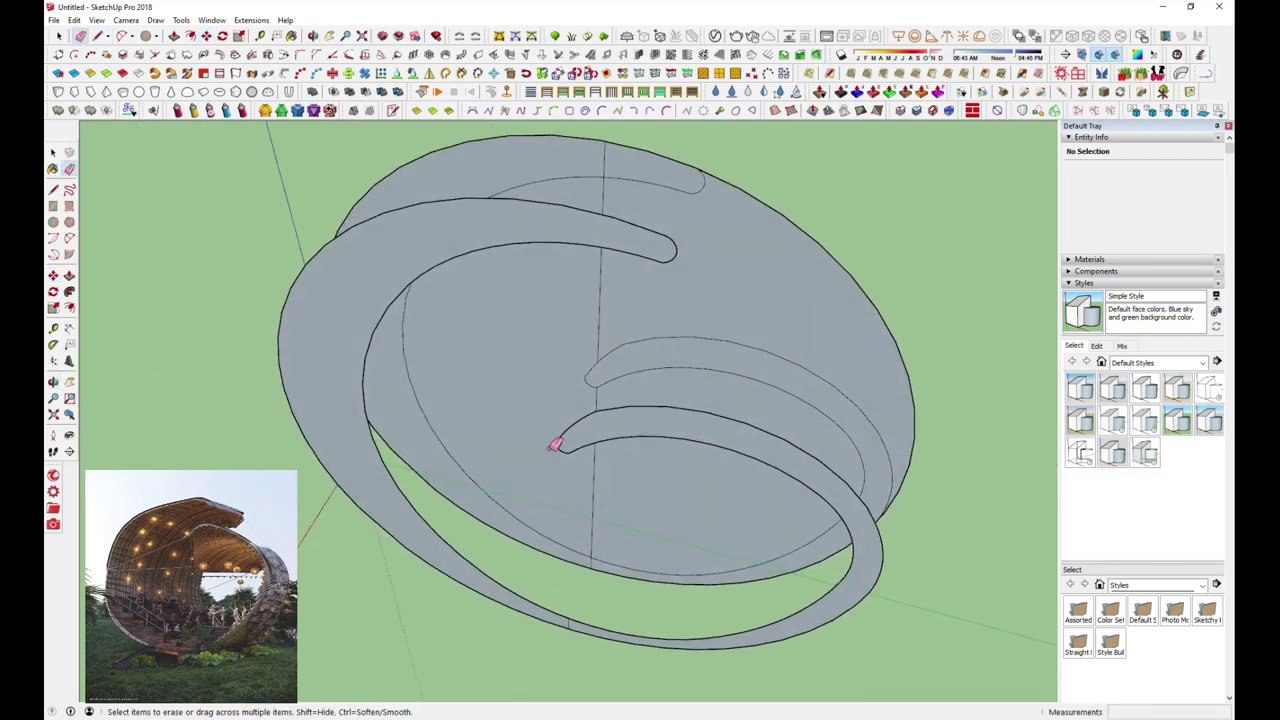
scroll(573, 621, up, 3)
scroll(440, 451, down, 3)
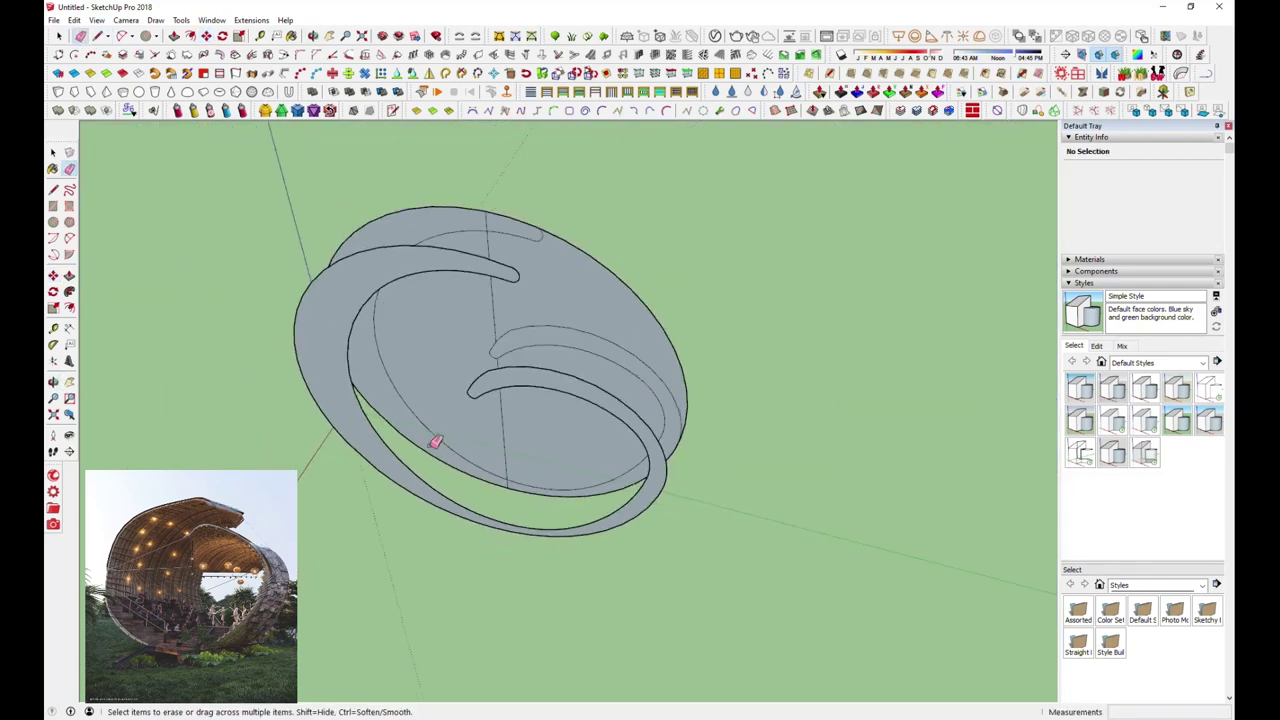
click(59, 35)
triple_click(377, 284)
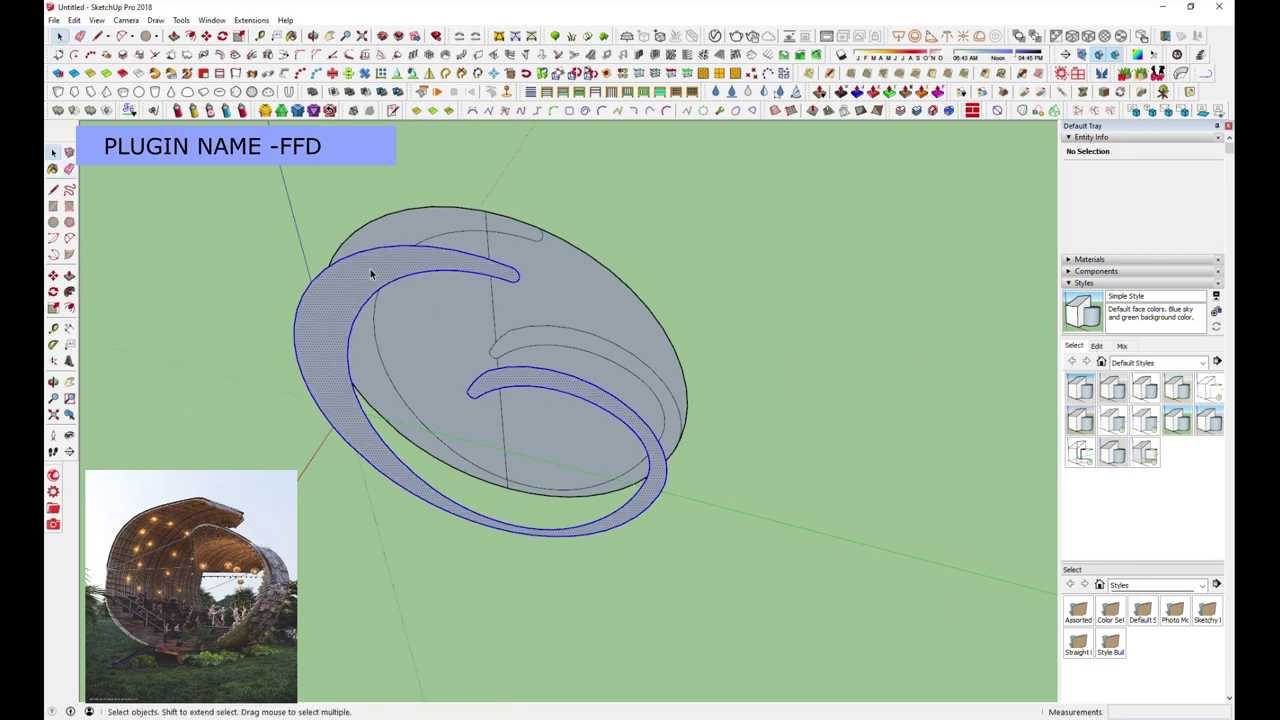
Make the copied spiral strip a group and apply an NxN FFD control grid to it
right_click(373, 277)
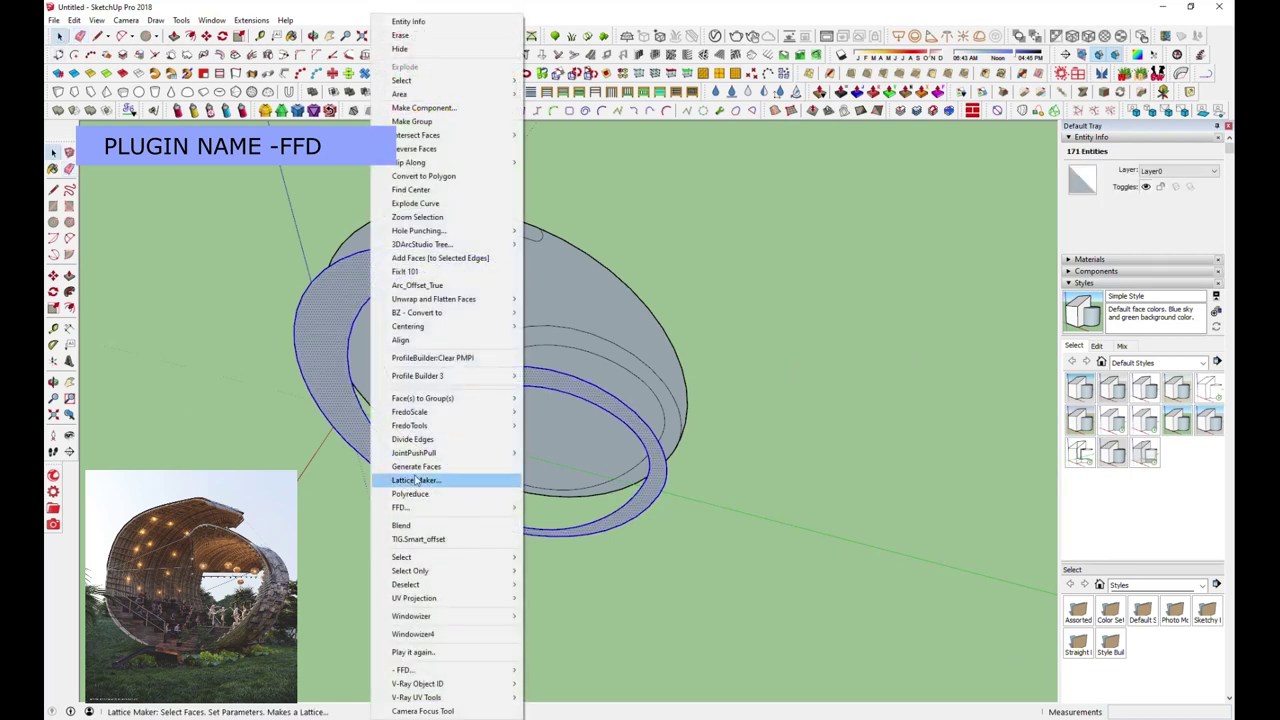
mouse_move(400, 507)
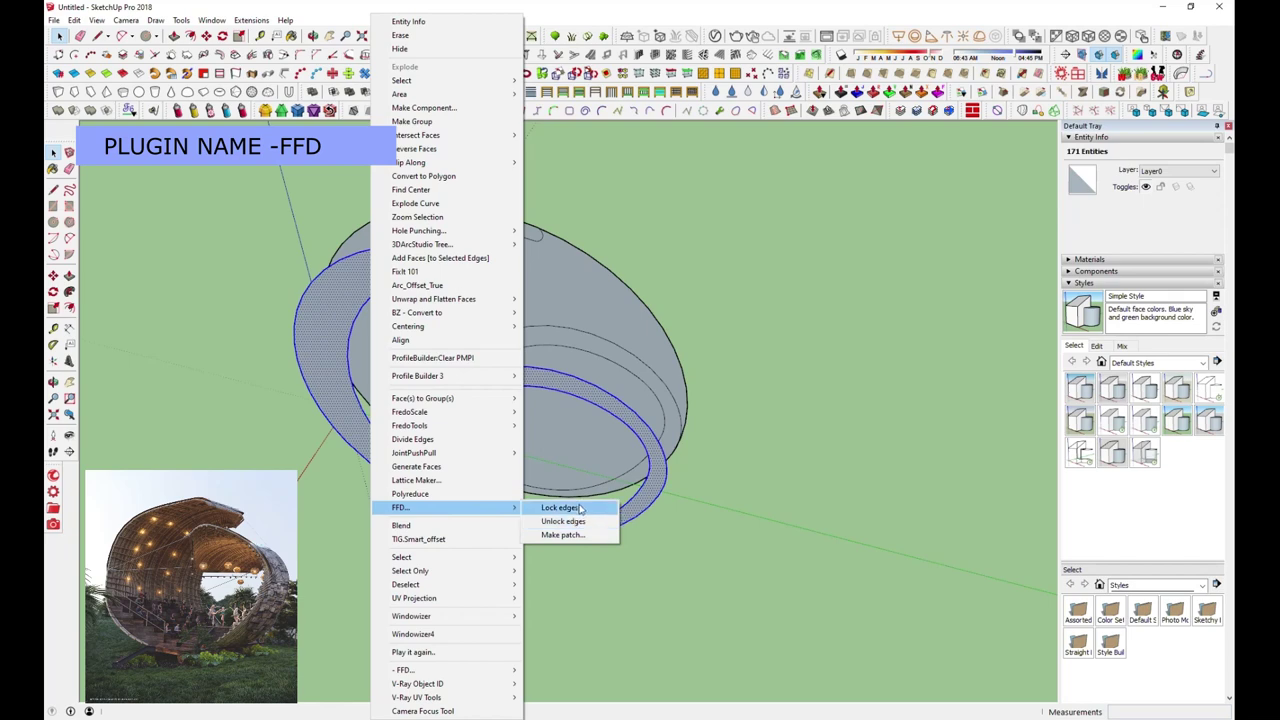
right_click(331, 319)
mouse_move(373, 312)
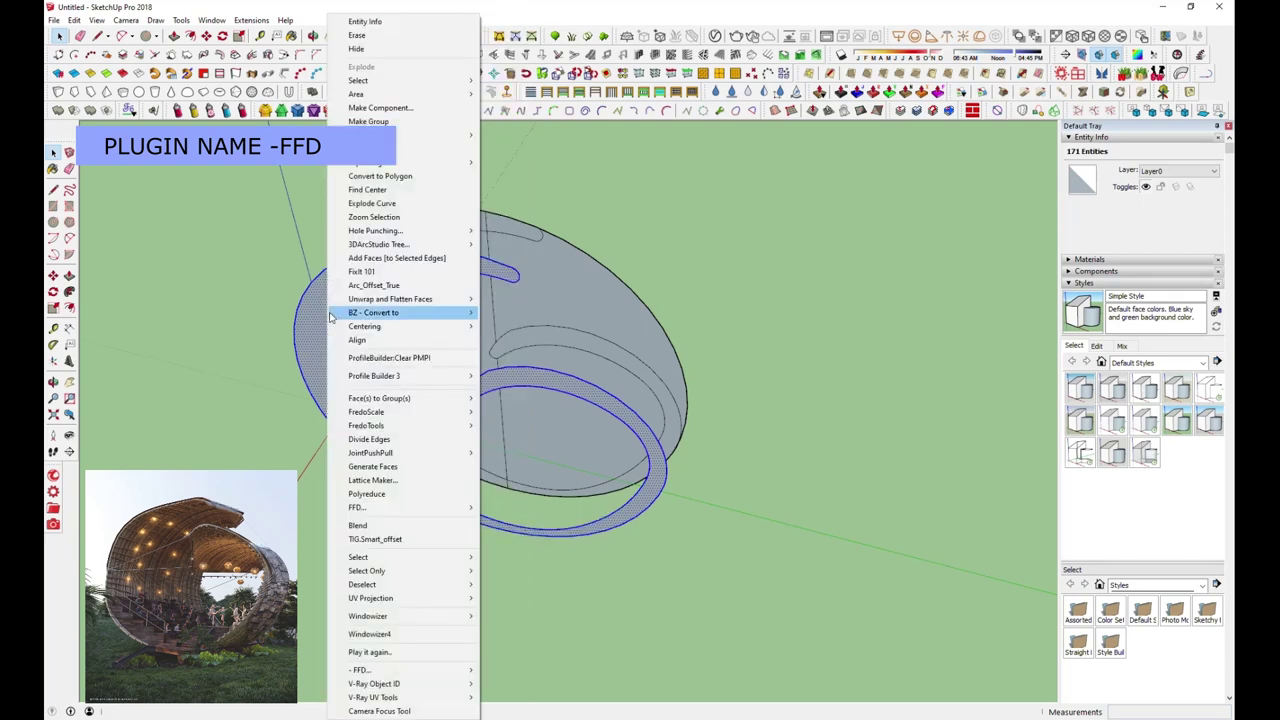
click(381, 121)
right_click(359, 292)
mouse_move(388, 476)
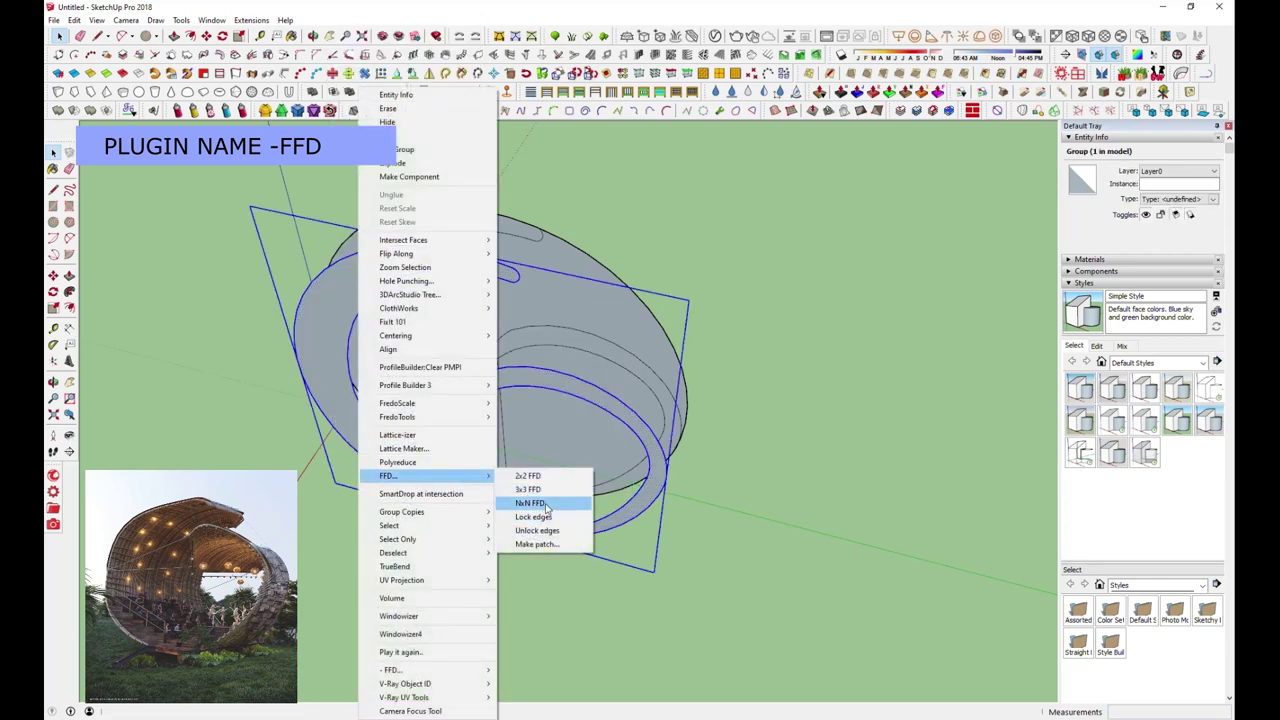
click(547, 505)
click(621, 407)
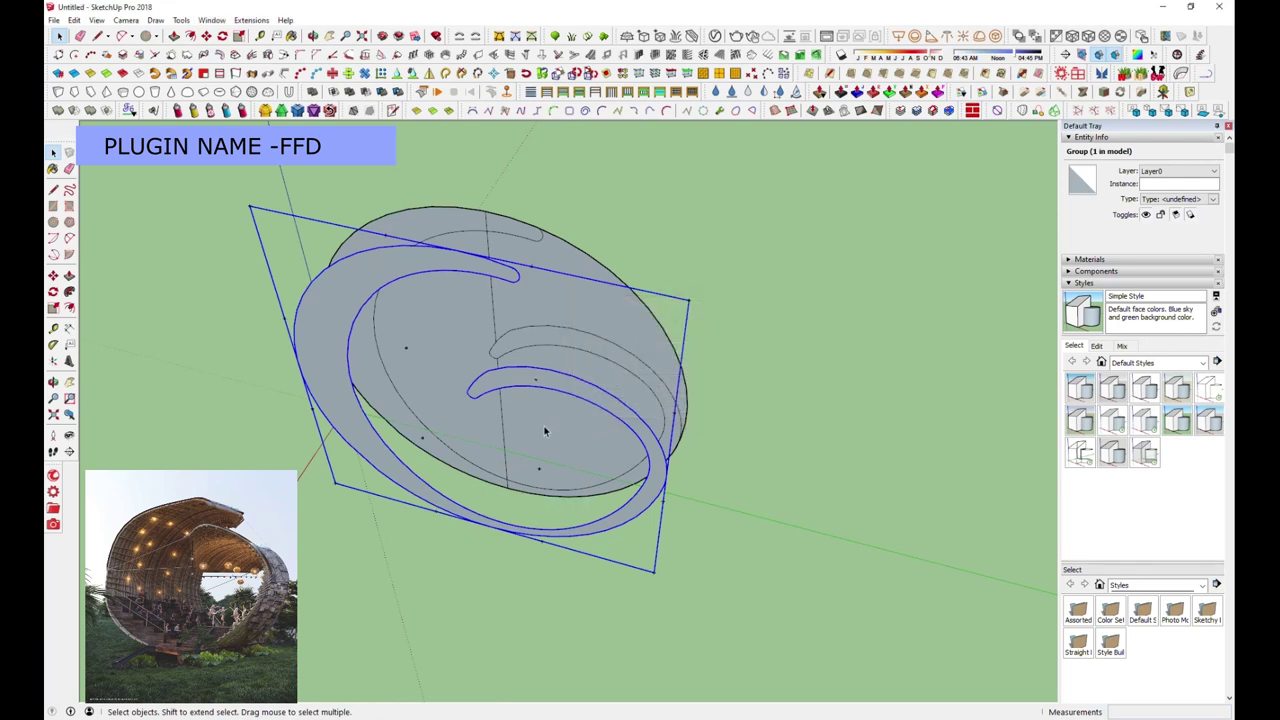
Open the FFD group and select the control points on its left side
middle_drag(548, 446, 477, 410)
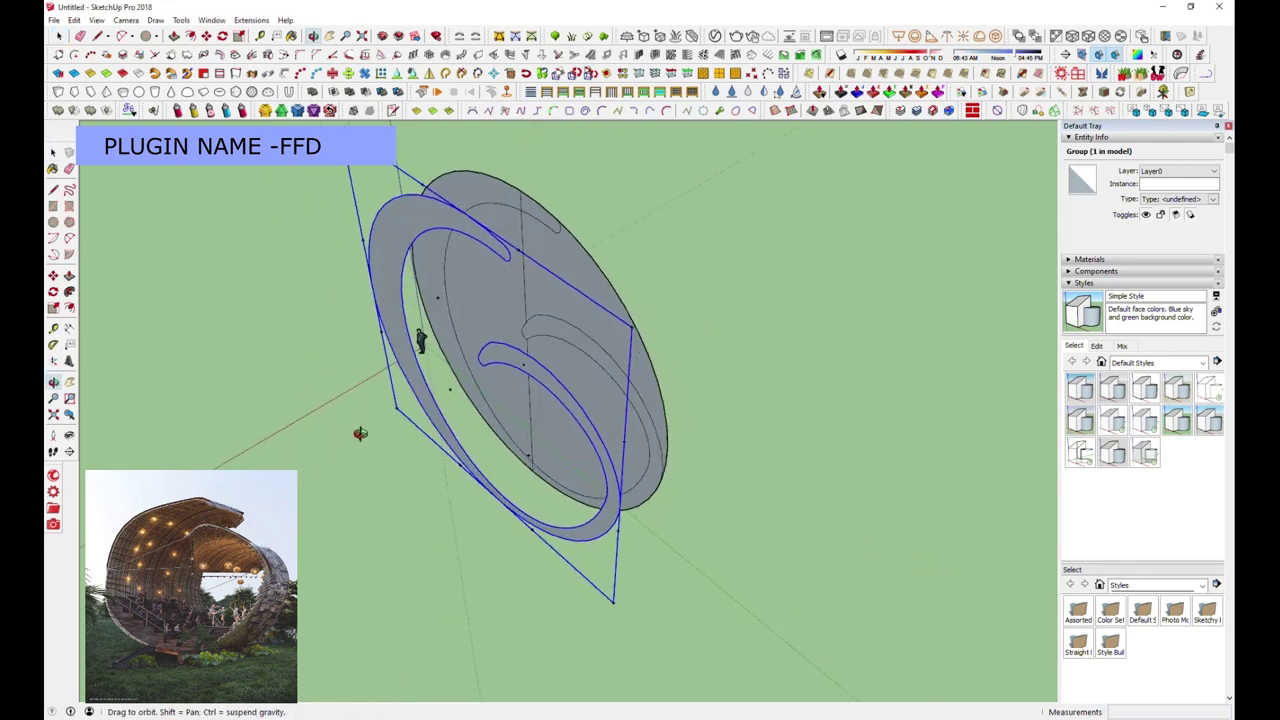
double_click(451, 395)
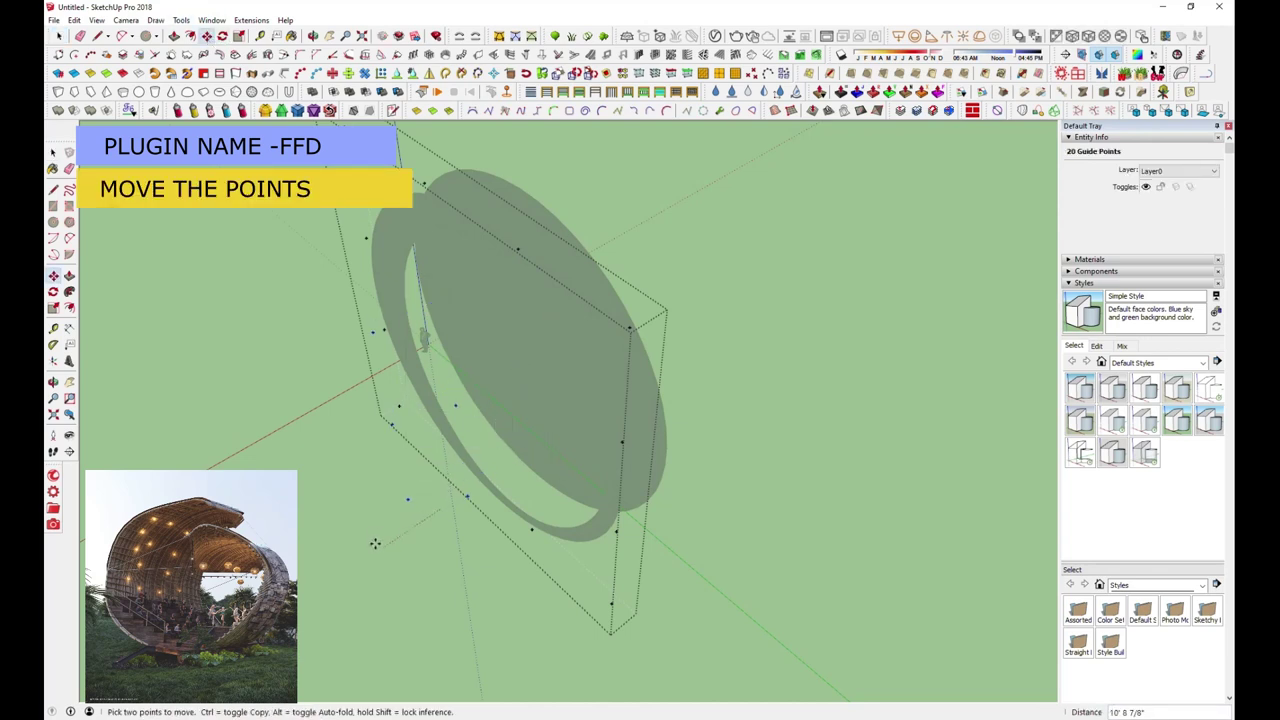
mouse_move(374, 545)
middle_down()
mouse_move(489, 509)
mouse_move(366, 394)
mouse_move(443, 454)
mouse_move(368, 283)
mouse_move(394, 420)
mouse_move(580, 463)
mouse_move(580, 537)
mouse_move(475, 610)
mouse_move(165, 276)
middle_up()
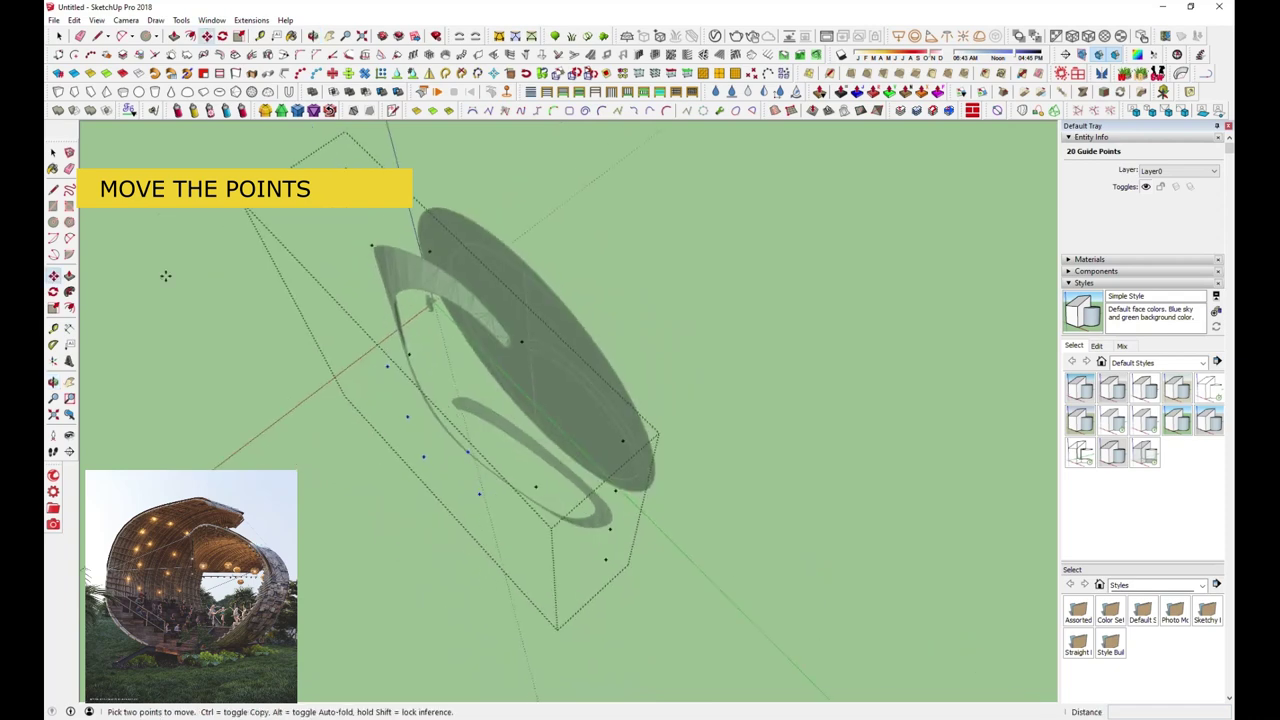
click(57, 37)
mouse_move(529, 286)
middle_down()
mouse_move(617, 380)
mouse_move(409, 445)
middle_up()
click(401, 428)
drag(401, 428, 480, 510)
mouse_move(480, 510)
middle_down()
mouse_move(357, 603)
mouse_move(367, 333)
mouse_move(514, 217)
middle_up()
drag(356, 285, 458, 480)
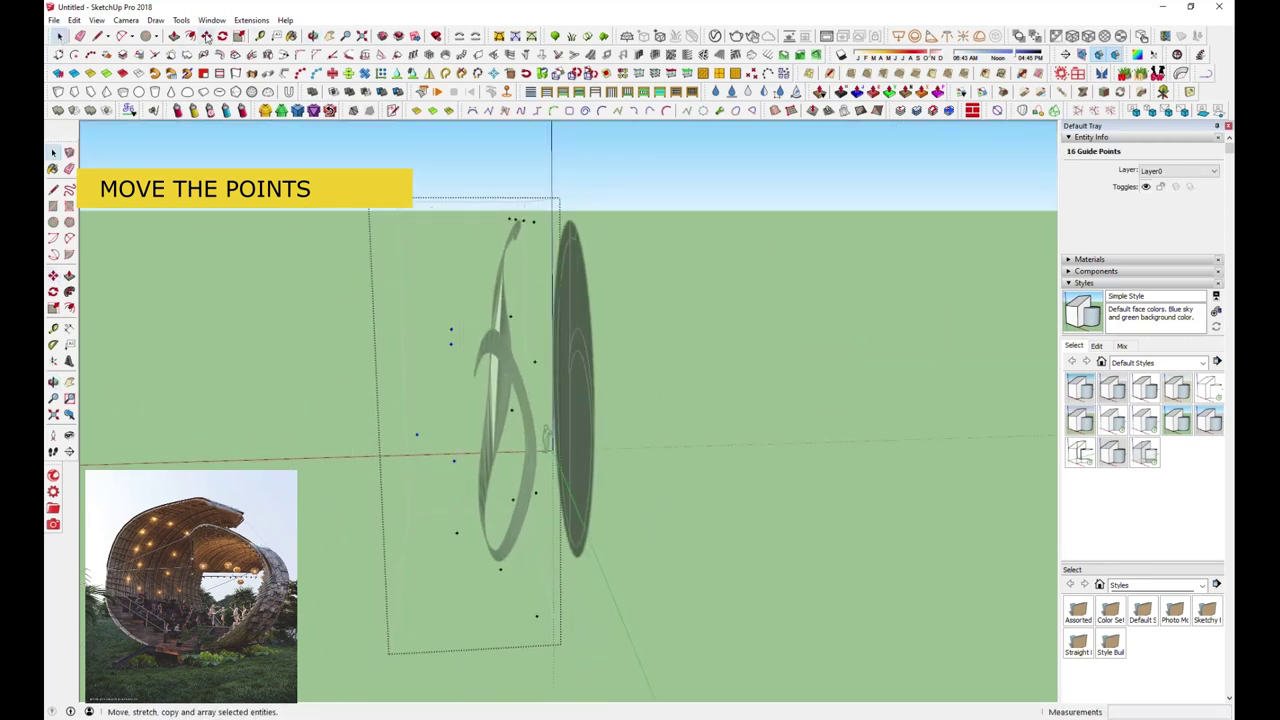
mouse_move(325, 491)
middle_down()
mouse_move(766, 543)
mouse_move(409, 491)
mouse_move(834, 519)
mouse_move(600, 449)
mouse_move(786, 388)
middle_up()
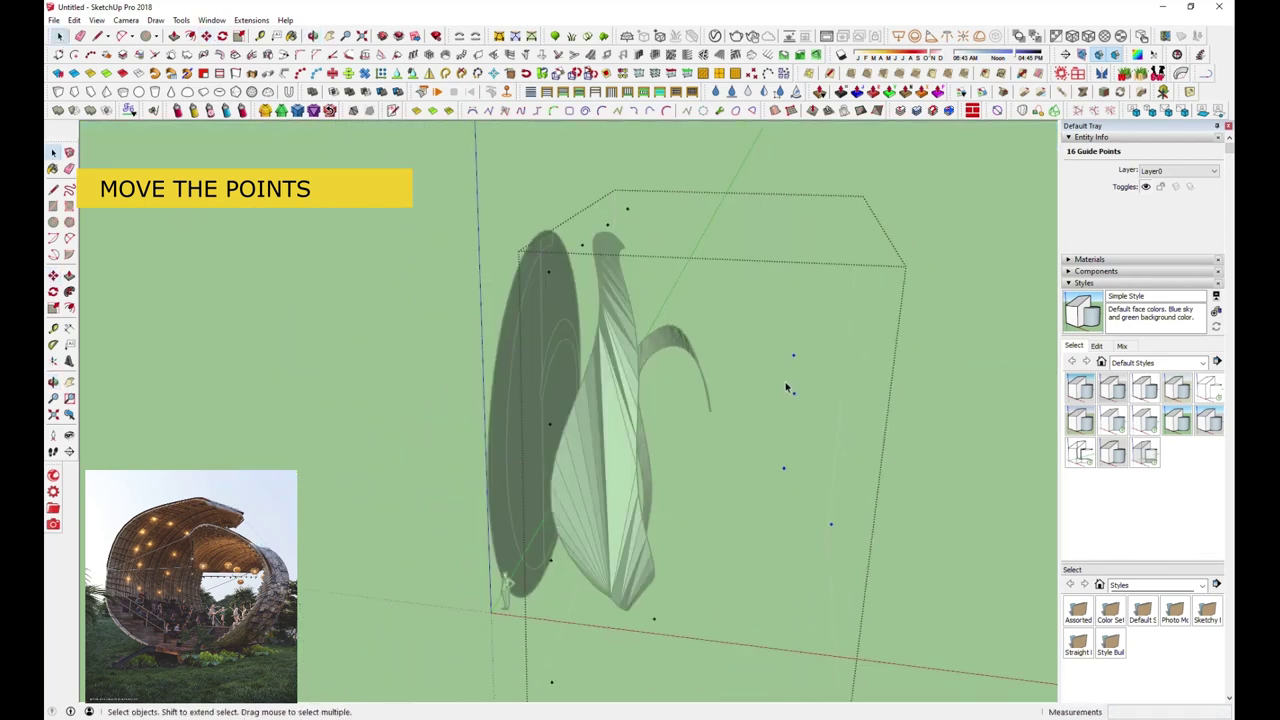
Move the selected control points to bend the strip into a curled ribbon
click(205, 38)
mouse_move(920, 423)
middle_down()
mouse_move(1000, 369)
mouse_move(938, 421)
mouse_move(429, 449)
mouse_move(330, 508)
mouse_move(363, 546)
mouse_move(506, 504)
mouse_move(349, 397)
mouse_move(691, 349)
mouse_move(586, 583)
mouse_move(322, 422)
mouse_move(737, 434)
mouse_move(550, 300)
middle_up()
click(737, 434)
click(543, 577)
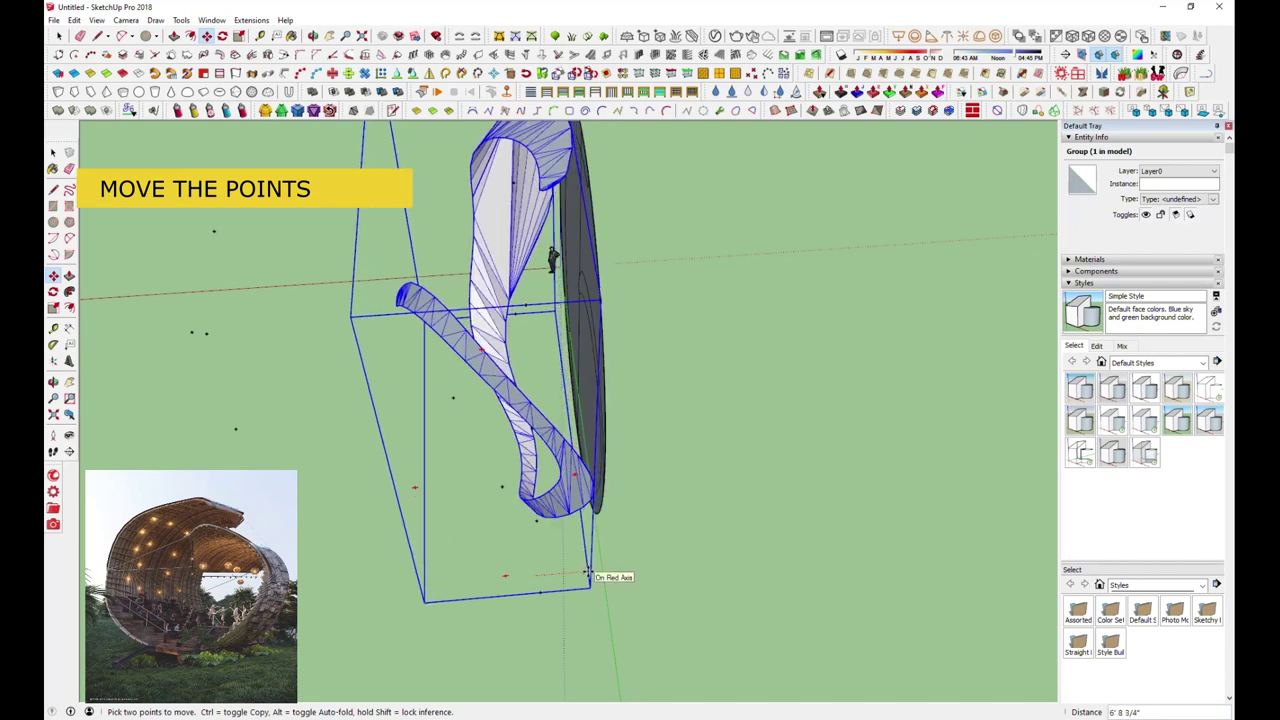
middle_drag(525, 577, 722, 384)
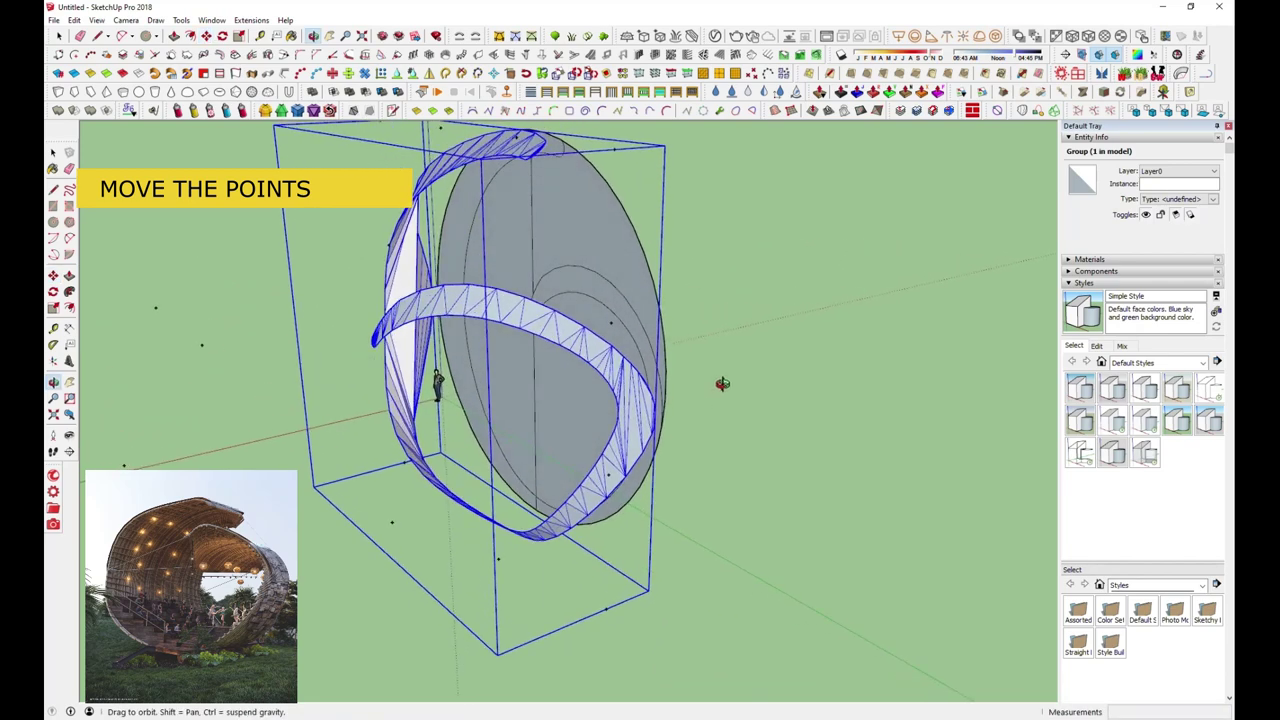
Rotate the deformed shell group about its base so it curls against the disc
mouse_move(721, 386)
middle_down()
mouse_move(571, 529)
mouse_move(560, 560)
middle_up()
click(224, 38)
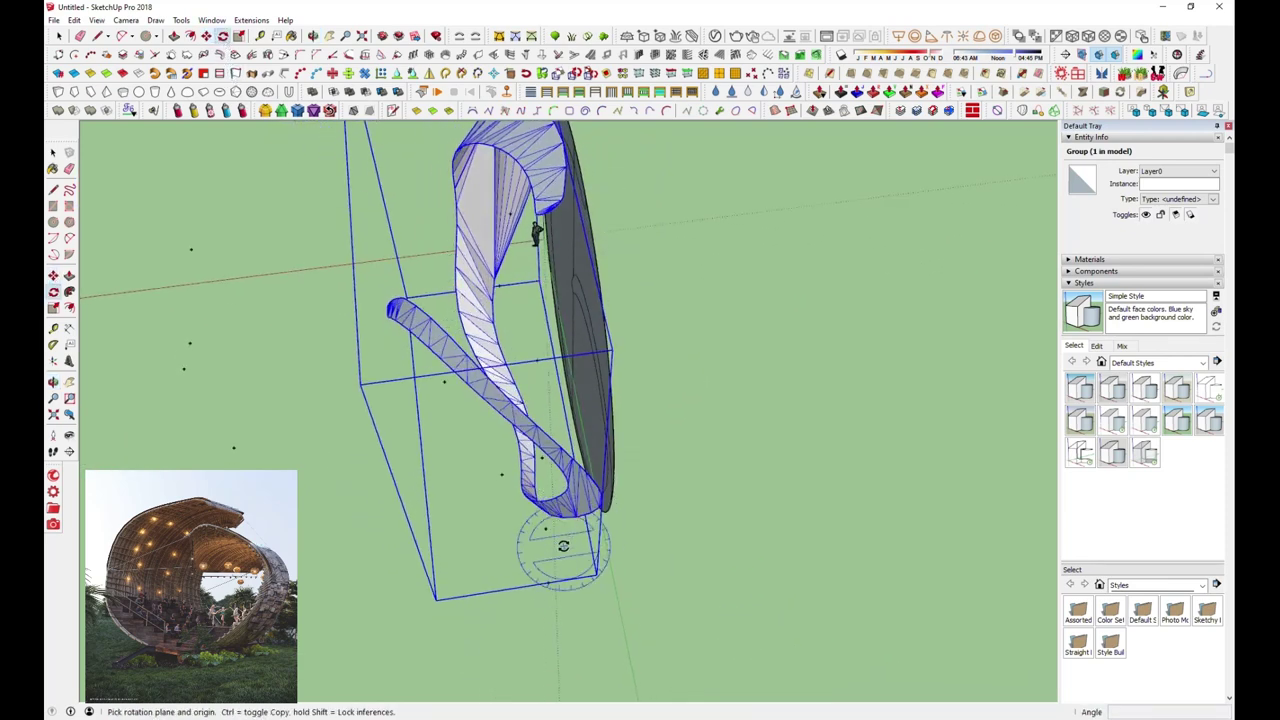
click(517, 267)
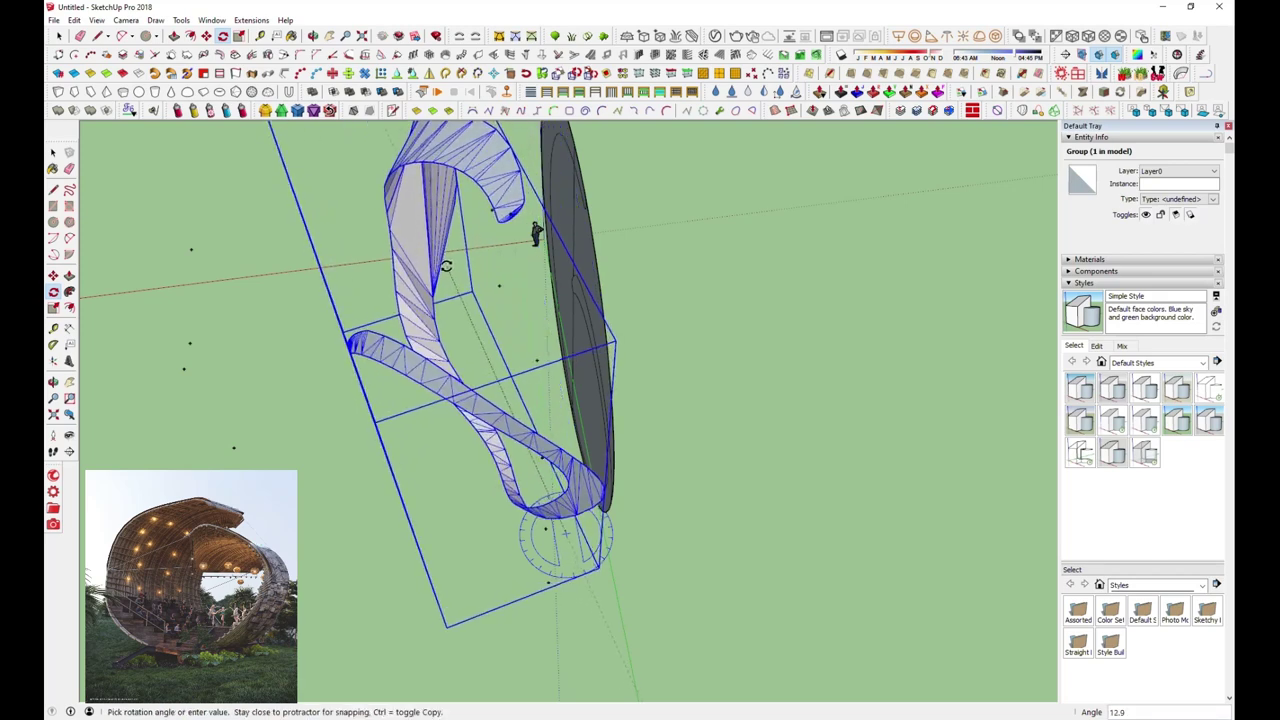
click(446, 266)
mouse_move(343, 457)
middle_down()
mouse_move(754, 286)
mouse_move(845, 263)
mouse_move(895, 360)
mouse_move(754, 229)
mouse_move(773, 216)
mouse_move(814, 220)
mouse_move(829, 271)
mouse_move(790, 300)
middle_up()
Open the rotated shell group and select its surface
key(q)
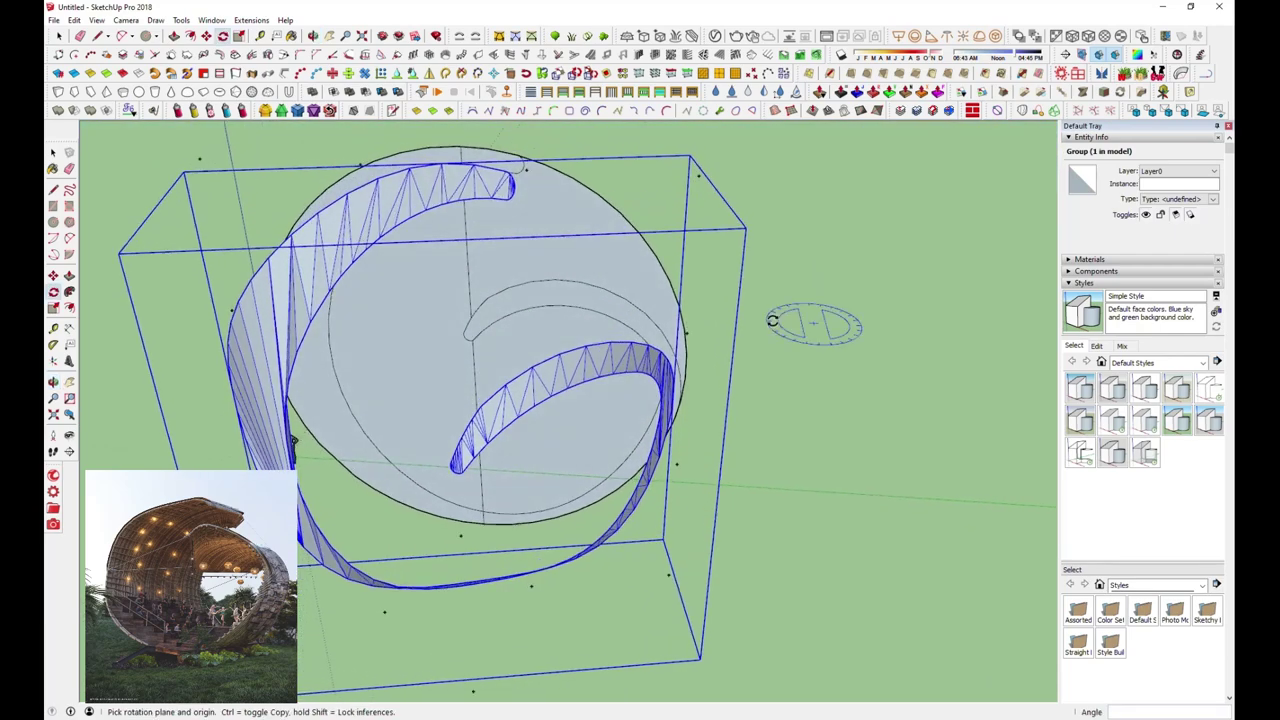
mouse_move(293, 440)
middle_down()
mouse_move(289, 391)
mouse_move(466, 314)
mouse_move(394, 390)
middle_up()
double_click(466, 314)
click(463, 316)
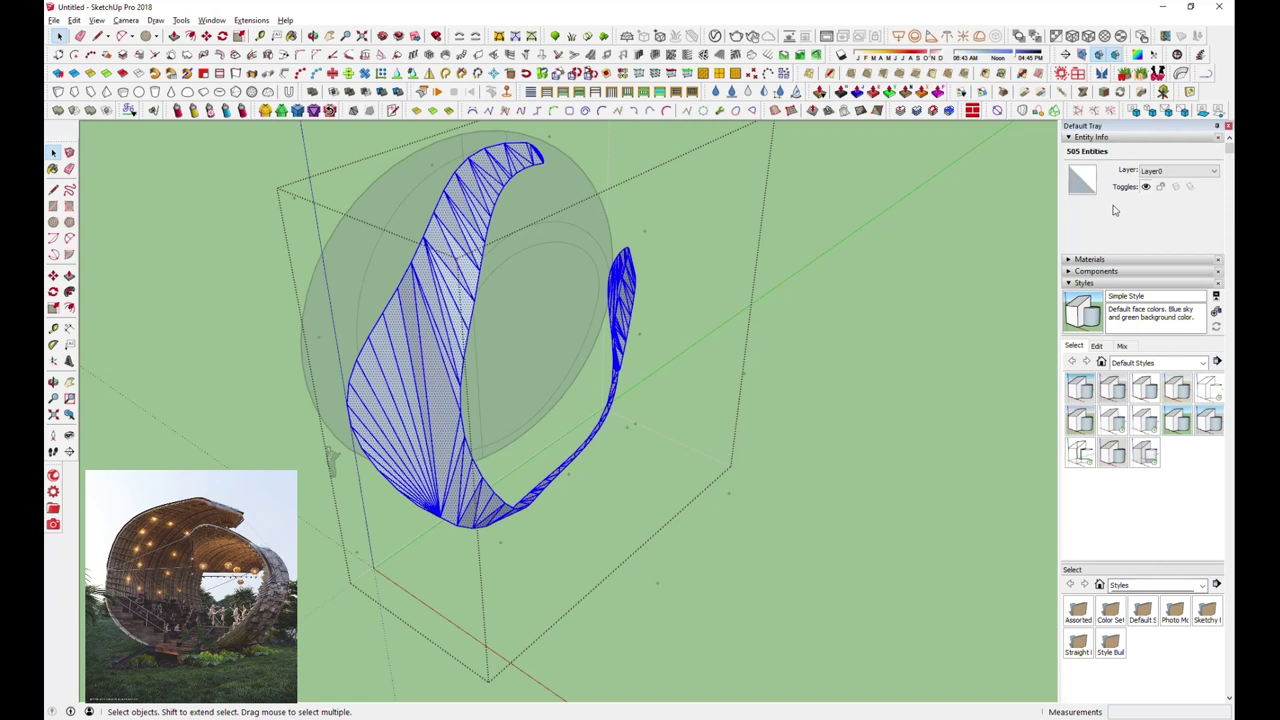
Smooth the shell's triangulated edges with the Soften Edges angle slider
click(1087, 283)
drag(1086, 591, 1099, 591)
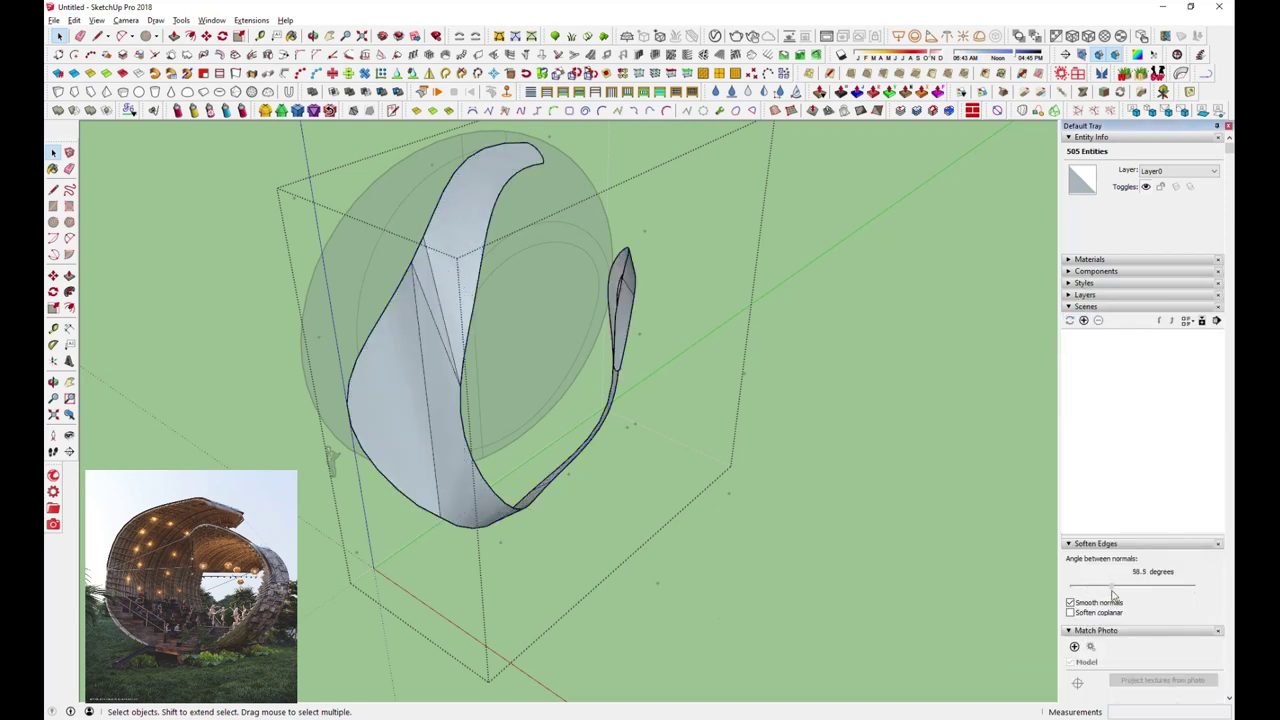
middle_drag(604, 456, 887, 425)
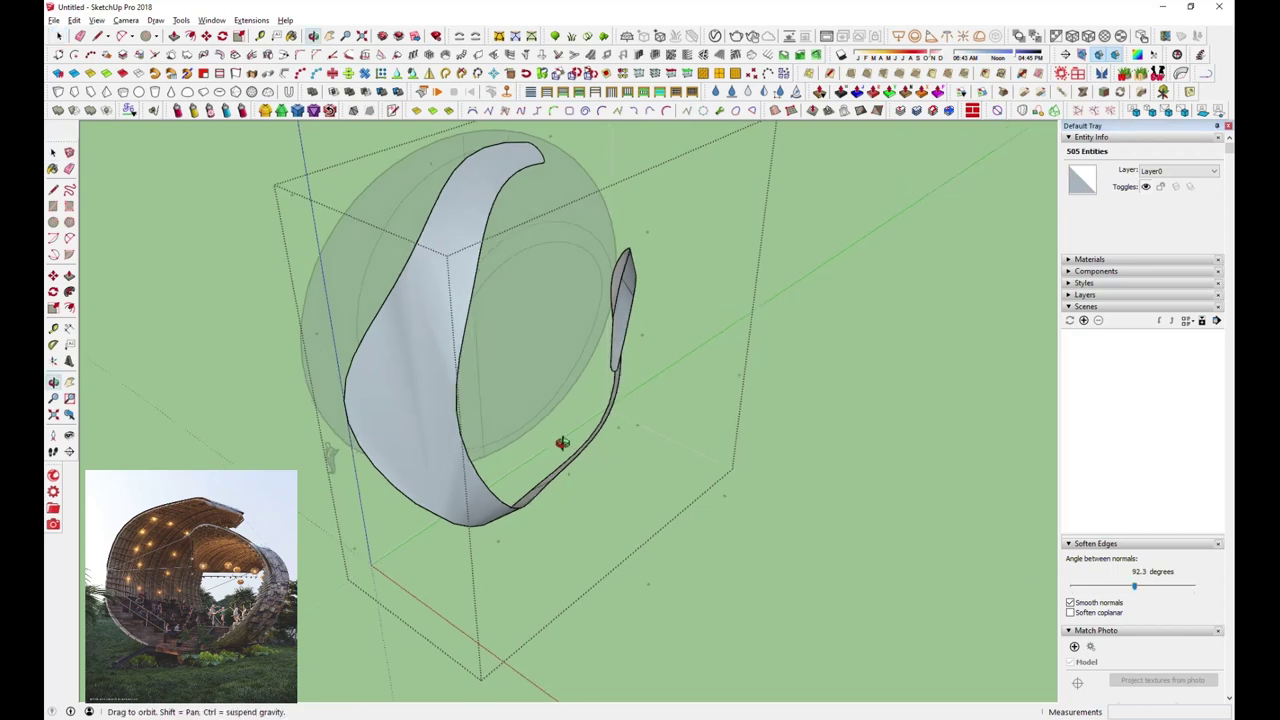
click(887, 425)
mouse_move(600, 400)
middle_down()
mouse_move(343, 323)
mouse_move(314, 357)
mouse_move(415, 390)
mouse_move(743, 337)
mouse_move(766, 385)
middle_up()
Erase the flat circular disc, leaving the curled ribbons
key(e)
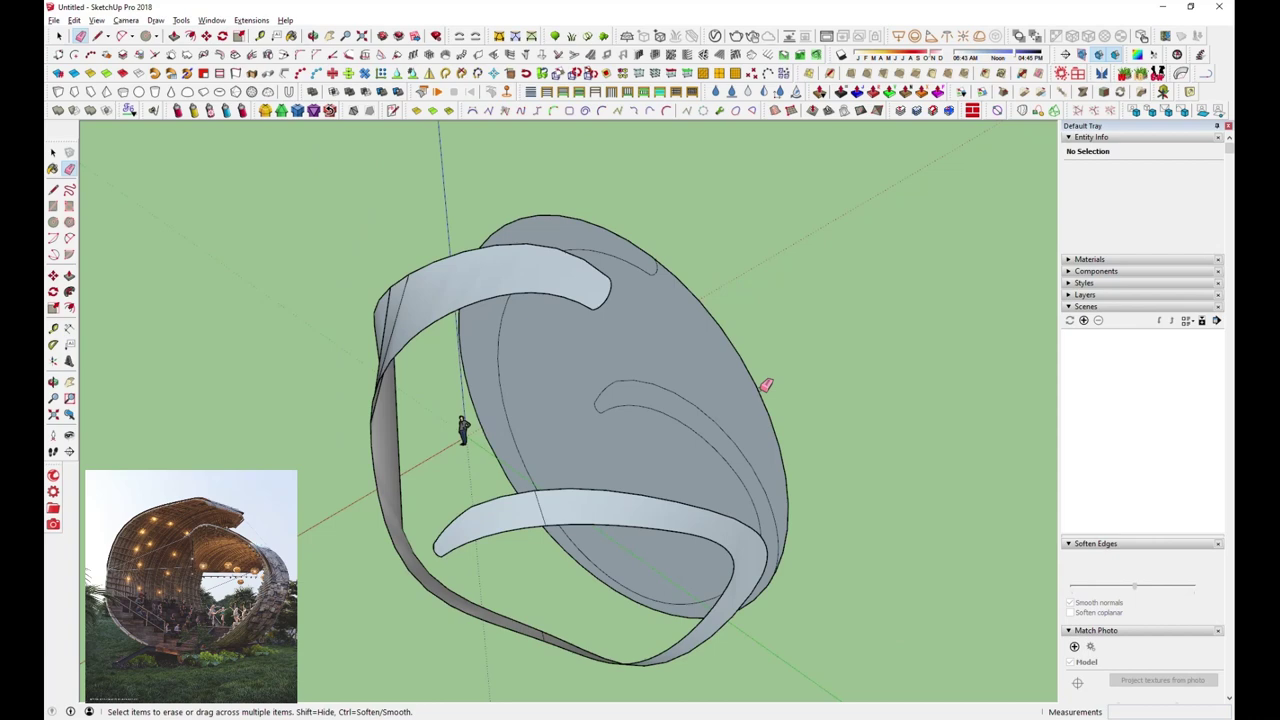
click(766, 385)
mouse_move(763, 380)
middle_down()
mouse_move(726, 399)
mouse_move(717, 359)
mouse_move(737, 449)
mouse_move(700, 380)
mouse_move(680, 220)
mouse_move(703, 431)
mouse_move(686, 477)
mouse_move(614, 491)
mouse_move(633, 482)
mouse_move(663, 409)
mouse_move(685, 398)
middle_up()
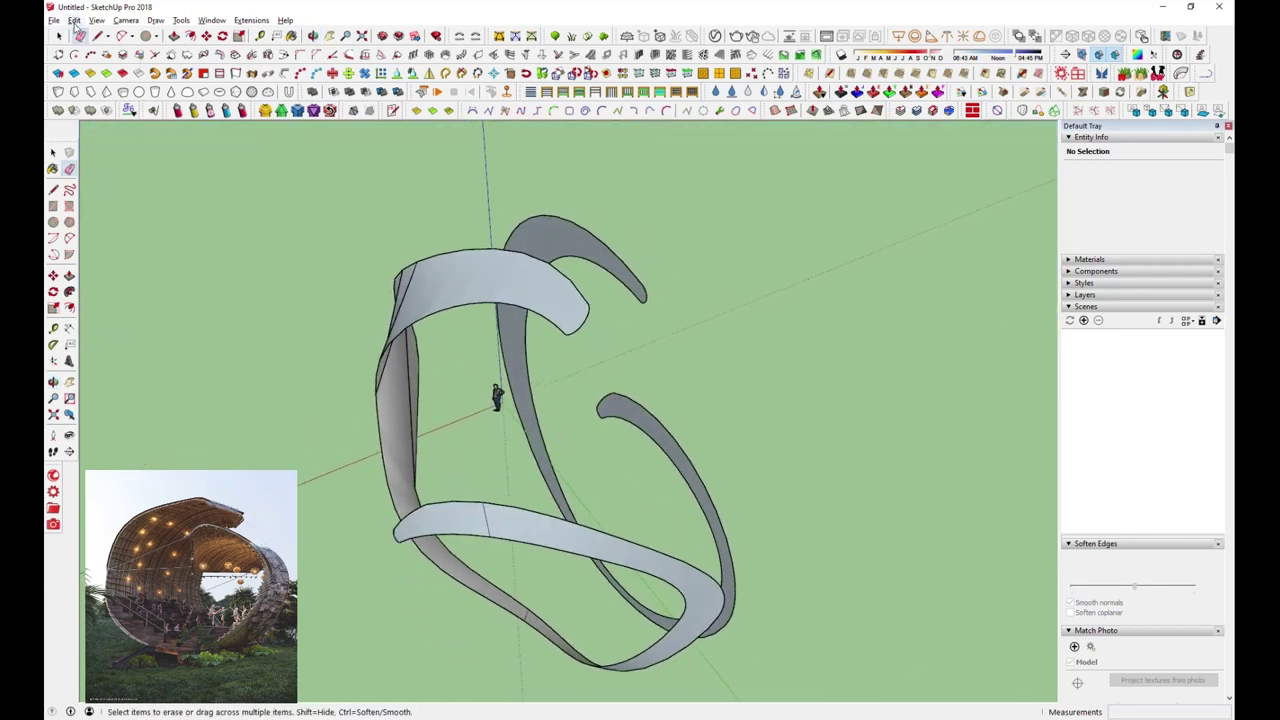
right_click(571, 247)
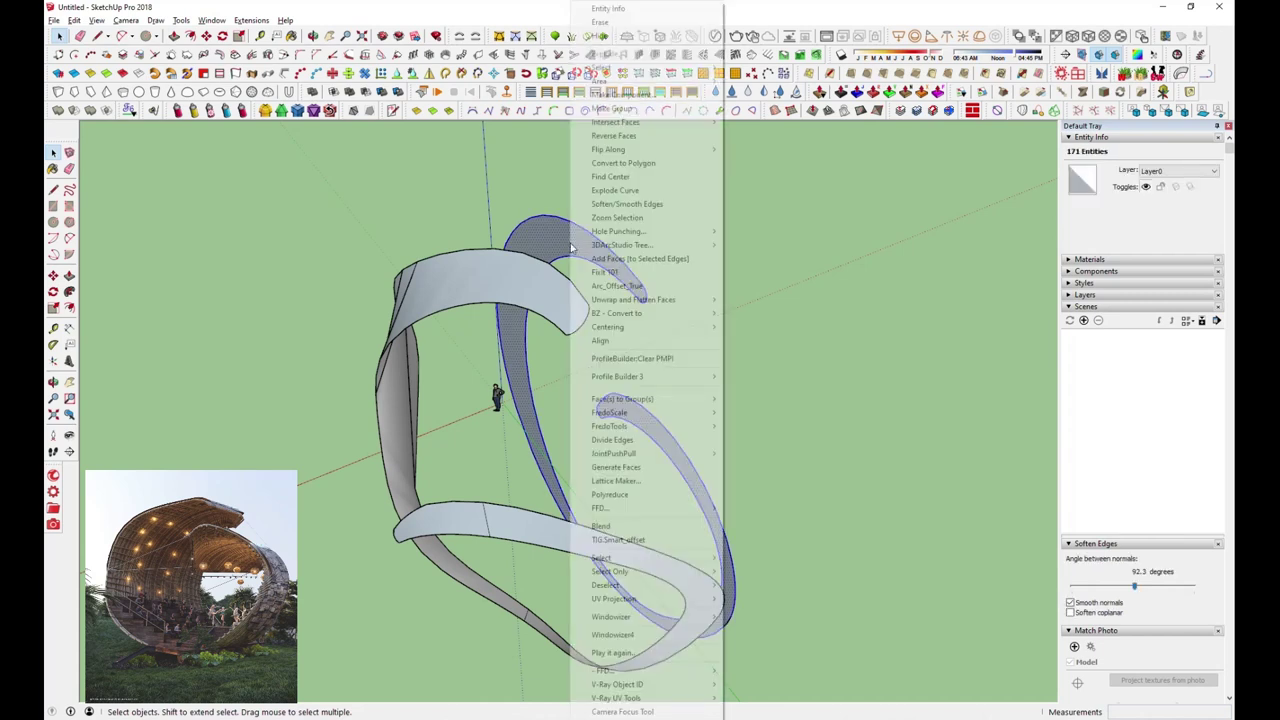
click(620, 116)
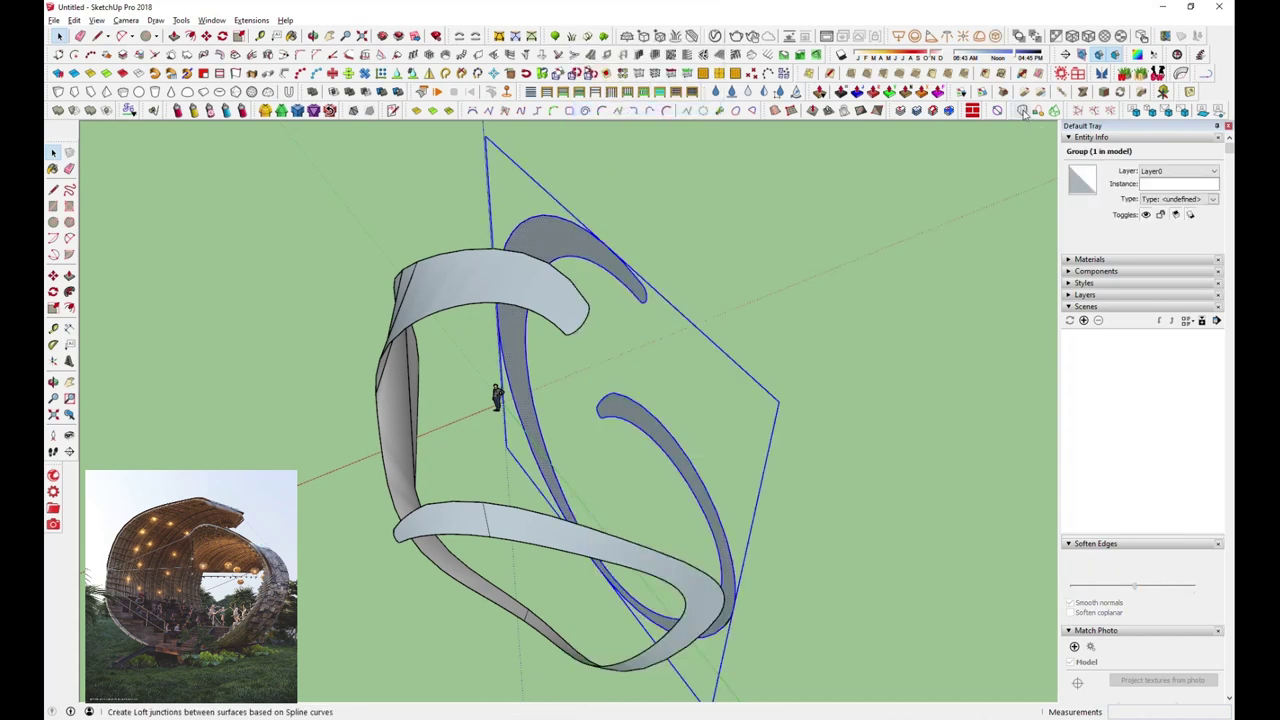
mouse_move(731, 509)
middle_down()
mouse_move(557, 479)
mouse_move(814, 466)
mouse_move(386, 446)
mouse_move(520, 460)
middle_up()
scroll(520, 460, down, 2)
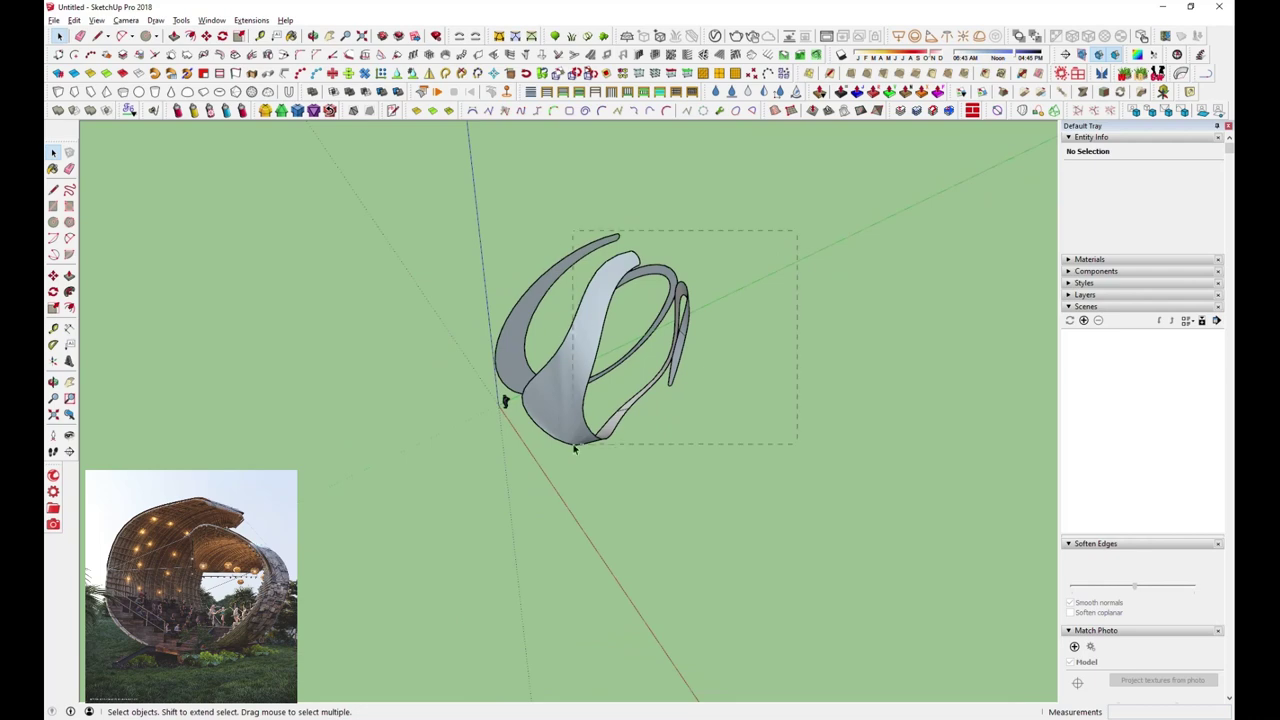
Window-select the ribbon model and Ctrl-move a copy beside the original
drag(794, 229, 506, 451)
key(m)
key(ctrl)
click(607, 412)
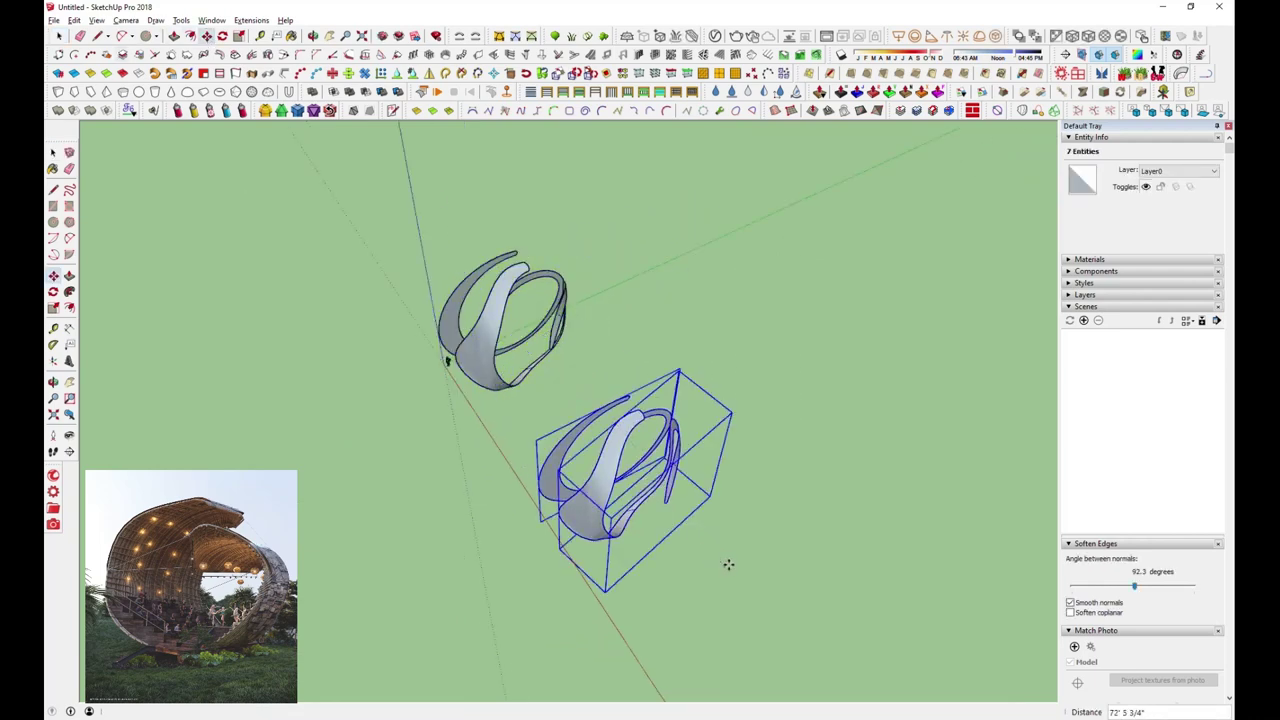
click(728, 563)
scroll(694, 506, up, 2)
scroll(694, 506, up, 1)
mouse_move(588, 505)
middle_down()
mouse_move(834, 200)
mouse_move(851, 254)
mouse_move(518, 437)
middle_up()
Open the copied model's group and inspect its ribbon curves from several angles
double_click(497, 440)
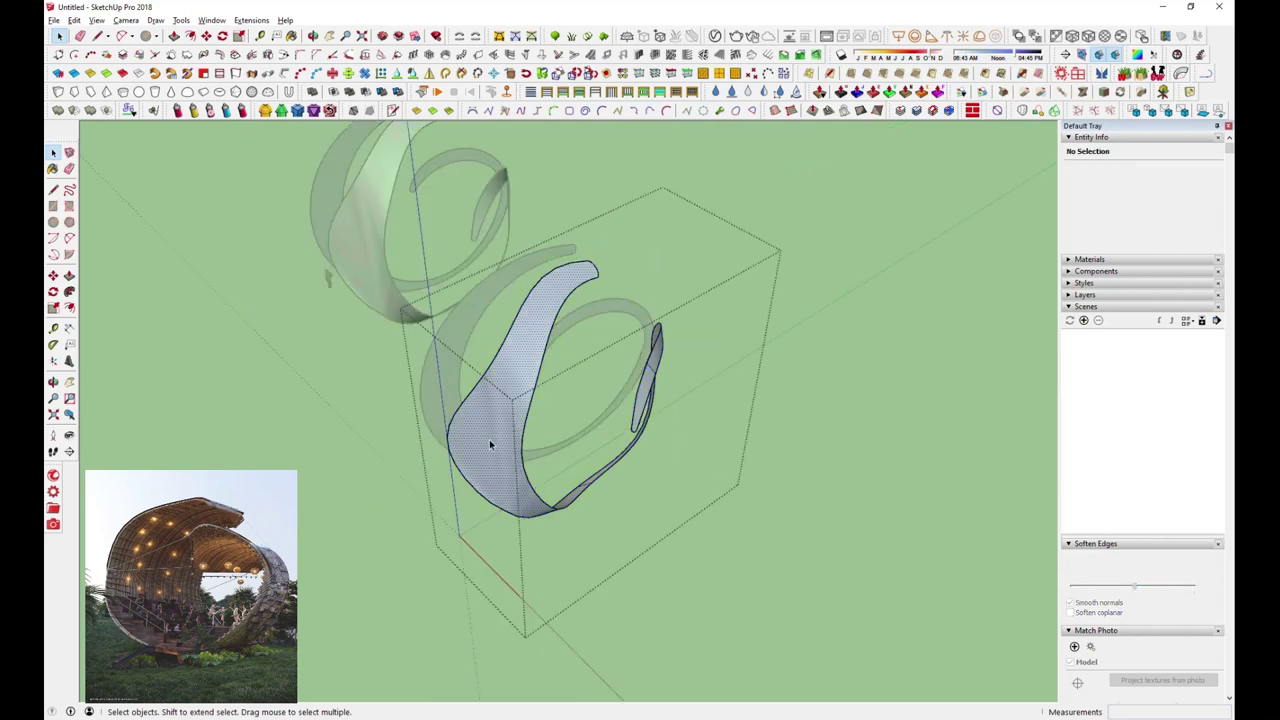
click(449, 493)
middle_drag(446, 509, 543, 486)
scroll(543, 486, up, 2)
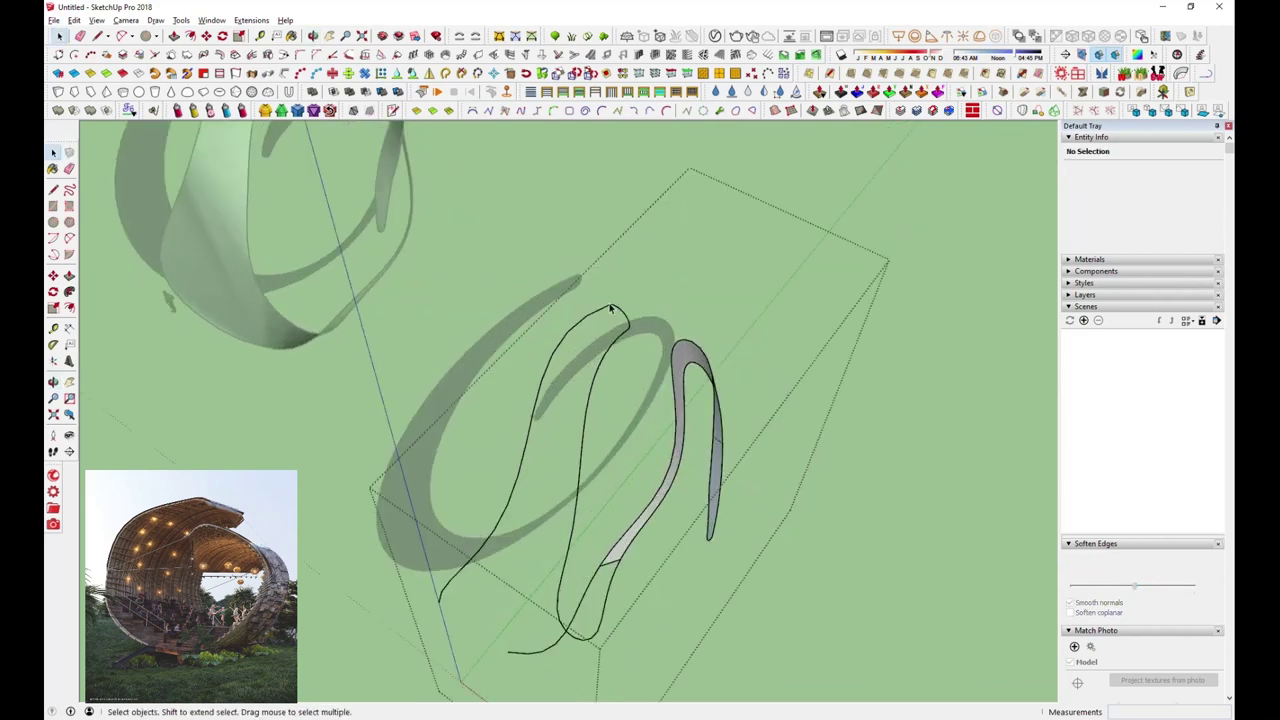
scroll(623, 304, up, 2)
mouse_move(623, 304)
middle_down()
mouse_move(583, 323)
mouse_move(612, 319)
middle_up()
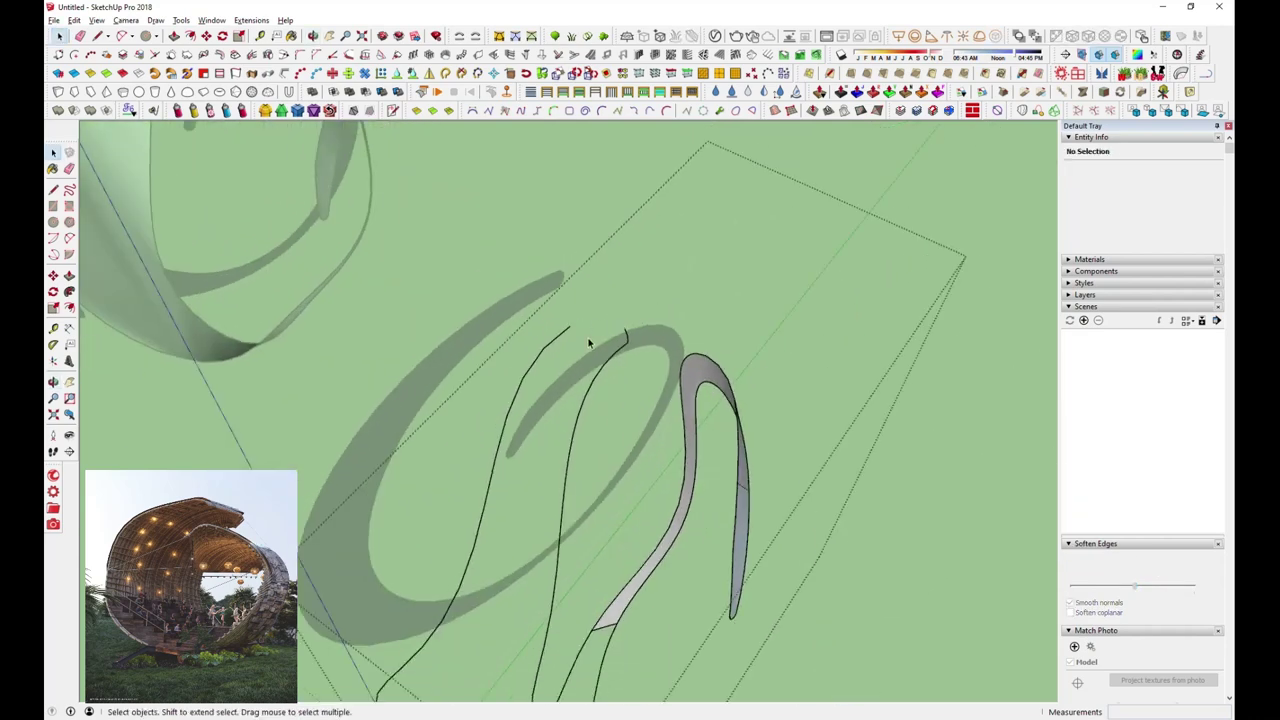
scroll(641, 346, up, 2)
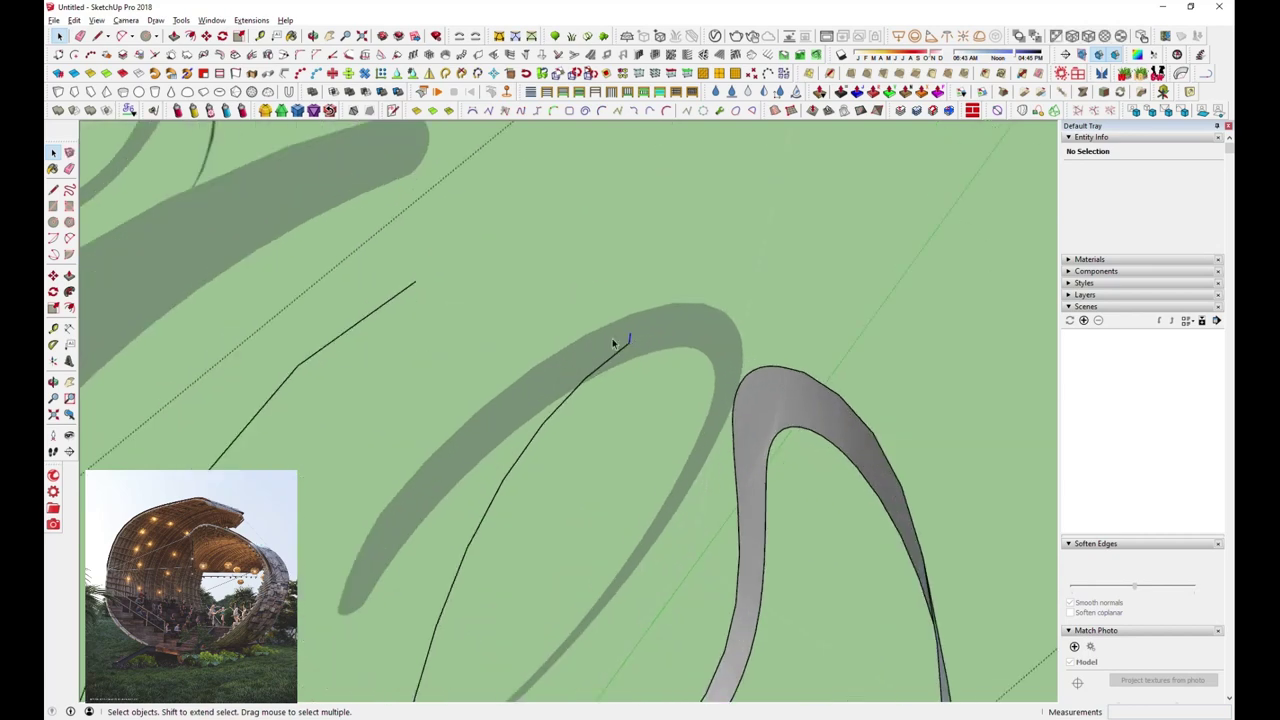
scroll(313, 345, down, 3)
middle_drag(543, 263, 766, 397)
scroll(566, 530, up, 3)
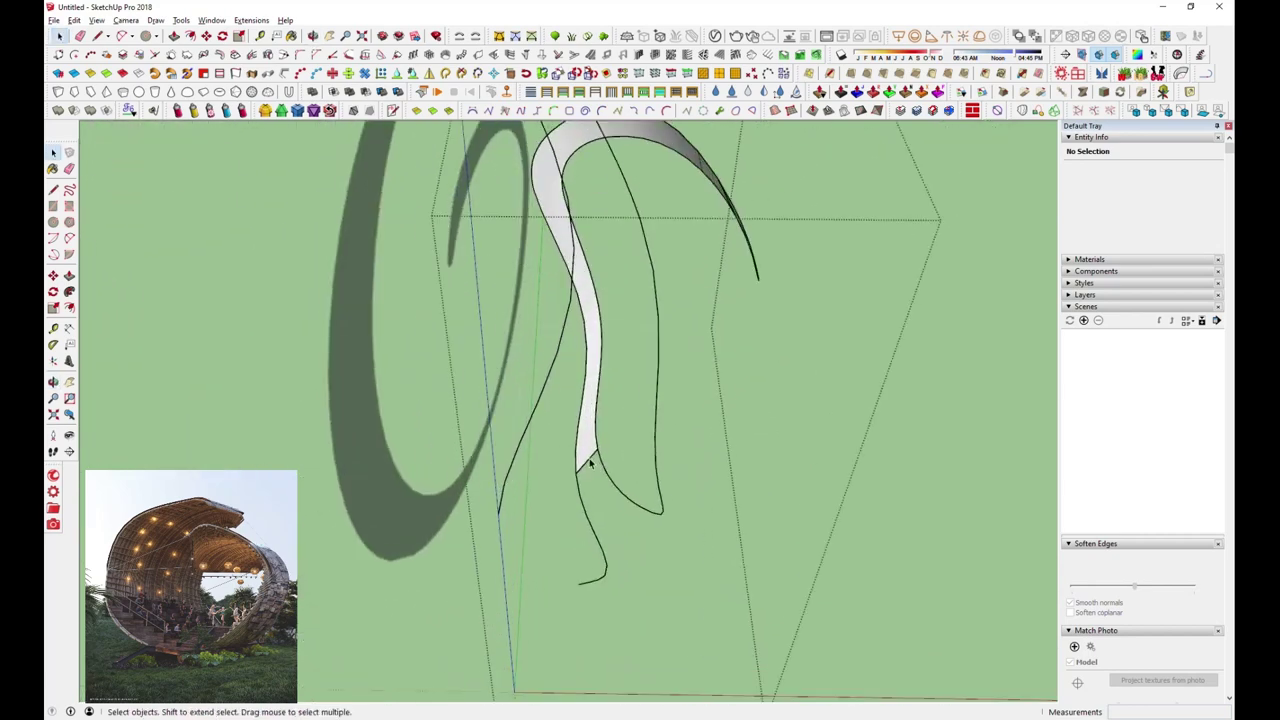
mouse_move(570, 612)
middle_down()
mouse_move(406, 543)
mouse_move(649, 223)
mouse_move(720, 343)
mouse_move(743, 318)
middle_up()
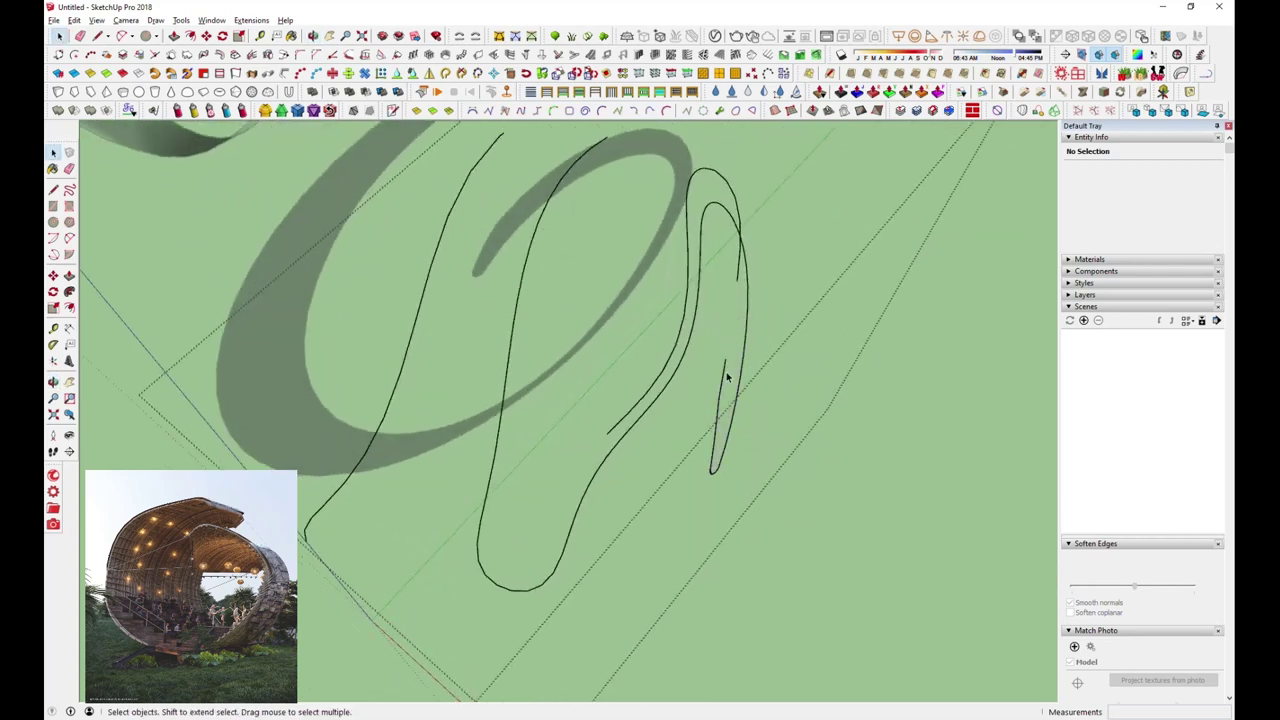
scroll(712, 437, up, 2)
scroll(718, 425, up, 2)
scroll(731, 404, up, 1)
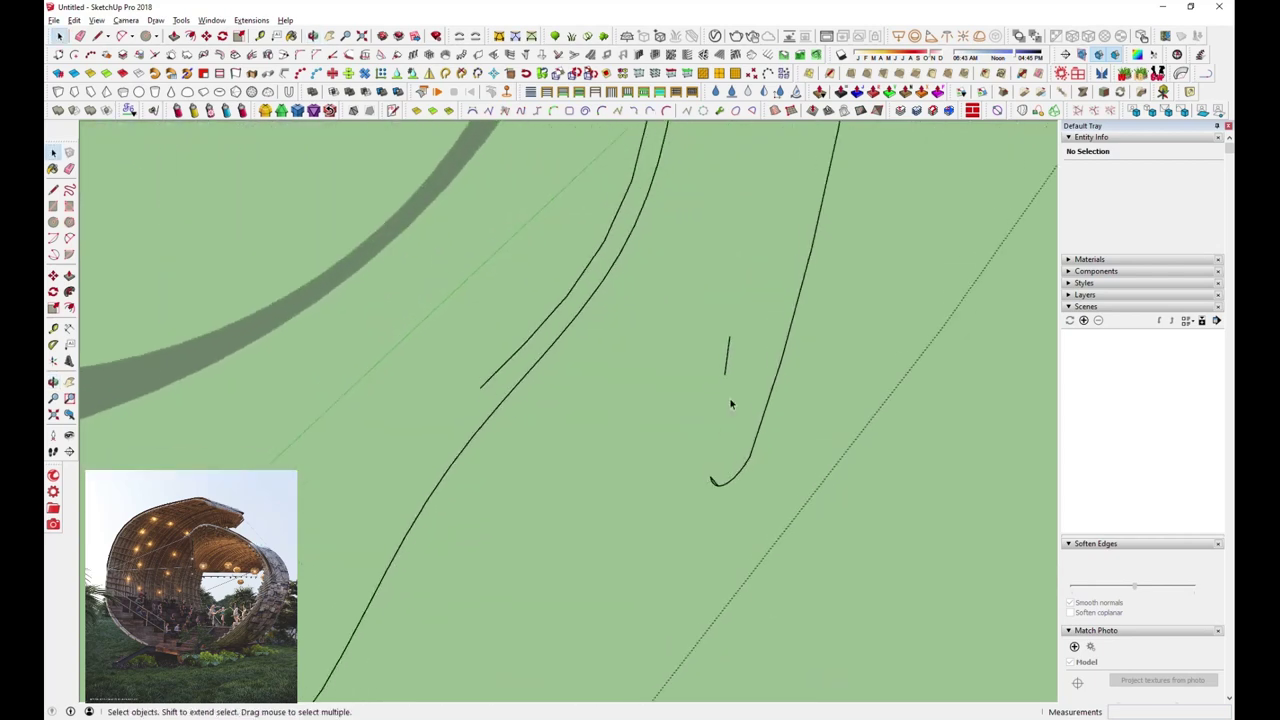
scroll(701, 487, down, 2)
mouse_move(777, 537)
middle_down()
mouse_move(757, 523)
mouse_move(726, 308)
middle_up()
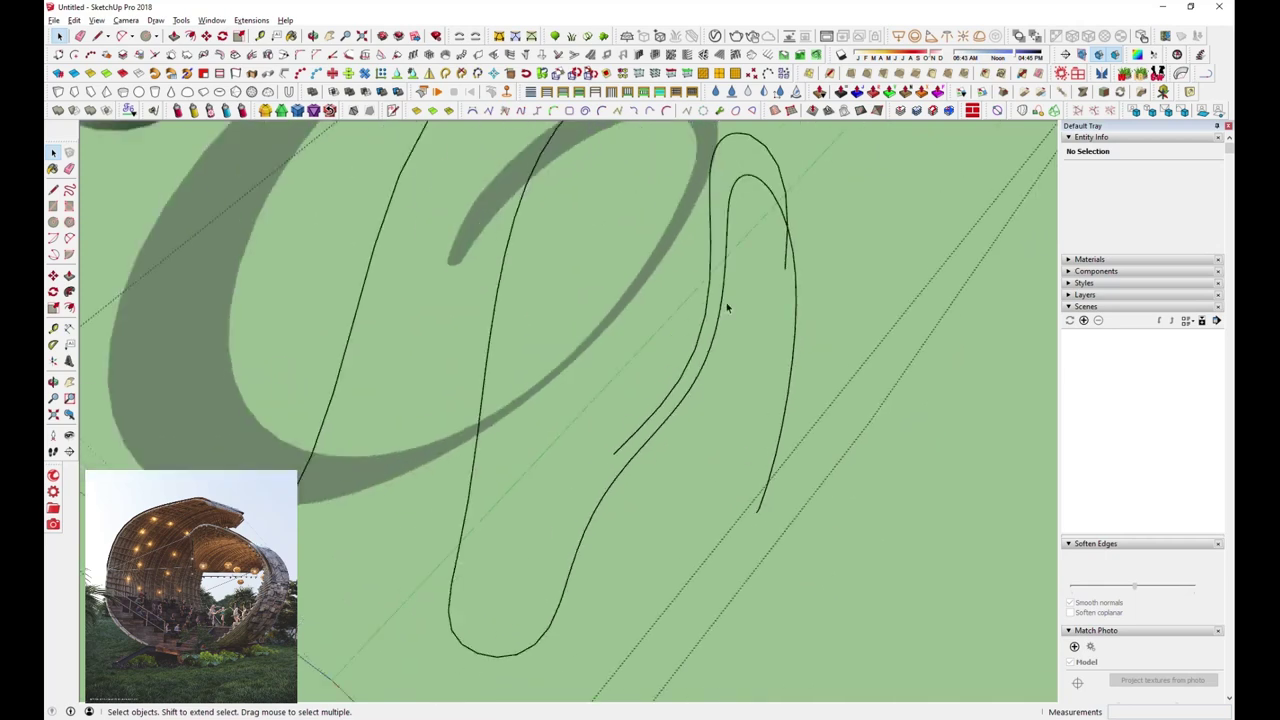
scroll(710, 238, down, 3)
middle_drag(674, 423, 711, 323)
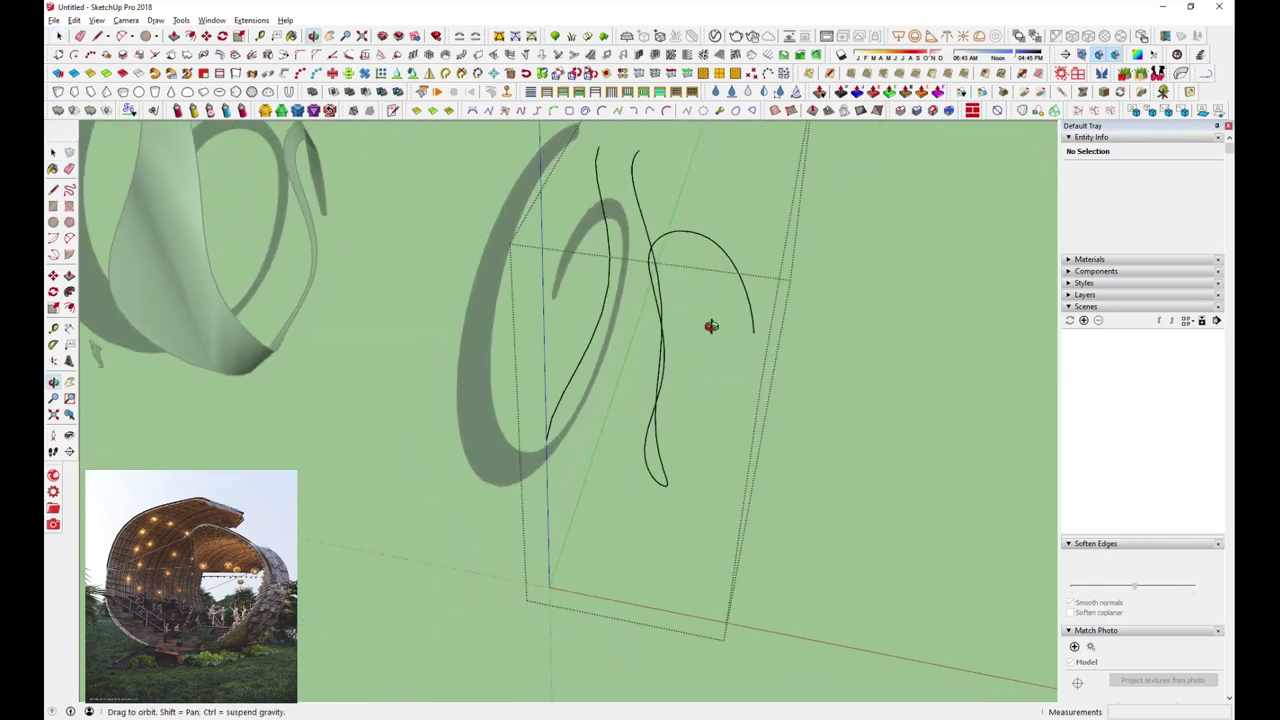
scroll(608, 310, up, 2)
scroll(605, 312, down, 3)
mouse_move(590, 420)
middle_down()
mouse_move(563, 500)
mouse_move(409, 486)
middle_up()
scroll(445, 447, up, 2)
Delete the grey face inside the C-shaped ribbon group, keeping only its outline edges
click(445, 447)
middle_drag(443, 437, 505, 483)
double_click(474, 480)
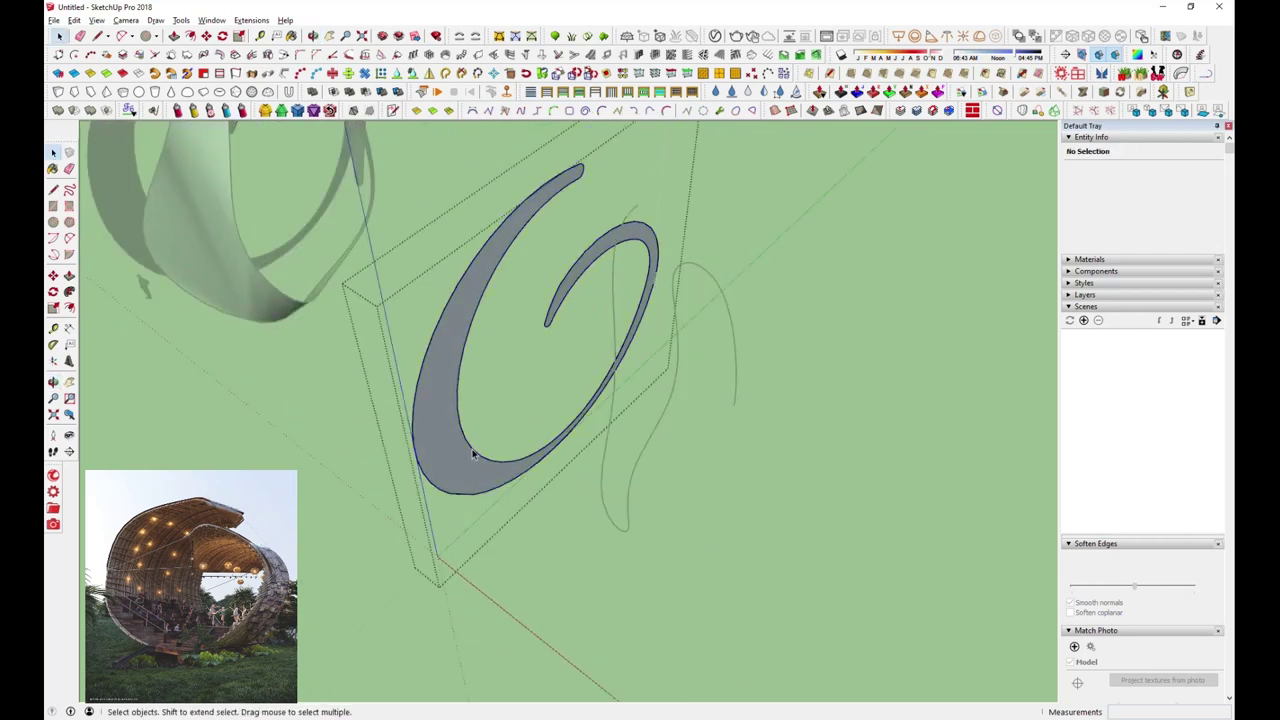
click(471, 451)
key(Delete)
click(572, 405)
click(600, 350)
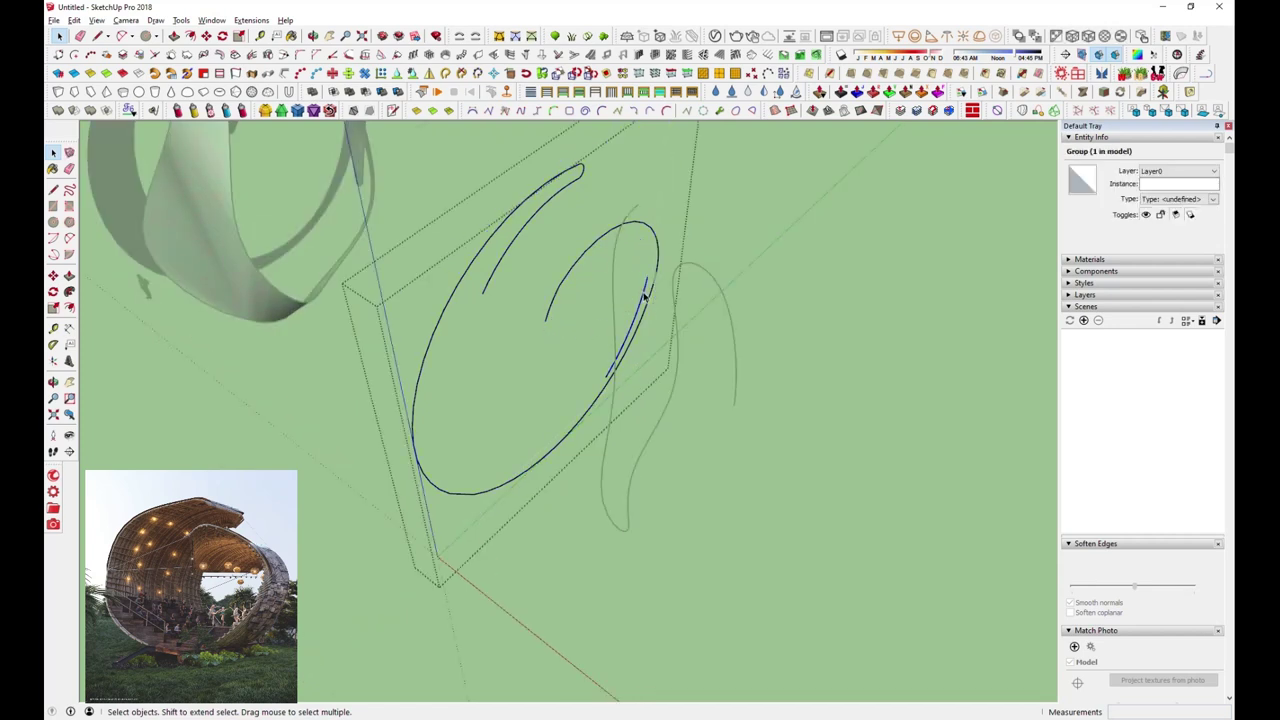
Loft by Spline between the outline curves, comparing Bezier, elliptic and Catmull junctions, then generate it
mouse_move(595, 345)
middle_down()
mouse_move(771, 274)
mouse_move(606, 480)
mouse_move(612, 298)
middle_up()
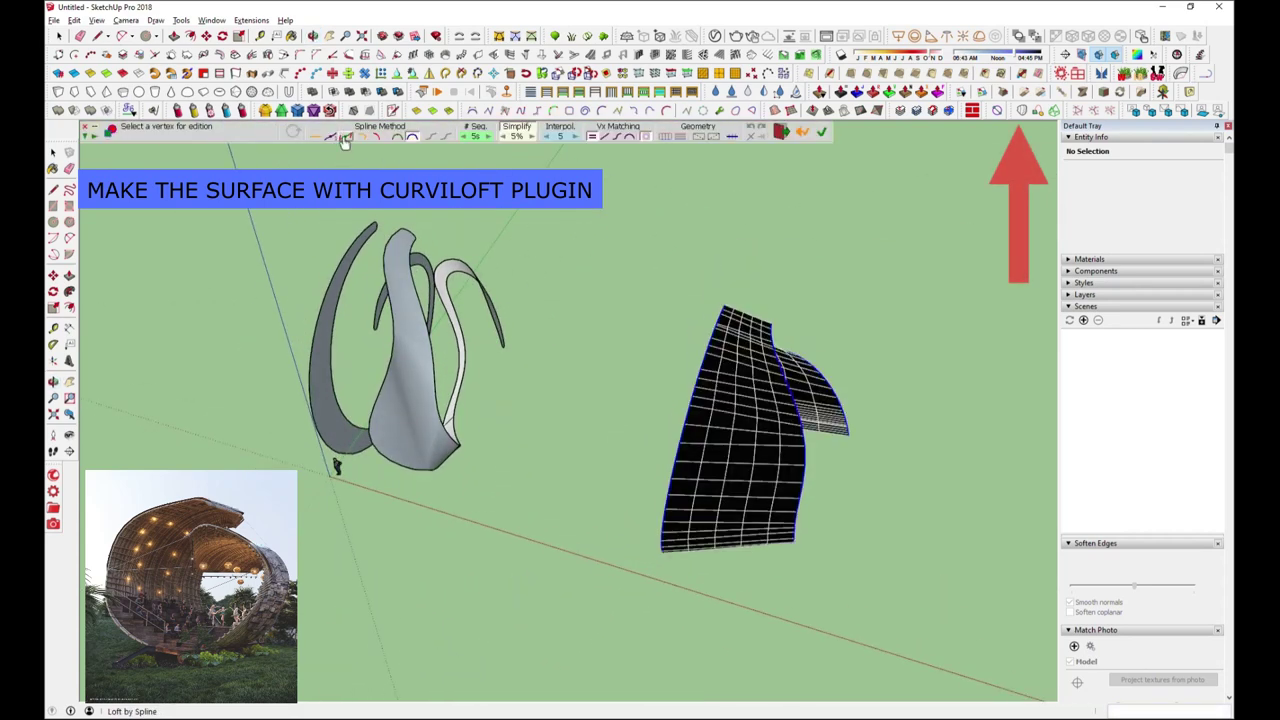
click(344, 139)
mouse_move(600, 420)
middle_down()
mouse_move(688, 440)
mouse_move(632, 430)
middle_up()
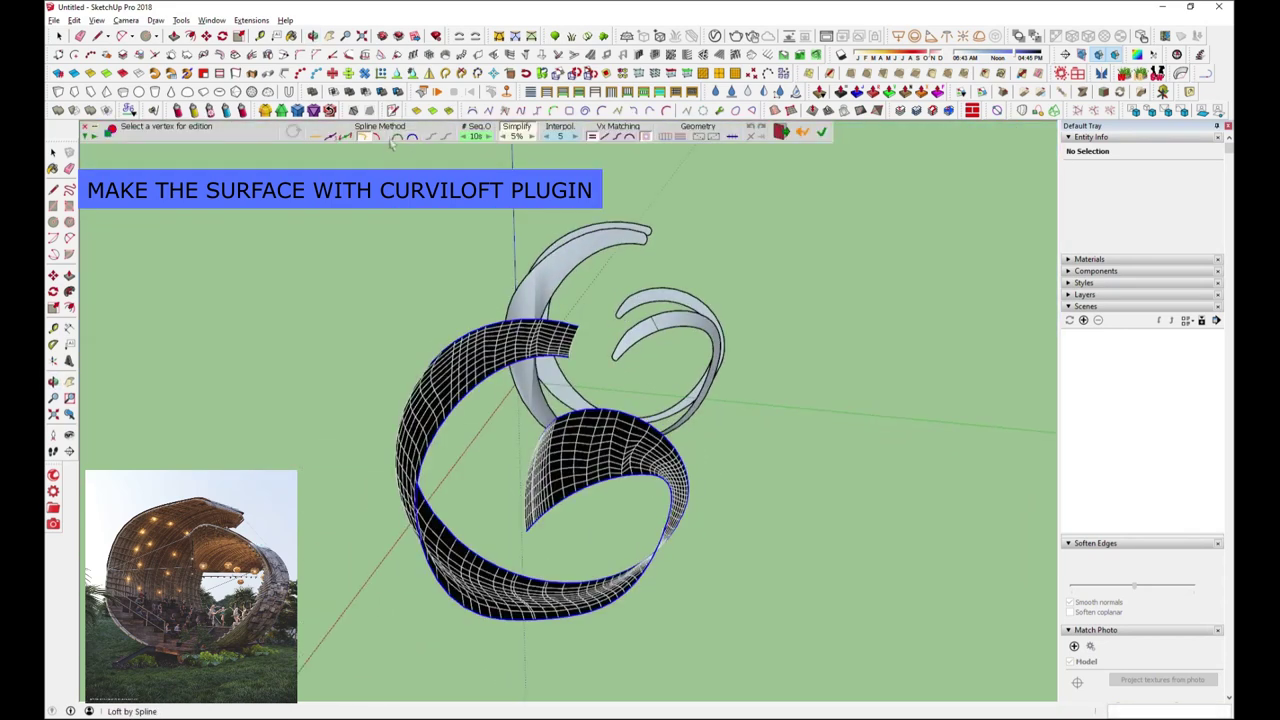
click(378, 140)
click(397, 140)
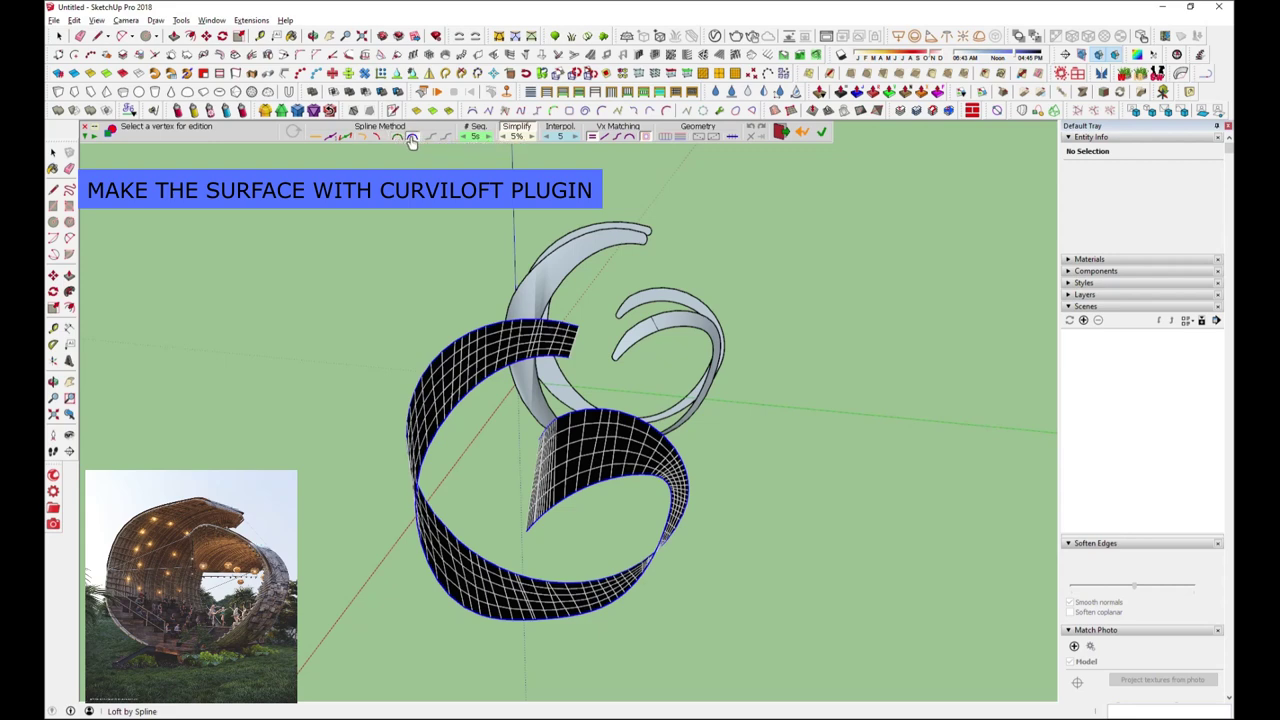
click(412, 140)
middle_drag(540, 420, 483, 507)
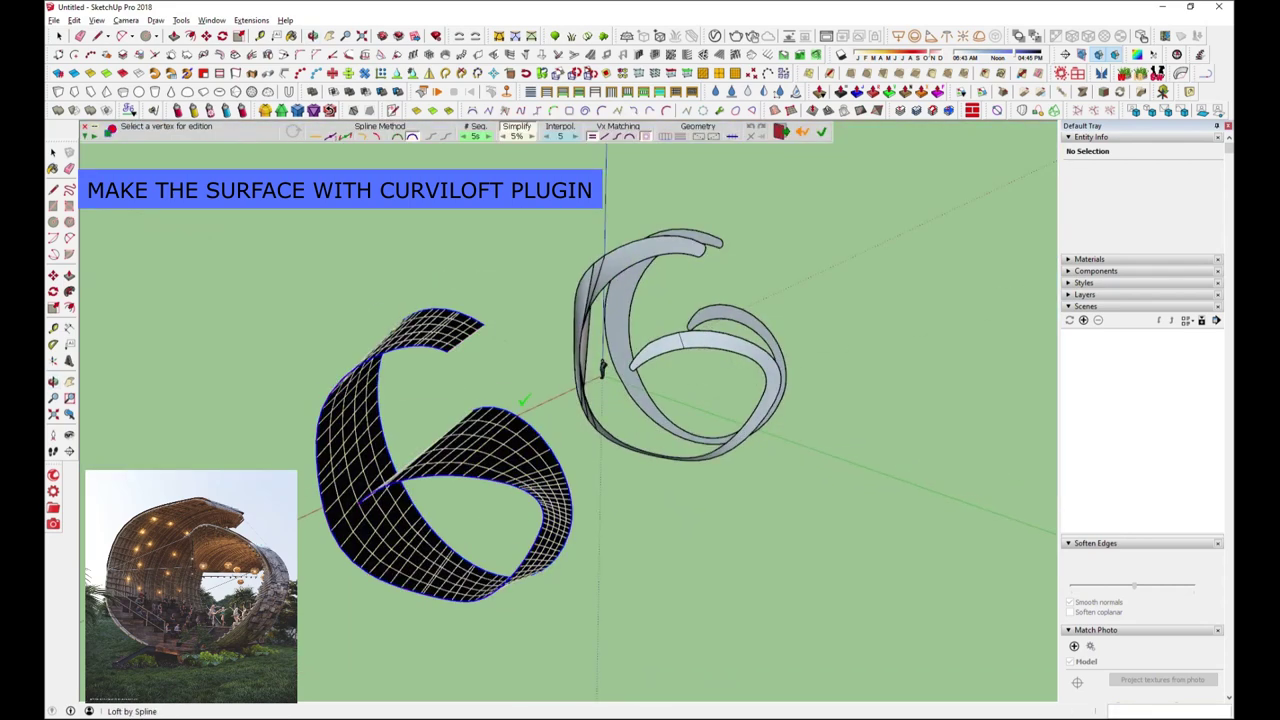
click(380, 140)
click(364, 139)
mouse_move(600, 450)
middle_down()
mouse_move(718, 607)
mouse_move(694, 586)
mouse_move(522, 526)
middle_up()
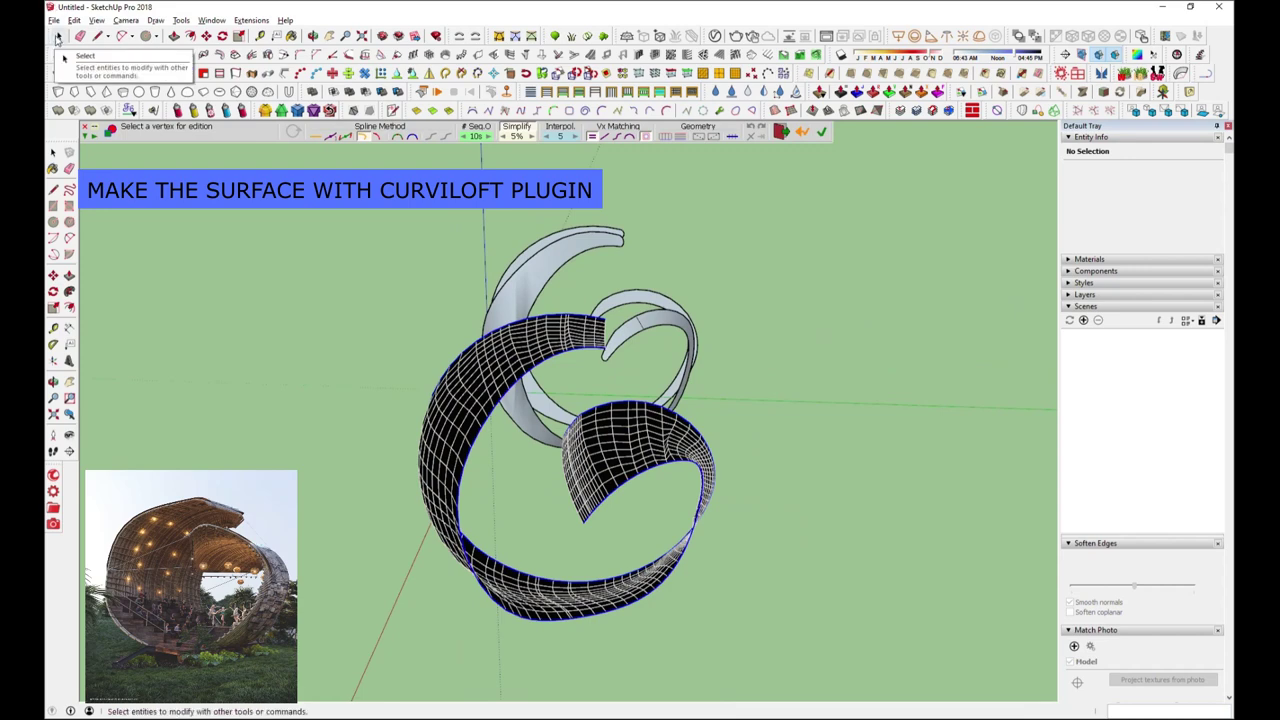
key(Return)
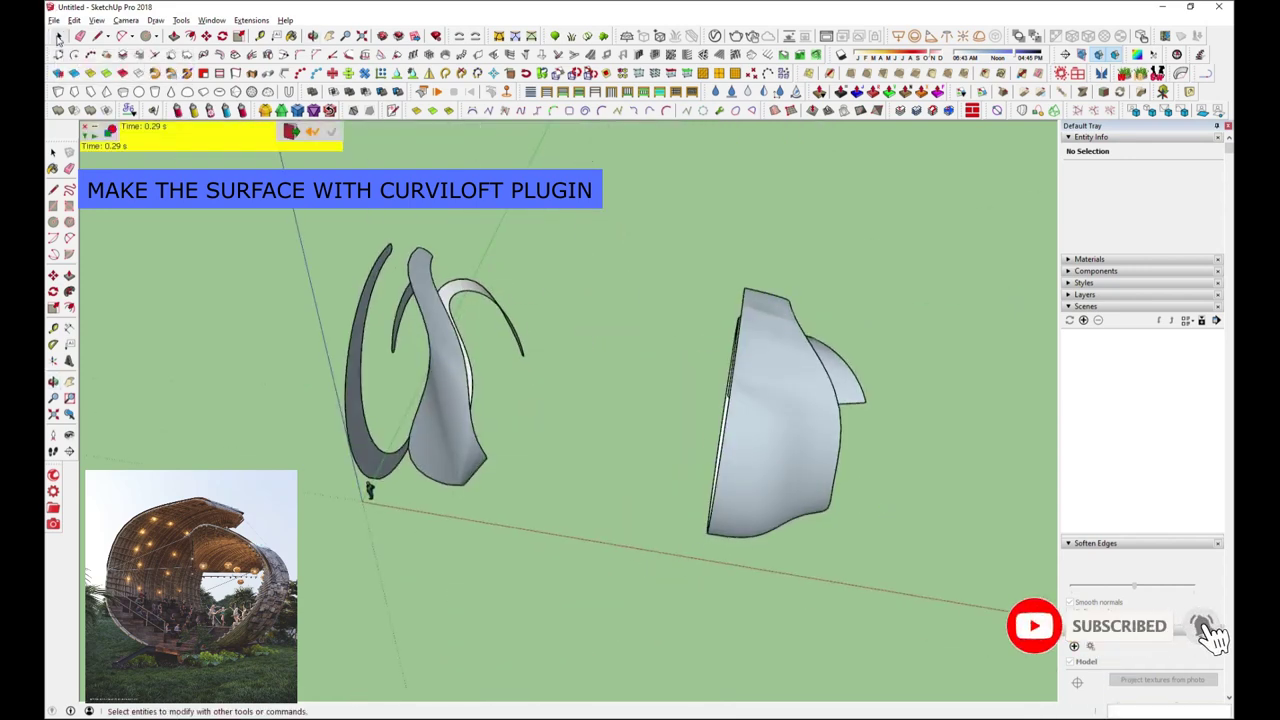
Make a mirrored copy of the lofted surface and view the shell from the front
click(849, 503)
scroll(473, 603, up, 3)
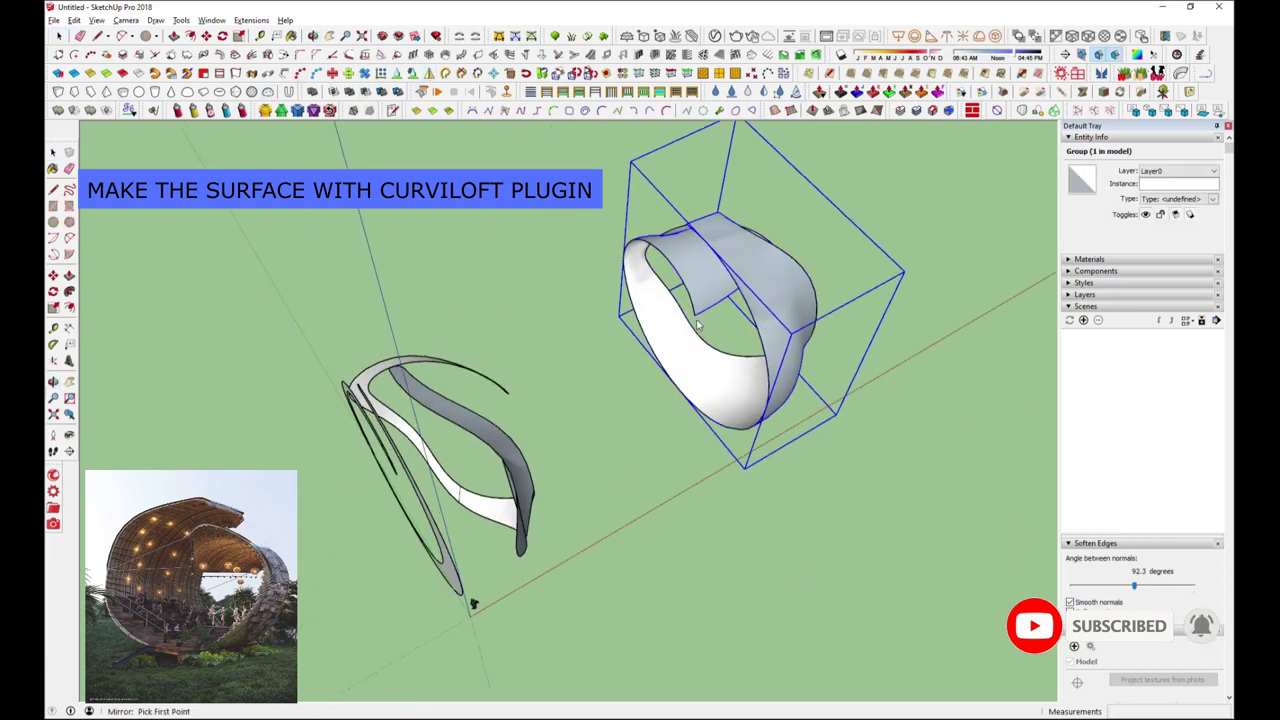
click(851, 390)
mouse_move(857, 386)
middle_down()
mouse_move(593, 370)
mouse_move(517, 445)
mouse_move(494, 636)
mouse_move(926, 337)
mouse_move(929, 420)
mouse_move(692, 268)
mouse_move(586, 278)
mouse_move(943, 249)
mouse_move(931, 443)
mouse_move(903, 309)
mouse_move(712, 284)
mouse_move(780, 286)
middle_up()
scroll(517, 445, up, 3)
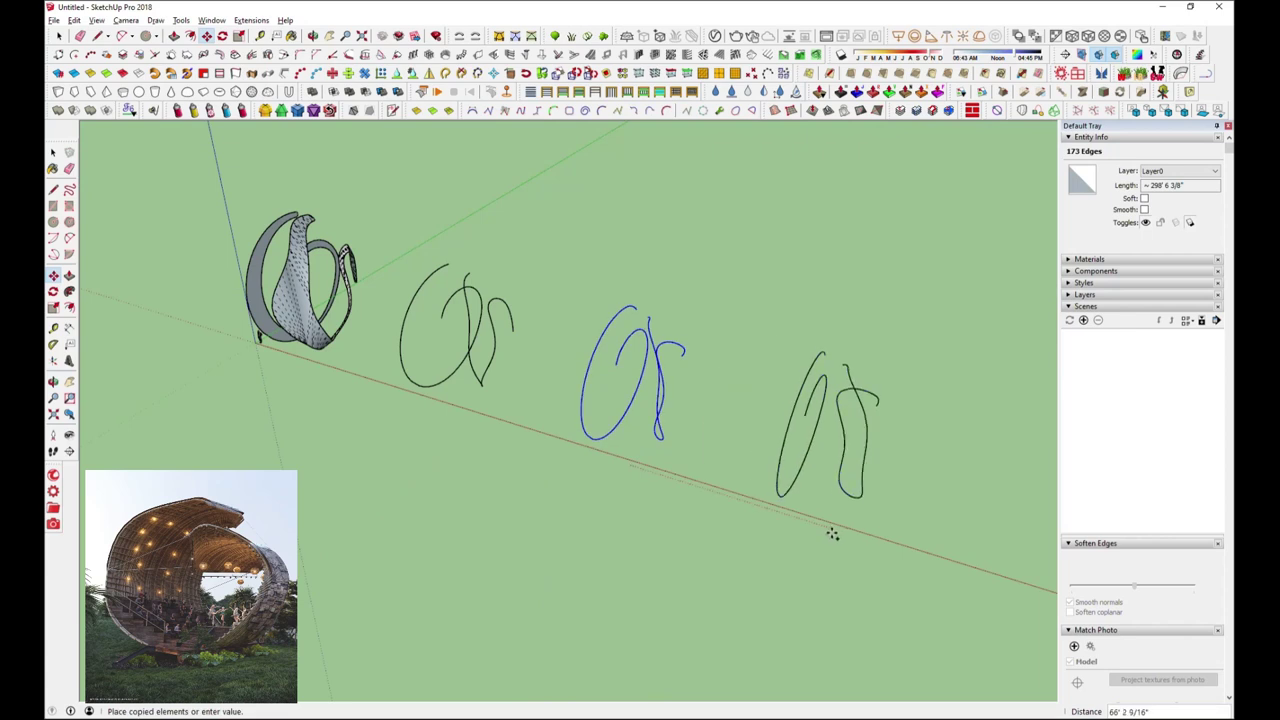
key(Escape)
mouse_move(832, 534)
middle_down()
mouse_move(700, 400)
mouse_move(663, 297)
mouse_move(672, 380)
middle_up()
Draw a line from the circle's centre, erase the upper arc, and group the half-disc with the line
key(c)
key(l)
click(678, 385)
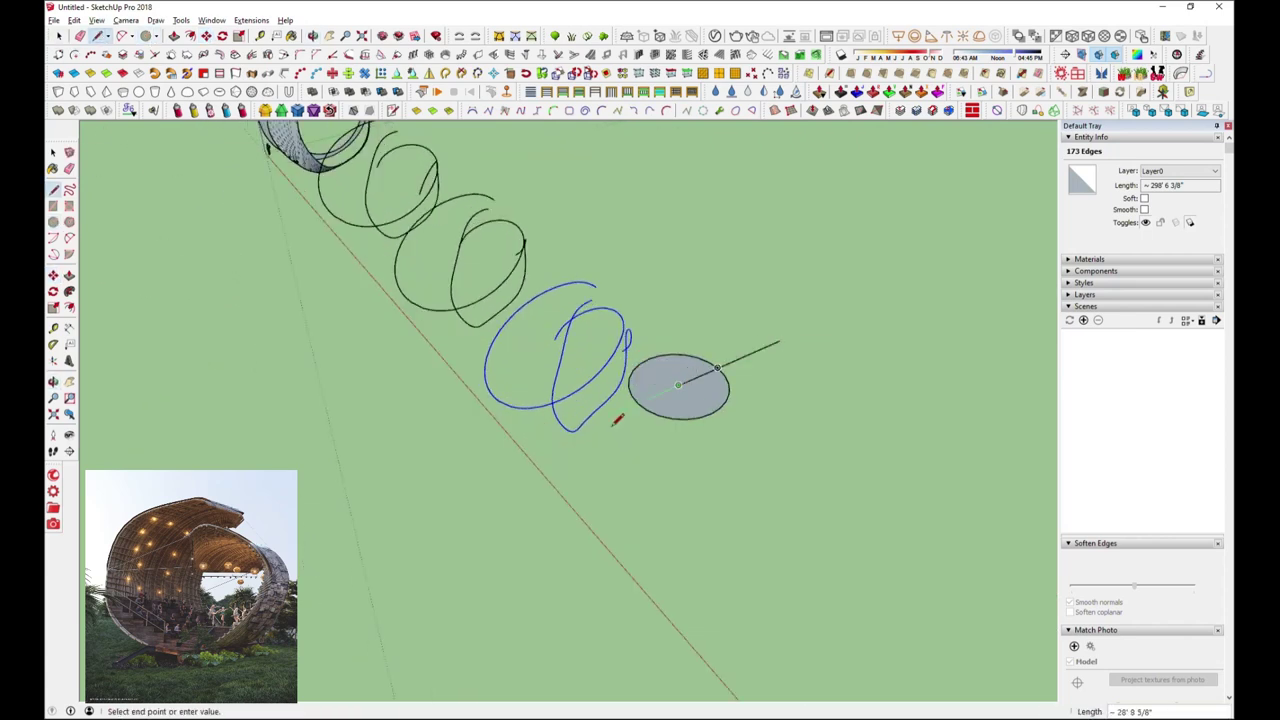
click(88, 36)
click(683, 362)
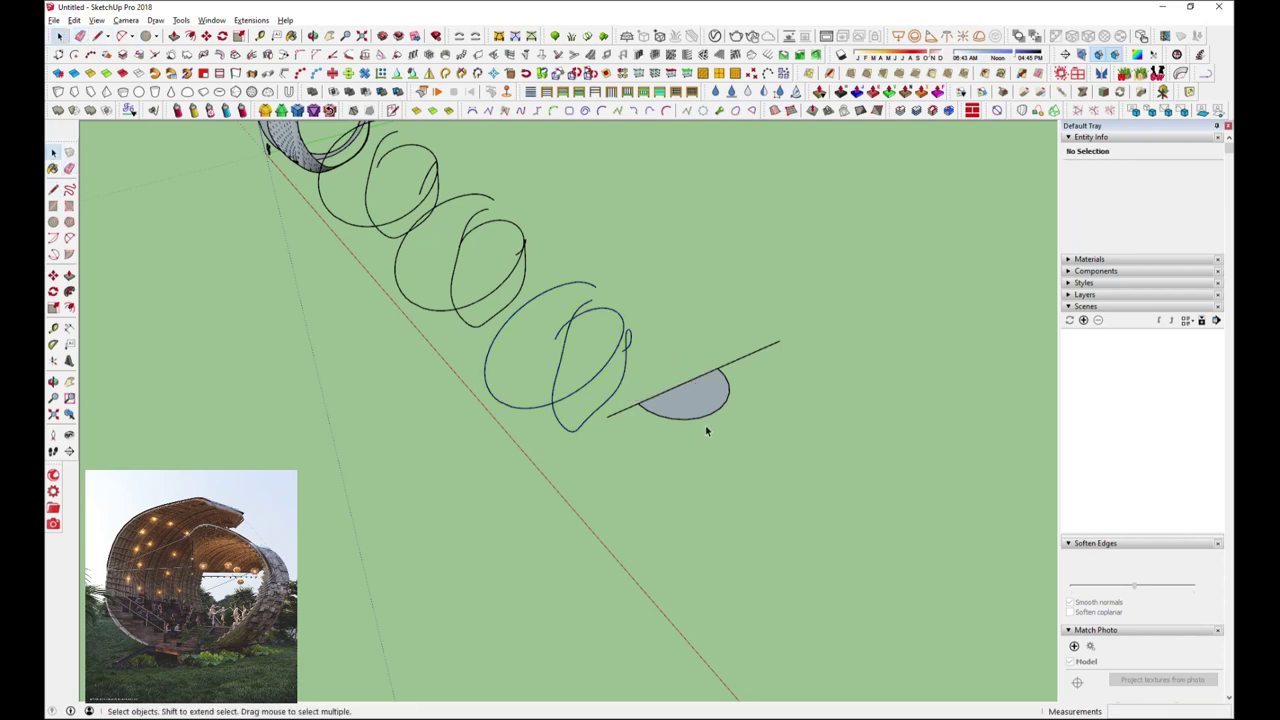
right_click(706, 431)
click(760, 300)
Rebuild the circular stage face, placing an arc end point on the circle edge
key(m)
mouse_move(657, 337)
middle_down()
mouse_move(590, 316)
mouse_move(683, 348)
middle_up()
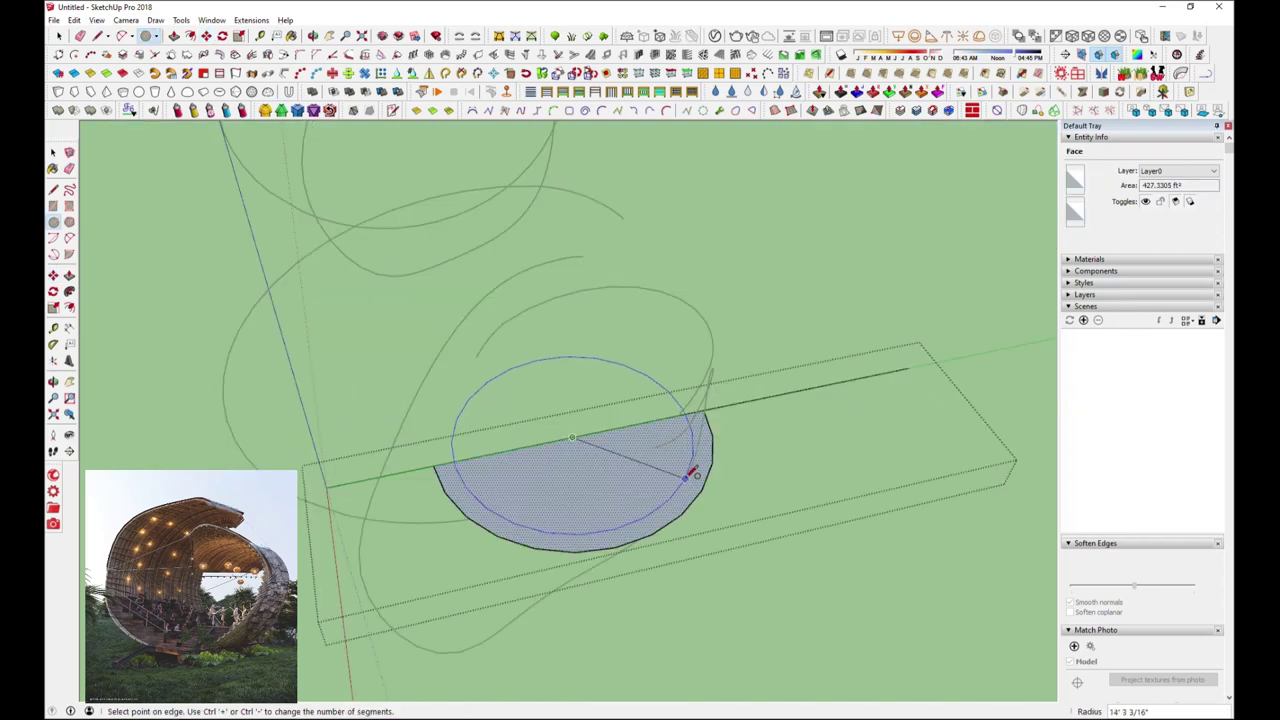
click(690, 478)
mouse_move(596, 514)
middle_down()
mouse_move(369, 393)
mouse_move(252, 62)
middle_up()
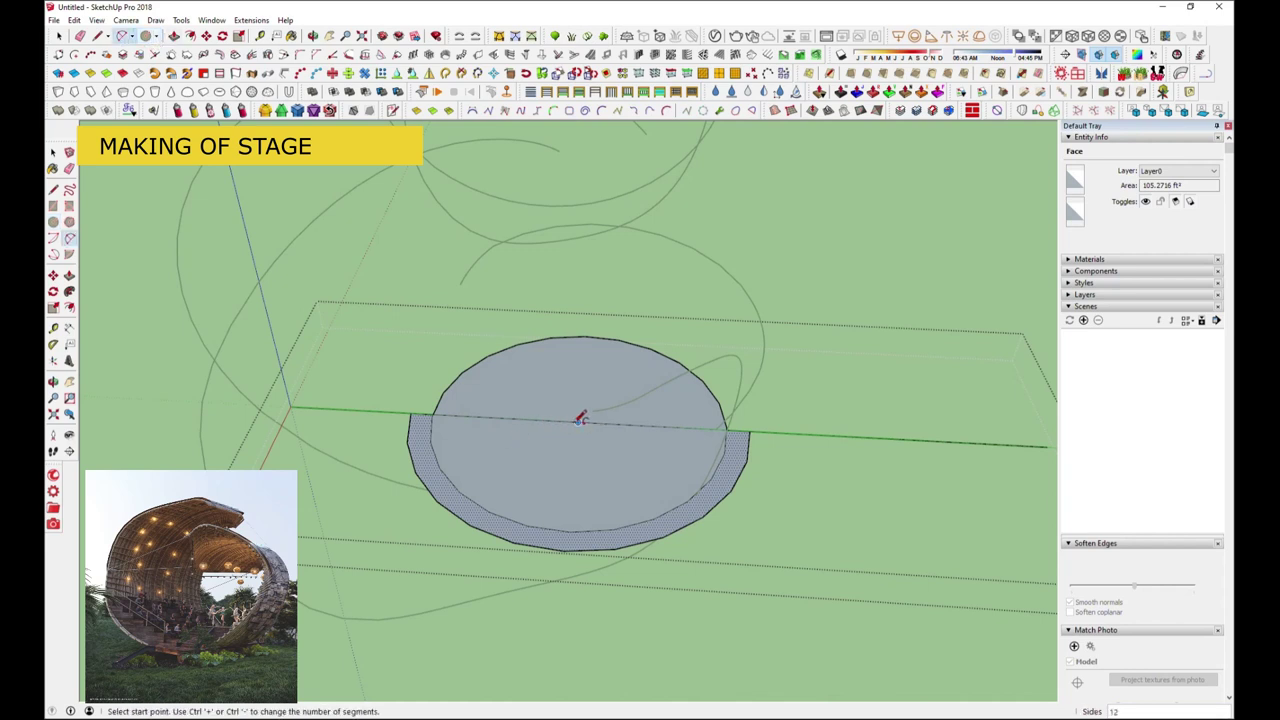
click(566, 530)
middle_drag(623, 521, 823, 591)
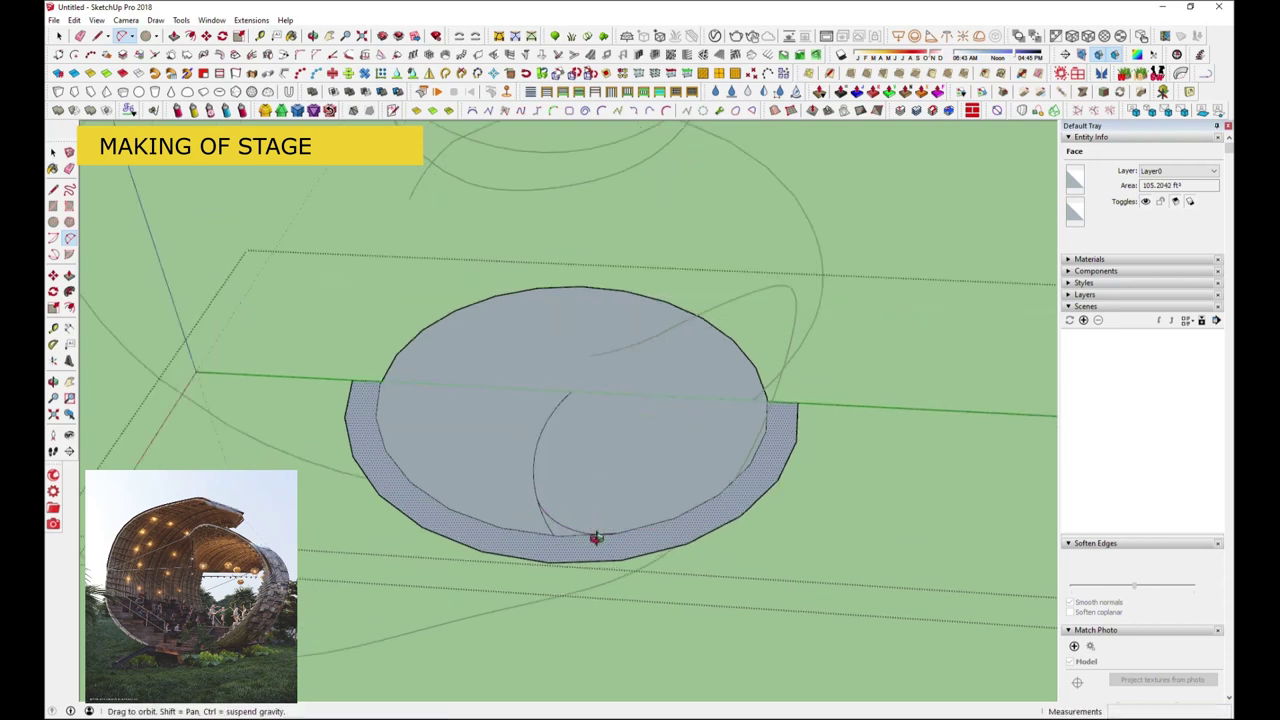
Draw a line across the stage face and erase the circle's lower-left part, leaving a mushroom shape
key(l)
scroll(575, 487, up, 1)
click(544, 441)
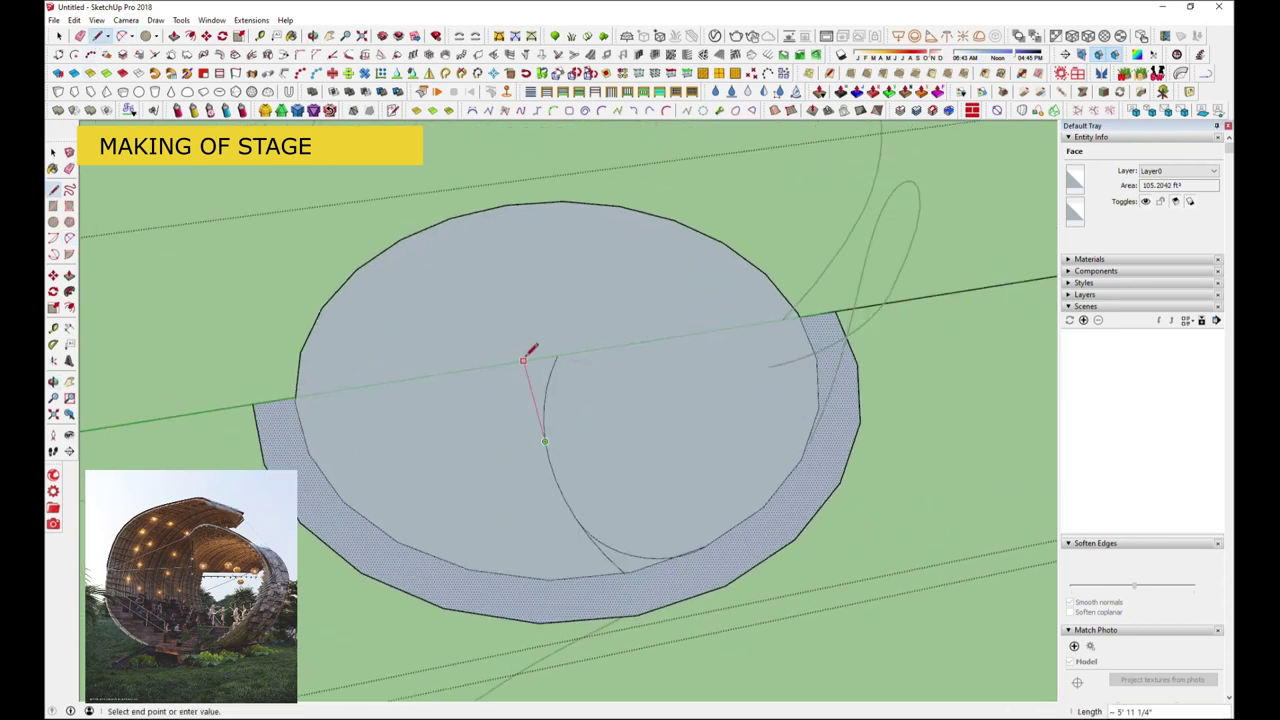
click(85, 35)
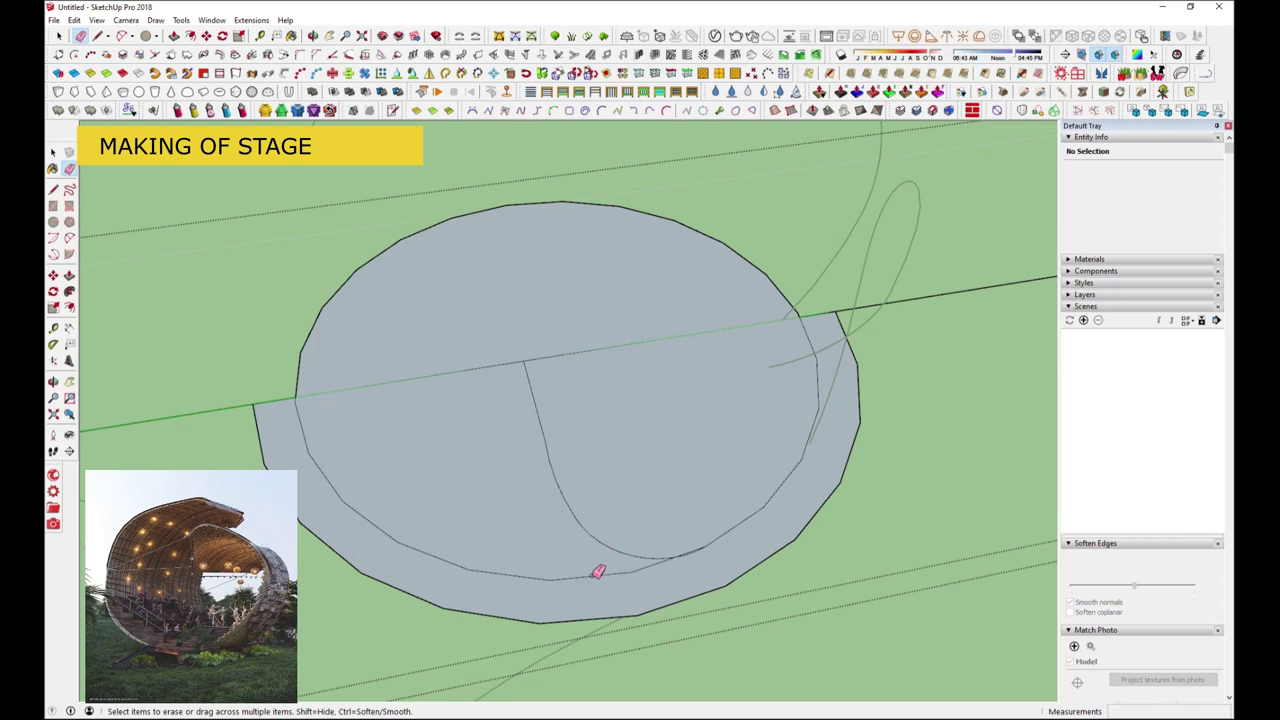
scroll(643, 567, up, 2)
scroll(691, 543, down, 1)
click(834, 534)
scroll(808, 492, down, 2)
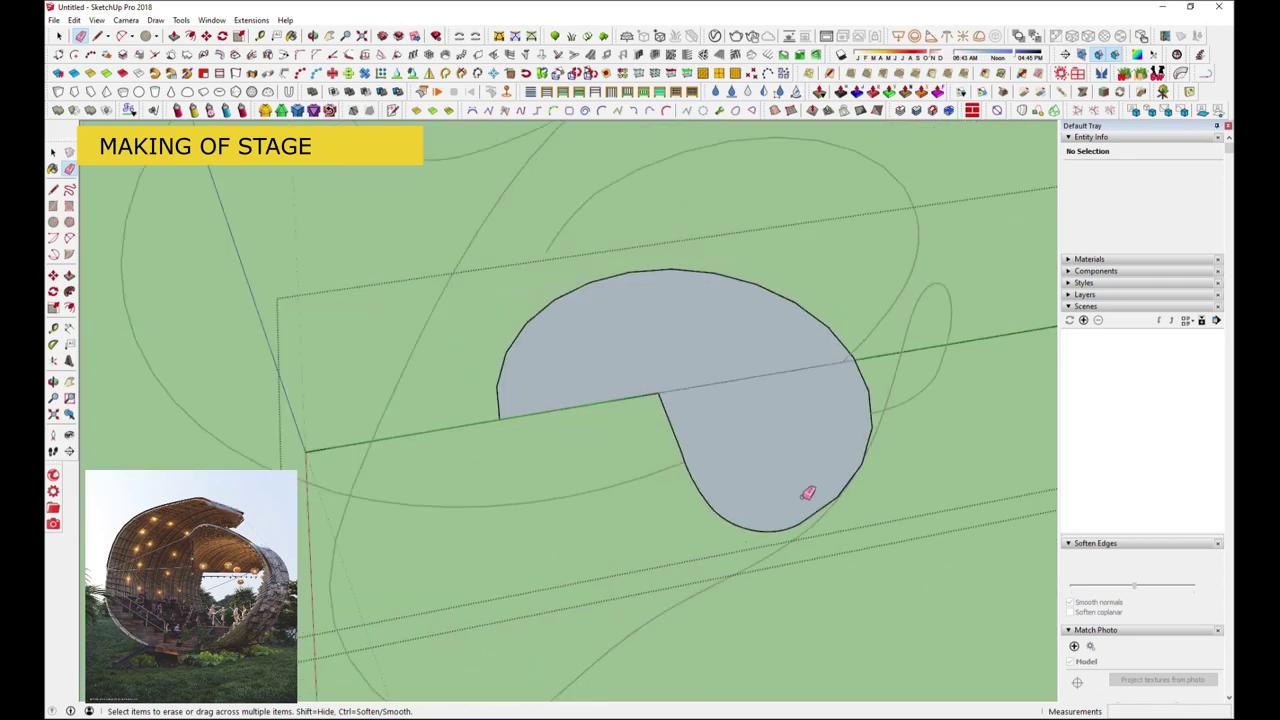
scroll(490, 400, down, 2)
middle_drag(477, 397, 683, 349)
mouse_move(426, 406)
middle_down()
mouse_move(677, 140)
mouse_move(700, 260)
middle_up()
Push/Pull the mushroom-shaped face into a thin slab and select the stage group
key(p)
click(861, 376)
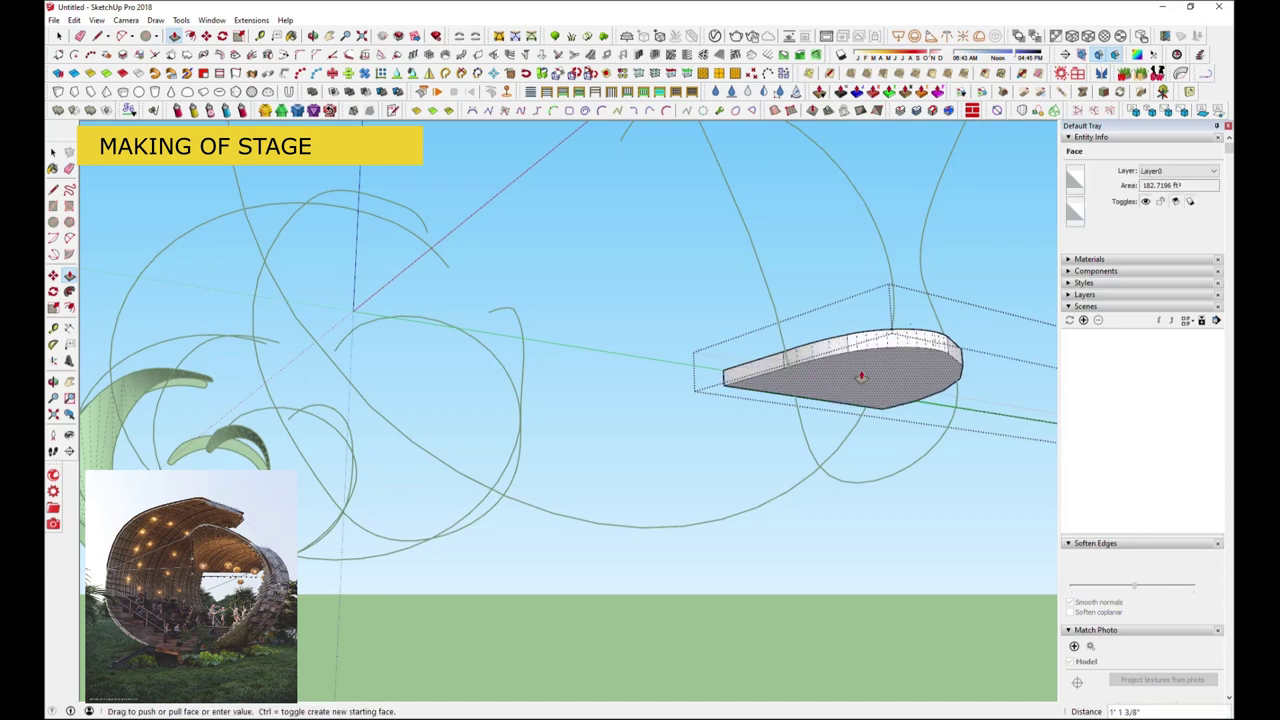
middle_drag(861, 376, 663, 488)
click(663, 488)
key(space)
middle_drag(507, 374, 829, 674)
scroll(766, 577, up, 3)
click(766, 577)
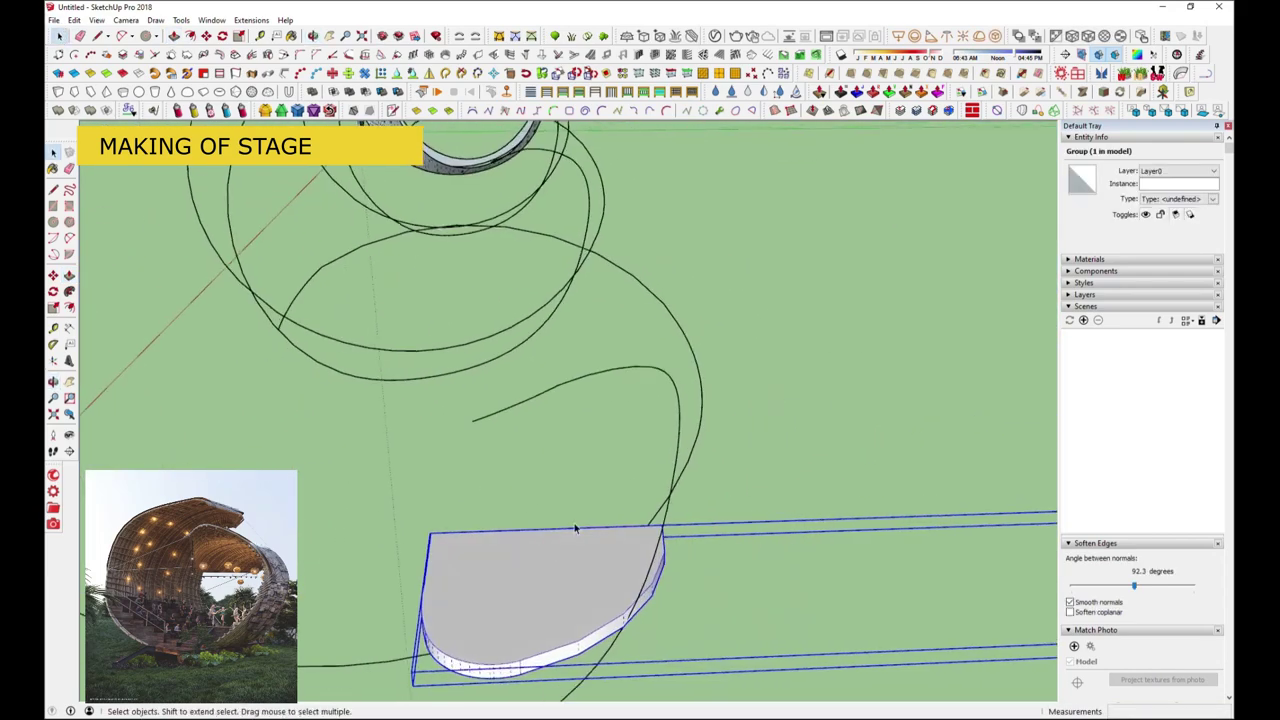
Move the stage slab by its corner to its new position
scroll(590, 533, down, 3)
mouse_move(766, 509)
middle_down()
mouse_move(586, 537)
mouse_move(551, 563)
mouse_move(897, 477)
mouse_move(700, 400)
mouse_move(617, 277)
mouse_move(622, 420)
mouse_move(297, 100)
middle_up()
click(652, 424)
middle_drag(643, 513, 669, 543)
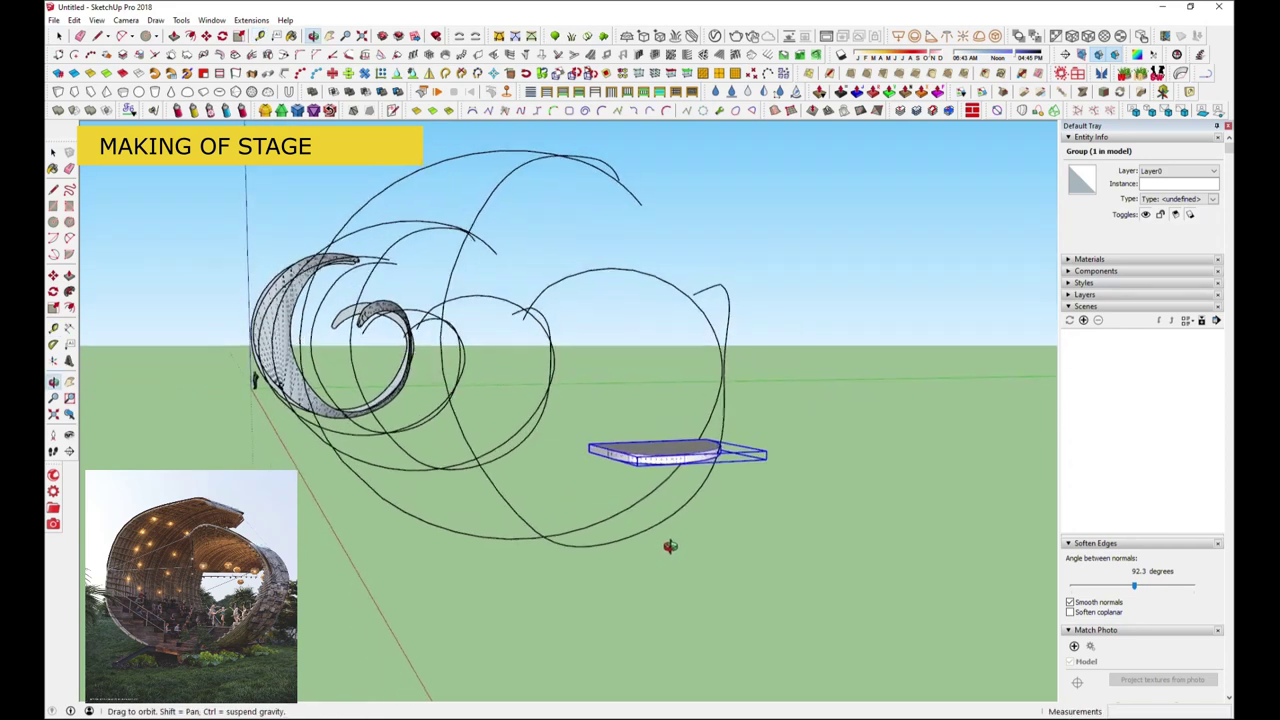
key(m)
click(767, 458)
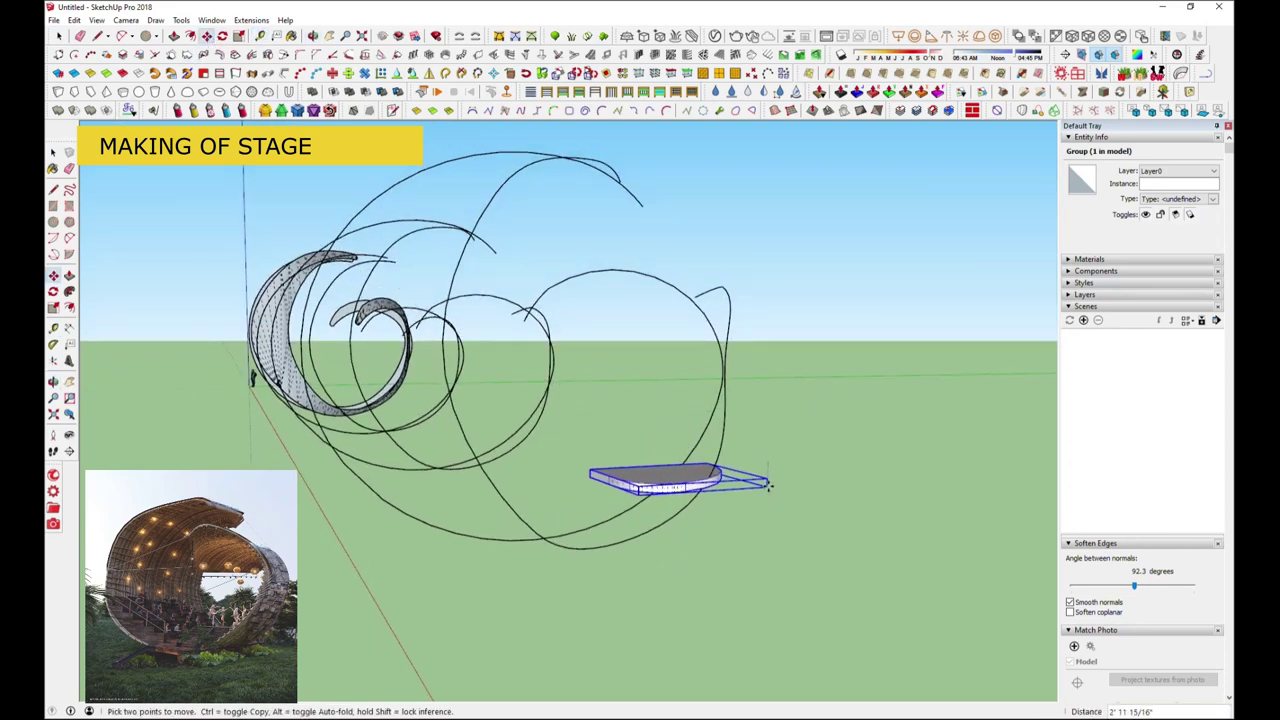
click(768, 485)
middle_drag(768, 485, 663, 628)
Scale the slab down slightly along the green axis
key(s)
scroll(663, 628, up, 3)
drag(660, 505, 682, 537)
scroll(678, 528, down, 3)
key(space)
middle_drag(286, 343, 849, 262)
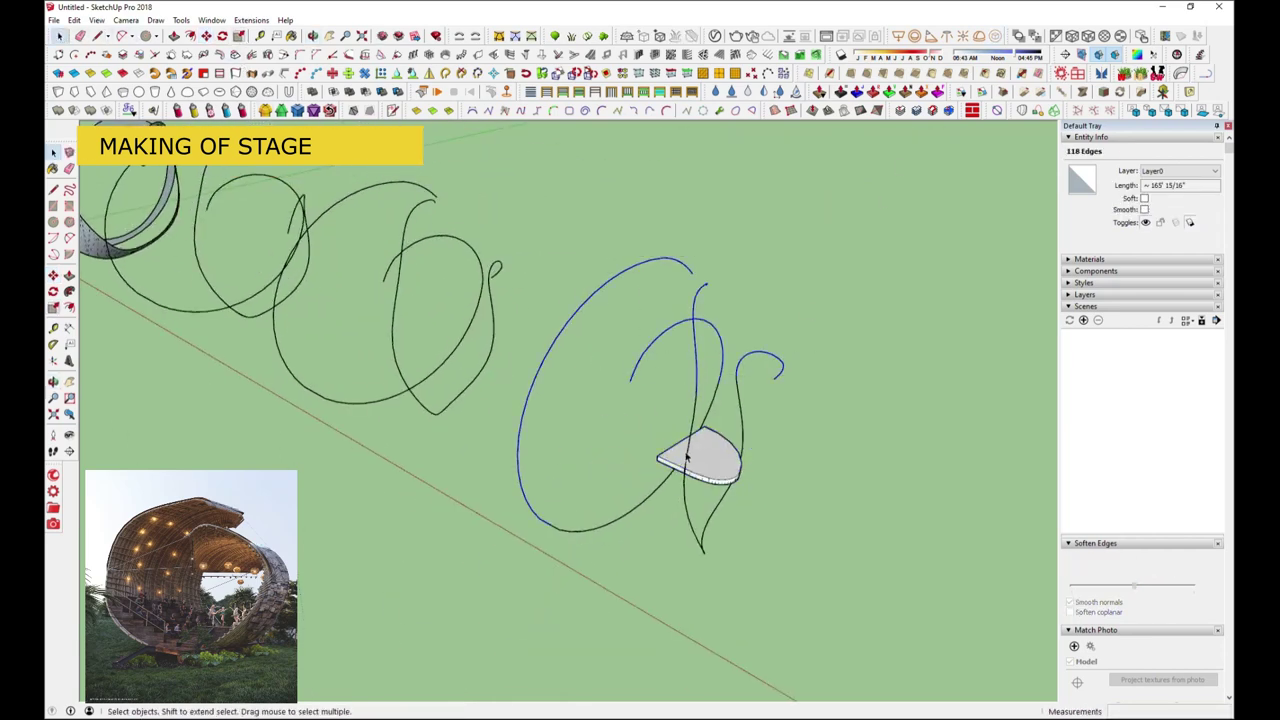
middle_drag(760, 345, 848, 455)
Loft the spiral curves with Curviloft into a ribbon surface and accept it
click(995, 36)
mouse_move(560, 420)
middle_down()
mouse_move(316, 408)
mouse_move(638, 553)
mouse_move(712, 610)
middle_up()
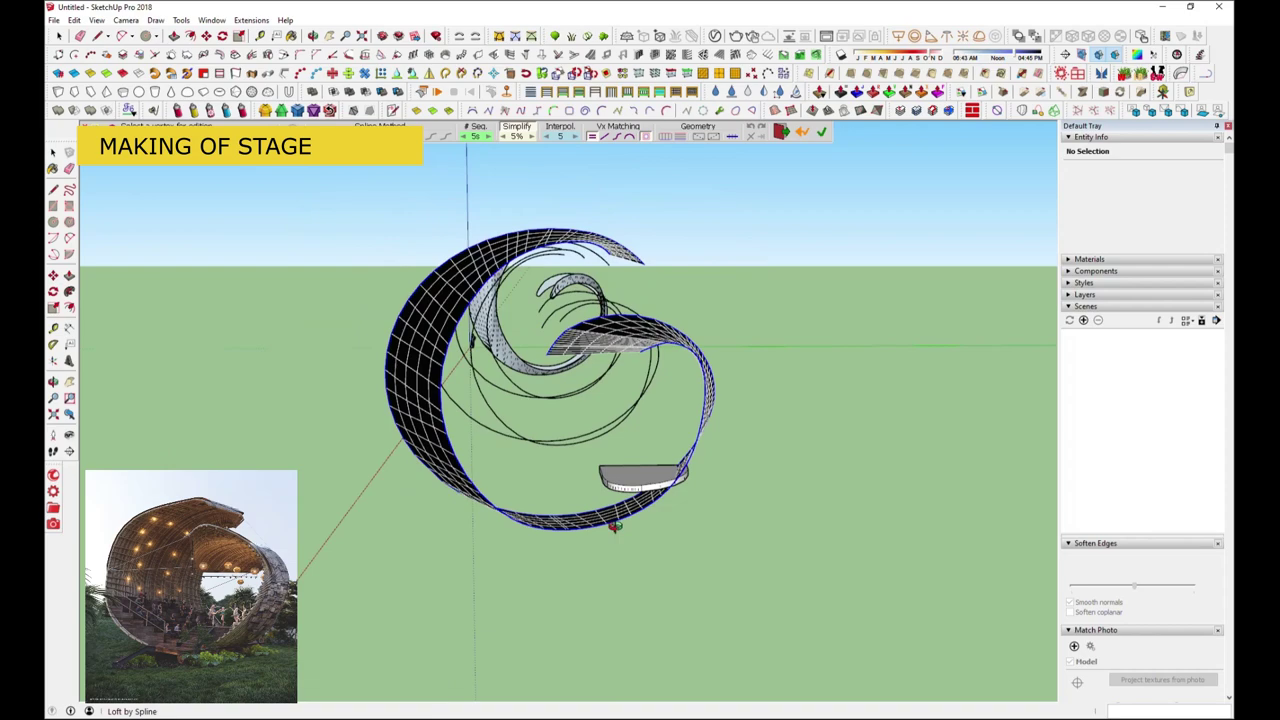
click(804, 554)
mouse_move(804, 554)
middle_down()
mouse_move(612, 516)
mouse_move(691, 580)
mouse_move(843, 560)
mouse_move(750, 326)
middle_up()
key(space)
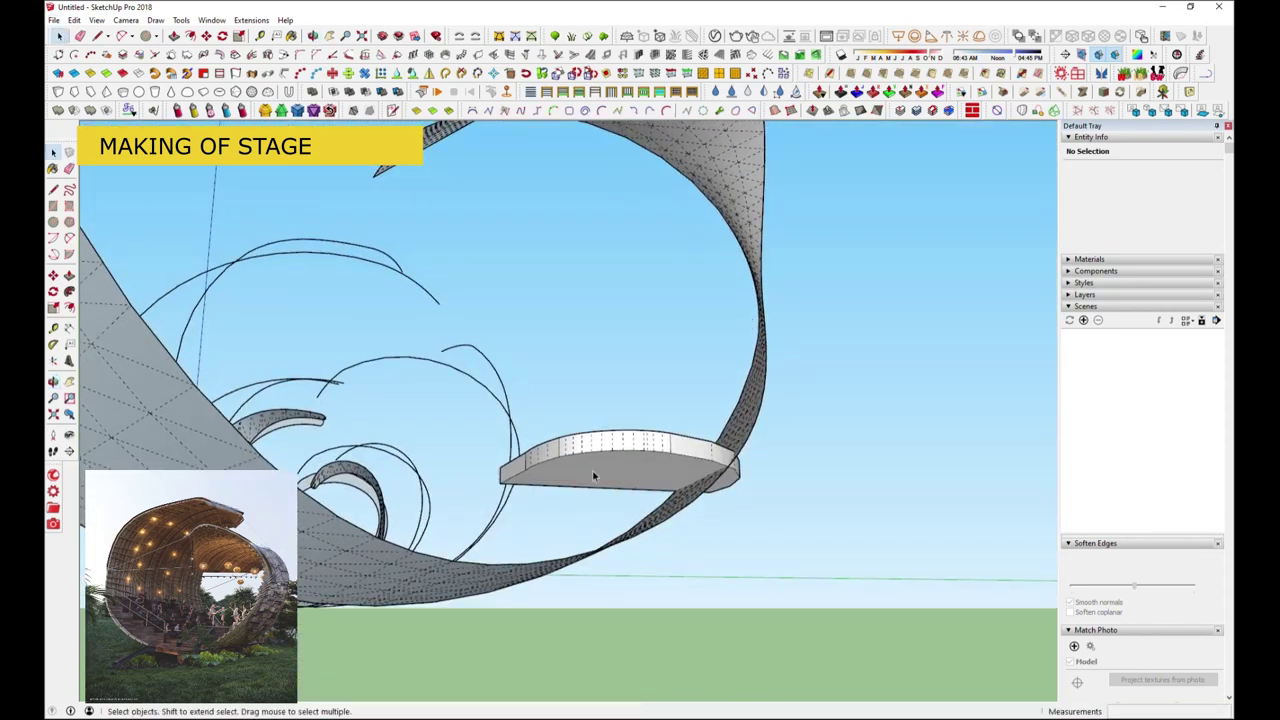
Inside the stage group, Push/Pull the slab face into a tall block
double_click(648, 471)
click(645, 480)
middle_drag(666, 597, 674, 623)
click(660, 604)
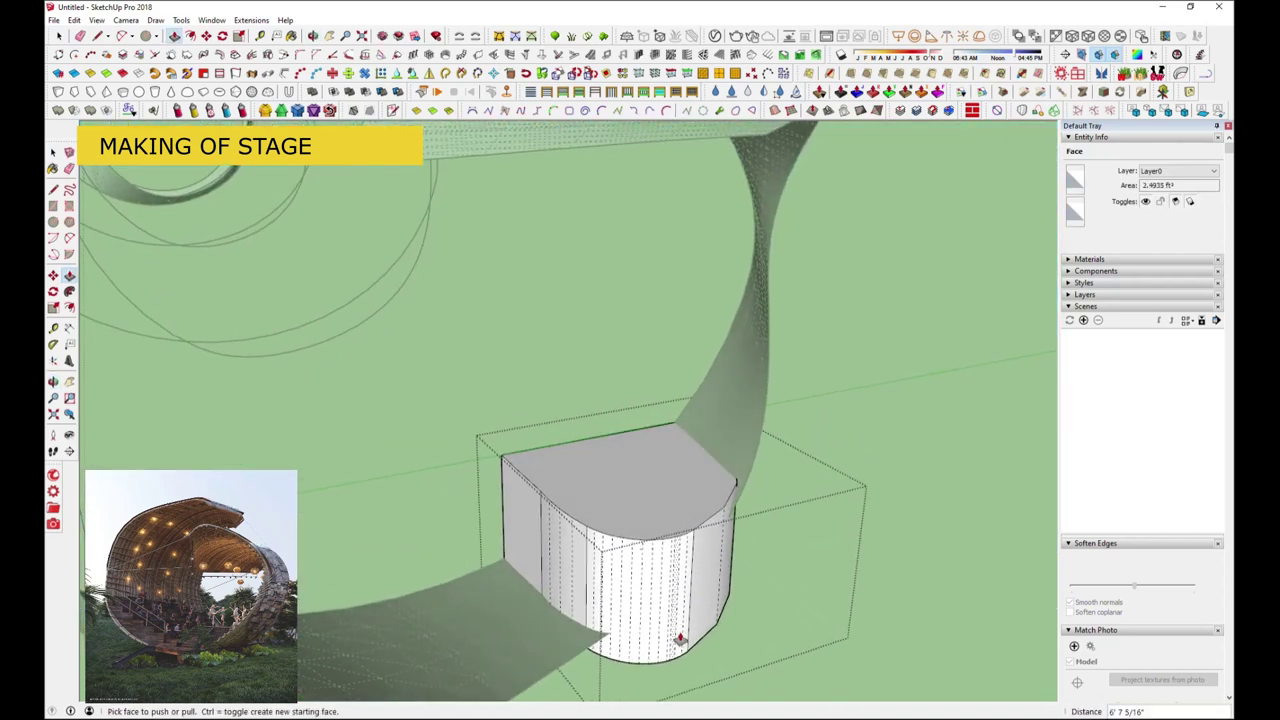
key(space)
key(Escape)
Scale the stage block to 0.84 along the red axis
click(695, 572)
key(s)
drag(722, 588, 703, 571)
mouse_move(688, 605)
middle_down()
mouse_move(714, 571)
mouse_move(537, 503)
mouse_move(752, 522)
mouse_move(551, 697)
mouse_move(523, 523)
middle_up()
Draw a rectangular footprint beside the stage and Push/Pull it into a tall seating block
click(156, 37)
click(175, 52)
middle_drag(309, 360, 447, 398)
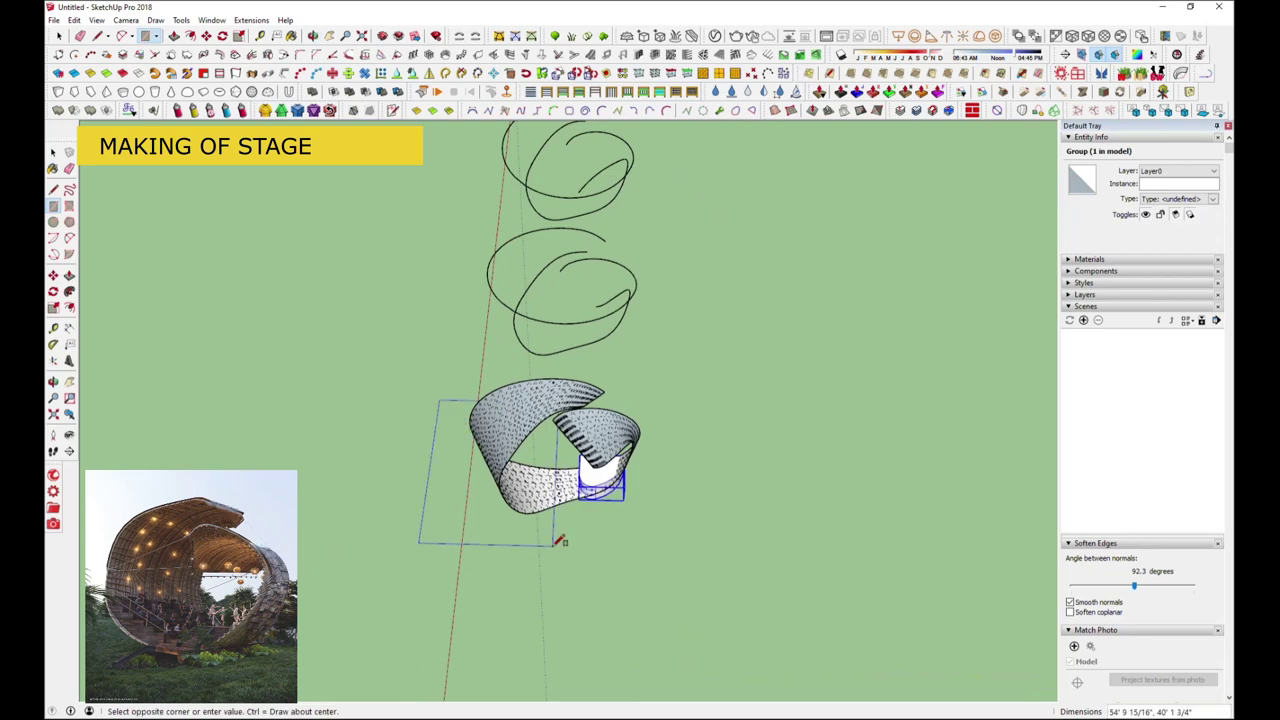
middle_drag(508, 512, 450, 398)
key(p)
drag(450, 398, 457, 449)
mouse_move(457, 449)
middle_down()
mouse_move(481, 528)
mouse_move(506, 383)
mouse_move(786, 414)
mouse_move(786, 529)
mouse_move(557, 400)
mouse_move(400, 363)
mouse_move(298, 429)
middle_up()
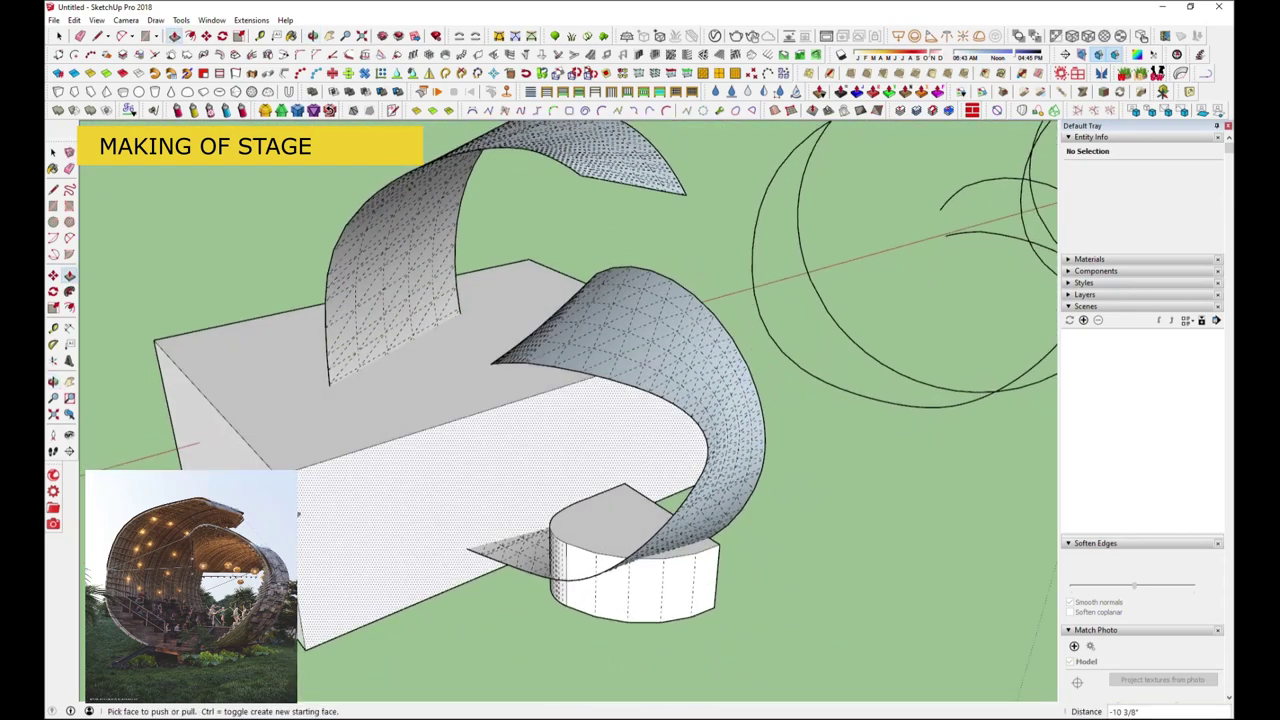
mouse_move(343, 386)
middle_down()
mouse_move(366, 486)
mouse_move(250, 400)
mouse_move(200, 300)
middle_up()
Pull another face of the seating block and sketch the stair-step profile lines on its side
click(98, 36)
scroll(566, 535, up, 2)
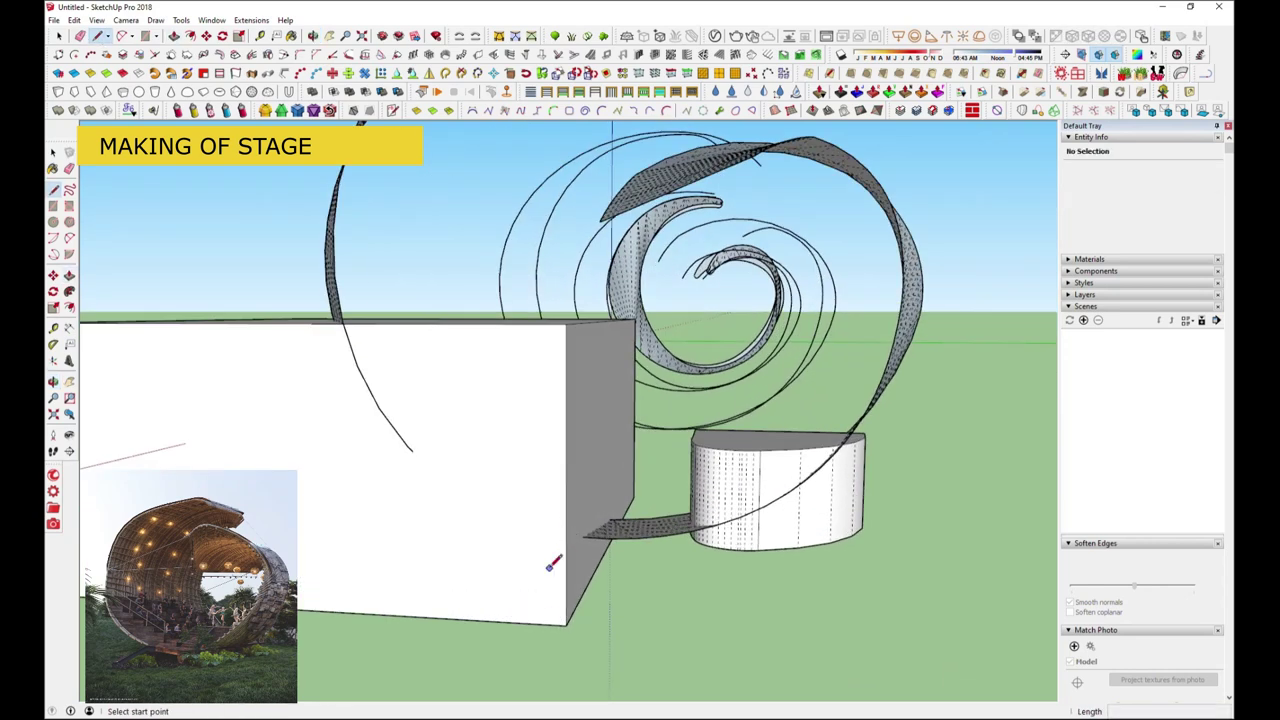
middle_drag(563, 547, 571, 586)
key(p)
drag(571, 586, 651, 502)
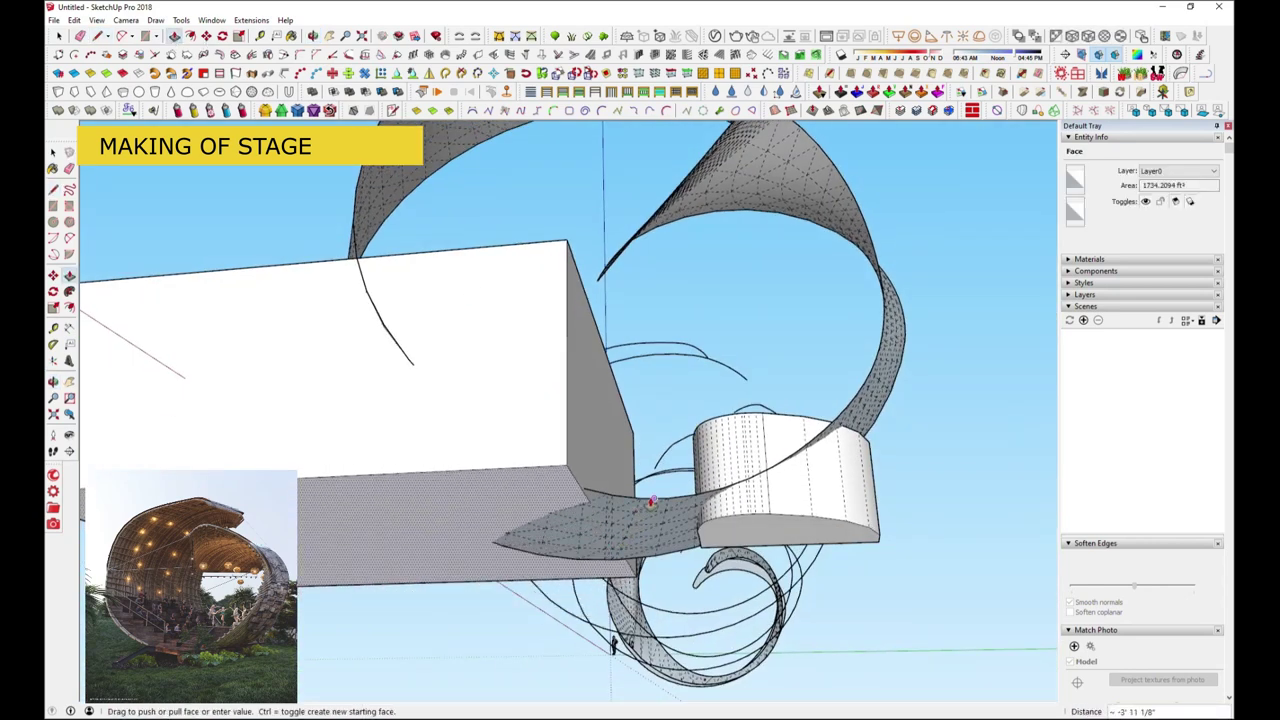
middle_drag(651, 502, 309, 316)
key(l)
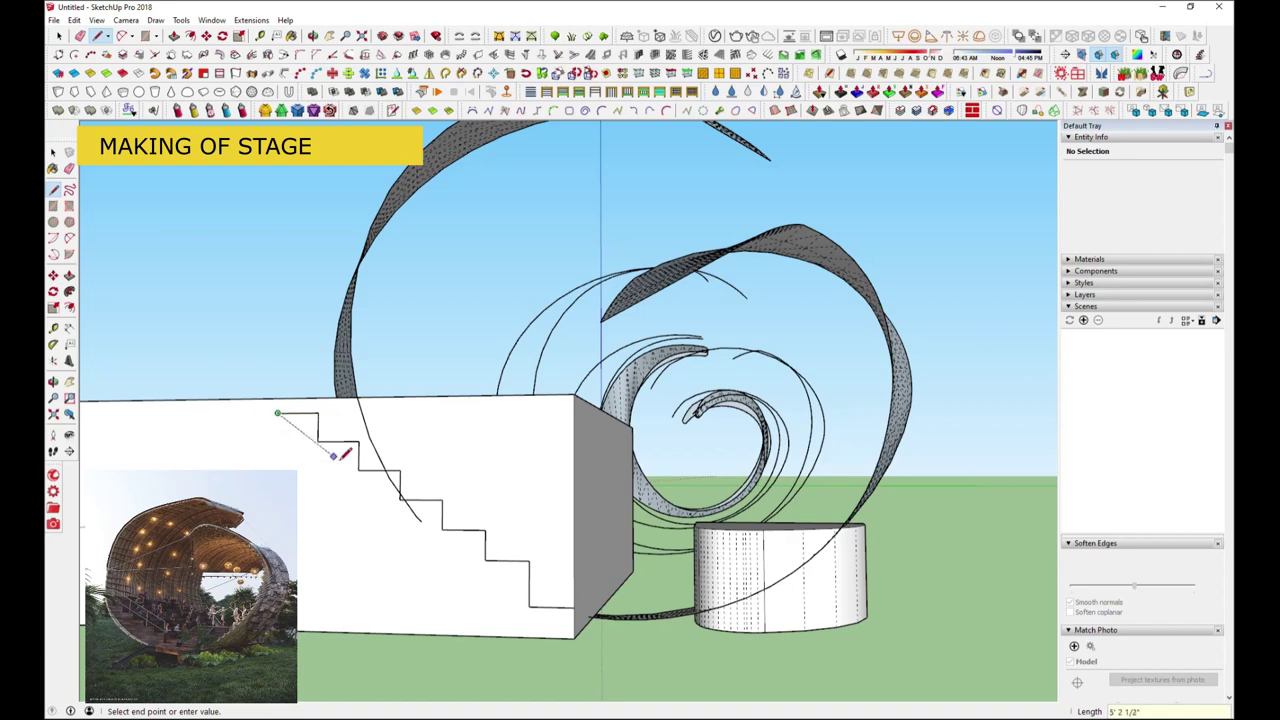
Push the stair block's side face in to a new depth, forming the steps
scroll(296, 430, down, 3)
scroll(414, 391, up, 5)
mouse_move(414, 391)
middle_down()
mouse_move(465, 555)
mouse_move(443, 674)
mouse_move(374, 671)
middle_up()
scroll(465, 555, down, 5)
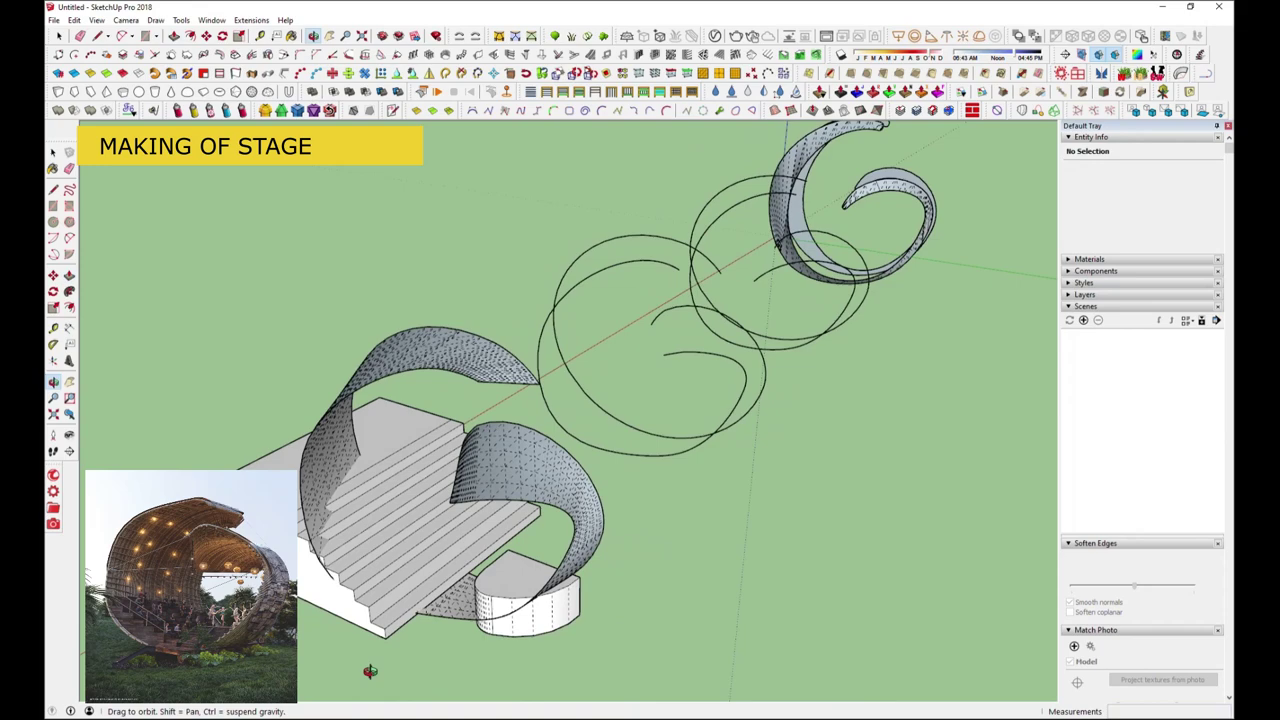
scroll(374, 671, up, 3)
scroll(357, 566, up, 2)
key(p)
middle_drag(357, 566, 723, 411)
click(468, 472)
scroll(468, 472, up, 3)
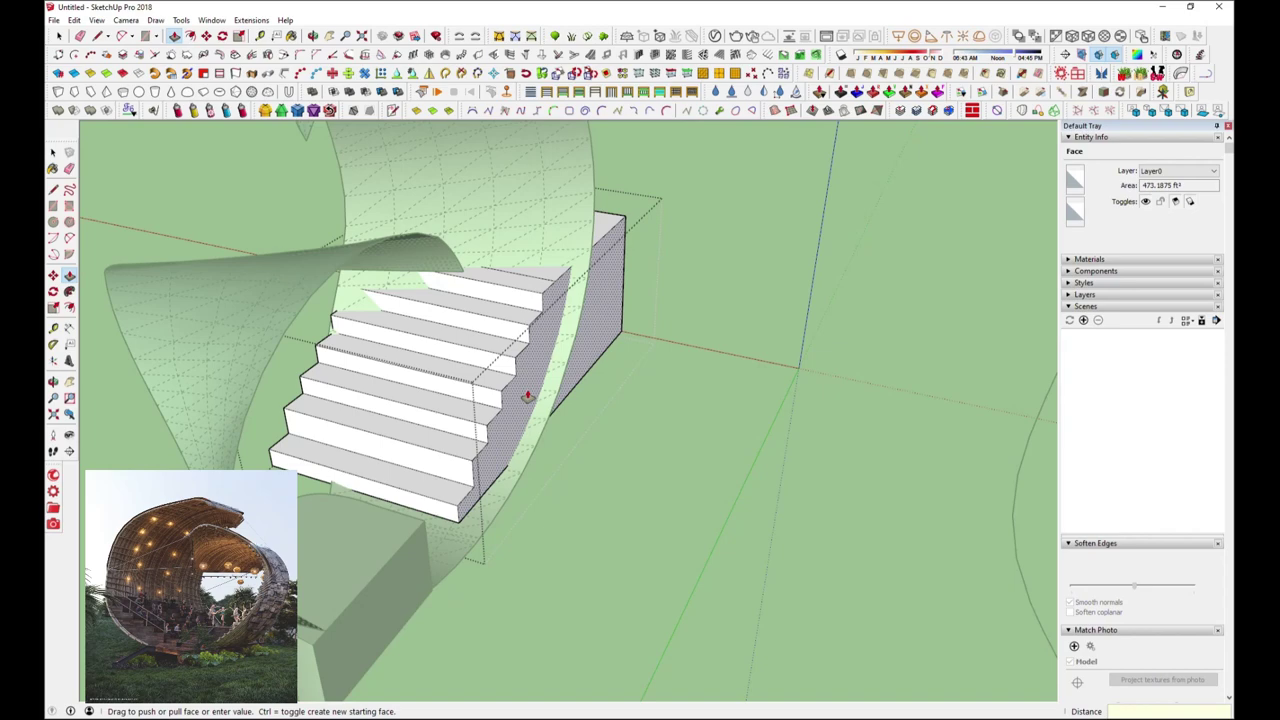
mouse_move(340, 463)
middle_down()
mouse_move(320, 449)
mouse_move(660, 329)
mouse_move(548, 421)
mouse_move(529, 374)
mouse_move(491, 606)
mouse_move(319, 617)
middle_up()
click(319, 617)
drag(319, 617, 312, 620)
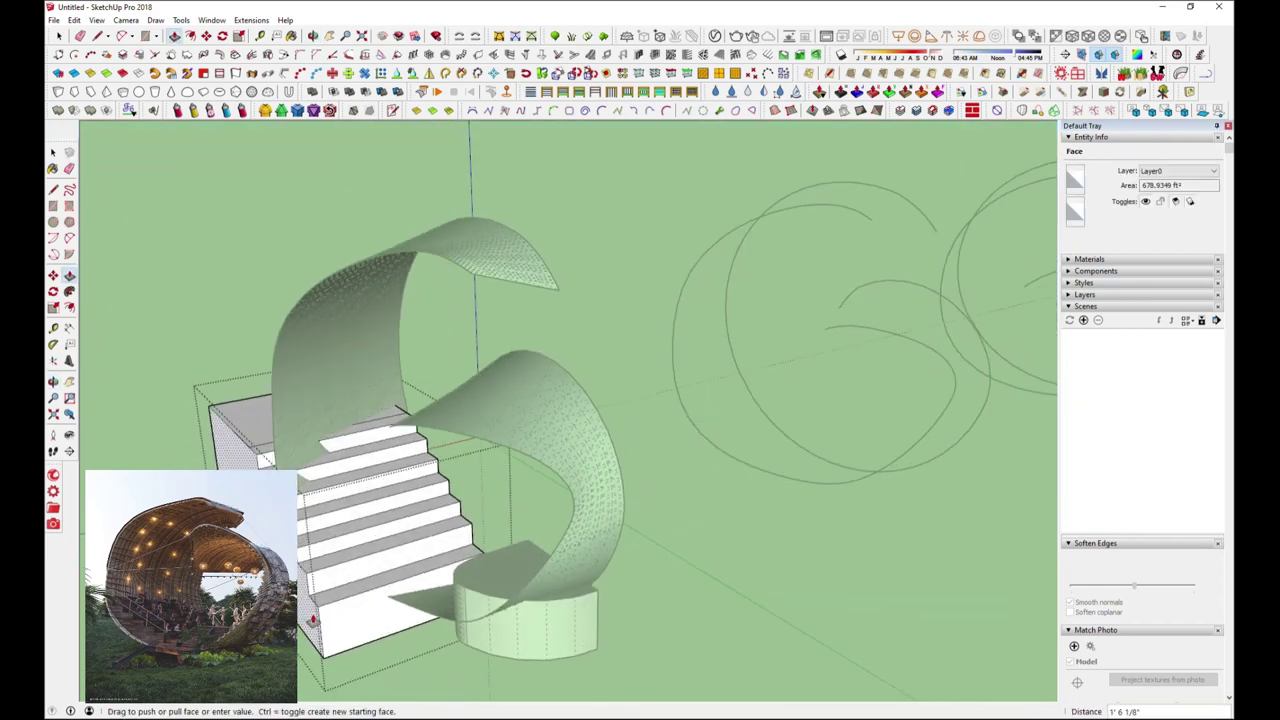
scroll(313, 620, up, 3)
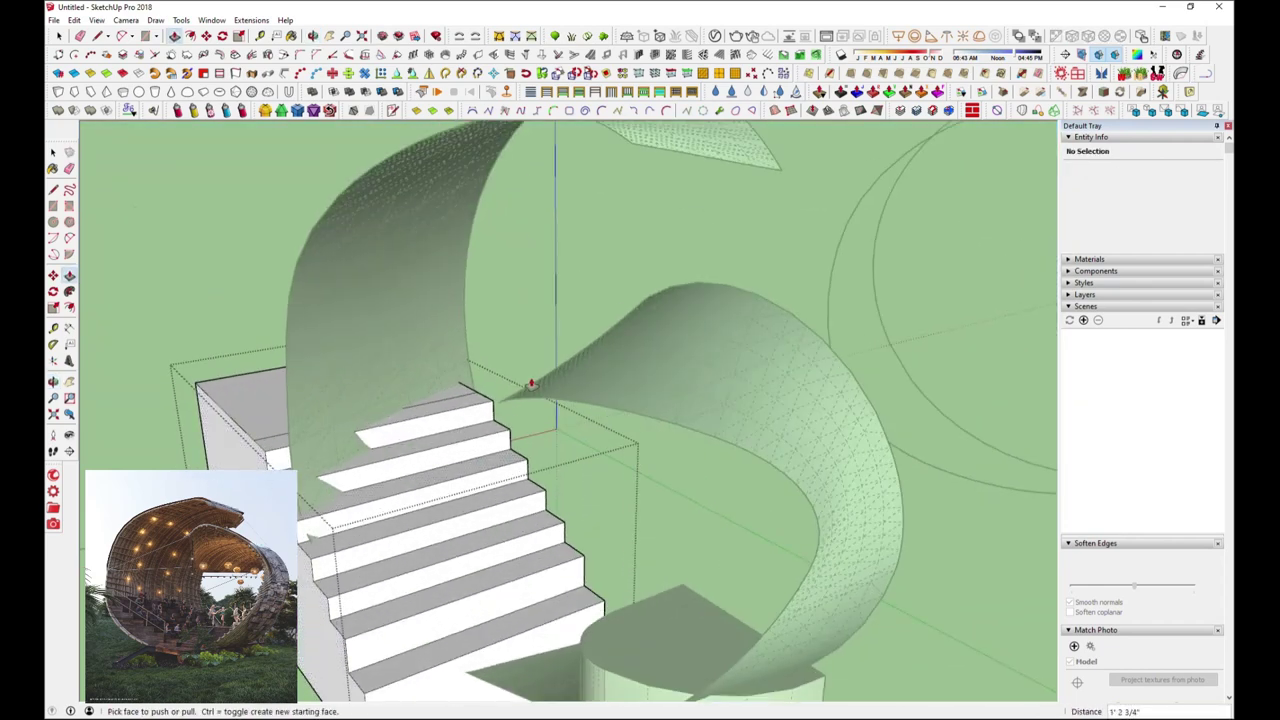
scroll(531, 383, down, 3)
Push the stair block's side face further inward to narrow it
middle_drag(529, 380, 483, 577)
click(483, 577)
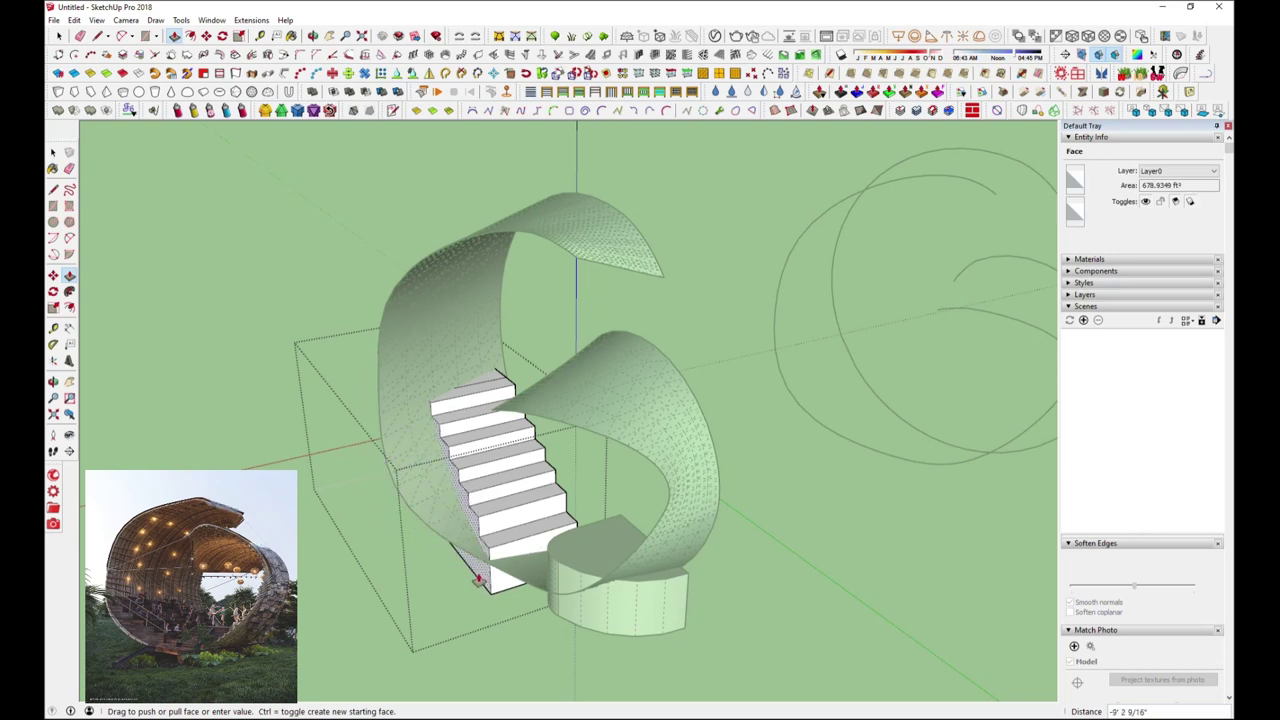
middle_drag(479, 578, 463, 537)
key(space)
Rotate the stairs about their base by roughly 31° to sit inside the curled shell
click(490, 567)
scroll(490, 567, up, 2)
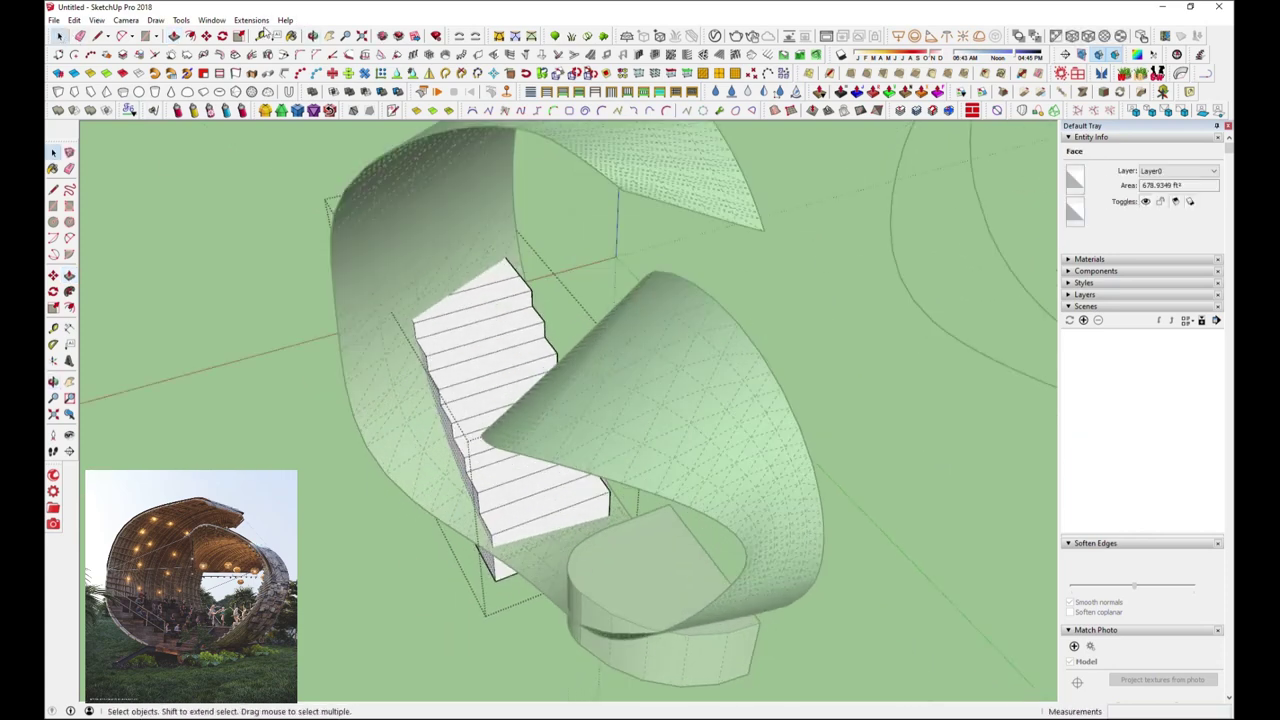
middle_drag(497, 583, 586, 520)
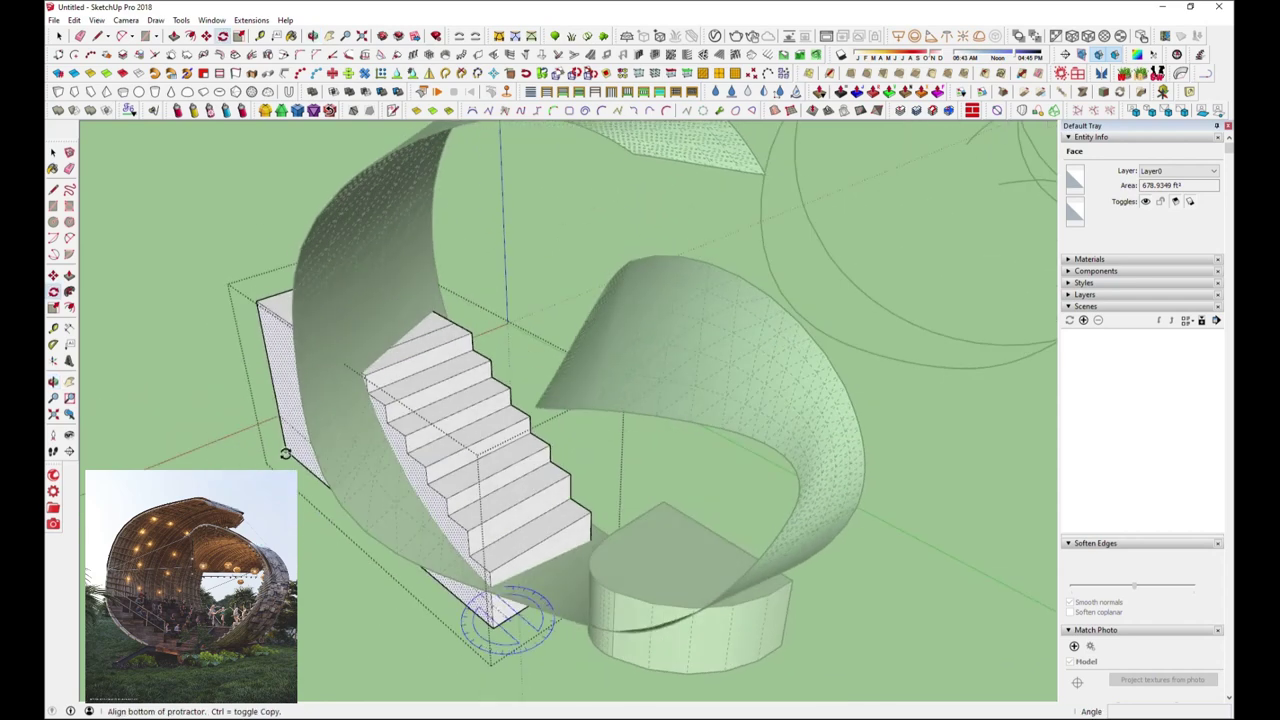
click(490, 608)
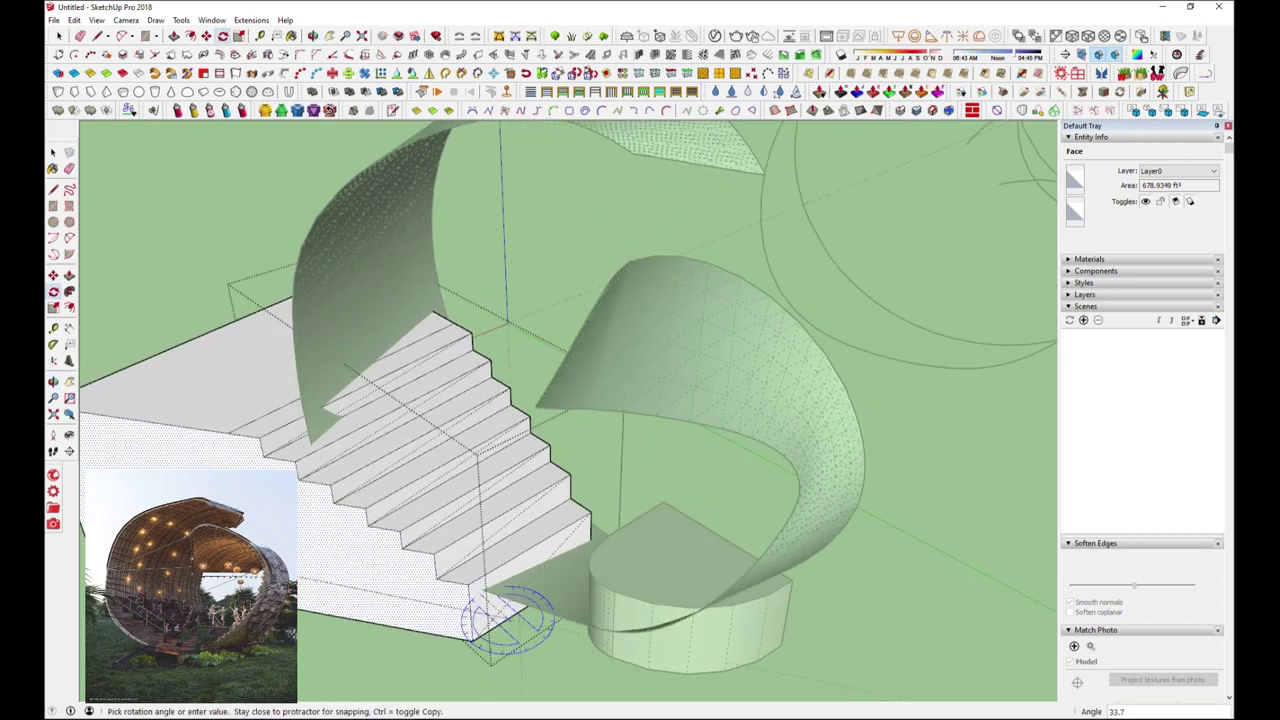
key(Escape)
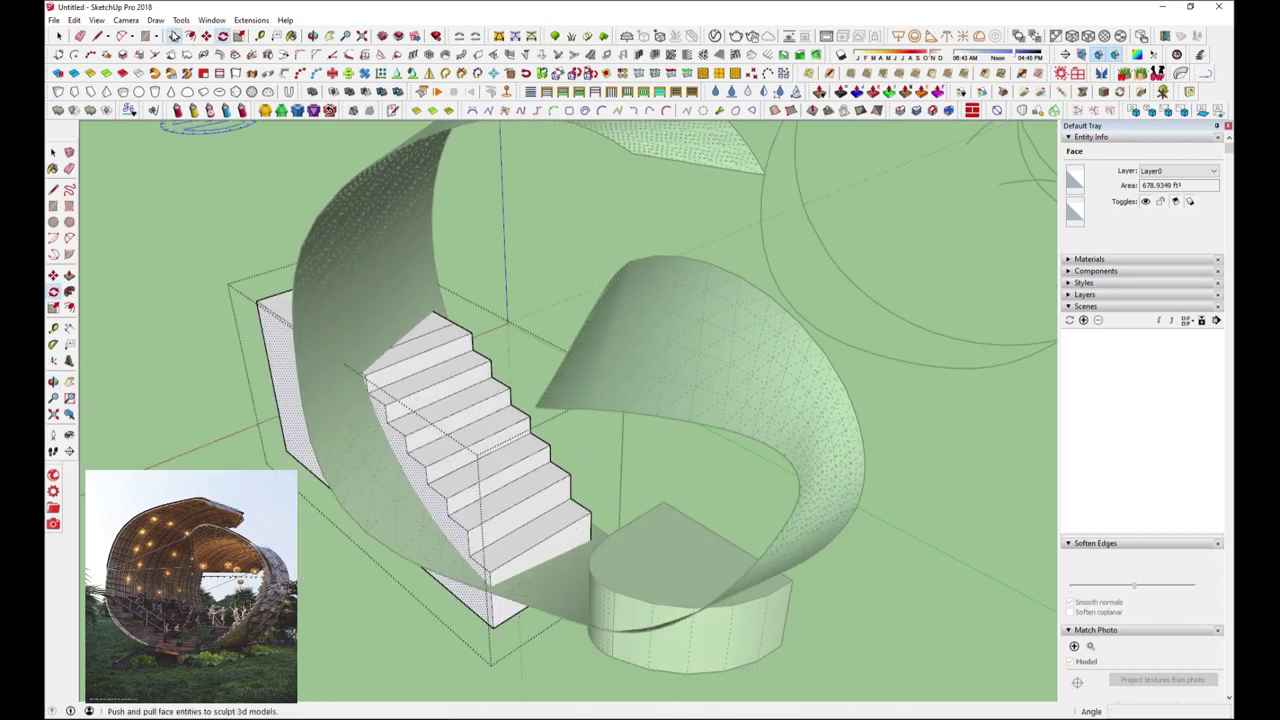
key(q)
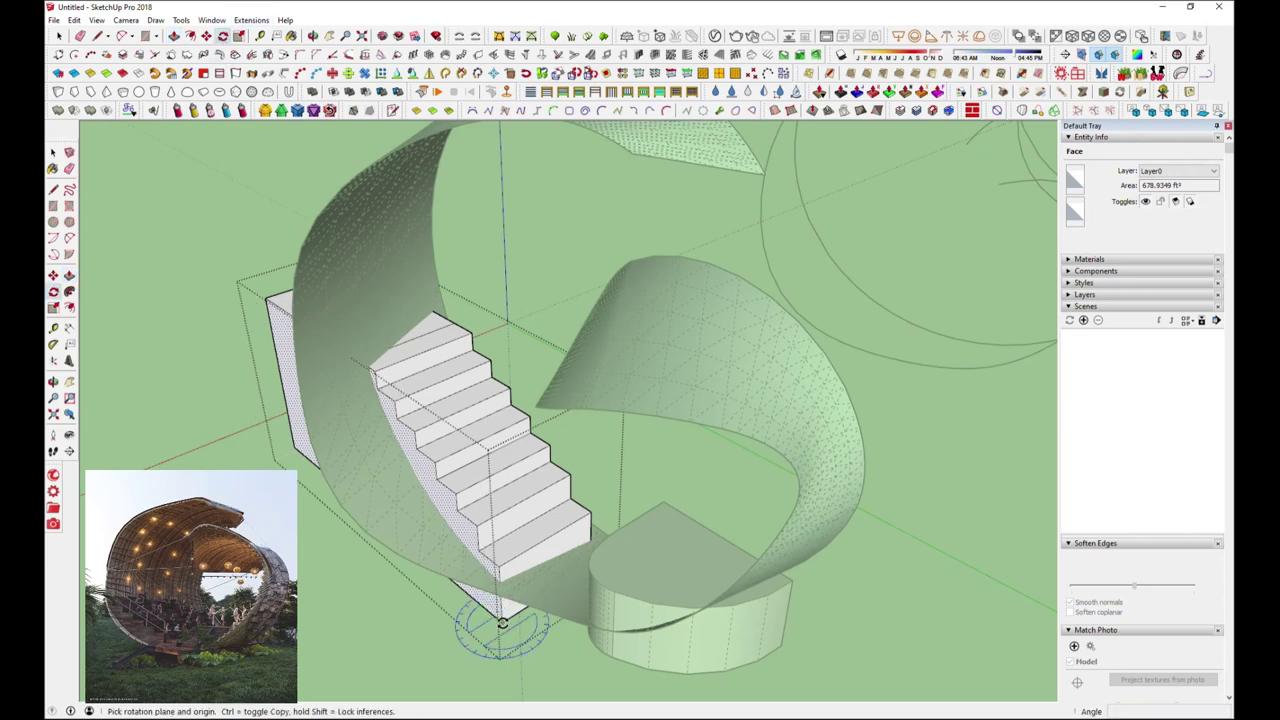
click(297, 447)
mouse_move(757, 420)
middle_down()
mouse_move(297, 448)
mouse_move(874, 386)
mouse_move(593, 388)
mouse_move(654, 391)
mouse_move(420, 300)
middle_up()
Zoom and orbit to a close, low side view of the stair corner
key(space)
mouse_move(443, 343)
middle_down()
mouse_move(409, 448)
mouse_move(757, 334)
mouse_move(331, 403)
mouse_move(597, 423)
mouse_move(520, 346)
mouse_move(475, 359)
middle_up()
scroll(697, 333, down, 5)
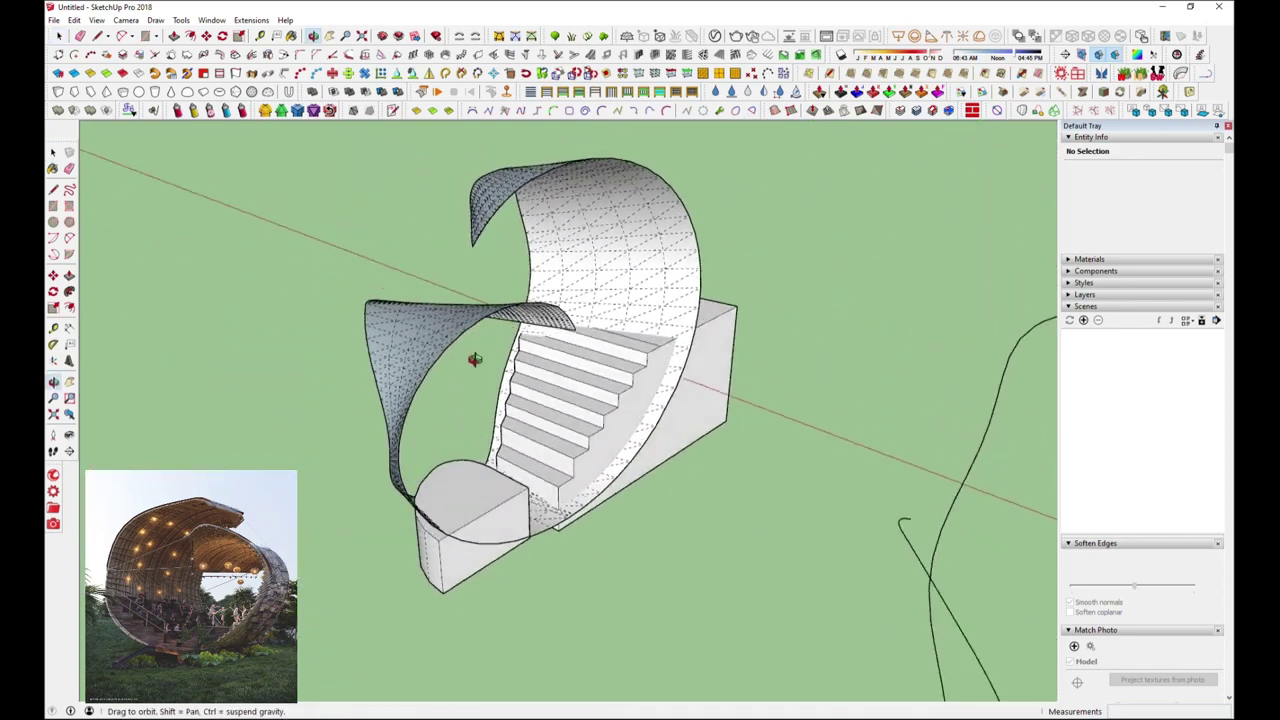
scroll(614, 437, up, 3)
scroll(614, 457, up, 1)
scroll(620, 449, up, 2)
scroll(767, 386, up, 3)
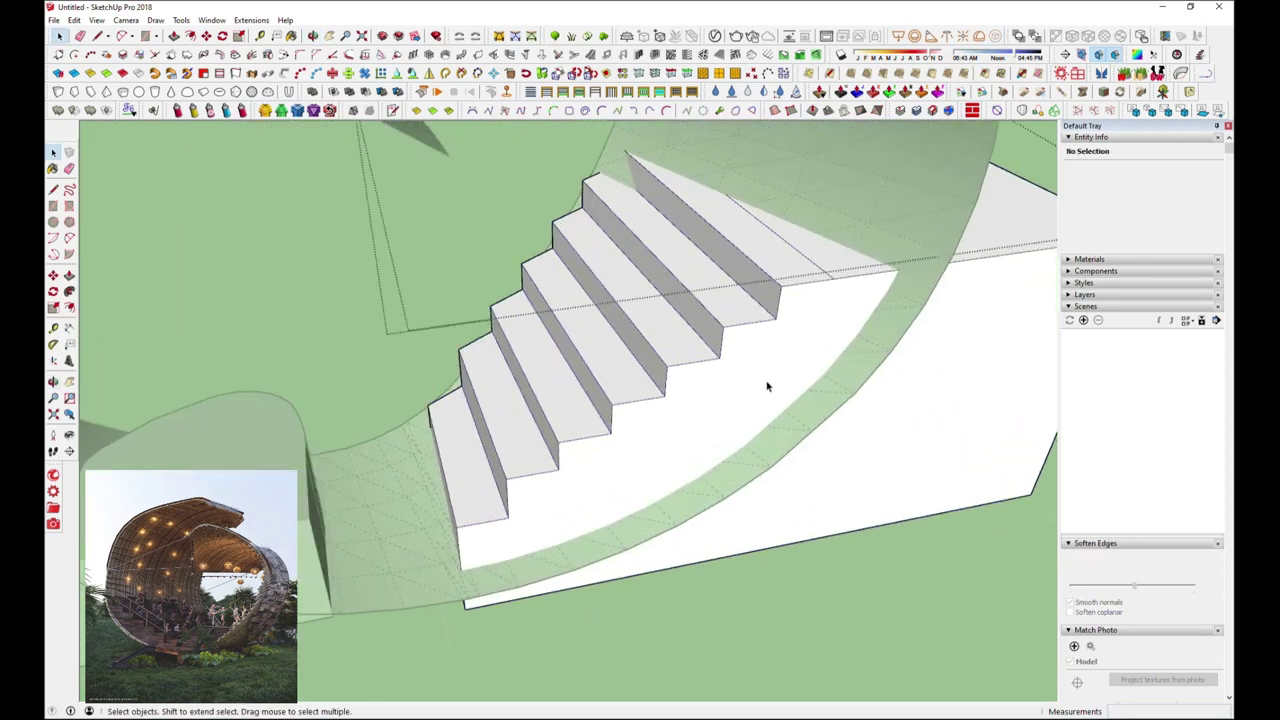
mouse_move(450, 330)
middle_down()
mouse_move(526, 249)
mouse_move(706, 131)
mouse_move(491, 491)
mouse_move(581, 400)
mouse_move(694, 317)
middle_up()
key(l)
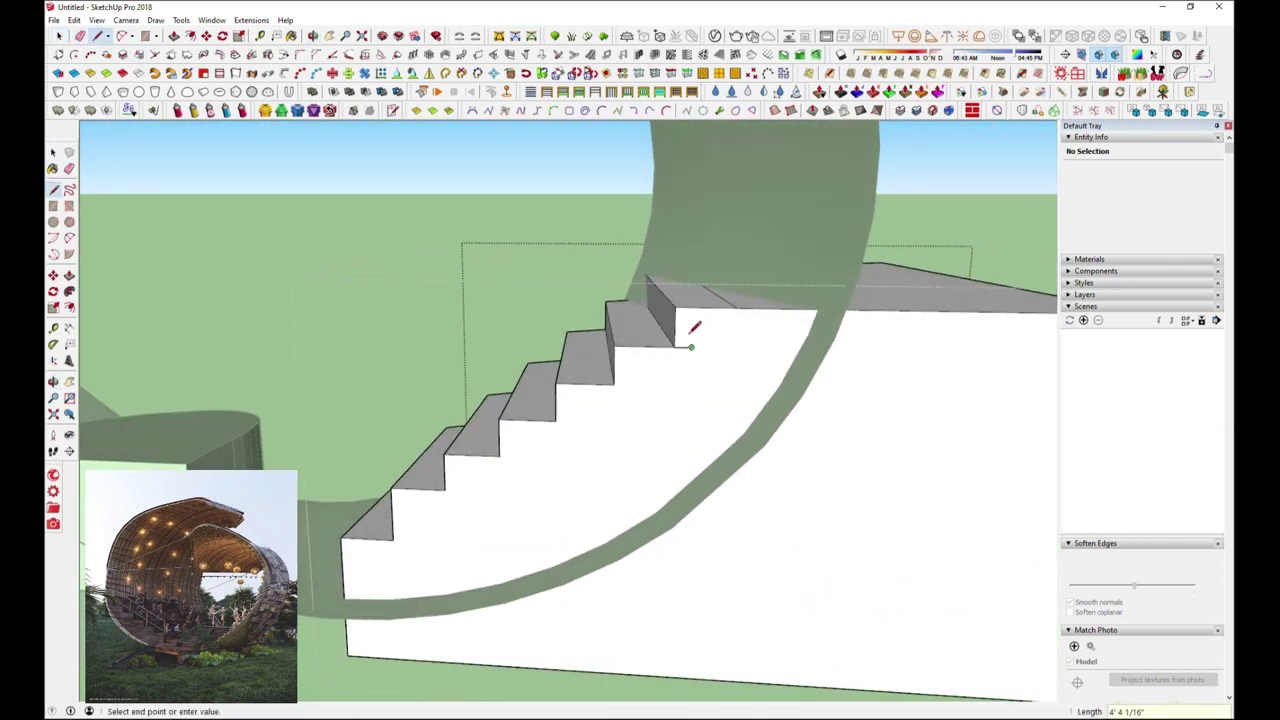
scroll(600, 275, up, 2)
mouse_move(690, 334)
middle_down()
mouse_move(600, 275)
mouse_move(648, 354)
middle_up()
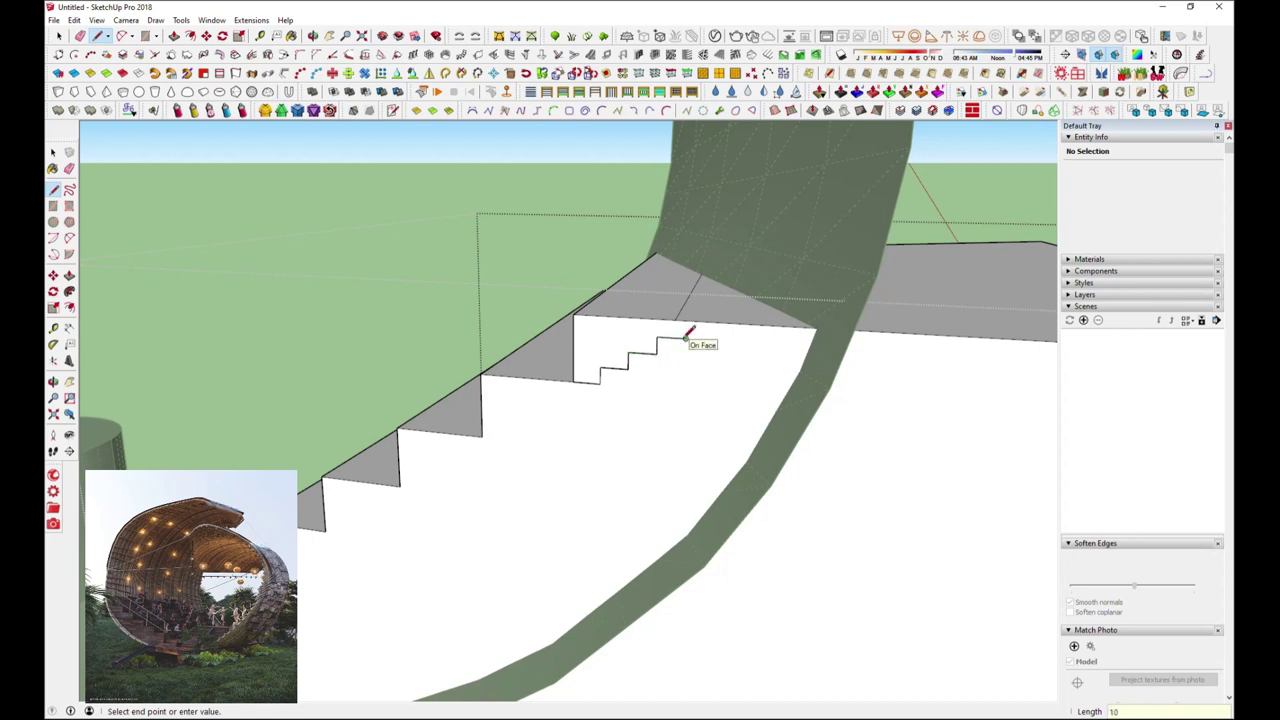
middle_drag(690, 318, 333, 209)
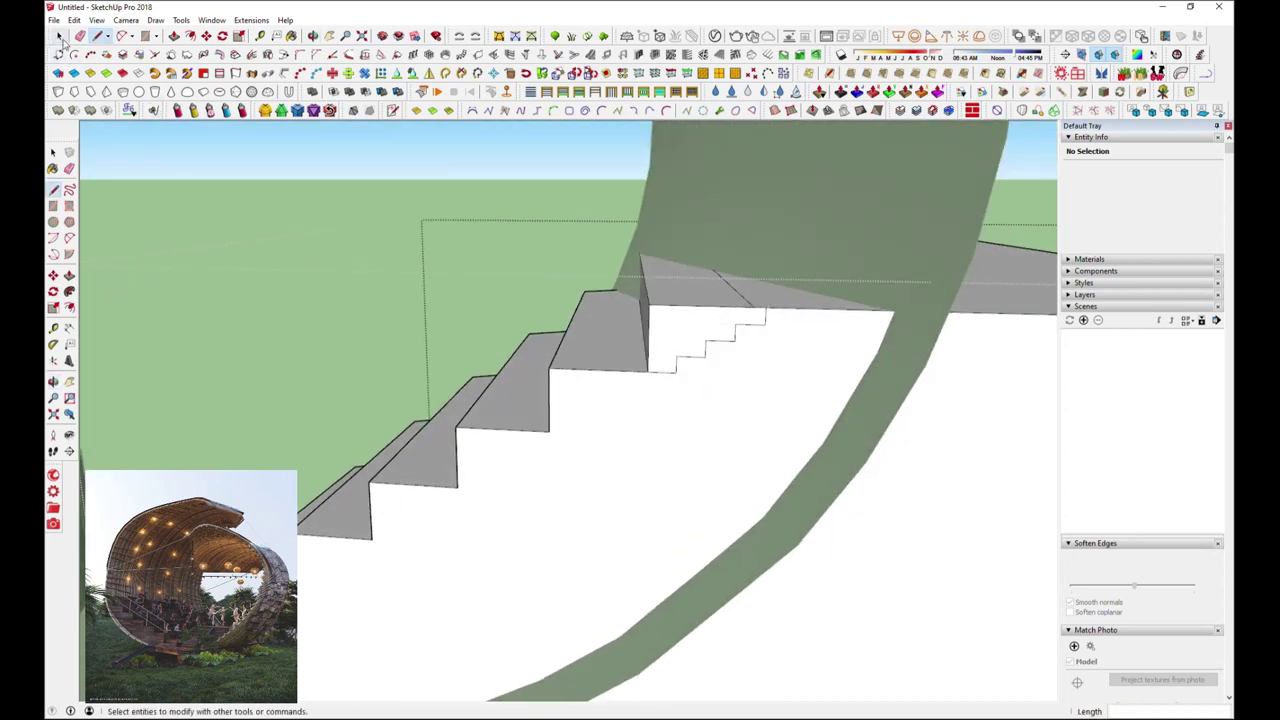
Copy the stepped profile face with Move+Ctrl onto four lower steps down the stairs
click(60, 35)
click(700, 340)
click(648, 307)
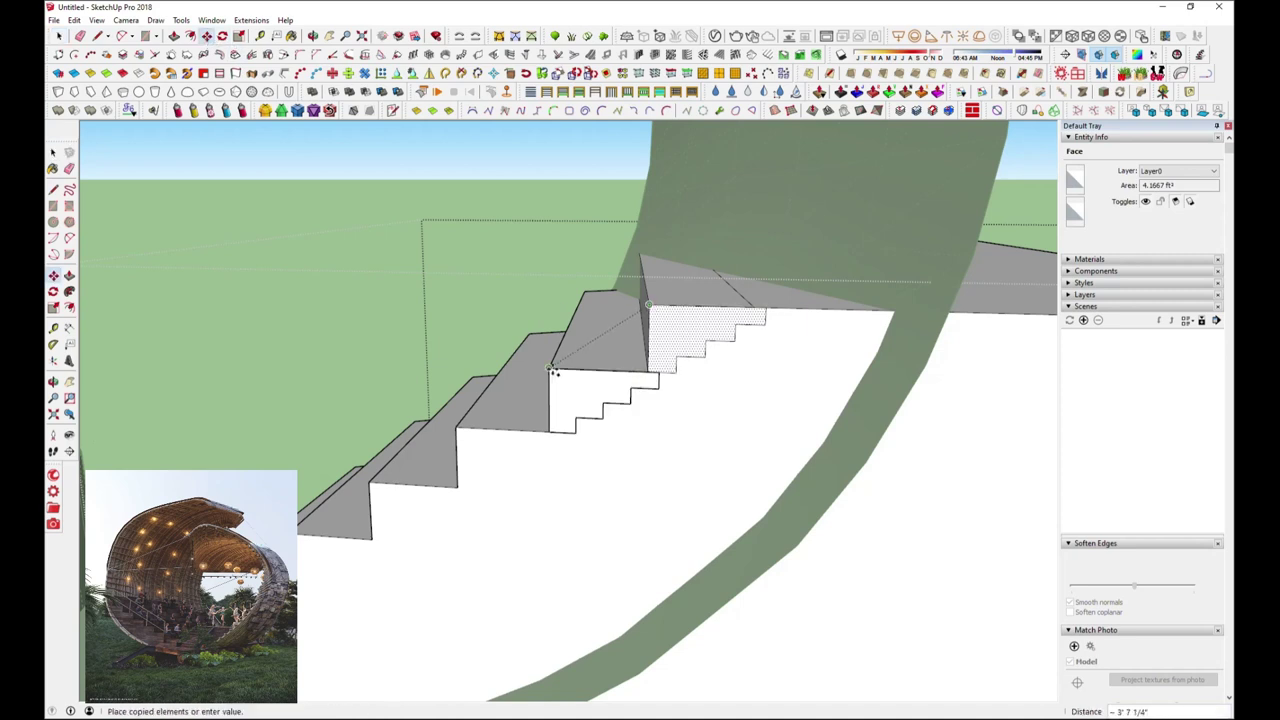
key(ctrl)
click(548, 371)
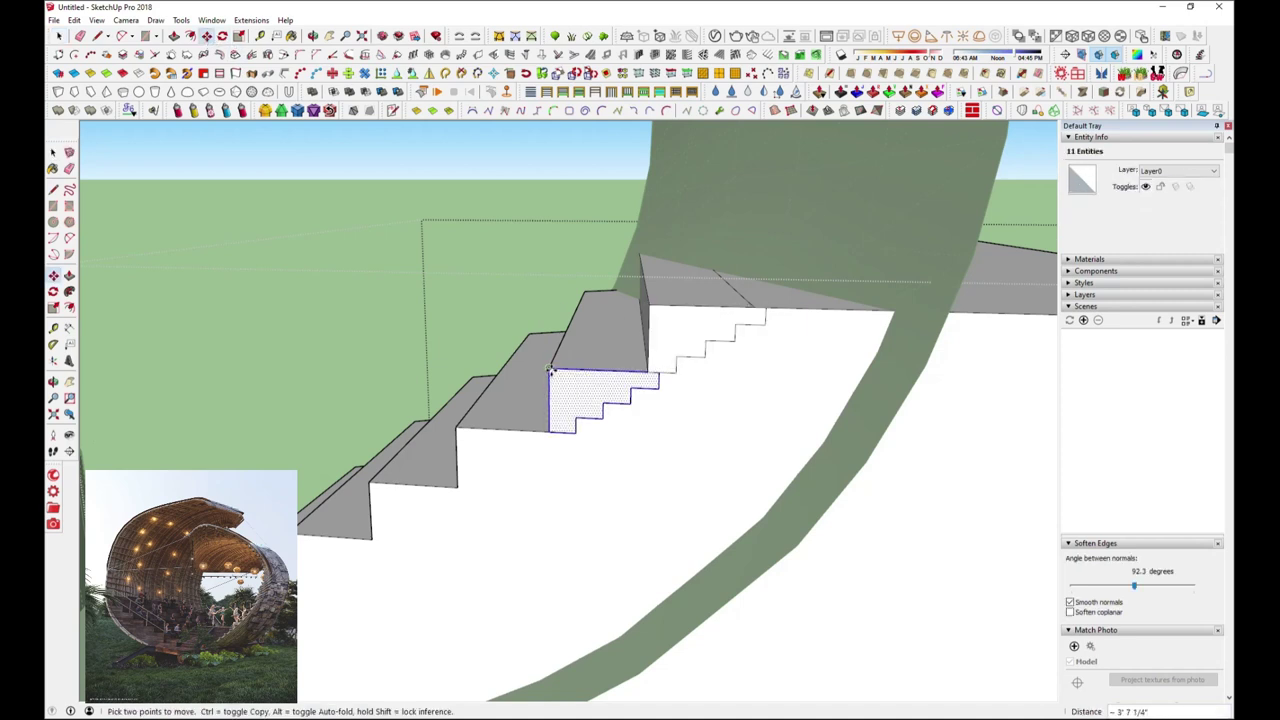
click(510, 432)
mouse_move(523, 420)
middle_down()
mouse_move(377, 478)
mouse_move(428, 478)
middle_up()
click(377, 478)
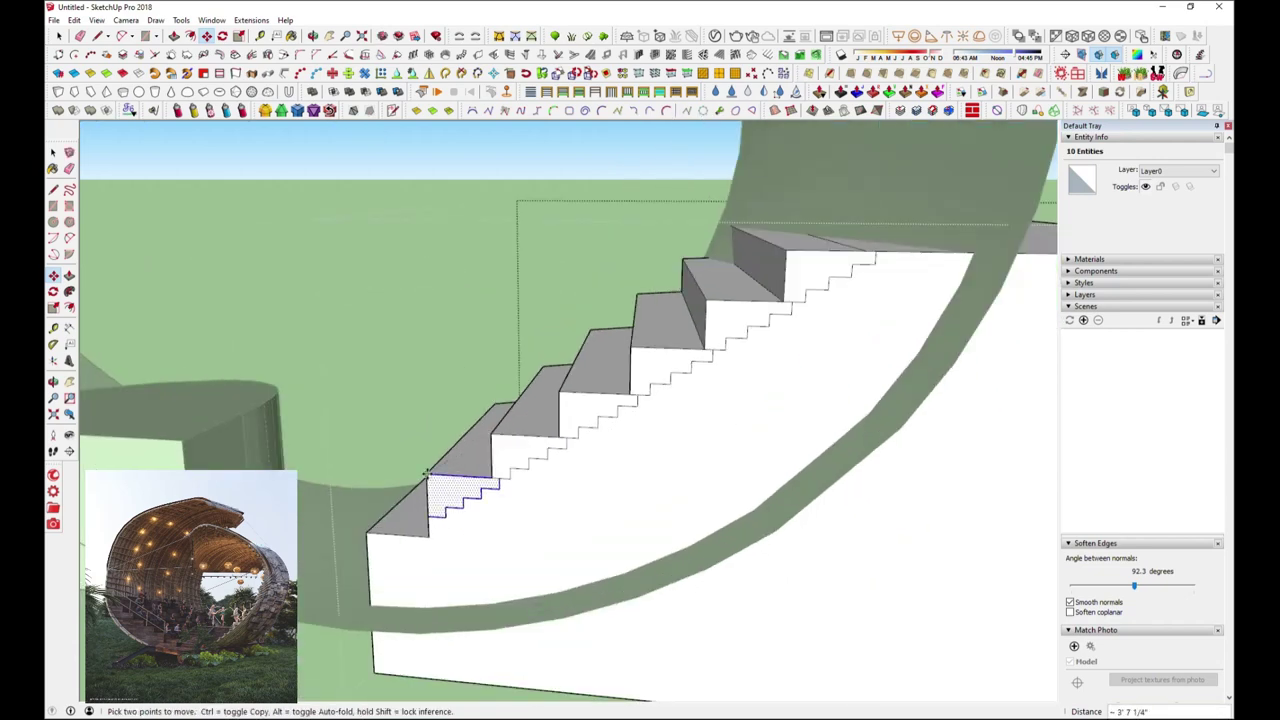
click(365, 540)
middle_drag(586, 517, 737, 286)
key(l)
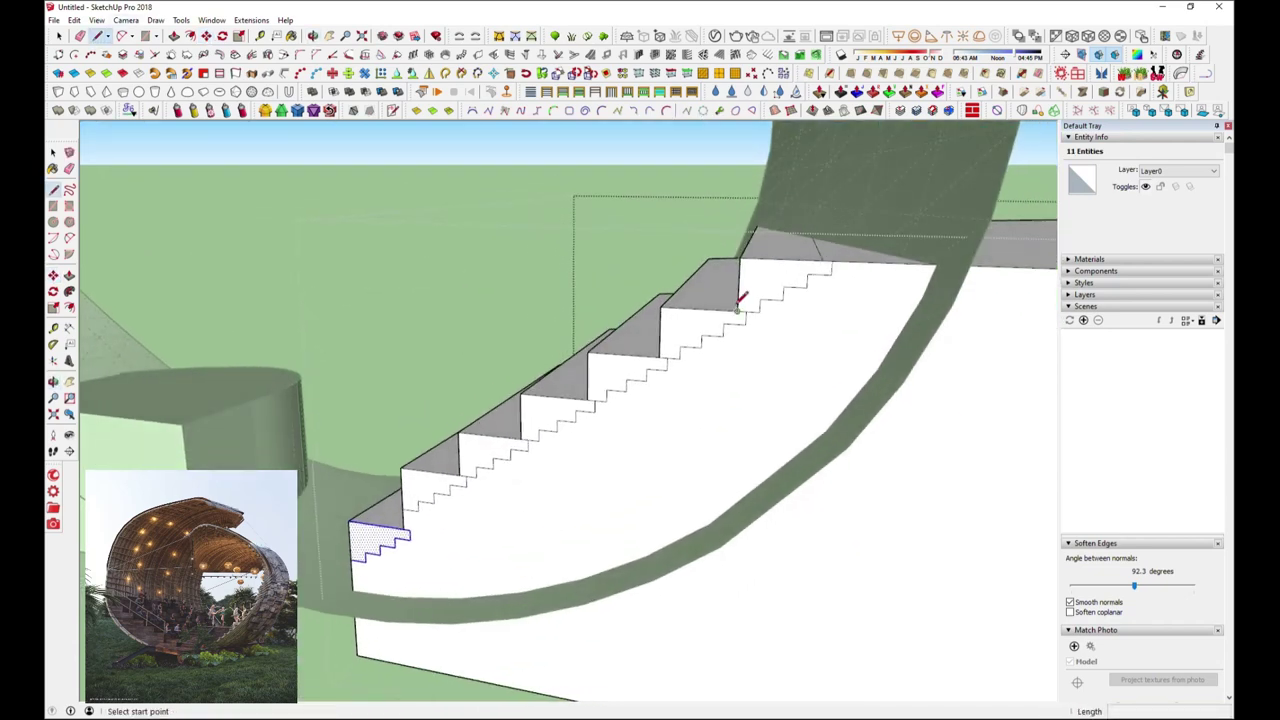
scroll(820, 298, up, 3)
scroll(690, 360, down, 2)
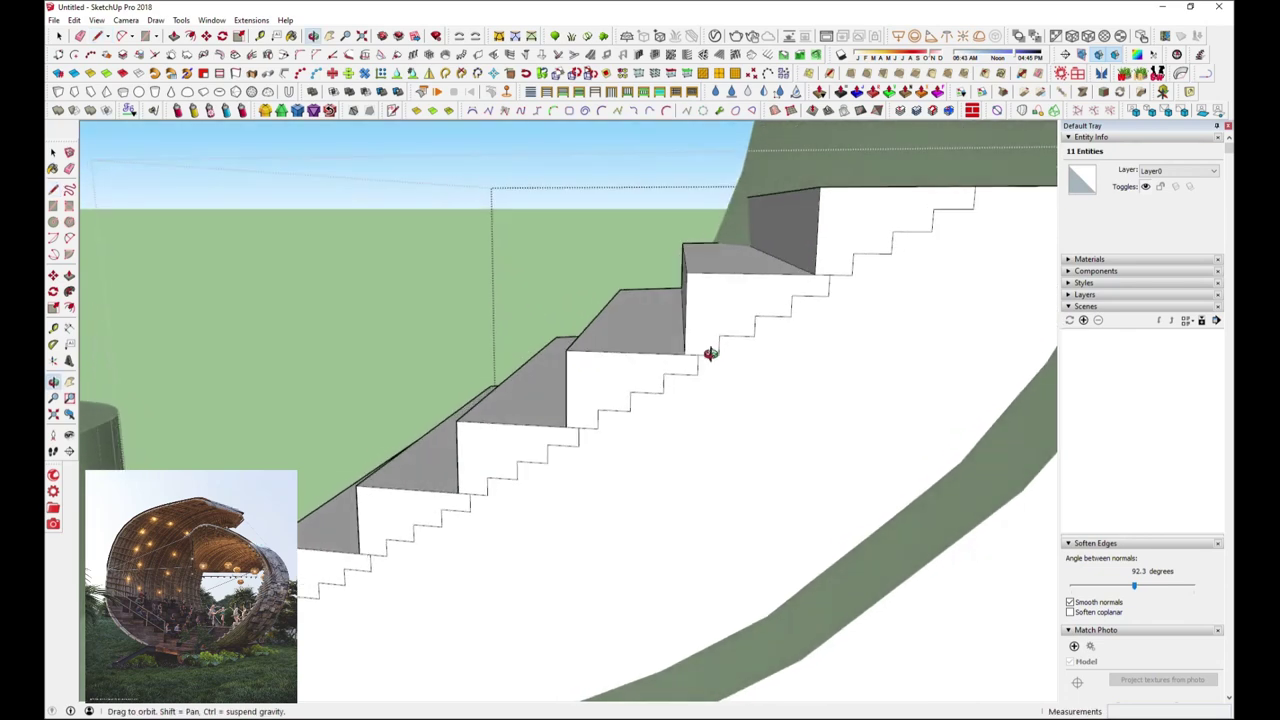
Push/Pull the large white side face out to form the wide seating block
middle_drag(711, 354, 256, 148)
click(176, 37)
middle_drag(480, 420, 549, 486)
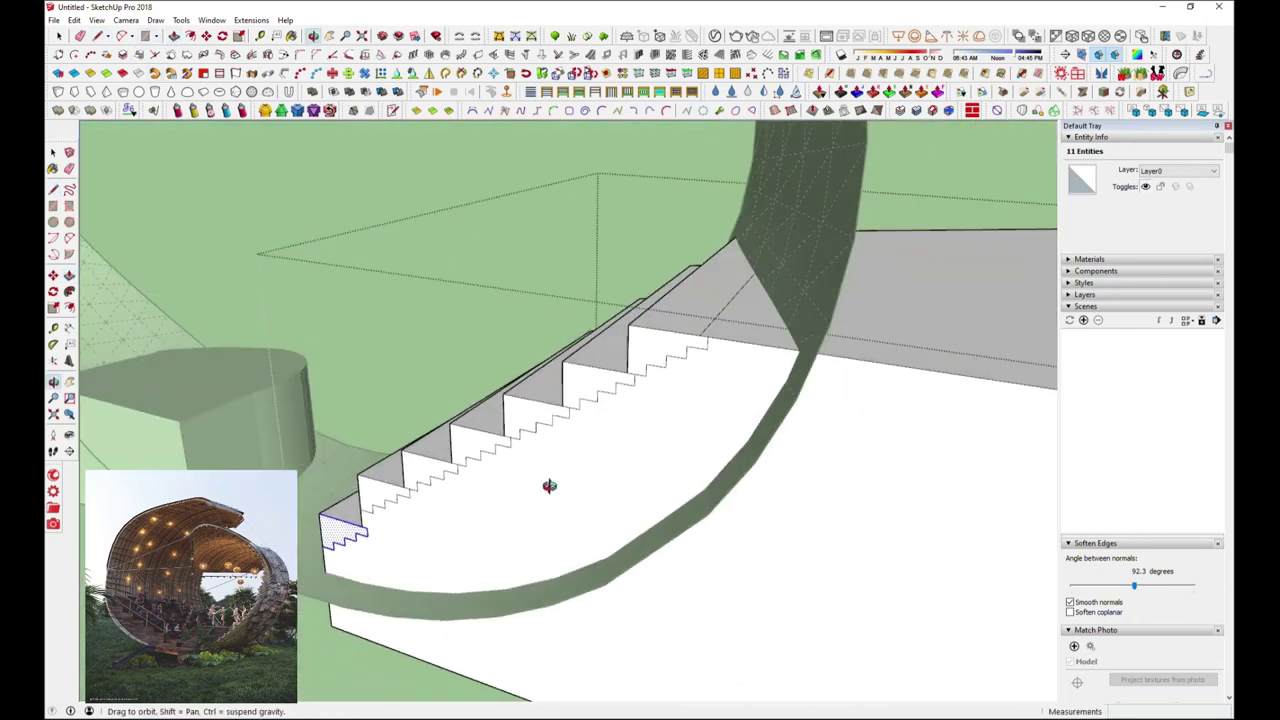
click(549, 486)
click(640, 485)
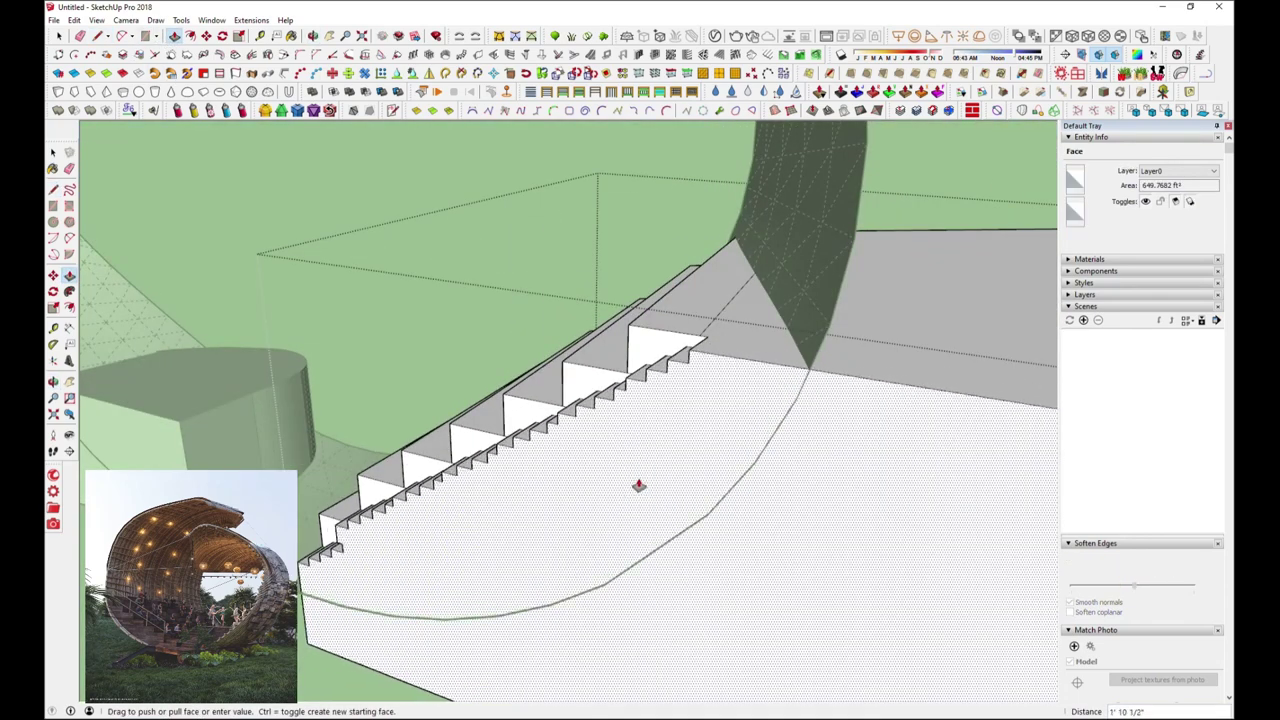
Push the upper step and riser faces back 6 inches to start the aisle
middle_drag(640, 485, 643, 444)
scroll(643, 444, up, 4)
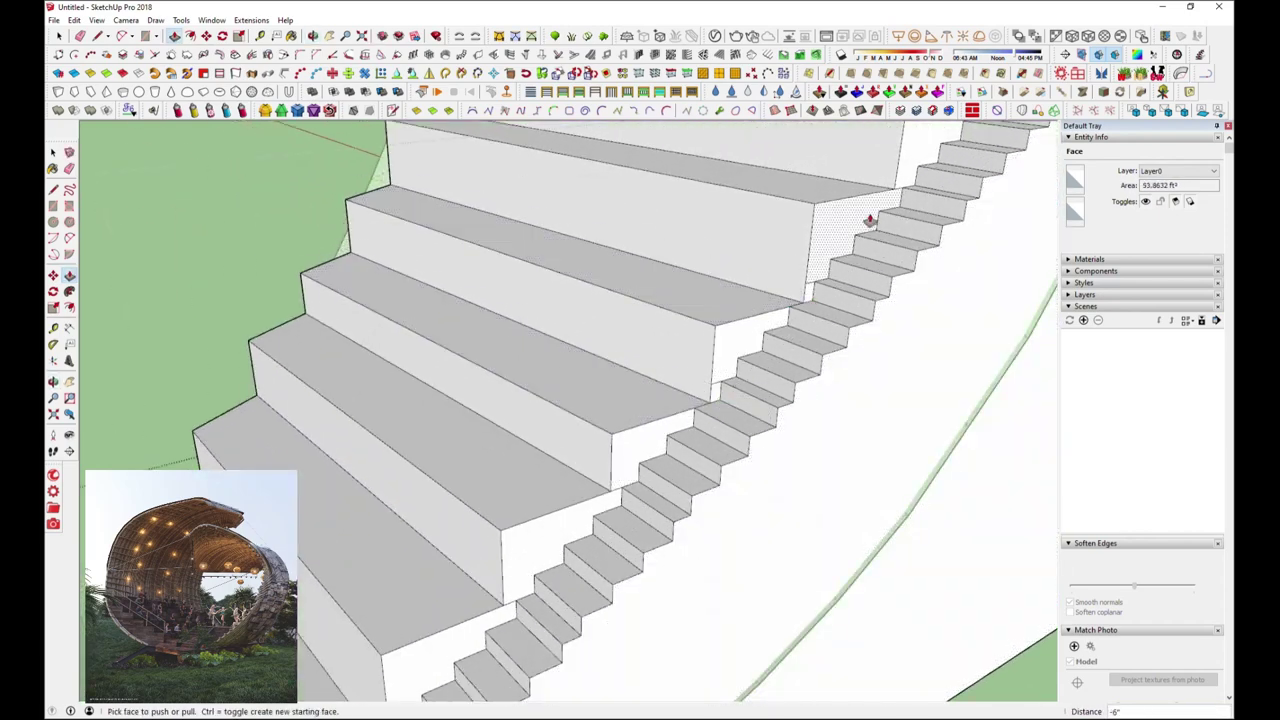
mouse_move(723, 323)
middle_down()
mouse_move(755, 310)
mouse_move(586, 320)
mouse_move(563, 410)
middle_up()
click(543, 440)
mouse_move(523, 440)
middle_down()
mouse_move(743, 423)
mouse_move(672, 352)
mouse_move(643, 445)
middle_up()
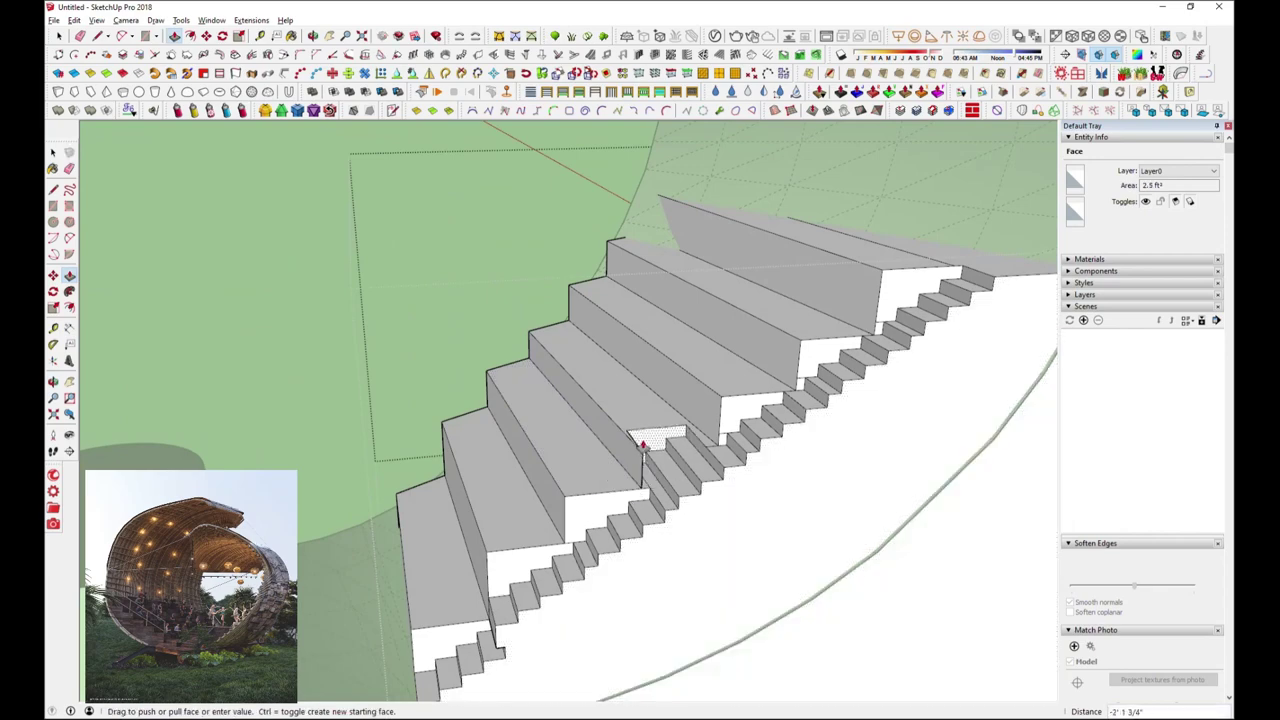
click(666, 476)
mouse_move(397, 499)
mouse_down()
mouse_move(791, 449)
mouse_move(637, 460)
mouse_move(848, 427)
mouse_up()
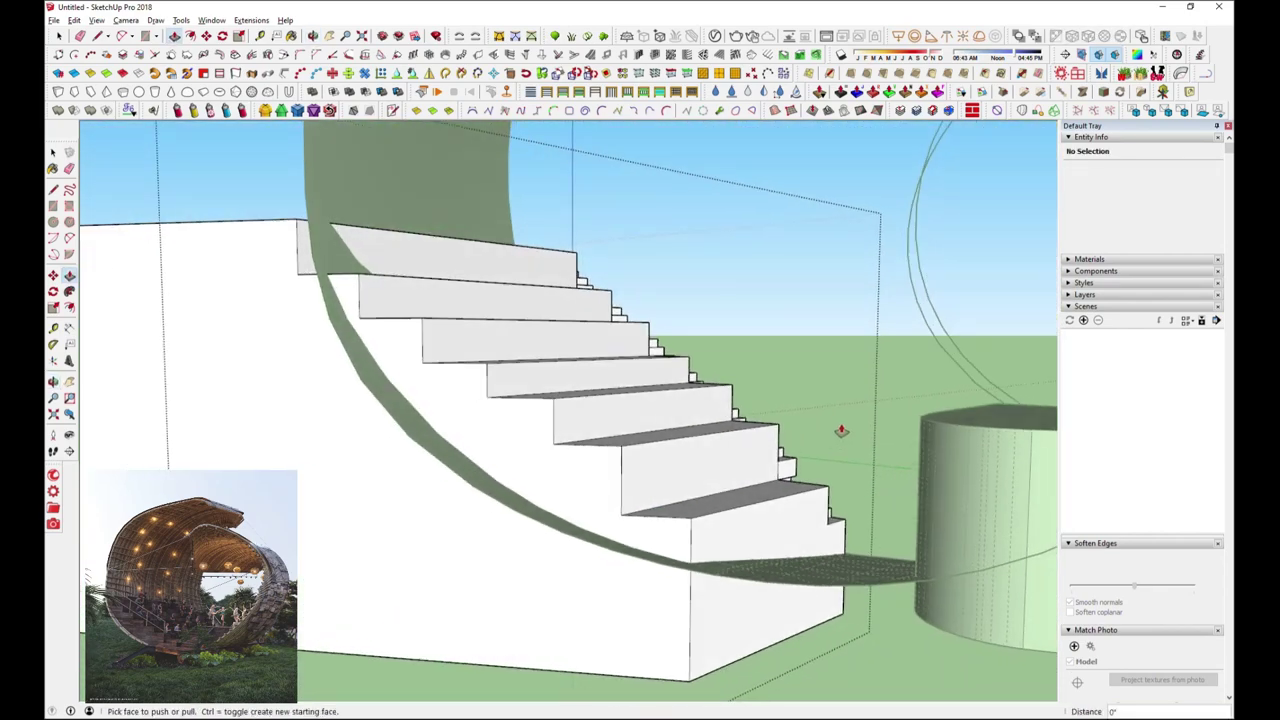
middle_drag(840, 429, 491, 500)
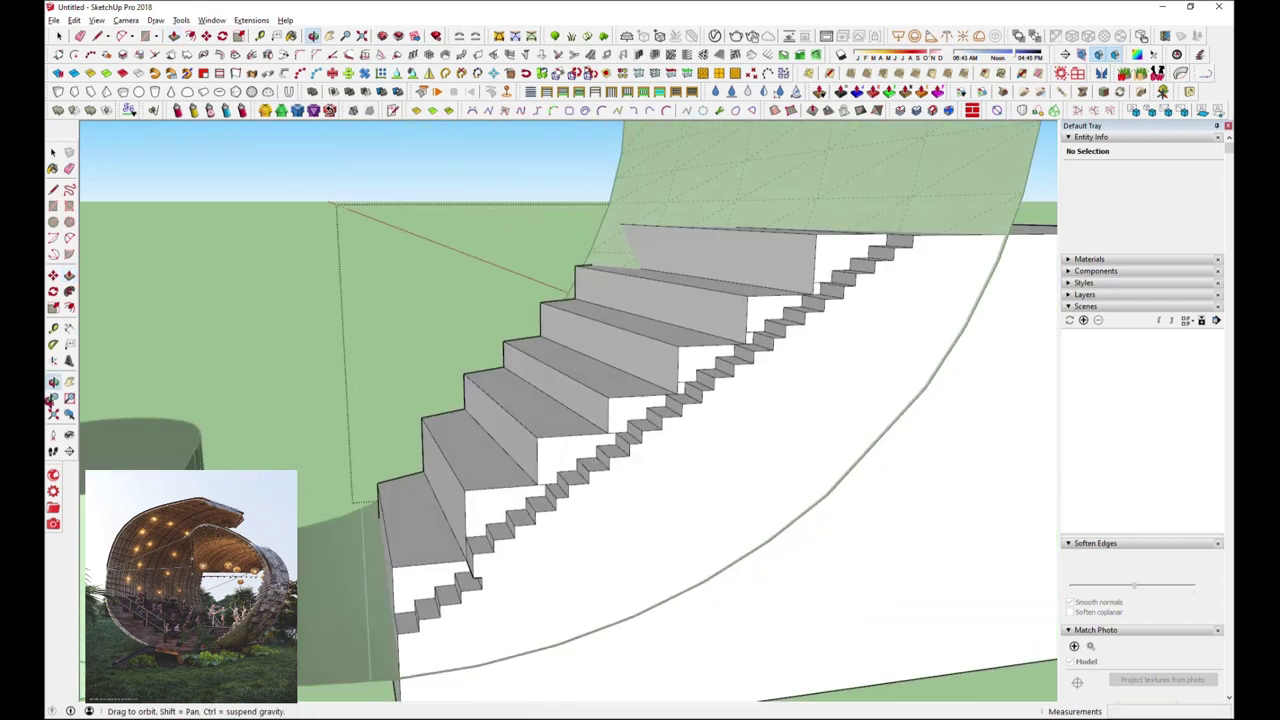
click(660, 405)
mouse_move(634, 377)
middle_down()
mouse_move(737, 363)
mouse_move(614, 386)
middle_up()
click(775, 272)
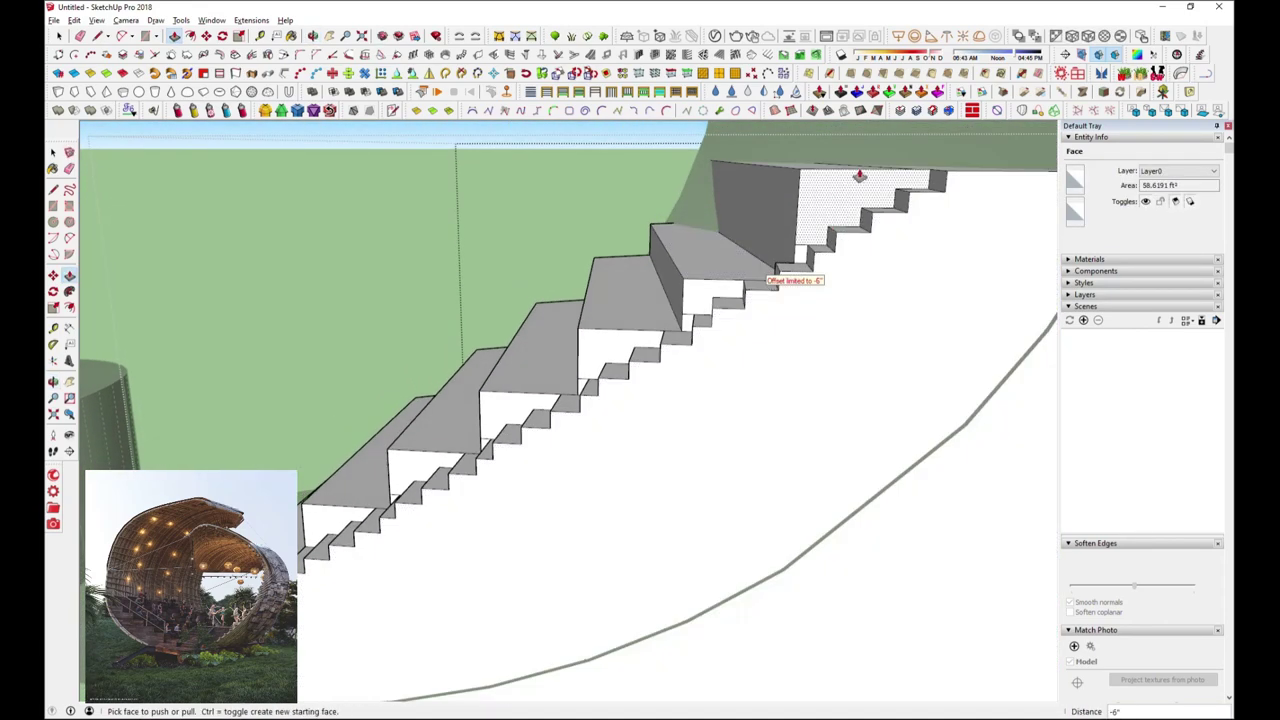
click(857, 177)
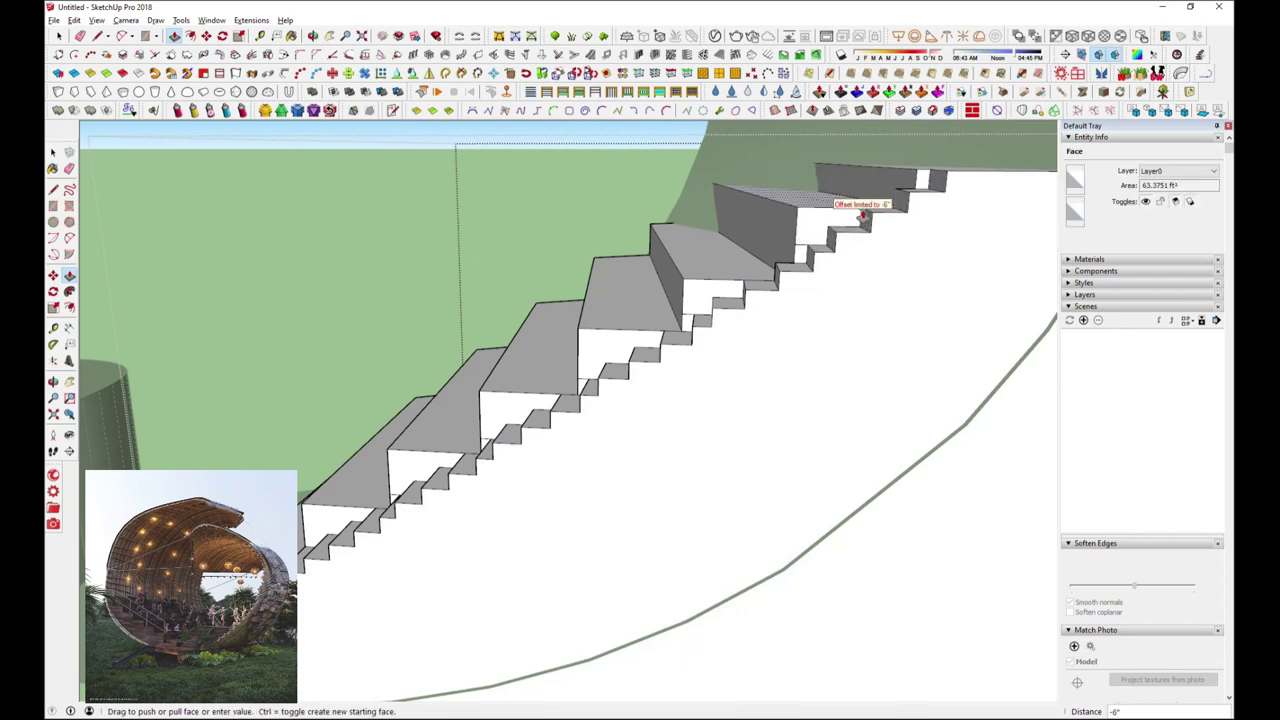
Push the middle and lower stair faces back 6 inches each
middle_drag(828, 192, 545, 468)
click(545, 468)
click(545, 468)
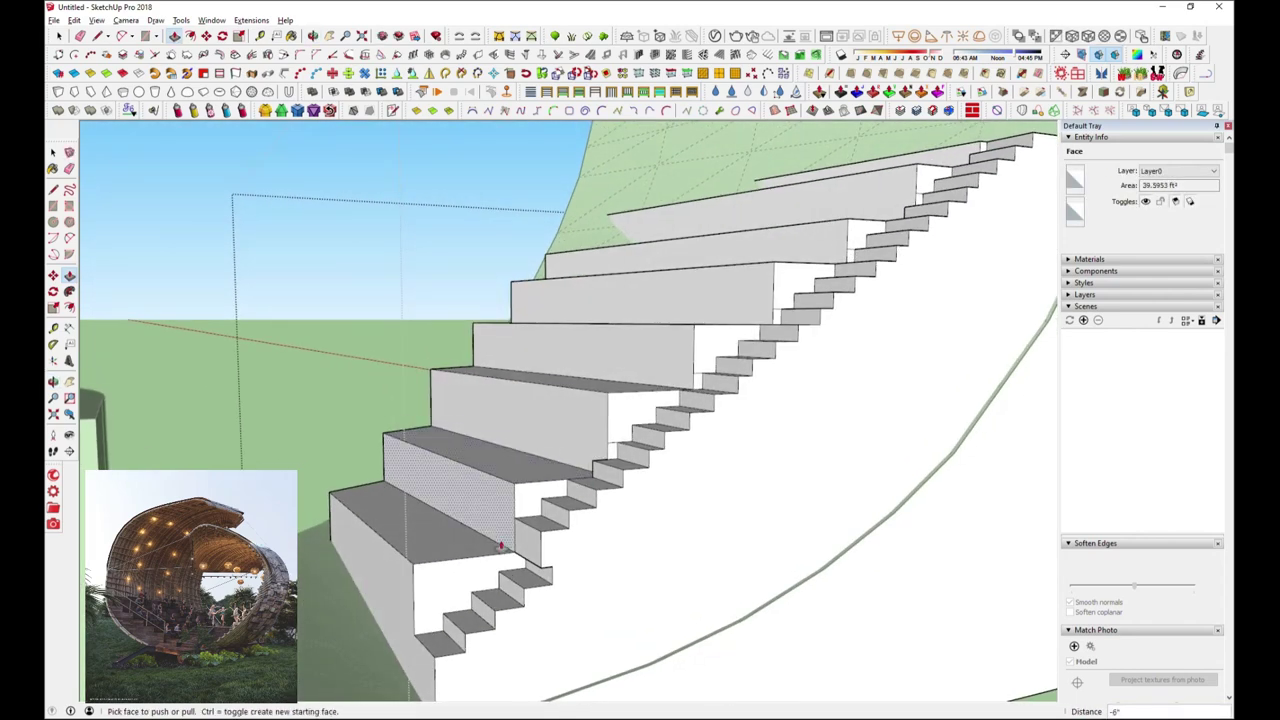
click(543, 556)
click(535, 555)
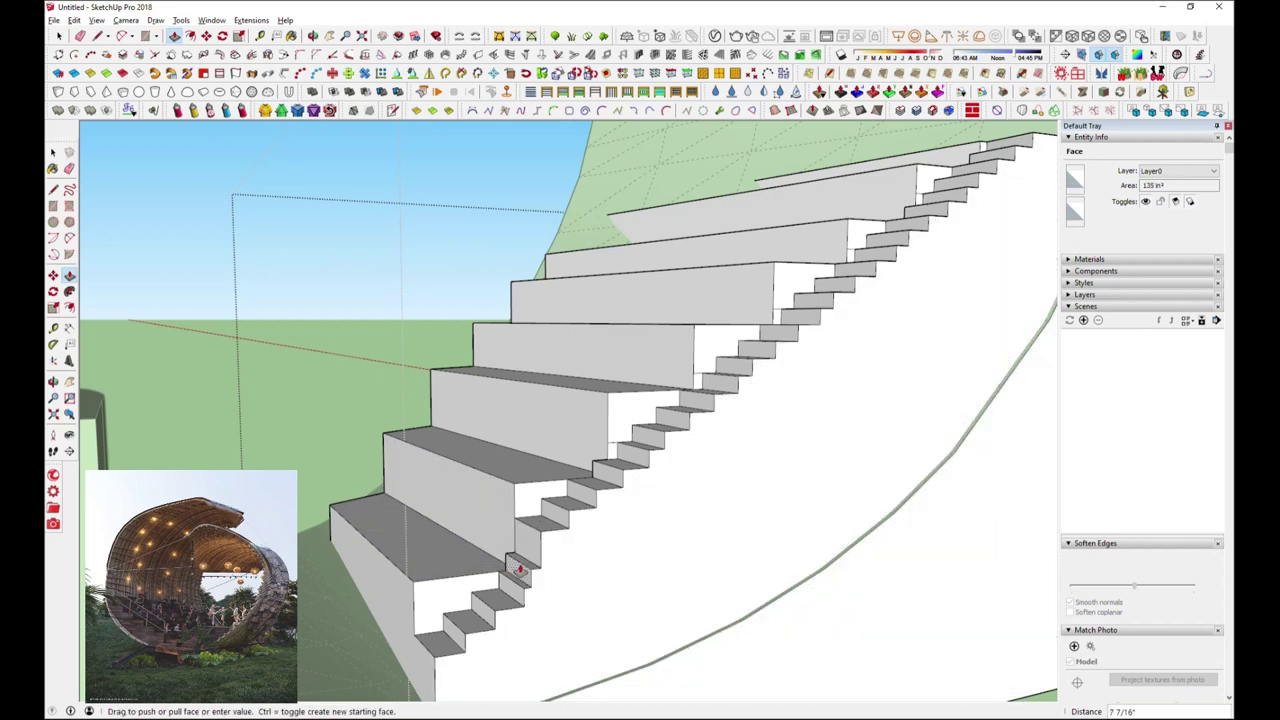
click(513, 580)
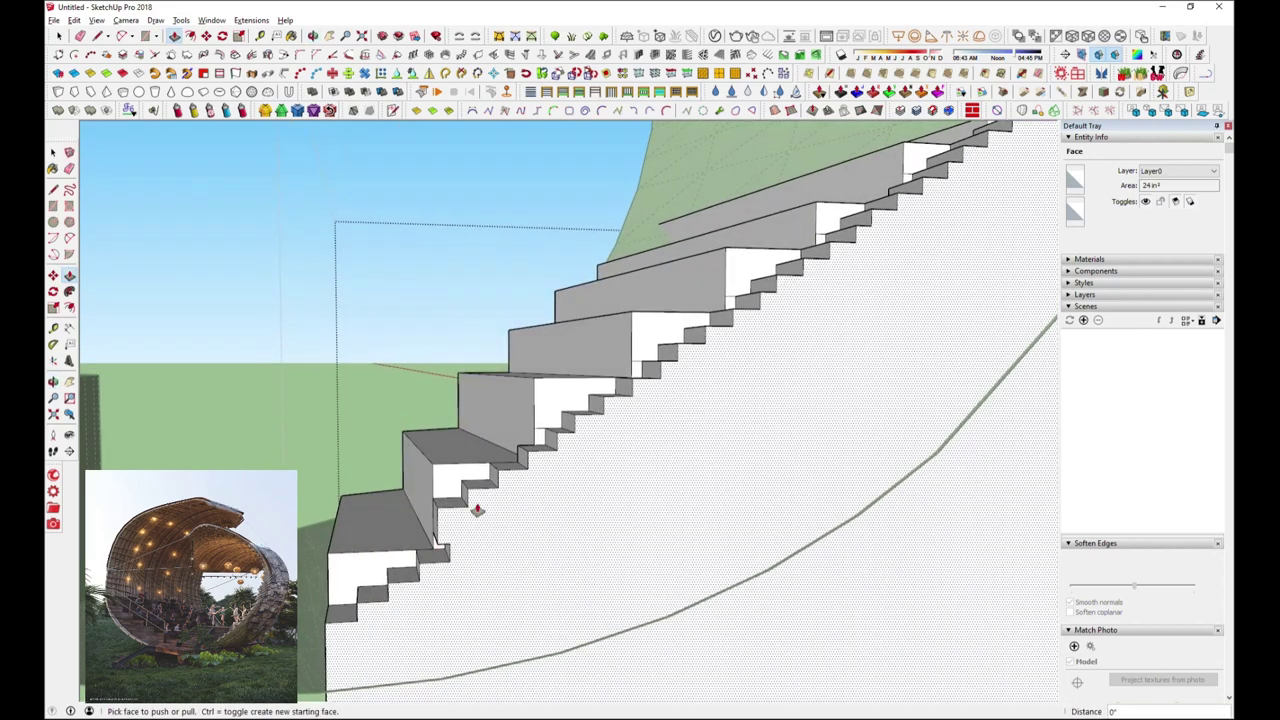
middle_drag(513, 580, 491, 517)
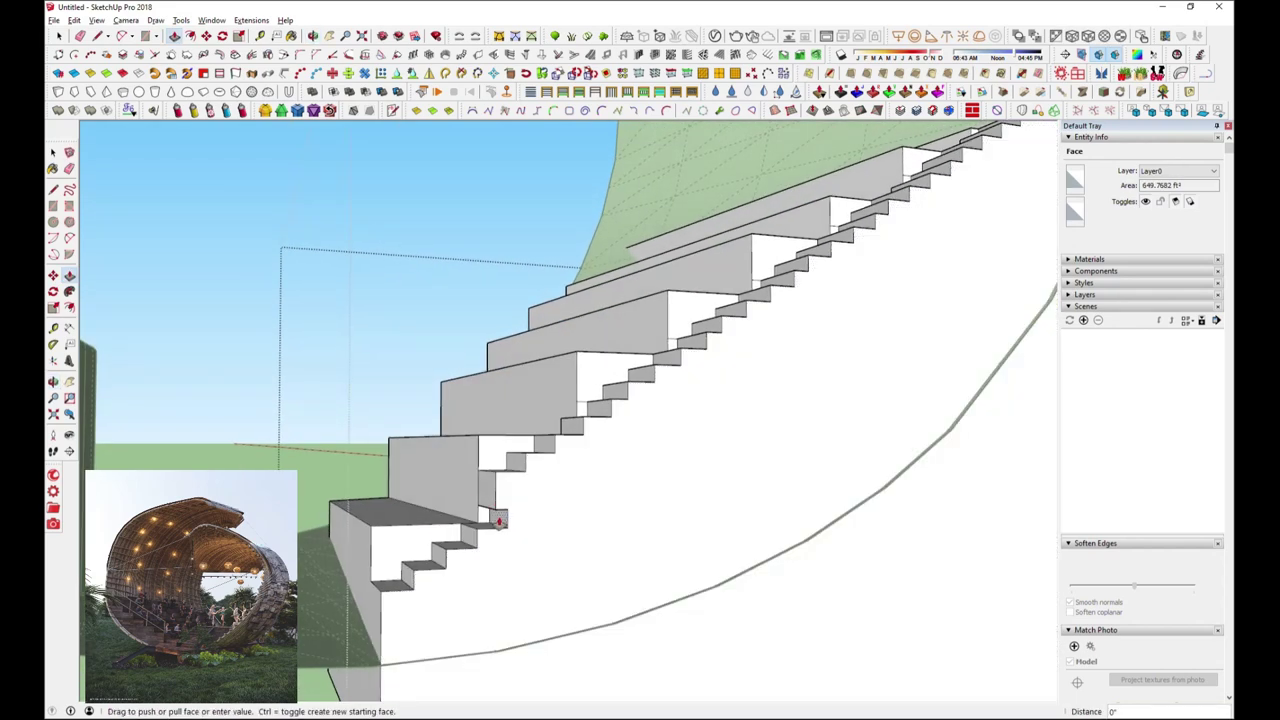
click(447, 535)
Extrude the lowest step face to complete the narrow stepped aisle
middle_drag(447, 535, 529, 549)
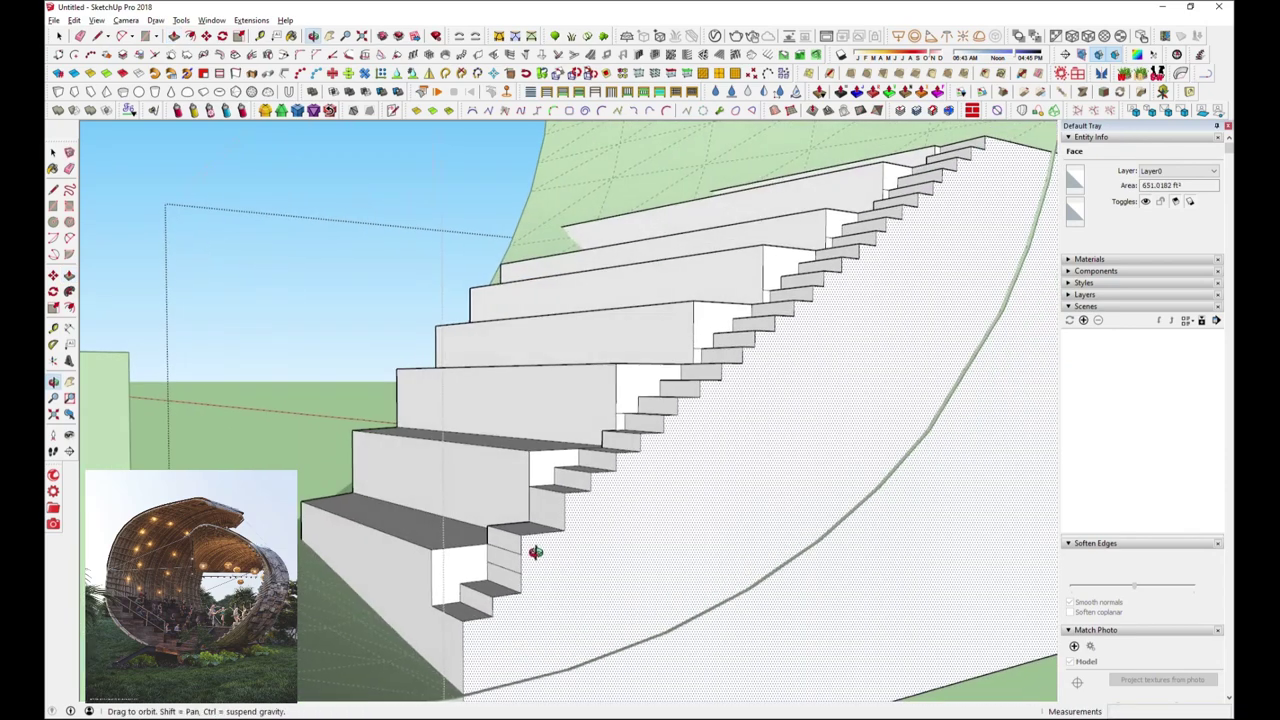
key(l)
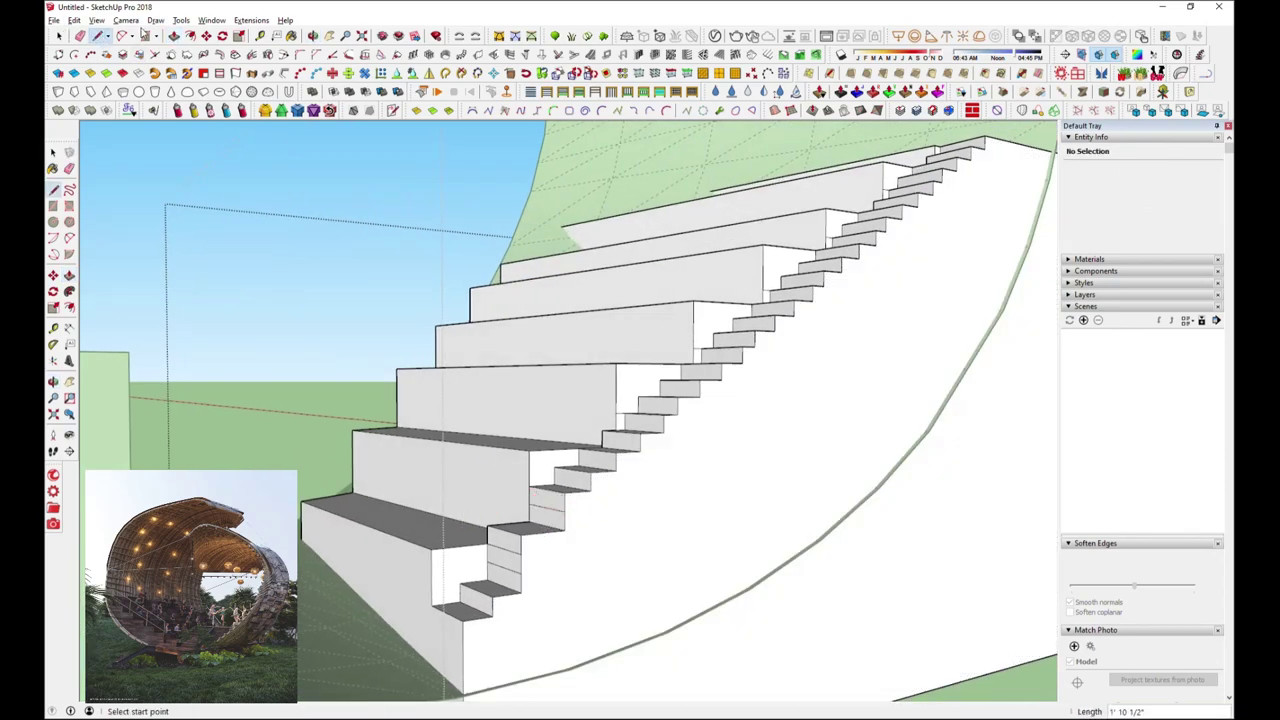
key(p)
middle_drag(510, 560, 526, 580)
click(520, 535)
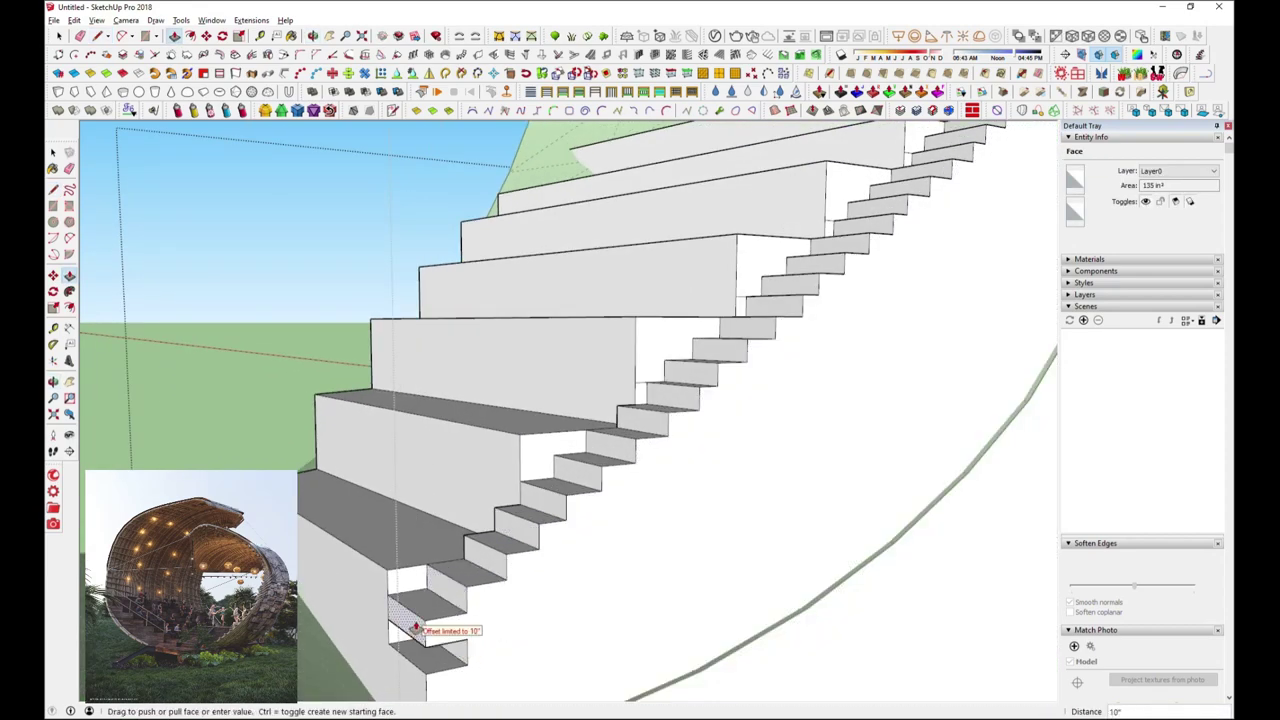
mouse_move(435, 612)
middle_down()
mouse_move(357, 443)
mouse_move(428, 663)
mouse_move(523, 594)
mouse_move(843, 287)
mouse_move(786, 477)
mouse_move(694, 286)
mouse_move(591, 181)
mouse_move(894, 234)
mouse_move(353, 437)
middle_up()
click(353, 480)
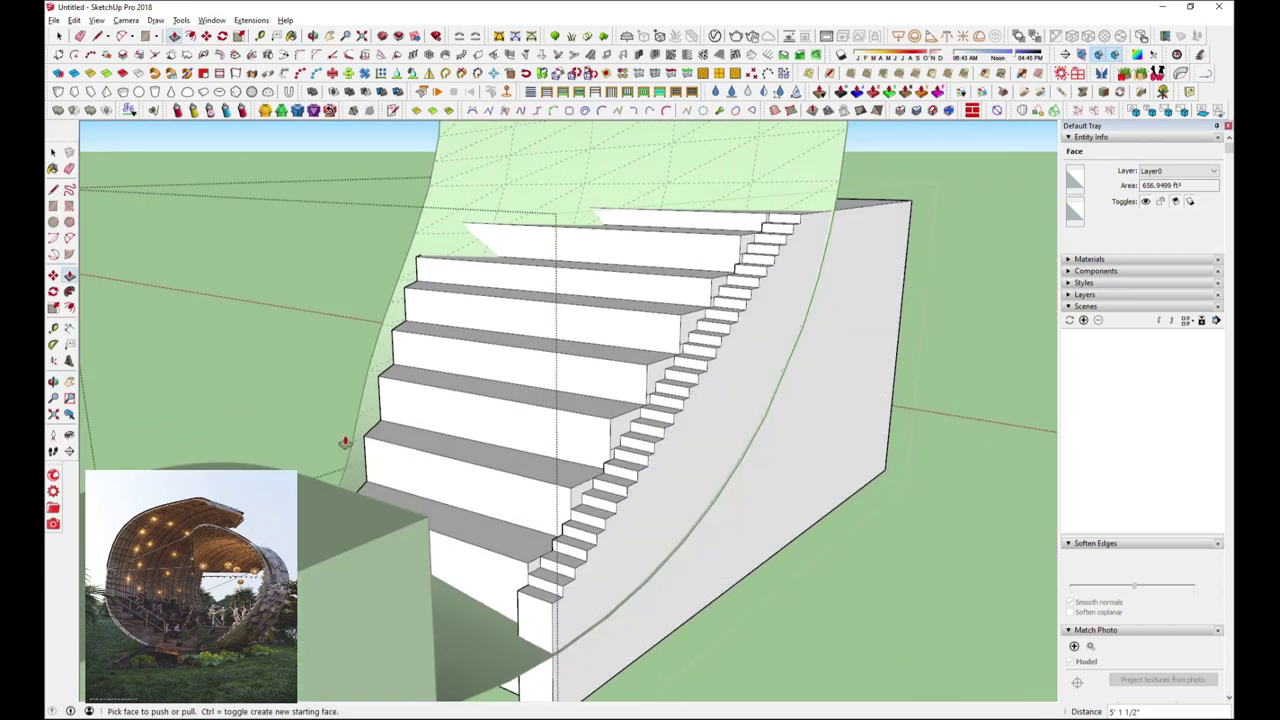
mouse_move(573, 416)
middle_down()
mouse_move(771, 466)
mouse_move(666, 346)
mouse_move(677, 506)
mouse_move(477, 393)
mouse_move(171, 397)
mouse_move(540, 380)
mouse_move(759, 466)
mouse_move(303, 431)
mouse_move(425, 449)
mouse_move(371, 429)
mouse_move(757, 277)
mouse_move(1005, 233)
middle_up()
Explode the ribbon shell group and the selected geometry into loose faces
scroll(759, 466, down, 5)
scroll(303, 431, down, 3)
scroll(371, 429, up, 3)
key(space)
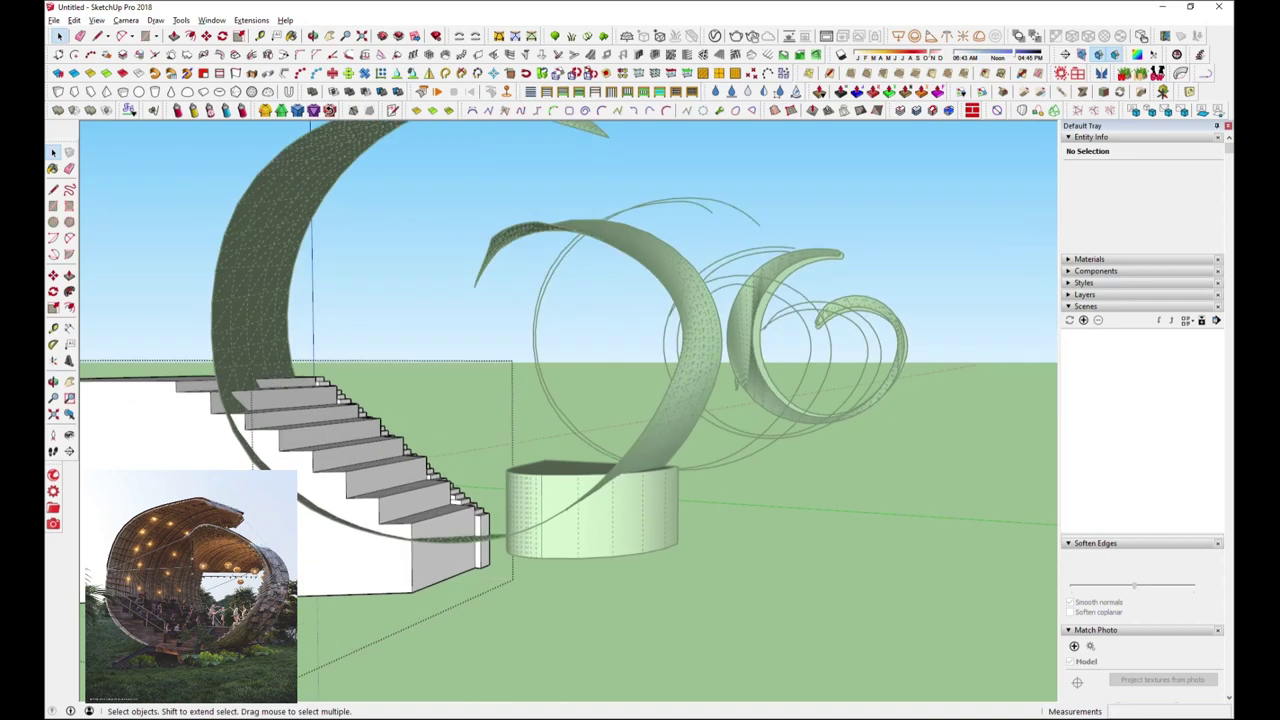
scroll(527, 222, up, 5)
click(527, 222)
scroll(527, 222, down, 5)
right_click(652, 220)
click(680, 290)
middle_drag(680, 290, 426, 390)
right_click(426, 390)
click(426, 390)
Explode the remaining stair group and intersect the selected faces with the model
right_click(686, 471)
click(686, 471)
mouse_move(686, 471)
middle_down()
mouse_move(476, 500)
mouse_move(410, 532)
mouse_move(476, 375)
middle_up()
right_click(476, 375)
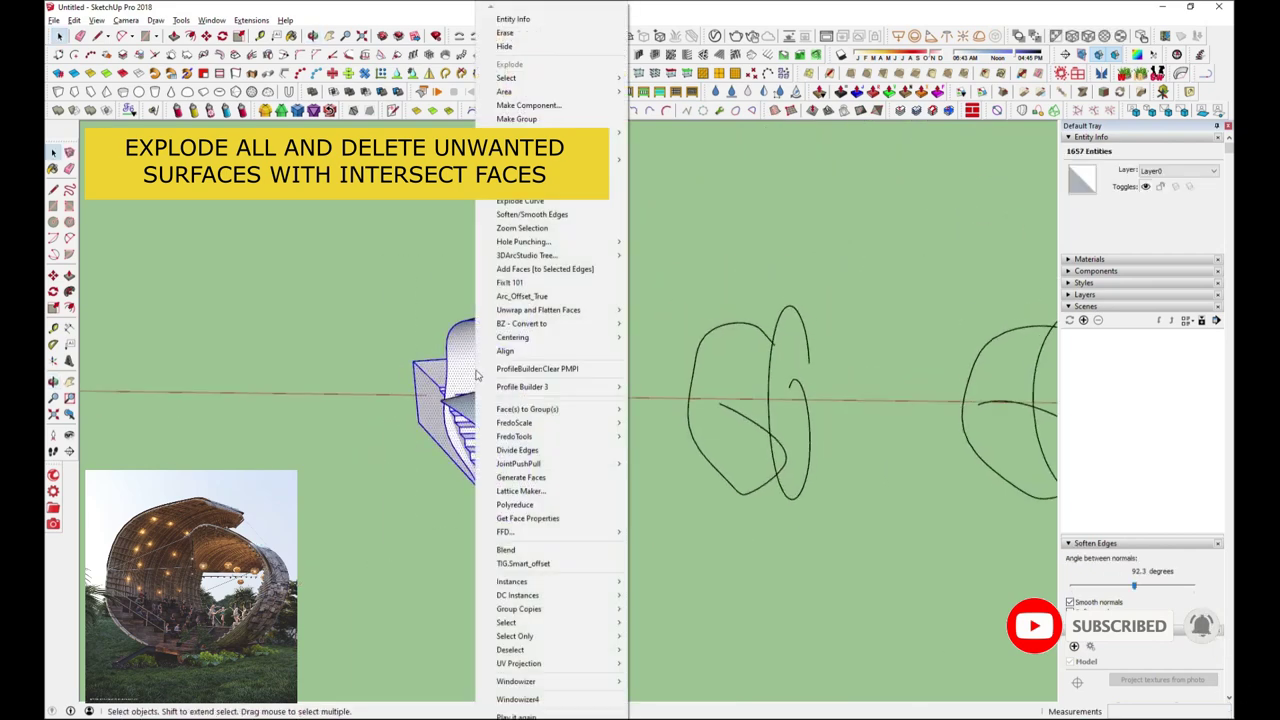
click(688, 137)
mouse_move(688, 137)
middle_down()
mouse_move(325, 548)
mouse_move(666, 537)
mouse_move(686, 320)
mouse_move(474, 358)
middle_up()
click(325, 552)
Orbit around the shell to inspect the cylinder top and the shell's underside
scroll(530, 430, up, 5)
mouse_move(573, 429)
middle_down()
mouse_move(438, 537)
mouse_move(560, 450)
mouse_move(703, 416)
mouse_move(337, 563)
mouse_move(685, 451)
mouse_move(694, 486)
mouse_move(723, 509)
mouse_move(580, 523)
mouse_move(410, 427)
middle_up()
scroll(582, 442, down, 5)
scroll(495, 440, up, 4)
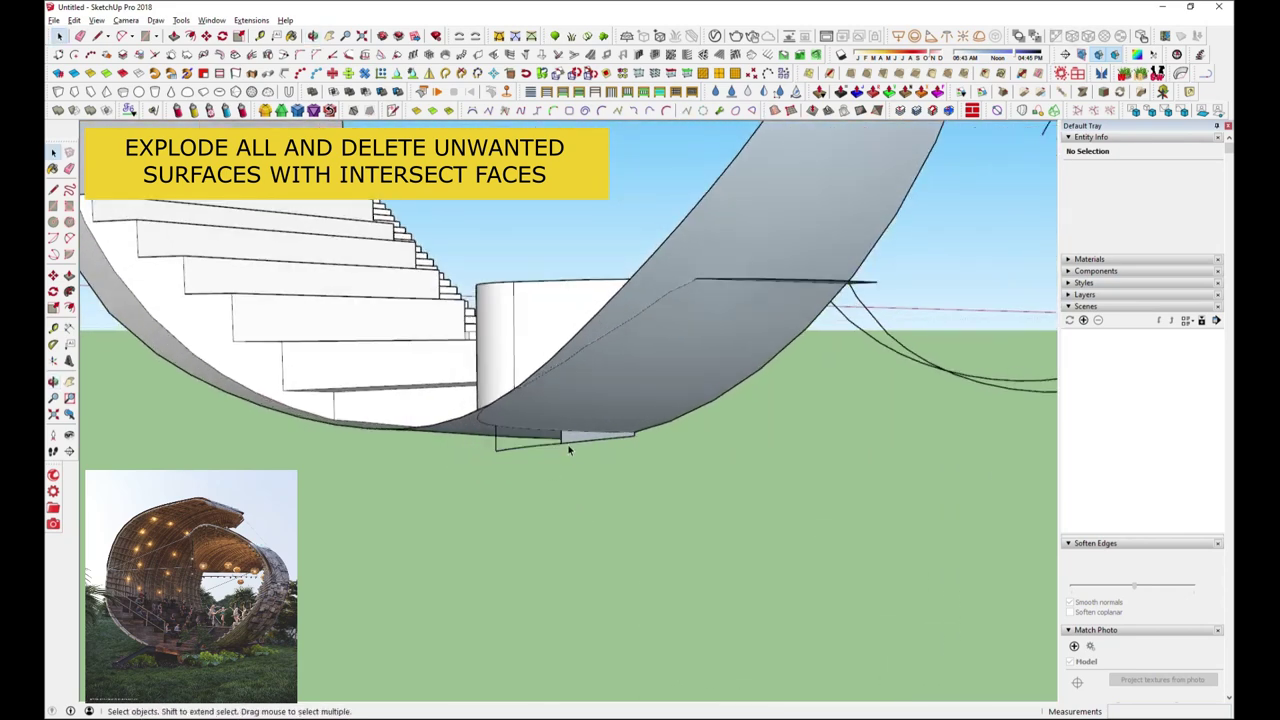
middle_drag(638, 455, 930, 399)
mouse_move(810, 438)
middle_down()
mouse_move(323, 531)
mouse_move(883, 591)
mouse_move(541, 589)
mouse_move(163, 420)
mouse_move(543, 380)
mouse_move(565, 425)
mouse_move(920, 229)
mouse_move(760, 330)
mouse_move(700, 400)
mouse_move(716, 427)
mouse_move(655, 481)
mouse_move(657, 449)
mouse_move(640, 430)
middle_up()
Cancel the box-top extrusion and finish extruding the stair face instead
key(space)
click(649, 443)
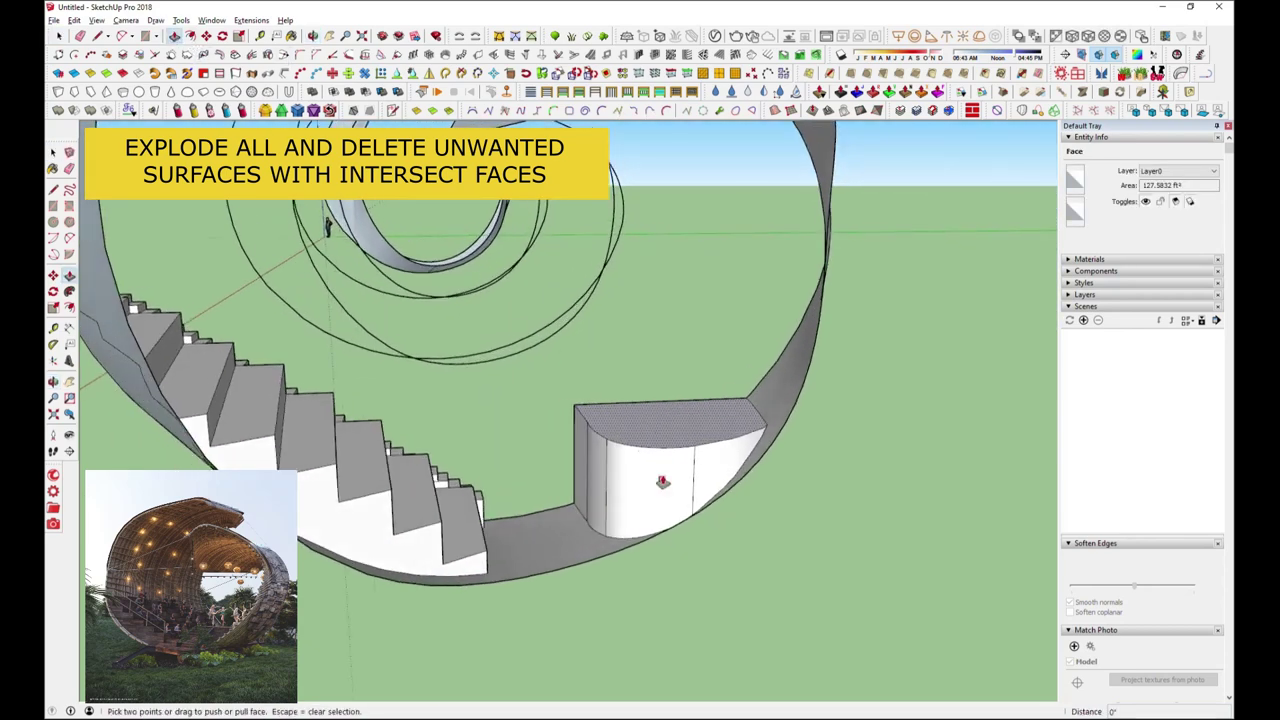
key(Escape)
click(433, 490)
mouse_move(433, 490)
middle_down()
mouse_move(471, 451)
mouse_move(585, 488)
mouse_move(503, 537)
mouse_move(563, 423)
middle_up()
scroll(563, 423, down, 5)
scroll(663, 575, up, 5)
Pull a lower stair face outward with Push/Pull
click(663, 575)
scroll(663, 575, down, 3)
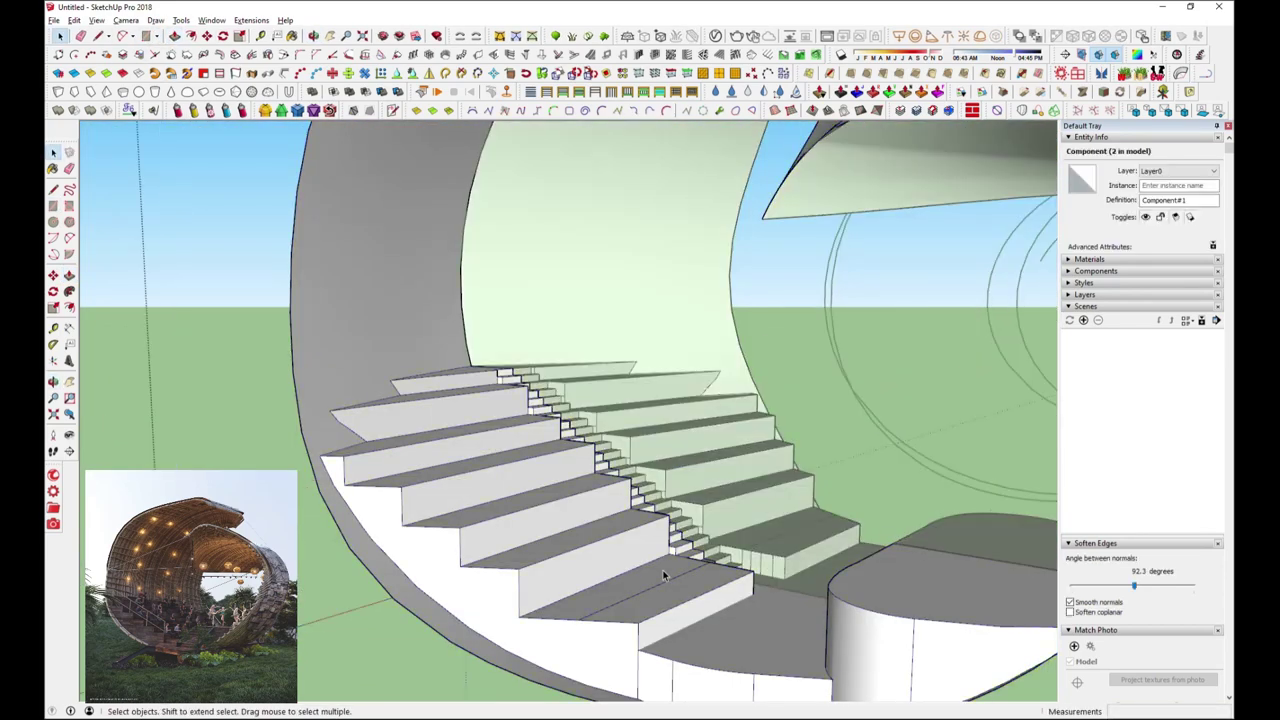
key(p)
mouse_move(663, 575)
middle_down()
mouse_move(686, 463)
mouse_move(797, 530)
middle_up()
click(797, 530)
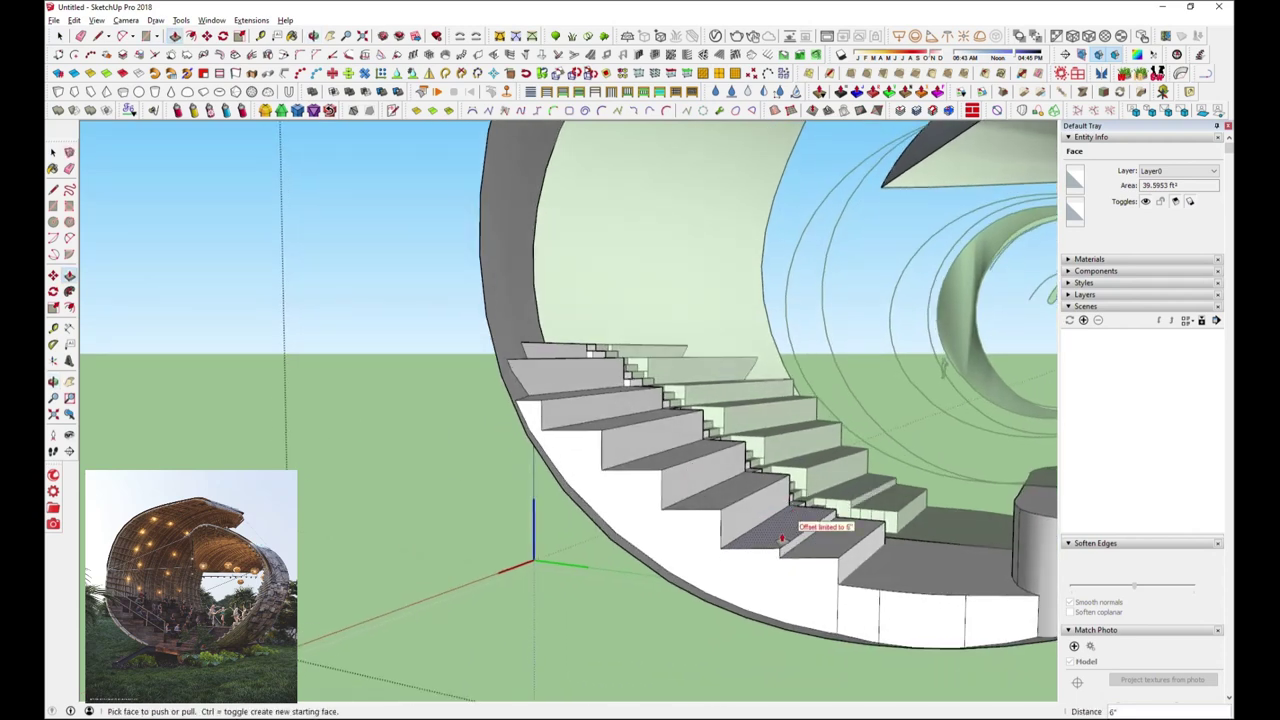
click(782, 540)
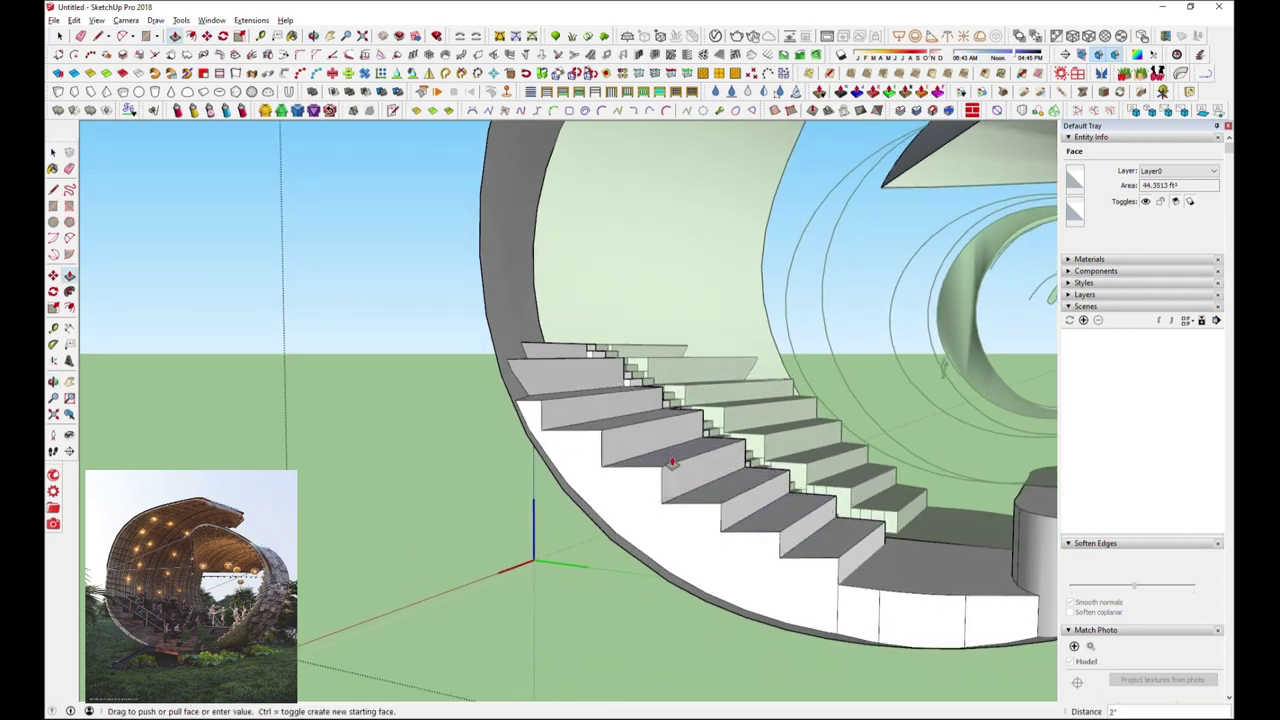
mouse_move(672, 462)
middle_down()
mouse_move(544, 463)
mouse_move(459, 493)
middle_up()
key(shift+z)
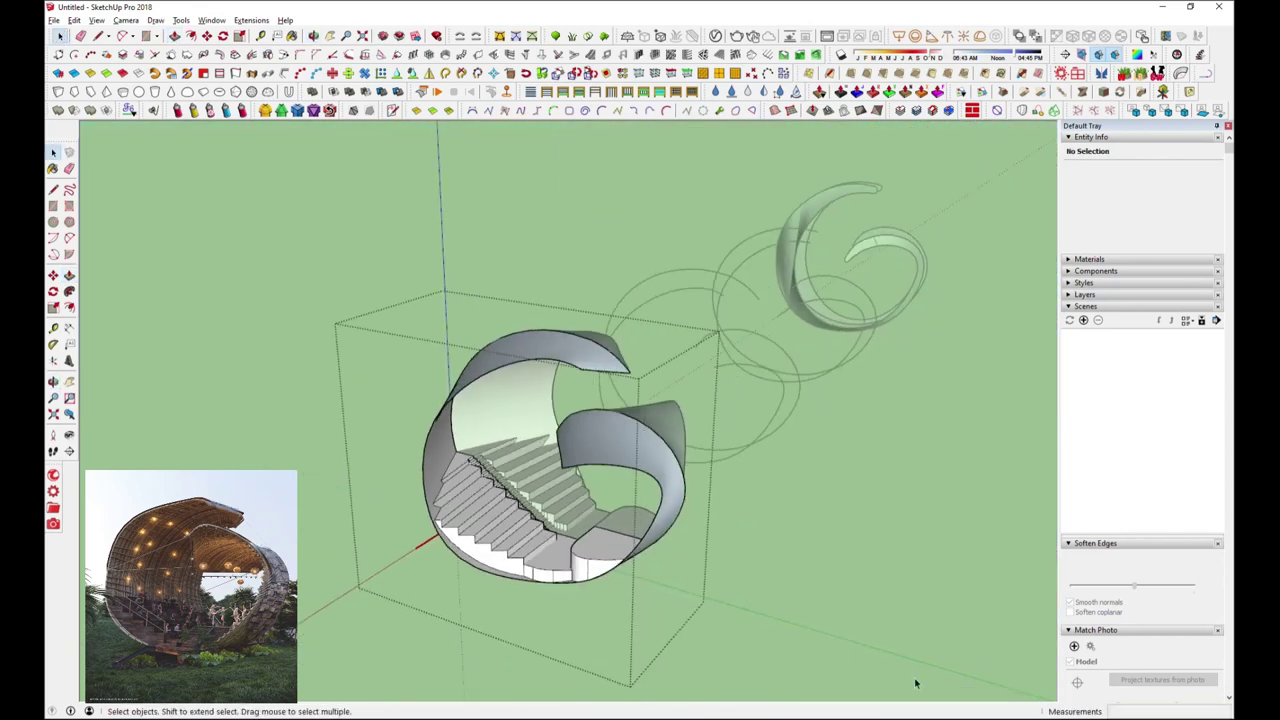
Extrude the white face beneath the stepped seating outward inside the shell's lower curve
middle_drag(663, 606, 468, 618)
key(t)
scroll(468, 618, up, 4)
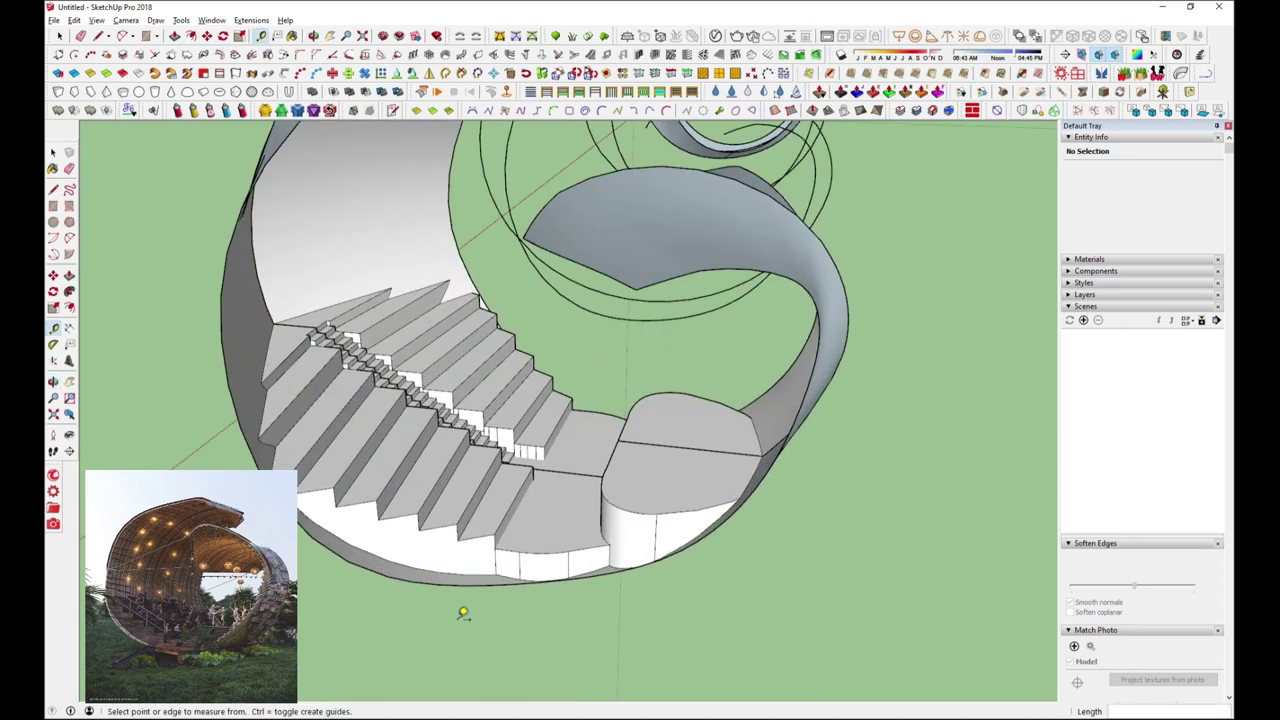
click(60, 36)
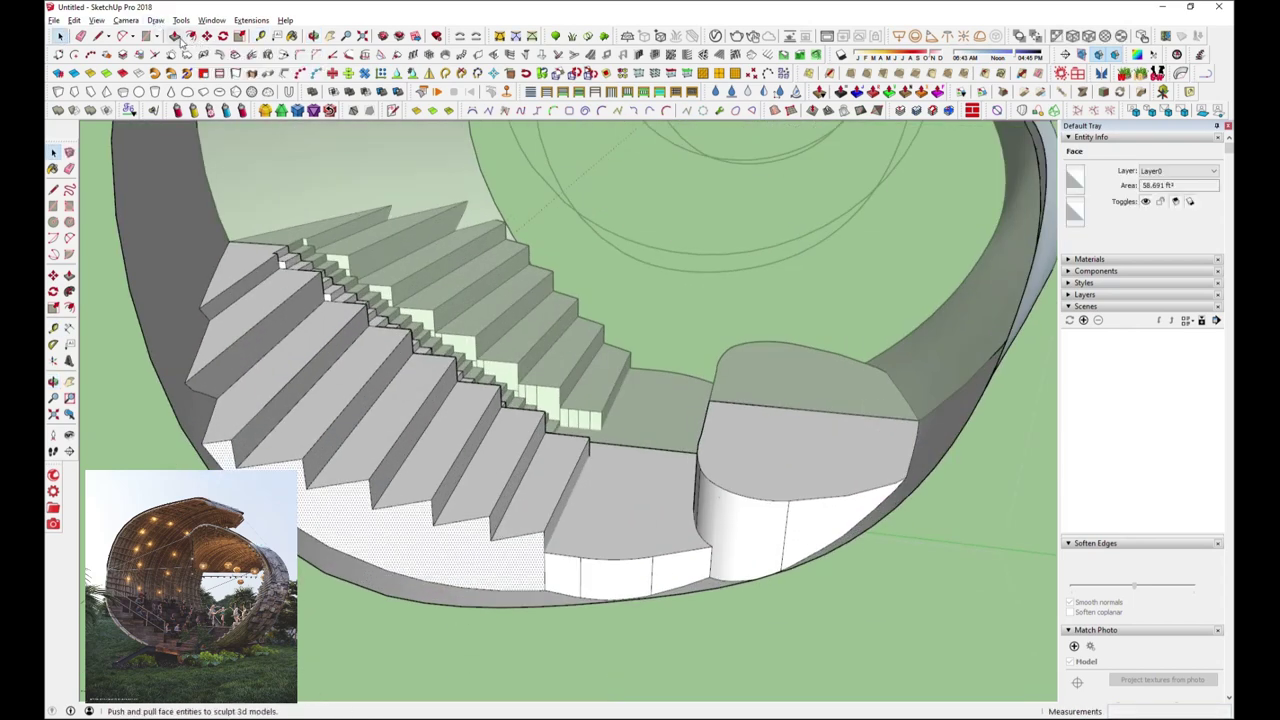
click(173, 36)
middle_drag(430, 560, 491, 614)
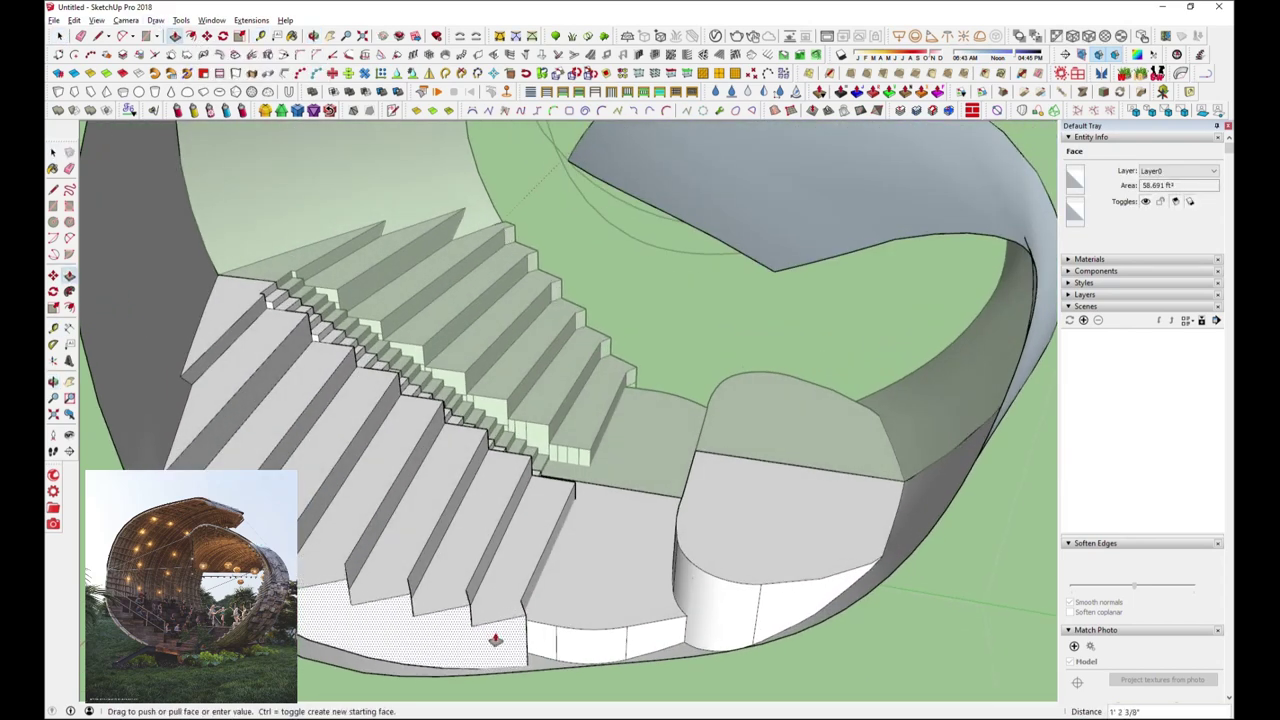
scroll(495, 640, down, 3)
middle_drag(495, 640, 545, 591)
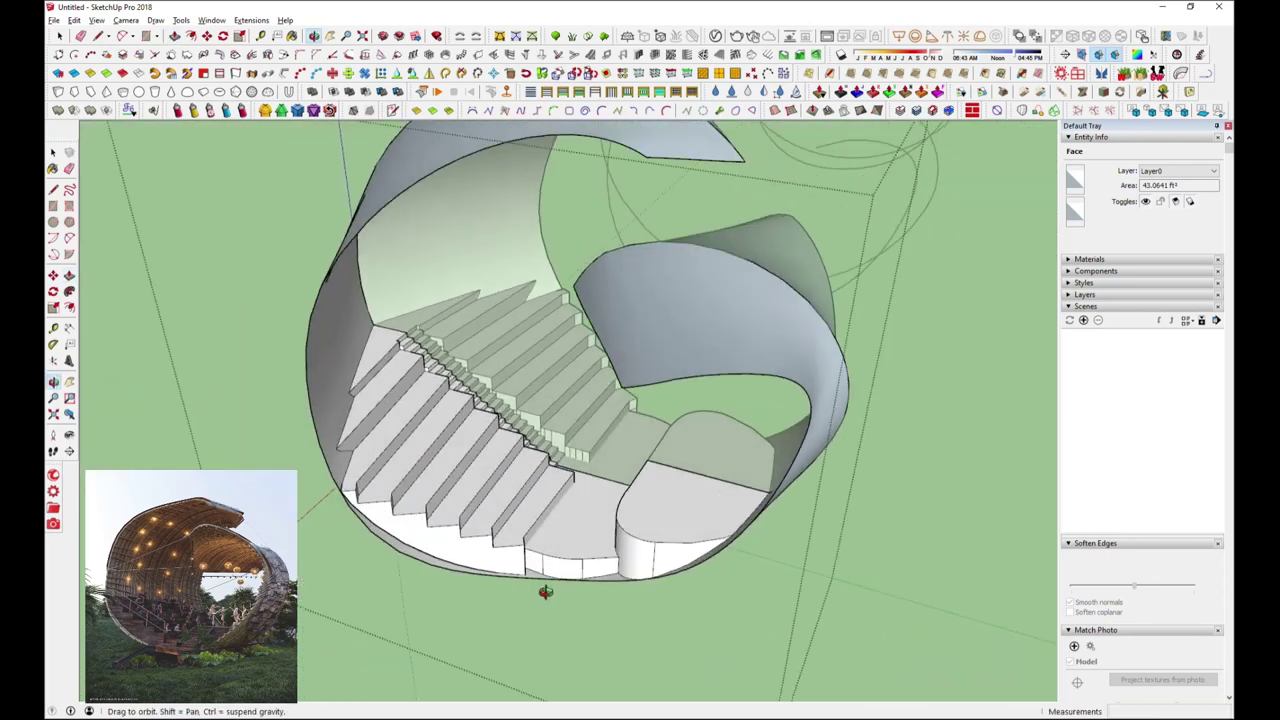
scroll(545, 591, up, 5)
click(98, 21)
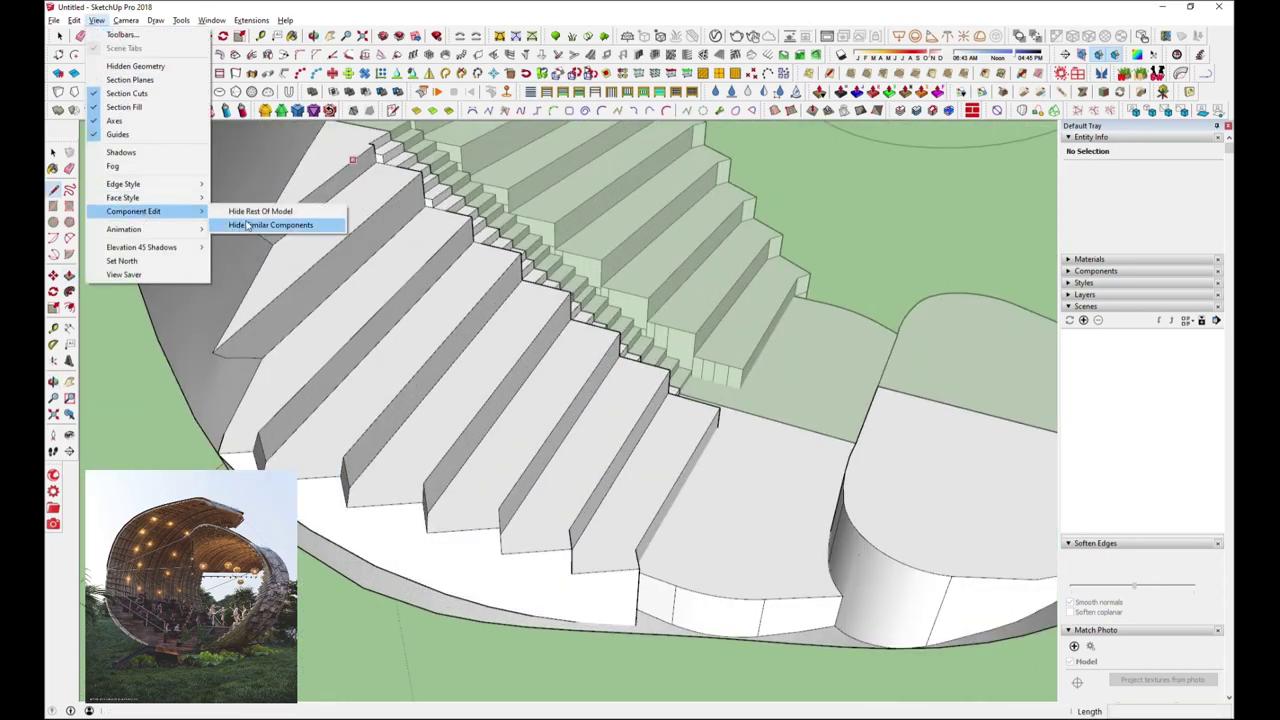
Select the outer step profile edges and Move-copy them a short offset with Ctrl
middle_drag(514, 523, 441, 486)
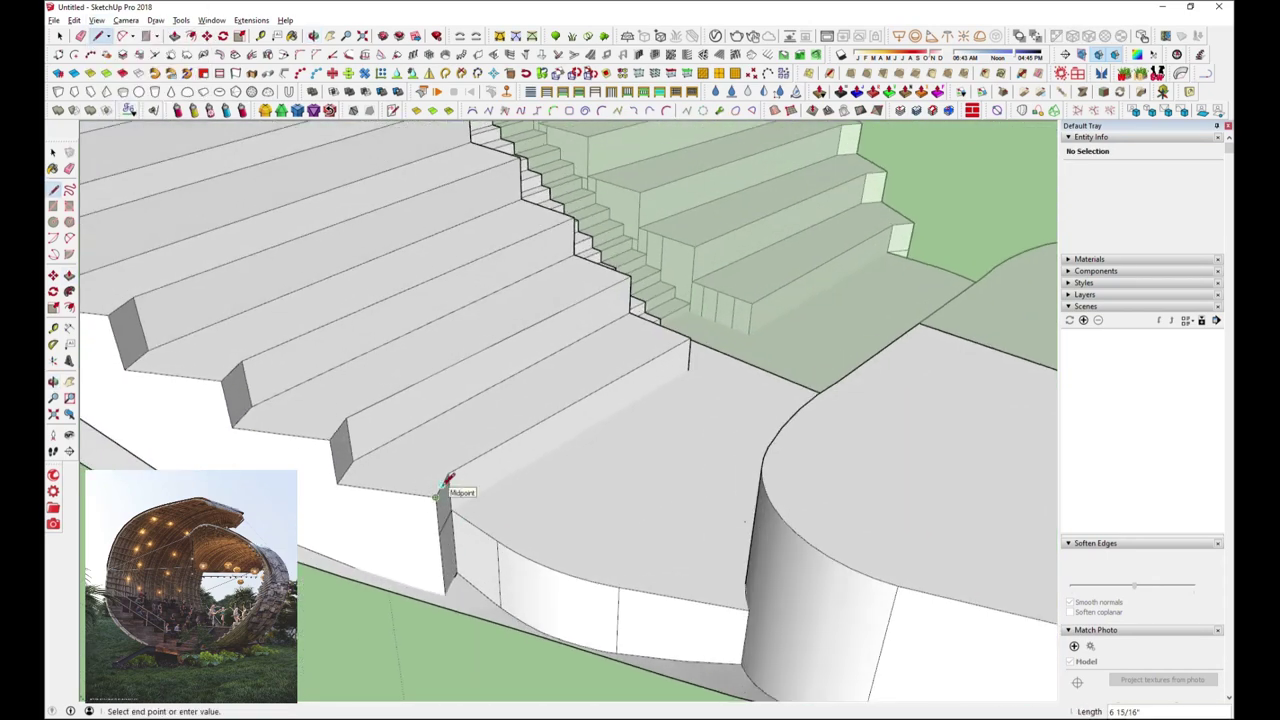
click(375, 492)
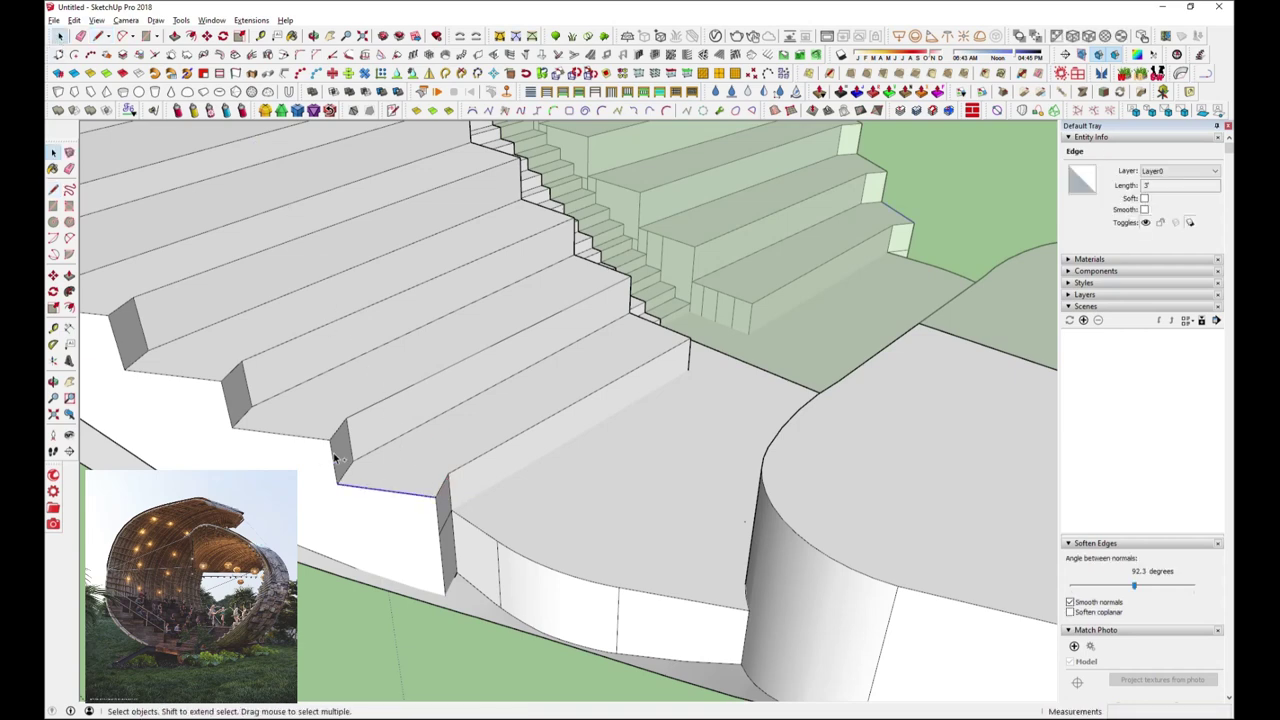
shift+click(226, 407)
shift+click(211, 401)
shift+click(212, 383)
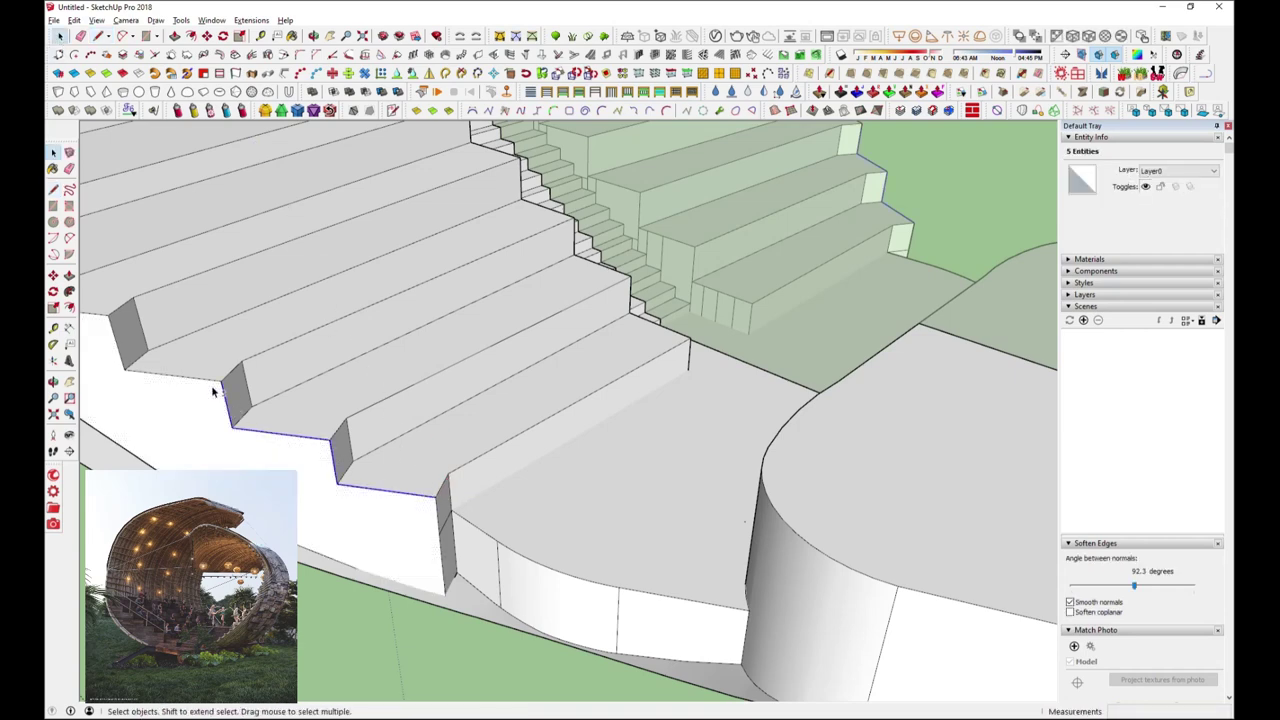
middle_drag(660, 434, 510, 447)
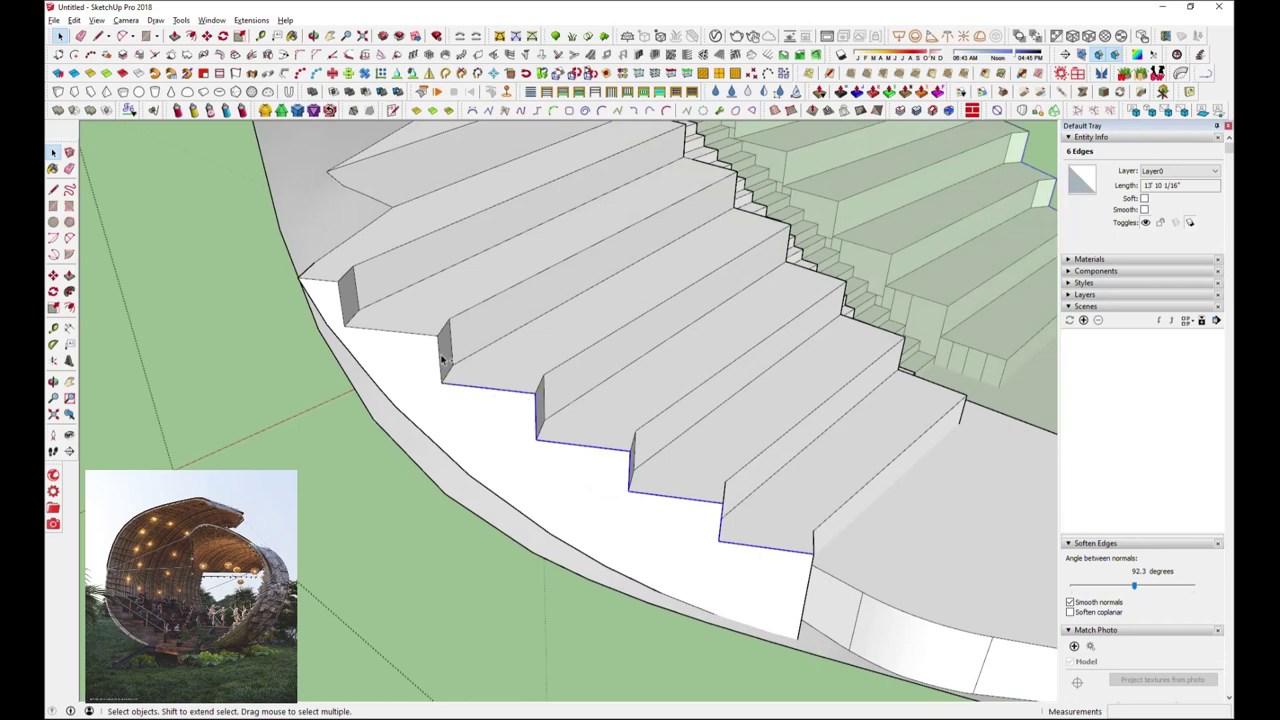
shift+click(340, 298)
mouse_move(340, 298)
middle_down()
mouse_move(491, 471)
mouse_move(543, 627)
middle_up()
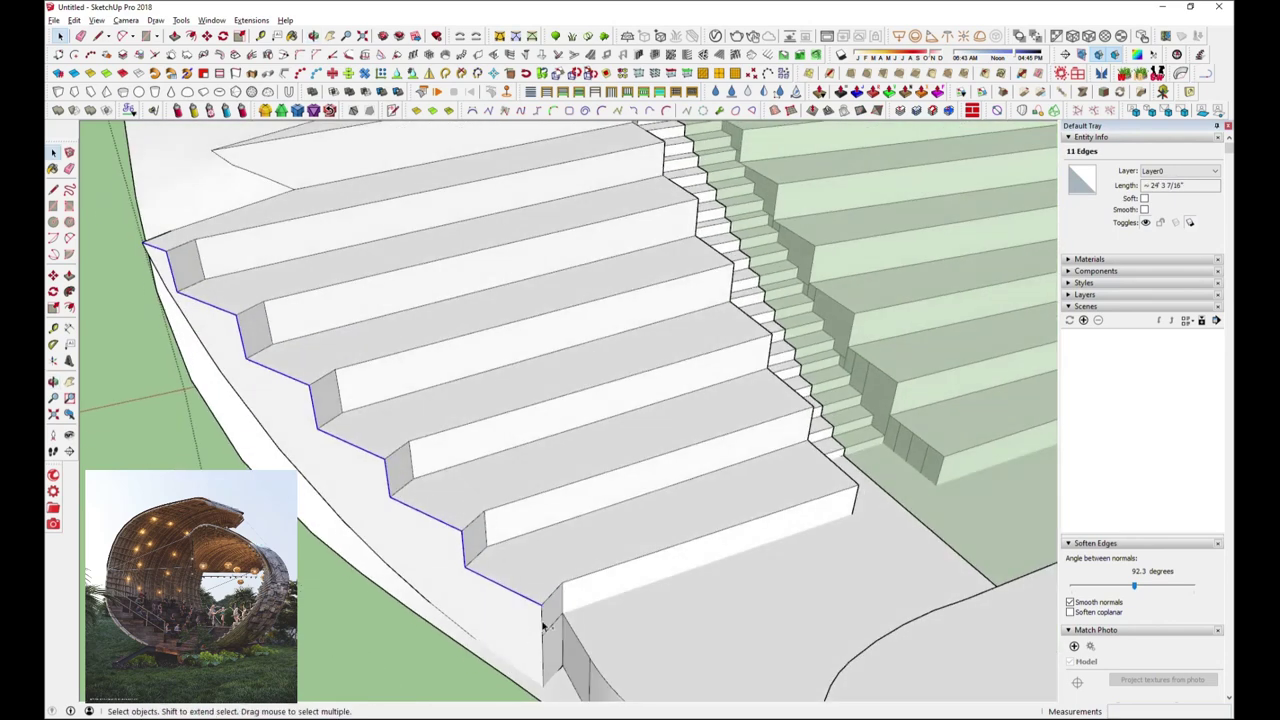
scroll(545, 600, up, 2)
key(m)
click(530, 598)
key(ctrl)
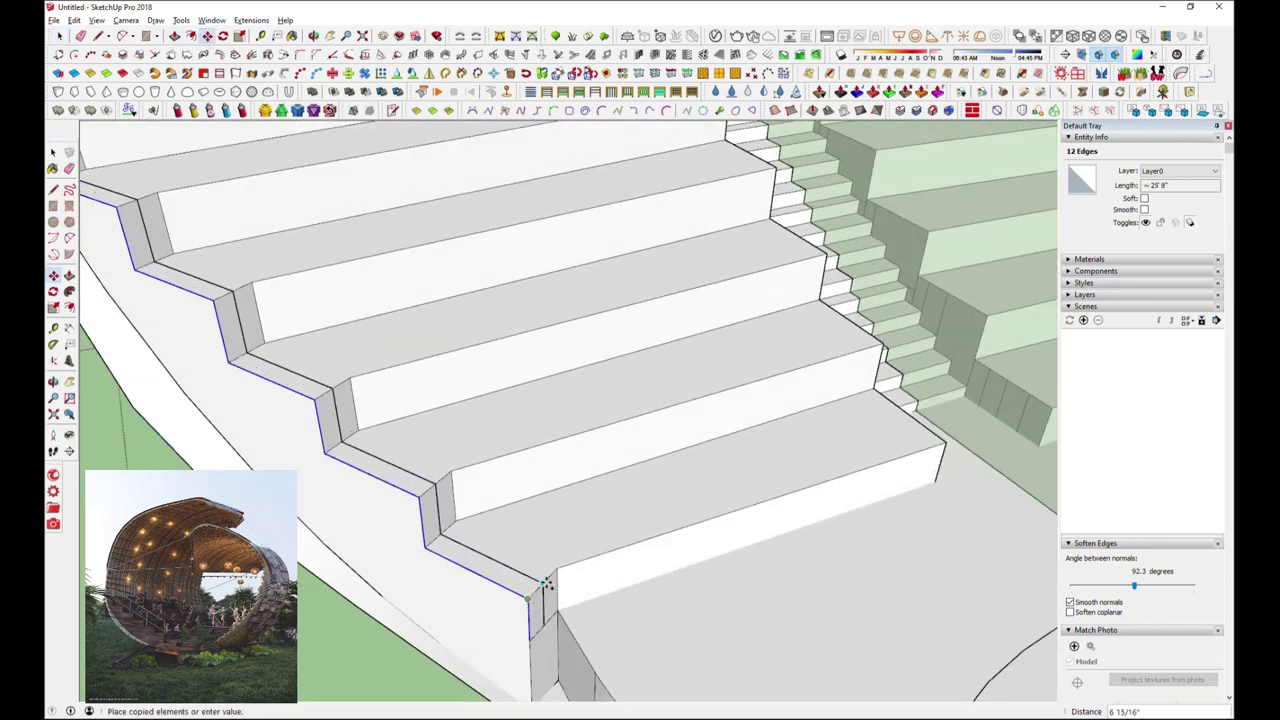
Pull the narrow strip faces out 3 inches and push the risers back to form the stringer
click(172, 38)
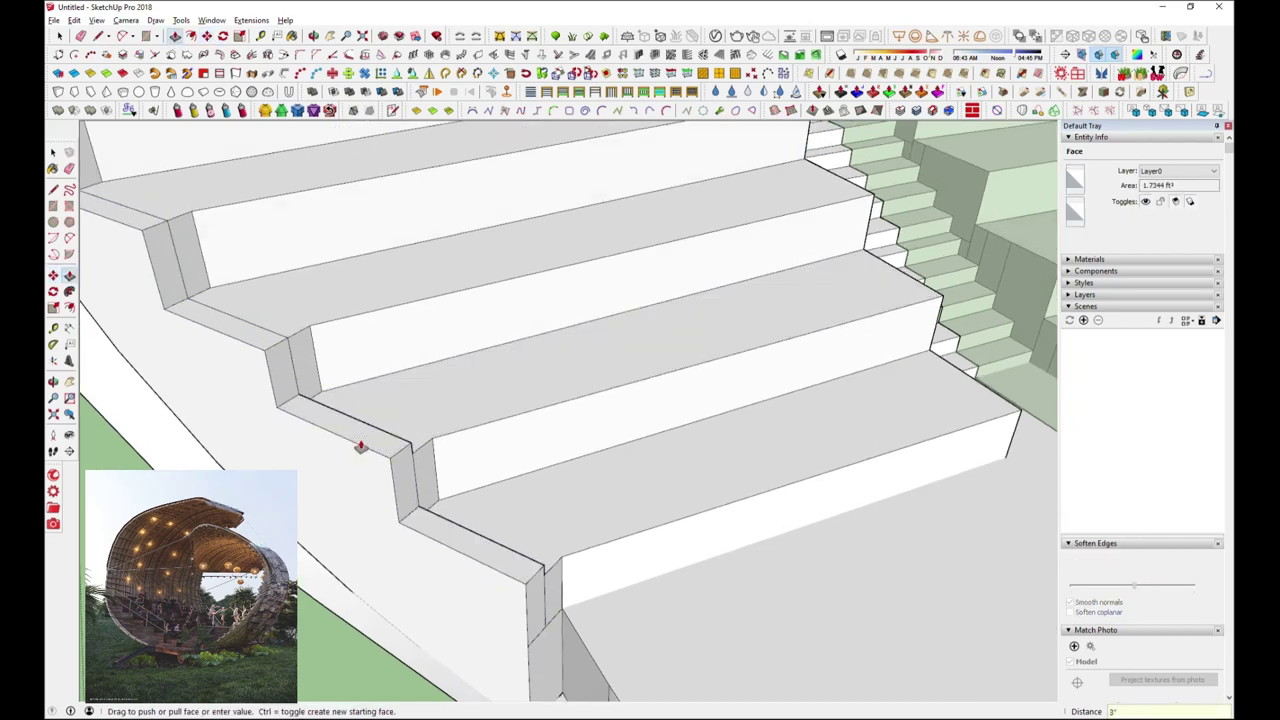
click(231, 321)
click(231, 321)
middle_drag(231, 321, 294, 330)
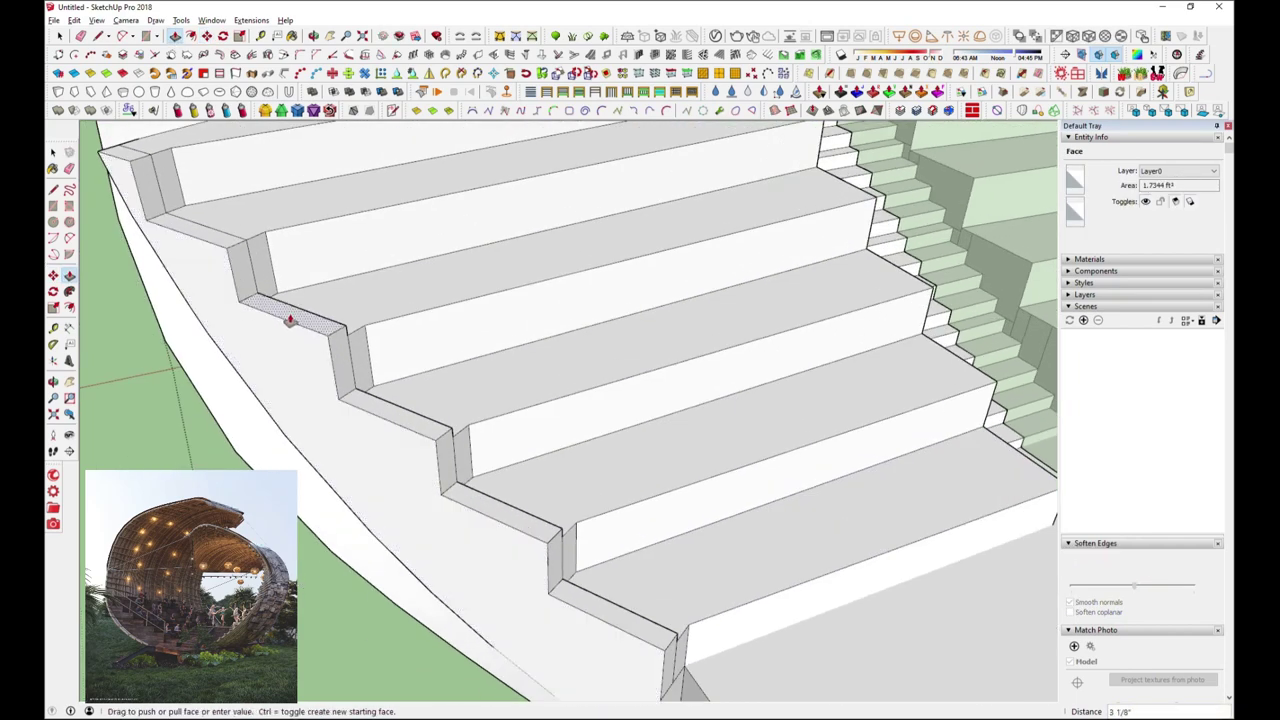
click(214, 229)
mouse_move(391, 369)
middle_down()
mouse_move(222, 270)
mouse_move(334, 266)
middle_up()
click(222, 270)
click(240, 274)
click(333, 268)
click(333, 268)
click(451, 371)
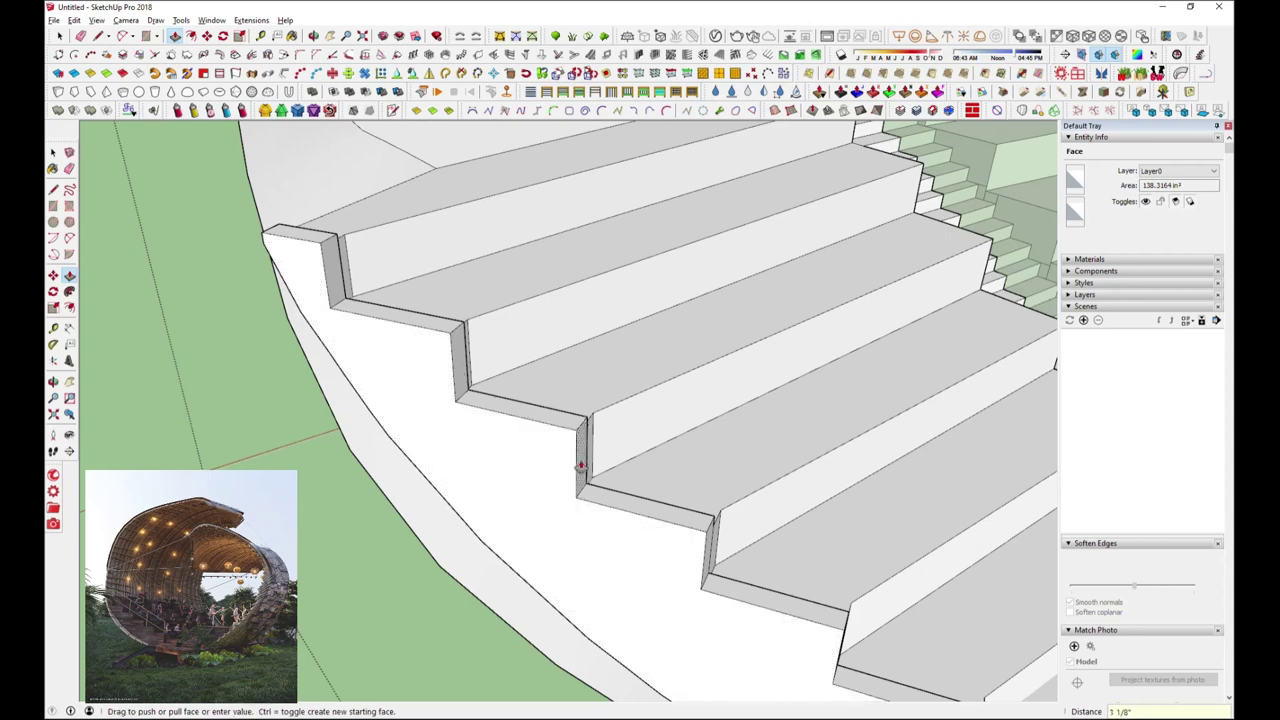
key(Return)
mouse_move(587, 467)
middle_down()
mouse_move(577, 394)
mouse_move(234, 329)
mouse_move(600, 440)
mouse_move(771, 608)
mouse_move(420, 506)
mouse_move(846, 529)
middle_up()
Orbit around the stair side wall and erase the stray edges on the riser
click(81, 36)
scroll(614, 414, up, 3)
scroll(608, 537, up, 2)
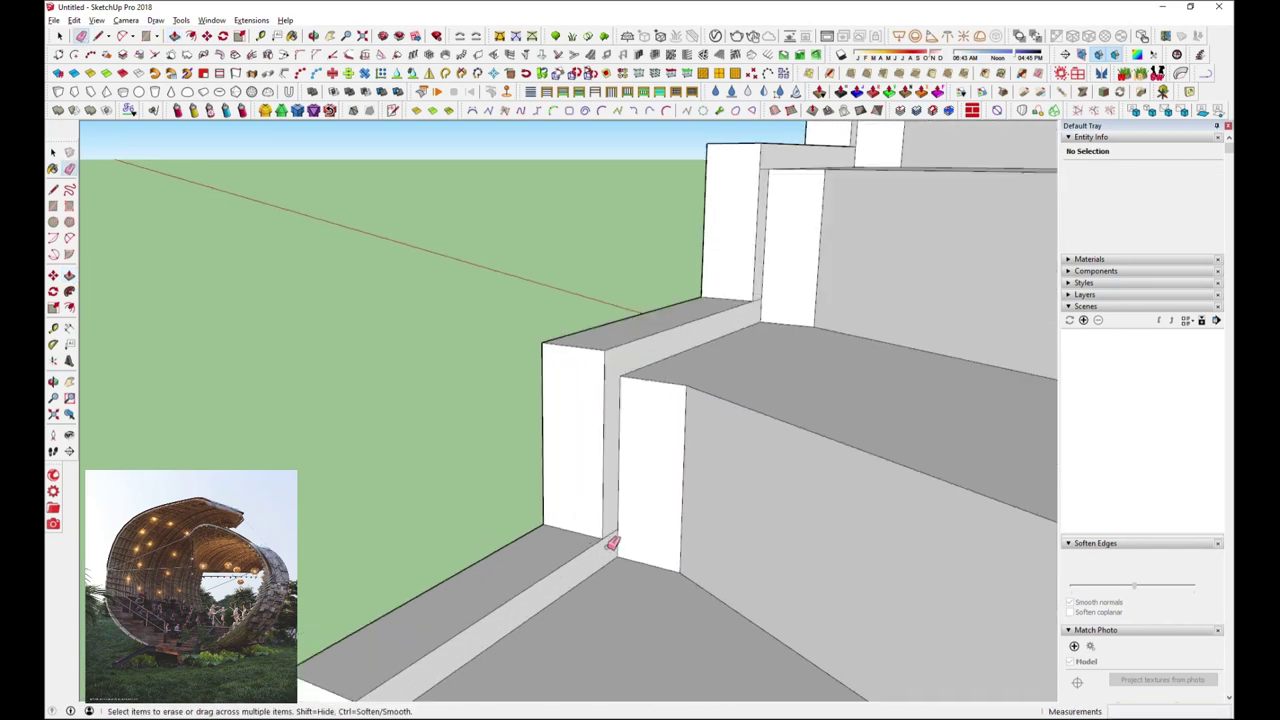
scroll(760, 296, up, 3)
scroll(355, 482, down, 4)
mouse_move(355, 482)
middle_down()
mouse_move(491, 329)
mouse_move(609, 289)
mouse_move(431, 459)
middle_up()
scroll(500, 309, up, 2)
scroll(680, 251, up, 2)
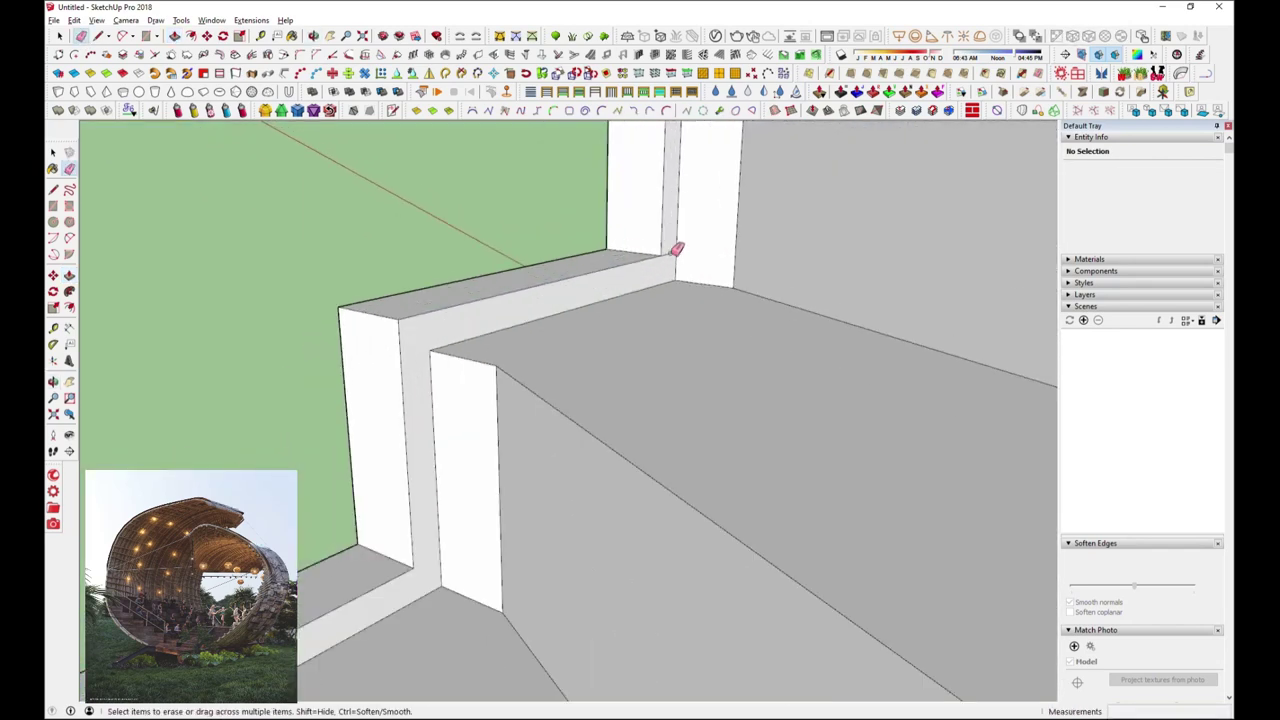
scroll(517, 360, down, 3)
scroll(519, 312, up, 2)
scroll(709, 237, up, 2)
scroll(646, 237, down, 3)
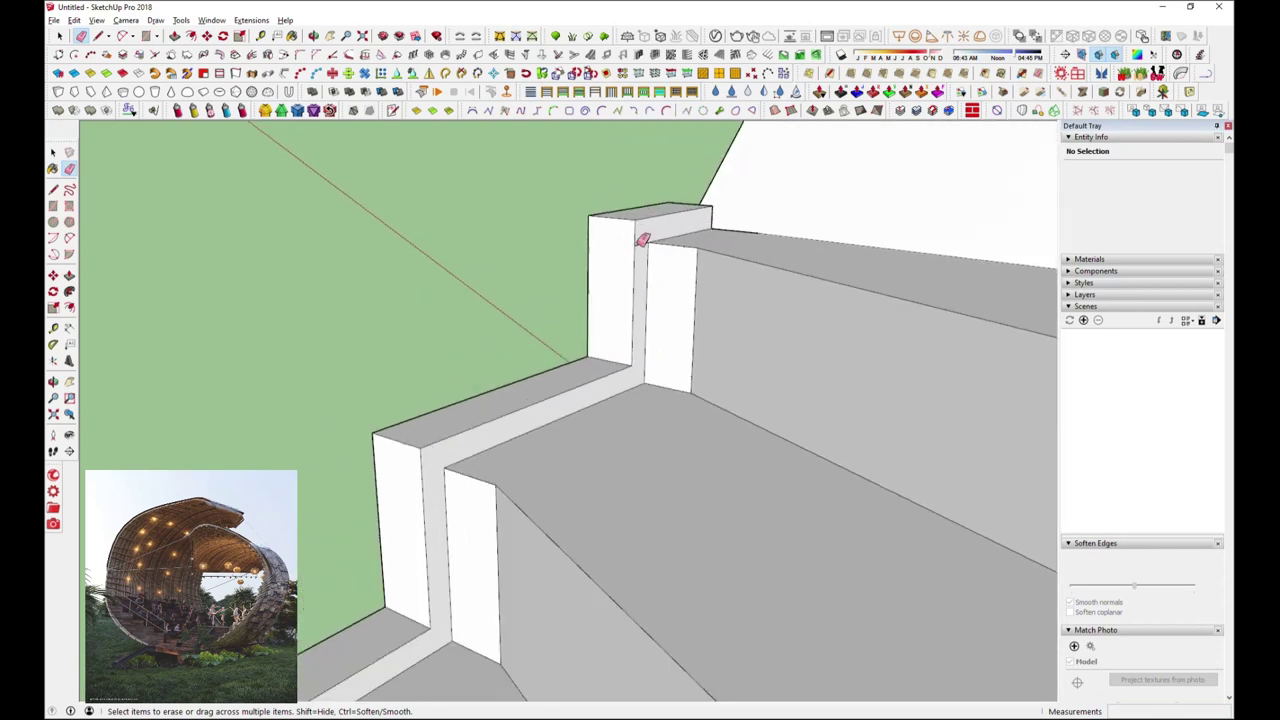
middle_drag(646, 237, 664, 289)
key(e)
scroll(417, 334, down, 3)
scroll(414, 349, down, 3)
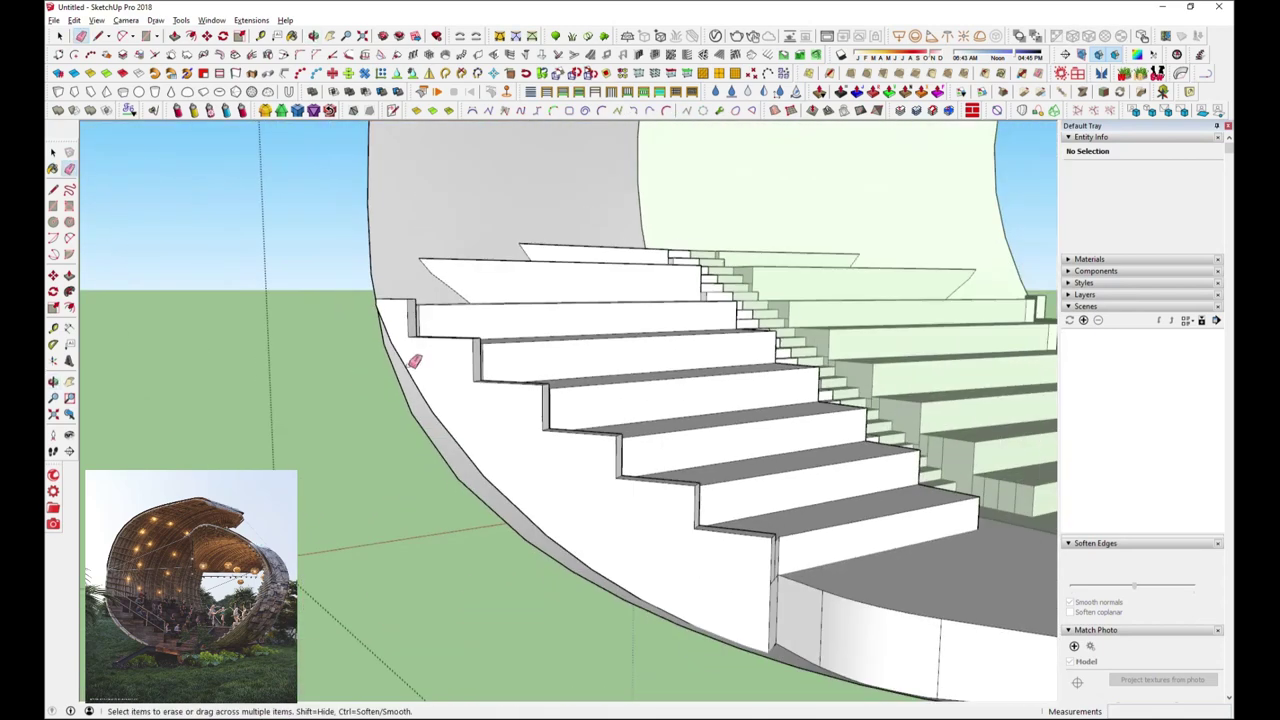
scroll(417, 360, down, 3)
scroll(440, 417, up, 1)
scroll(622, 464, up, 4)
scroll(529, 534, up, 2)
Draw diagonal guide lines along the step nosings of both stairs
click(566, 580)
scroll(450, 480, down, 5)
scroll(343, 380, up, 2)
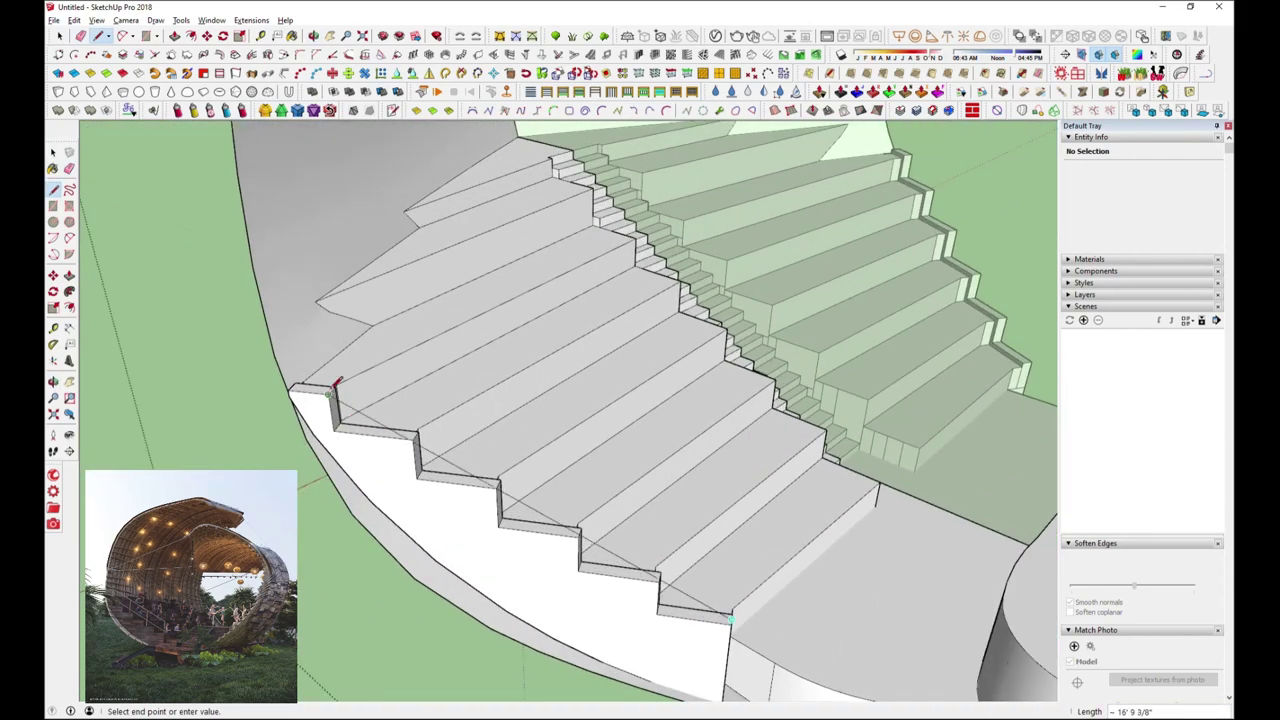
scroll(337, 386, up, 2)
scroll(337, 385, up, 2)
click(337, 386)
scroll(338, 385, down, 2)
middle_drag(330, 388, 332, 420)
scroll(330, 425, up, 2)
click(343, 430)
key(Escape)
scroll(343, 430, down, 3)
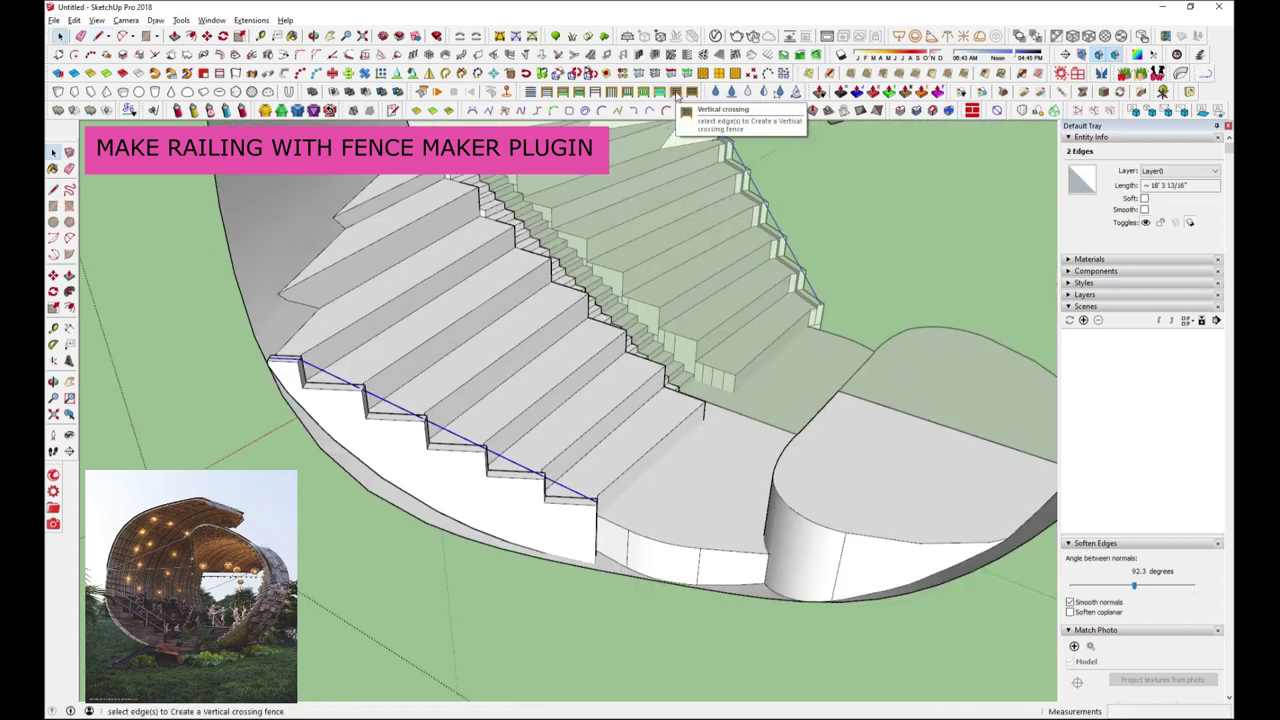
Generate a Fence Maker Vertical crossing railing of height 3 along the diagonal lines
click(676, 92)
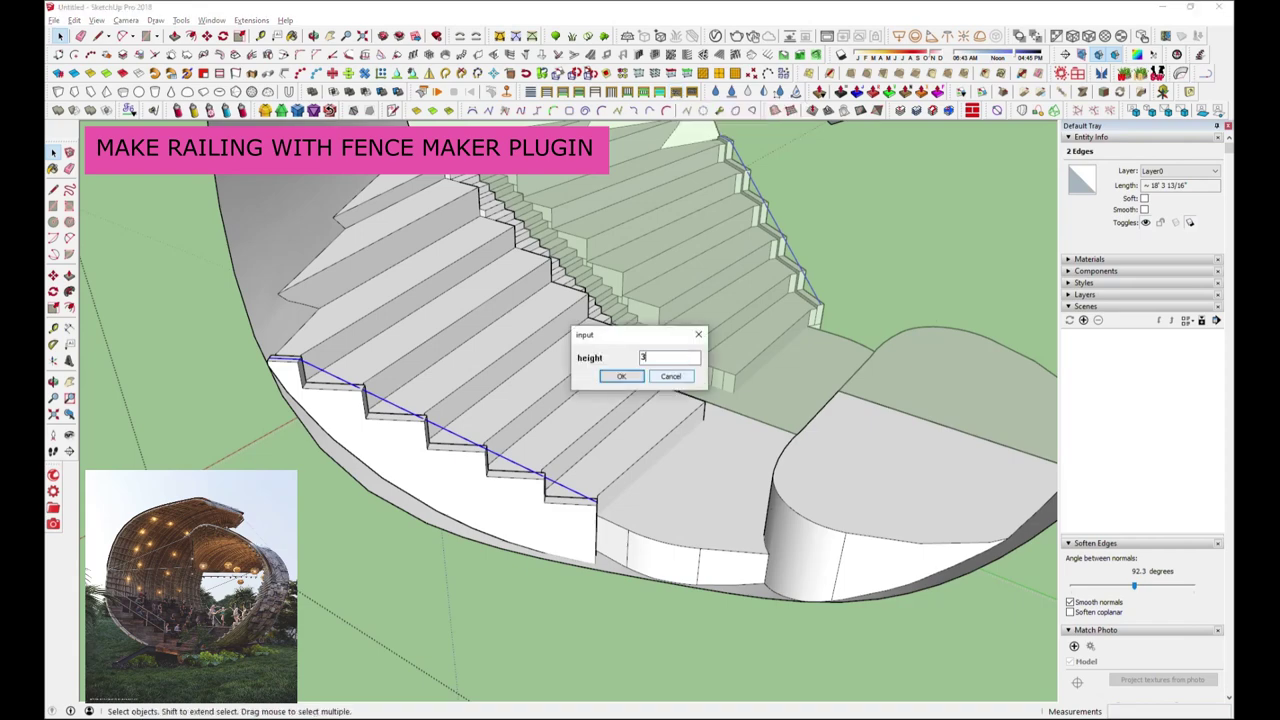
click(621, 376)
click(674, 394)
middle_drag(674, 394, 471, 461)
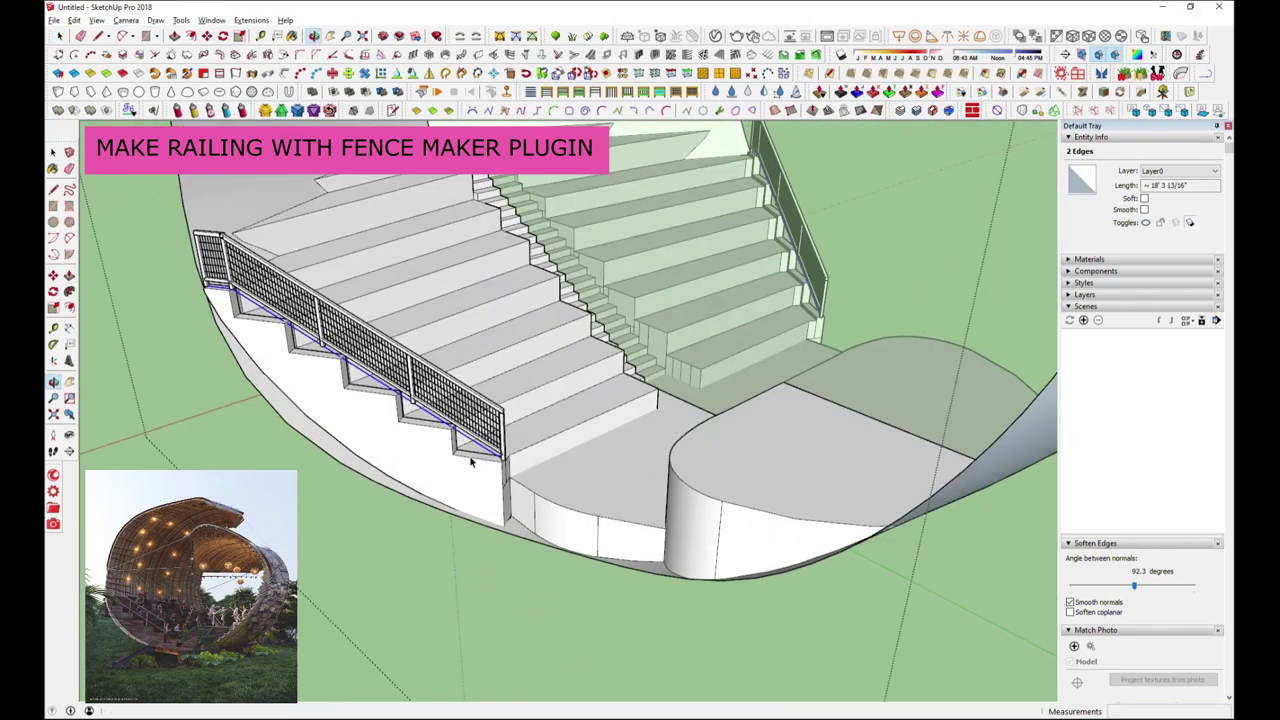
Show the rest of the model again and stretch a railing post down toward the step with Scale
scroll(471, 461, up, 5)
key(space)
click(437, 390)
scroll(437, 390, up, 2)
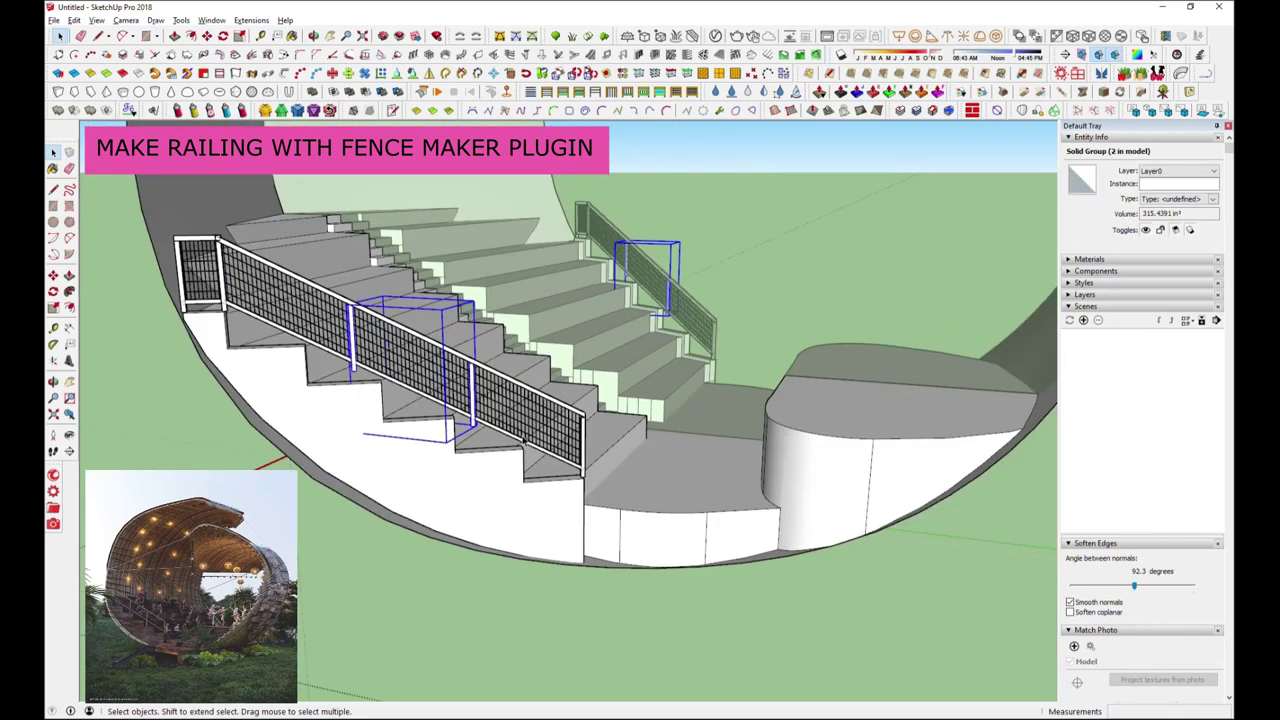
key(s)
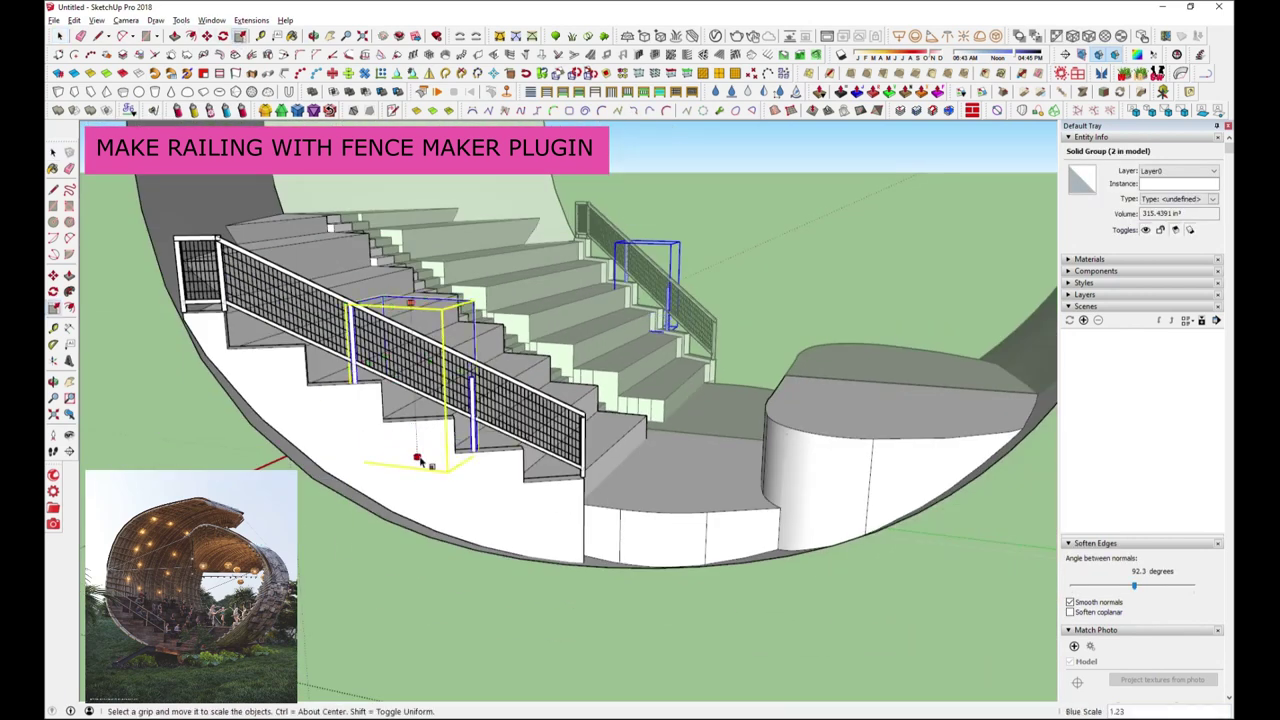
mouse_move(300, 300)
middle_down()
mouse_move(409, 297)
mouse_move(342, 483)
middle_up()
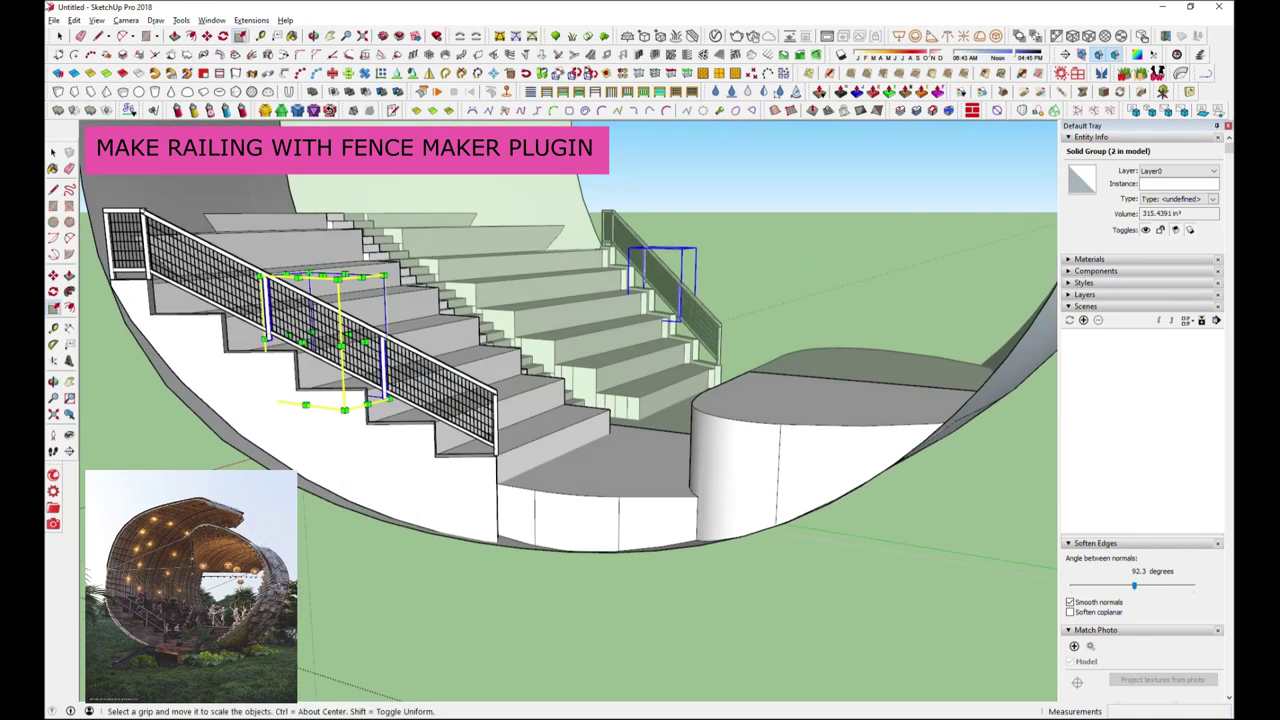
key(space)
scroll(378, 318, up, 3)
scroll(378, 318, up, 3)
click(96, 20)
mouse_move(133, 211)
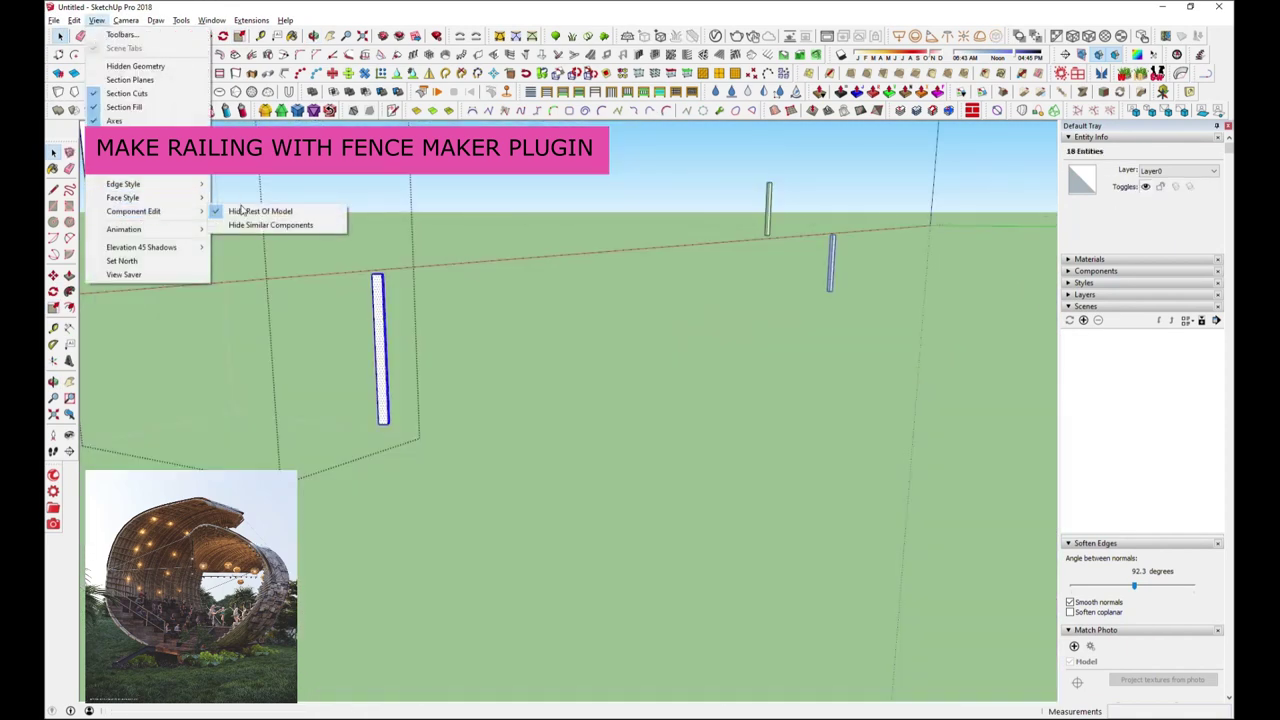
click(229, 209)
click(240, 37)
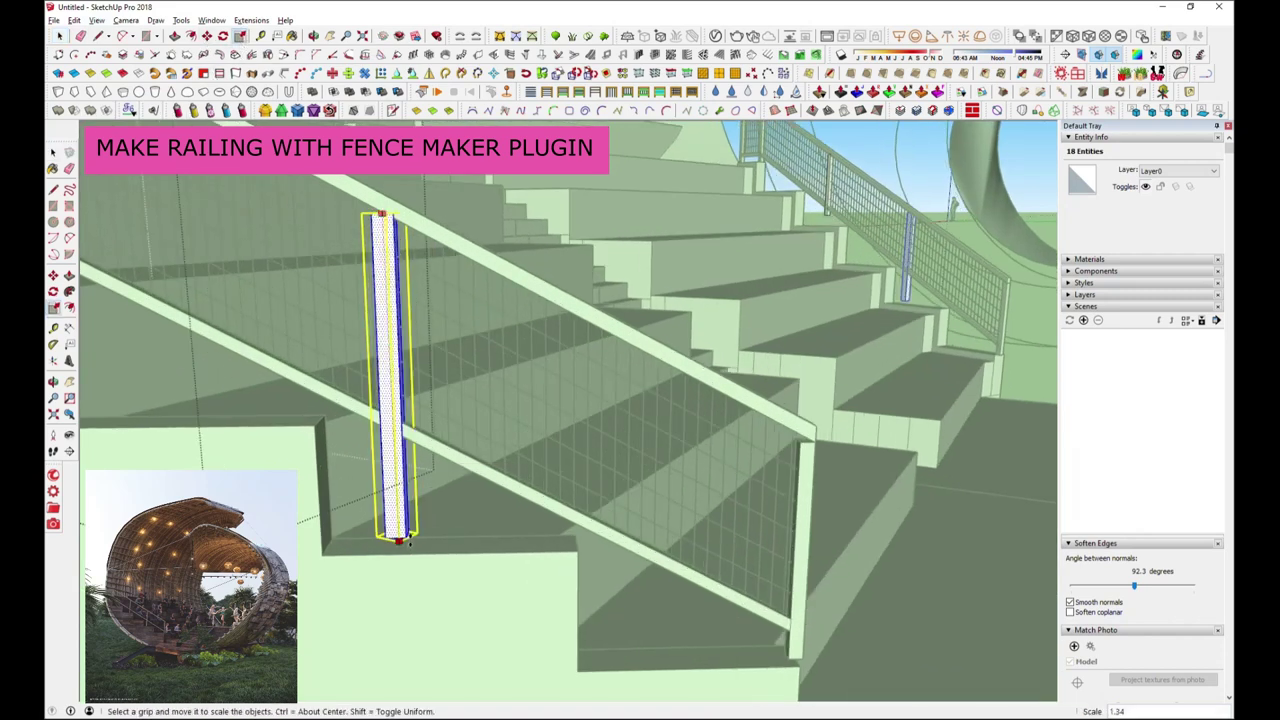
drag(393, 455, 418, 560)
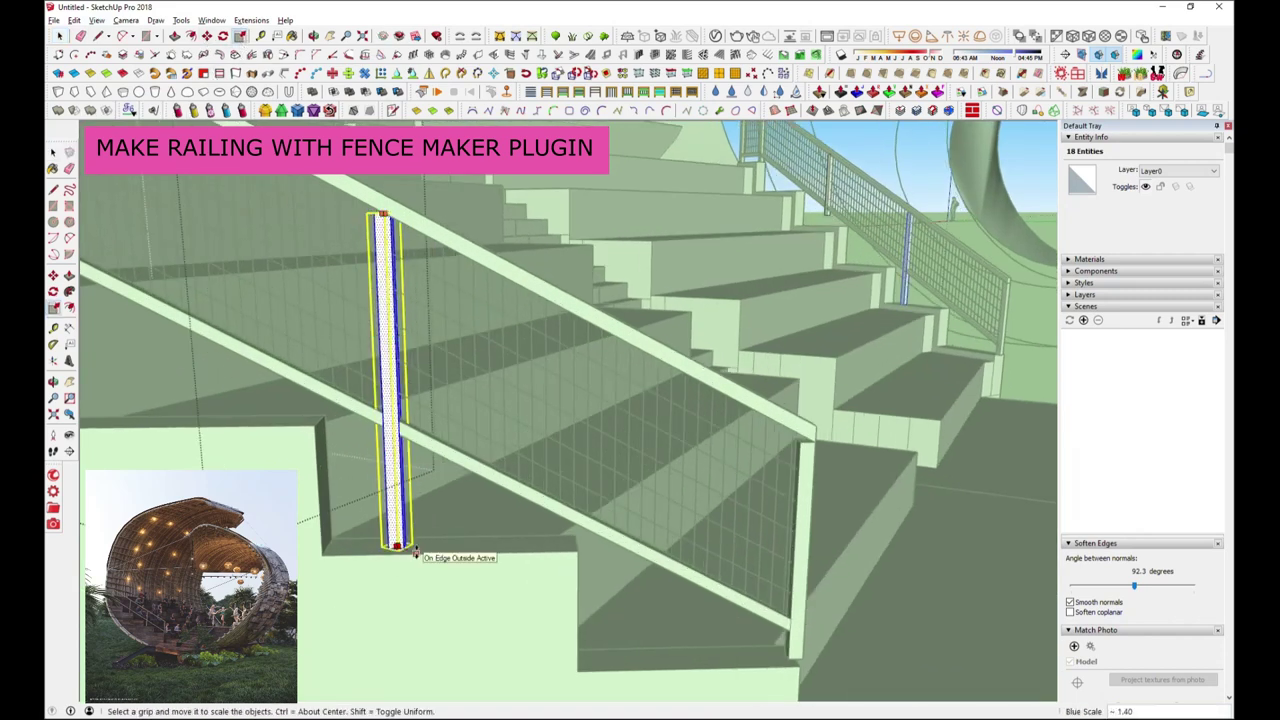
middle_drag(443, 334, 440, 360)
key(space)
Select the whole left railing post and scale it to fit the fence panel
triple_click(193, 280)
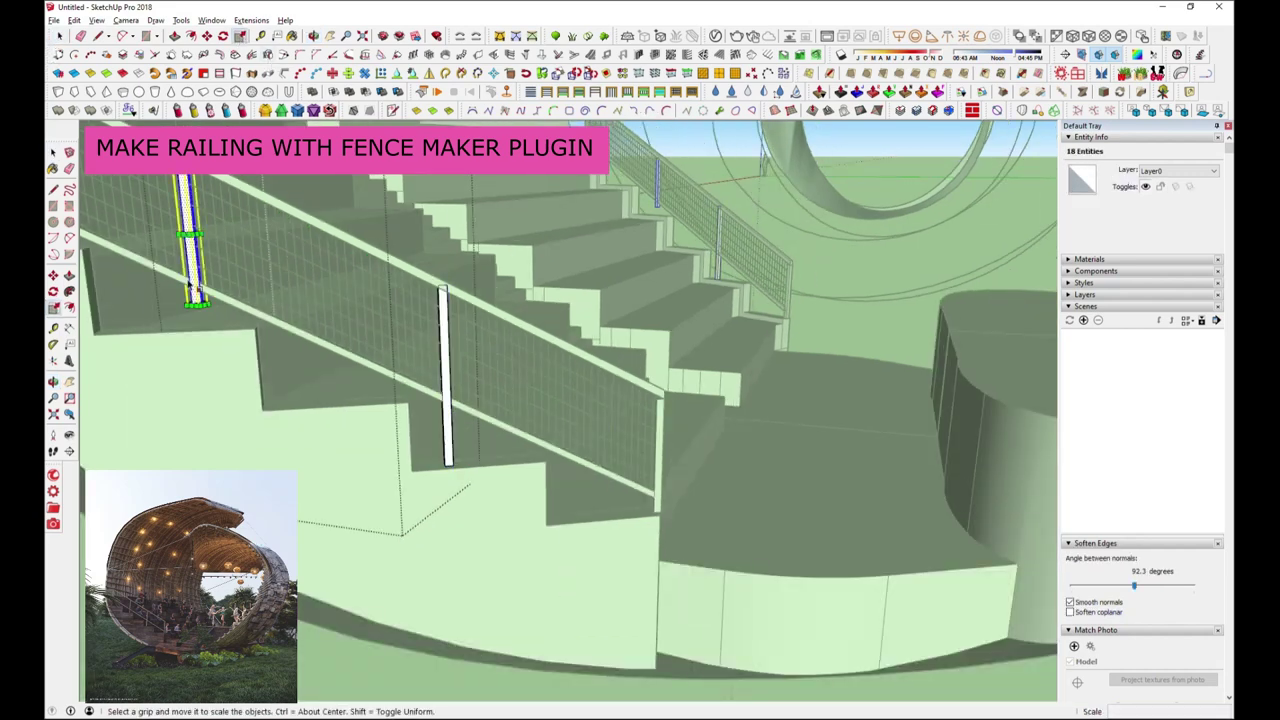
scroll(200, 295, up, 3)
key(s)
middle_drag(203, 307, 192, 303)
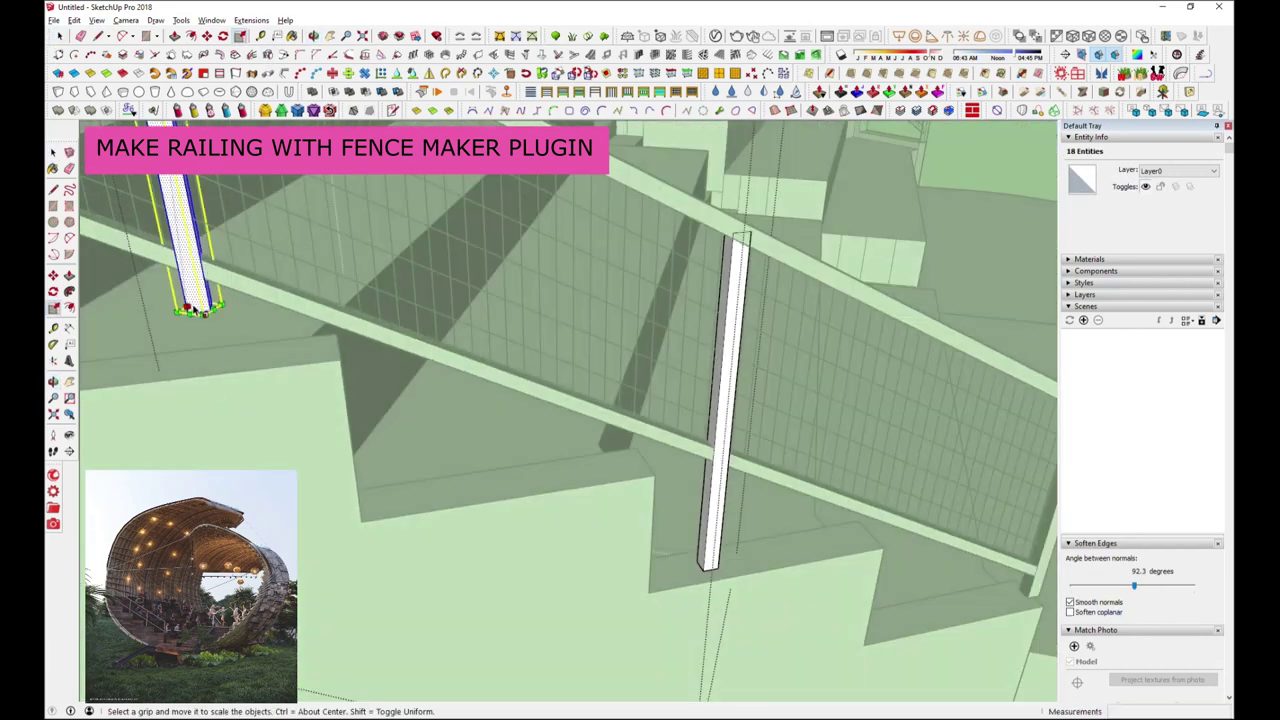
scroll(371, 434, down, 5)
middle_drag(371, 434, 406, 351)
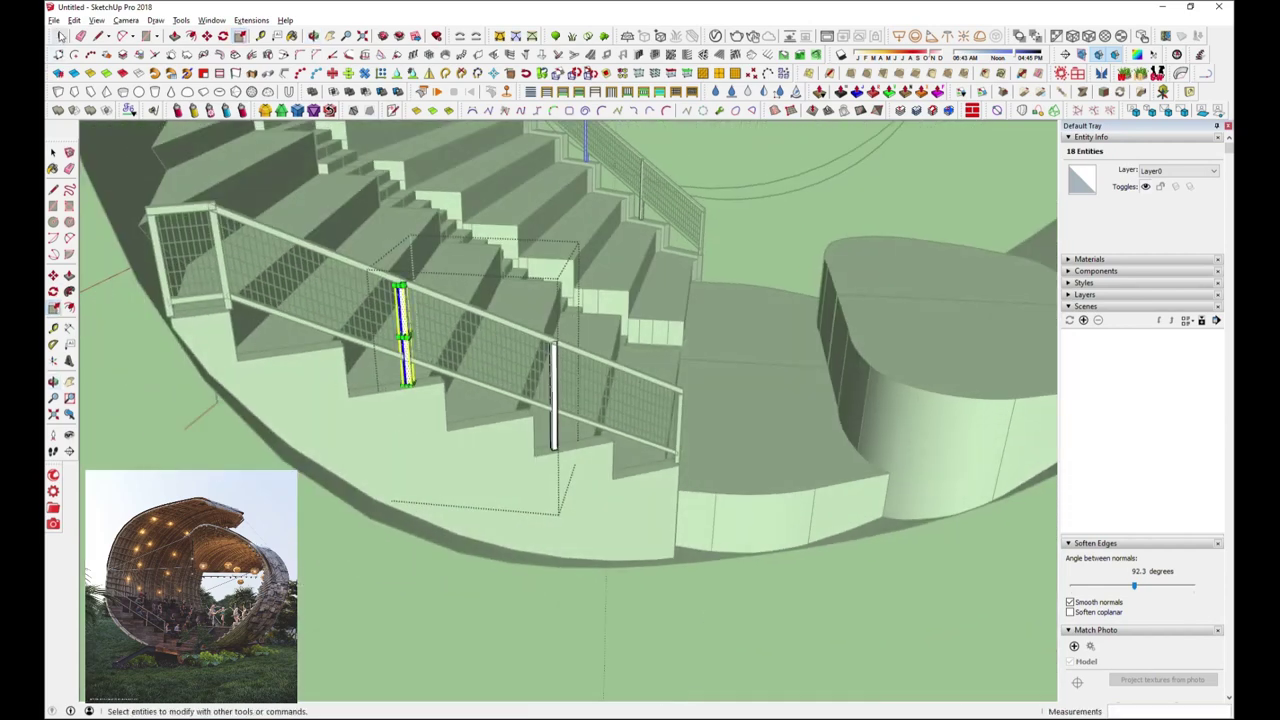
key(space)
scroll(261, 318, up, 5)
click(306, 452)
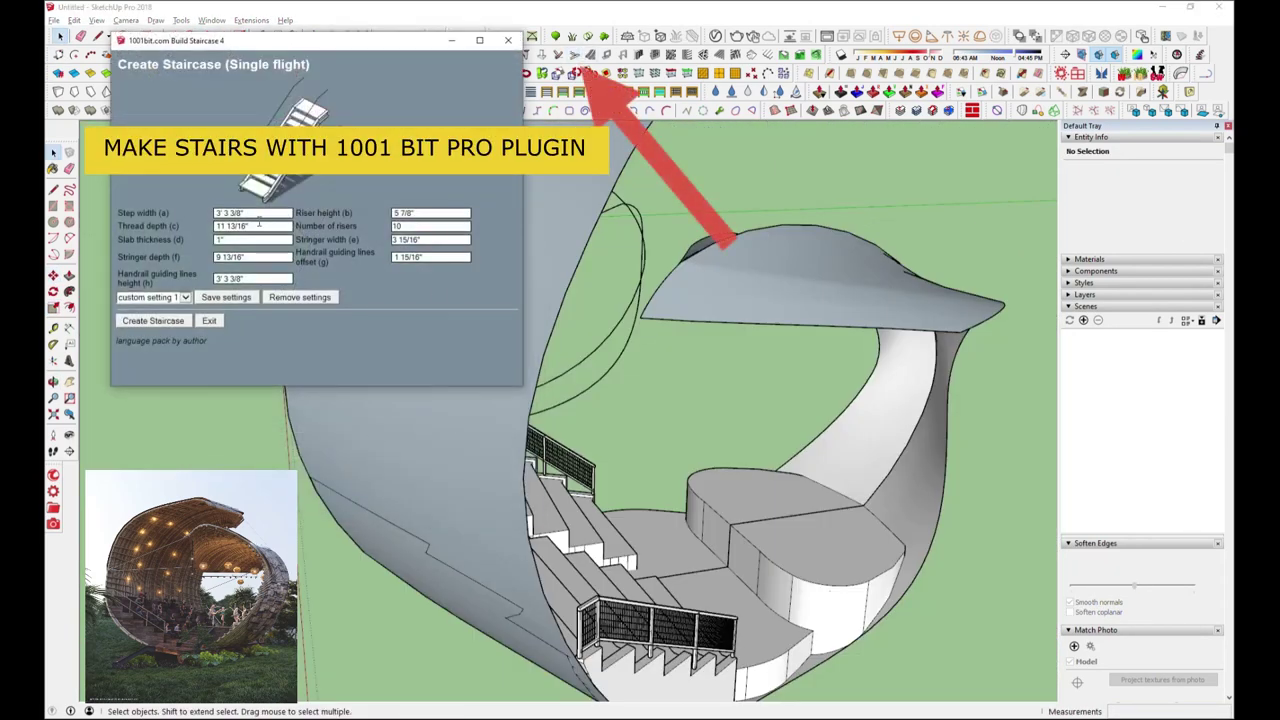
Create a single-flight staircase with 5' step width and rotate it toward the platform
text(5')
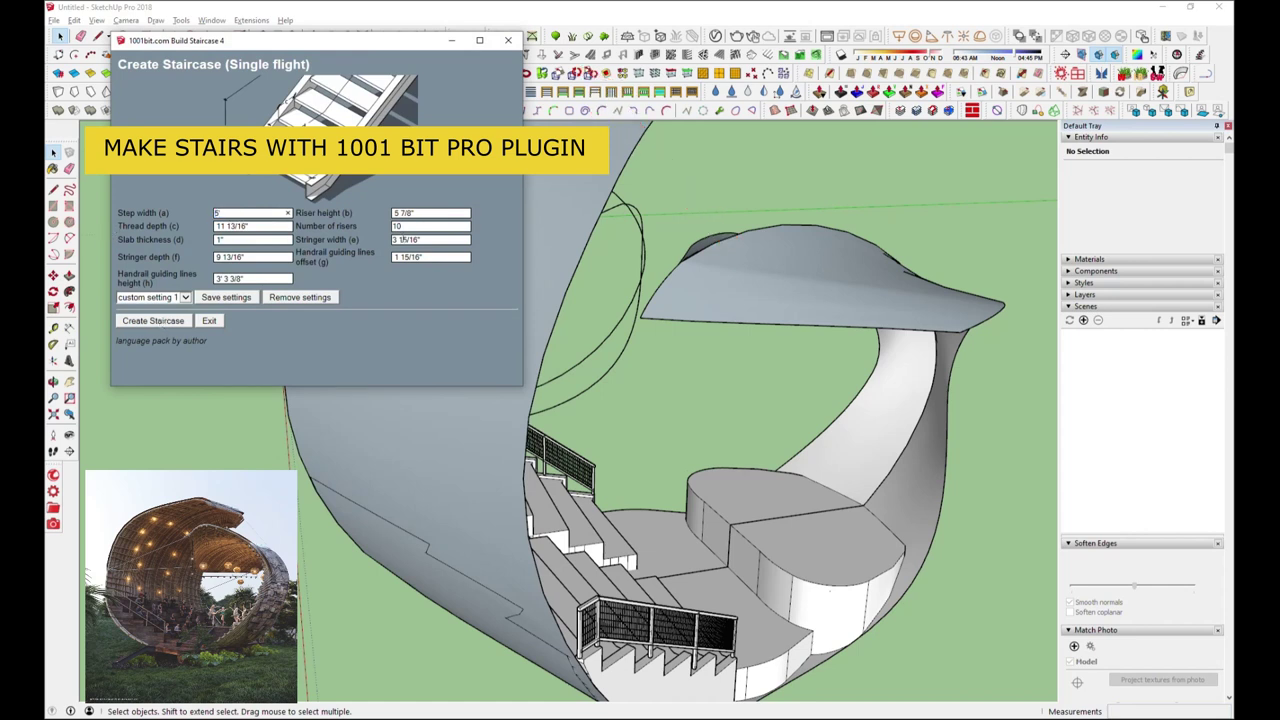
text(6)
click(209, 320)
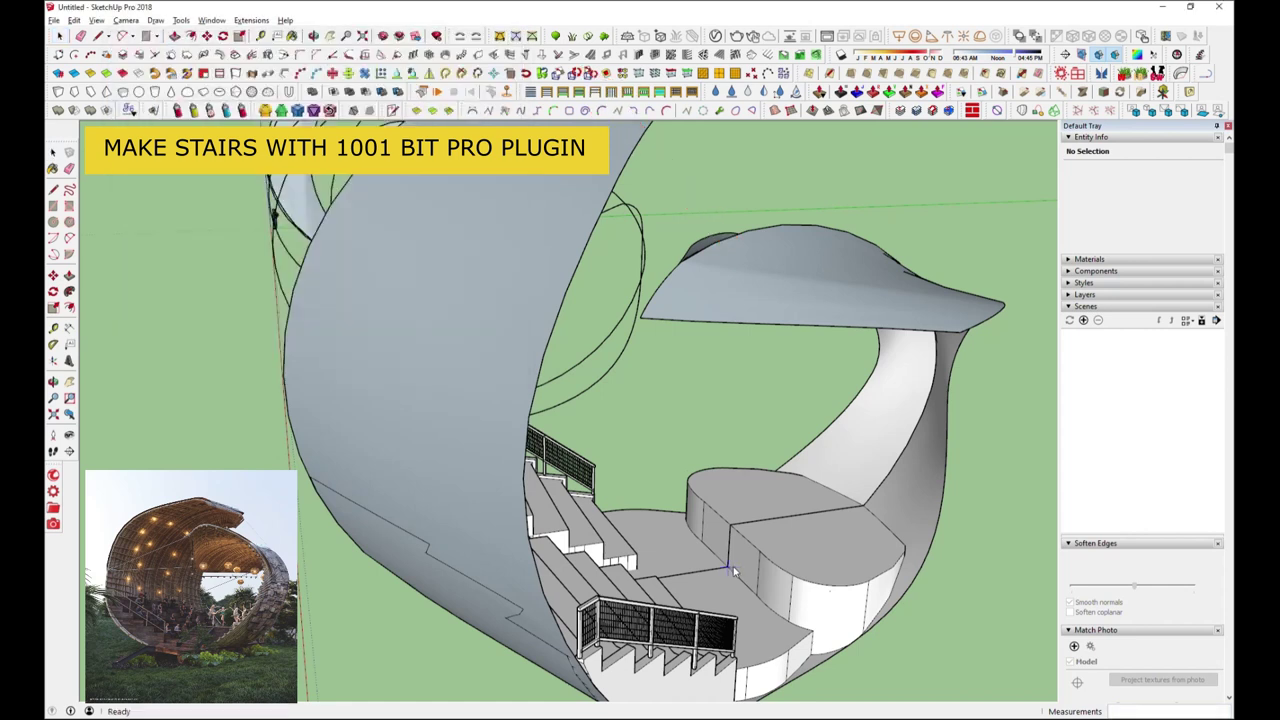
click(760, 578)
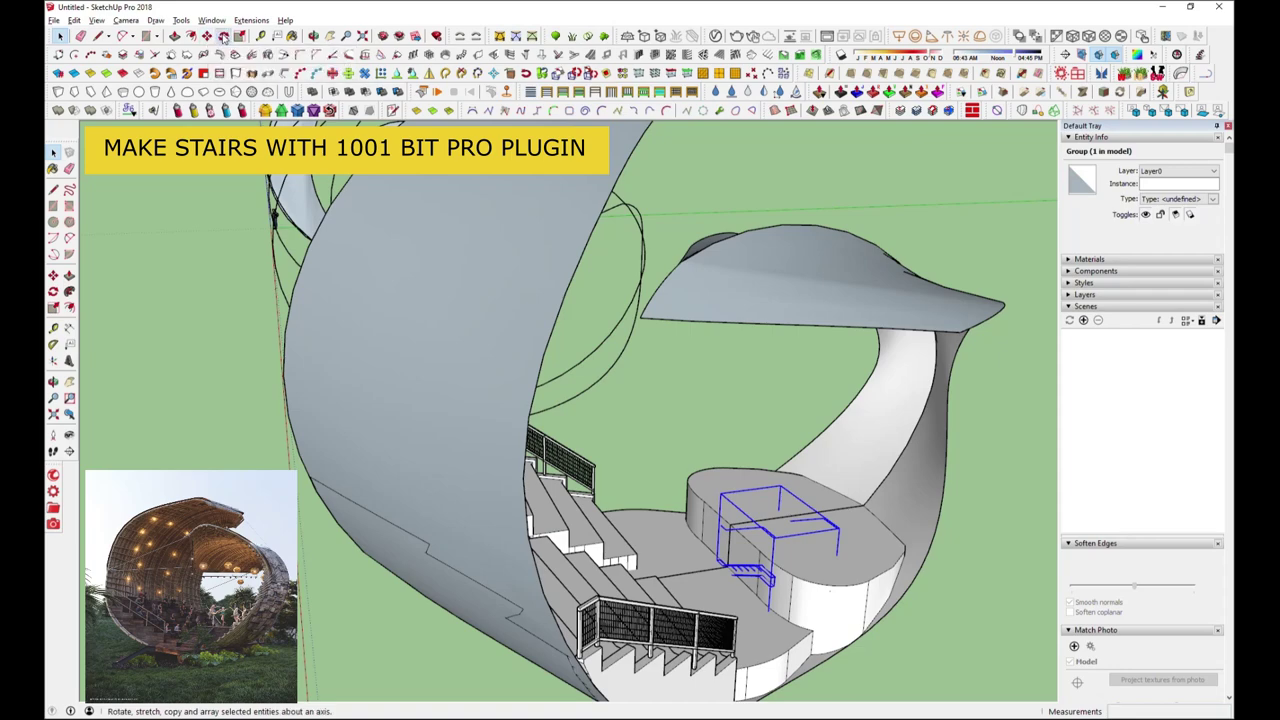
click(224, 36)
click(762, 583)
click(800, 575)
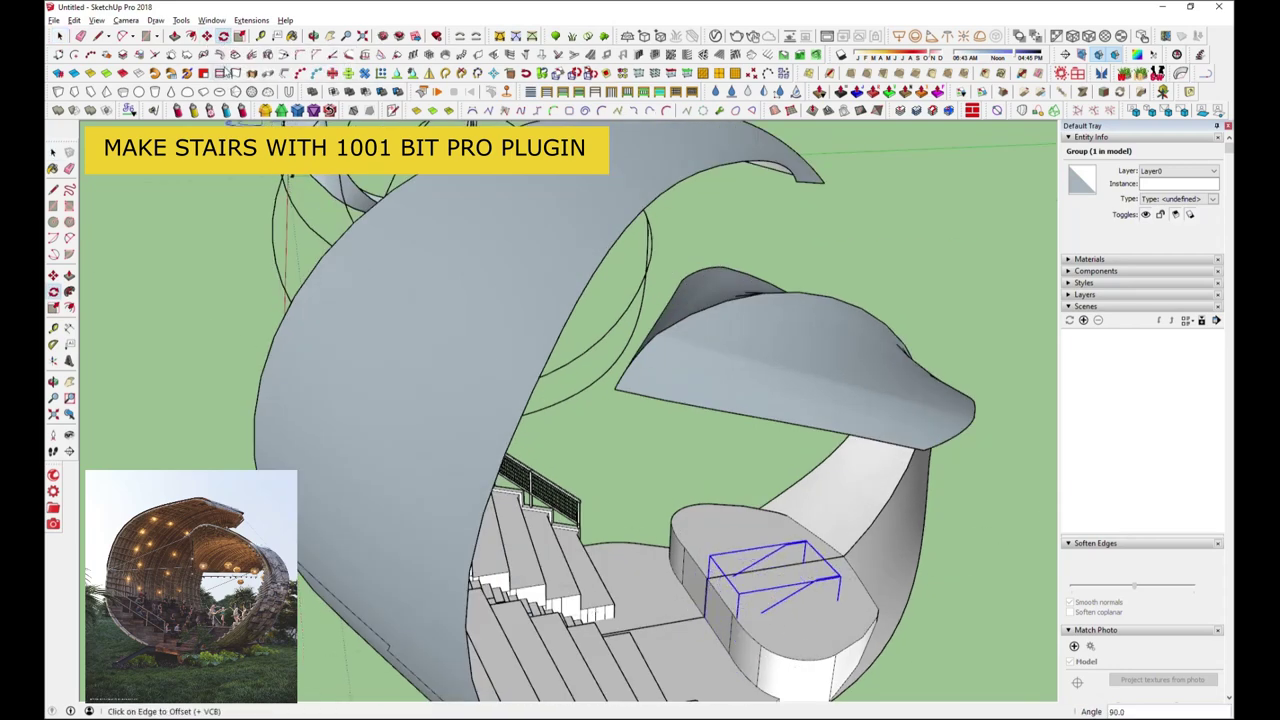
Move and rotate the staircase against the front of the round platform, then check its placement
click(829, 574)
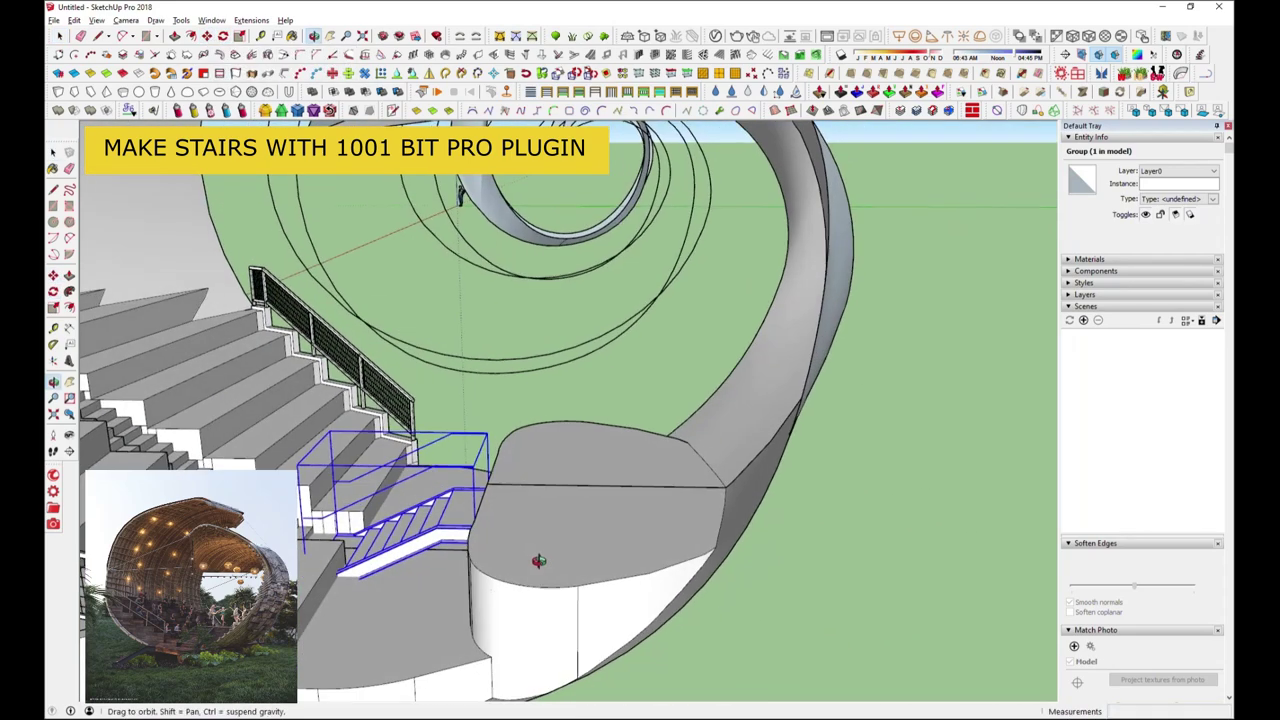
middle_drag(534, 554, 596, 557)
click(596, 557)
click(690, 560)
key(q)
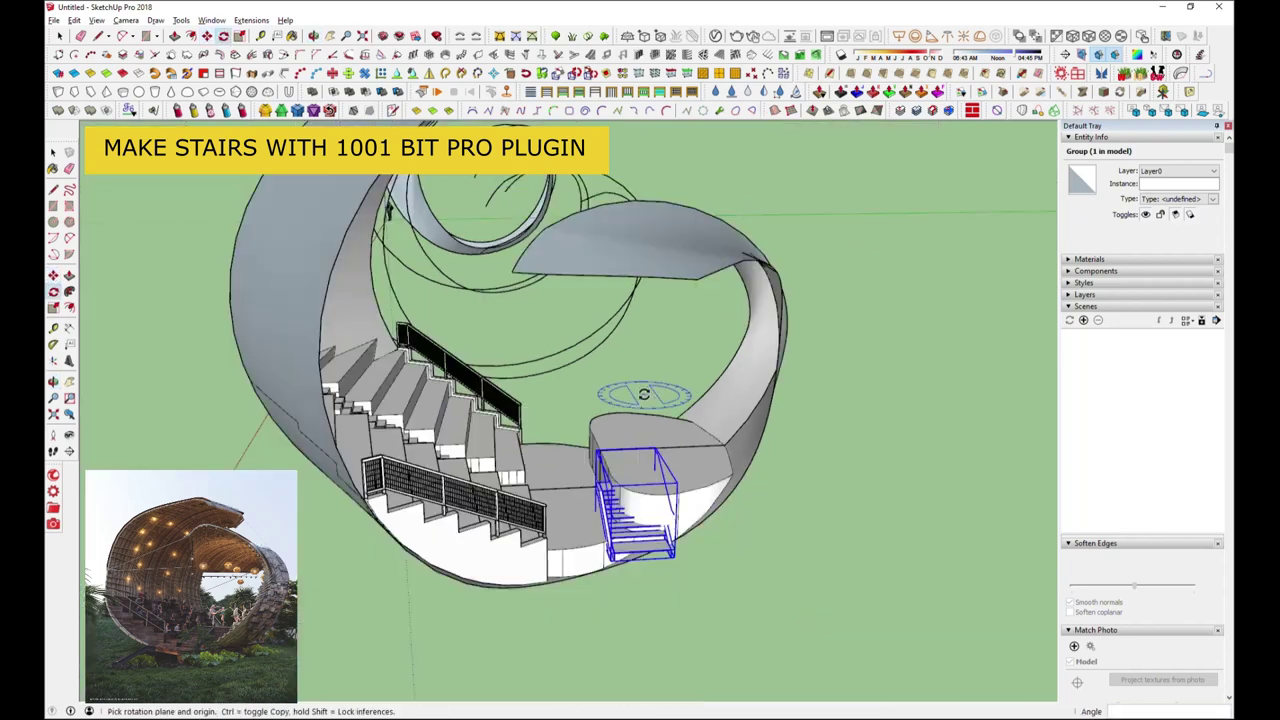
middle_drag(626, 558, 700, 551)
scroll(610, 371, up, 3)
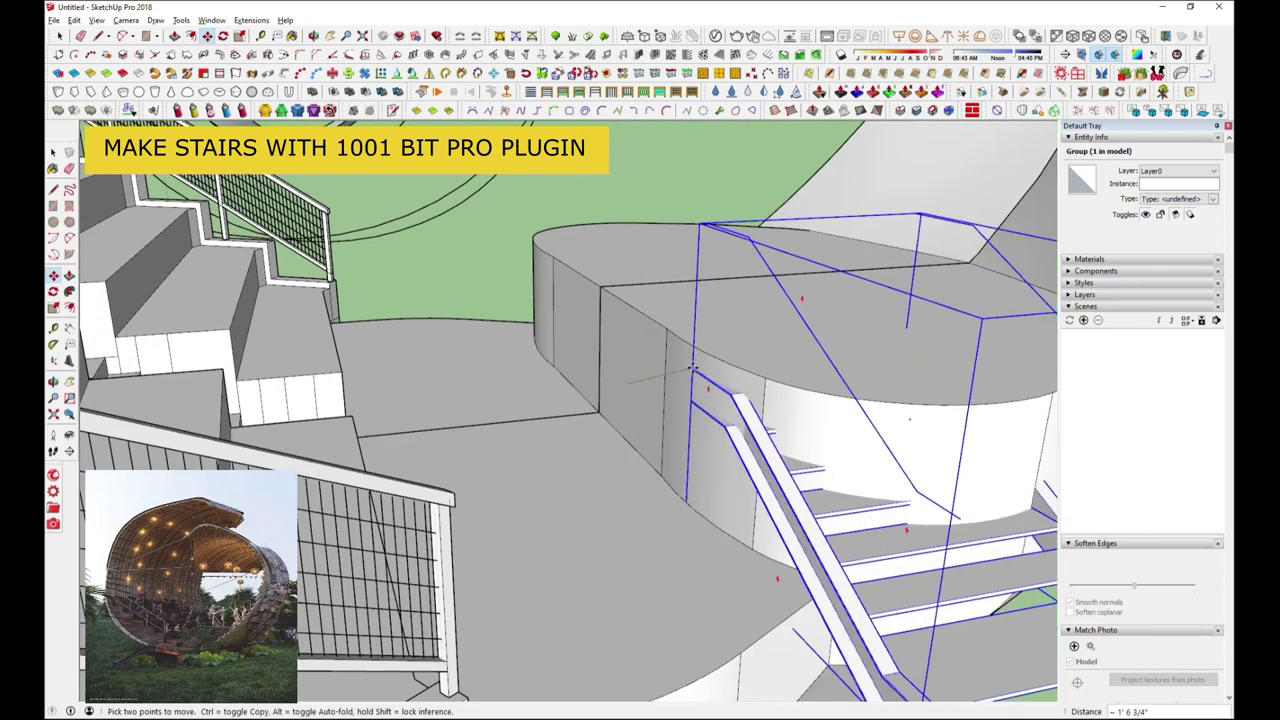
mouse_move(700, 345)
middle_down()
mouse_move(763, 279)
mouse_move(563, 374)
mouse_move(749, 420)
mouse_move(734, 449)
mouse_move(733, 368)
mouse_move(757, 371)
mouse_move(591, 226)
mouse_move(595, 449)
mouse_move(835, 488)
mouse_move(248, 230)
middle_up()
click(590, 330)
scroll(835, 488, down, 5)
scroll(760, 600, up, 2)
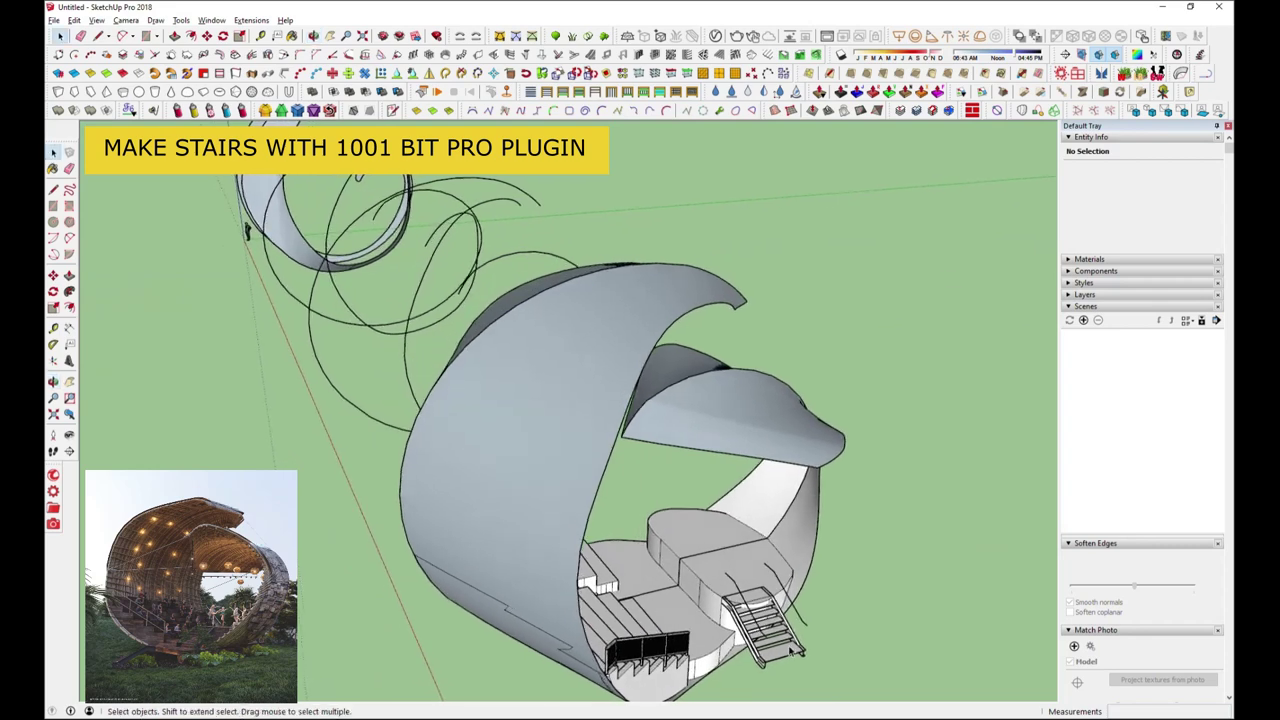
scroll(760, 580, up, 5)
scroll(766, 543, up, 5)
Draw a line across the platform's front to split off a narrow strip
click(545, 530)
key(l)
scroll(571, 614, up, 3)
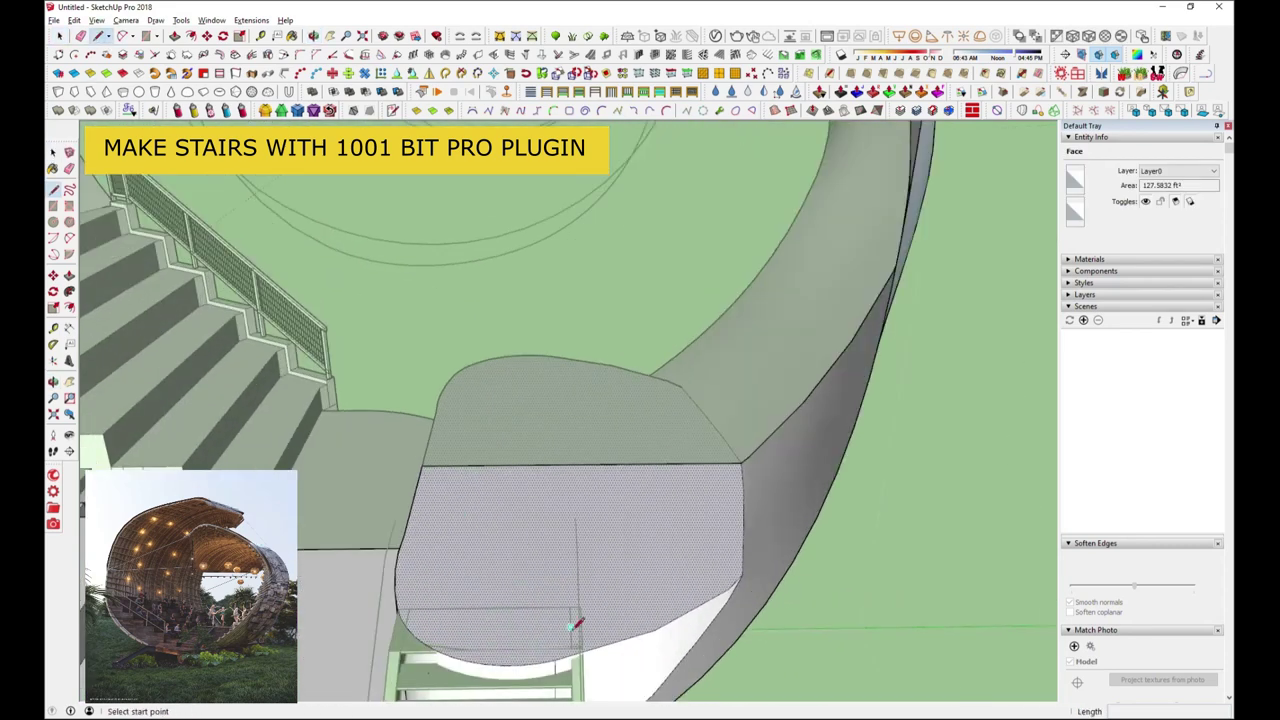
scroll(686, 609, up, 3)
scroll(714, 609, up, 3)
click(687, 617)
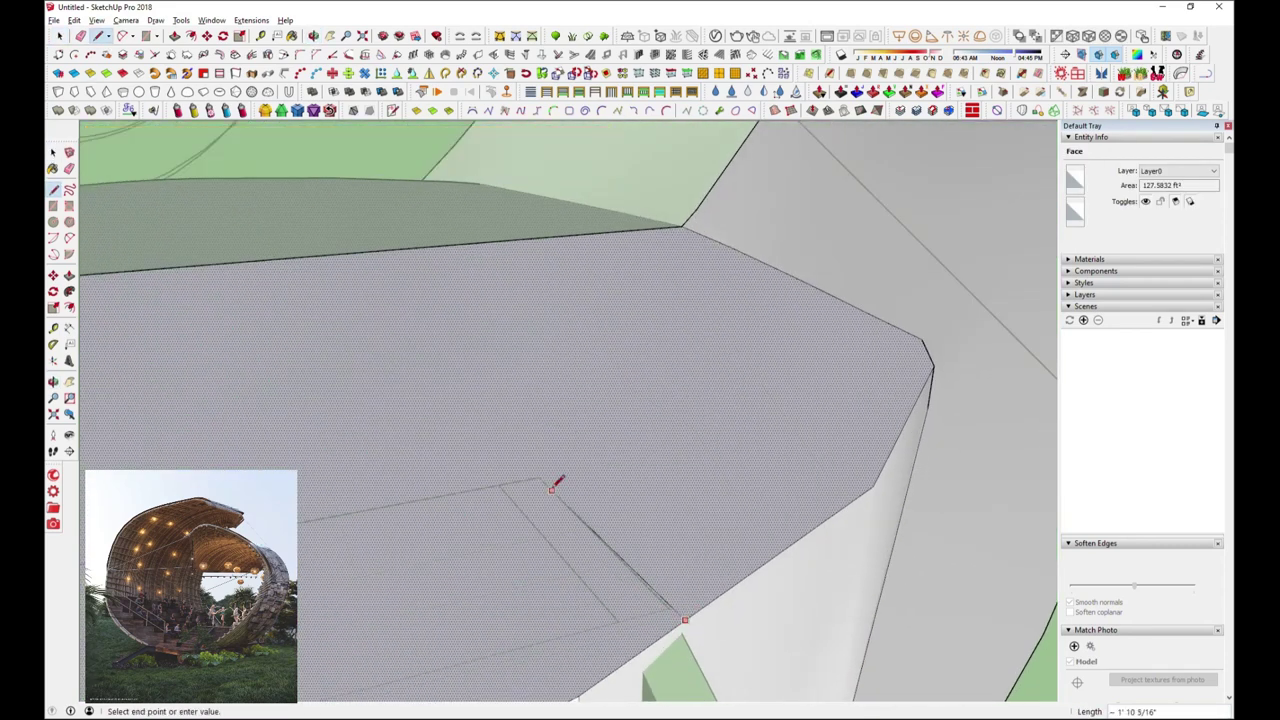
scroll(689, 471, down, 4)
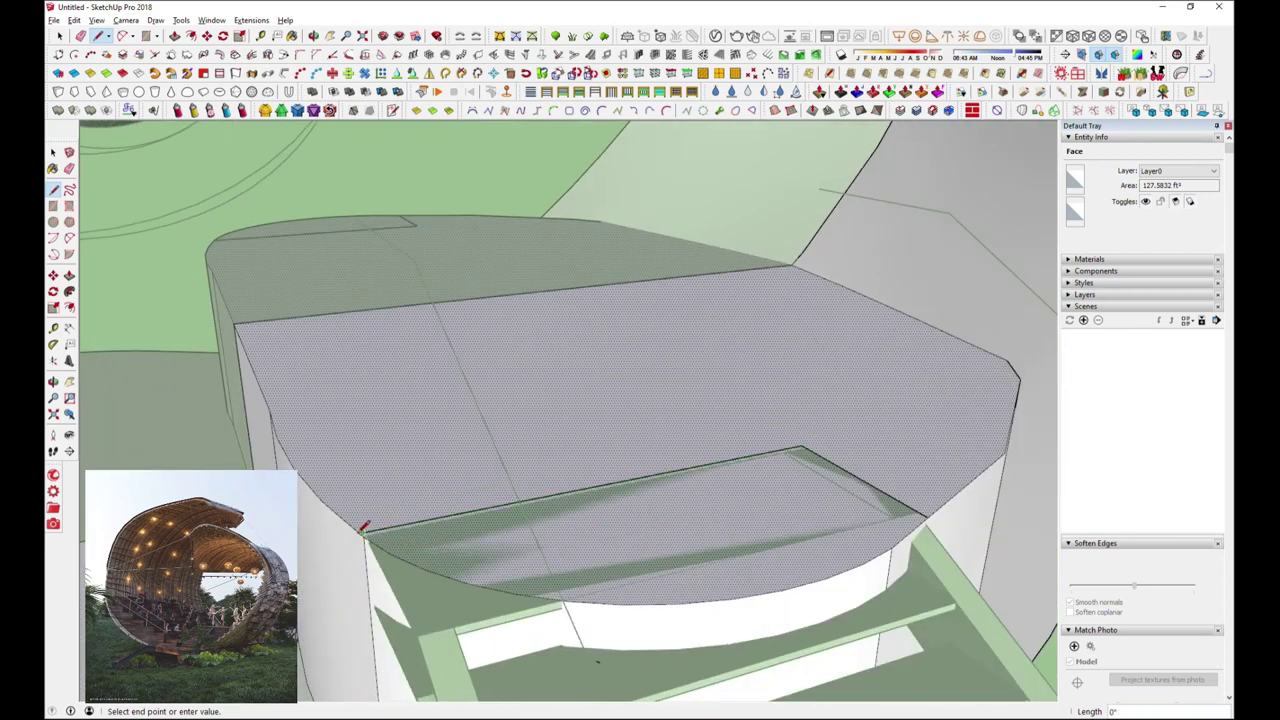
click(363, 527)
Push the front strip down about 9 13/16" to meet the staircase's top step
key(p)
middle_drag(329, 528, 606, 414)
click(606, 414)
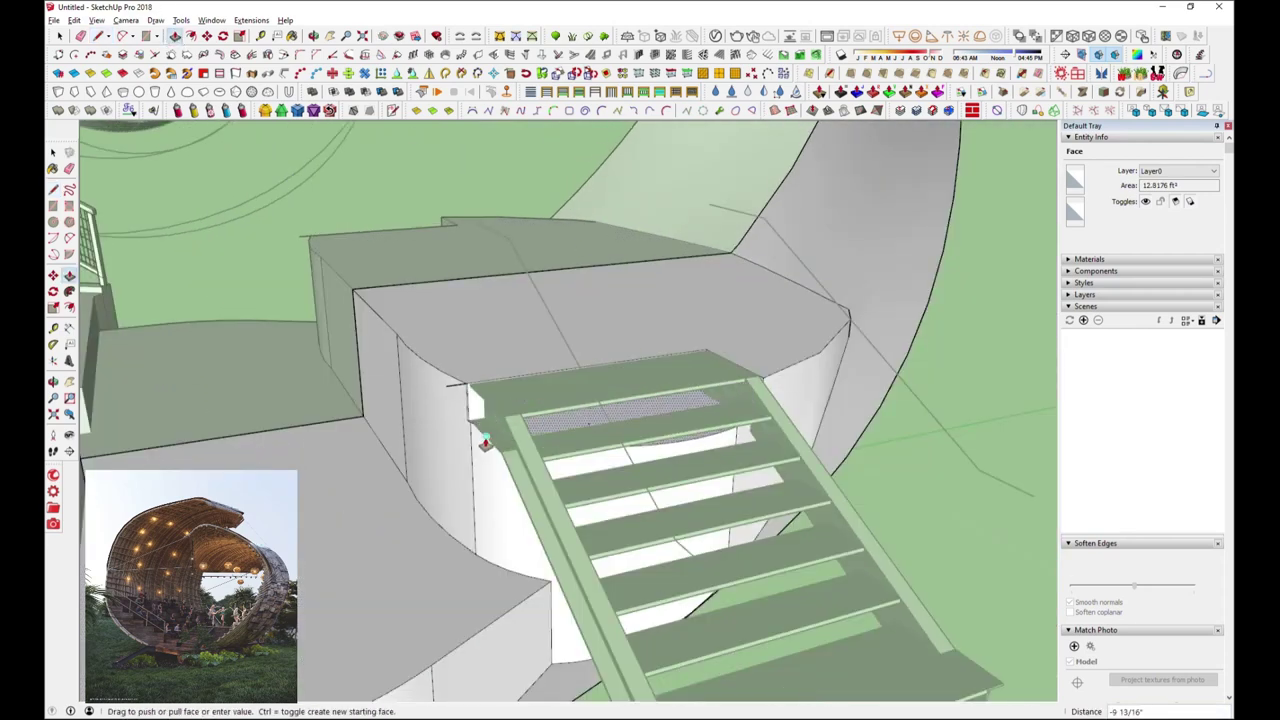
click(484, 443)
middle_drag(484, 443, 640, 420)
key(space)
click(700, 500)
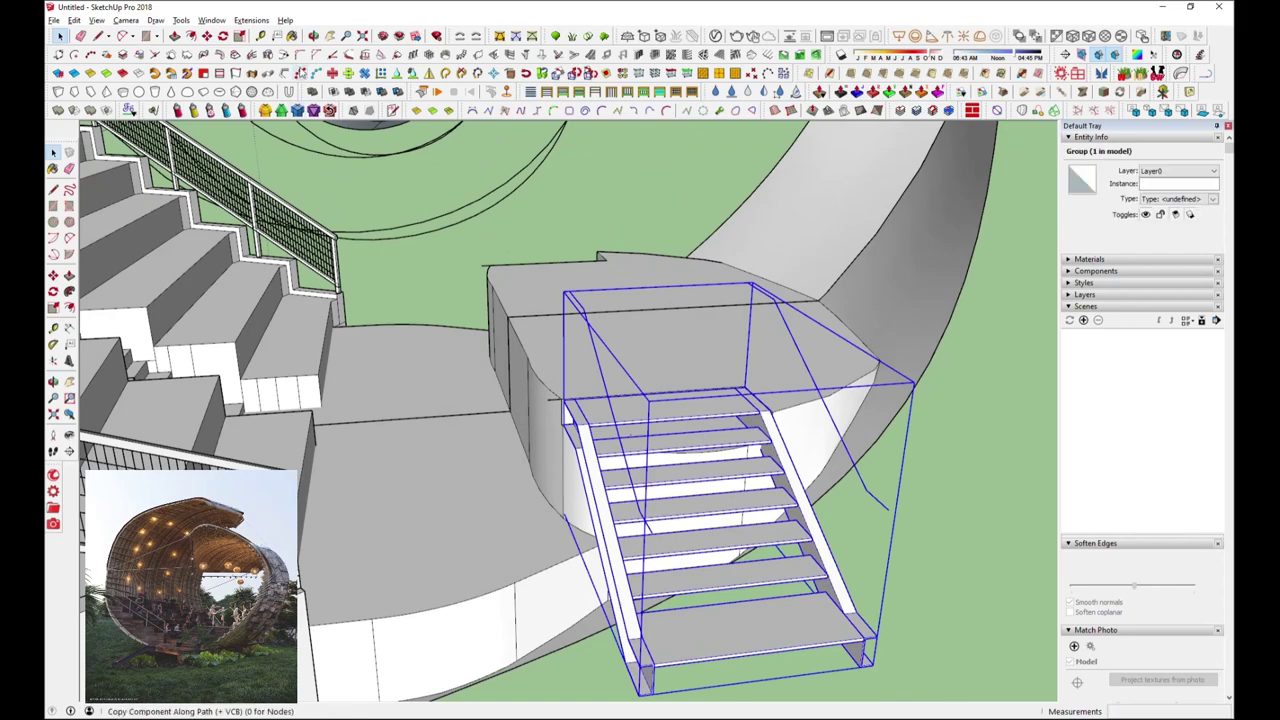
key(space)
mouse_move(654, 209)
middle_down()
mouse_move(665, 494)
mouse_move(830, 128)
mouse_move(654, 321)
mouse_move(706, 374)
mouse_move(494, 309)
mouse_move(566, 320)
middle_up()
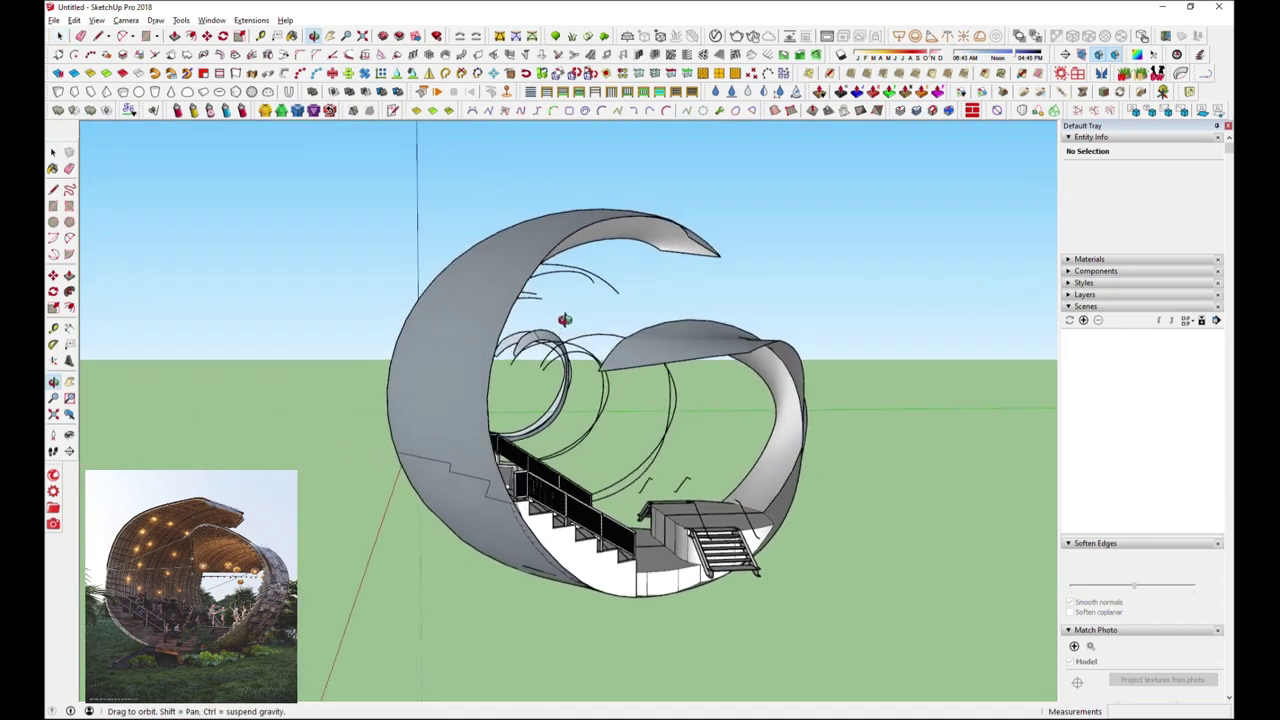
Orbit to a side view of the spiral curves and select the oval curve
scroll(652, 545, up, 3)
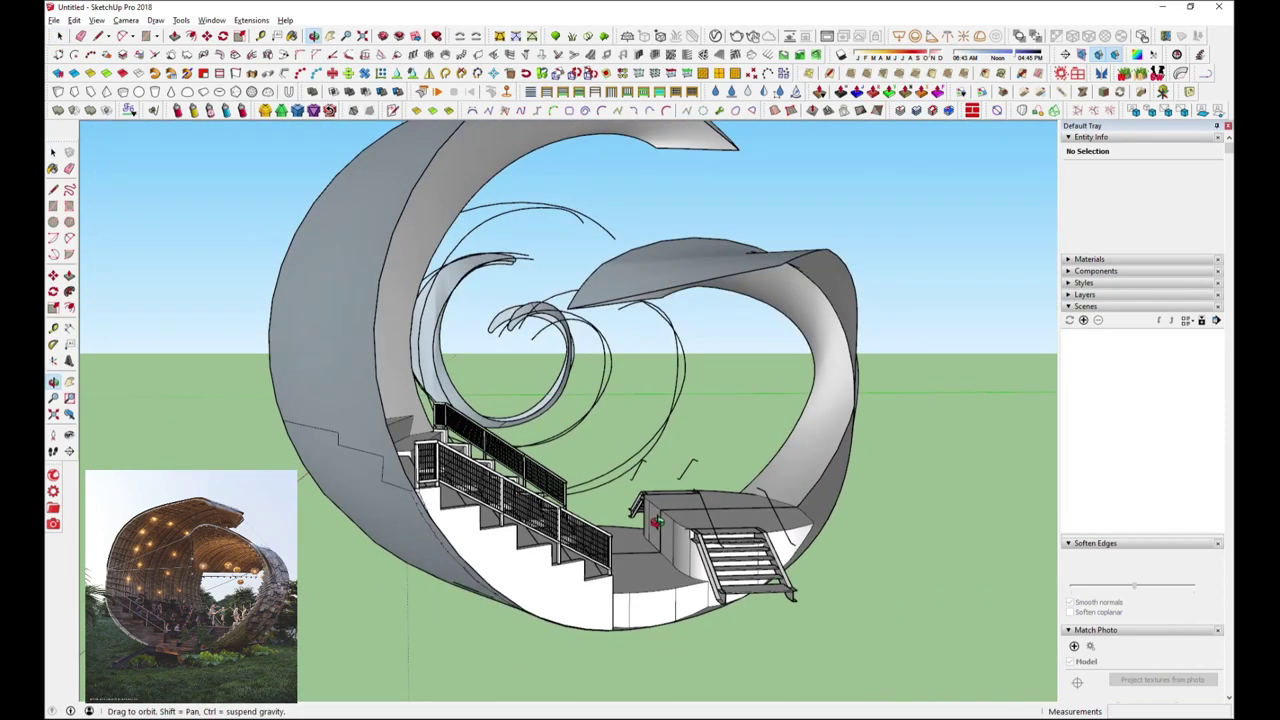
middle_drag(657, 541, 595, 348)
scroll(595, 348, up, 3)
click(595, 348)
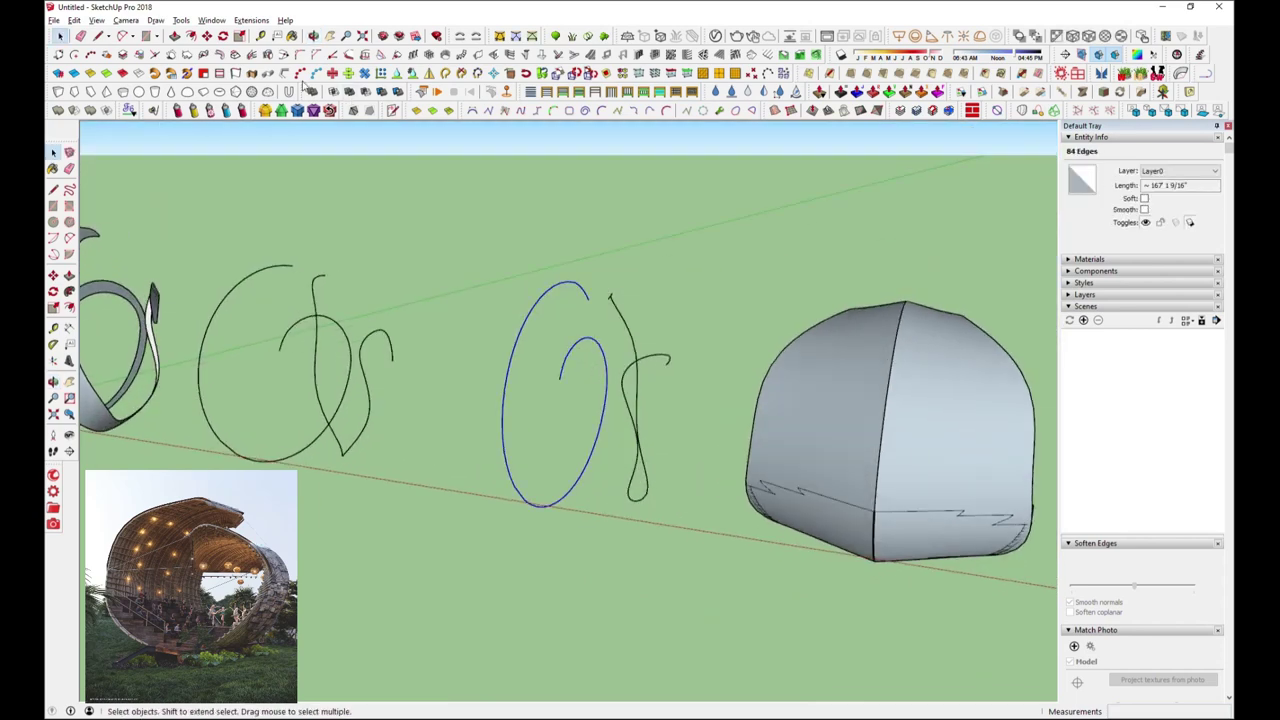
click(251, 20)
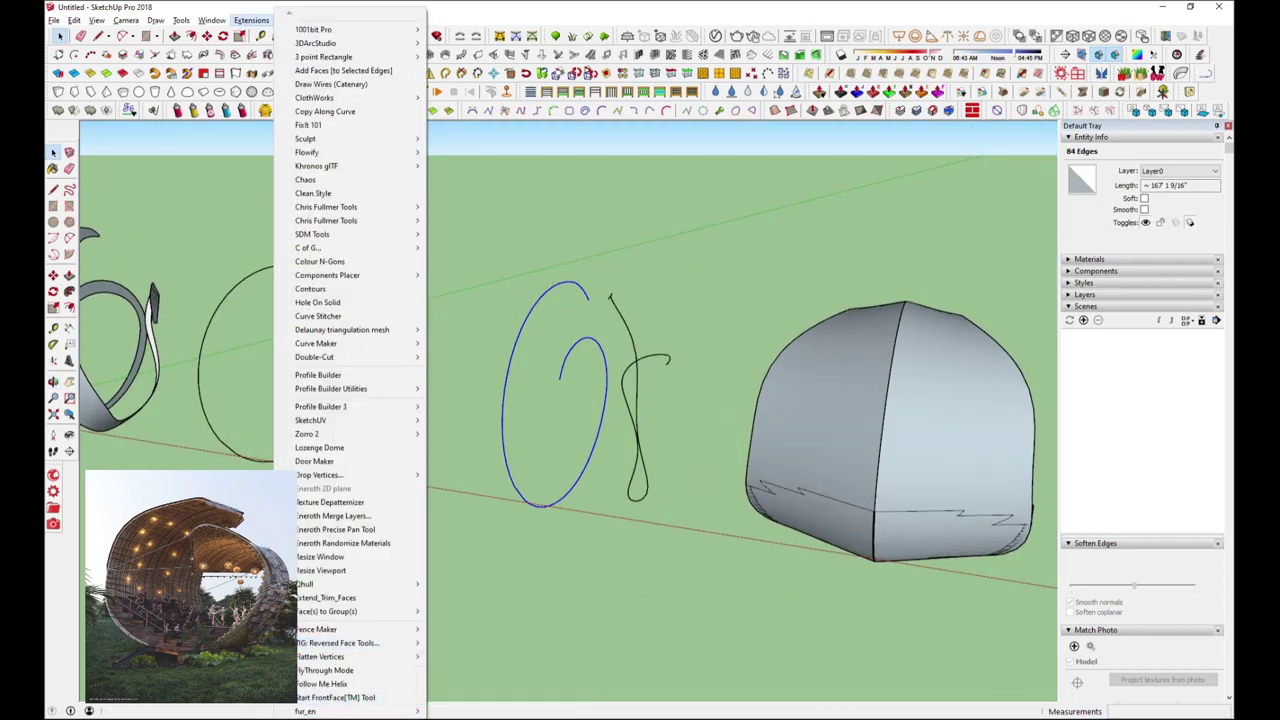
scroll(350, 400, down, 2)
right_click(524, 400)
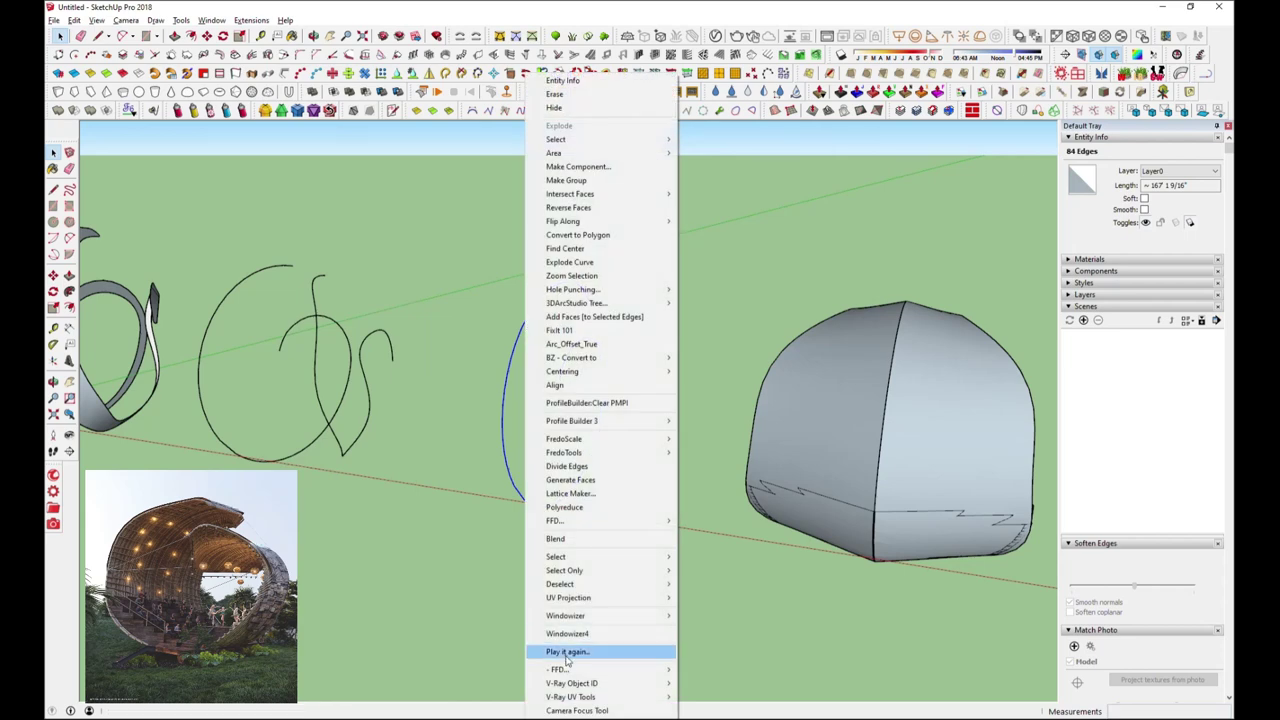
key(Escape)
Open JHS Lines to Tubes parameters for the oval loop curve (diameter 3 15/16", precision 10)
click(251, 20)
scroll(350, 400, down, 3)
scroll(350, 400, down, 3)
scroll(350, 400, down, 3)
scroll(360, 670, down, 3)
scroll(360, 670, down, 3)
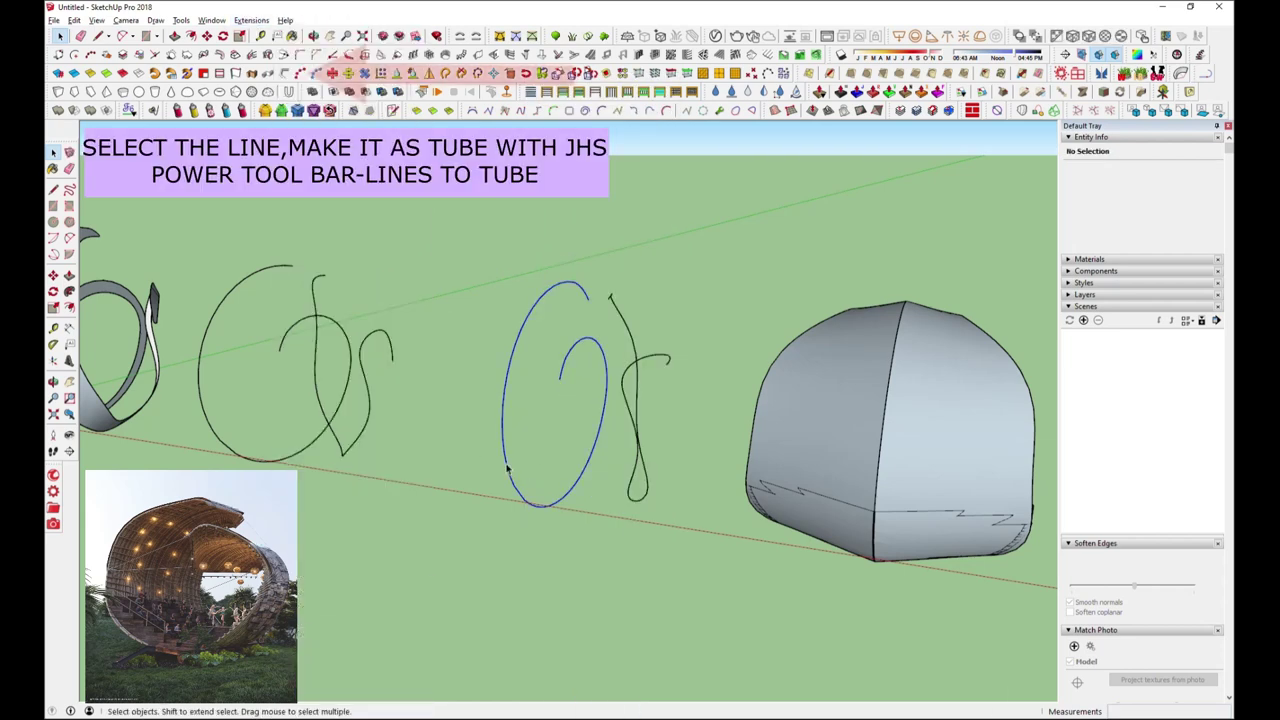
click(507, 470)
click(302, 73)
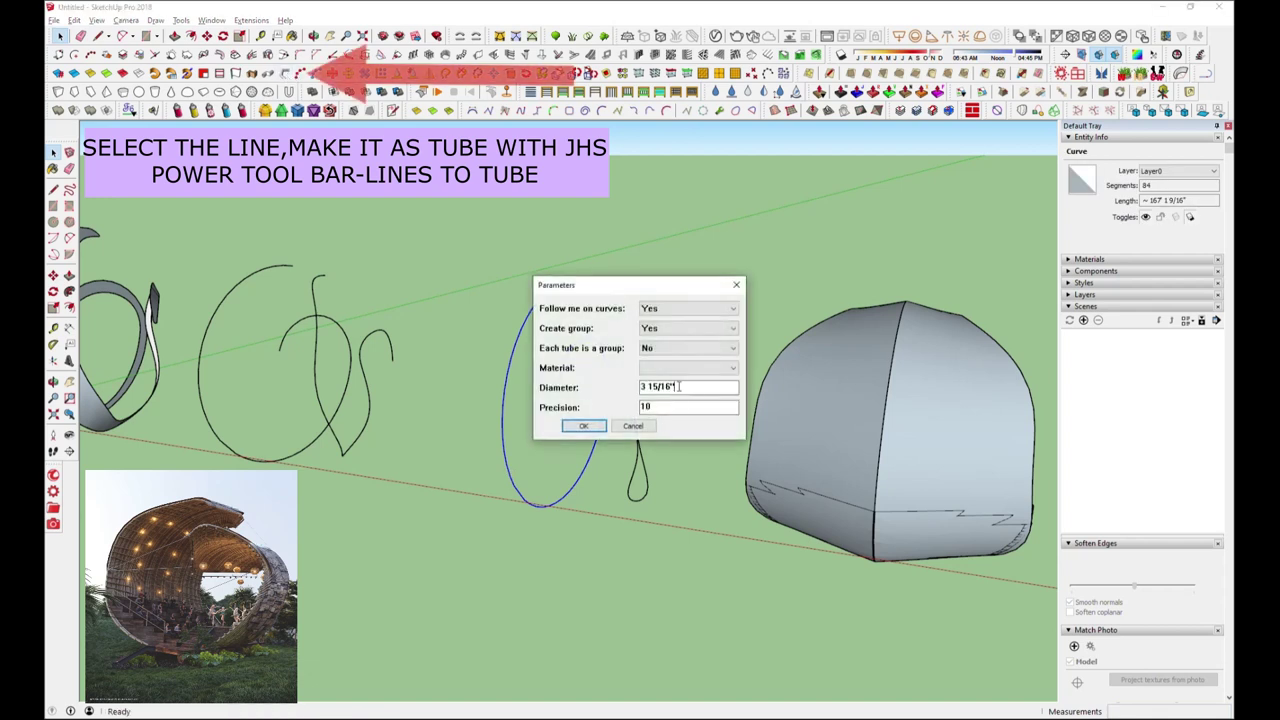
Convert the oval curve into a 4"-diameter tube, regenerating it after an undo
click(585, 426)
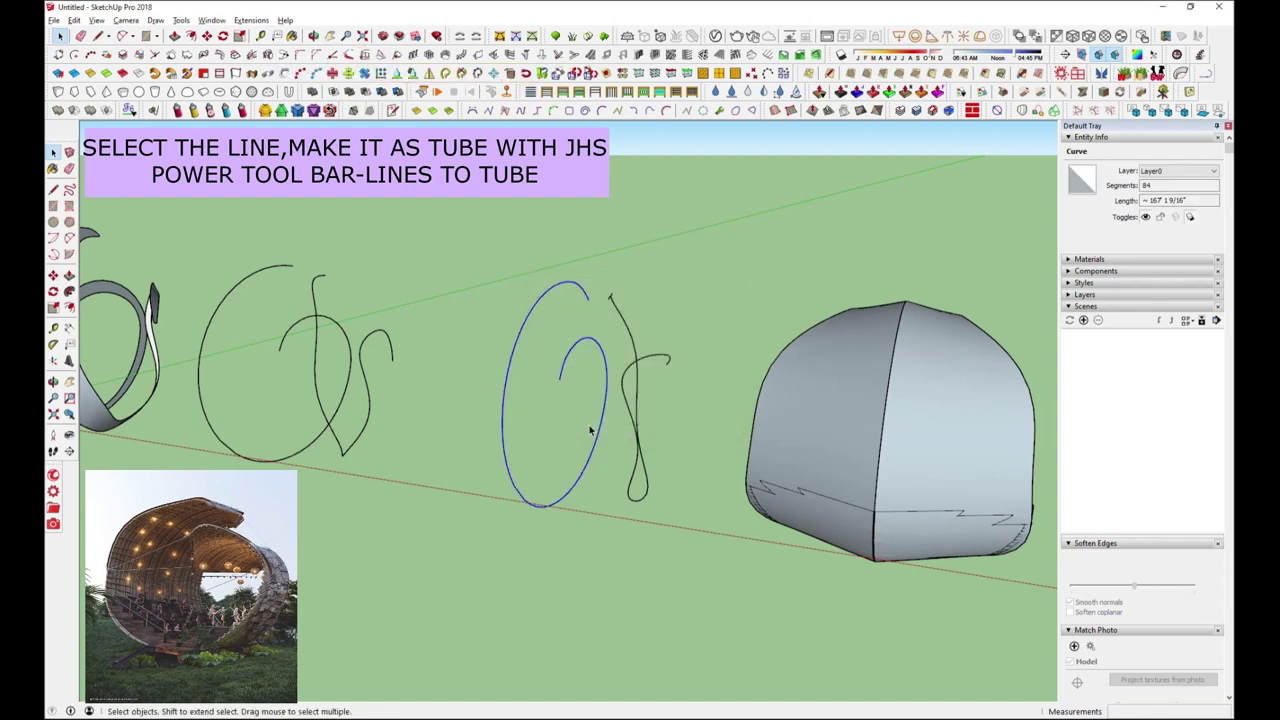
click(287, 78)
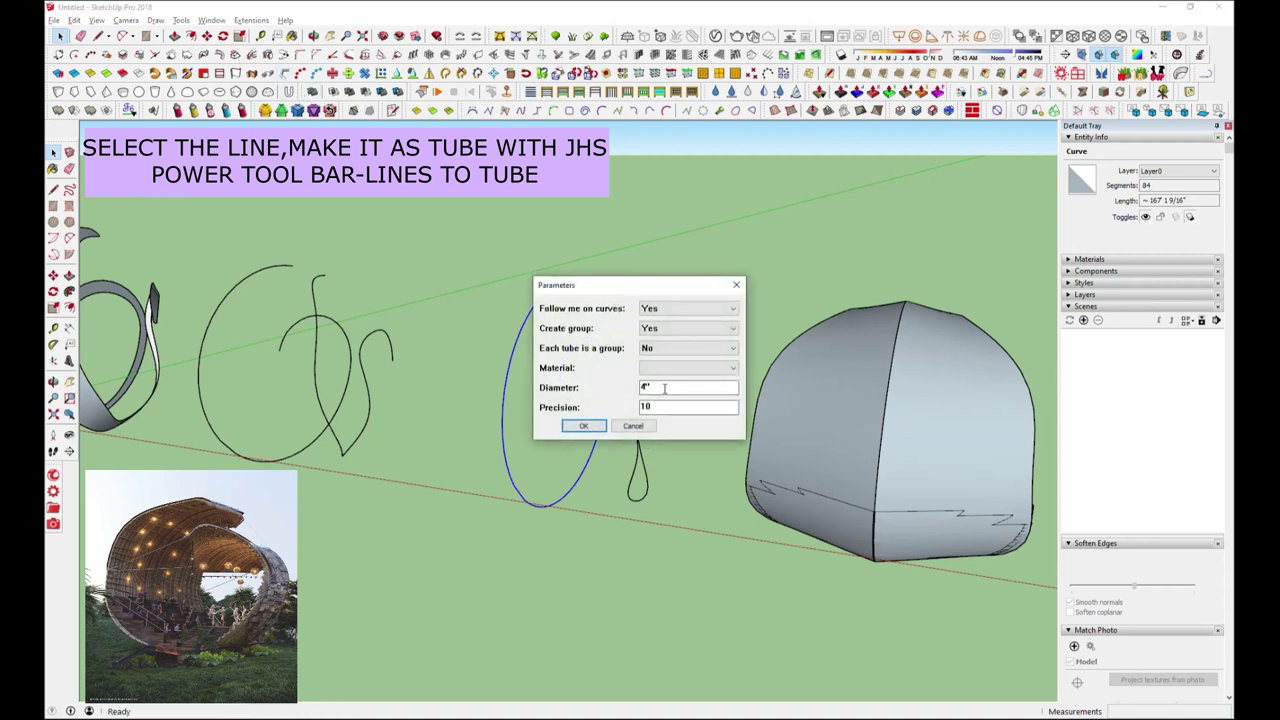
click(582, 427)
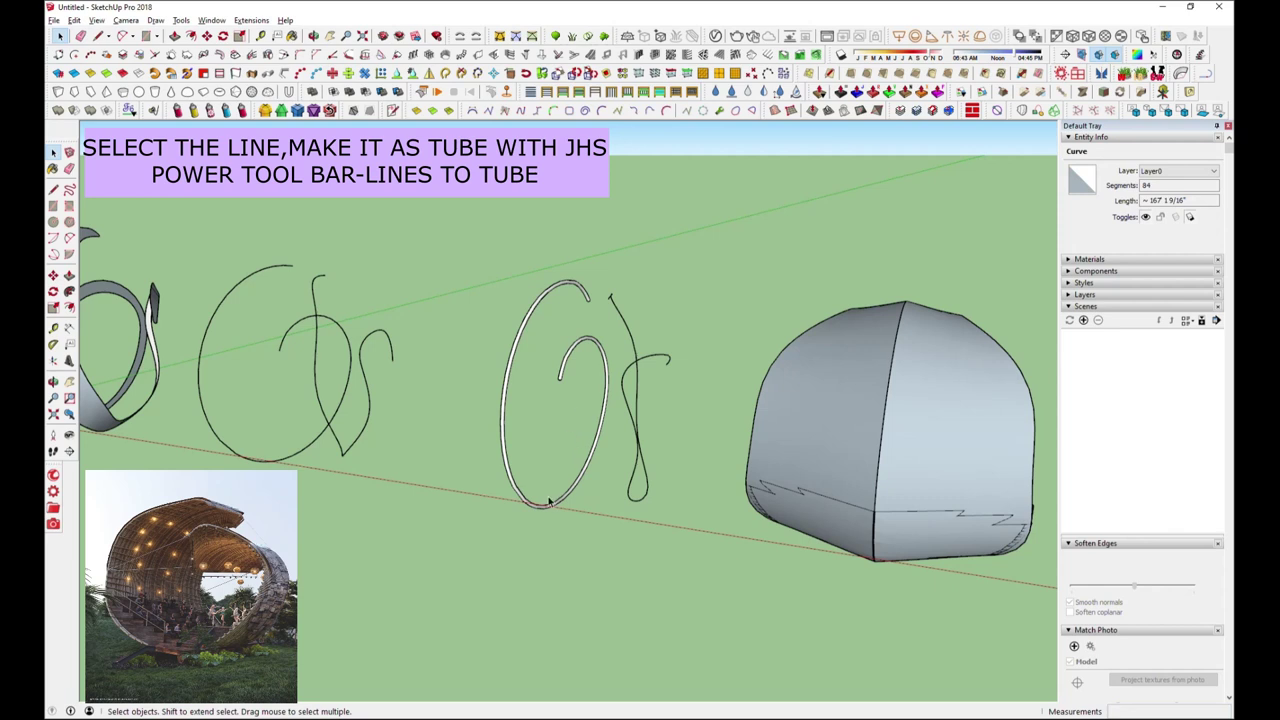
key(ctrl+z)
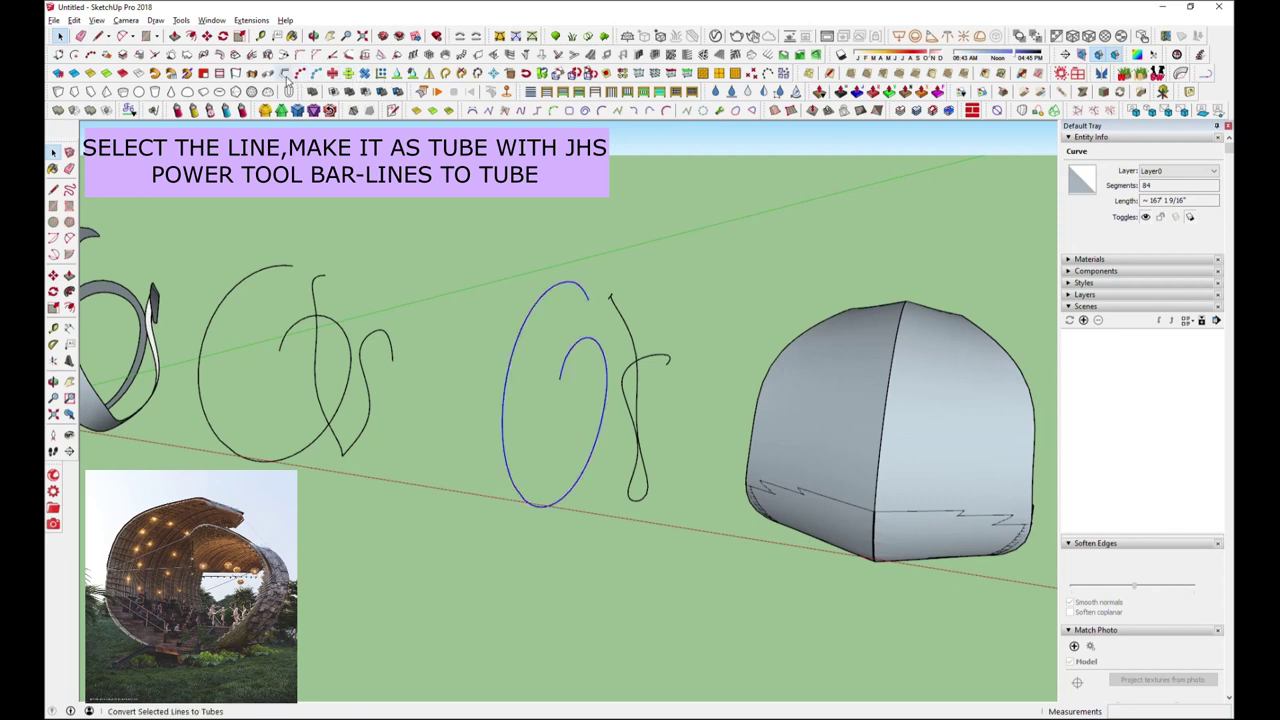
click(286, 77)
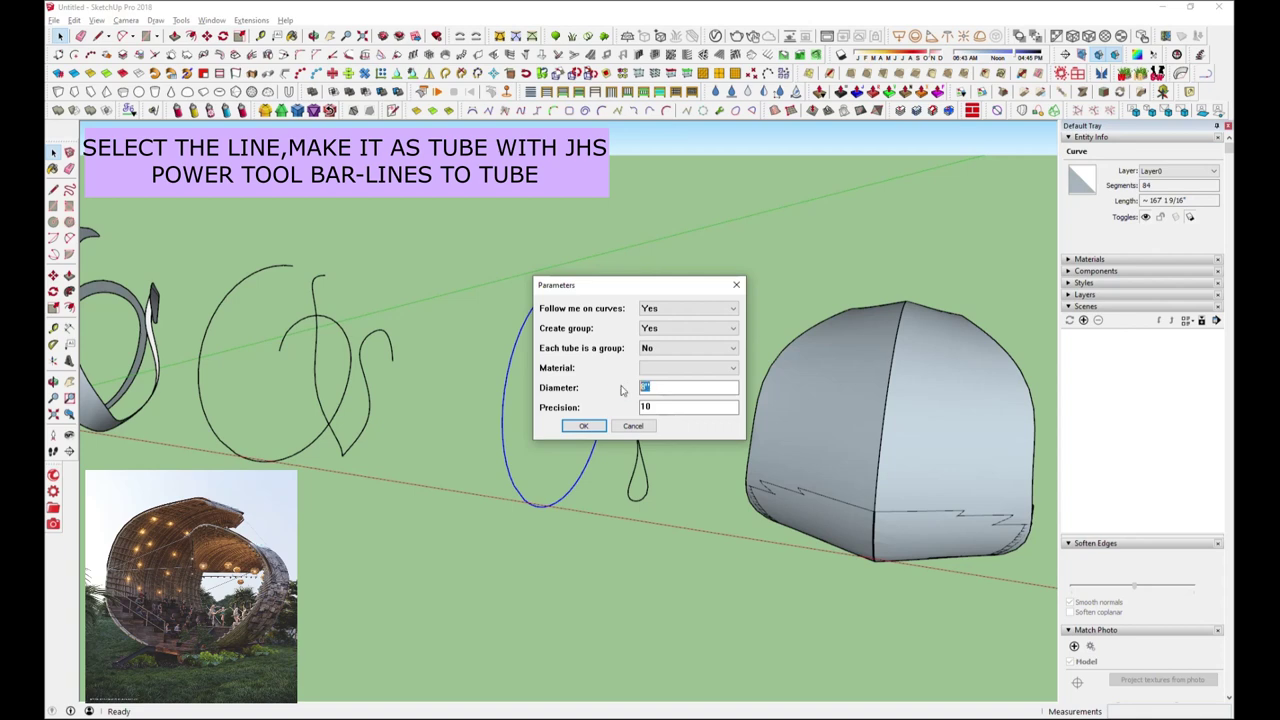
click(596, 427)
Select the new tube group and place a copy of it into the curled shell
click(577, 487)
middle_drag(577, 487, 374, 297)
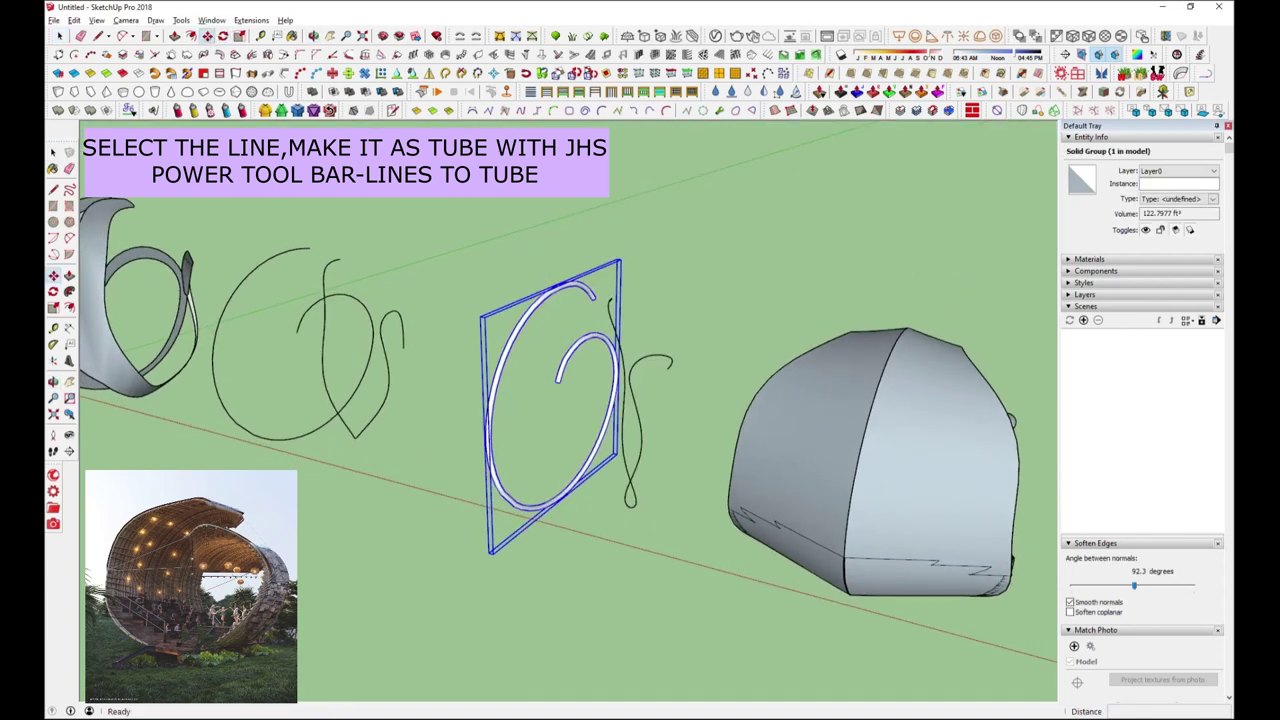
scroll(322, 320, down, 3)
ctrl+click(432, 501)
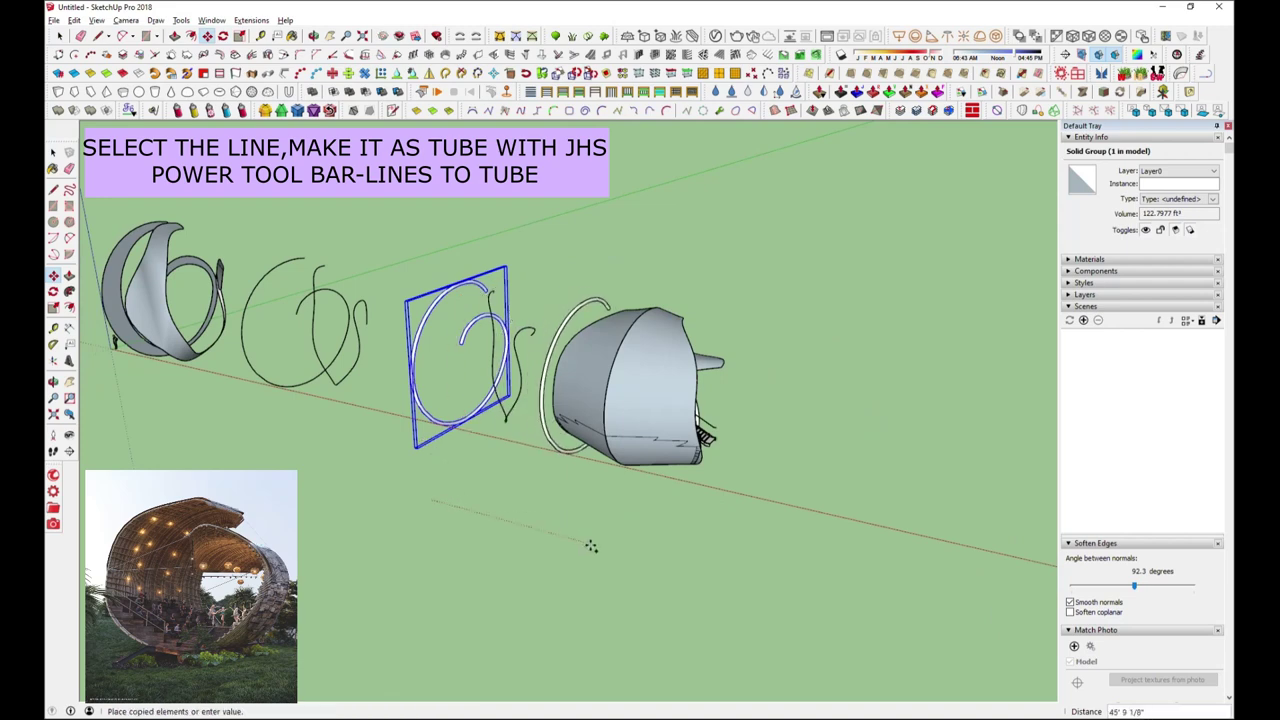
click(668, 569)
Array the ring copy with /4 so evenly spaced rings fill the gap into the shell
text(/4)
key(Return)
middle_drag(594, 486, 381, 401)
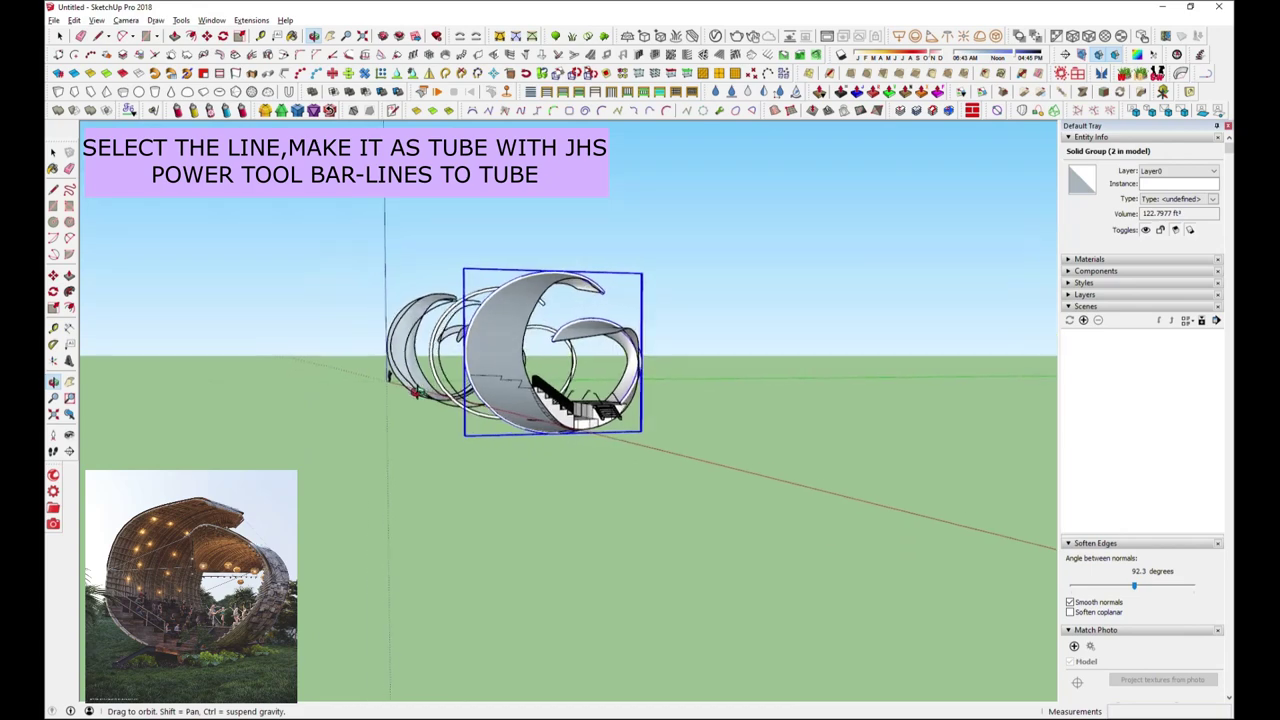
scroll(381, 401, up, 2)
scroll(450, 405, up, 2)
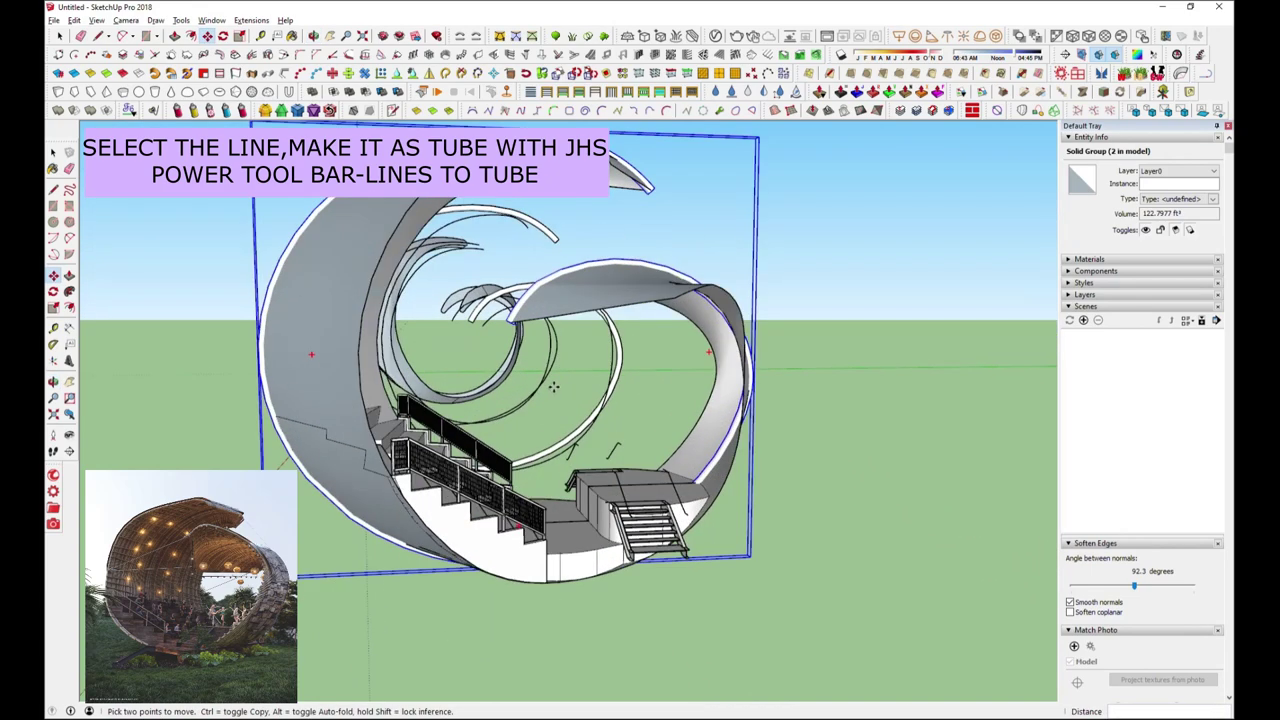
scroll(524, 411, up, 3)
middle_drag(524, 411, 304, 120)
click(313, 36)
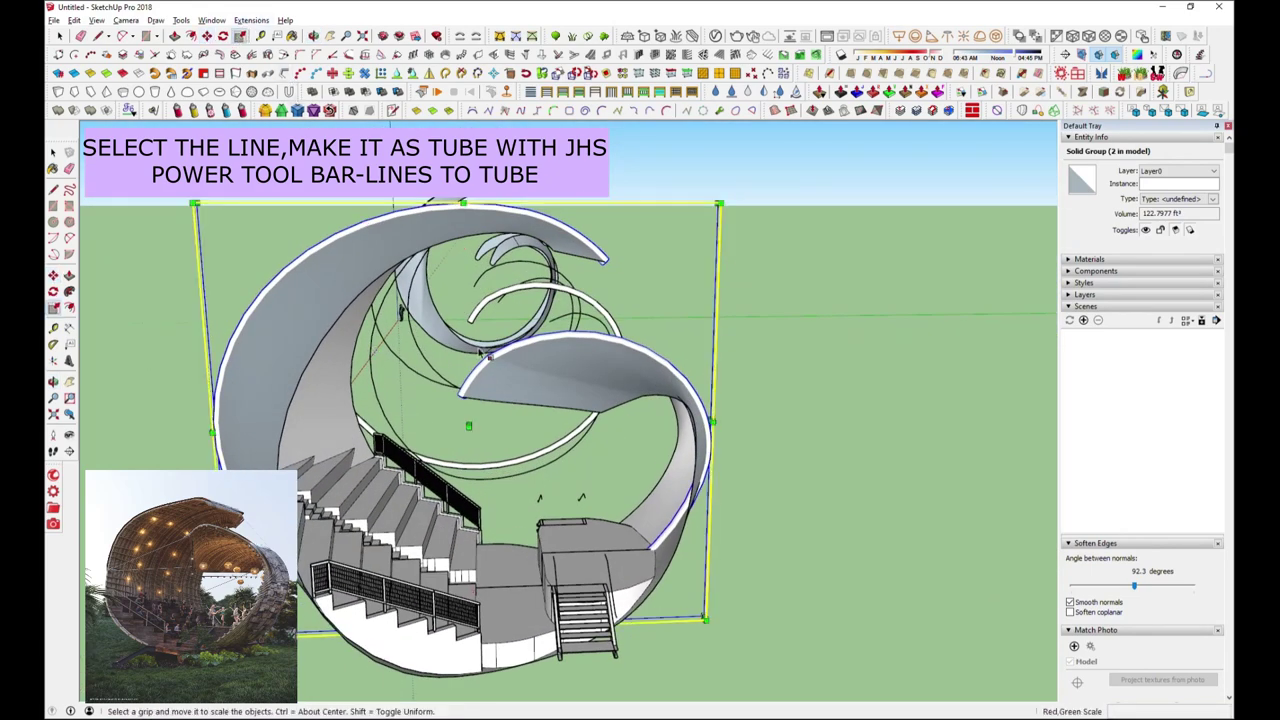
drag(420, 420, 649, 609)
Scale the shell down slightly in height, about 0.98, from its top grip after undoing a first try
key(s)
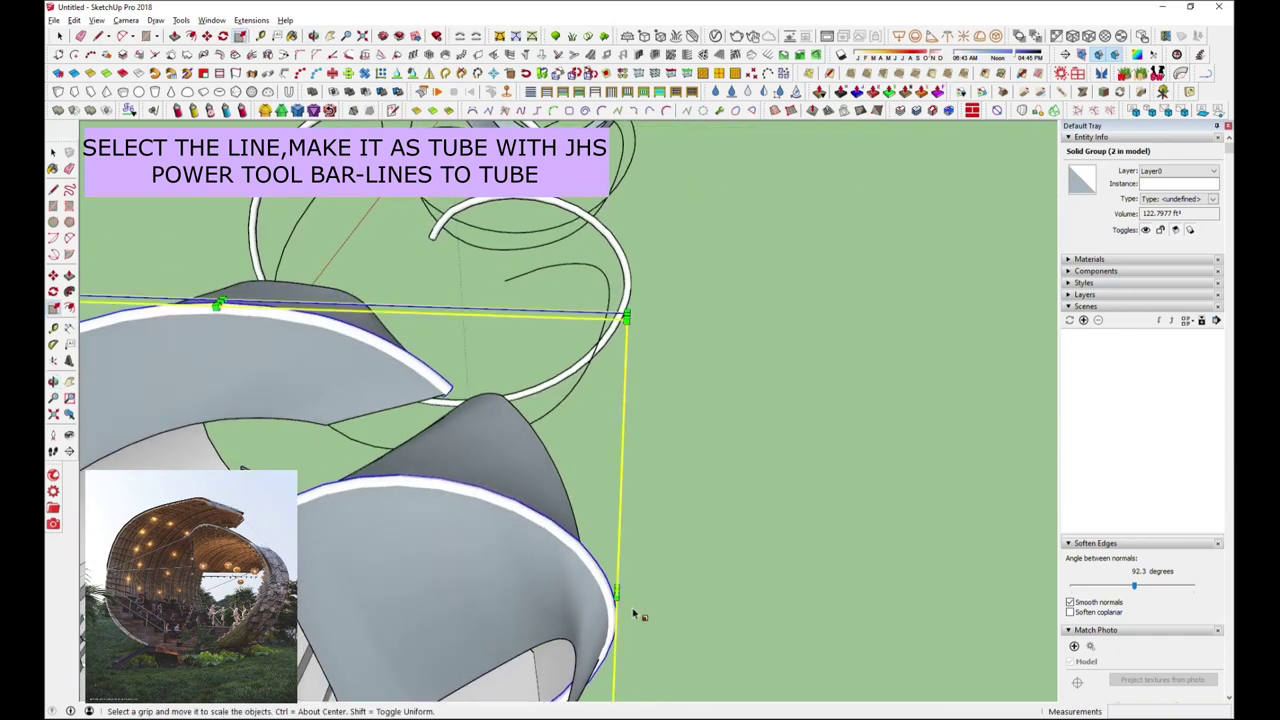
drag(615, 590, 608, 585)
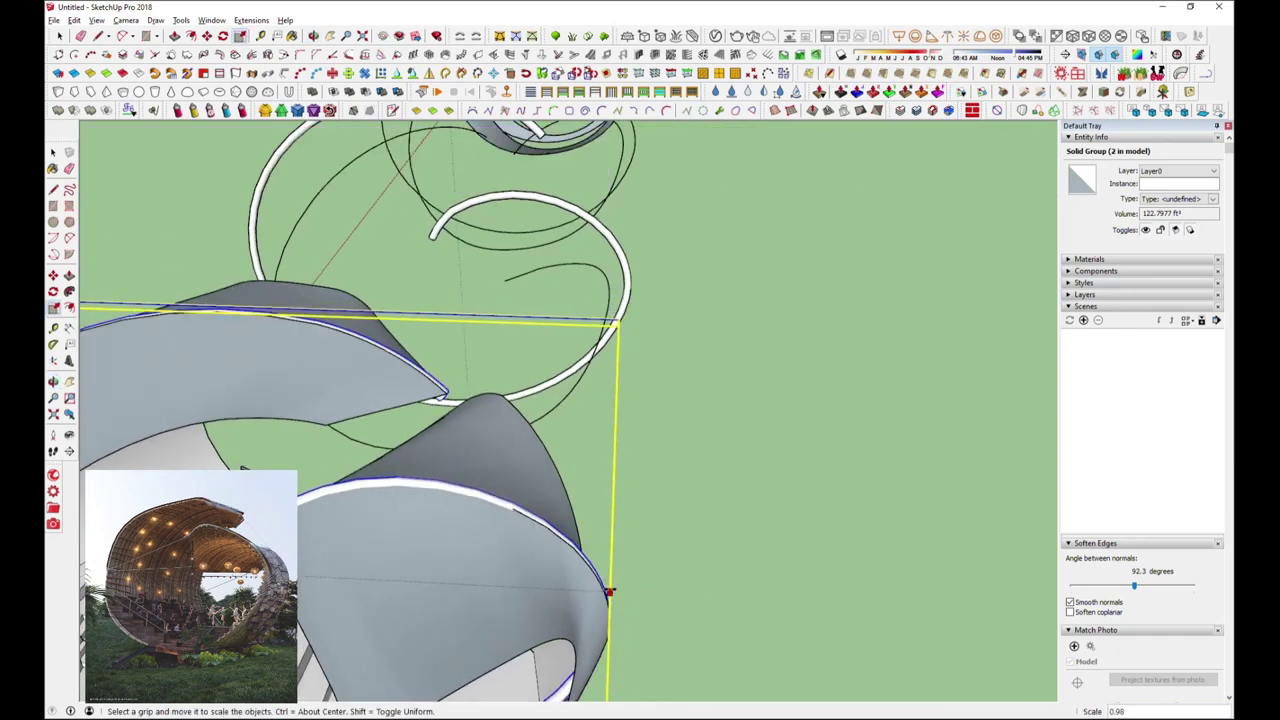
mouse_move(618, 594)
middle_down()
mouse_move(626, 380)
mouse_move(494, 394)
mouse_move(421, 360)
mouse_move(629, 394)
middle_up()
key(ctrl+z)
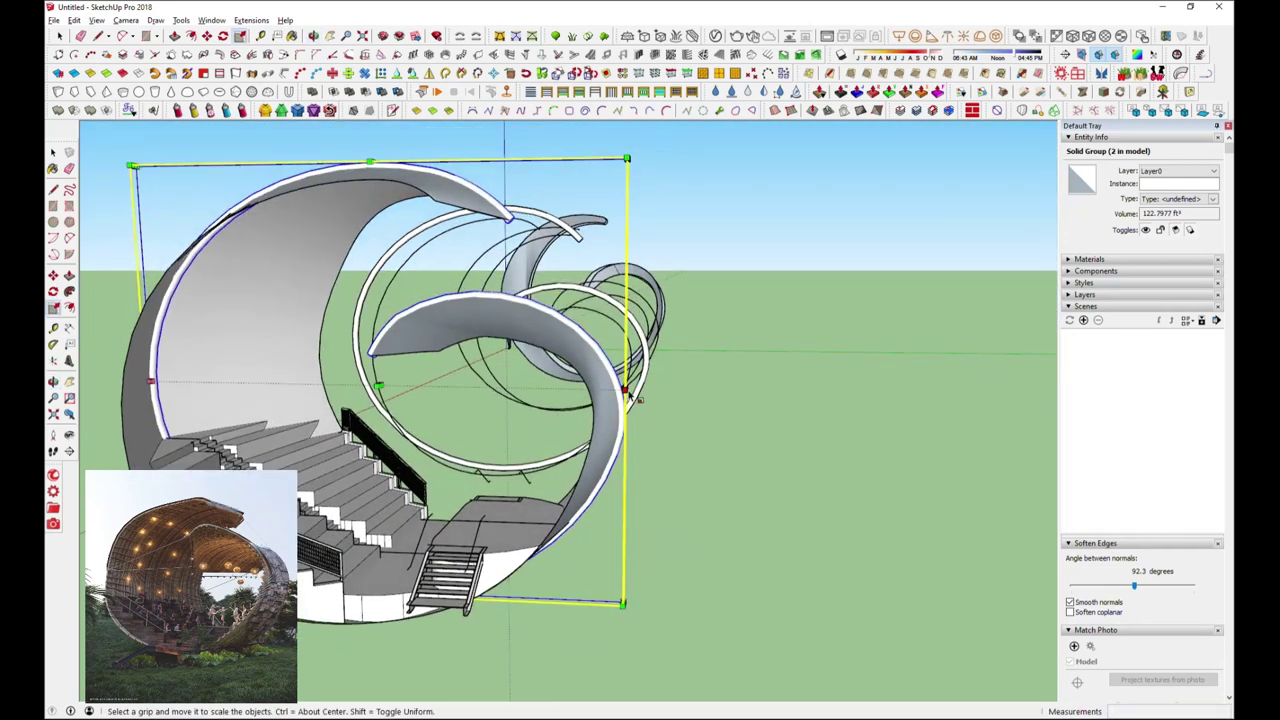
scroll(586, 509, up, 3)
scroll(573, 540, up, 2)
scroll(570, 541, down, 2)
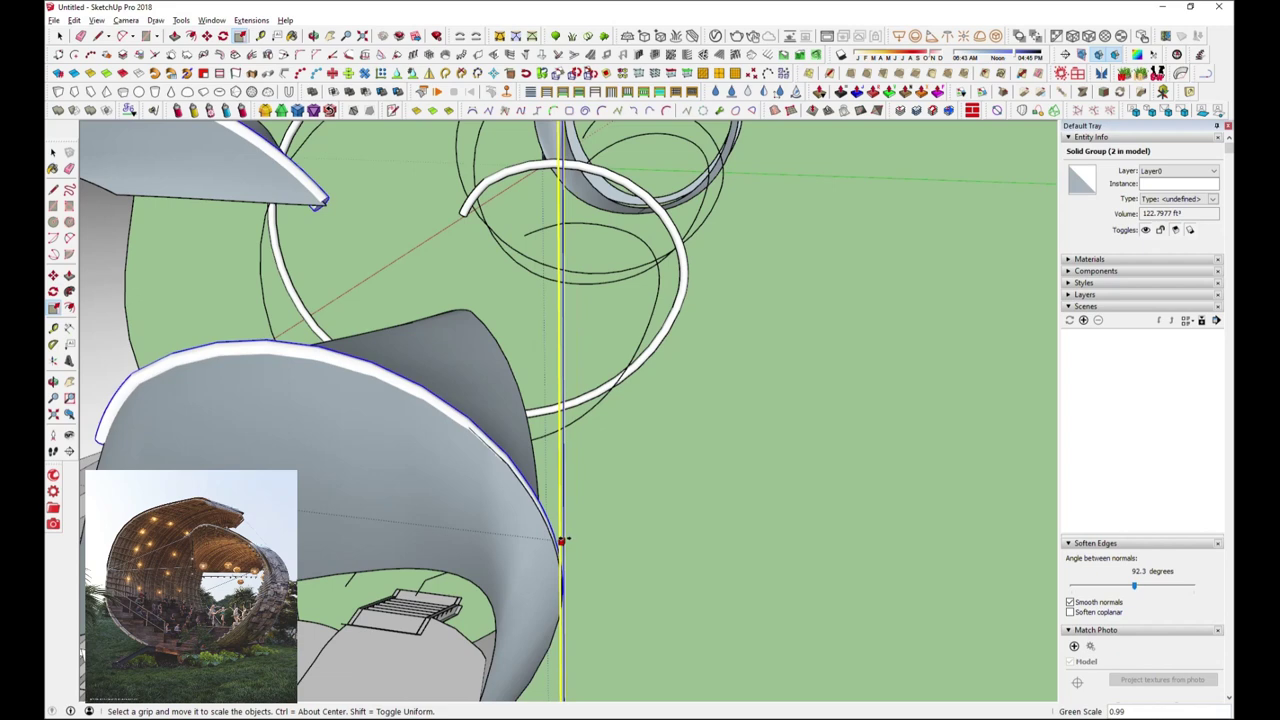
scroll(588, 538, down, 2)
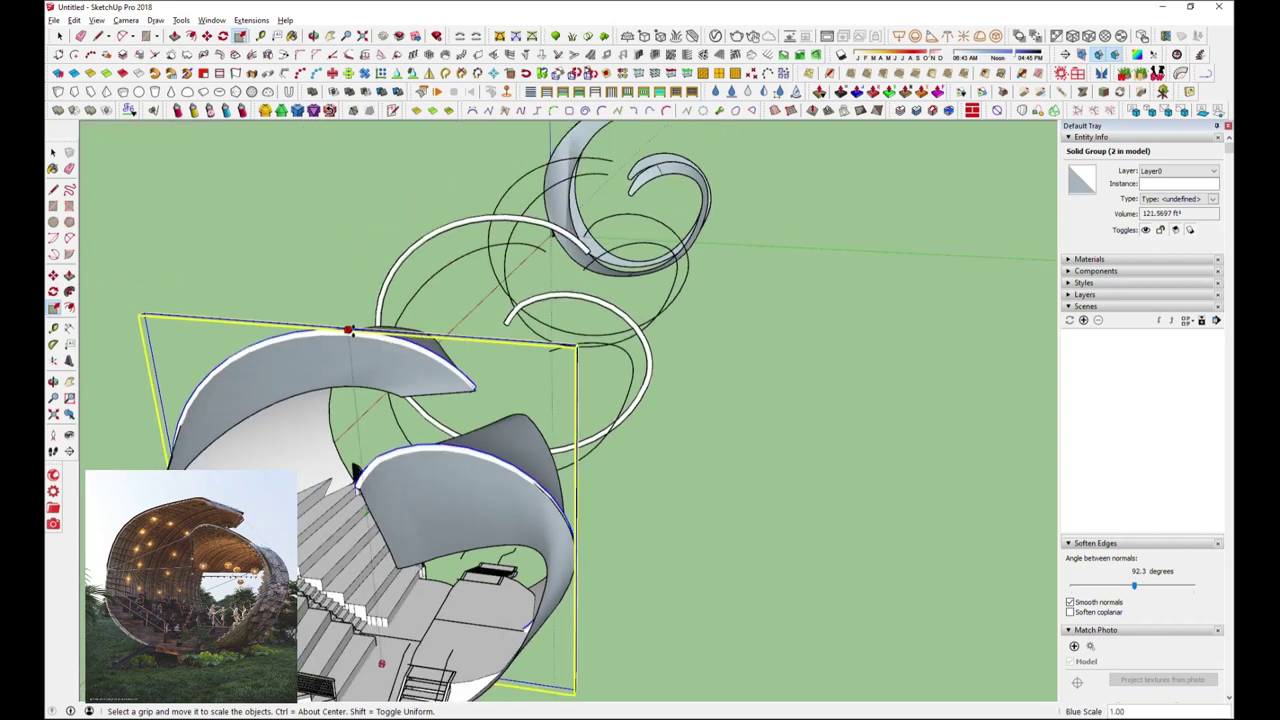
drag(349, 331, 351, 336)
middle_drag(349, 333, 476, 520)
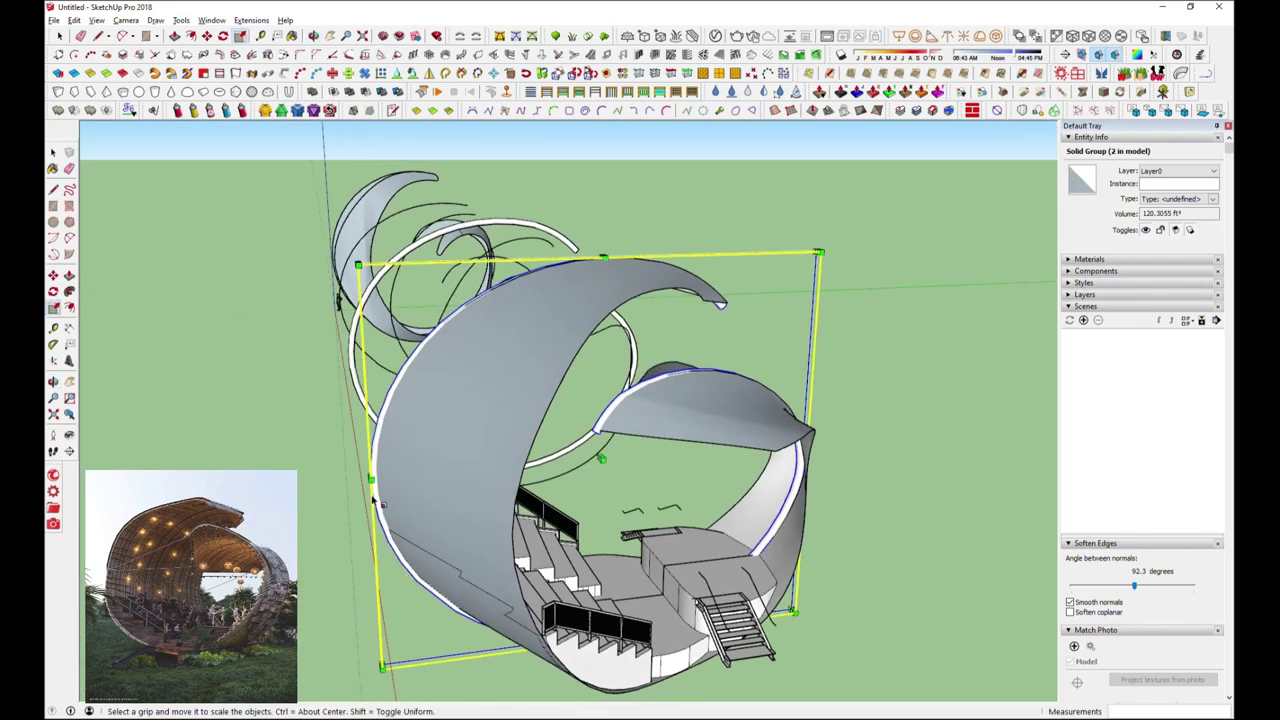
Scale the shell by 0.99 along green, bringing its volume to about 119.17 ft³
drag(470, 508, 503, 514)
mouse_move(503, 514)
middle_down()
mouse_move(345, 505)
mouse_move(420, 500)
middle_up()
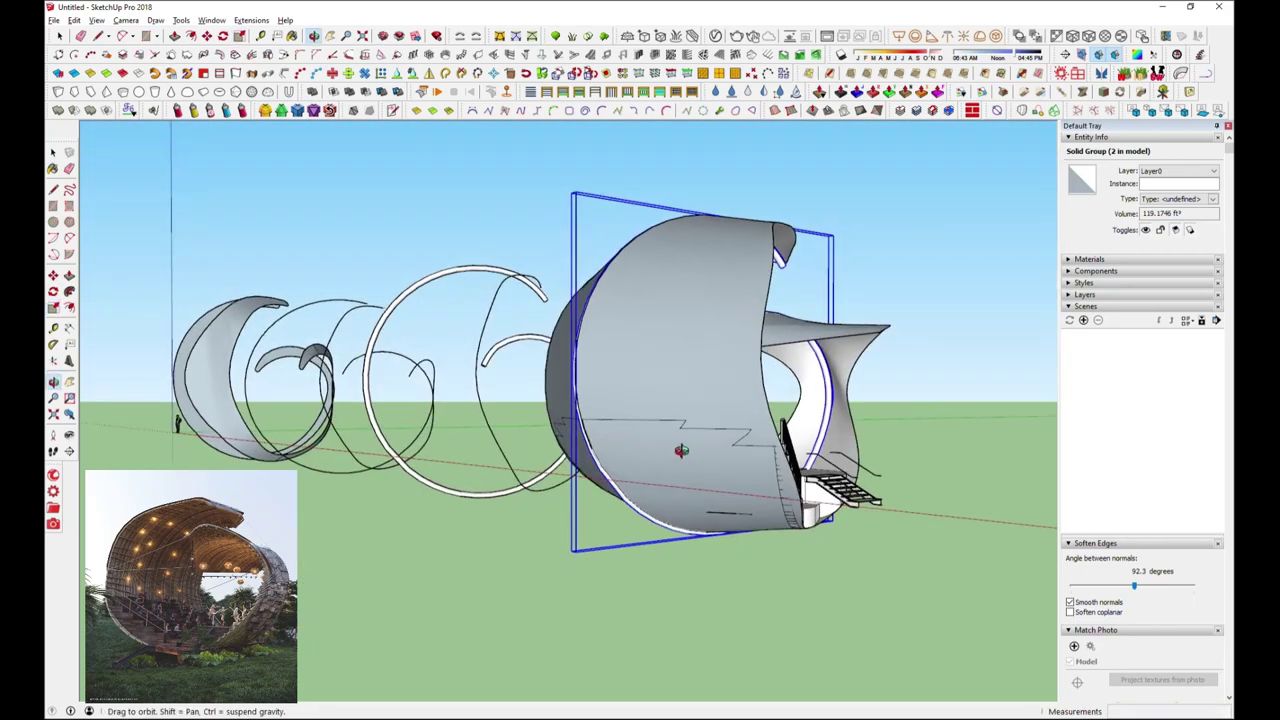
mouse_move(420, 500)
middle_down()
mouse_move(760, 555)
mouse_move(720, 540)
middle_up()
Window-select the two middle sketch curves and bring up the File menu
key(space)
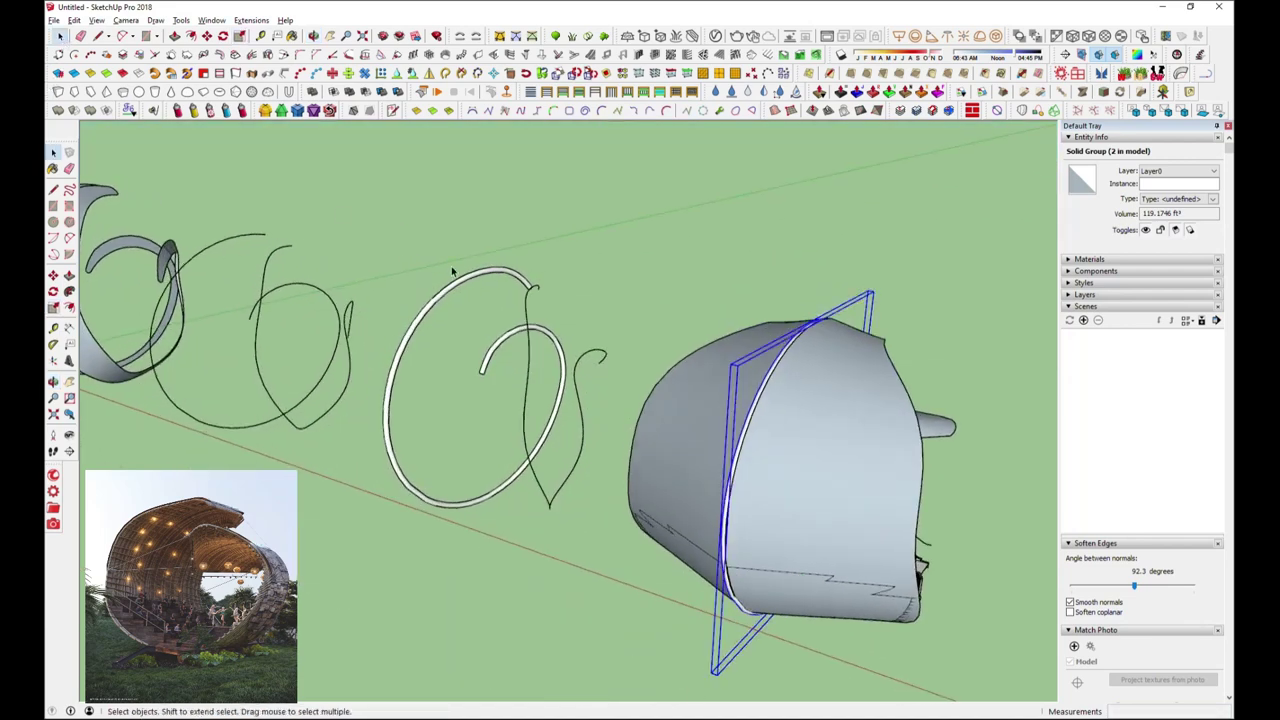
click(472, 285)
mouse_move(472, 285)
middle_down()
mouse_move(603, 352)
mouse_move(394, 245)
middle_up()
drag(394, 242, 639, 577)
mouse_move(639, 577)
middle_down()
mouse_move(671, 431)
mouse_move(623, 500)
middle_up()
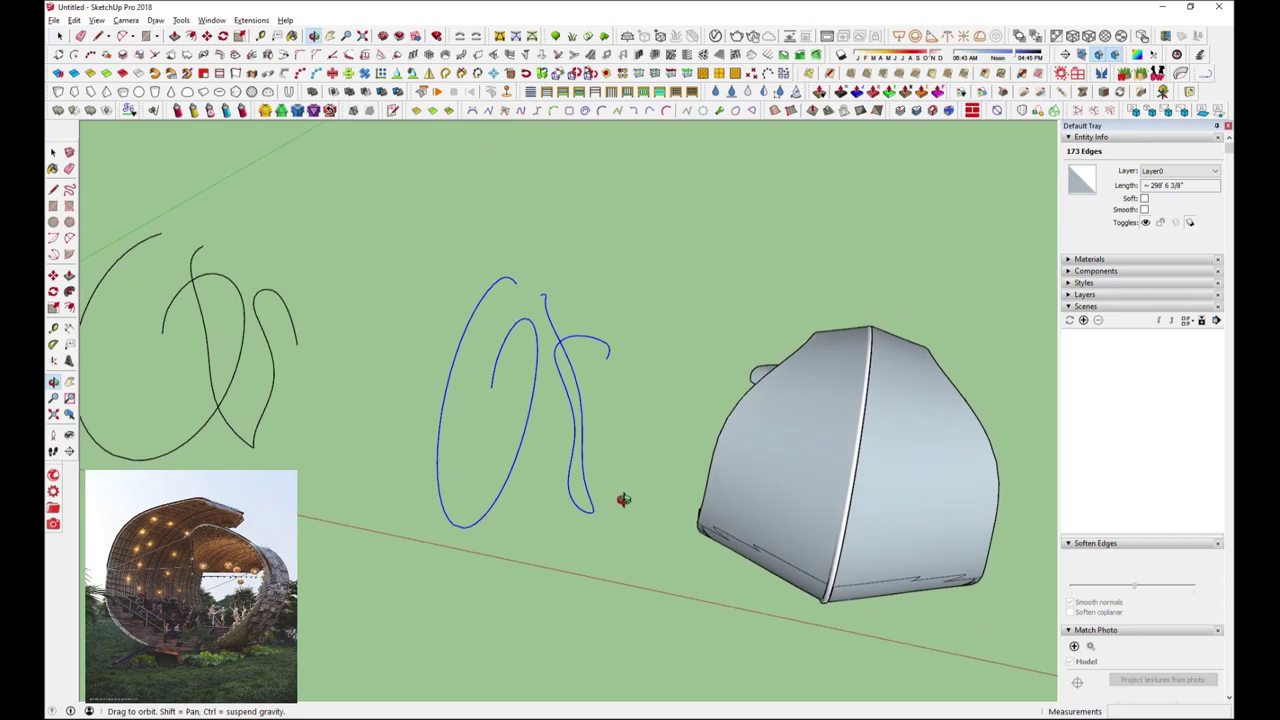
click(54, 20)
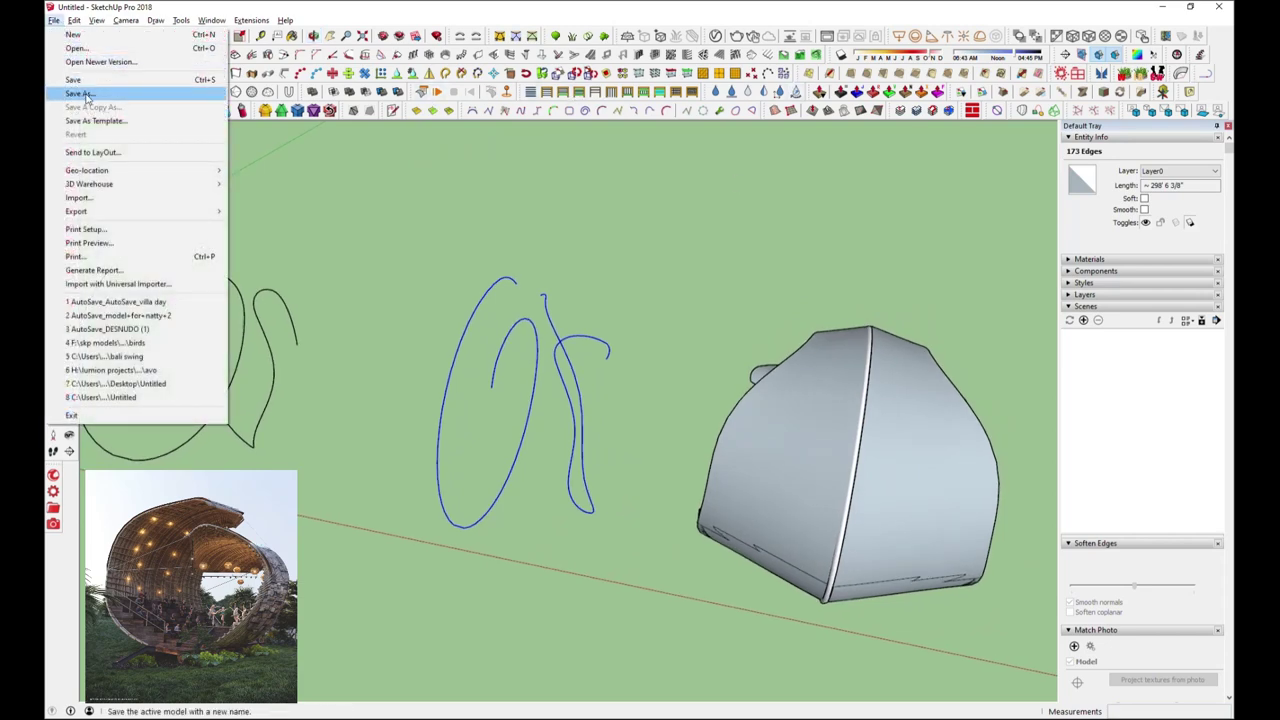
Save the model as Untitled in the Desktop folder
click(70, 89)
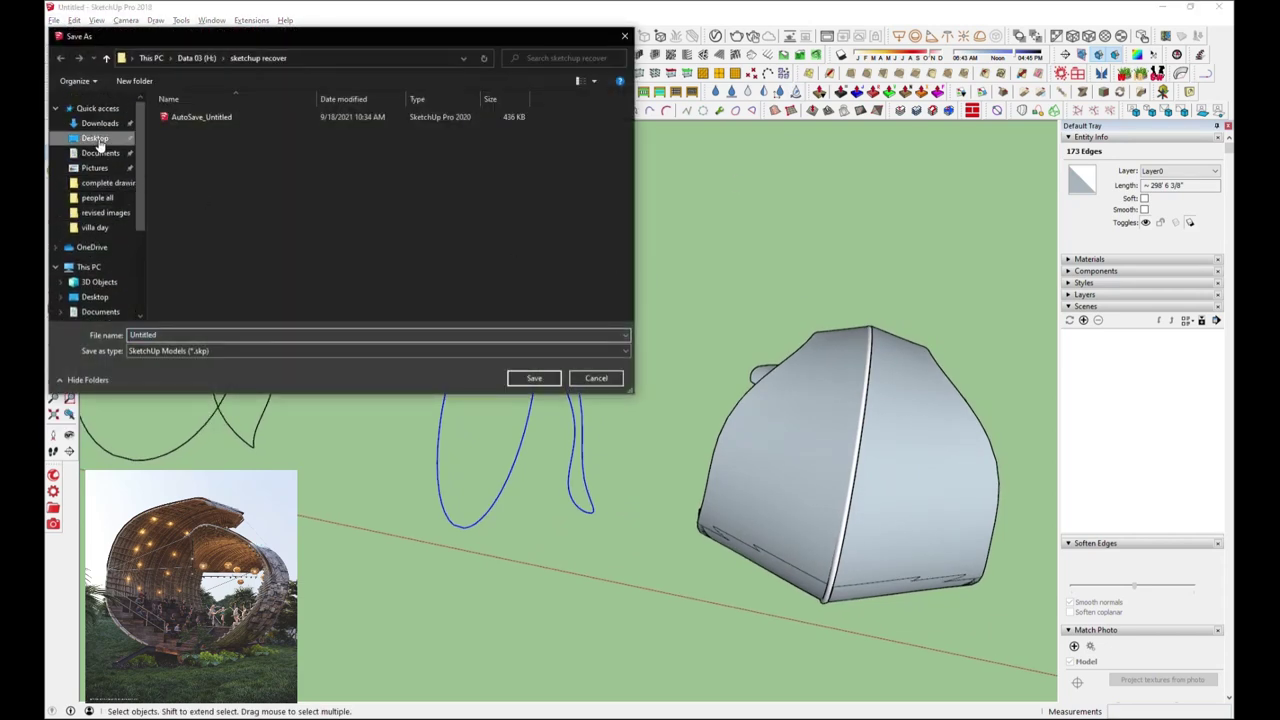
click(95, 139)
click(544, 384)
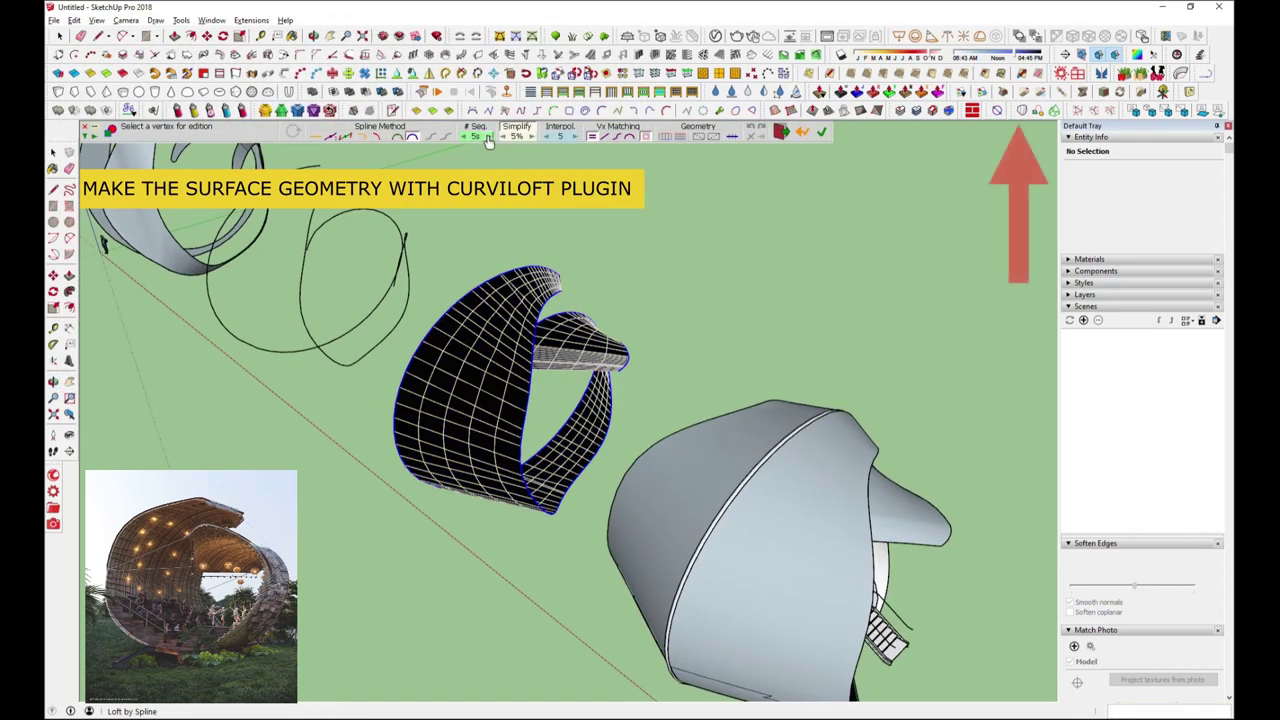
click(489, 137)
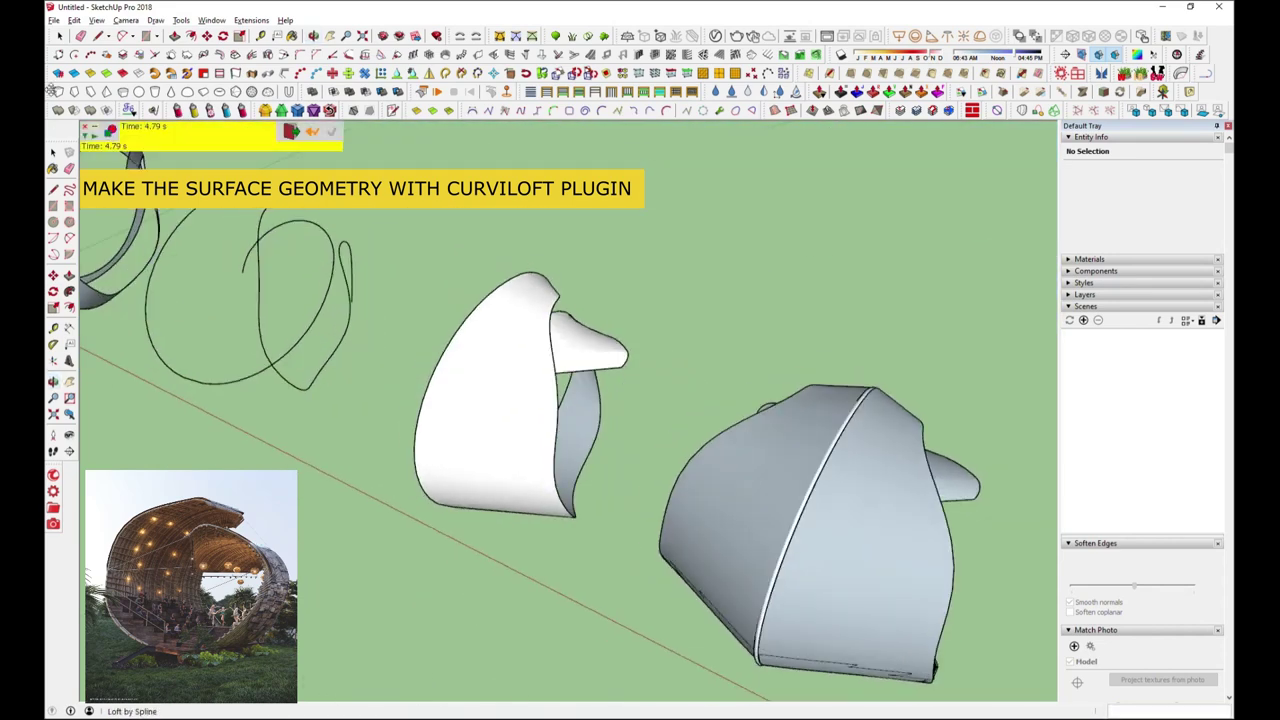
click(60, 36)
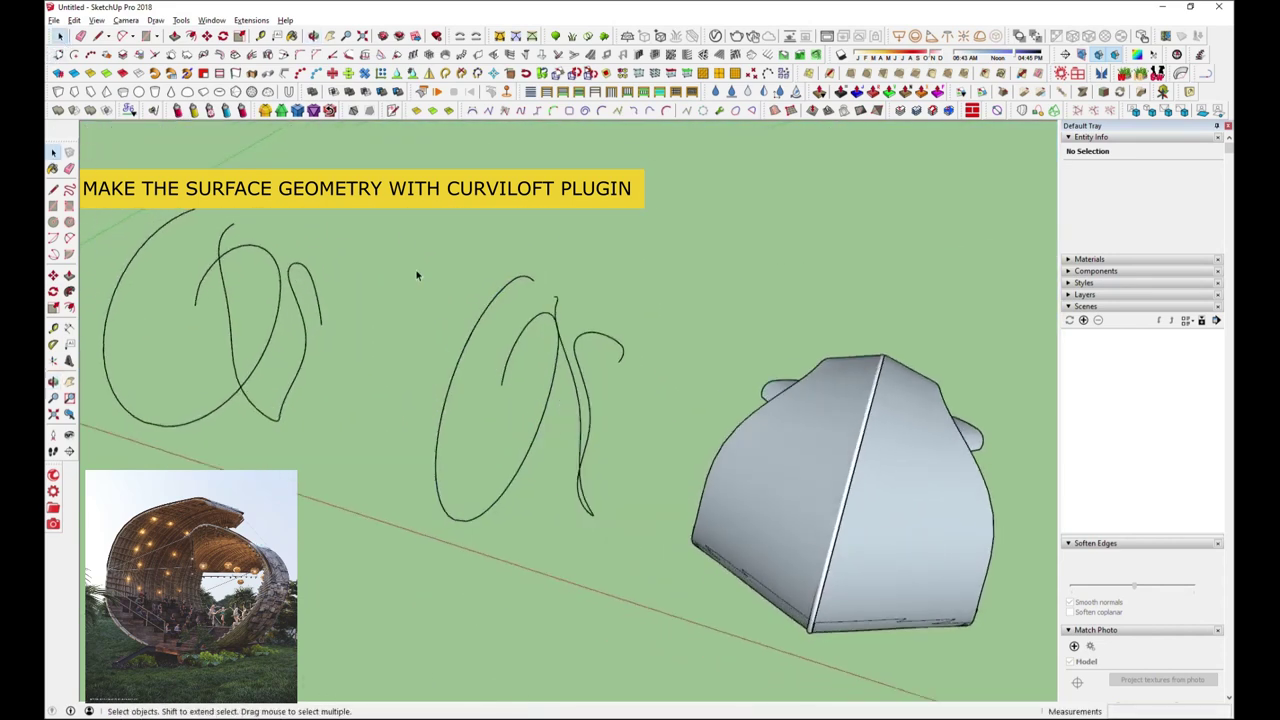
Loft the two middle curves by spline as dense lines only, and move the loft beside the shell
drag(629, 578, 629, 578)
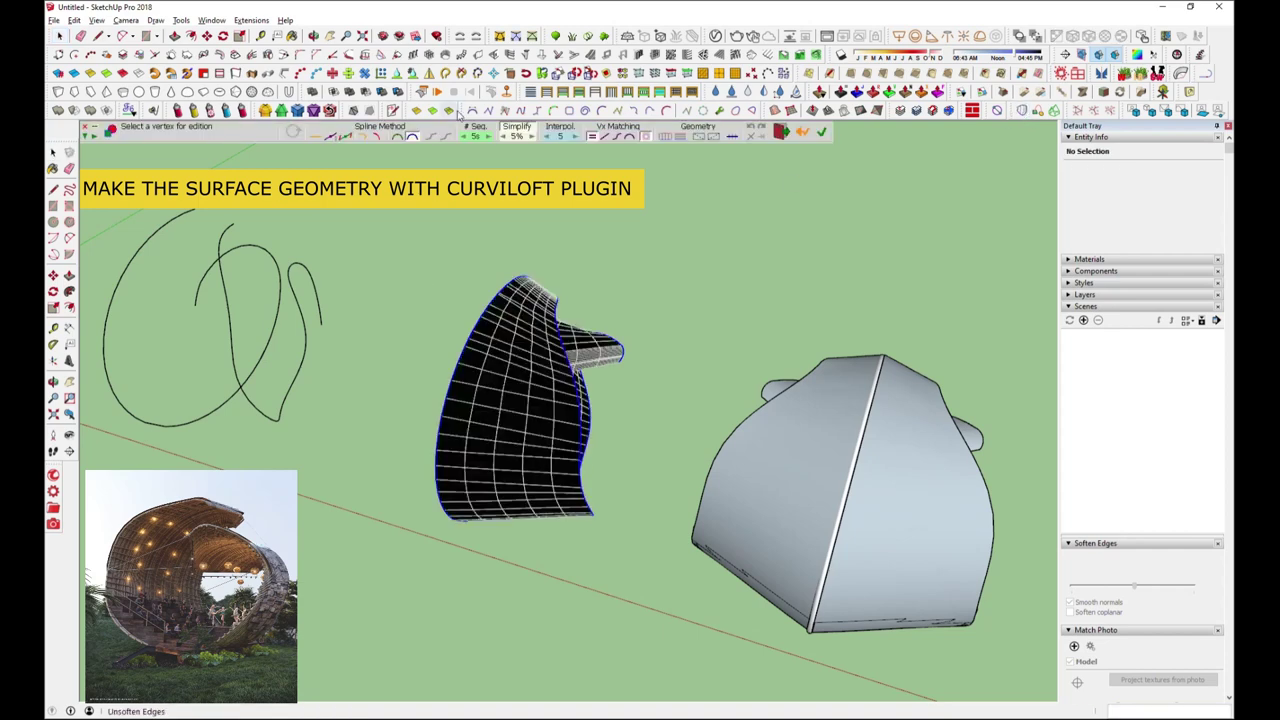
click(491, 140)
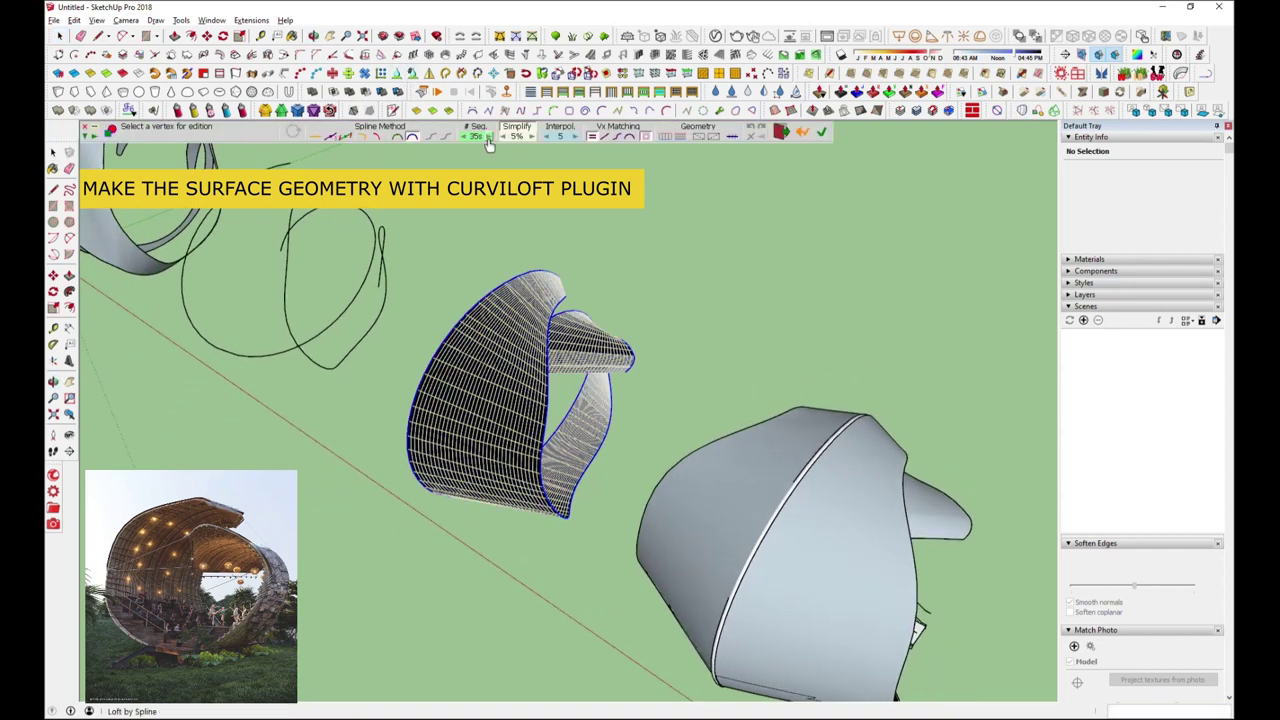
click(489, 140)
click(664, 142)
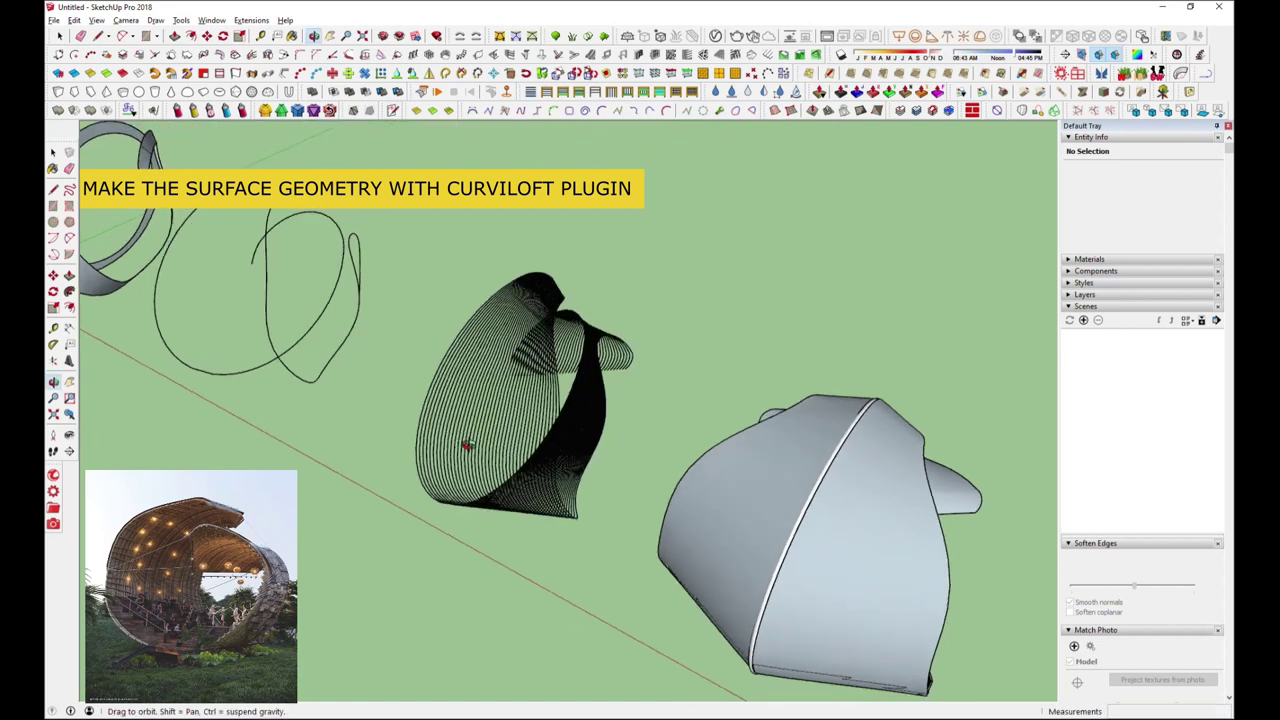
click(615, 443)
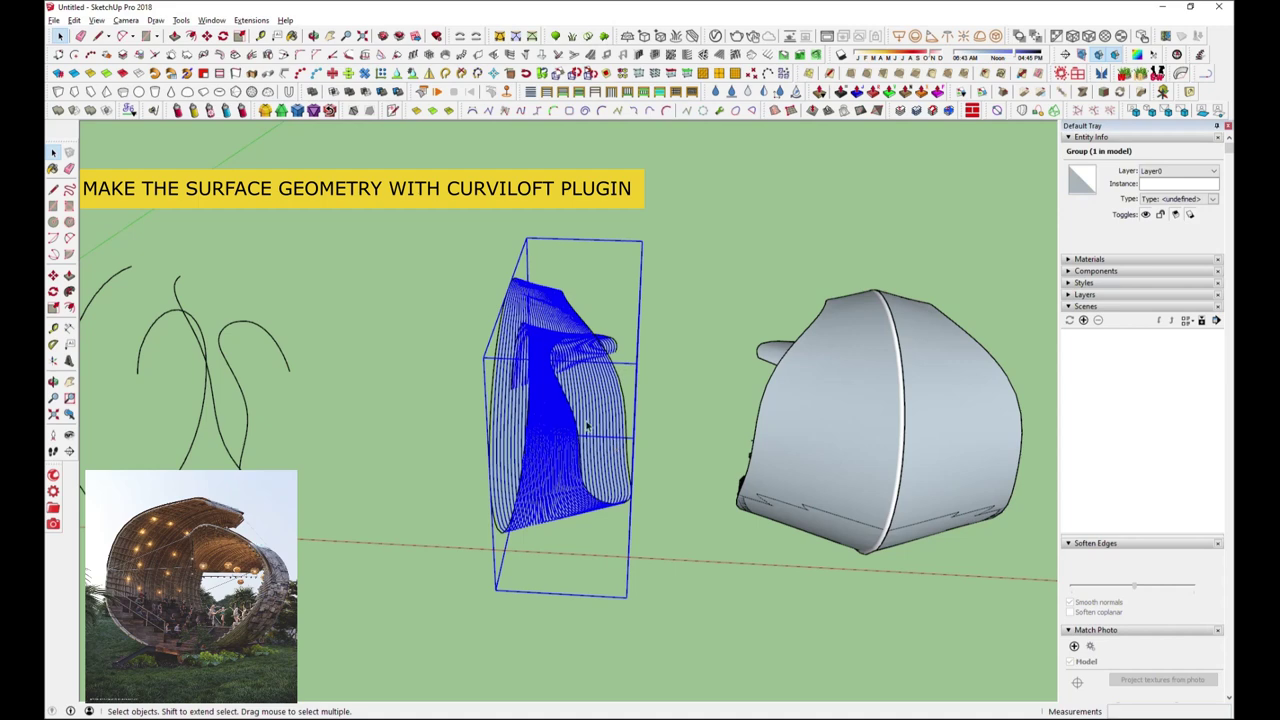
click(205, 37)
click(355, 457)
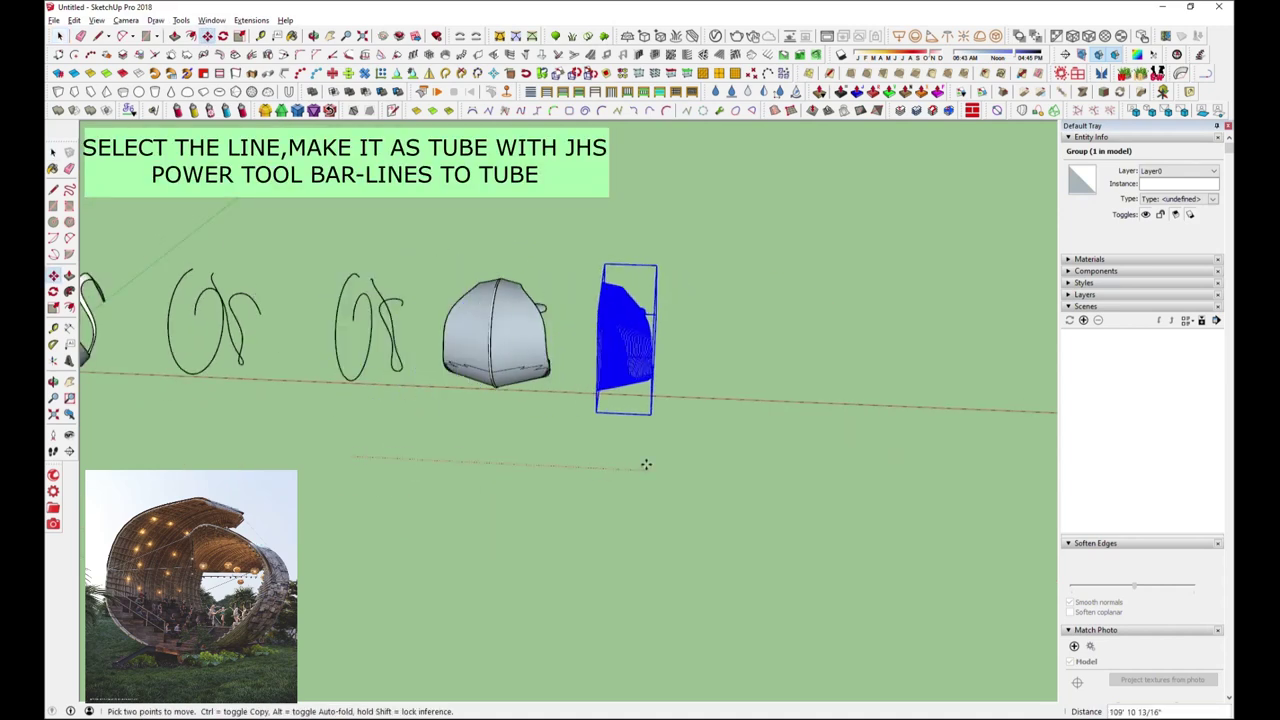
Open the loft group, box-select its lines and run Lines to Tube on them
mouse_move(500, 350)
middle_down()
mouse_move(514, 357)
mouse_move(423, 251)
middle_up()
key(space)
double_click(560, 360)
click(575, 368)
drag(518, 180, 648, 328)
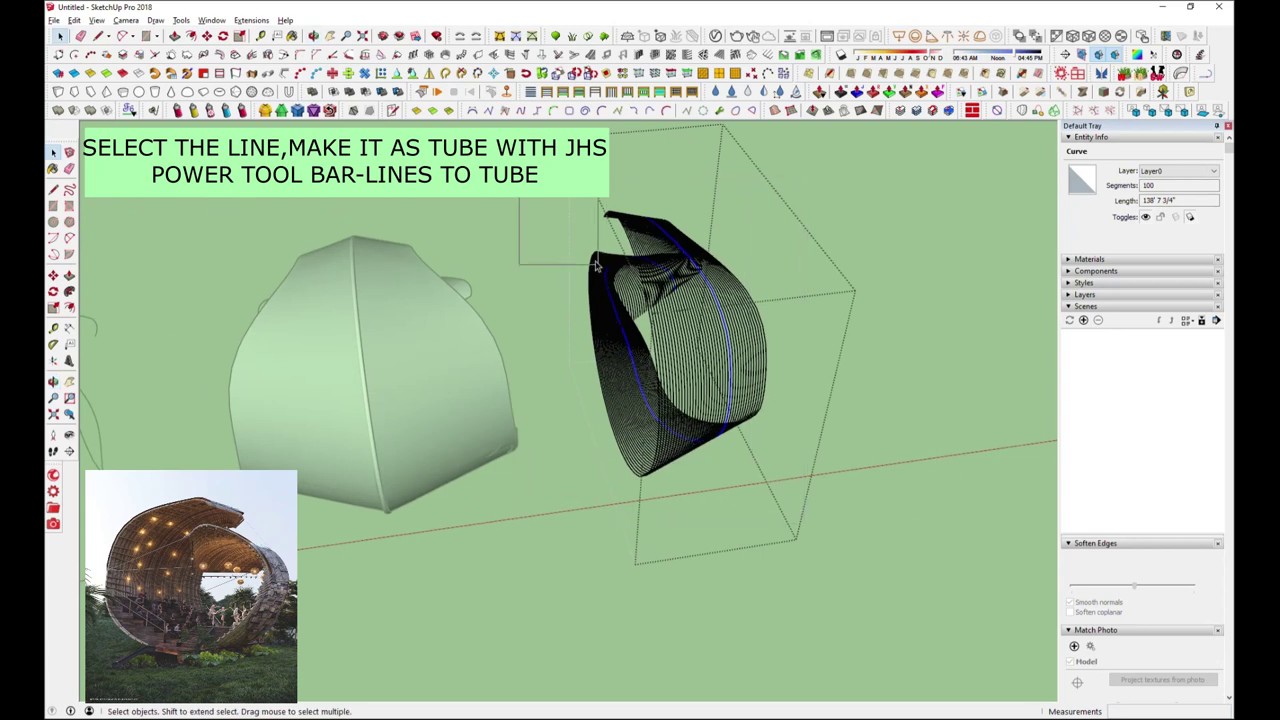
click(288, 91)
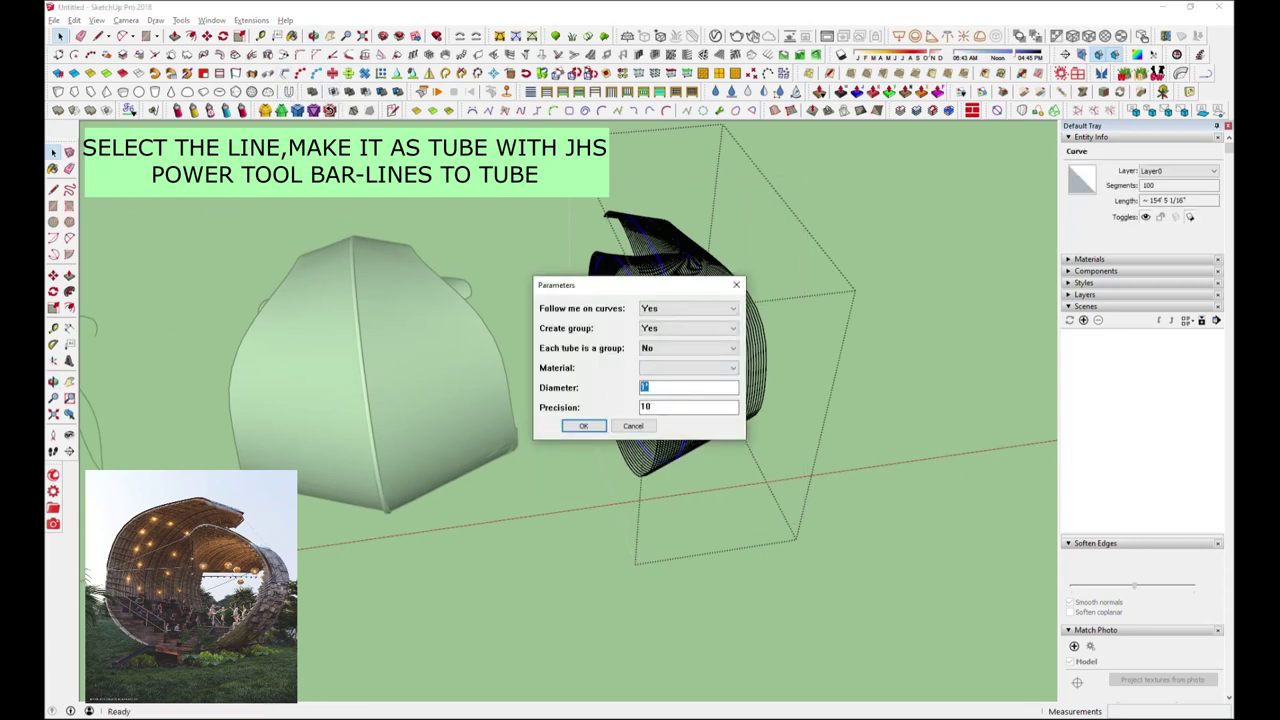
click(588, 428)
Reselect all loft lines and rerun Lines to Tube, turning the 4100 edges into white tubes
mouse_move(588, 428)
middle_down()
mouse_move(549, 366)
mouse_move(531, 370)
middle_up()
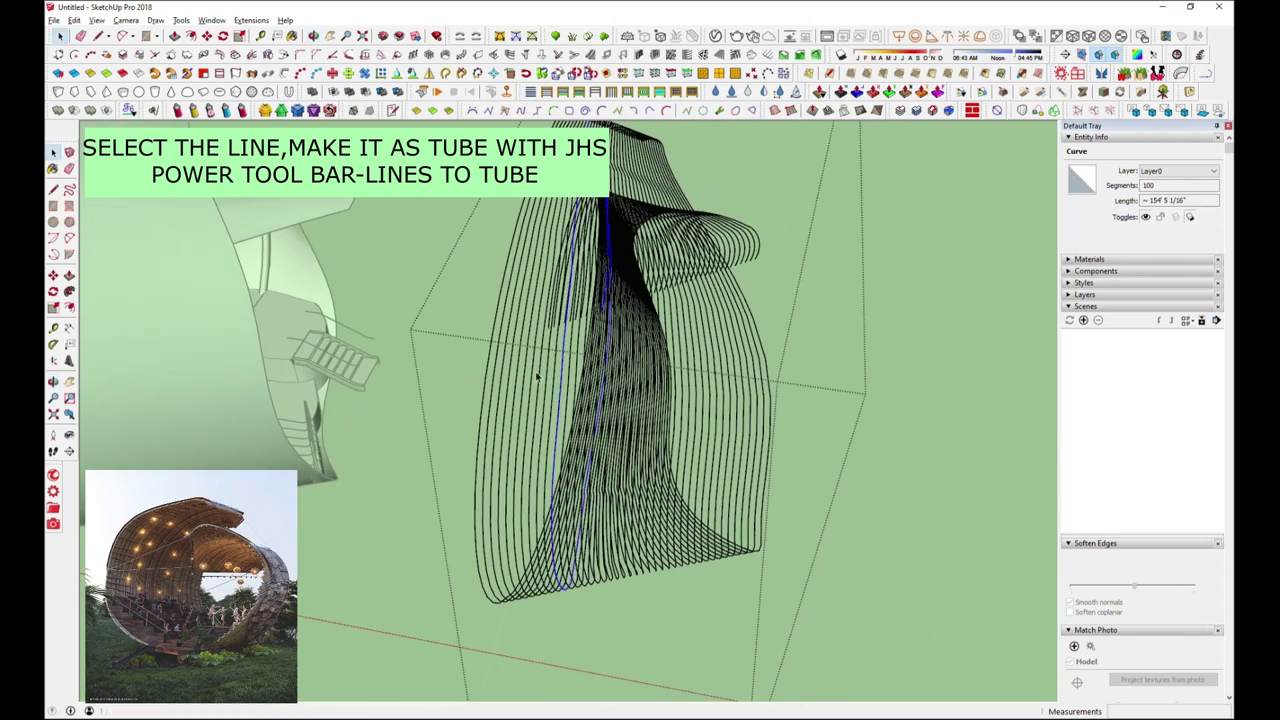
click(288, 74)
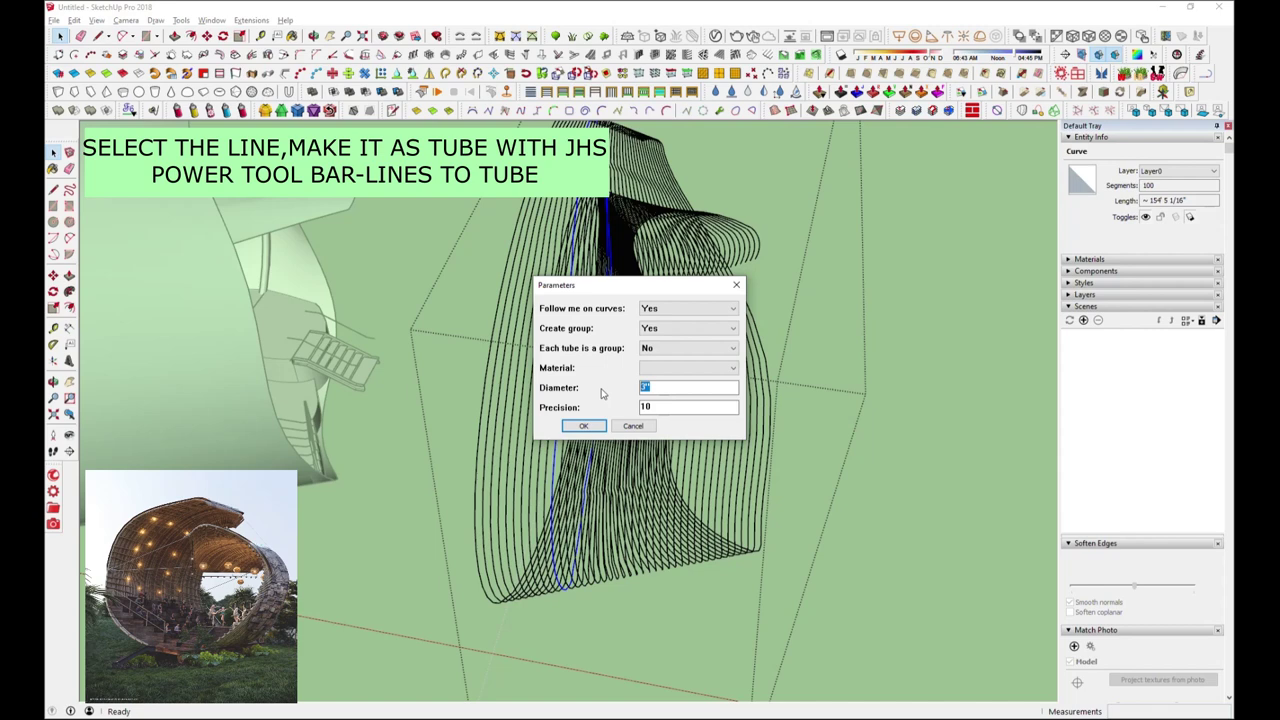
click(594, 429)
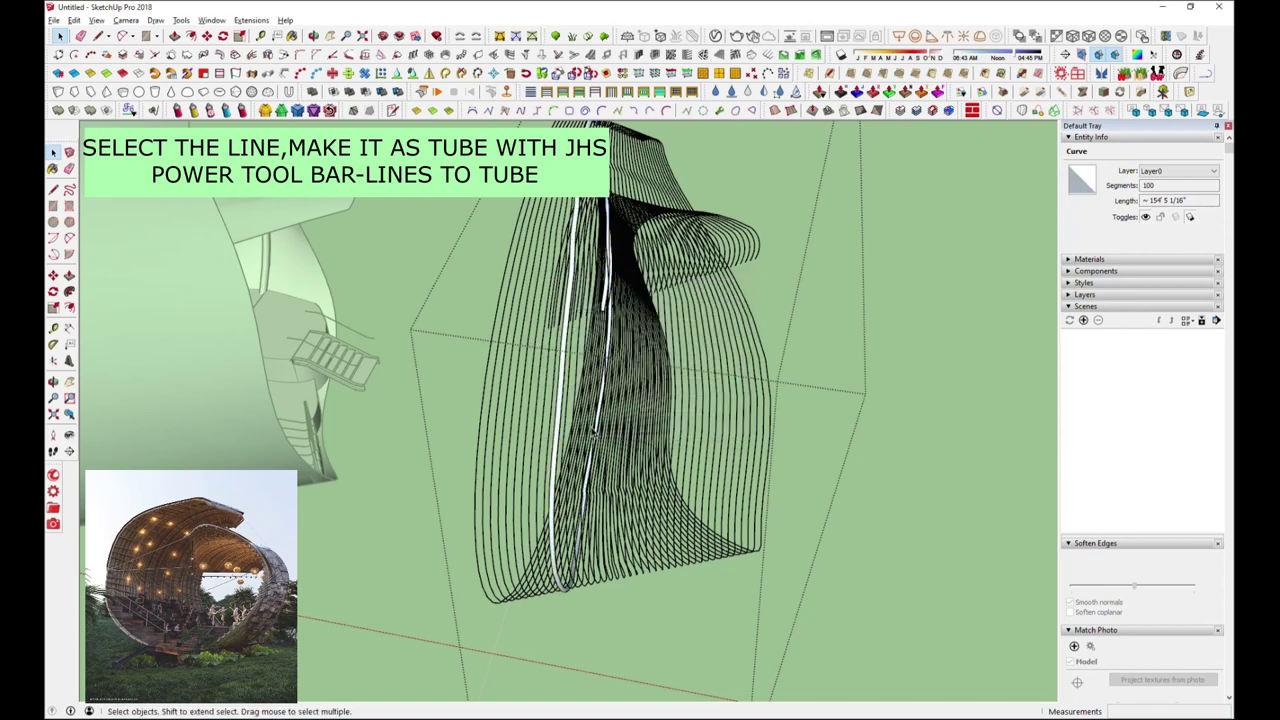
scroll(594, 430, down, 3)
drag(525, 250, 729, 551)
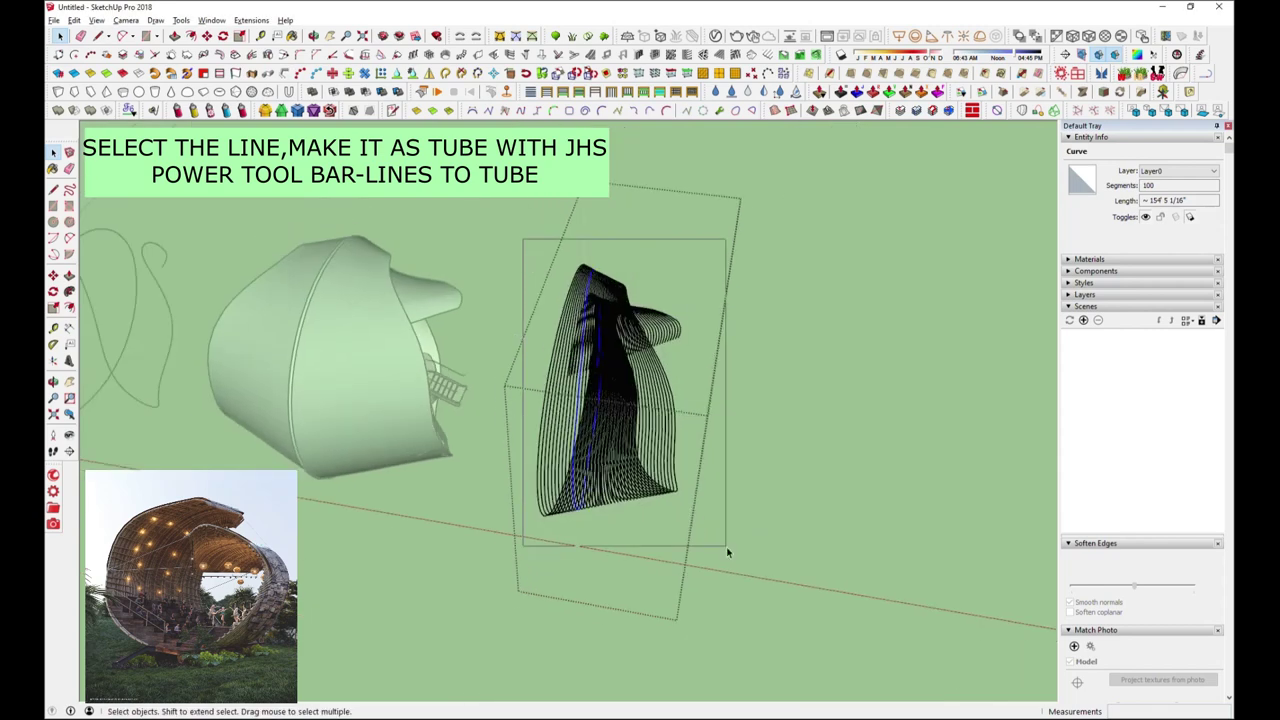
click(290, 75)
click(597, 428)
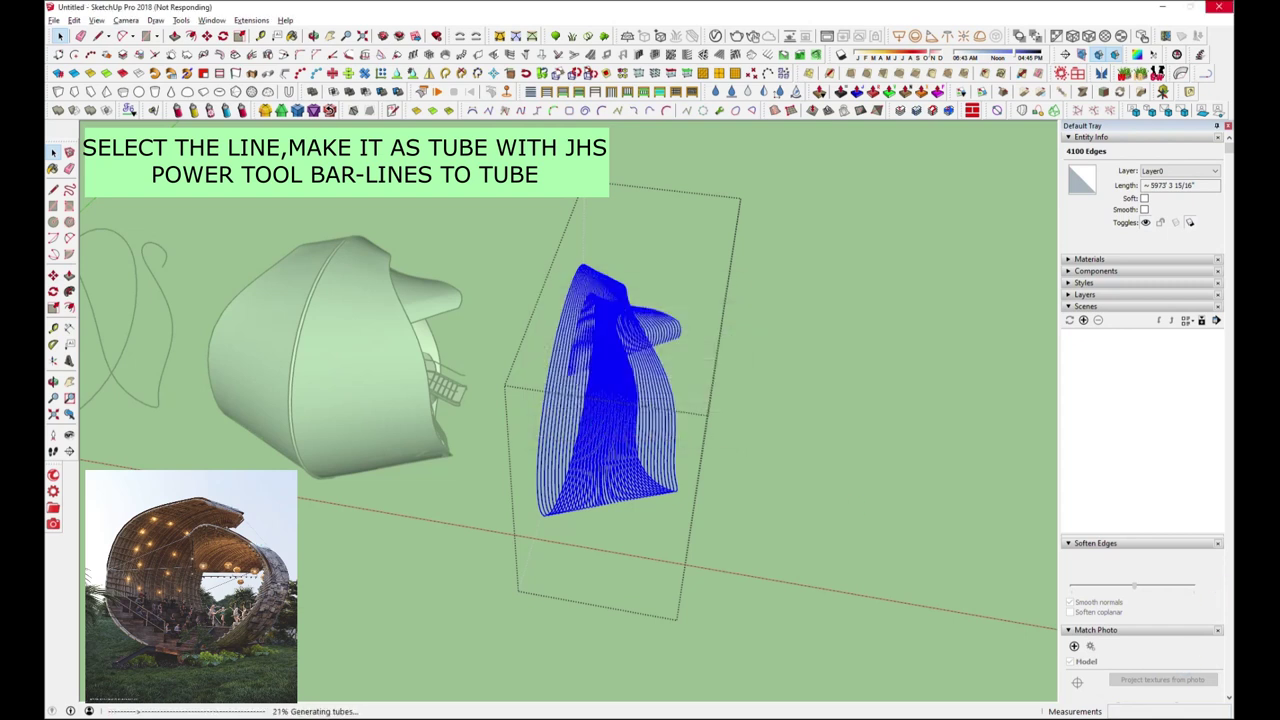
Inspect the new tubes and window-select the sketch curves for lofting
scroll(703, 523, up, 5)
mouse_move(703, 523)
middle_down()
mouse_move(805, 405)
mouse_move(840, 508)
mouse_move(886, 463)
middle_up()
scroll(805, 405, down, 5)
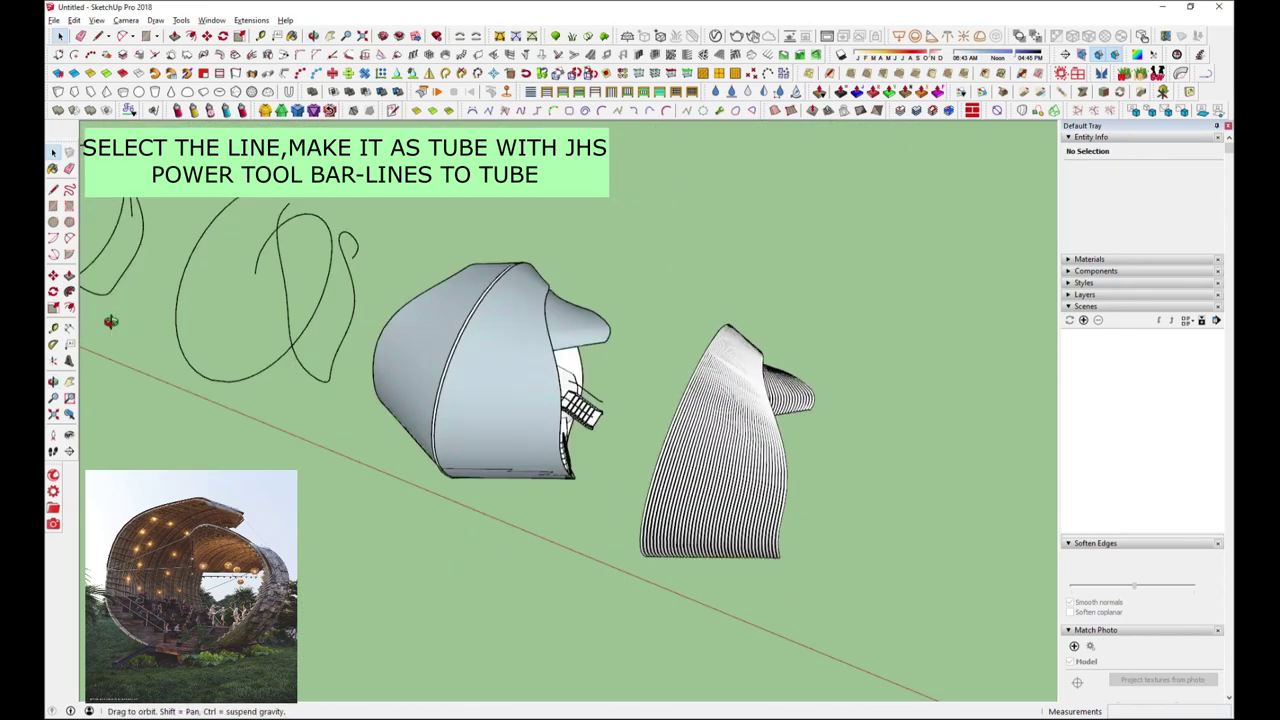
middle_drag(110, 321, 151, 206)
drag(151, 206, 338, 514)
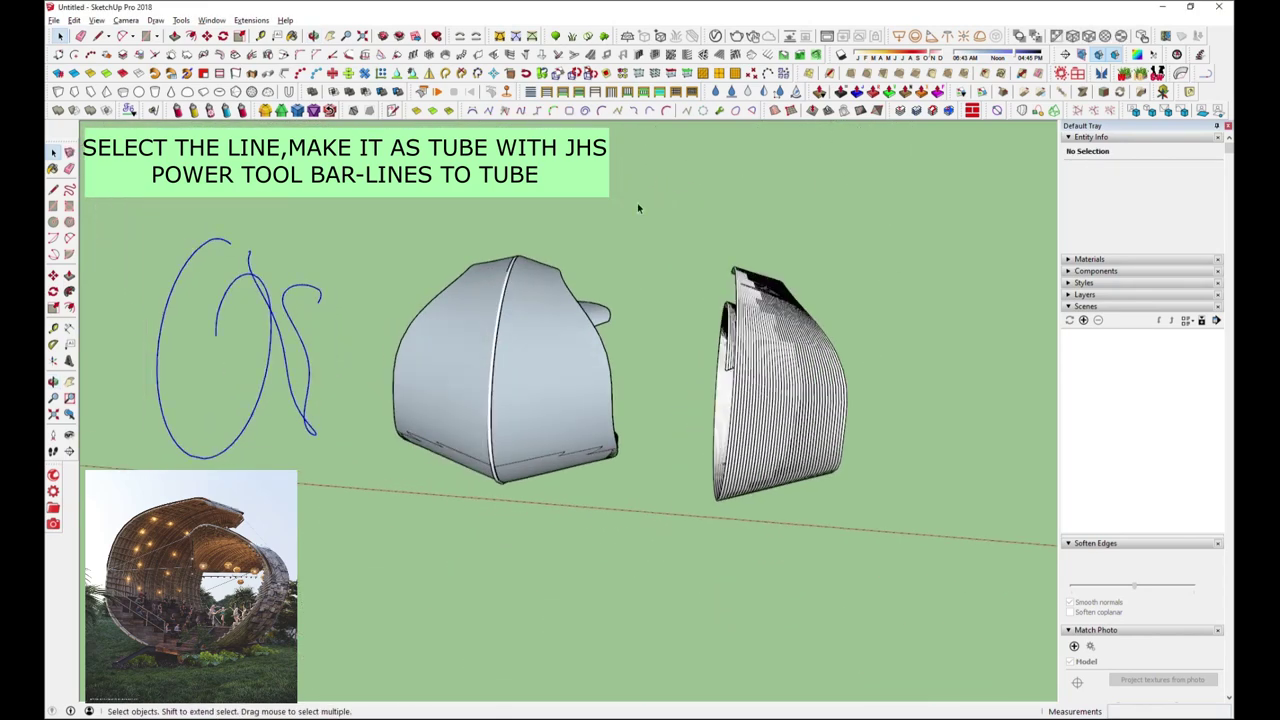
Loft the selected curves by spline into a gridded wire surface
click(1016, 113)
click(684, 139)
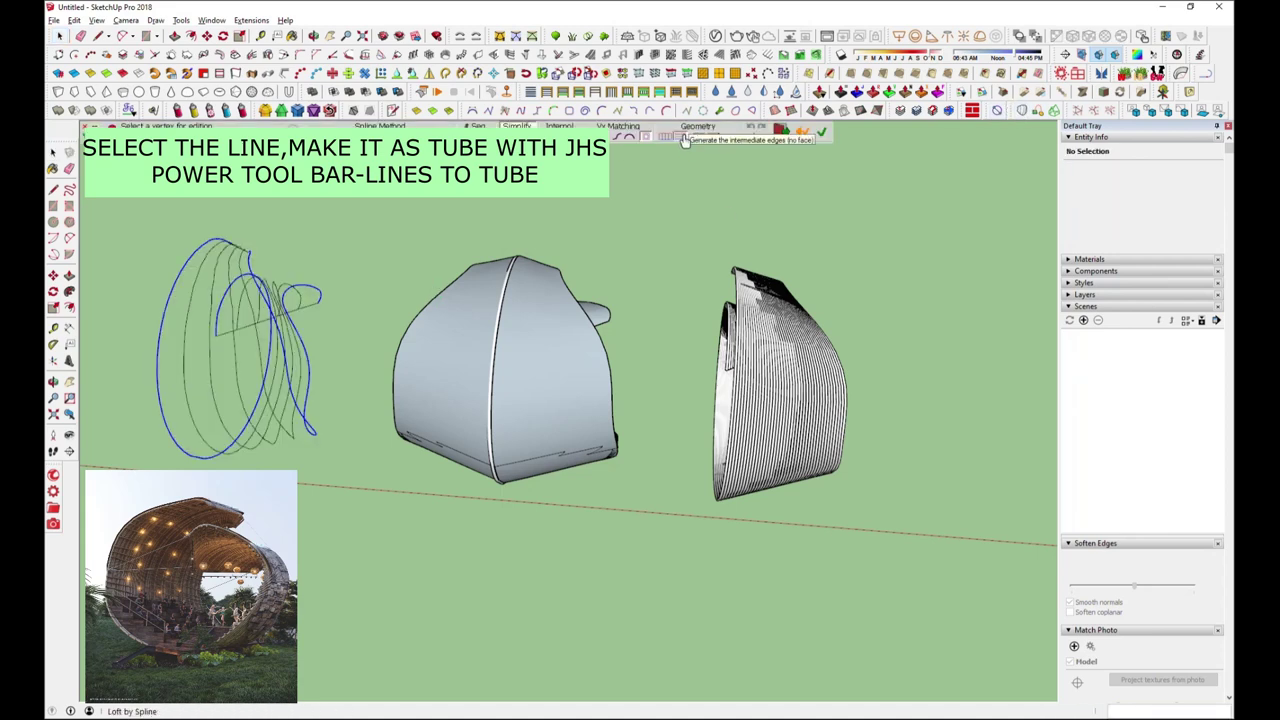
click(665, 139)
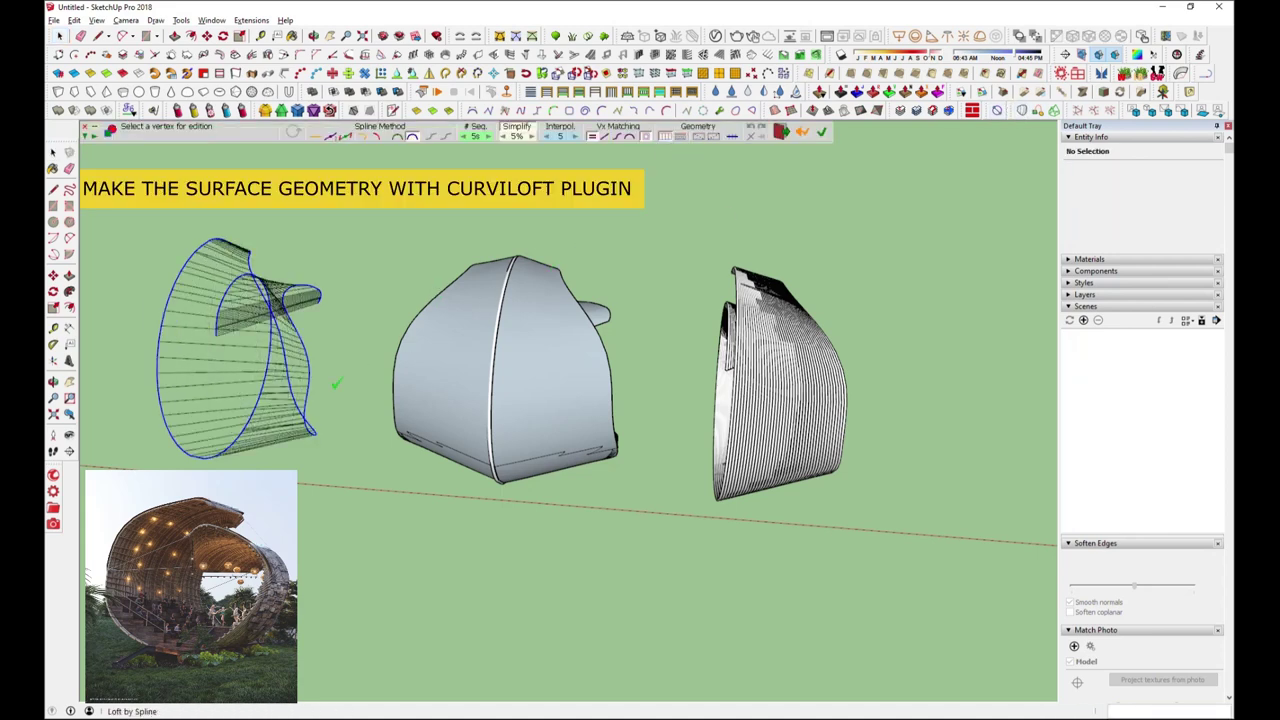
middle_drag(345, 380, 272, 372)
click(273, 368)
key(Return)
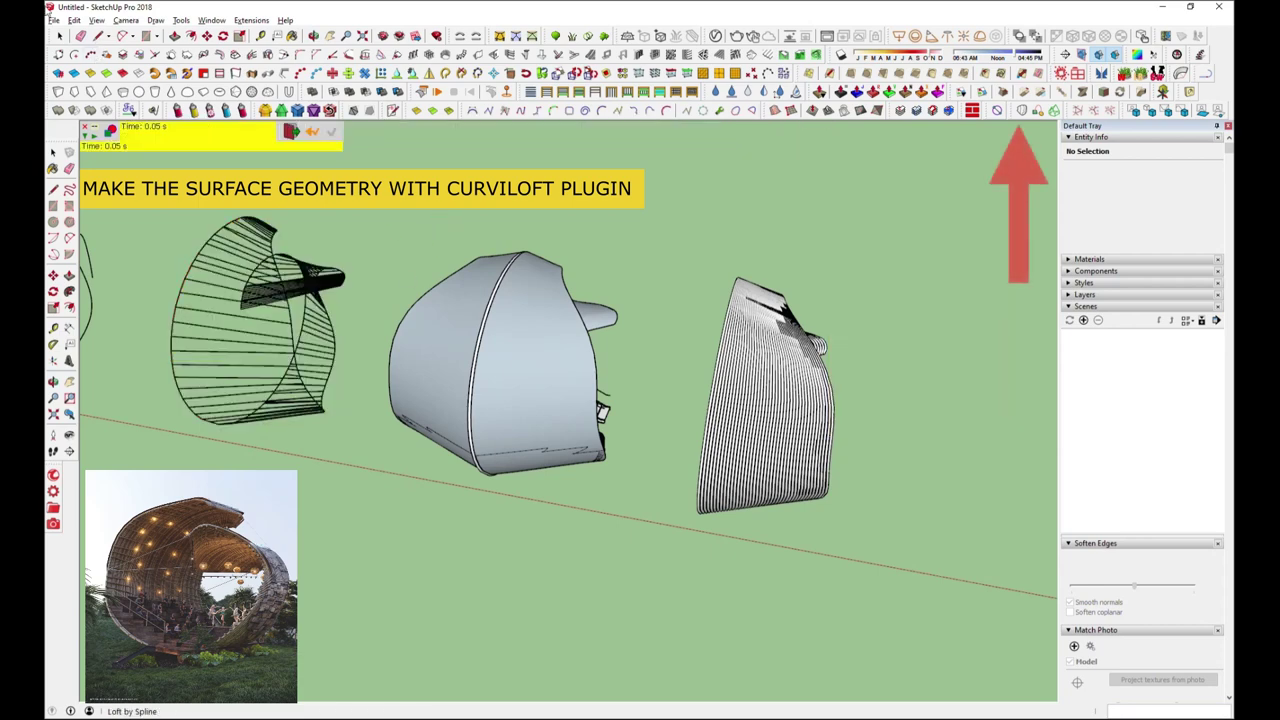
Copy the wire loft along the red axis to the right of the row
click(270, 323)
key(m)
scroll(323, 520, down, 2)
key(ctrl)
click(323, 520)
click(811, 612)
key(space)
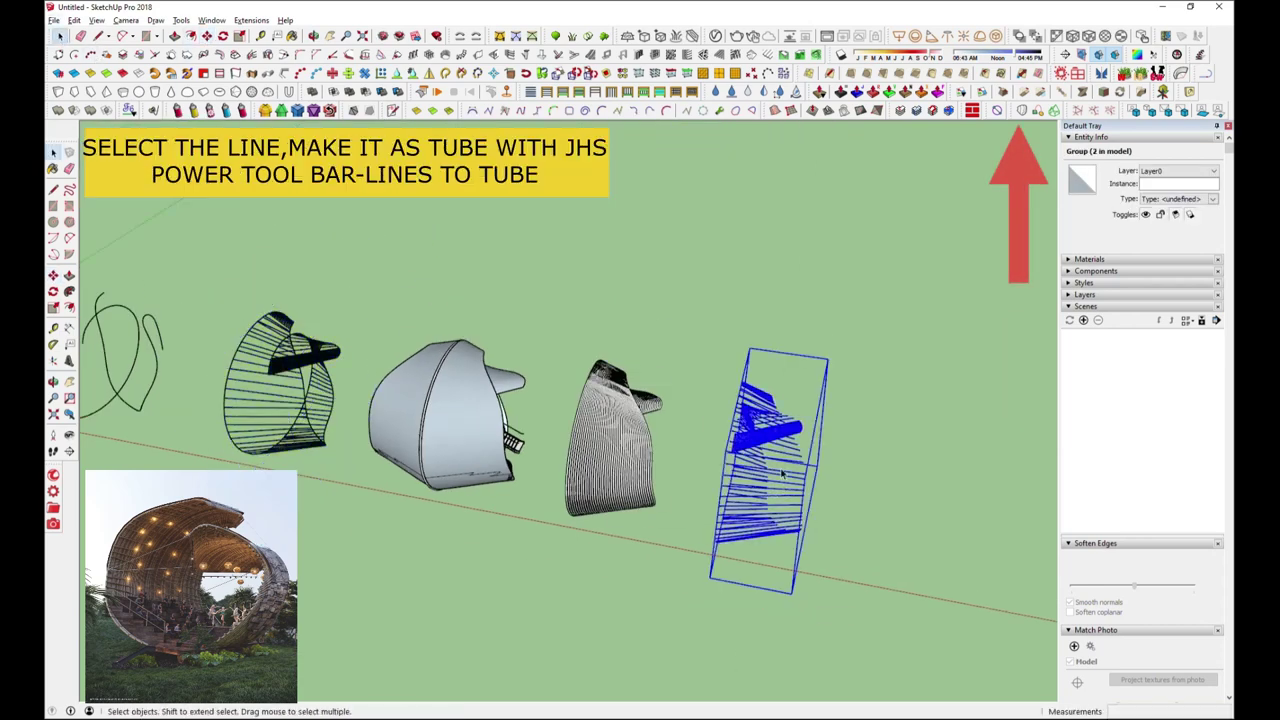
Select all edges inside the copied loft and convert its 505 lines to tubes
double_click(785, 478)
key(ctrl+a)
scroll(819, 583, up, 3)
scroll(800, 450, up, 2)
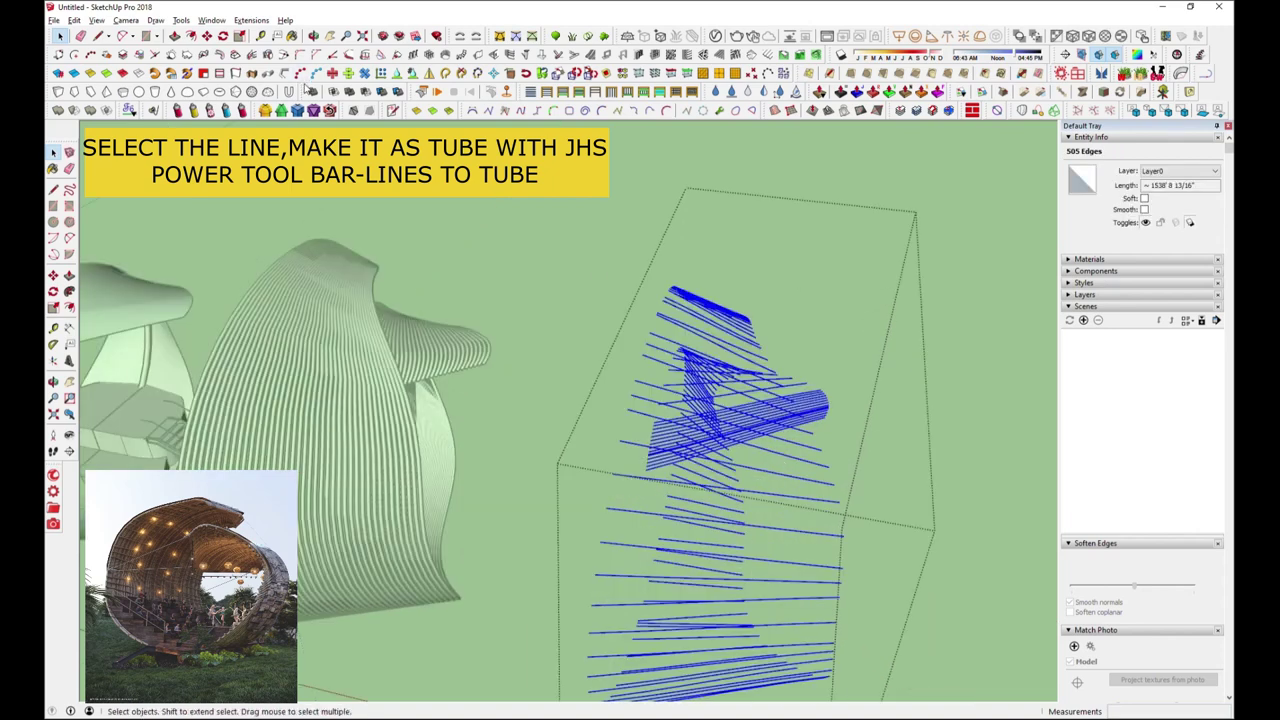
click(286, 75)
click(584, 426)
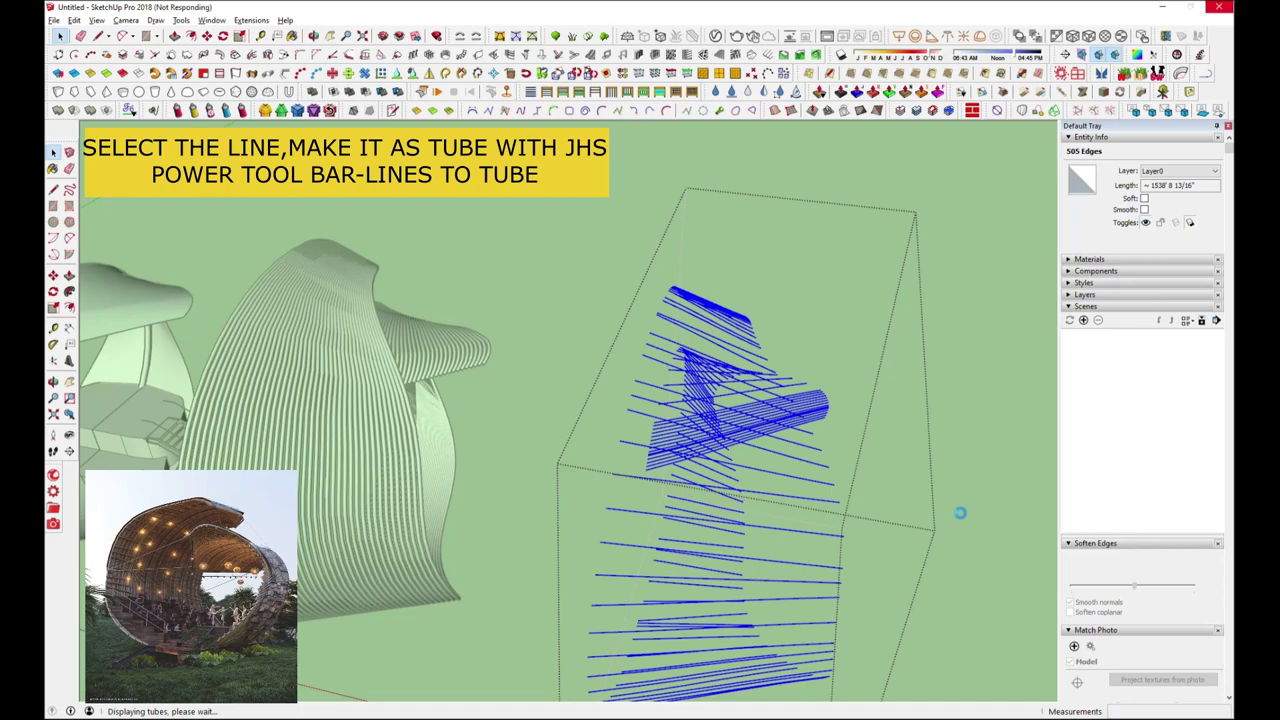
Move the new tube group onto the ribbed shell
middle_drag(748, 370, 678, 281)
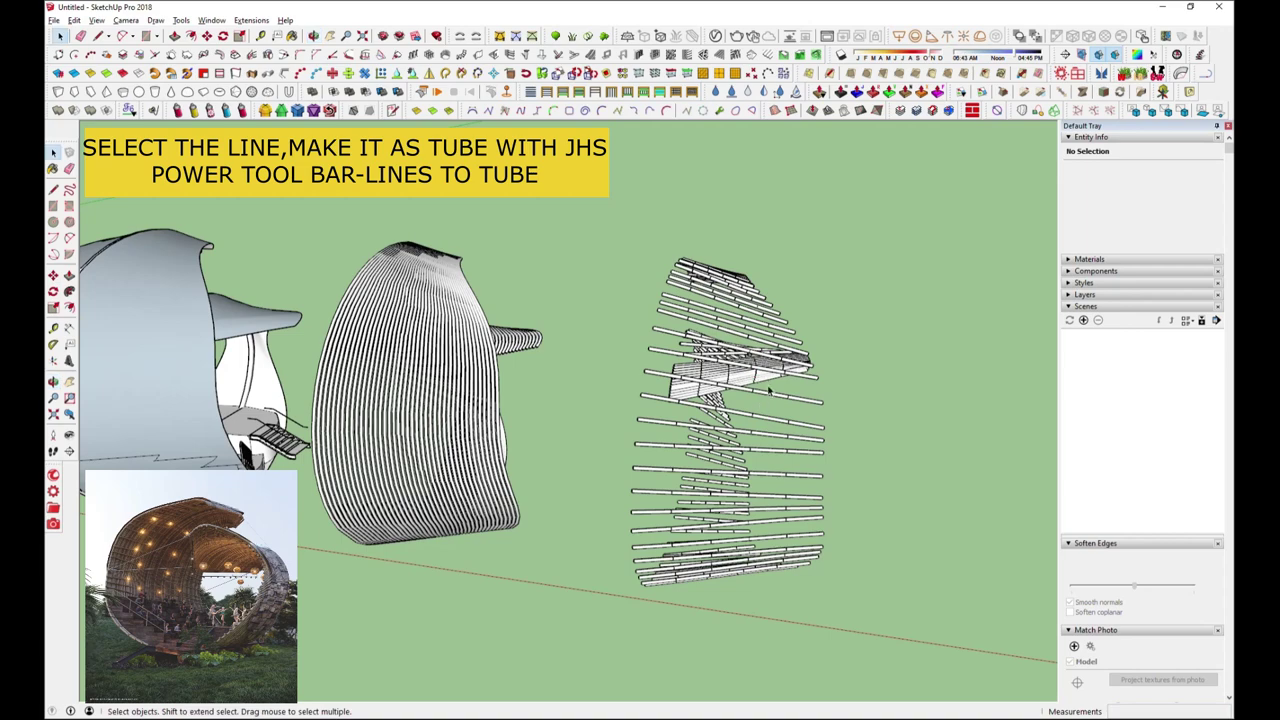
click(770, 392)
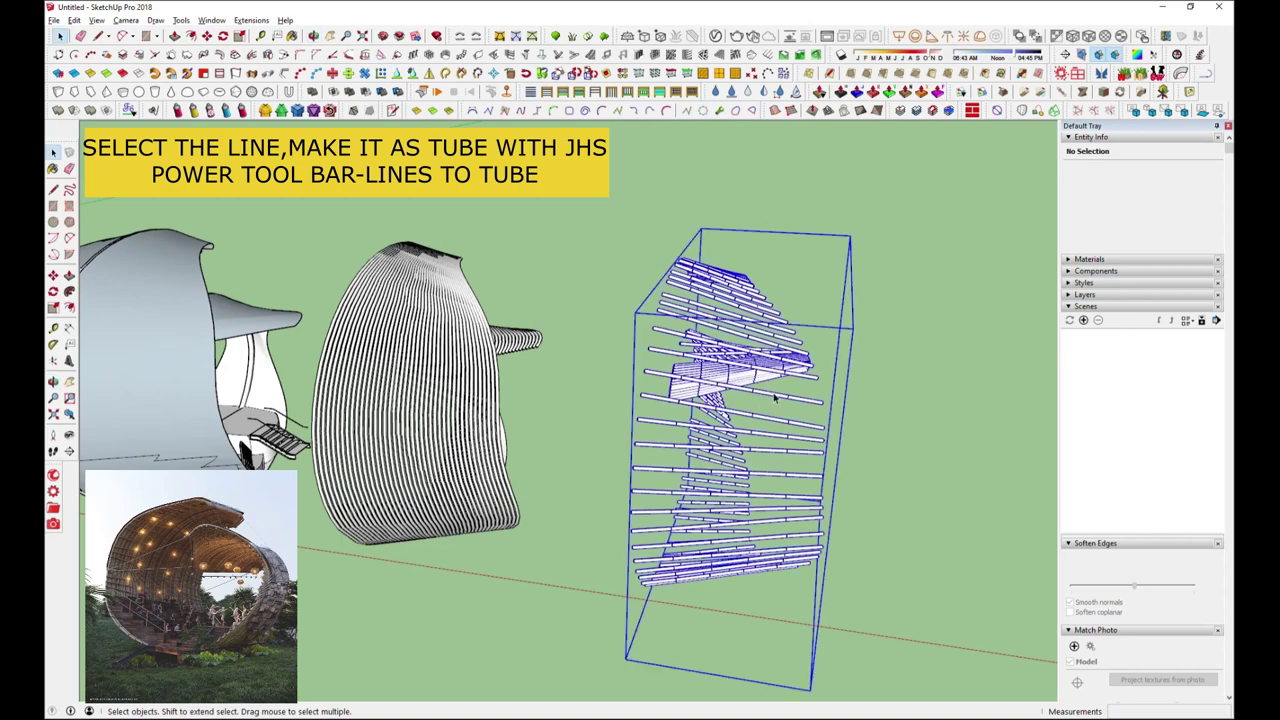
key(m)
click(789, 628)
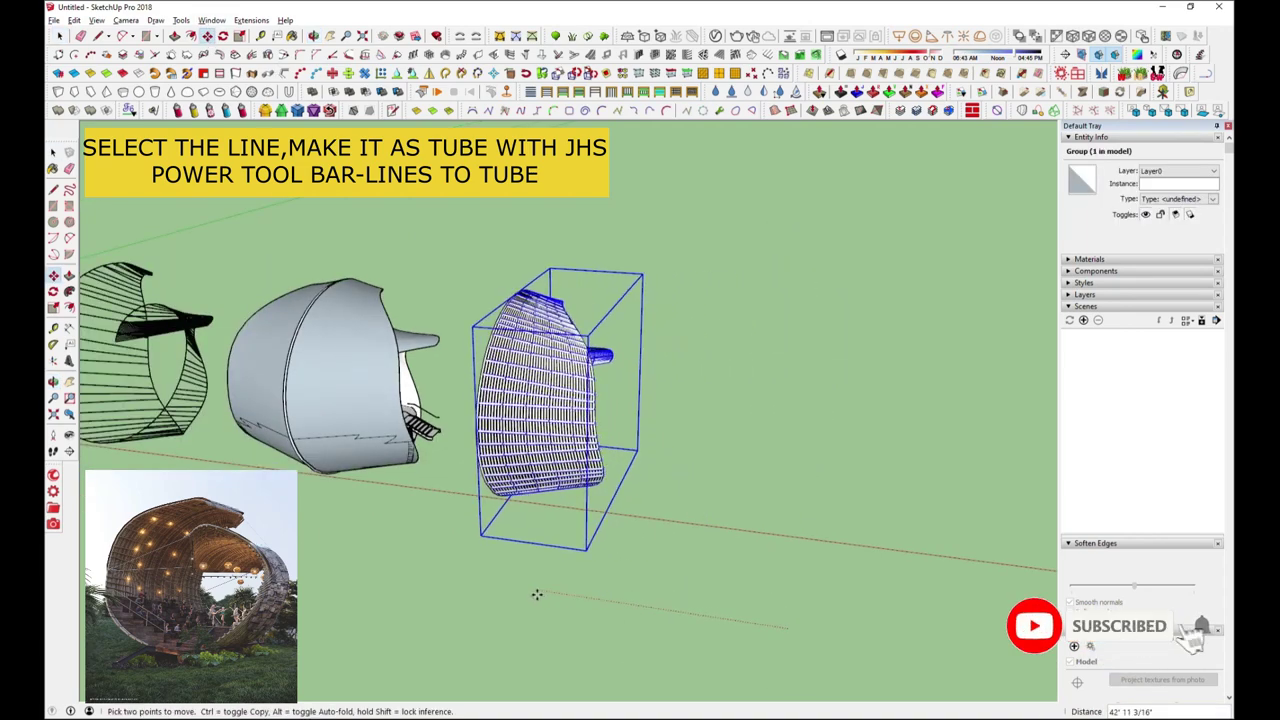
Window-select both tubed lattice groups, the ribbed shell and its cross tubes
scroll(681, 578, up, 2)
scroll(681, 578, up, 2)
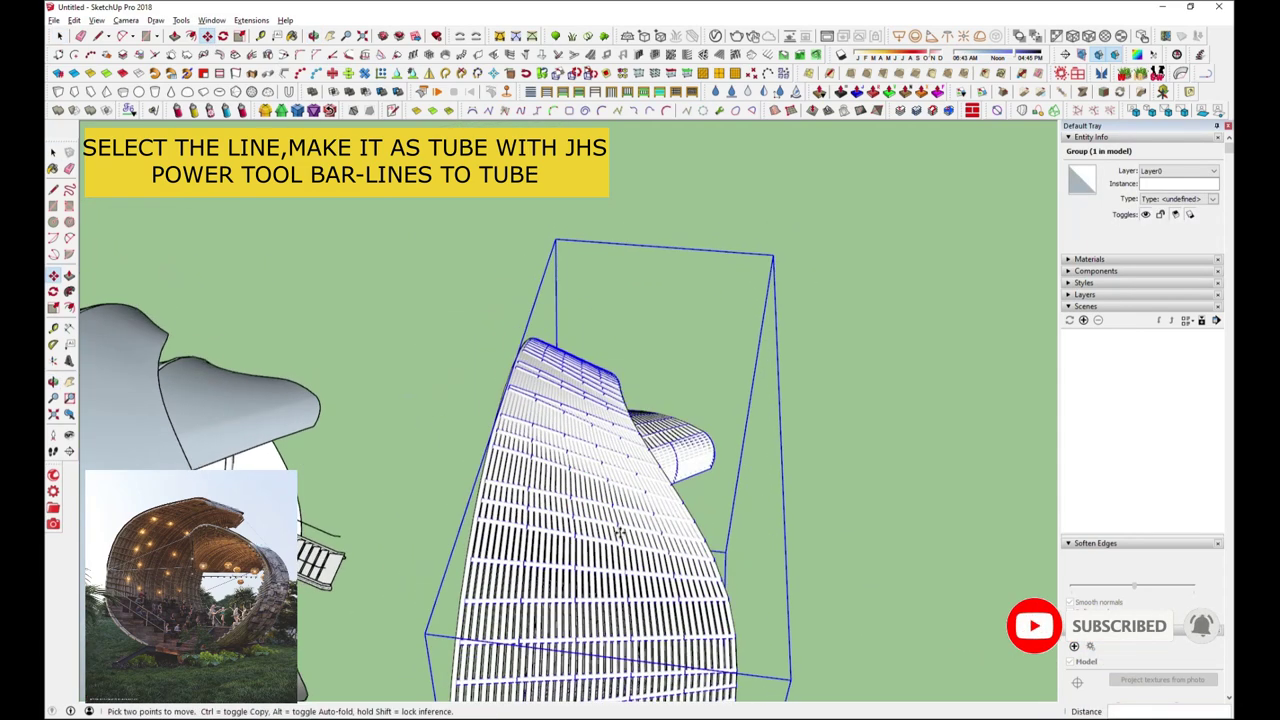
scroll(681, 578, up, 2)
scroll(681, 578, up, 2)
mouse_move(681, 578)
middle_down()
mouse_move(529, 457)
mouse_move(680, 366)
mouse_move(680, 450)
mouse_move(746, 549)
middle_up()
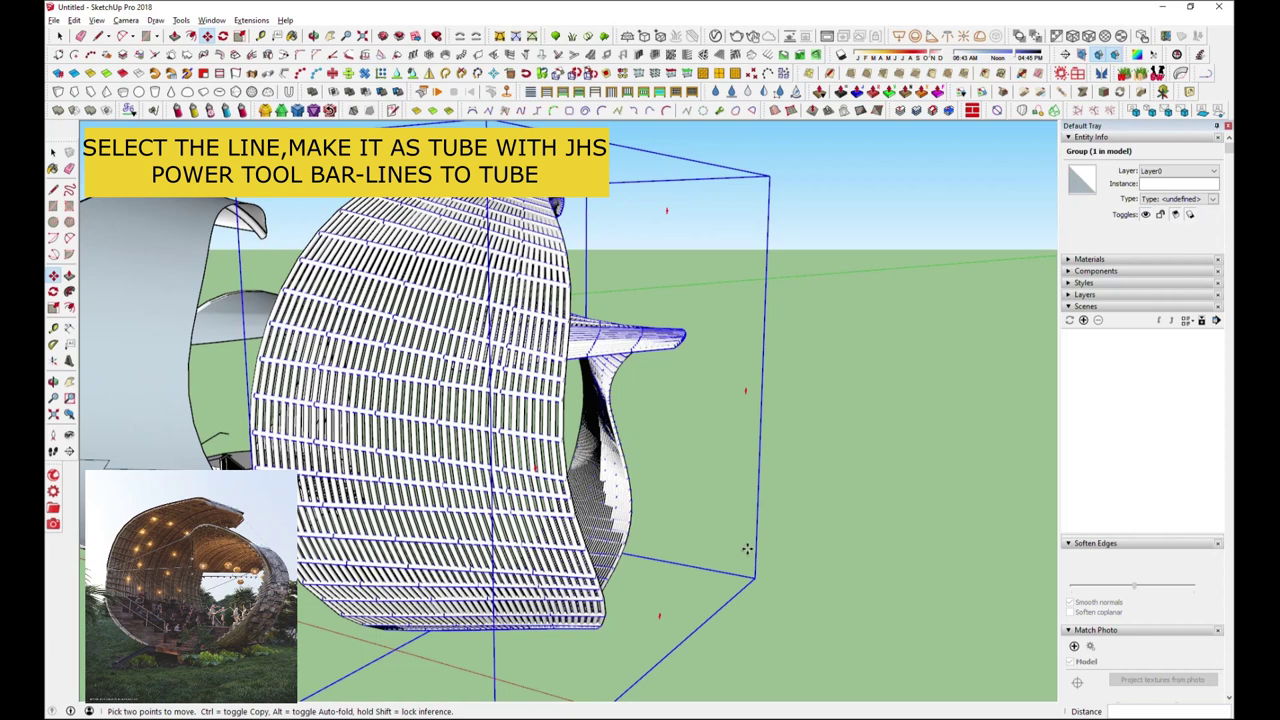
mouse_move(750, 502)
middle_down()
mouse_move(637, 435)
mouse_move(665, 380)
middle_up()
key(space)
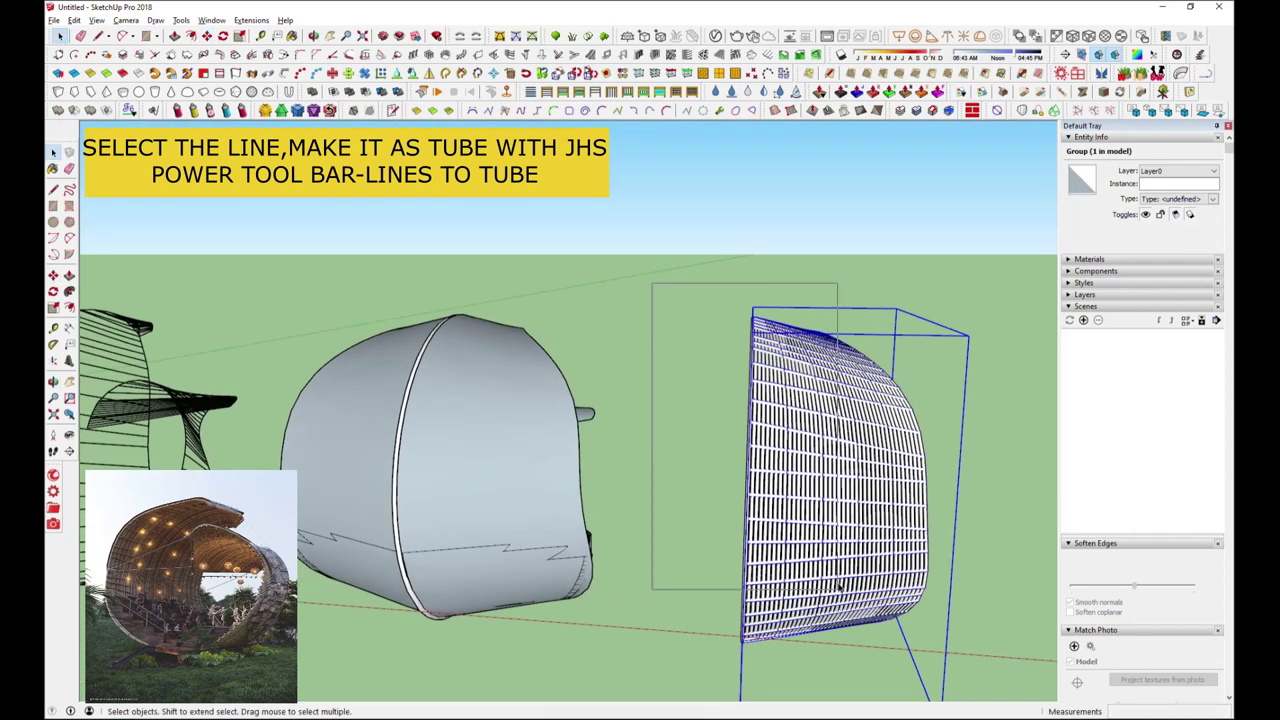
click(677, 306)
scroll(677, 306, down, 3)
drag(671, 257, 846, 566)
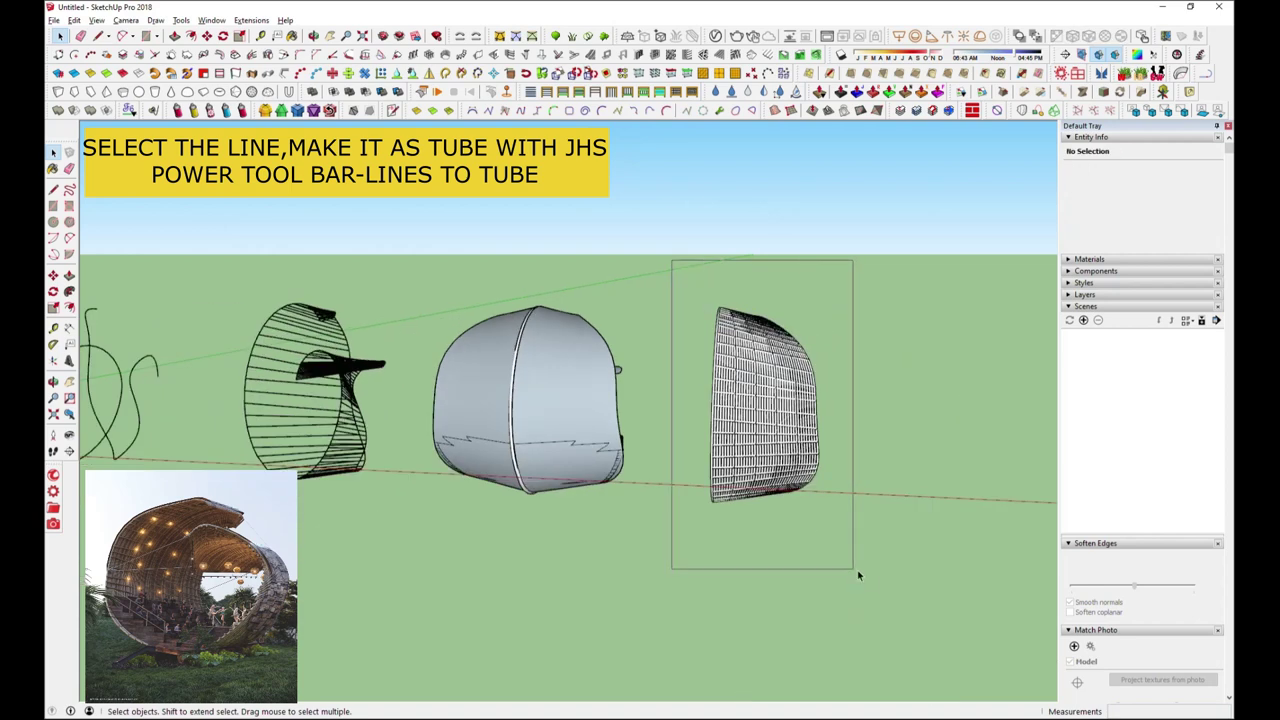
Make the two selected groups into a single component, Component#2
right_click(735, 358)
key(Escape)
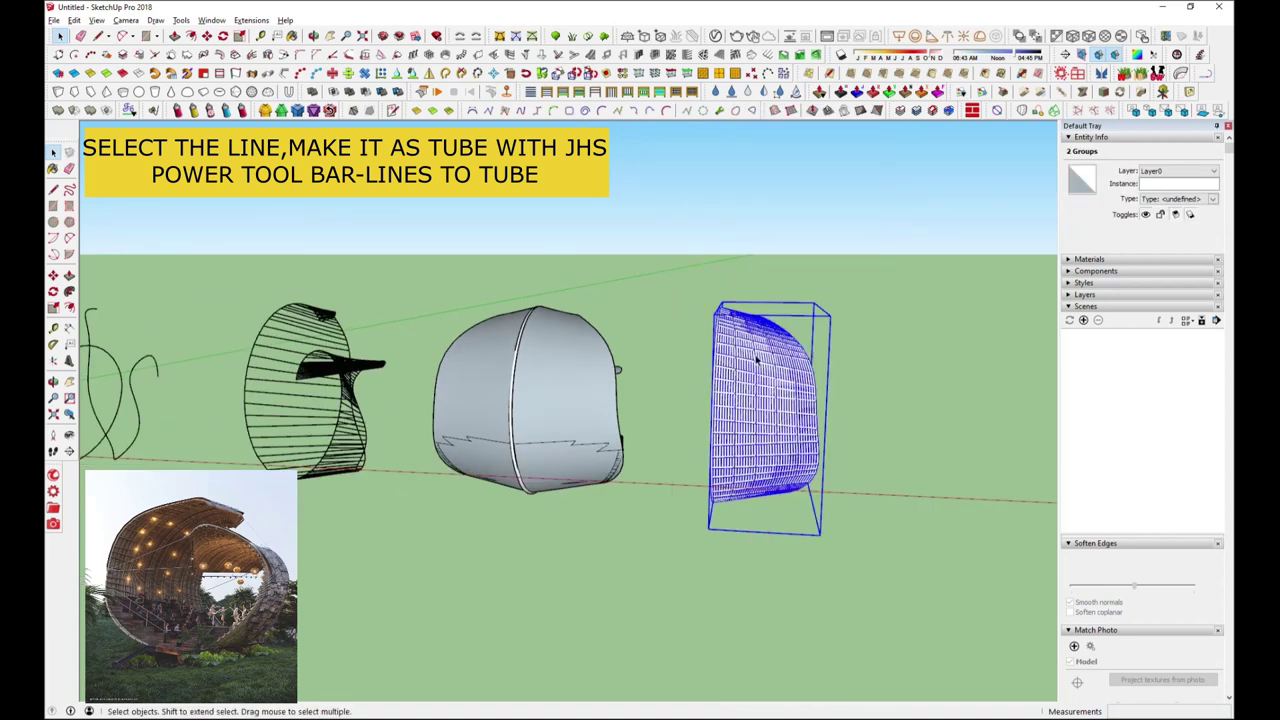
right_click(757, 360)
click(808, 183)
click(770, 461)
middle_drag(770, 461, 840, 470)
middle_drag(342, 299, 457, 113)
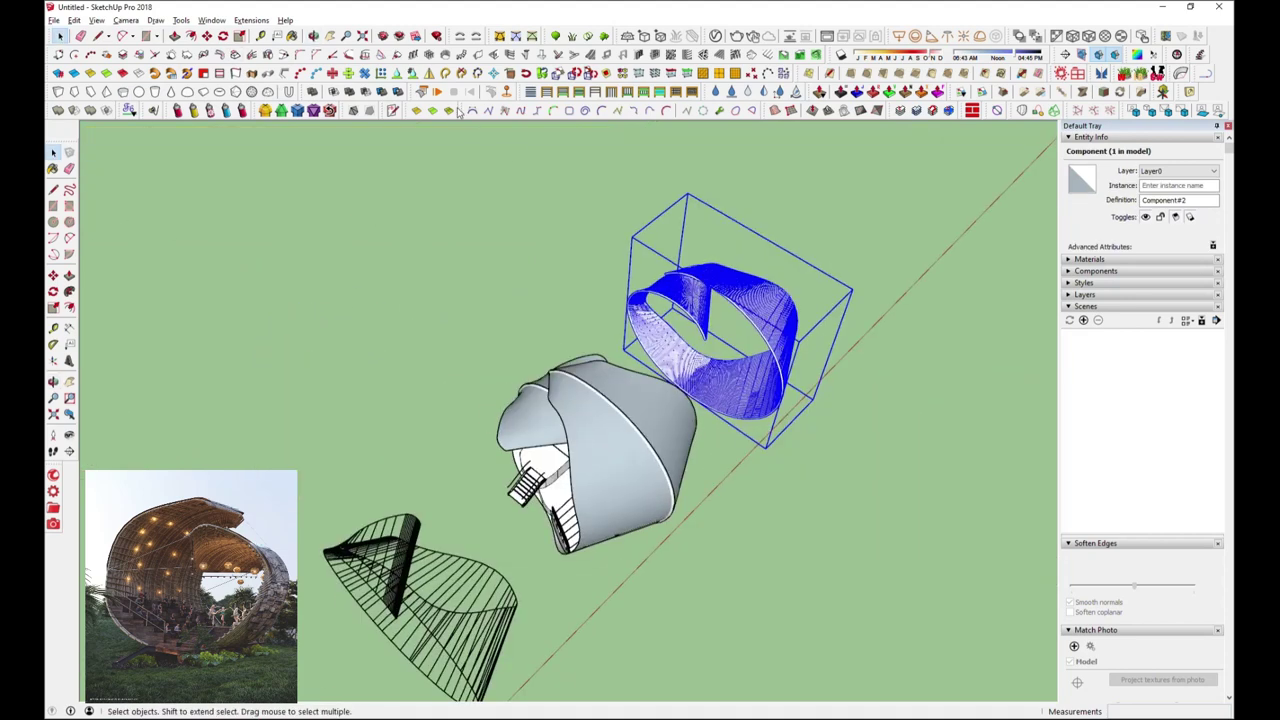
Commit the mirrored copy of the lattice and group both halves together
scroll(765, 415, up, 3)
scroll(802, 412, up, 2)
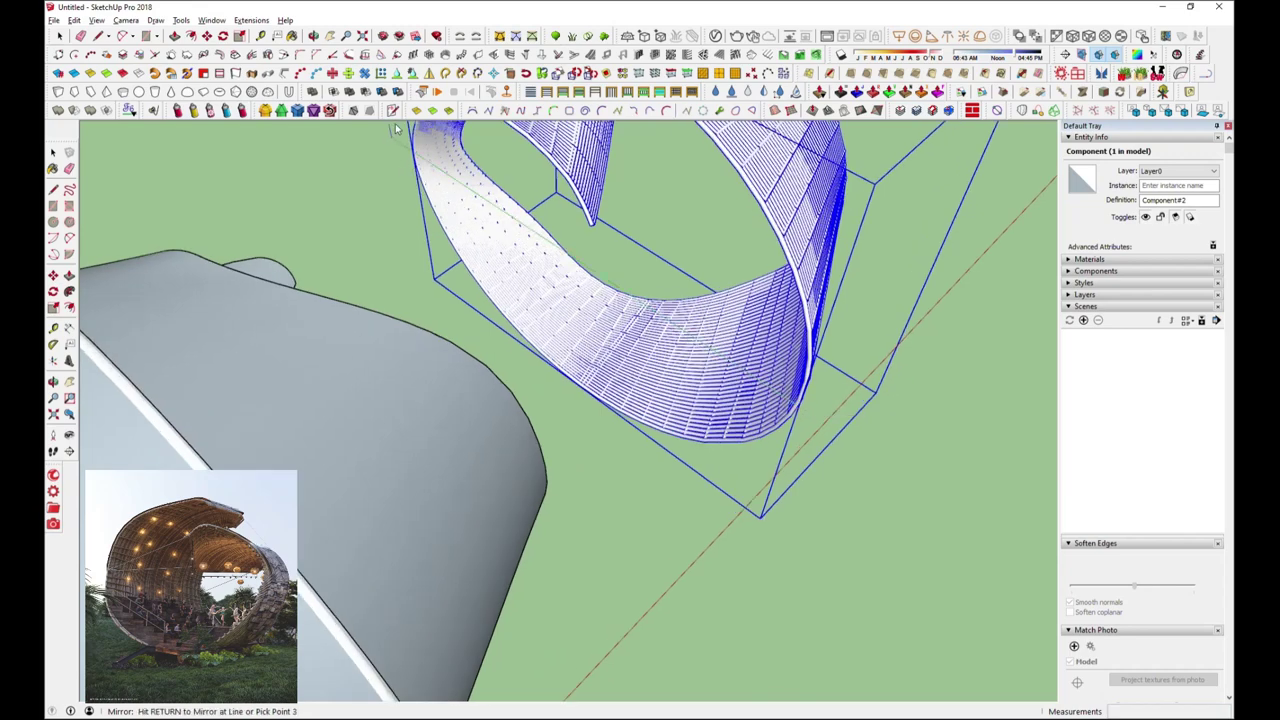
key(Return)
right_click(645, 317)
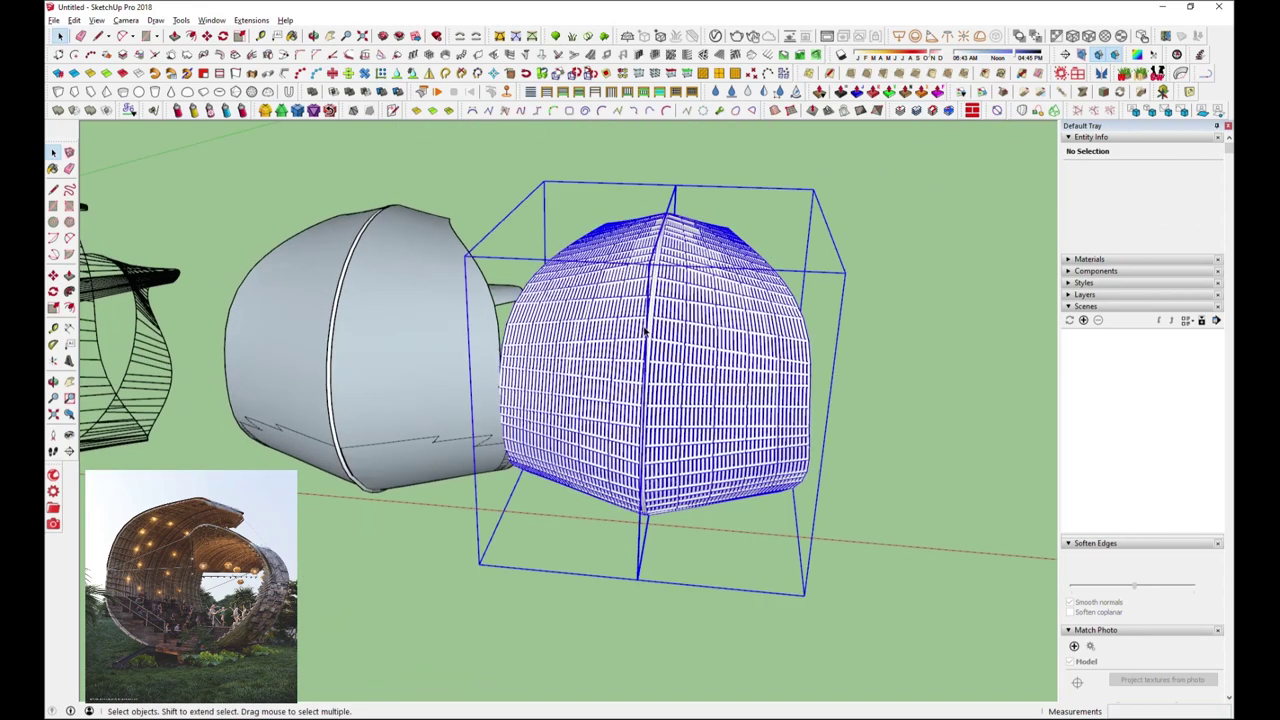
click(684, 162)
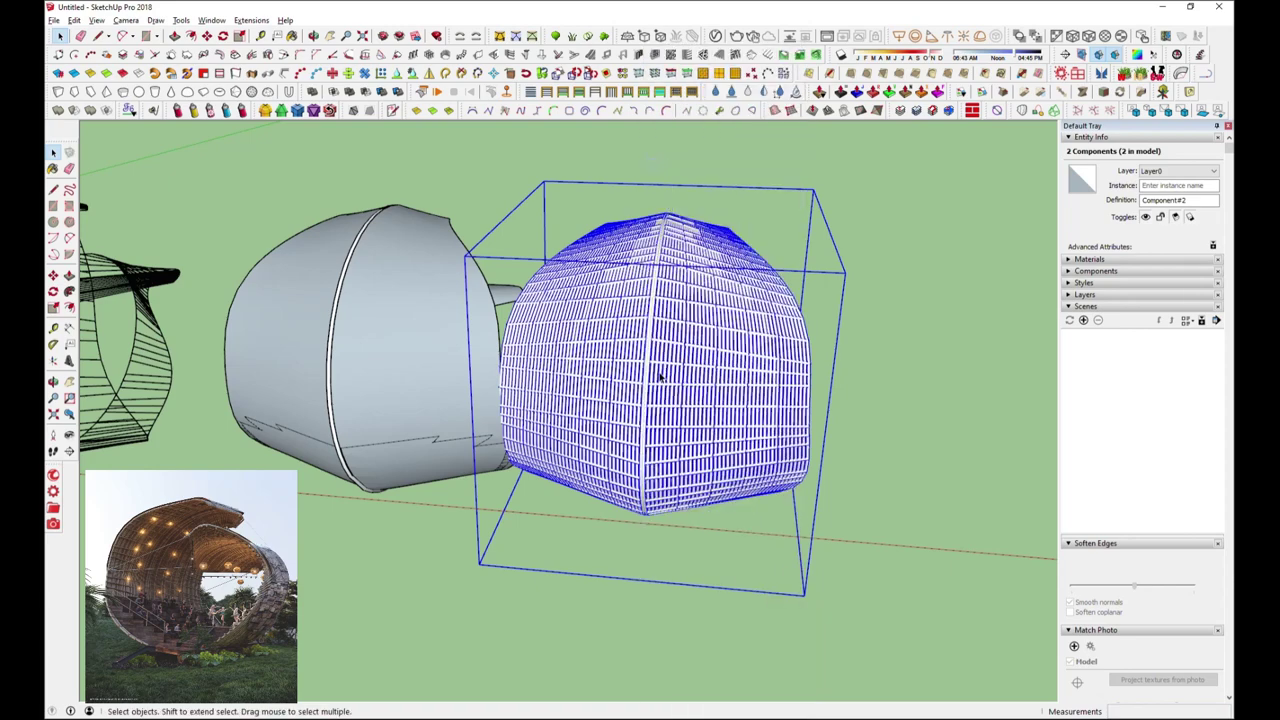
Move the grouped lattice onto the grey shell
middle_drag(657, 366, 724, 514)
key(m)
click(724, 514)
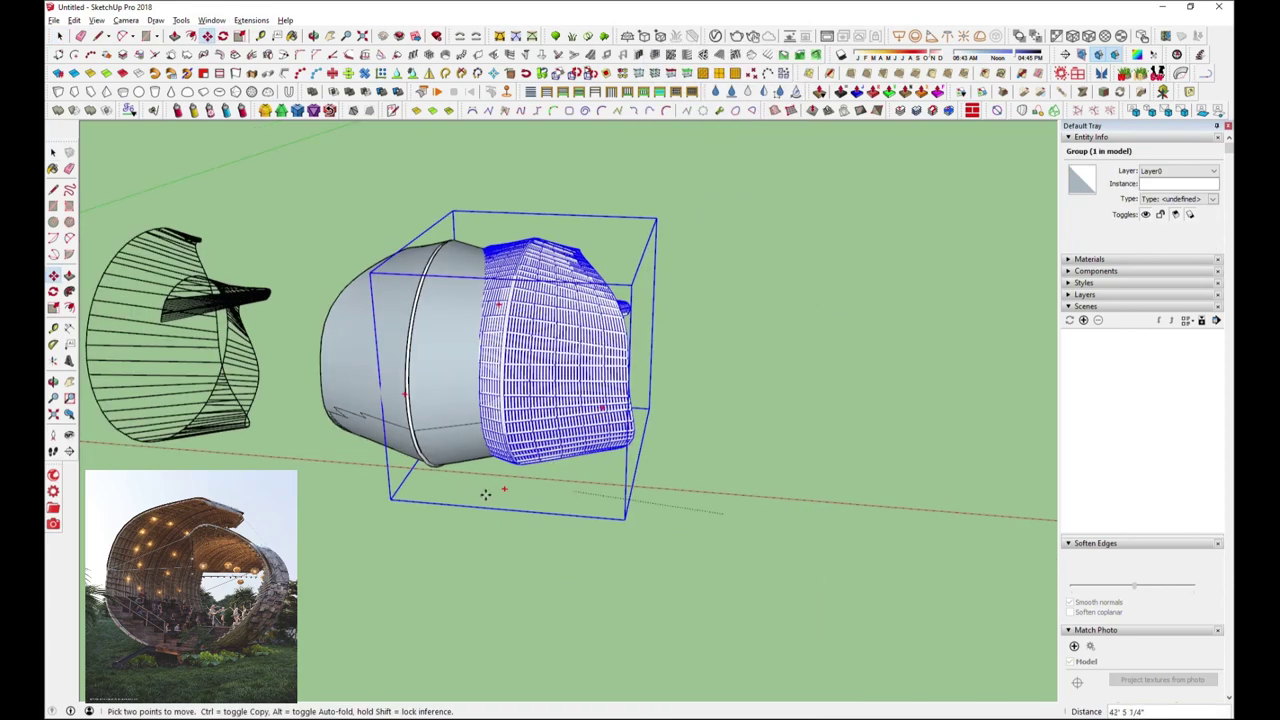
mouse_move(478, 496)
middle_down()
mouse_move(287, 385)
mouse_move(649, 430)
middle_up()
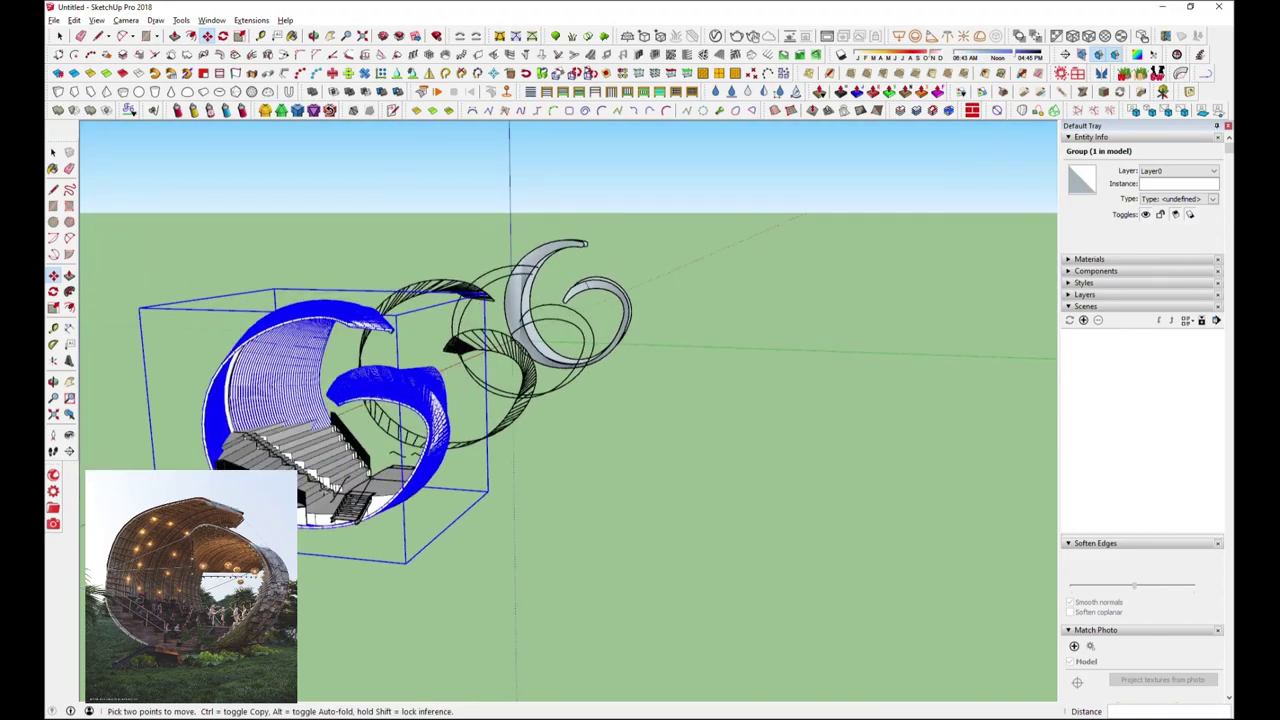
Orbit over to the row of sketch curves and select the remaining blue curves
scroll(420, 390, up, 5)
middle_drag(420, 390, 560, 400)
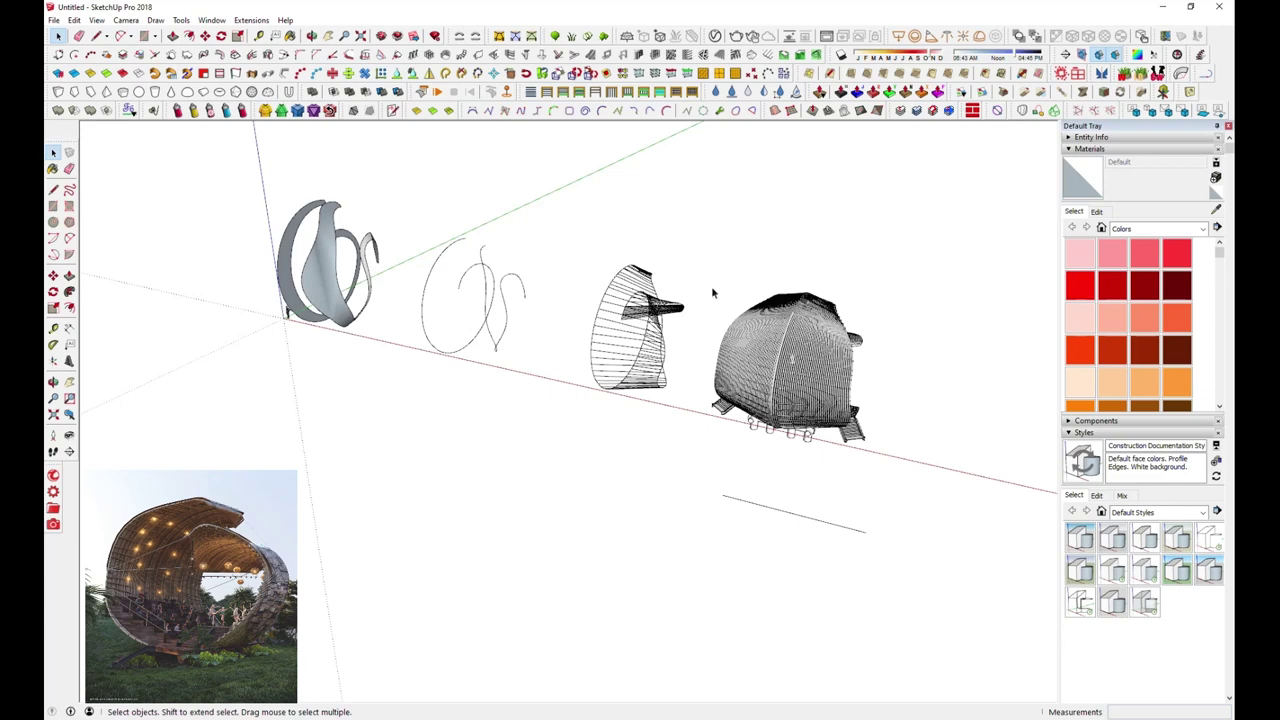
middle_drag(712, 292, 508, 322)
click(630, 300)
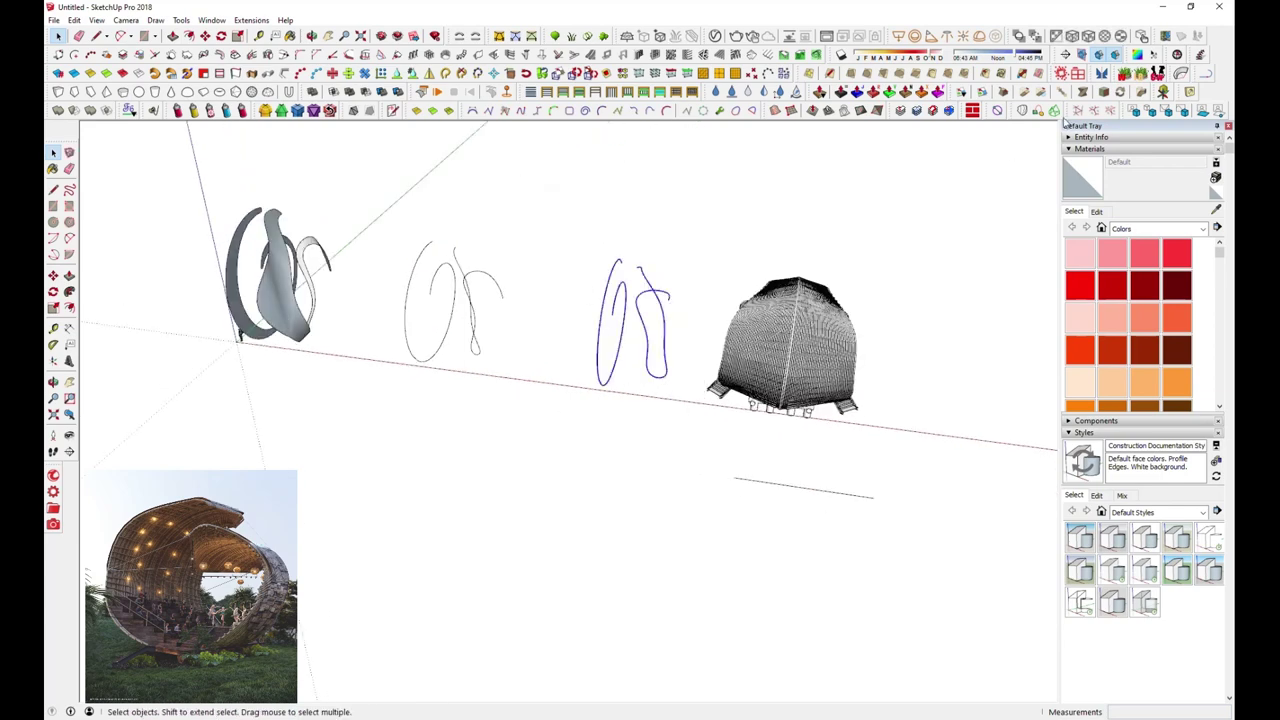
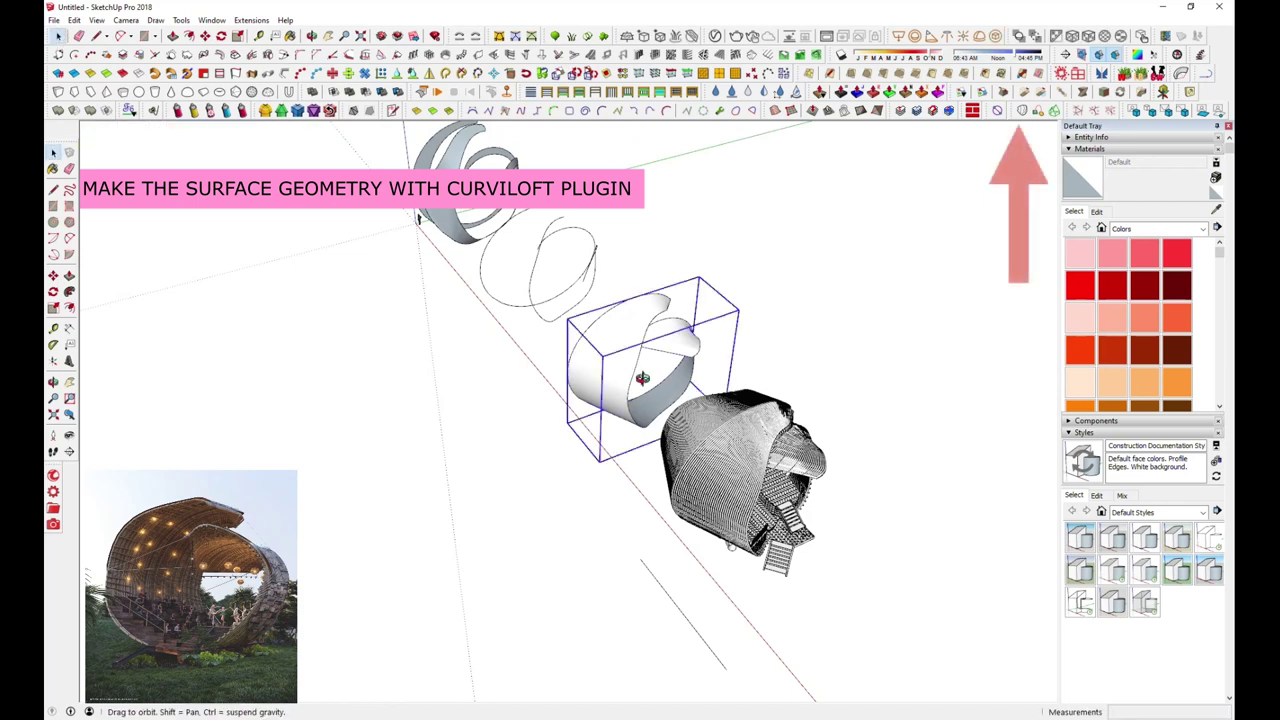
Shift the selected box slightly to the right and make it a component
mouse_move(642, 378)
middle_down()
mouse_move(557, 308)
mouse_move(573, 420)
middle_up()
click(573, 418)
click(867, 548)
click(60, 38)
right_click(880, 470)
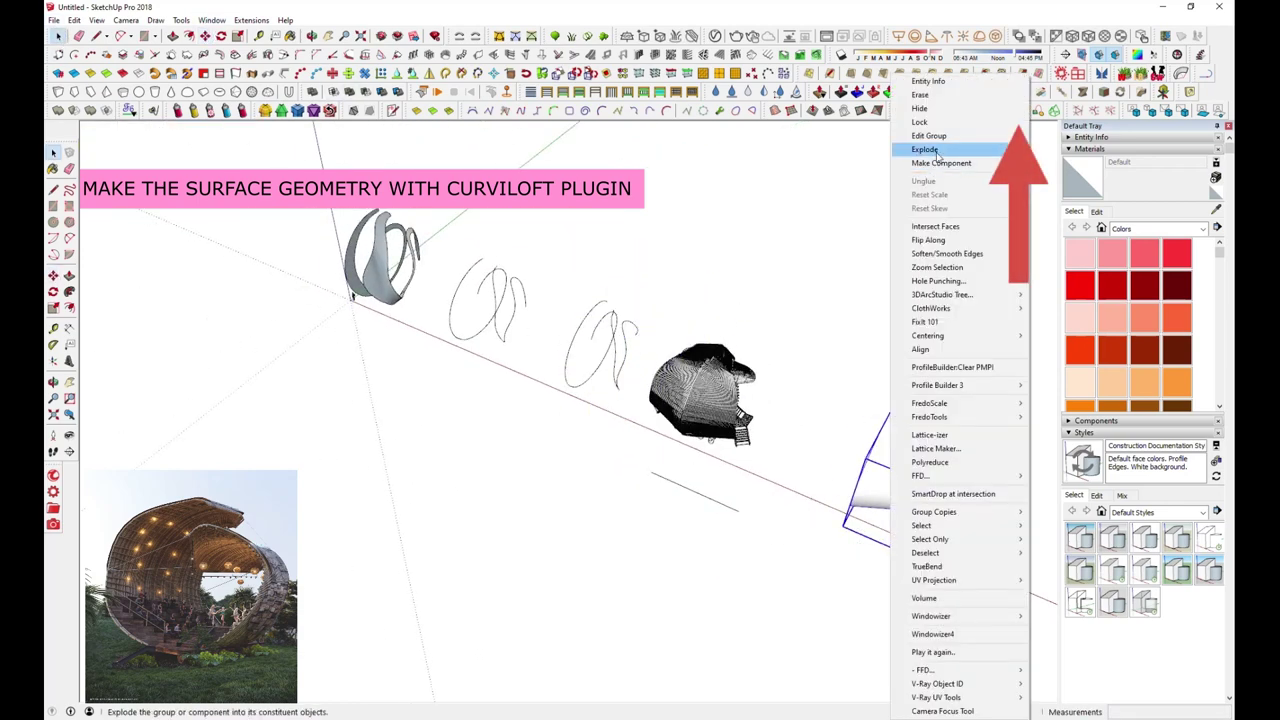
click(940, 157)
click(766, 460)
Mirror the shell component to form the opposite half of the pod
middle_drag(606, 517, 277, 455)
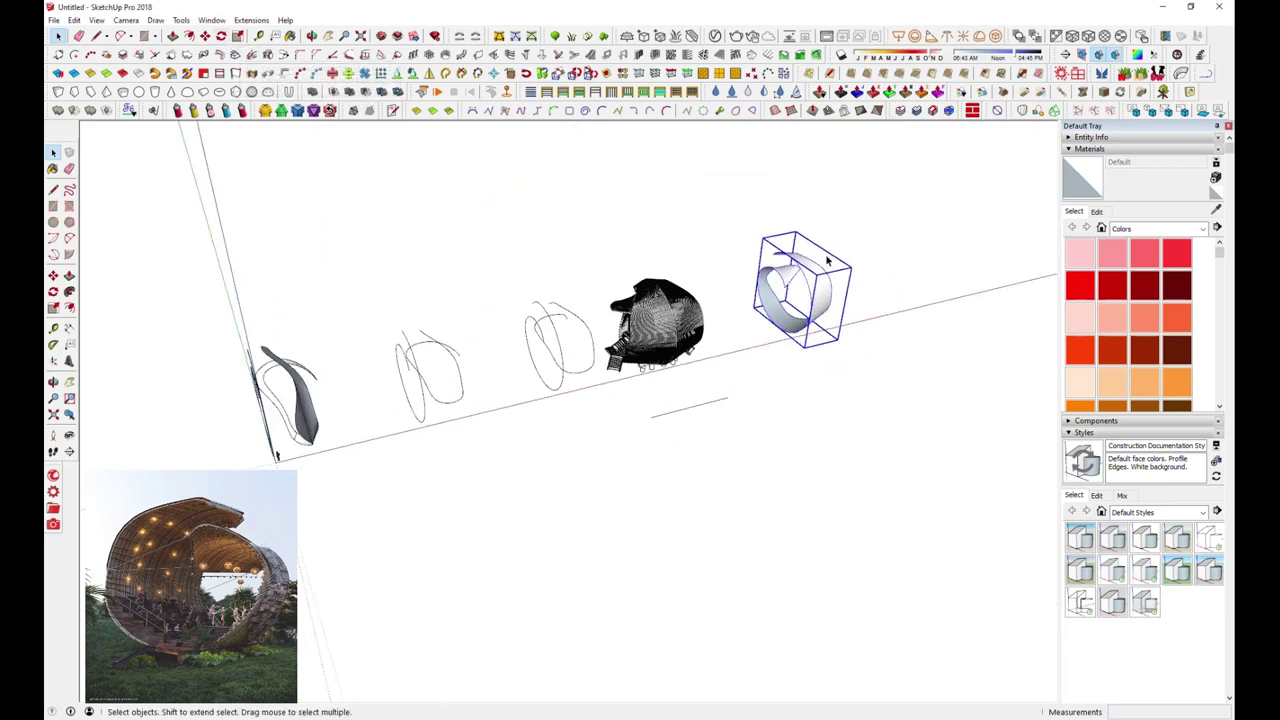
middle_drag(765, 357, 795, 303)
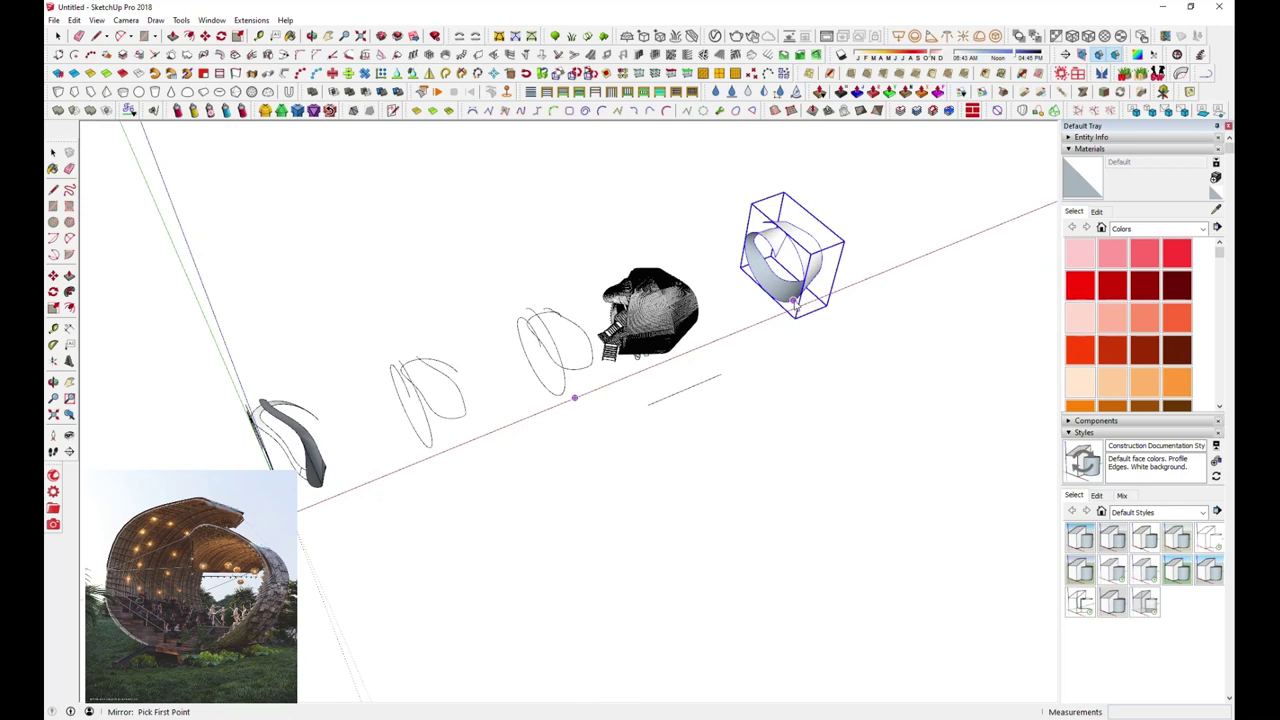
click(722, 186)
Open the right-hand shell group for editing with the Tools On Surface arc ready
middle_drag(824, 252, 456, 314)
mouse_move(553, 303)
middle_down()
mouse_move(790, 410)
mouse_move(737, 406)
mouse_move(768, 403)
mouse_move(615, 236)
middle_up()
double_click(790, 410)
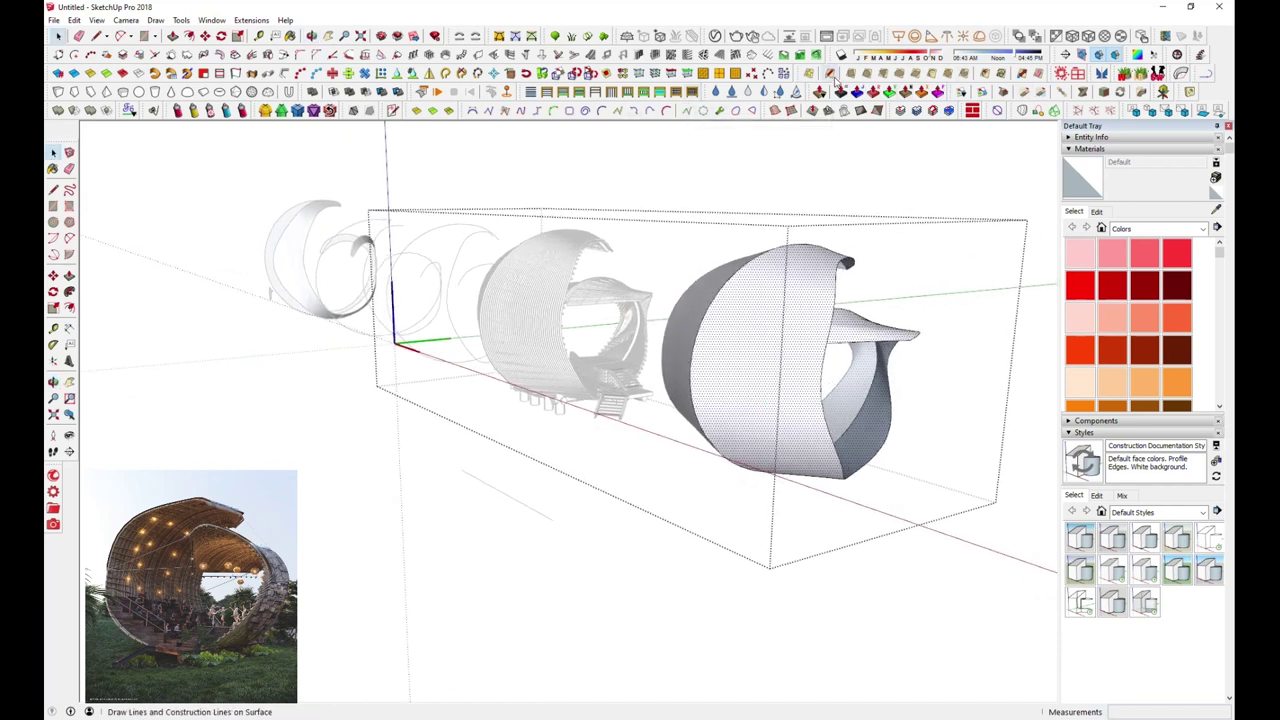
click(928, 73)
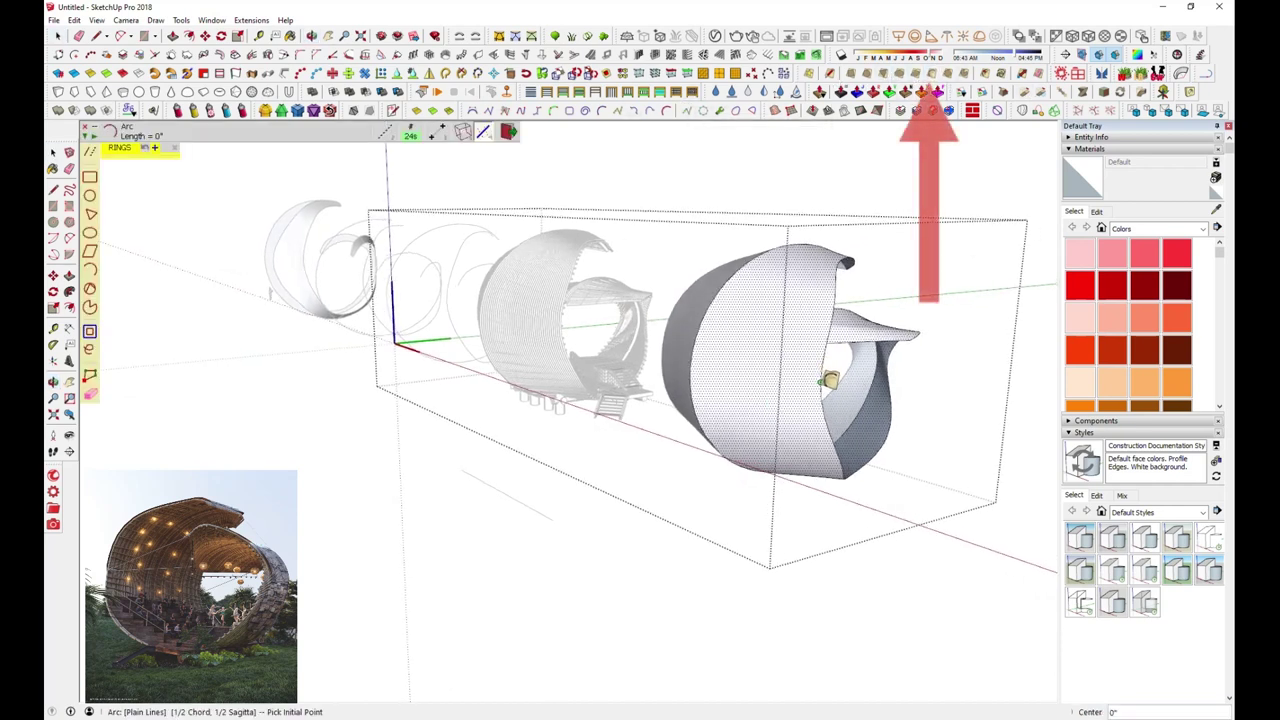
Trace the first on-surface arc across the shell face
click(820, 383)
scroll(800, 418, up, 1)
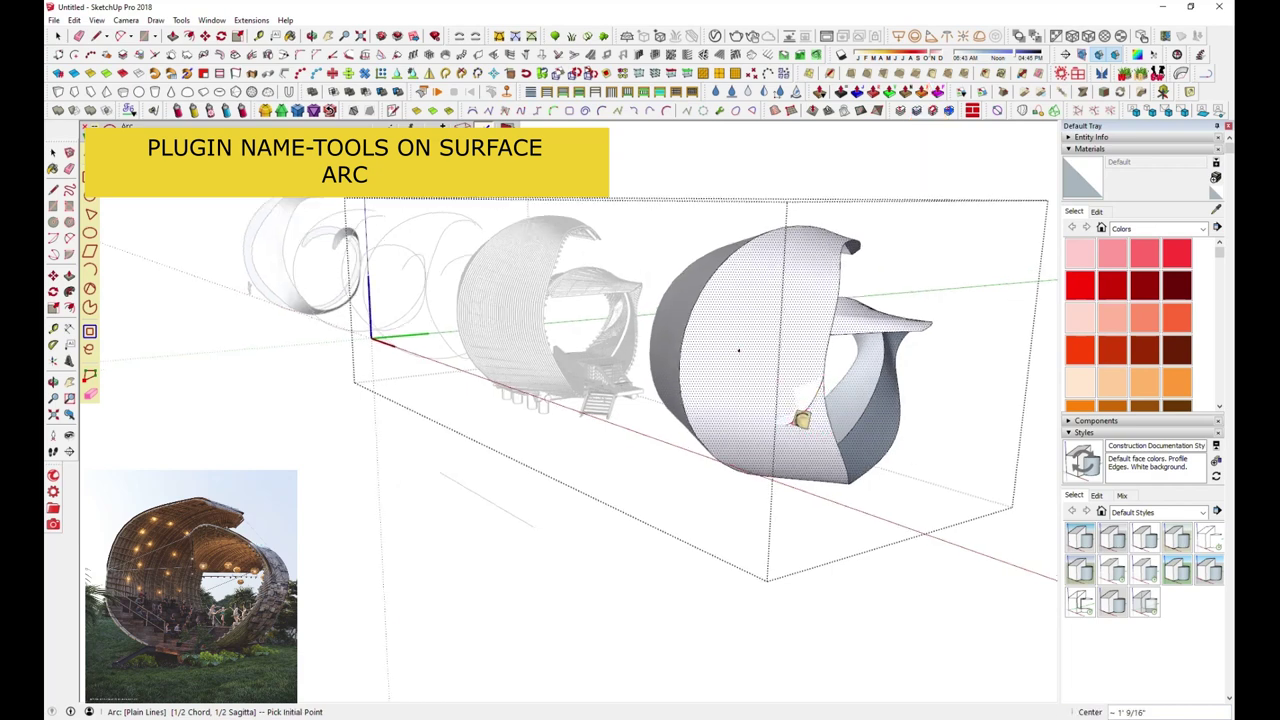
scroll(755, 318, up, 2)
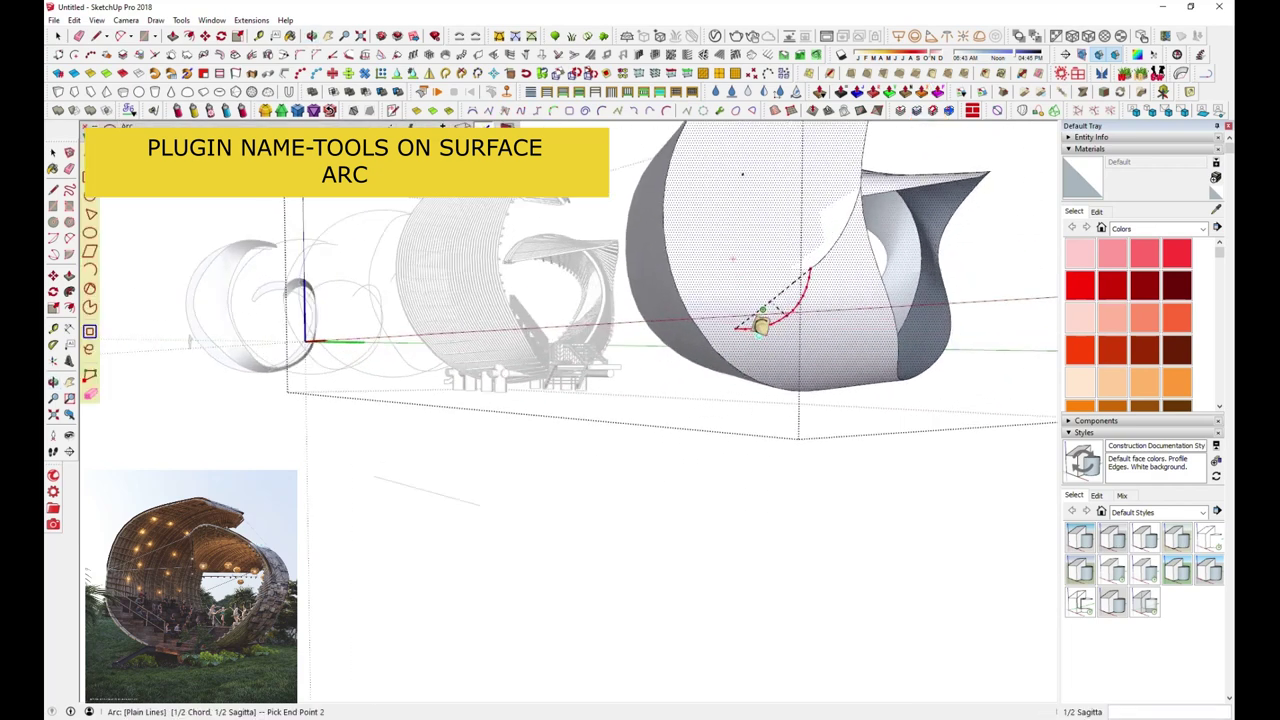
scroll(744, 313, up, 1)
click(742, 306)
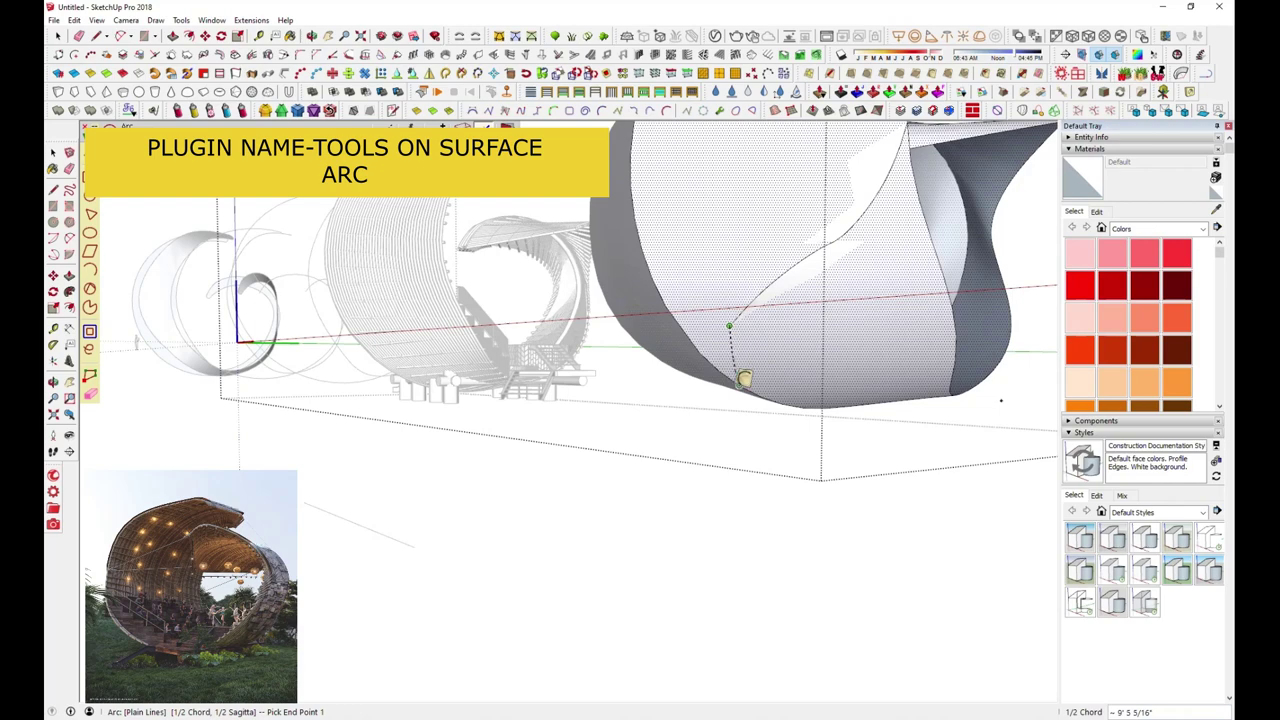
Draw further arcs on the shell surface to outline the opening
scroll(726, 283, up, 2)
click(714, 271)
scroll(712, 268, up, 2)
scroll(710, 265, up, 1)
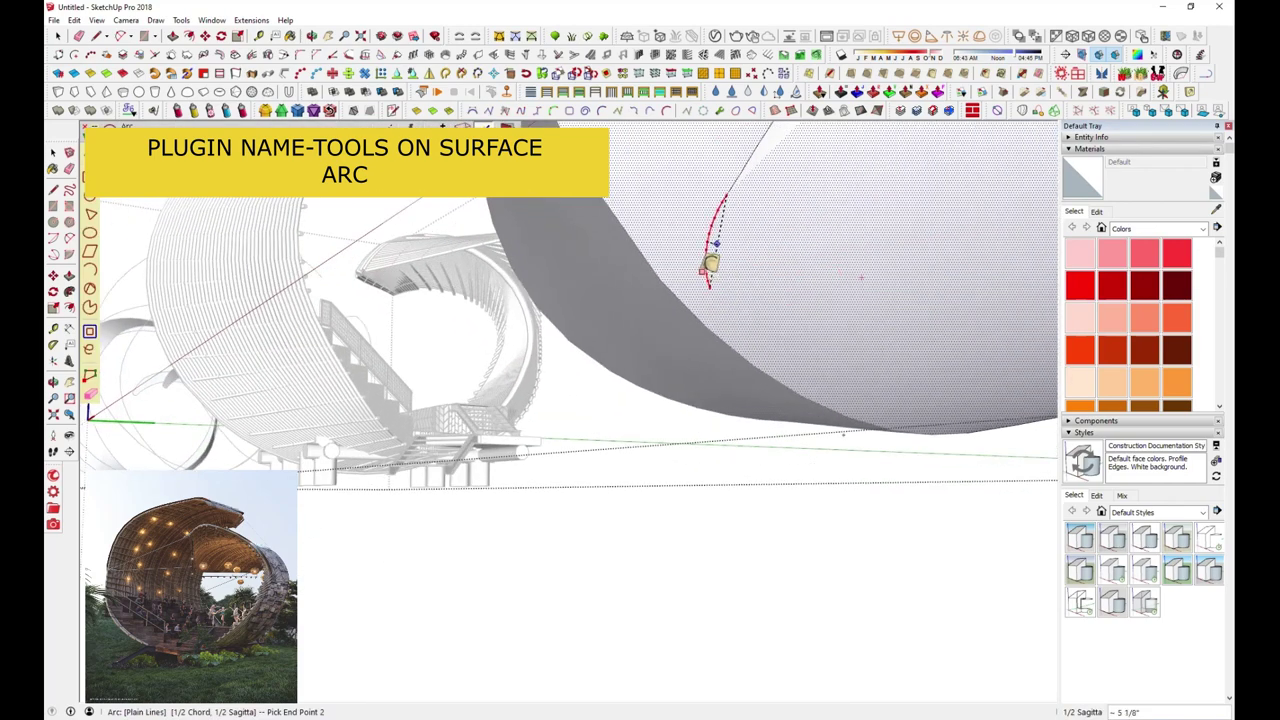
click(715, 280)
click(706, 327)
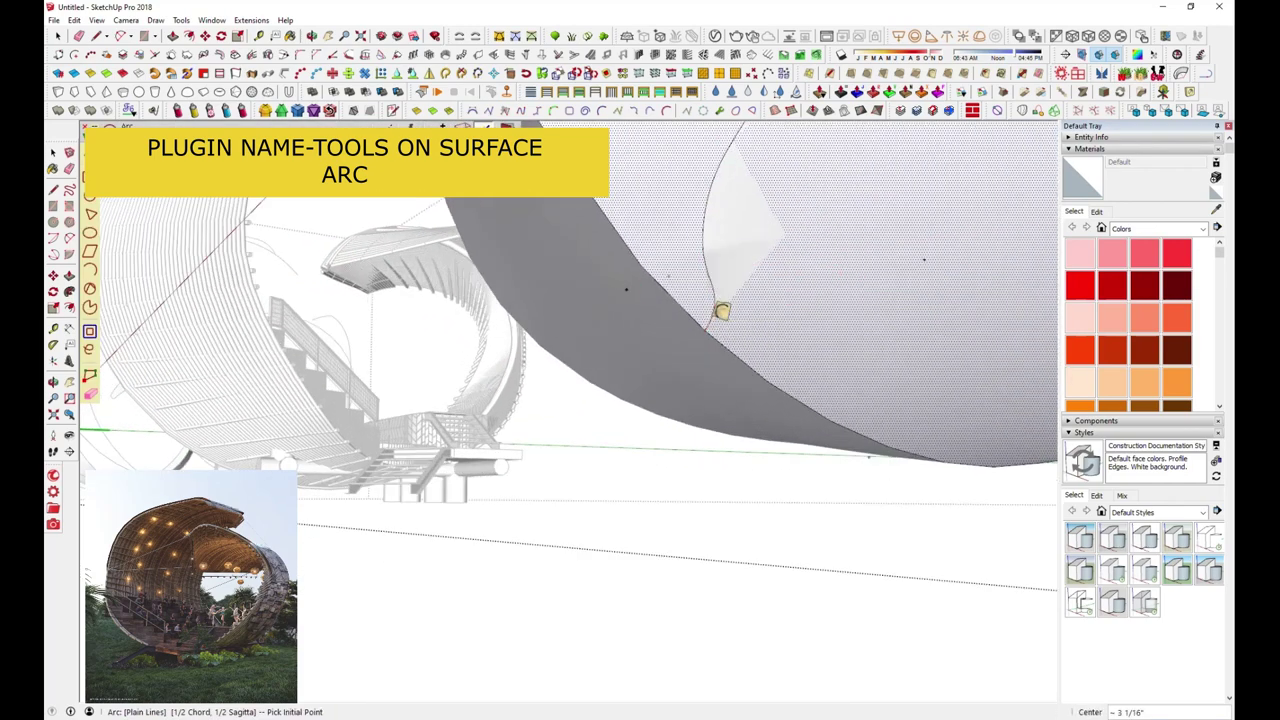
Orbit around the shell to review the traced arcs and leave the arc tool
scroll(712, 330, down, 3)
mouse_move(700, 394)
middle_down()
mouse_move(666, 457)
mouse_move(690, 419)
mouse_move(414, 357)
mouse_move(543, 251)
middle_up()
scroll(548, 245, up, 3)
mouse_move(762, 363)
middle_down()
mouse_move(737, 357)
mouse_move(666, 286)
mouse_move(667, 300)
middle_up()
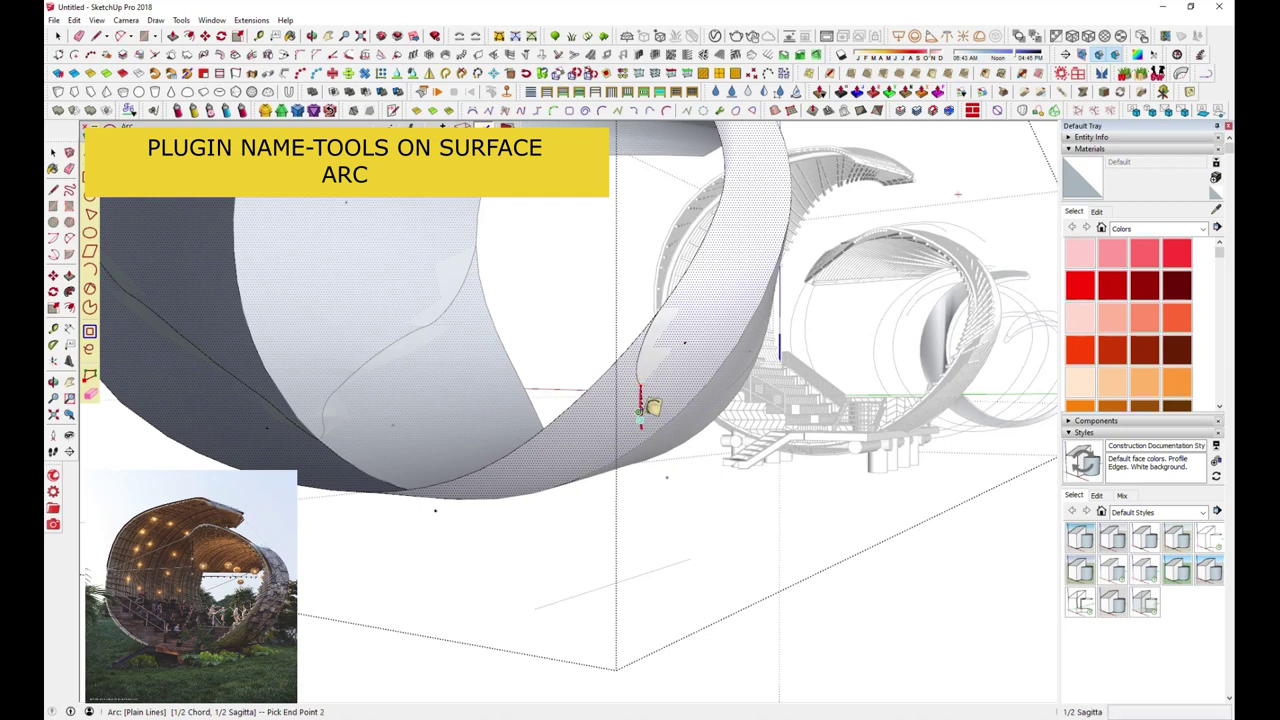
scroll(641, 407, up, 2)
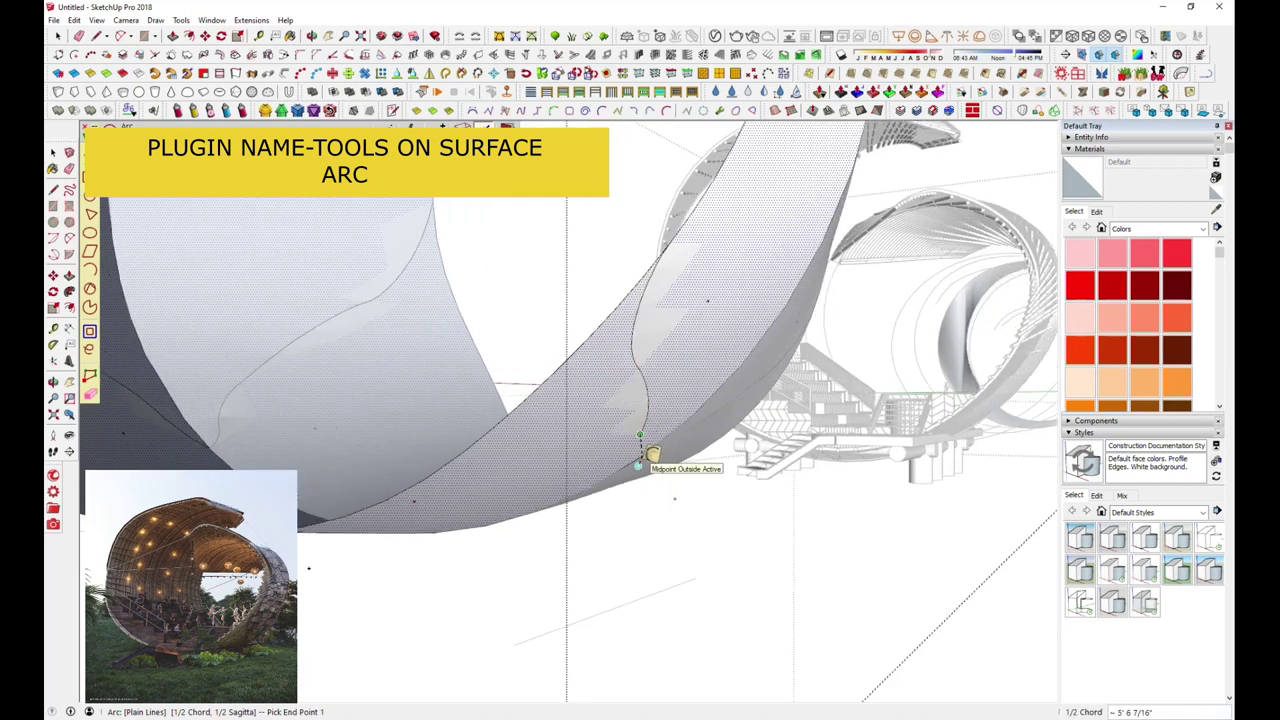
scroll(645, 447, up, 1)
scroll(620, 450, up, 2)
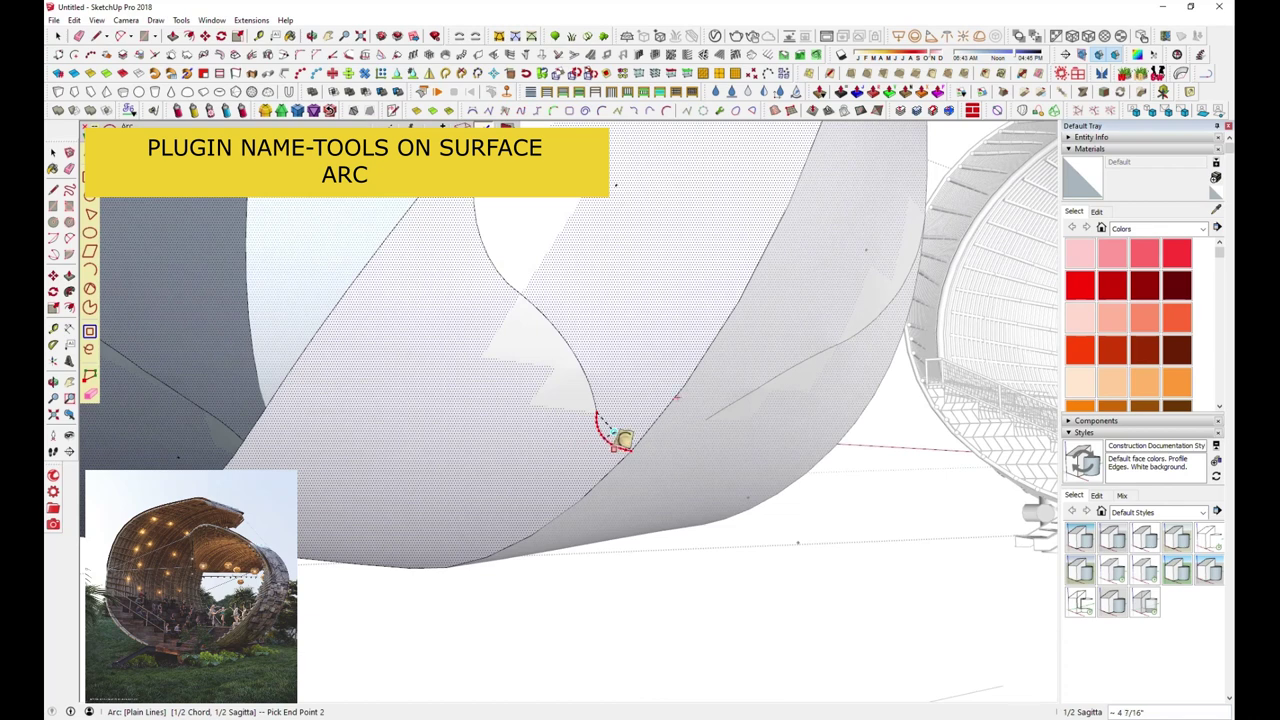
mouse_move(625, 440)
middle_down()
mouse_move(580, 486)
mouse_move(580, 514)
middle_up()
key(space)
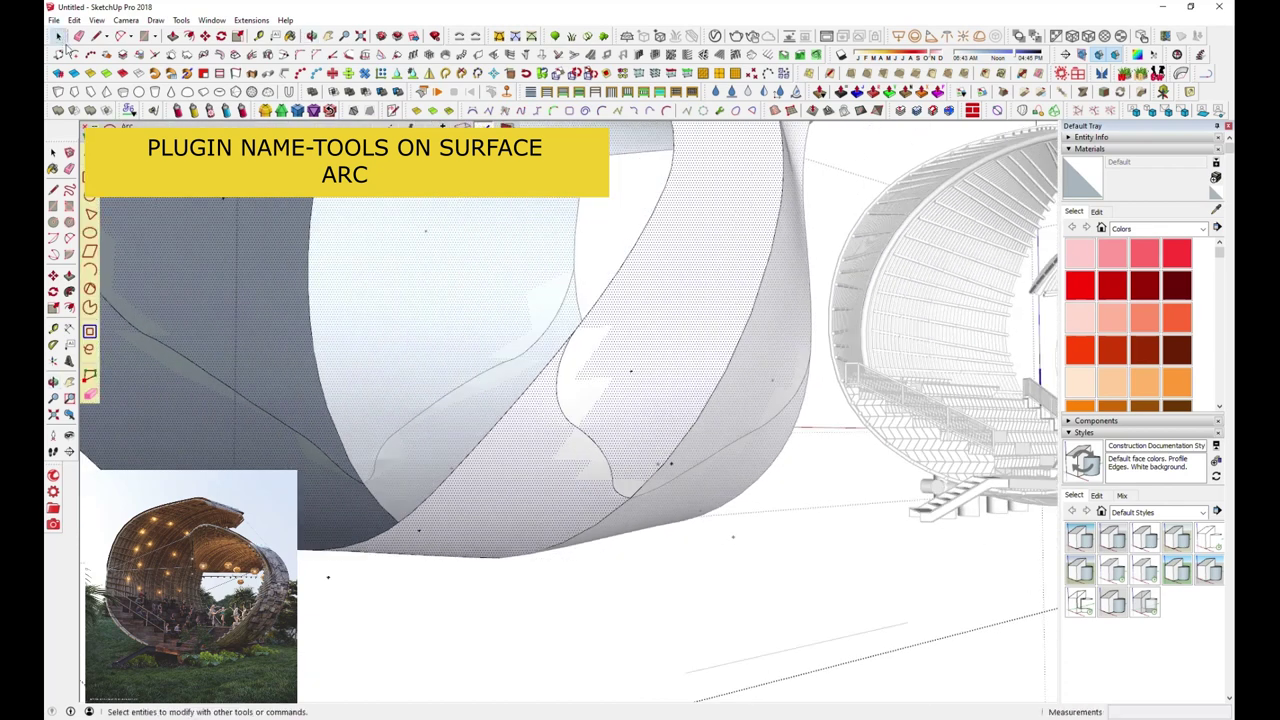
scroll(520, 480, down, 3)
scroll(720, 523, down, 3)
Move the right-hand shell into place on the pavilion along the red axis
mouse_move(720, 523)
middle_down()
mouse_move(857, 529)
mouse_move(676, 485)
mouse_move(886, 537)
mouse_move(967, 347)
middle_up()
click(903, 480)
right_click(905, 390)
key(Escape)
key(m)
click(953, 522)
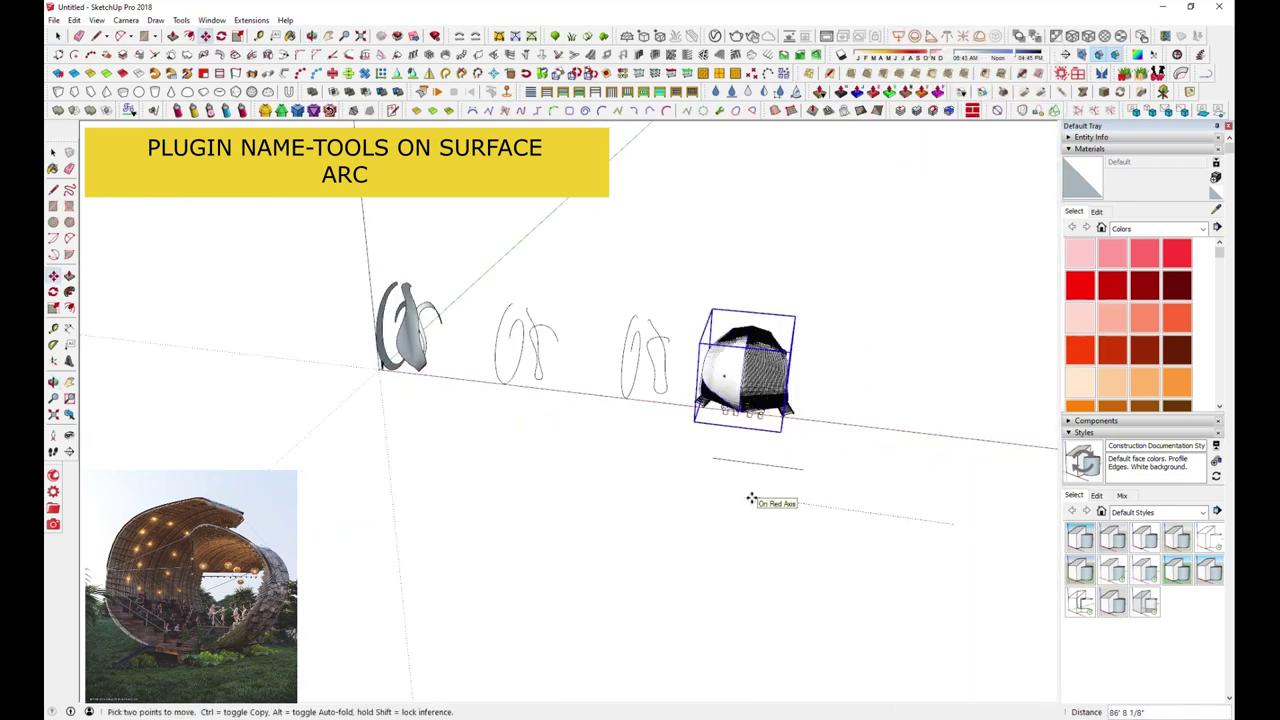
click(751, 498)
mouse_move(751, 498)
middle_down()
mouse_move(270, 389)
mouse_move(472, 442)
middle_up()
Scale the shell slightly narrower along the green axis, to about 1.01
key(s)
drag(472, 442, 475, 442)
mouse_move(595, 335)
middle_down()
mouse_move(703, 280)
mouse_move(714, 252)
mouse_move(680, 350)
mouse_move(621, 438)
middle_up()
drag(620, 438, 620, 438)
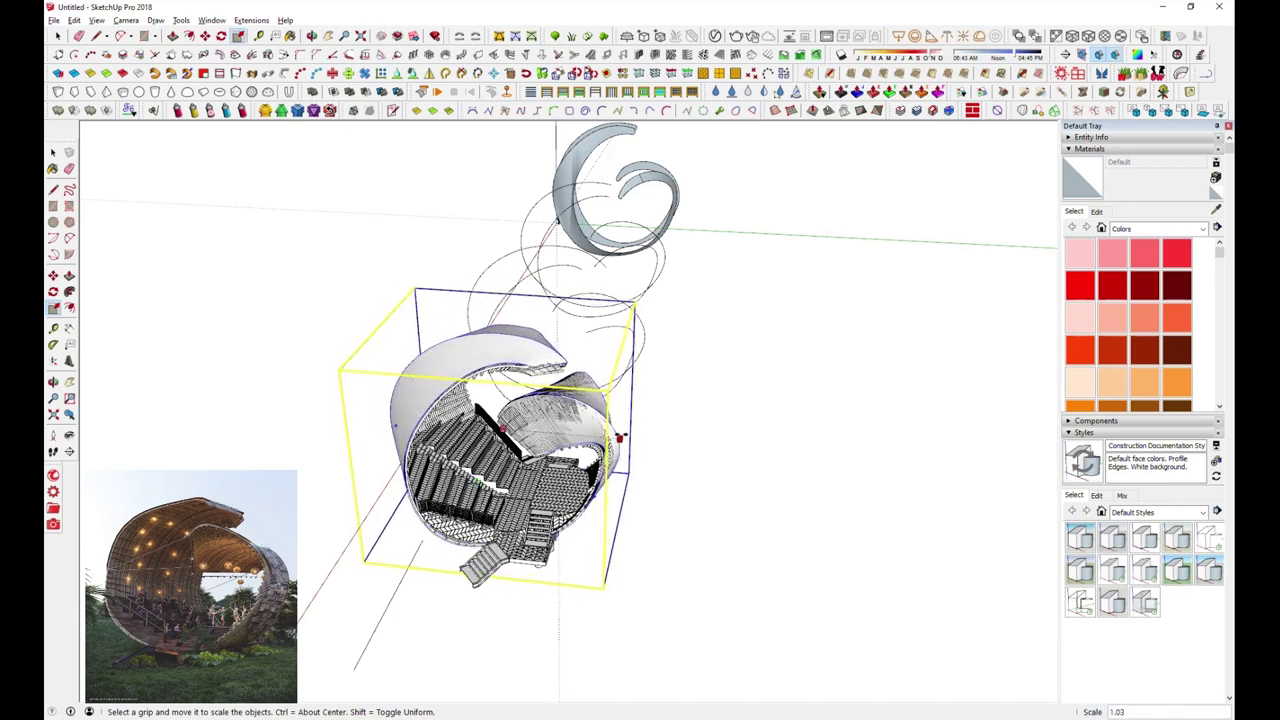
middle_drag(620, 438, 1043, 497)
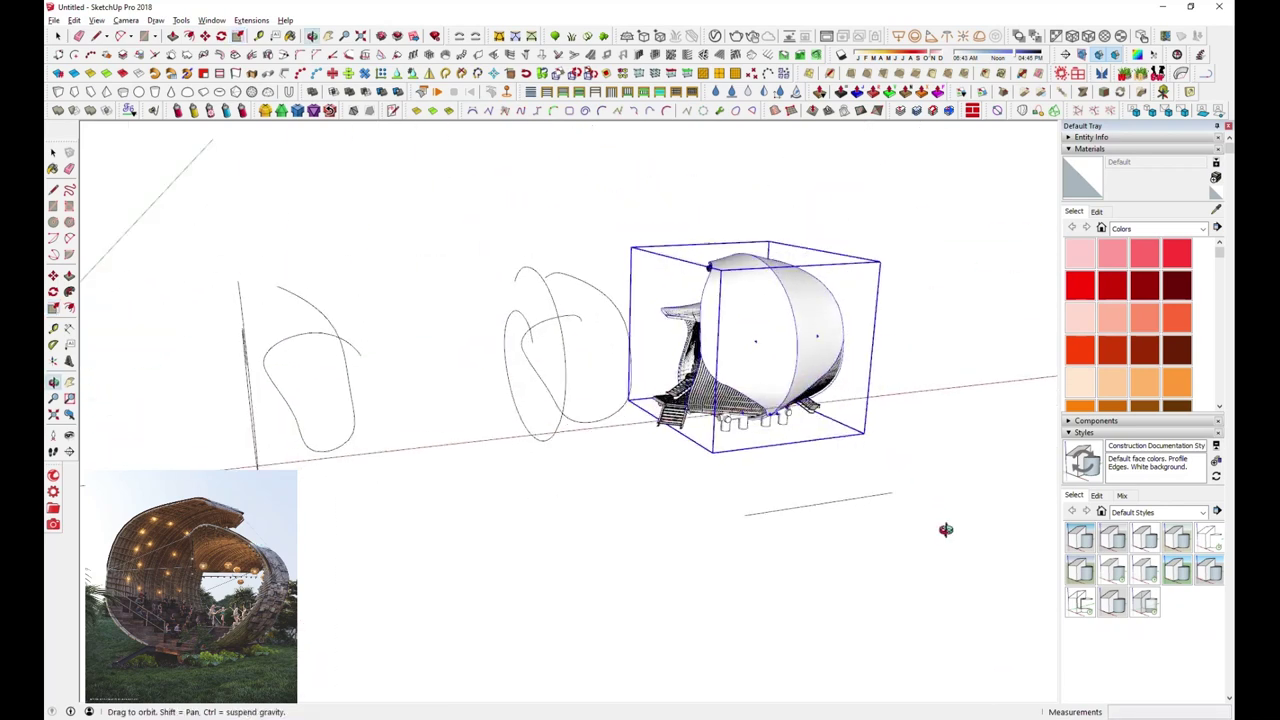
key(b)
alt+click(654, 366)
Paint the shell's outer and inner faces with Material11
key(space)
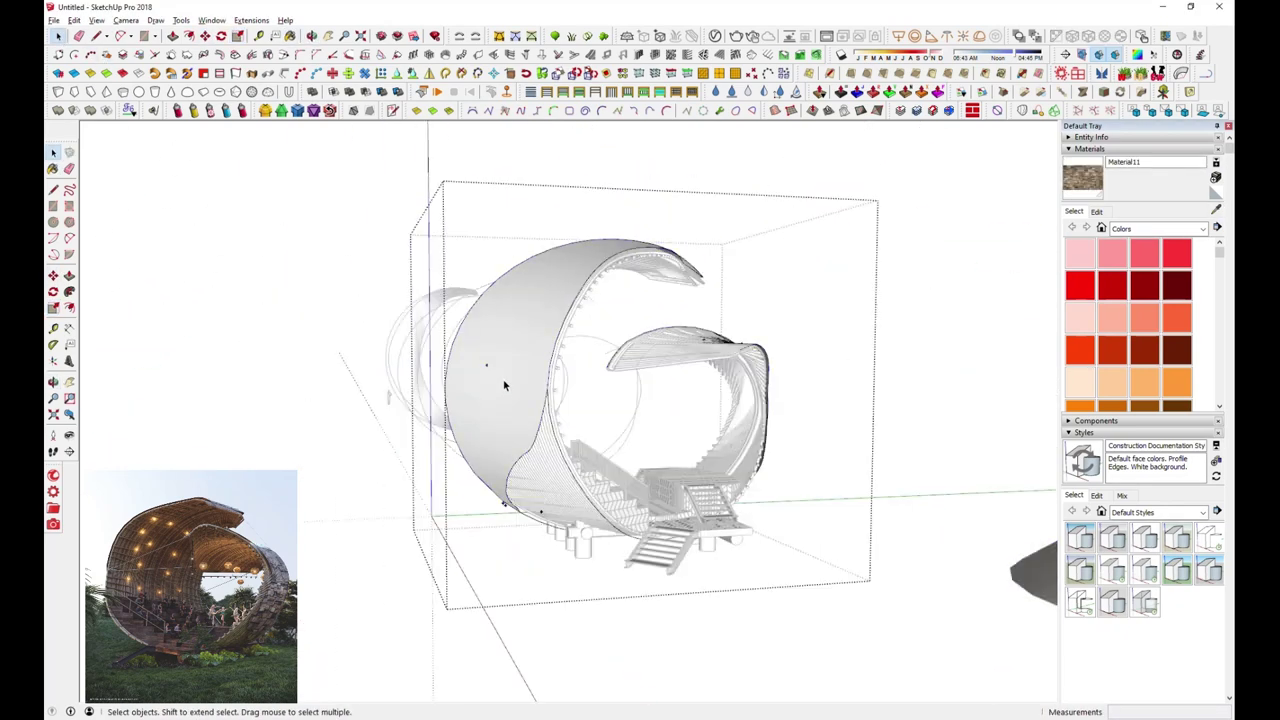
click(503, 380)
key(b)
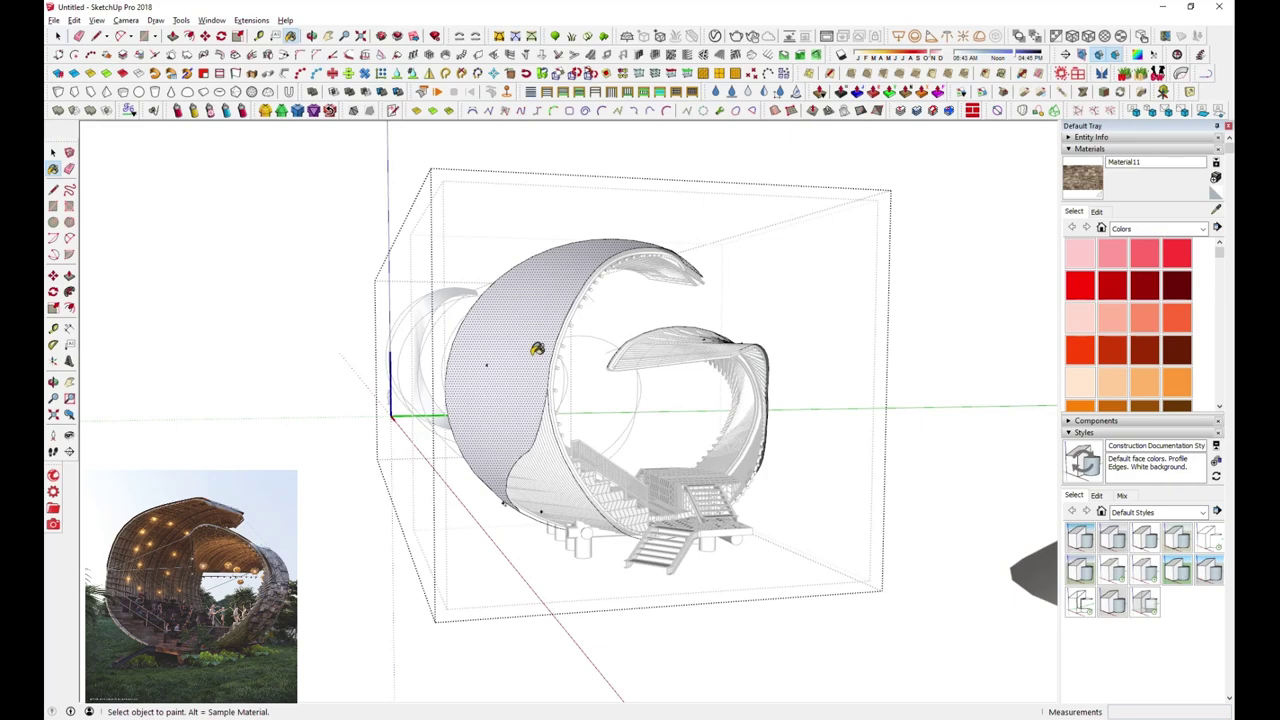
click(485, 407)
middle_drag(485, 407, 391, 449)
click(440, 430)
middle_drag(505, 475, 539, 405)
key(space)
Set the Material11 texture width to 20', then adjust it to 18'
click(1033, 93)
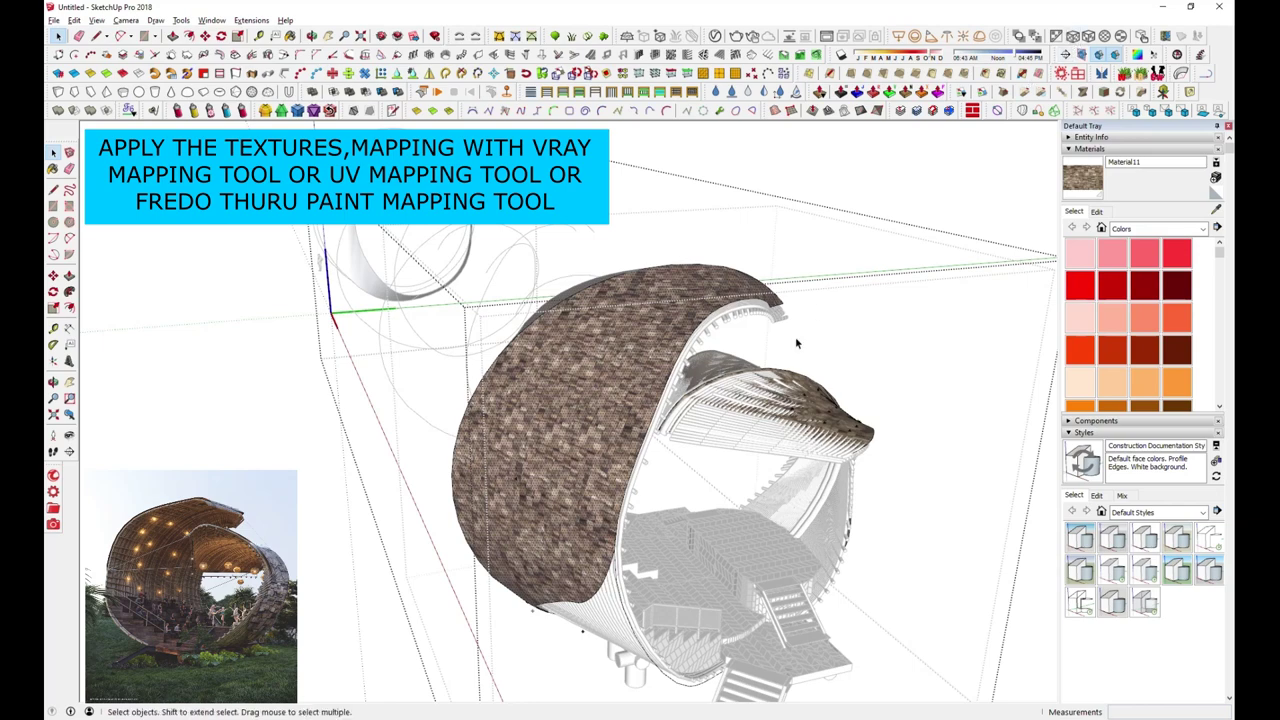
middle_drag(800, 403, 740, 516)
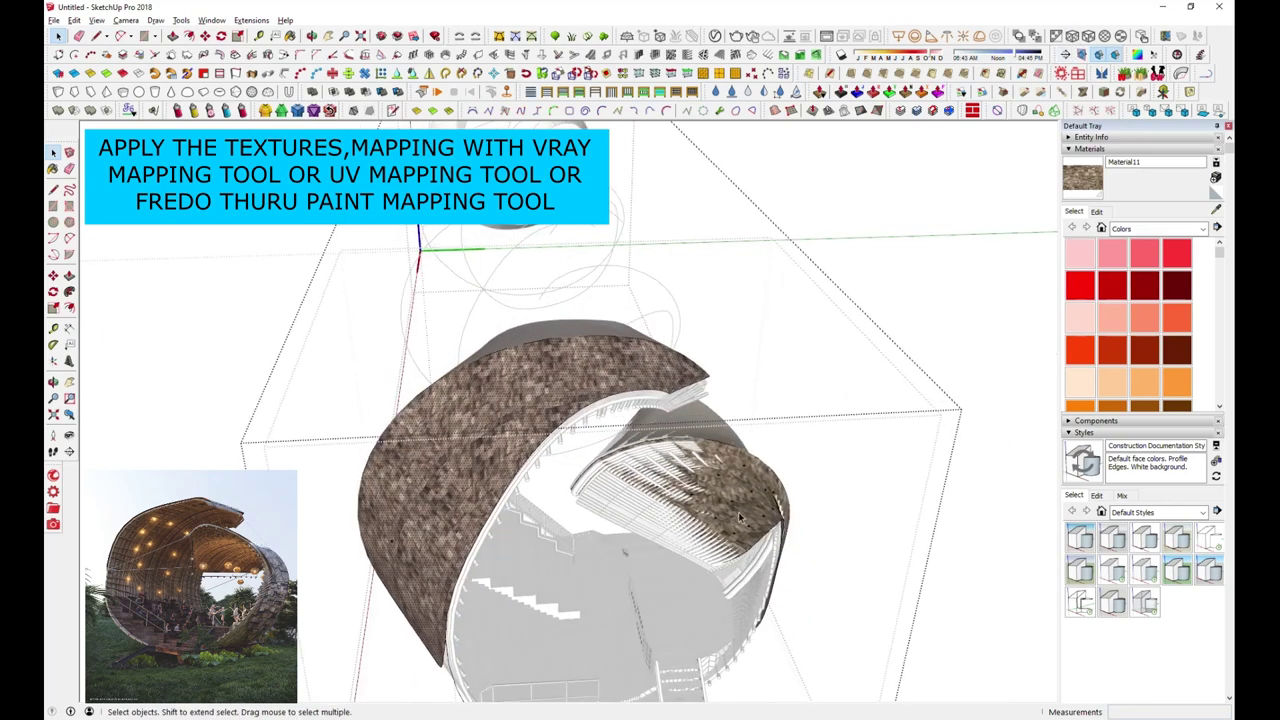
middle_drag(800, 400, 738, 422)
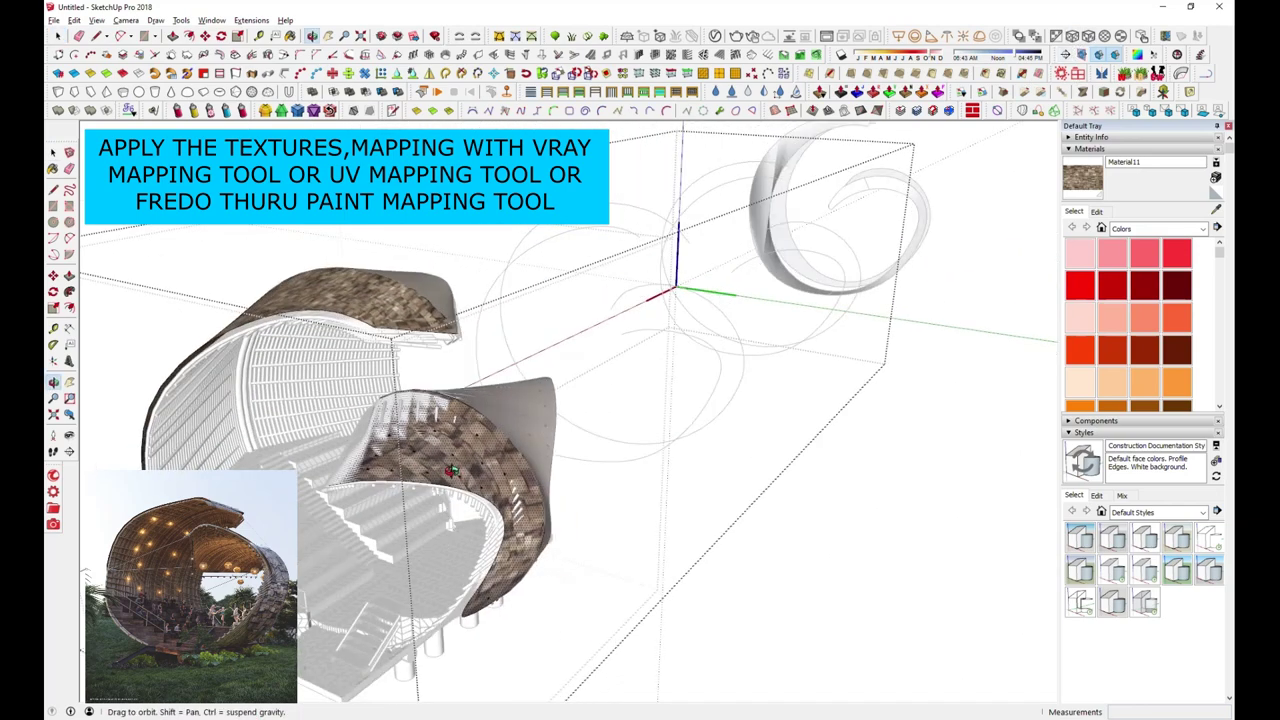
click(1097, 212)
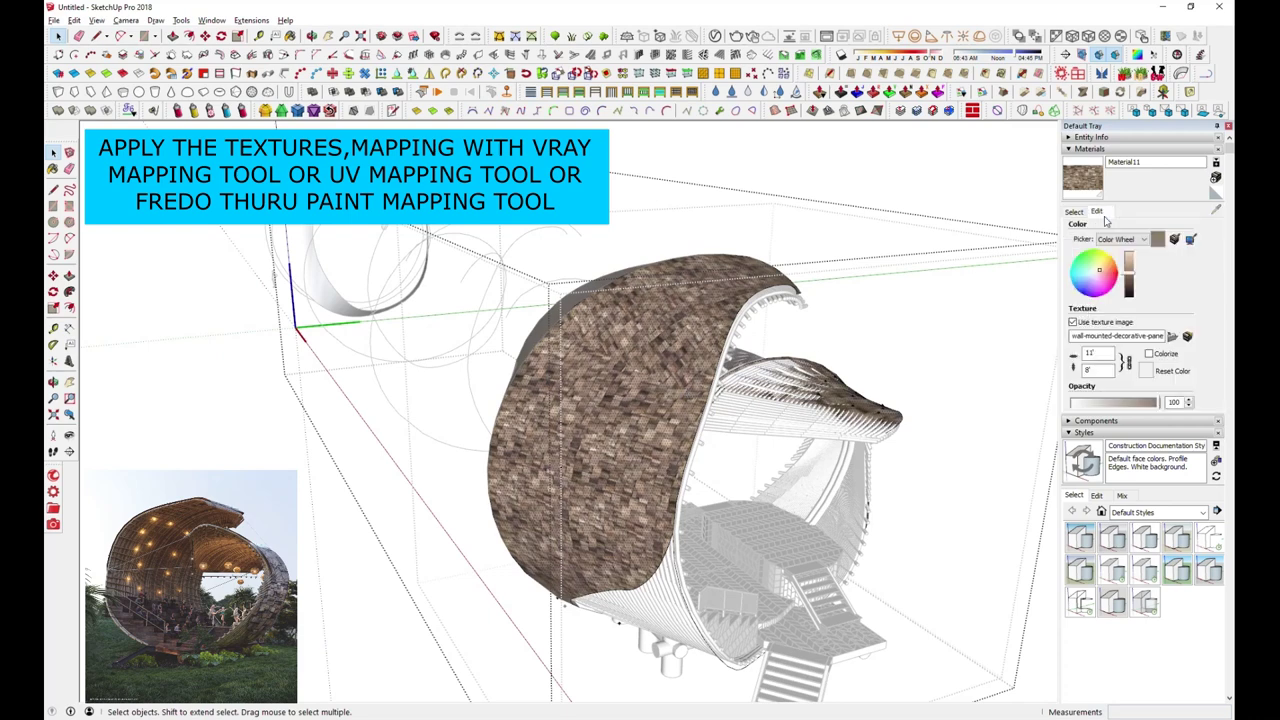
triple_click(1100, 354)
text(20)
key(Return)
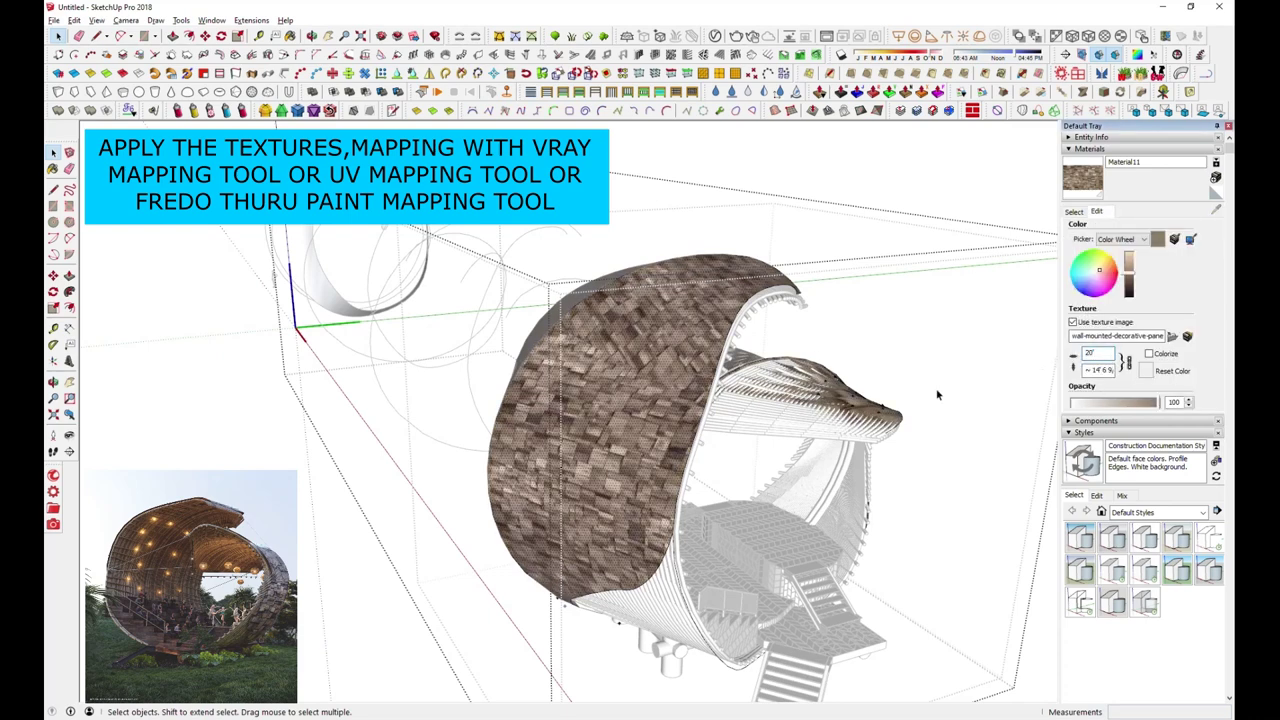
text(1)
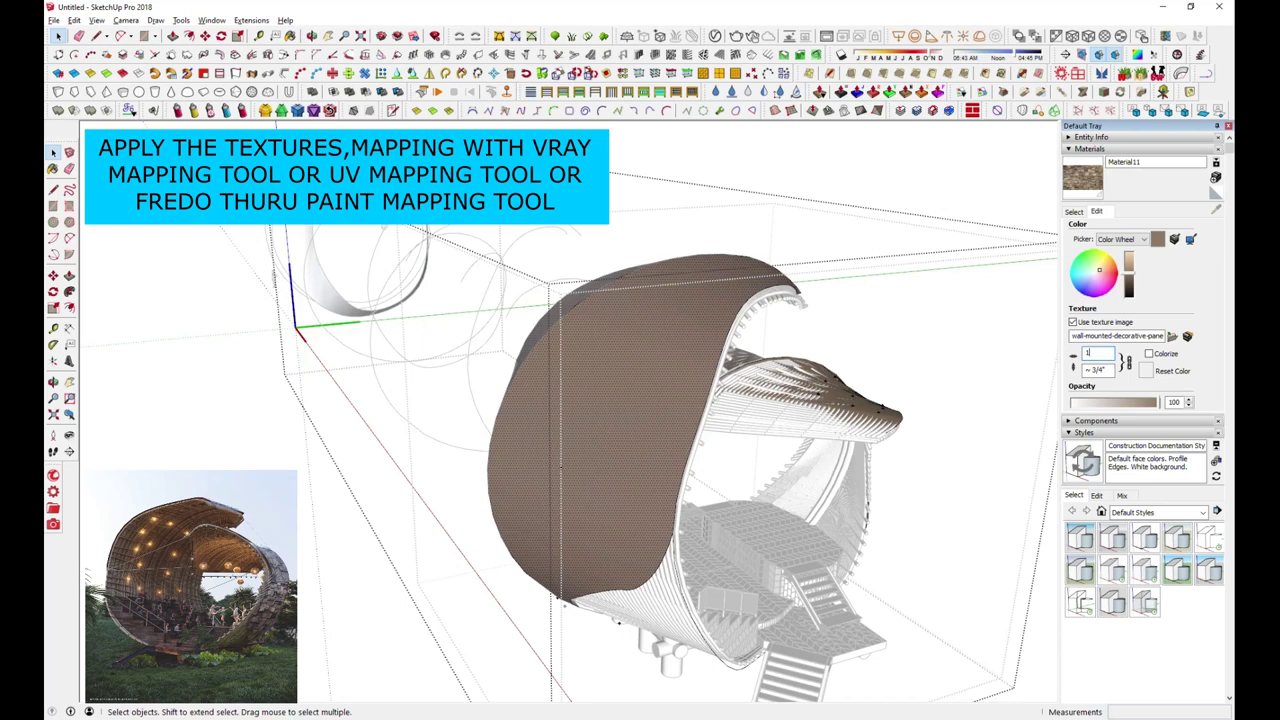
key(Return)
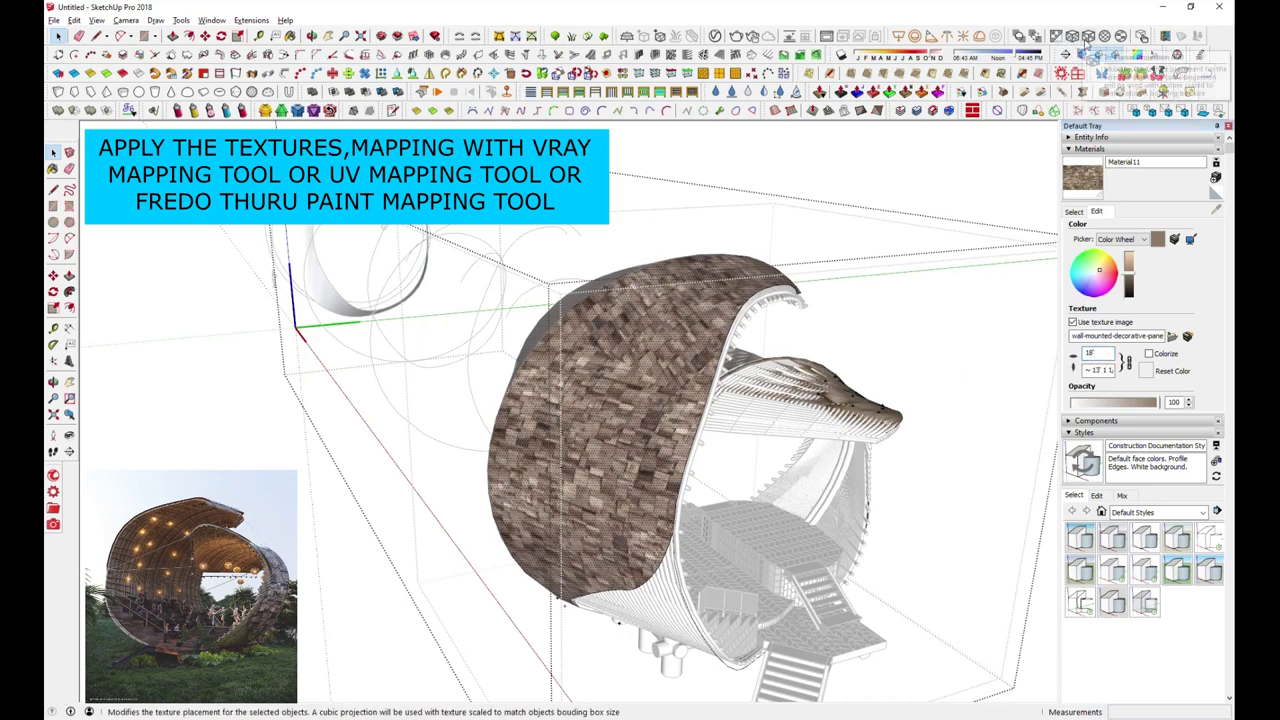
Remap the shell texture with spherical projection and set its size to 4'
click(1088, 37)
click(1105, 37)
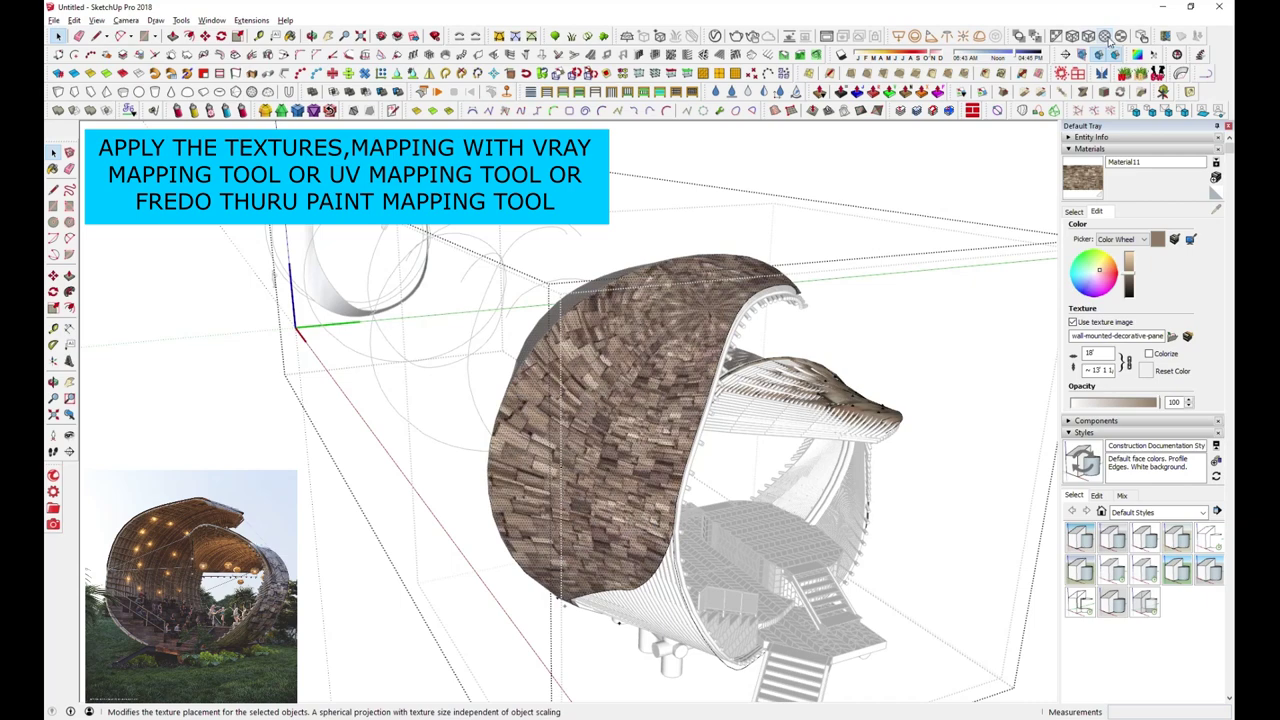
click(1122, 37)
click(1098, 353)
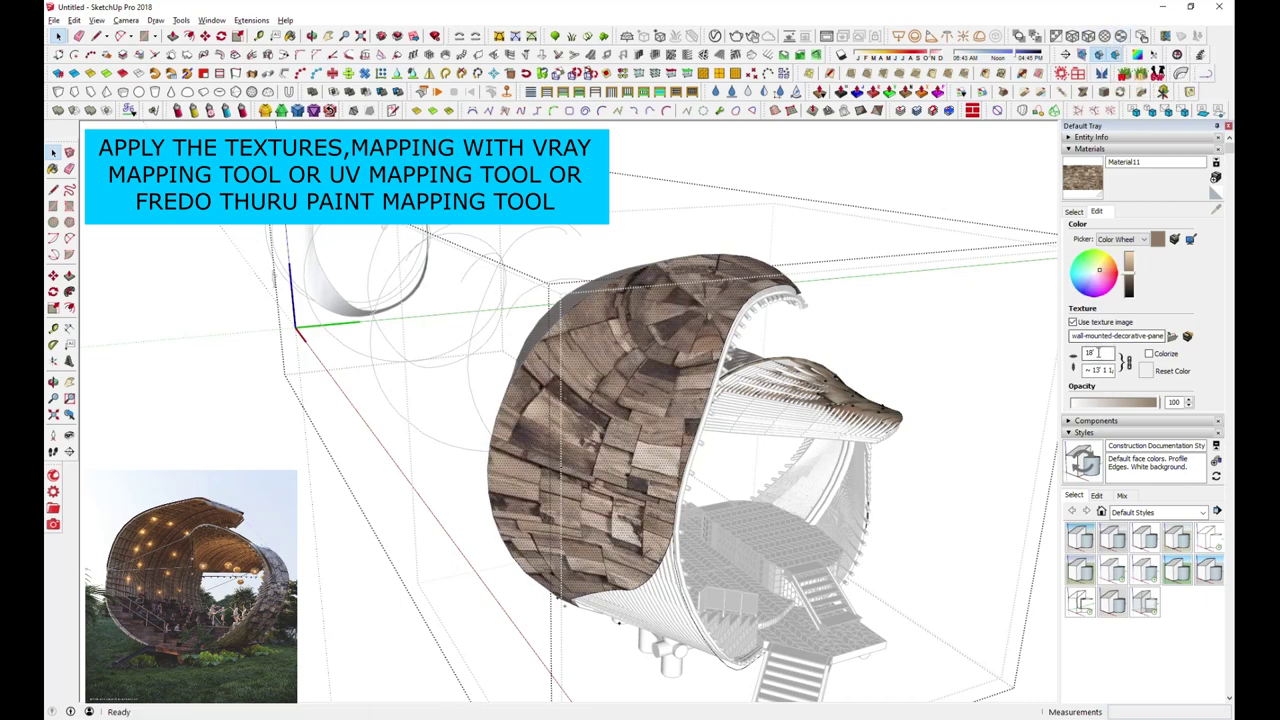
text(4)
key(Return)
mouse_move(669, 484)
middle_down()
mouse_move(775, 452)
mouse_move(611, 507)
middle_up()
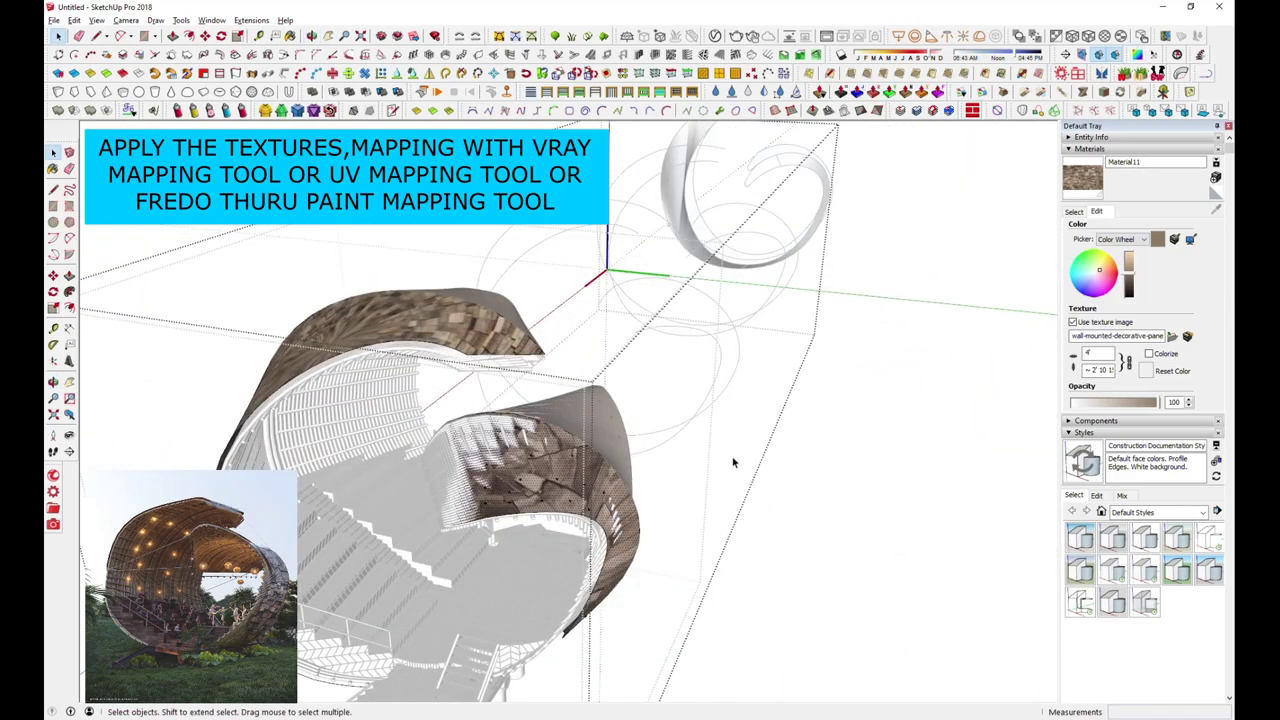
middle_drag(640, 545, 760, 470)
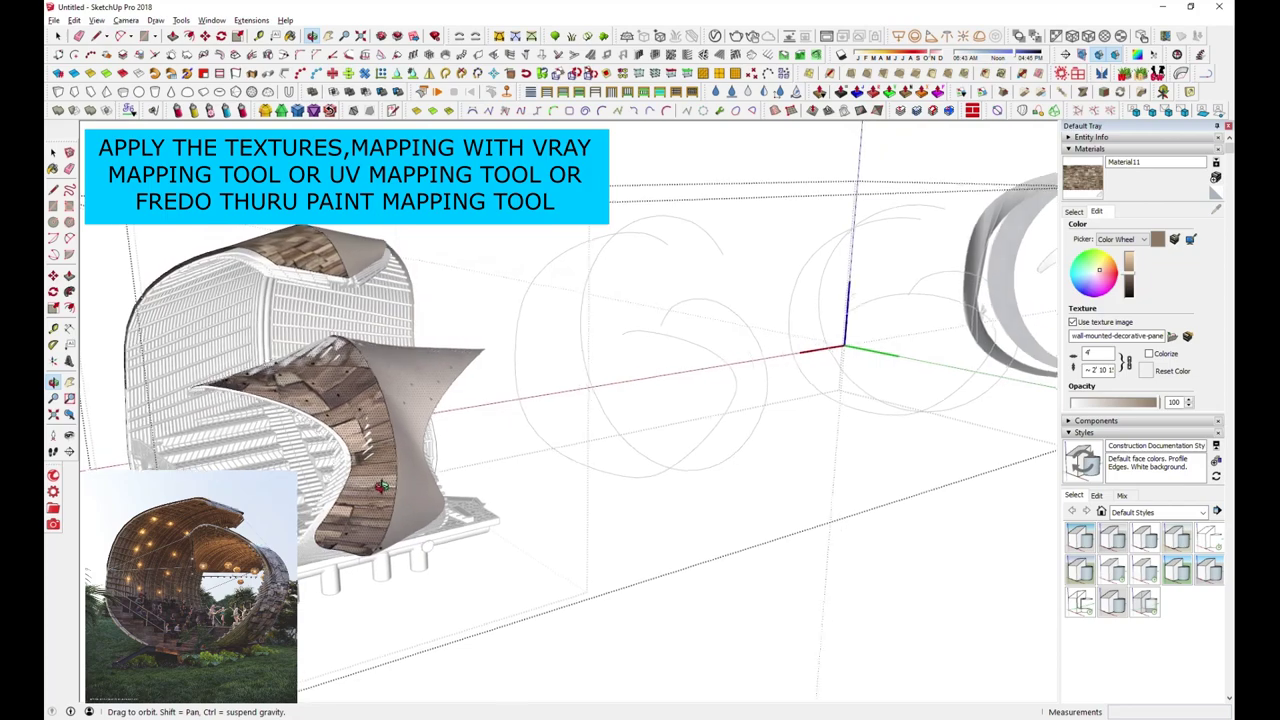
mouse_move(457, 603)
middle_down()
mouse_move(784, 602)
mouse_move(944, 420)
mouse_move(971, 491)
mouse_move(223, 329)
mouse_move(557, 520)
mouse_move(663, 443)
mouse_move(760, 520)
middle_up()
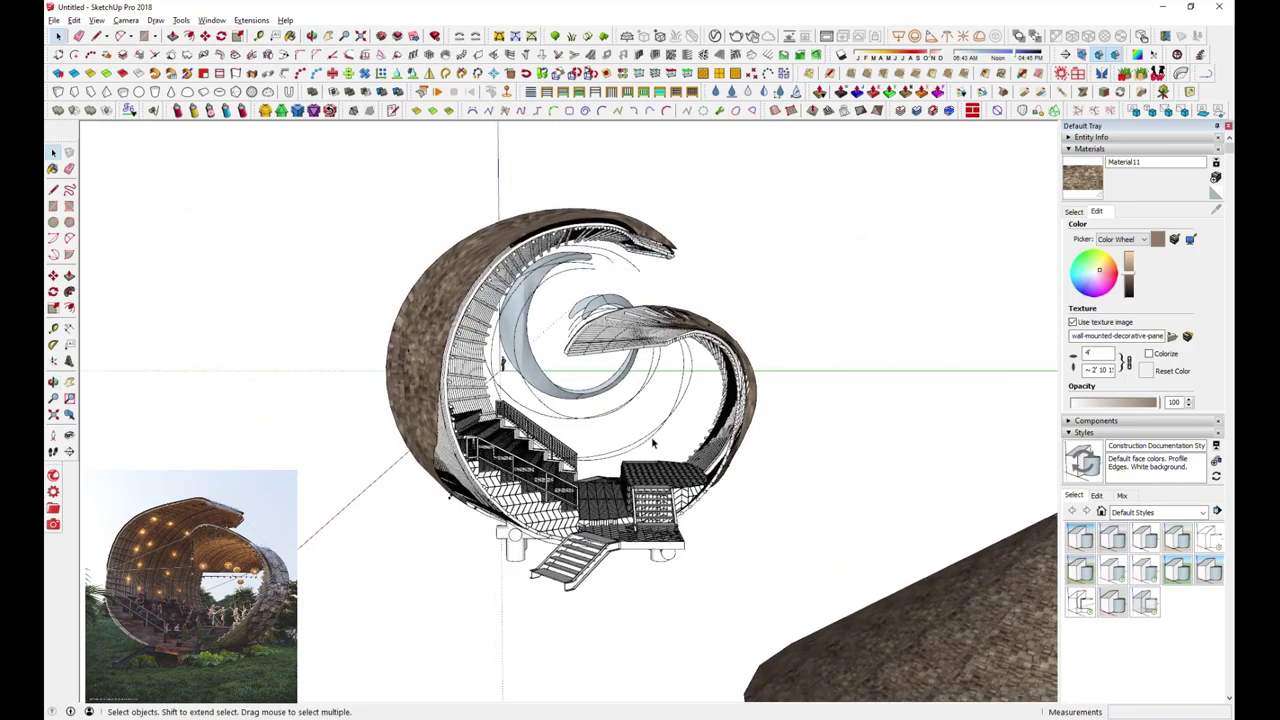
Delete the stray cone from the model
scroll(800, 553, down, 3)
key(Delete)
scroll(490, 440, up, 3)
mouse_move(490, 440)
middle_down()
mouse_move(423, 406)
mouse_move(285, 410)
mouse_move(800, 300)
middle_up()
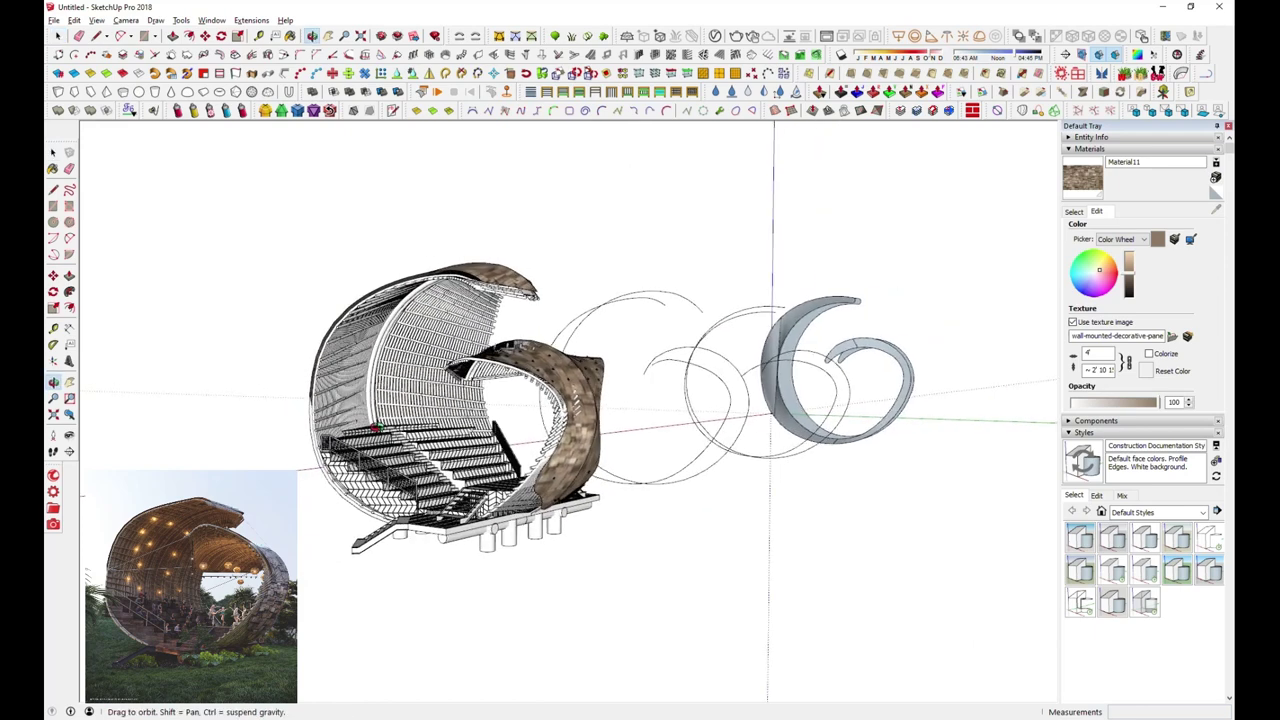
scroll(1049, 232, up, 2)
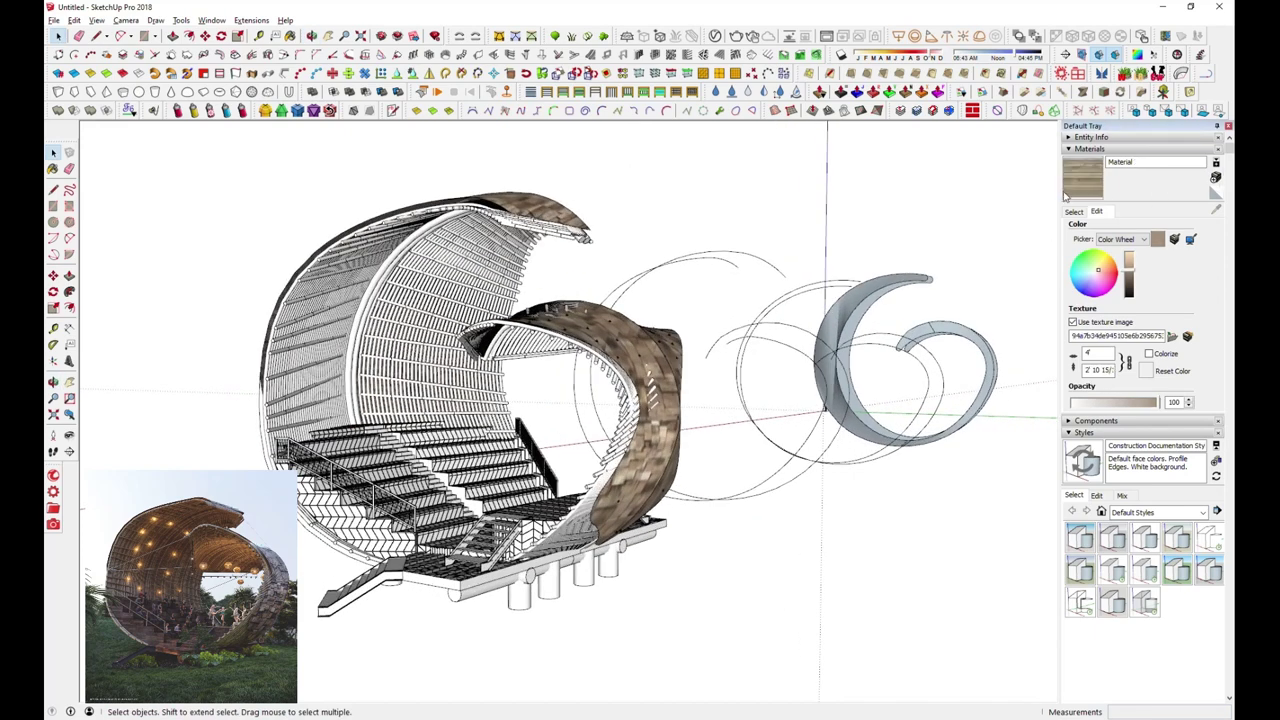
middle_drag(436, 480, 302, 263)
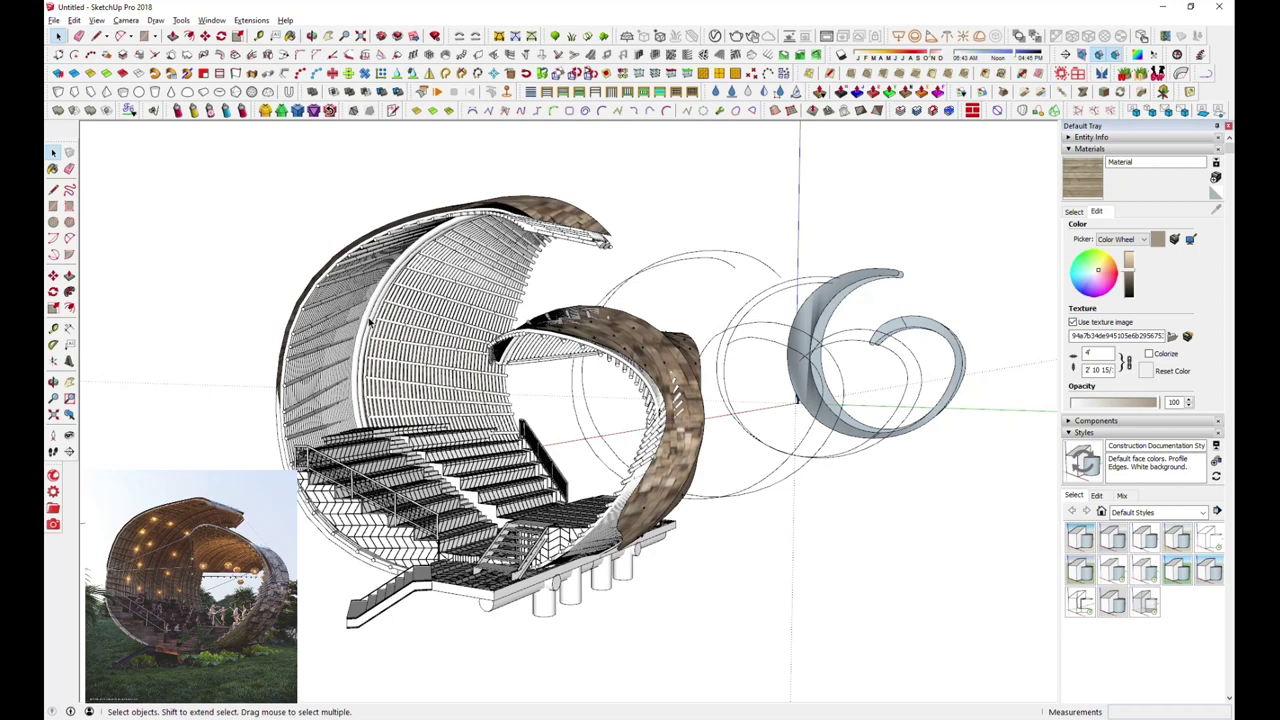
Paint the shell's inner edge band with the wood texture
click(370, 322)
key(b)
scroll(400, 280, up, 3)
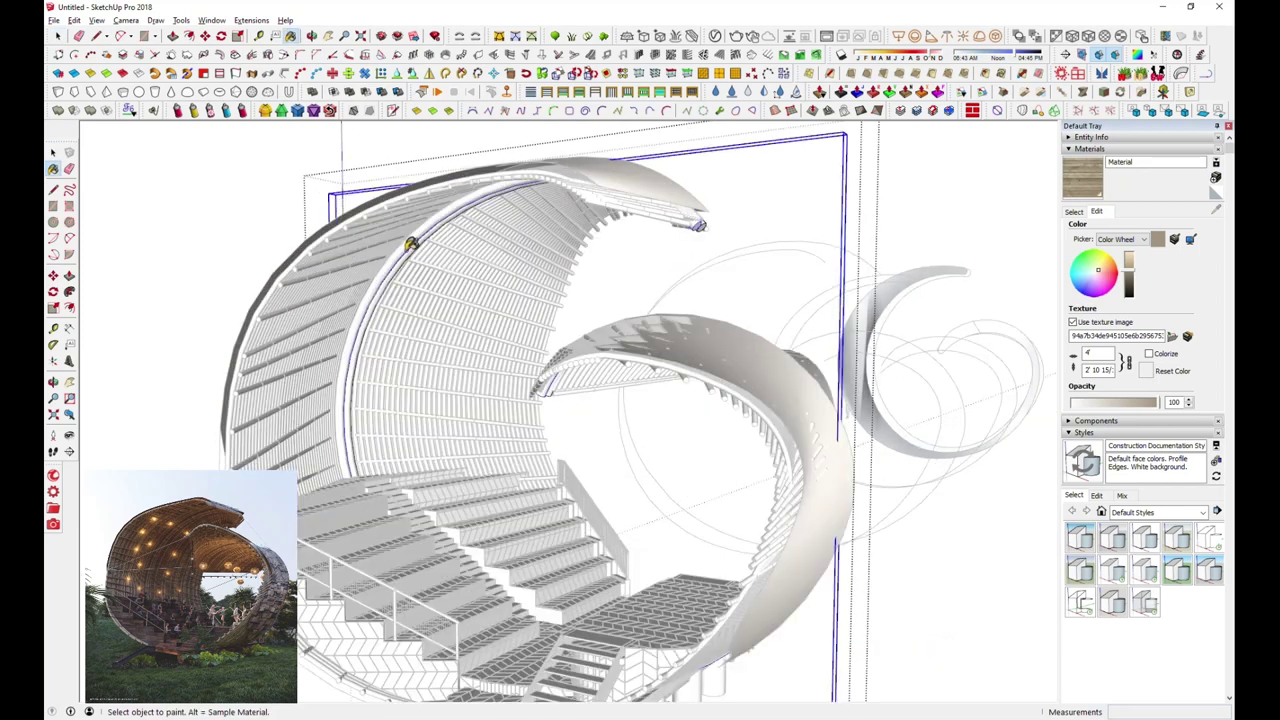
click(412, 243)
scroll(420, 238, up, 2)
scroll(423, 234, up, 2)
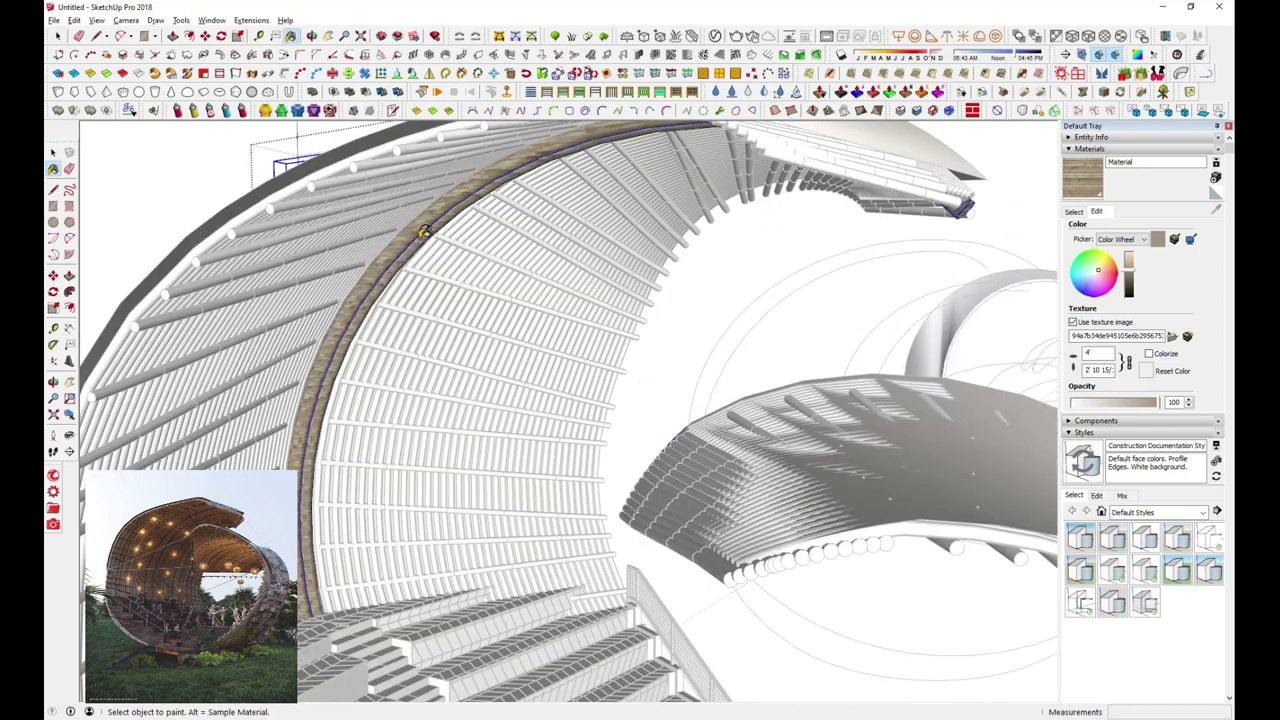
click(60, 35)
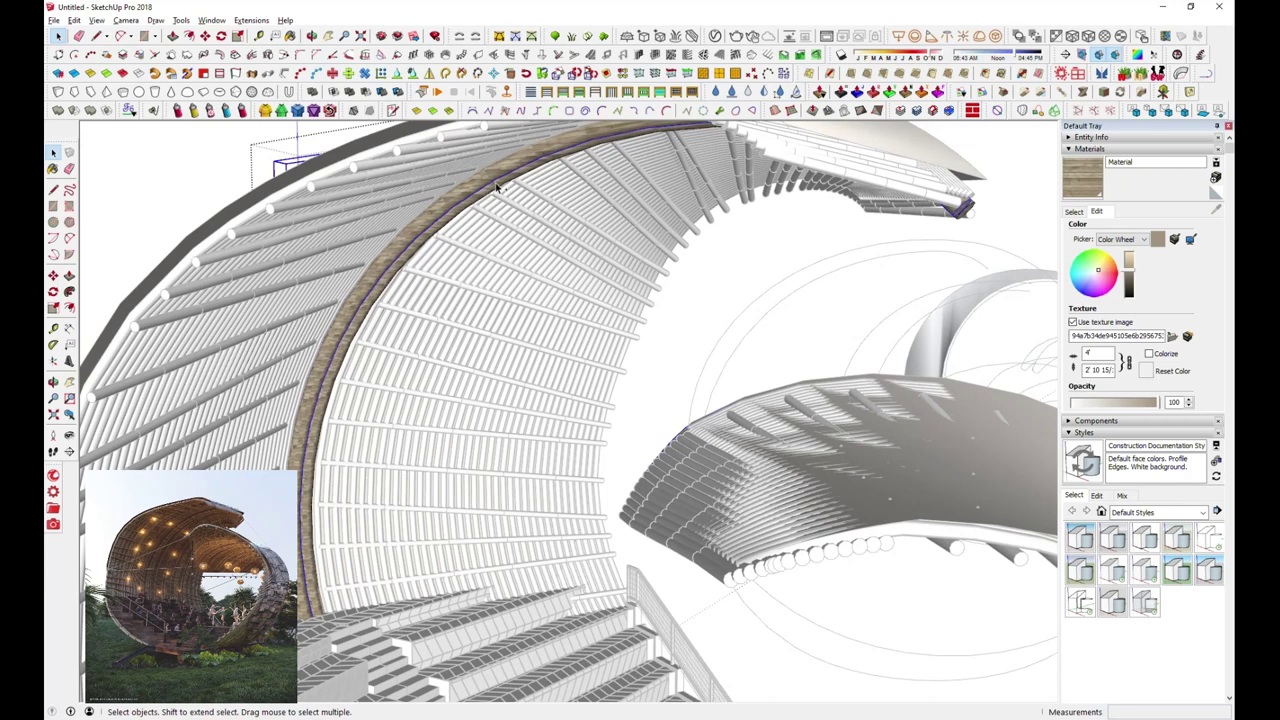
Re-project the band's wood texture and set its width to 10'
click(1087, 38)
click(1106, 40)
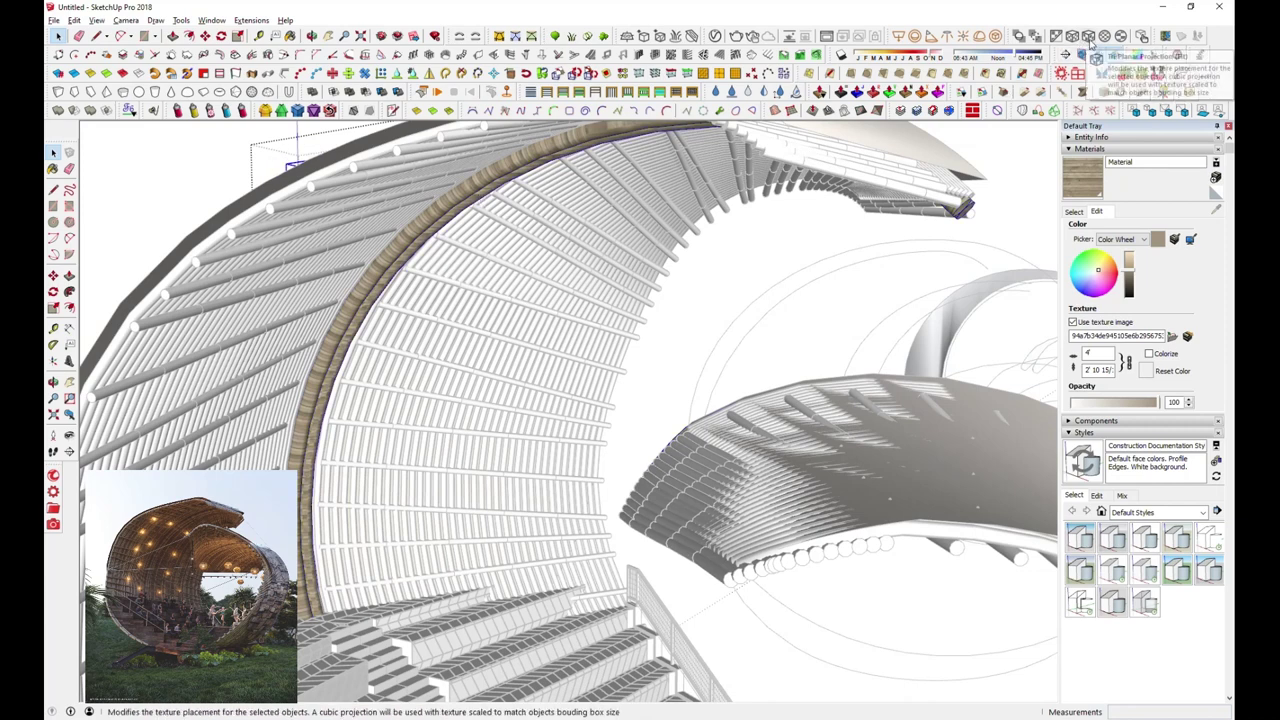
click(1093, 40)
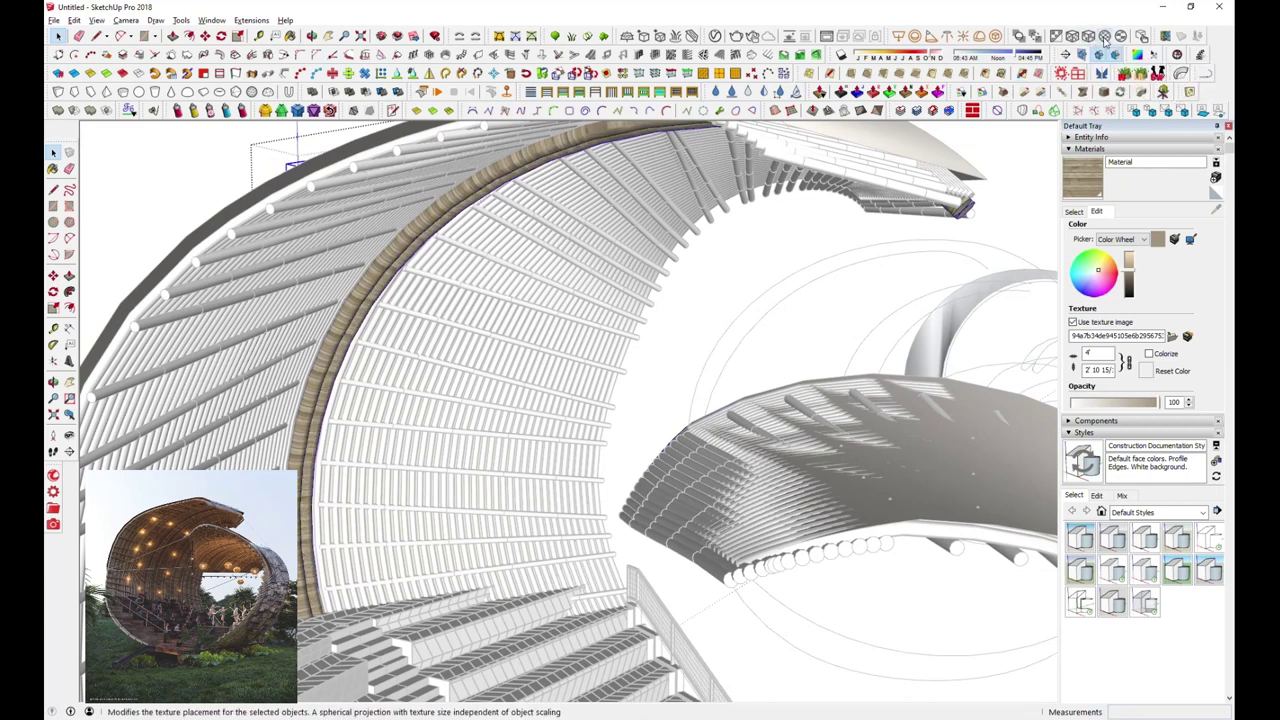
text(10)
key(Return)
middle_drag(663, 371, 611, 370)
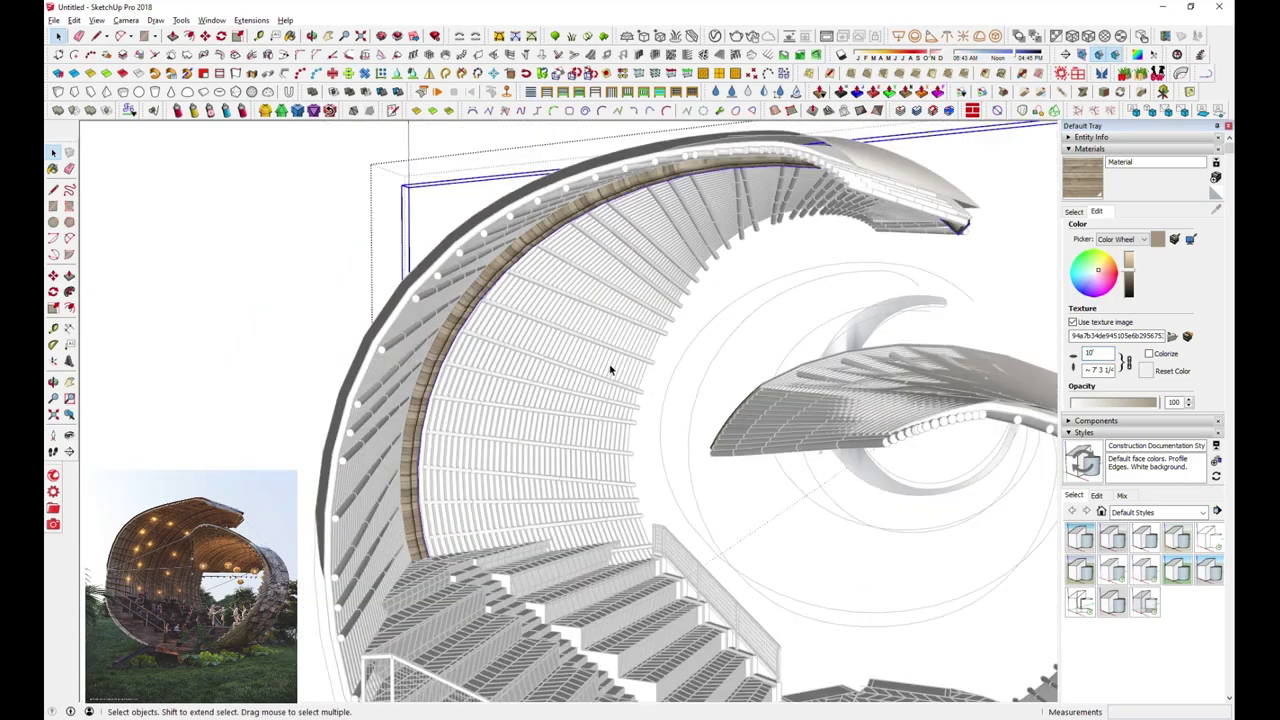
mouse_move(297, 311)
middle_down()
mouse_move(493, 490)
mouse_move(663, 286)
middle_up()
middle_drag(618, 394, 409, 337)
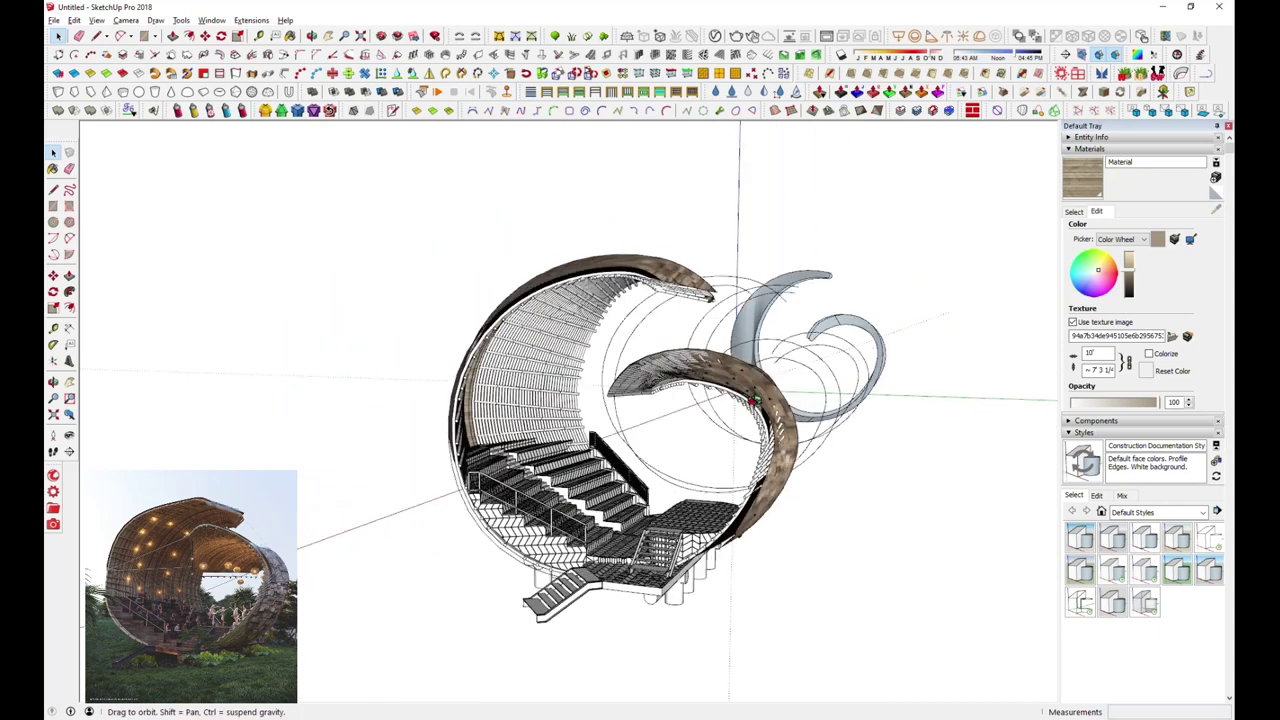
scroll(633, 449, up, 3)
scroll(633, 449, up, 2)
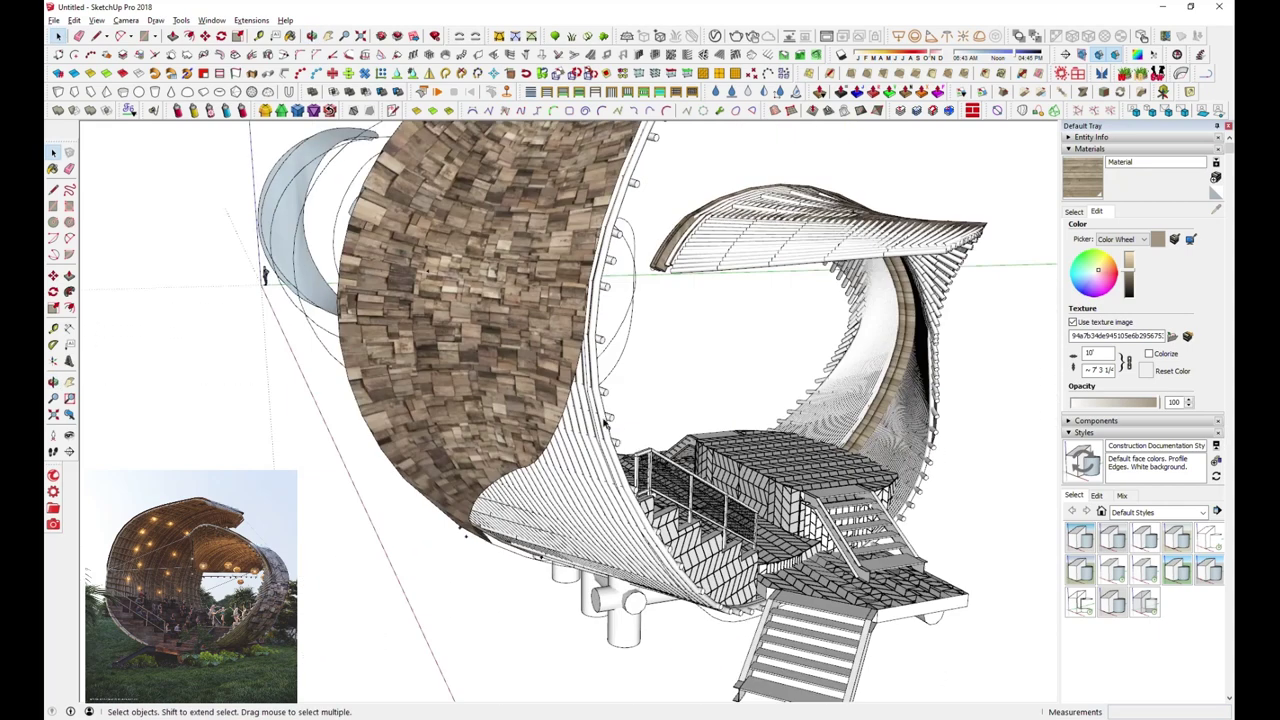
scroll(604, 424, up, 1)
Hide the rest of the model so only the slatted shell is shown
click(95, 20)
click(260, 211)
click(617, 472)
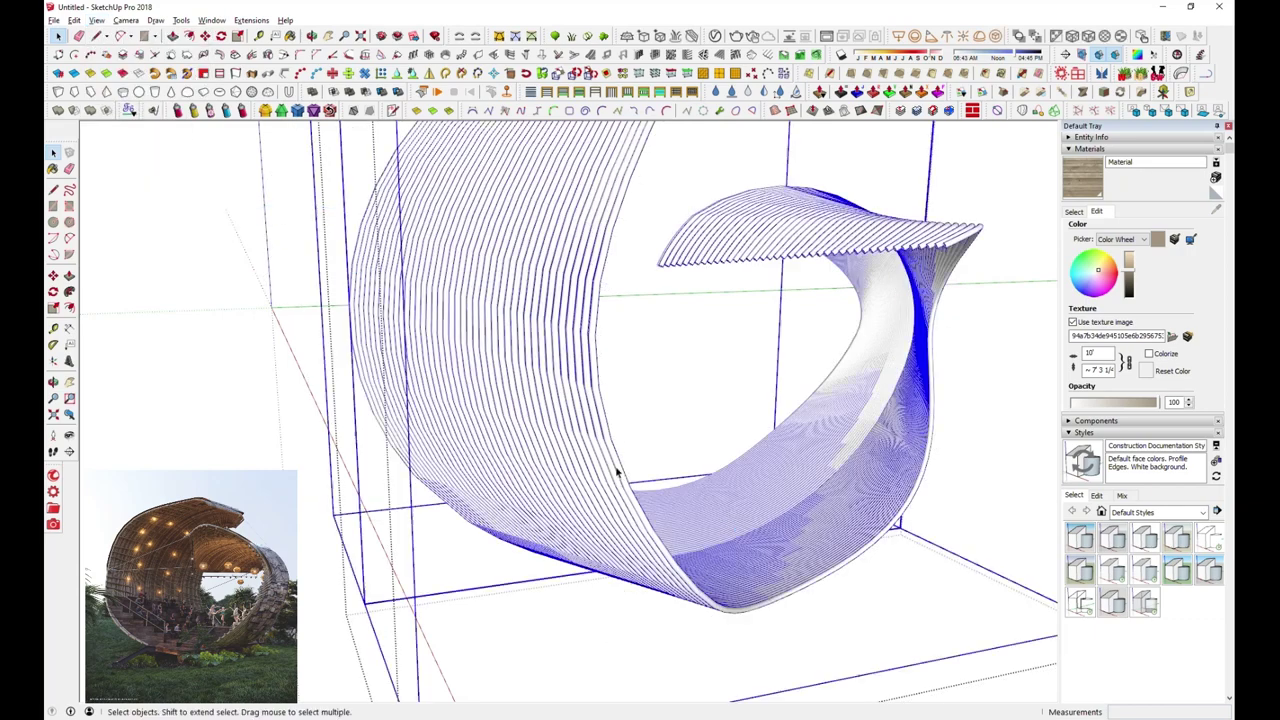
middle_drag(618, 472, 754, 424)
Create a new material from the tree-bark texture image
click(1216, 178)
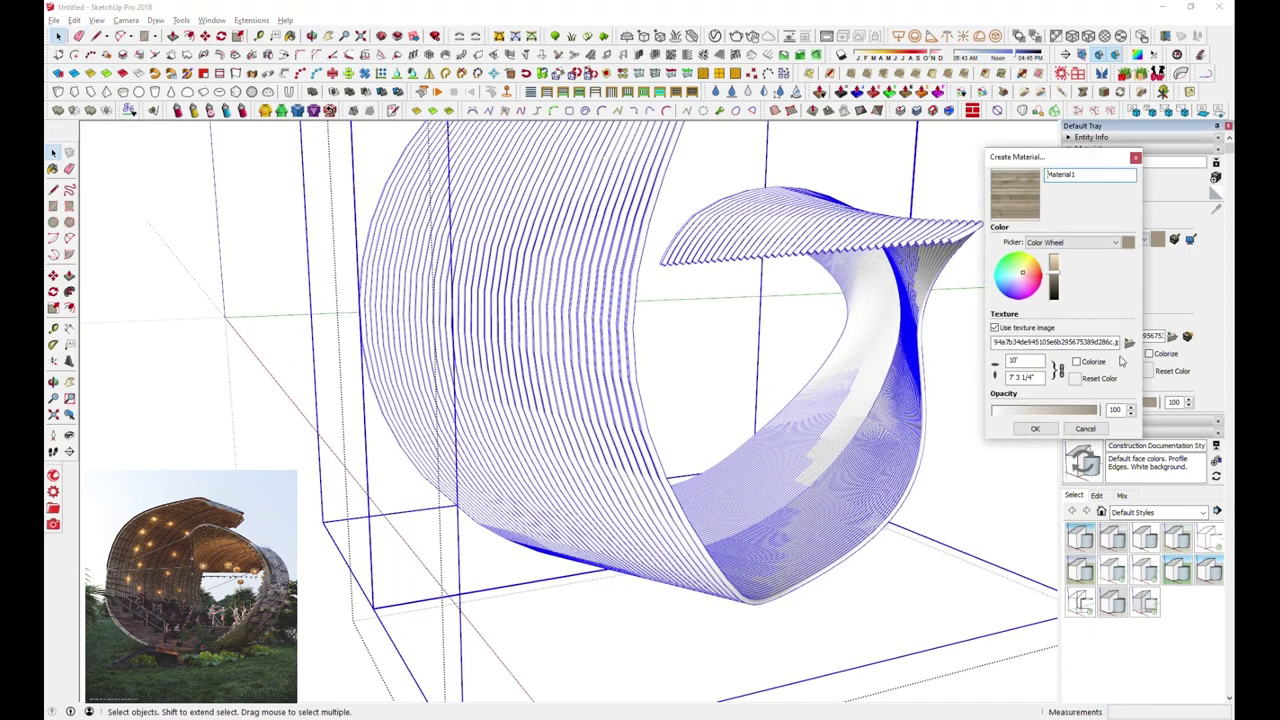
click(1127, 343)
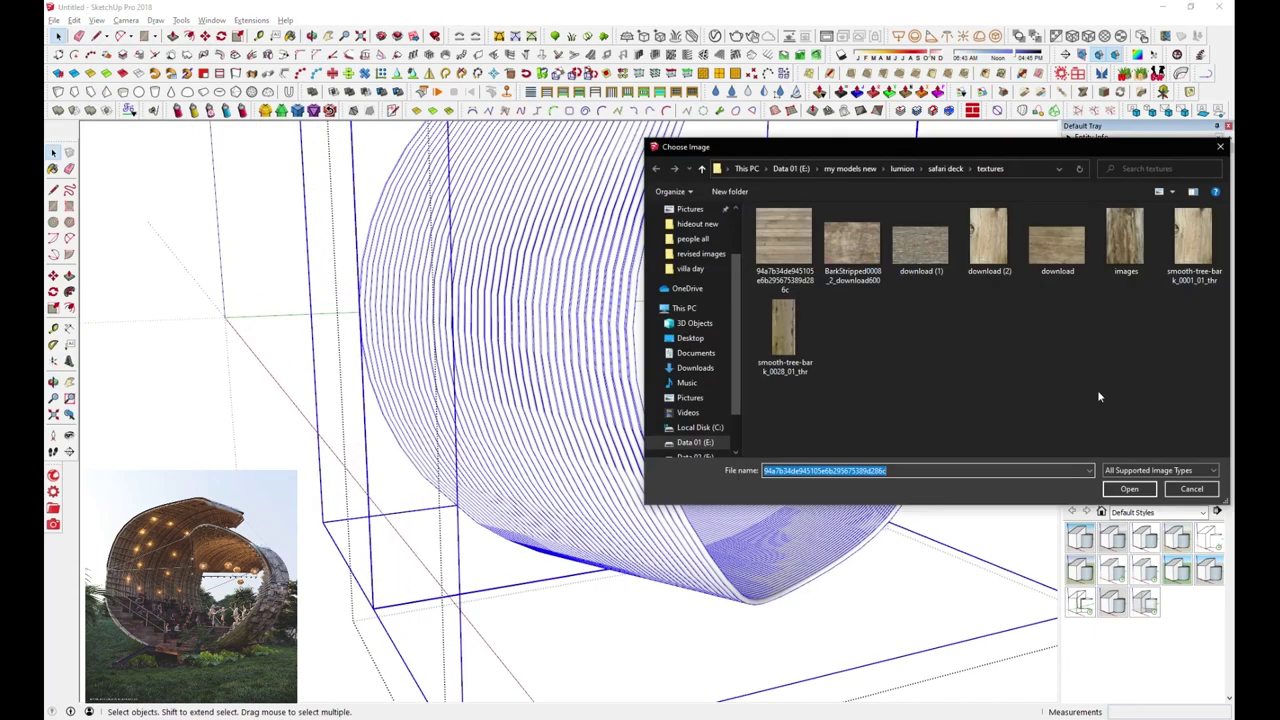
double_click(1189, 234)
click(1040, 436)
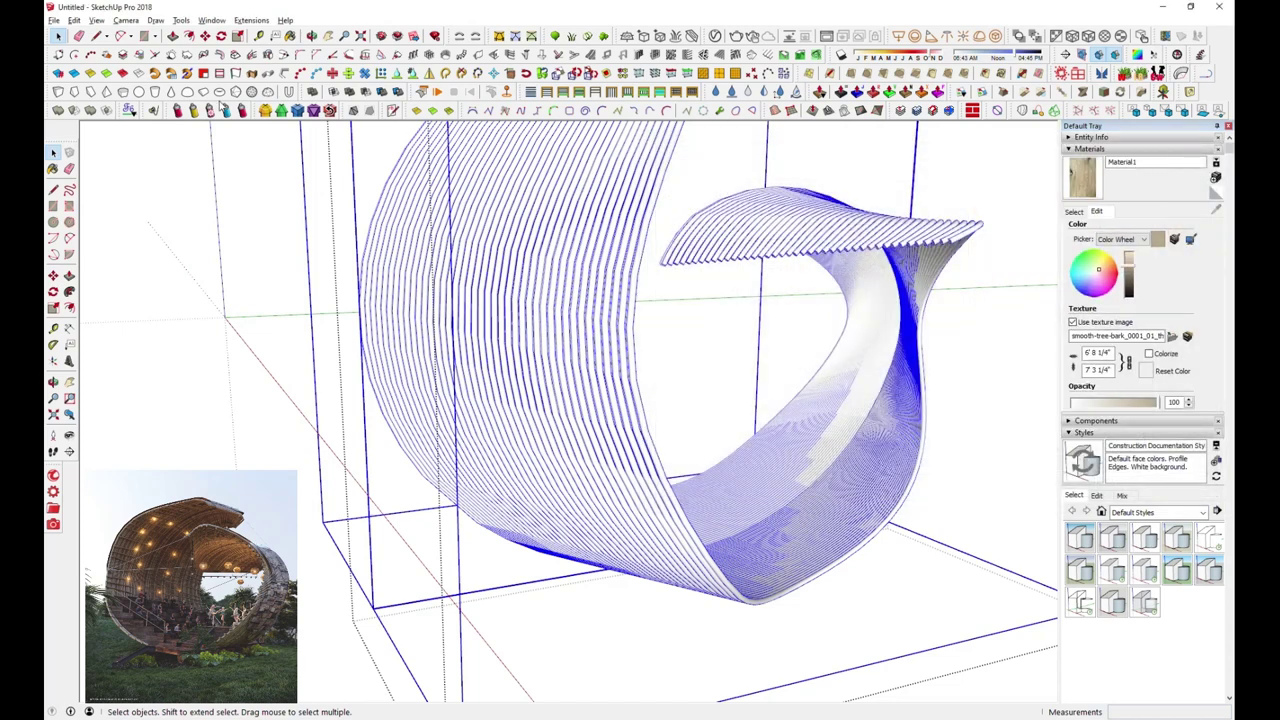
Paint the front fins and slats with bark, then start Material2 from download.jpg
click(634, 300)
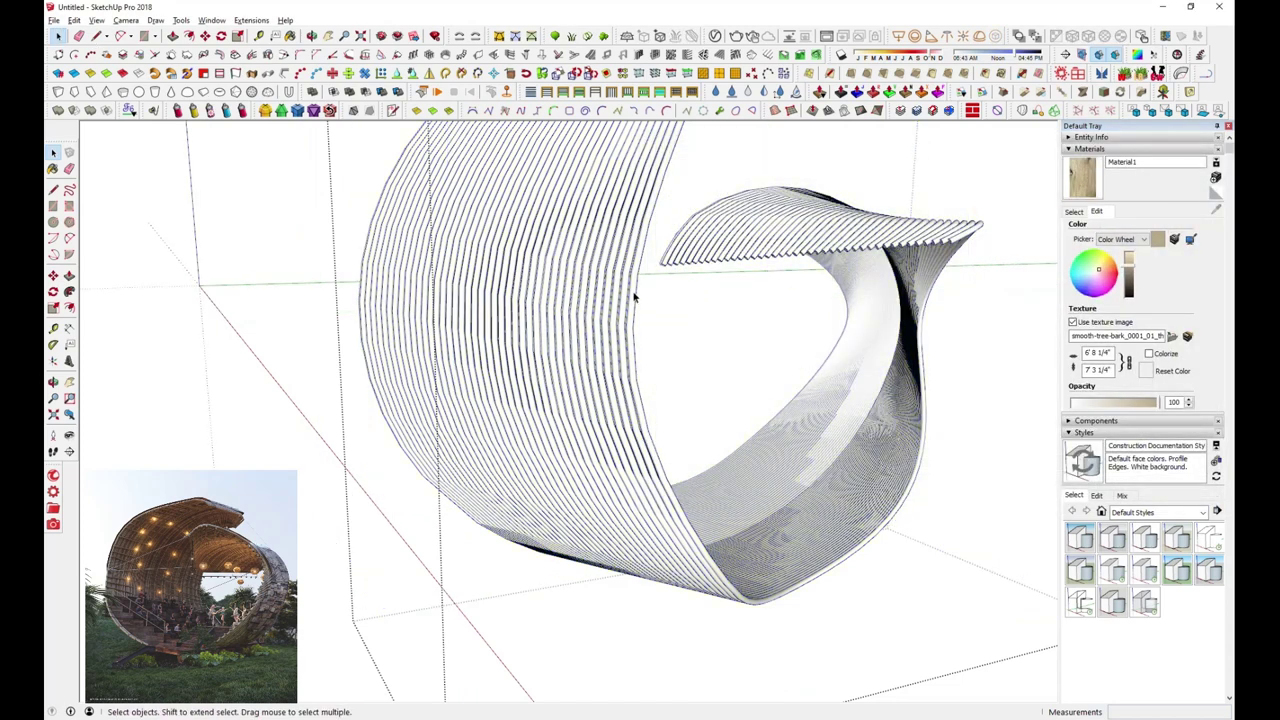
key(b)
middle_drag(646, 238, 749, 302)
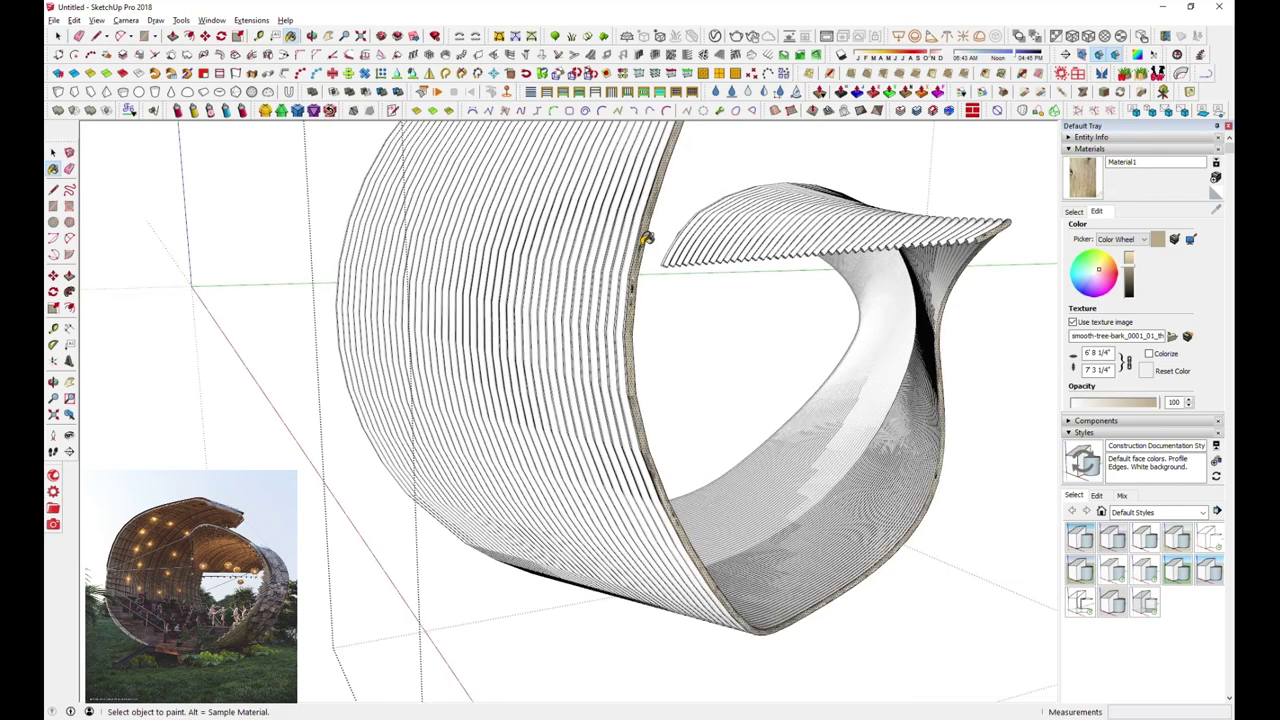
click(735, 301)
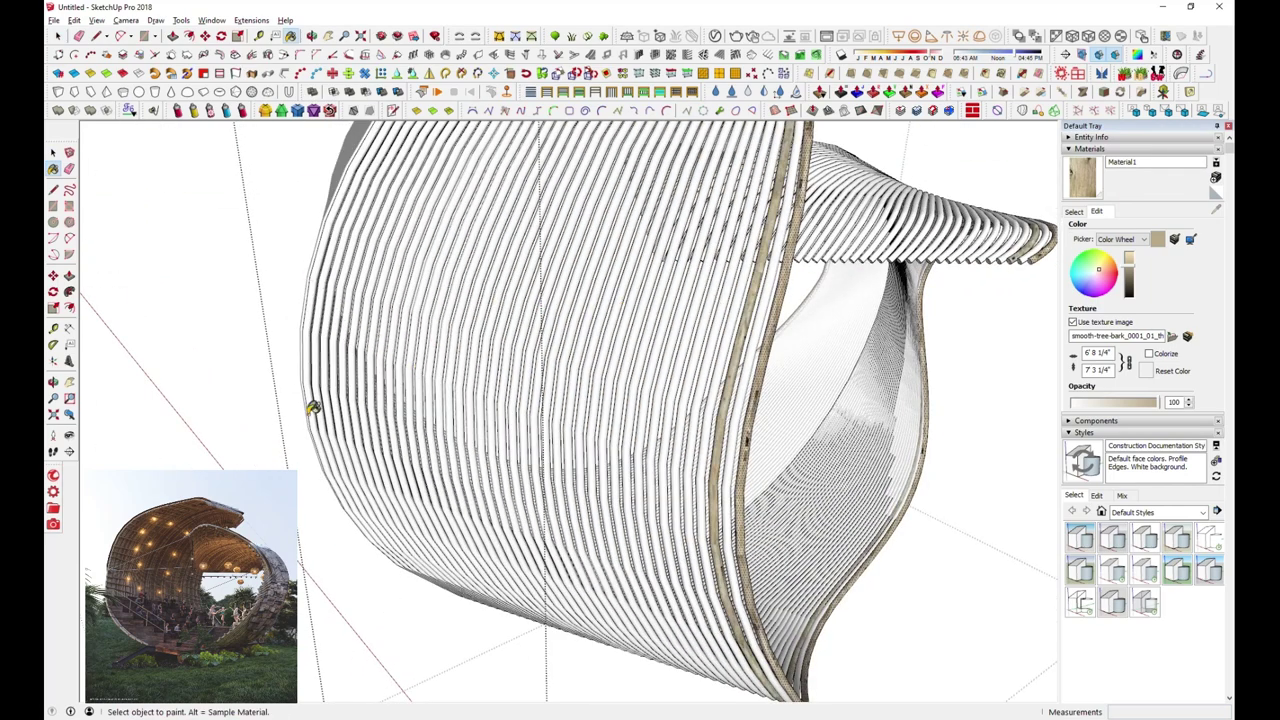
click(313, 407)
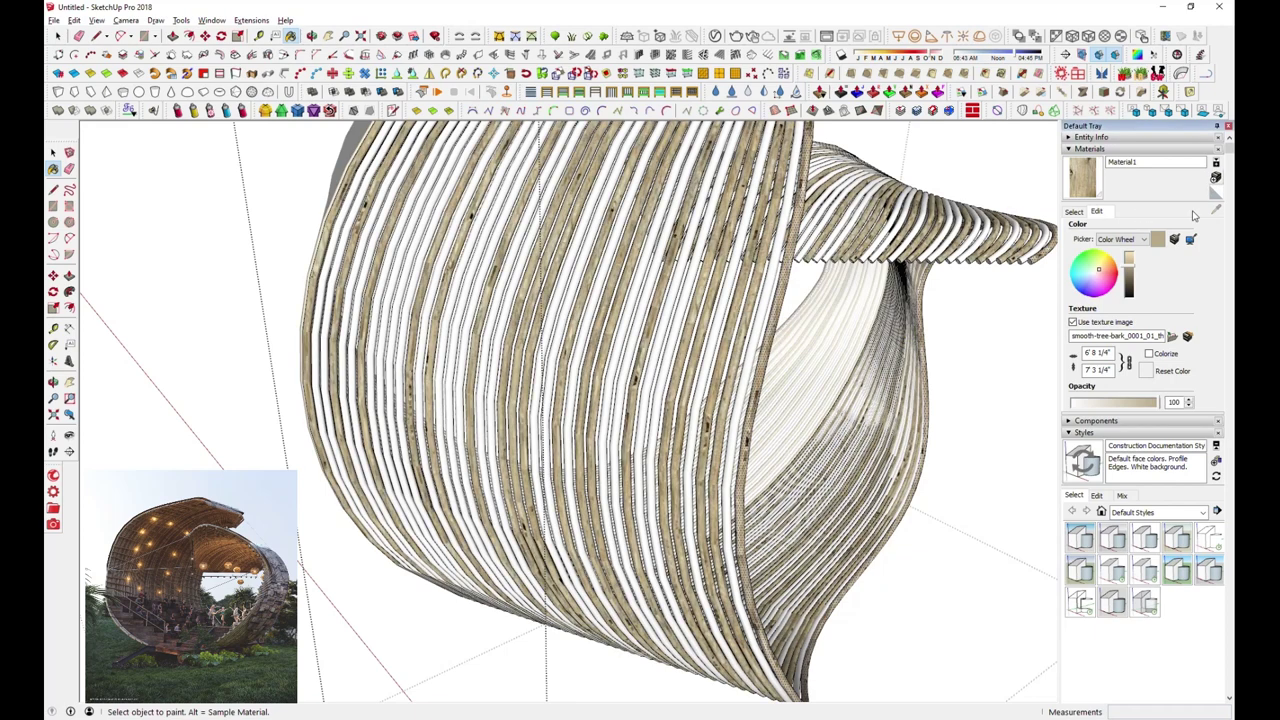
click(1130, 340)
double_click(1057, 250)
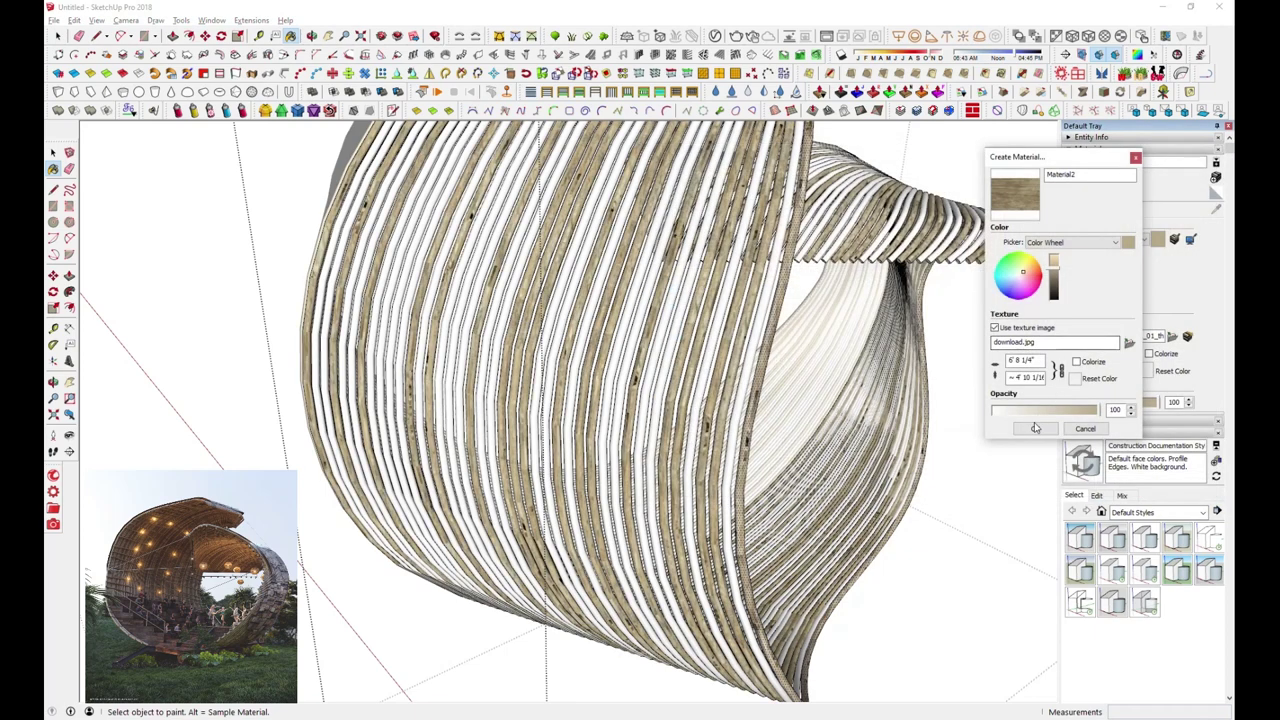
Paint the right and centre slat bands with the darker download.jpg wood
click(716, 352)
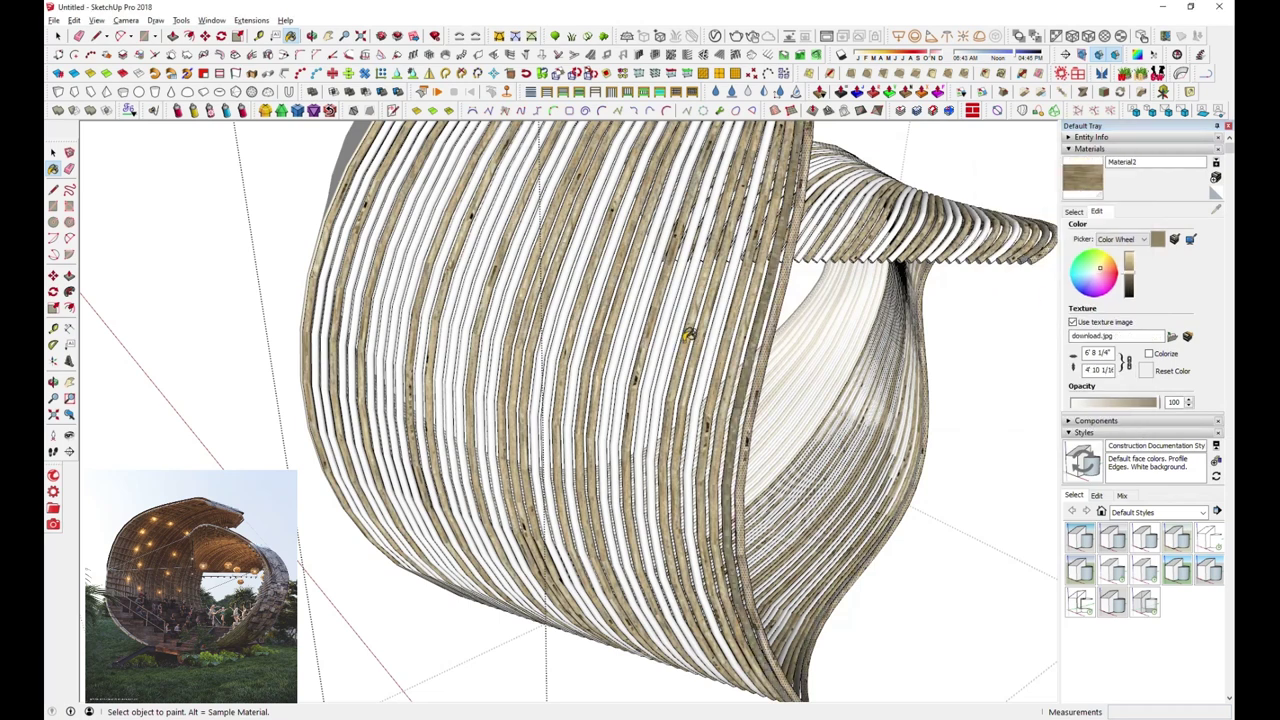
click(717, 329)
click(650, 298)
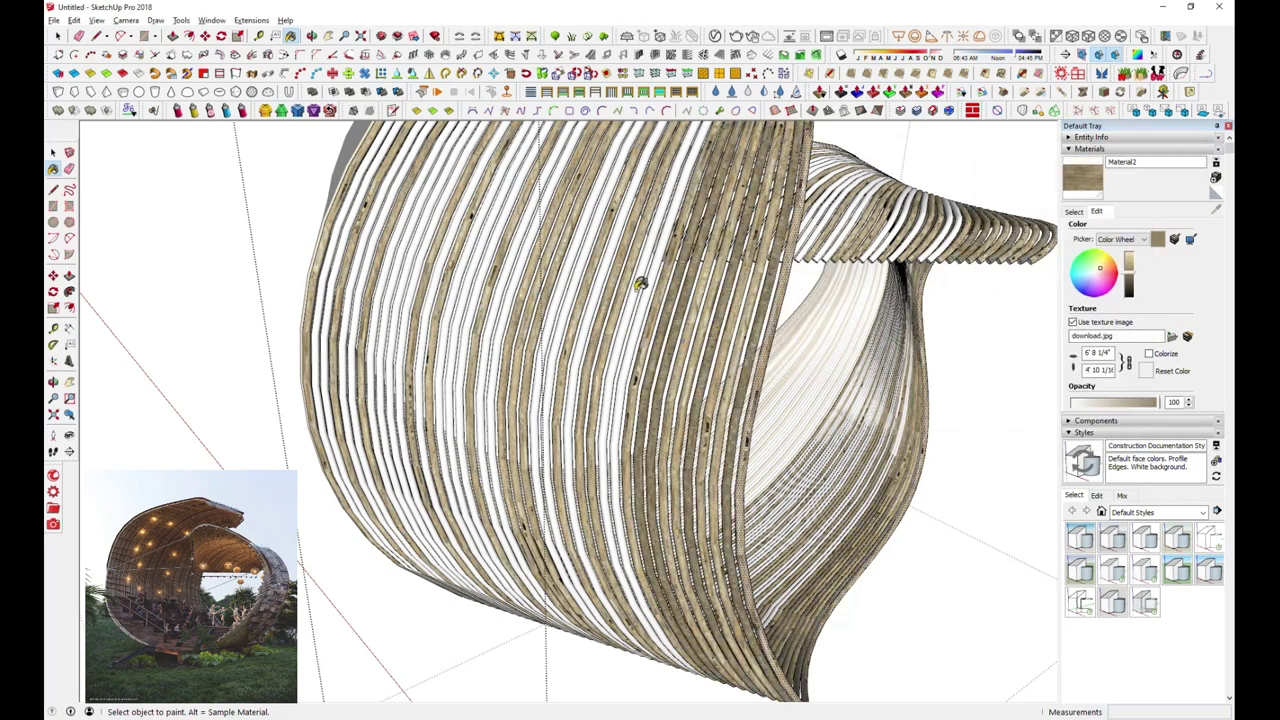
click(613, 280)
click(610, 266)
click(587, 225)
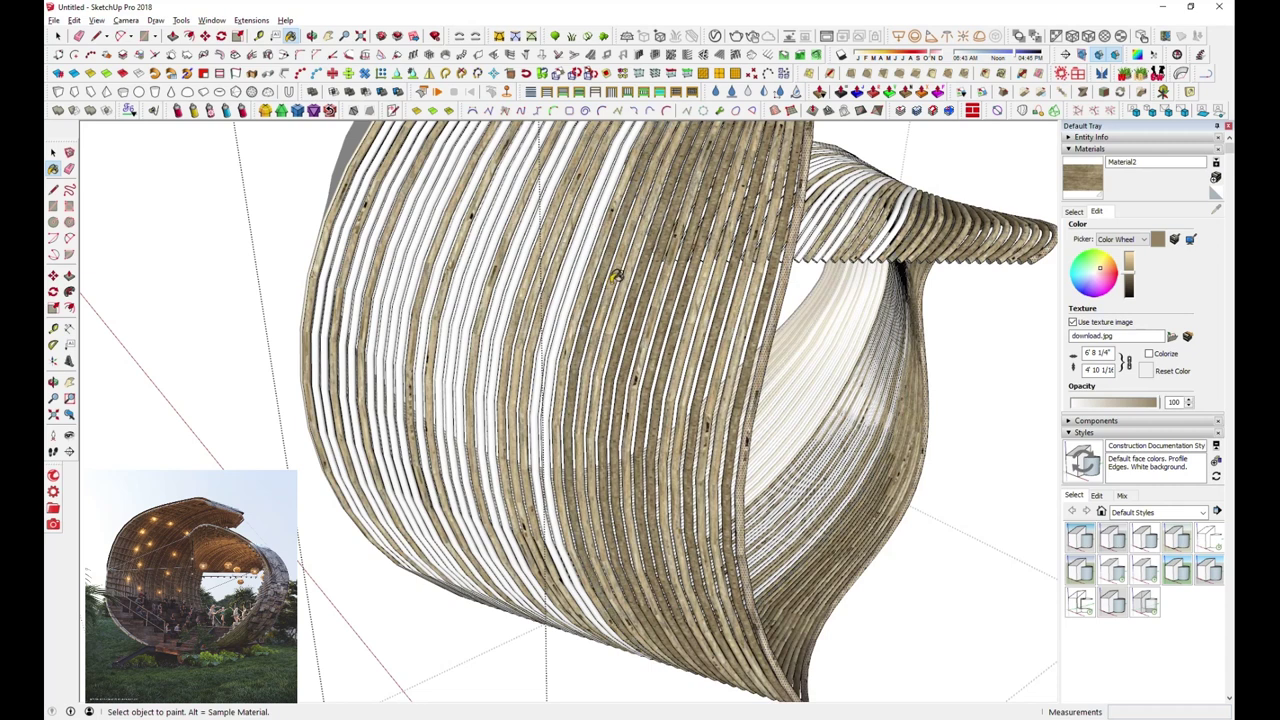
click(585, 281)
Paint the remaining white slat bands on the left, then check the curled interior
click(483, 261)
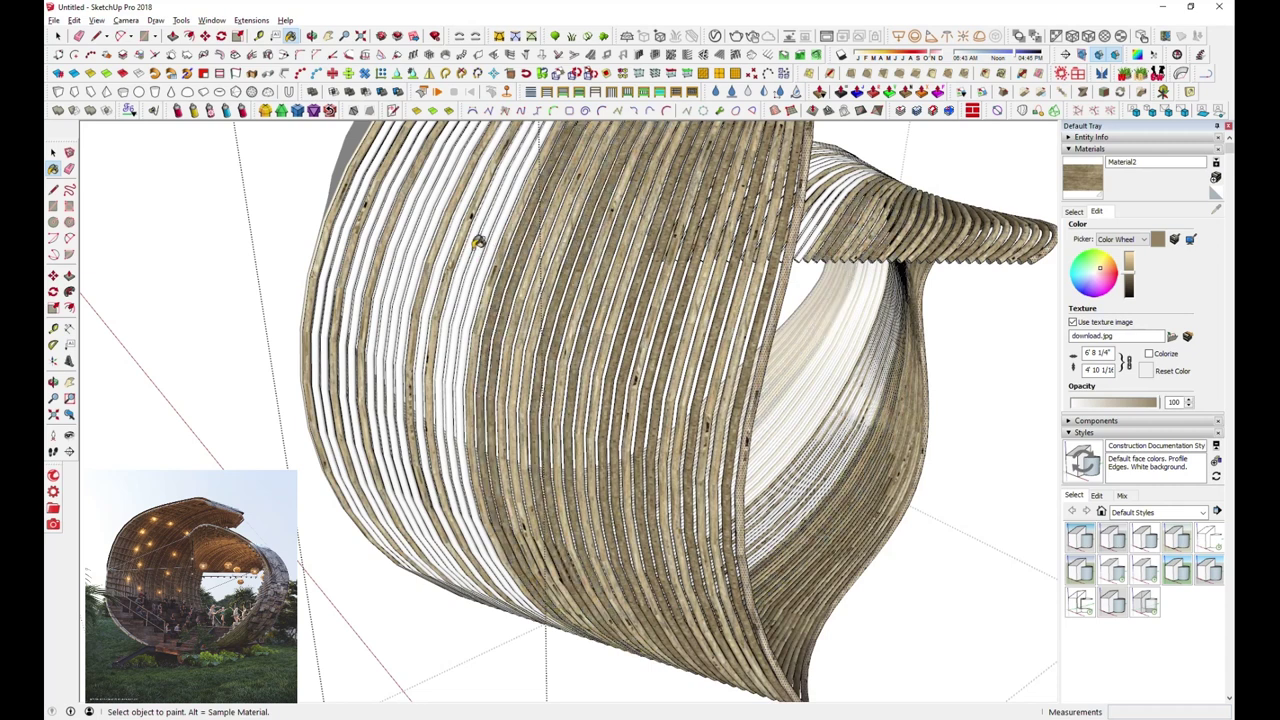
click(480, 238)
click(424, 212)
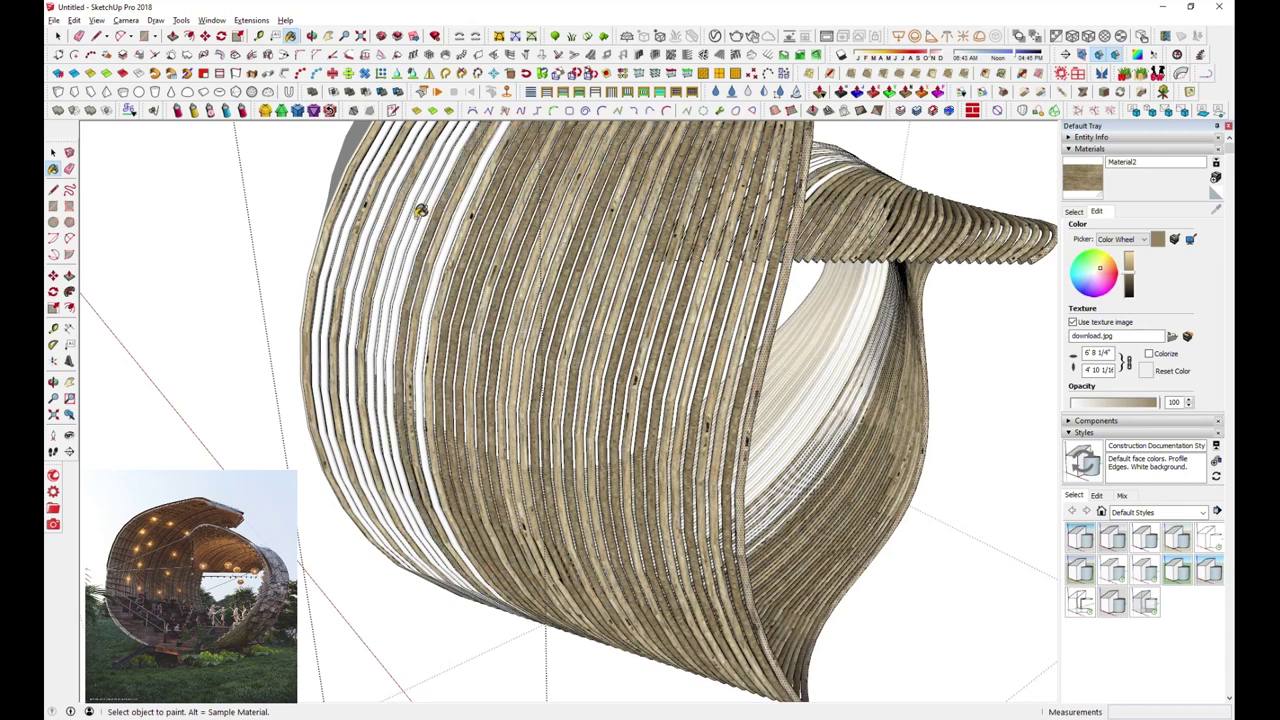
click(411, 202)
click(366, 190)
click(403, 203)
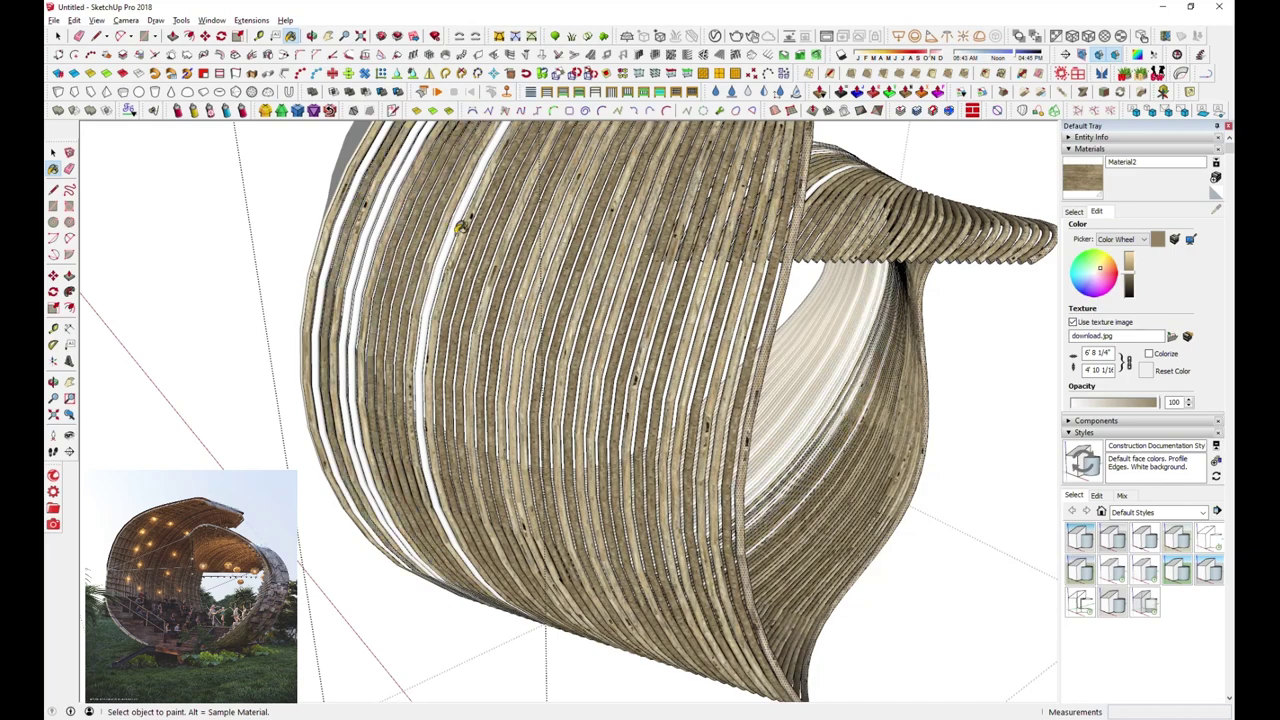
click(457, 220)
click(455, 219)
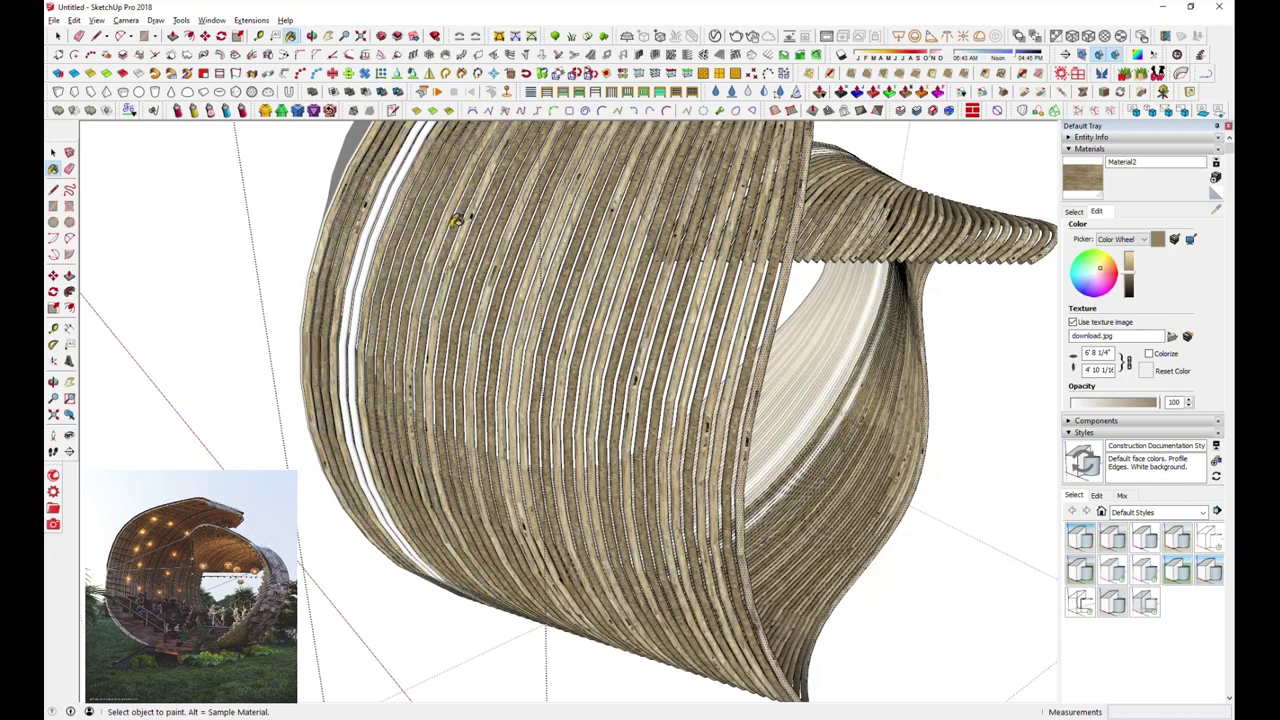
click(382, 213)
middle_drag(546, 418, 619, 478)
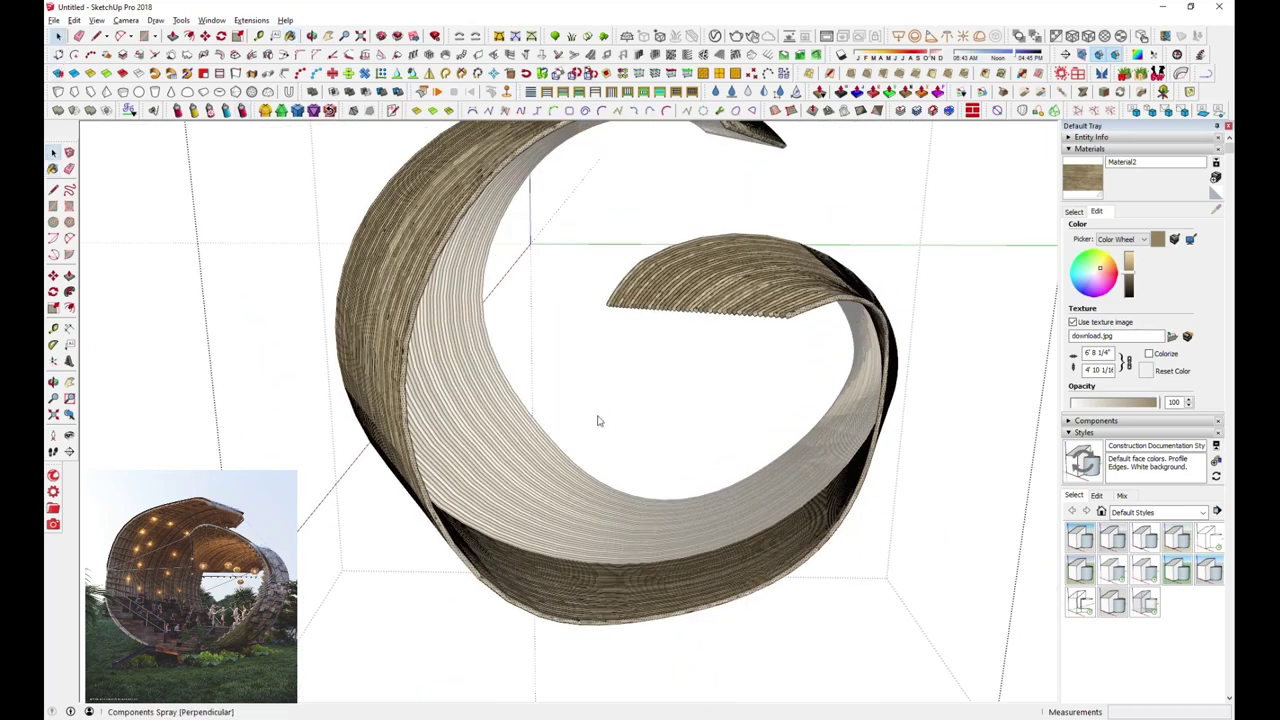
Create a new material from smooth-tree-bark_0028_01_thr.jpg and paint the spiral slats with it
key(space)
scroll(598, 421, down, 3)
scroll(603, 414, down, 2)
middle_drag(603, 414, 775, 417)
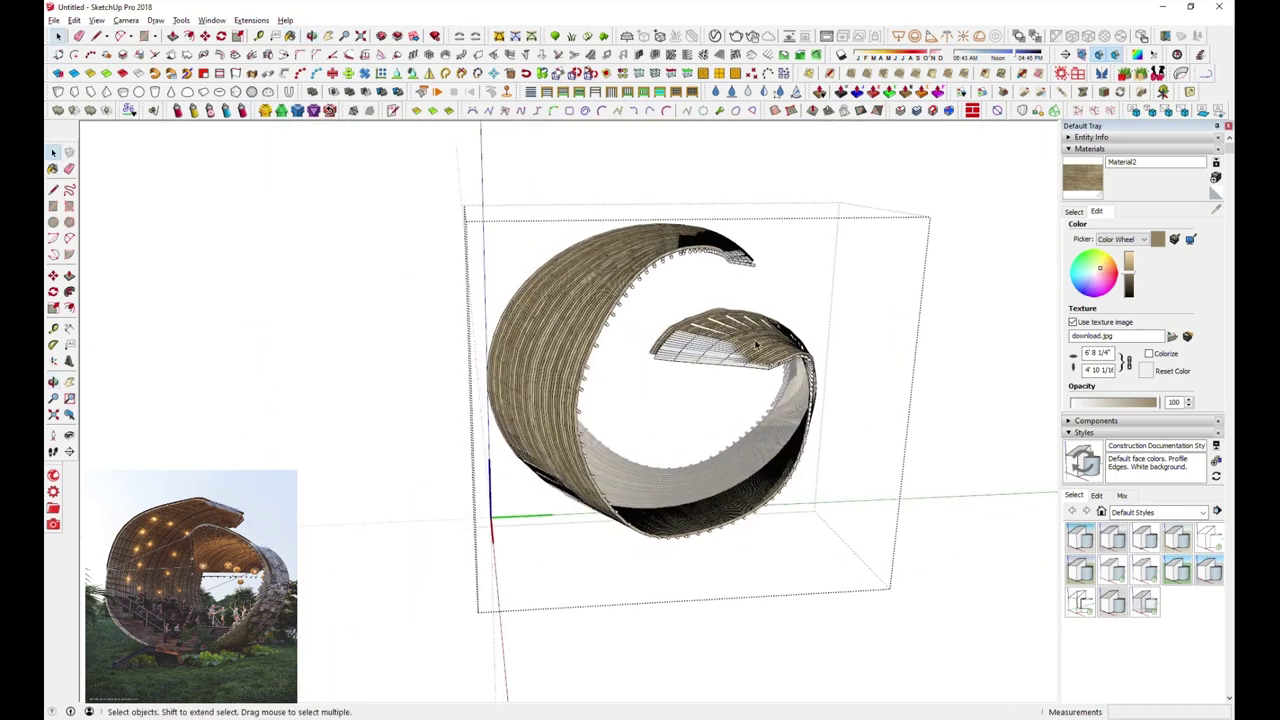
scroll(700, 375, up, 3)
scroll(662, 400, up, 2)
scroll(662, 402, up, 2)
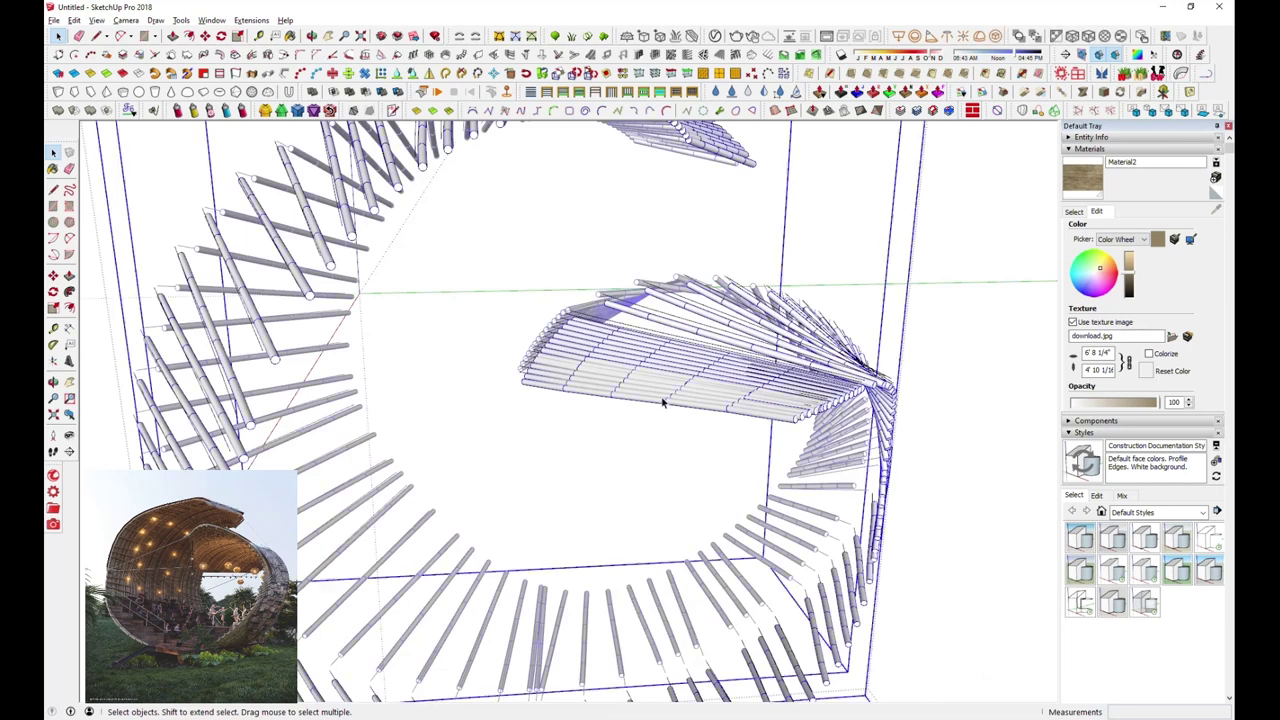
scroll(662, 401, down, 5)
click(1216, 178)
click(1136, 338)
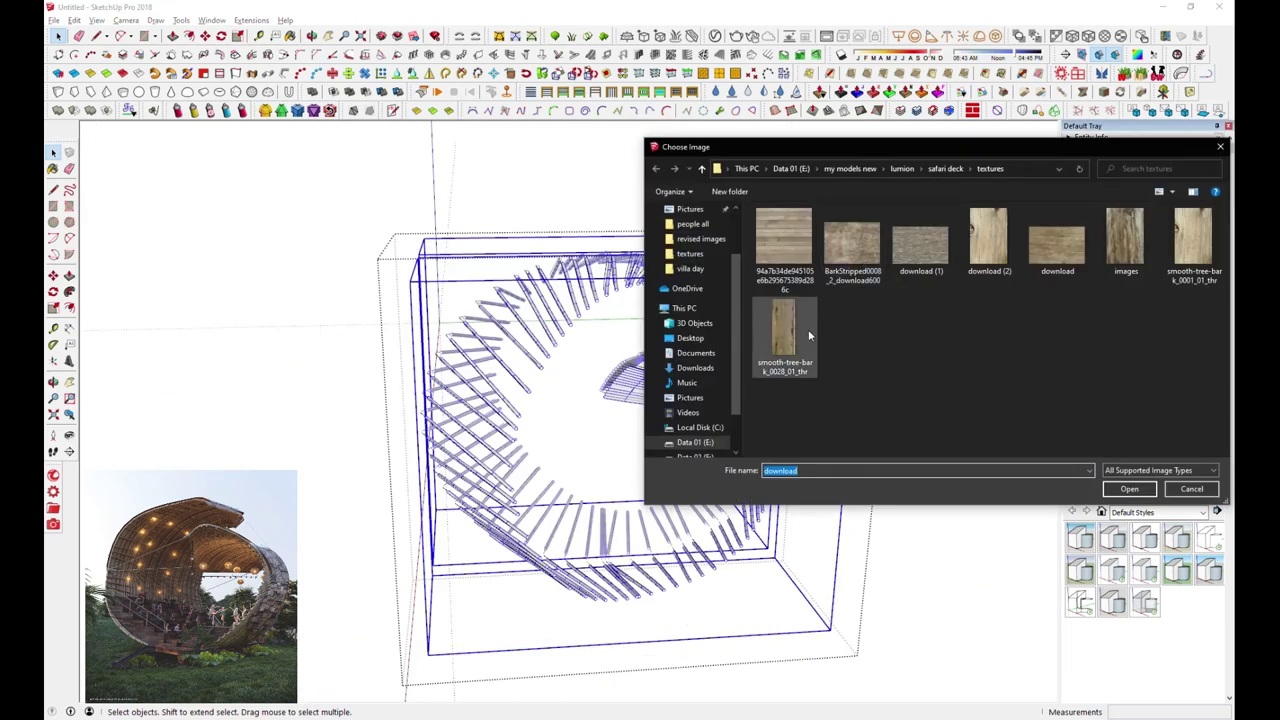
double_click(784, 330)
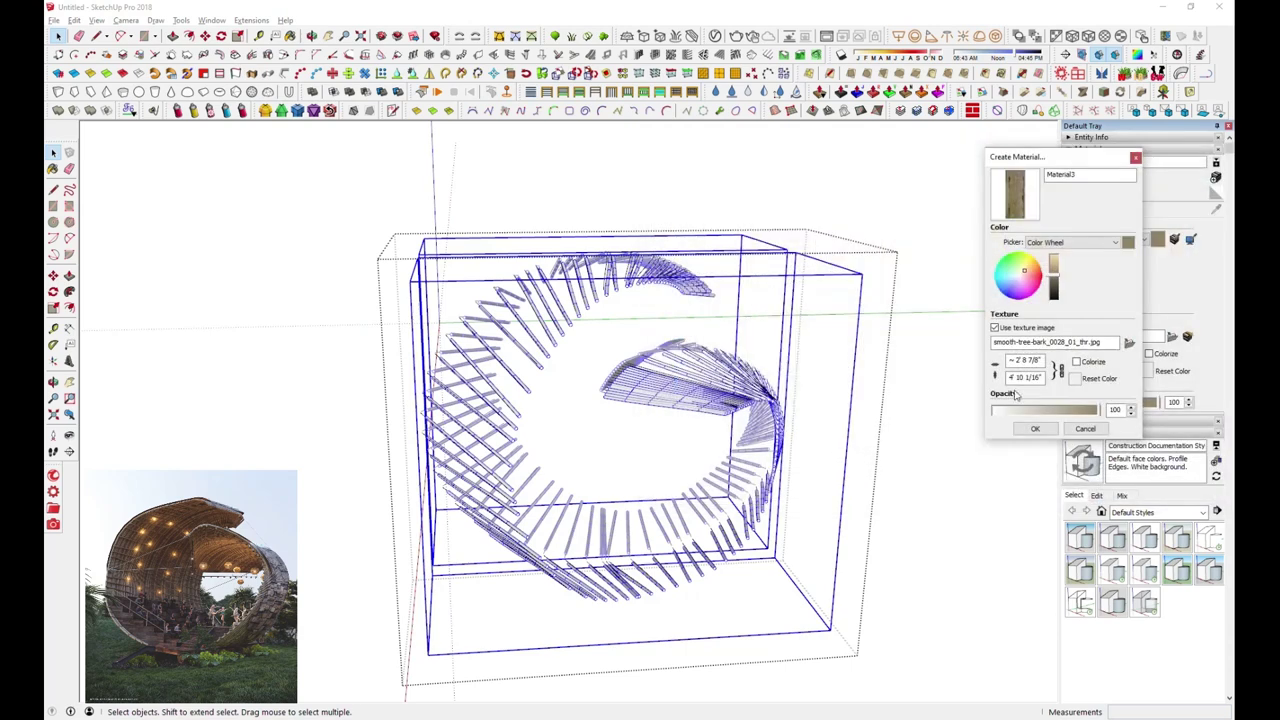
click(571, 323)
scroll(590, 318, up, 2)
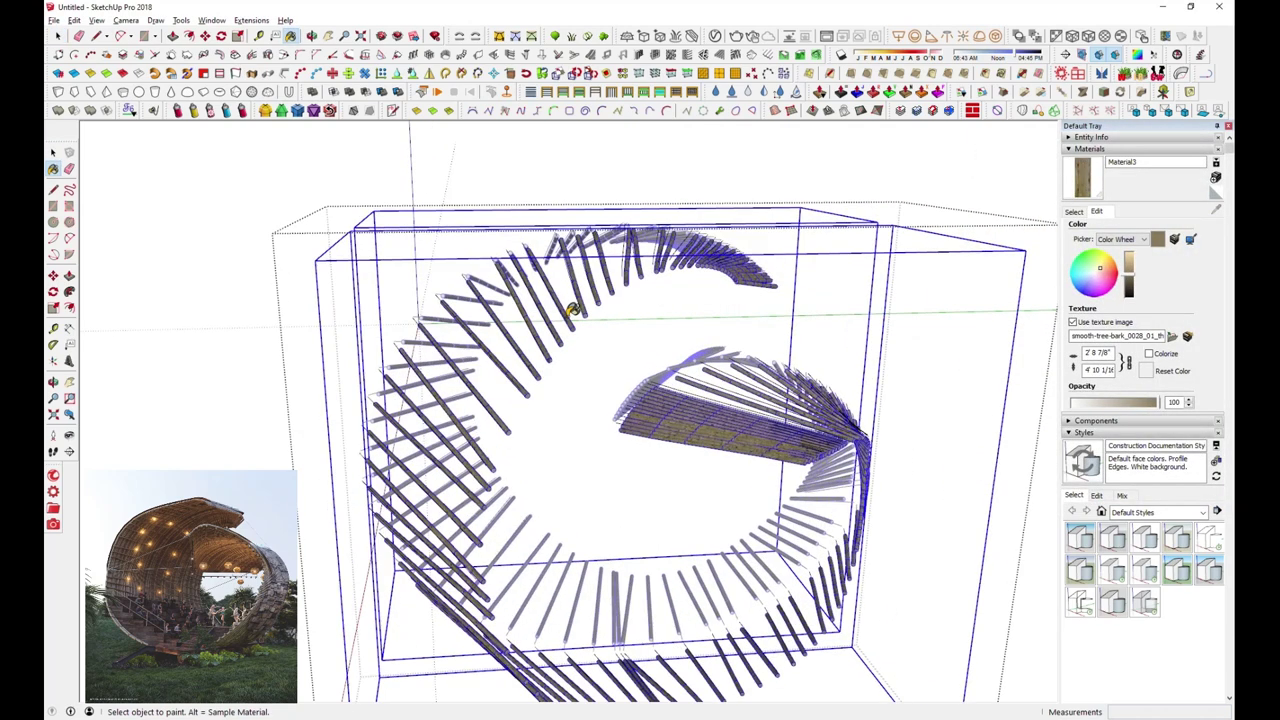
scroll(590, 318, up, 2)
Set the bark texture on the slats to cubic projection
key(space)
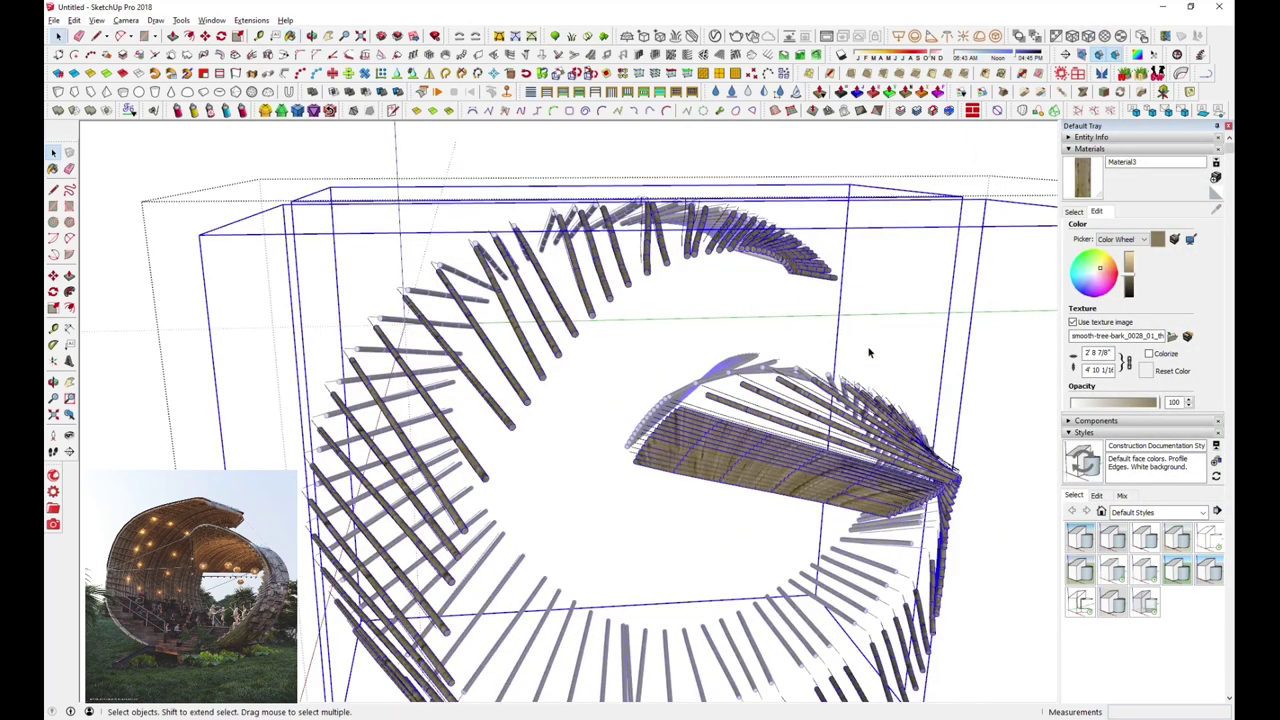
click(1121, 37)
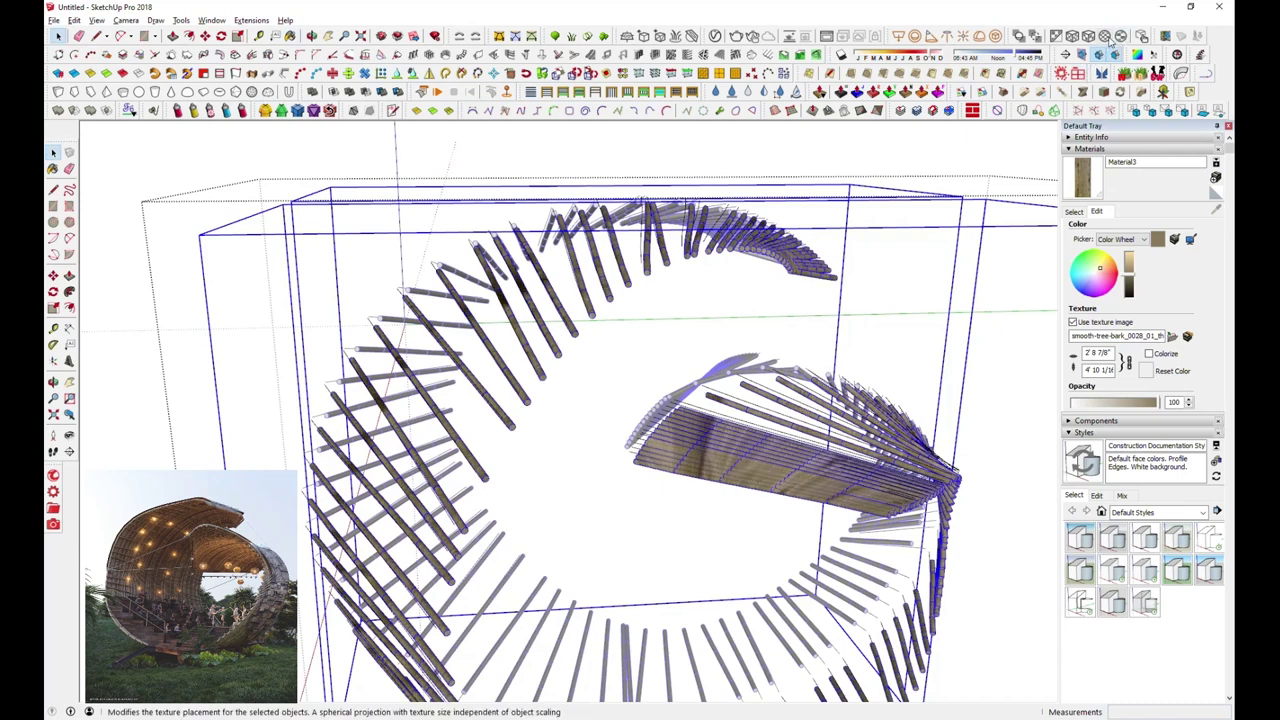
click(1098, 55)
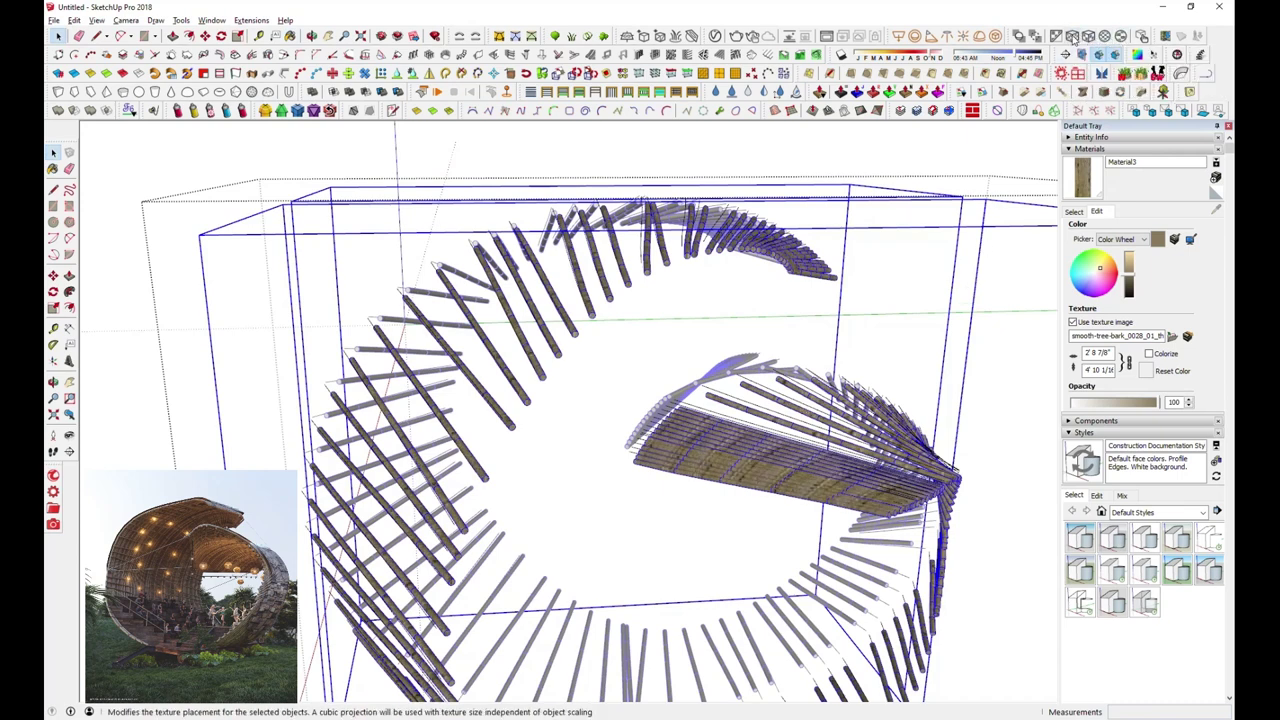
click(903, 294)
mouse_move(903, 294)
middle_down()
mouse_move(829, 314)
mouse_move(836, 260)
mouse_move(900, 420)
middle_up()
scroll(920, 480, up, 3)
scroll(932, 510, up, 3)
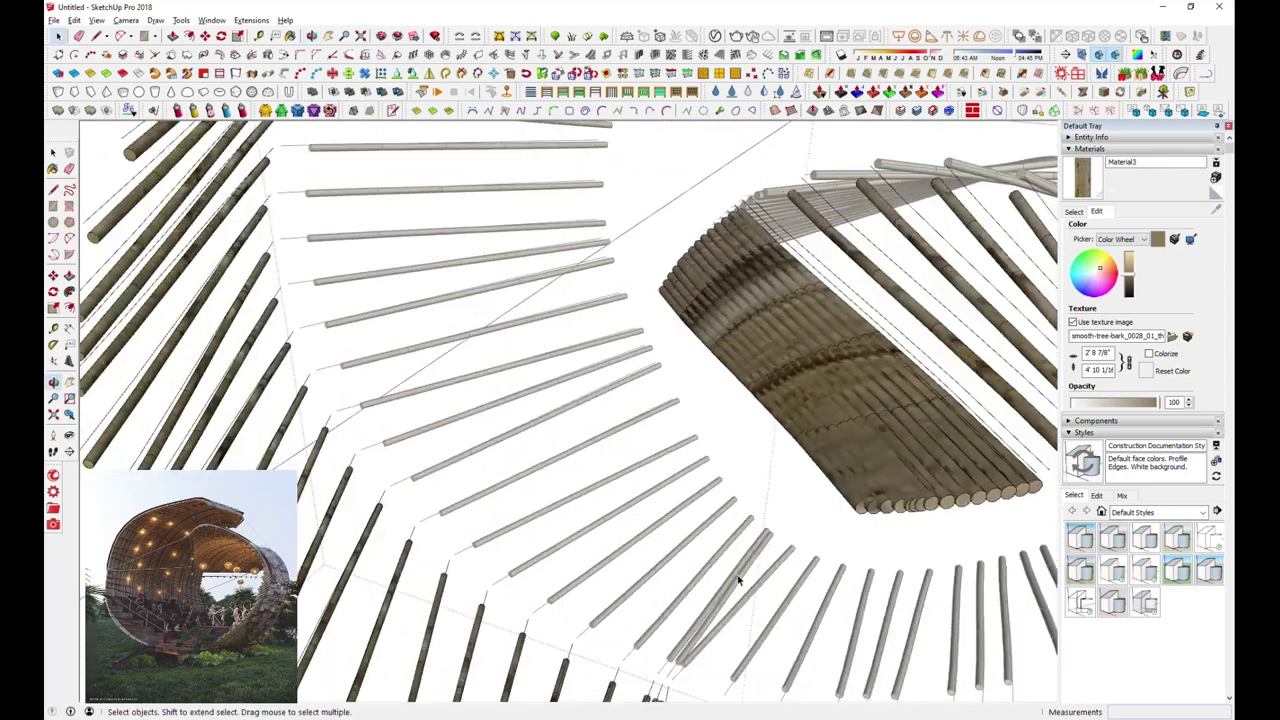
Delete and restore a slat, then undo four slat edits with Ctrl+Z
click(932, 510)
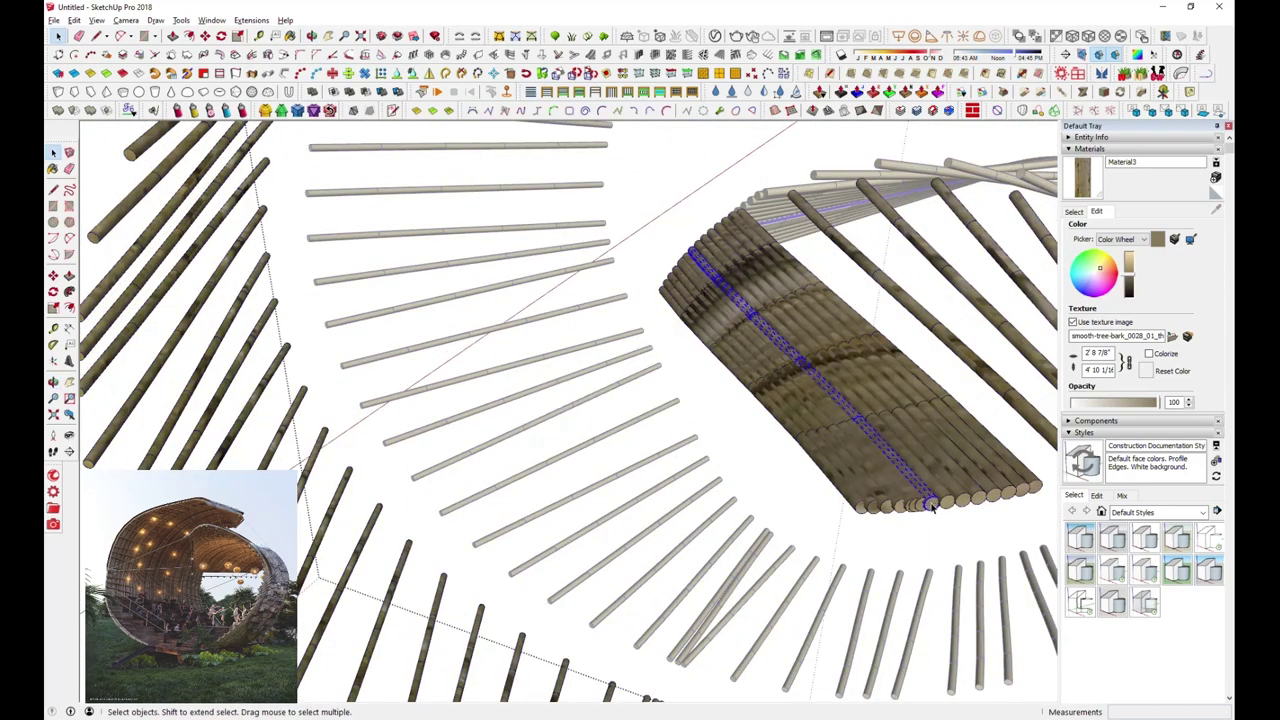
key(Delete)
key(ctrl+z)
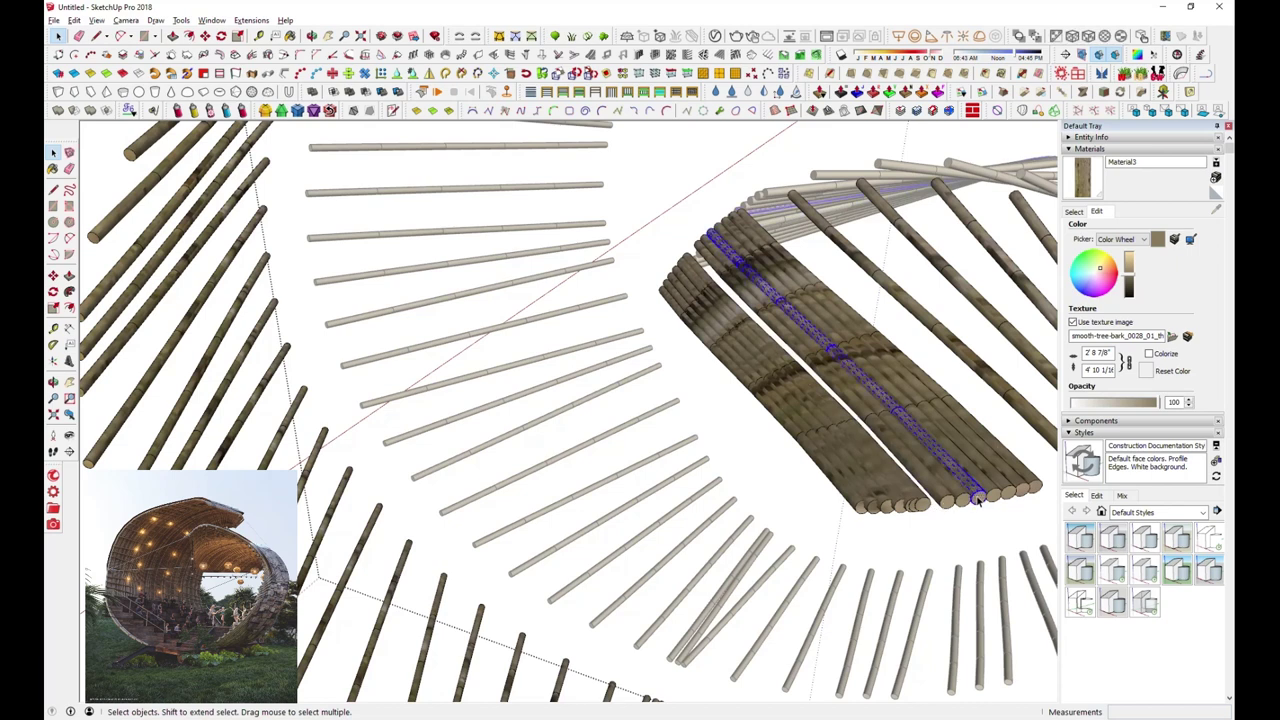
click(1004, 503)
key(ctrl+z)
key(ctrl+z)
key(ctrl+z)
key(ctrl+z)
key(ctrl+z)
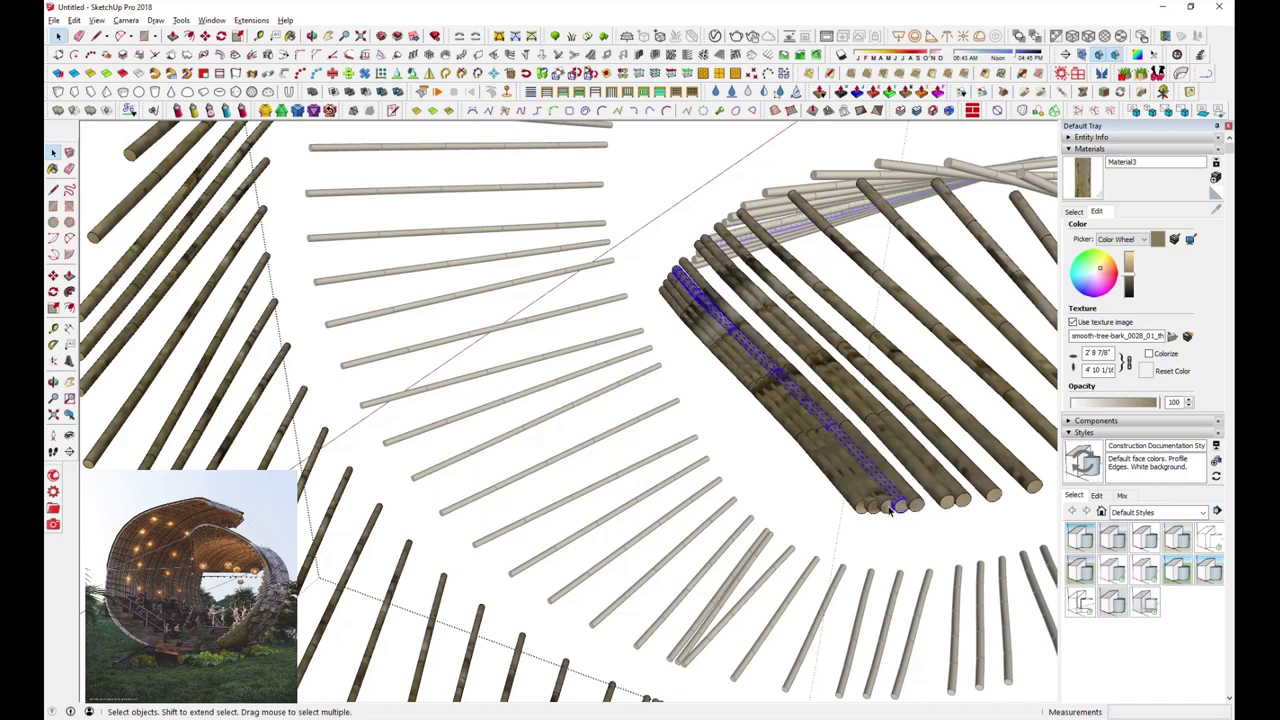
key(ctrl+z)
key(ctrl+z)
key(ctrl+z)
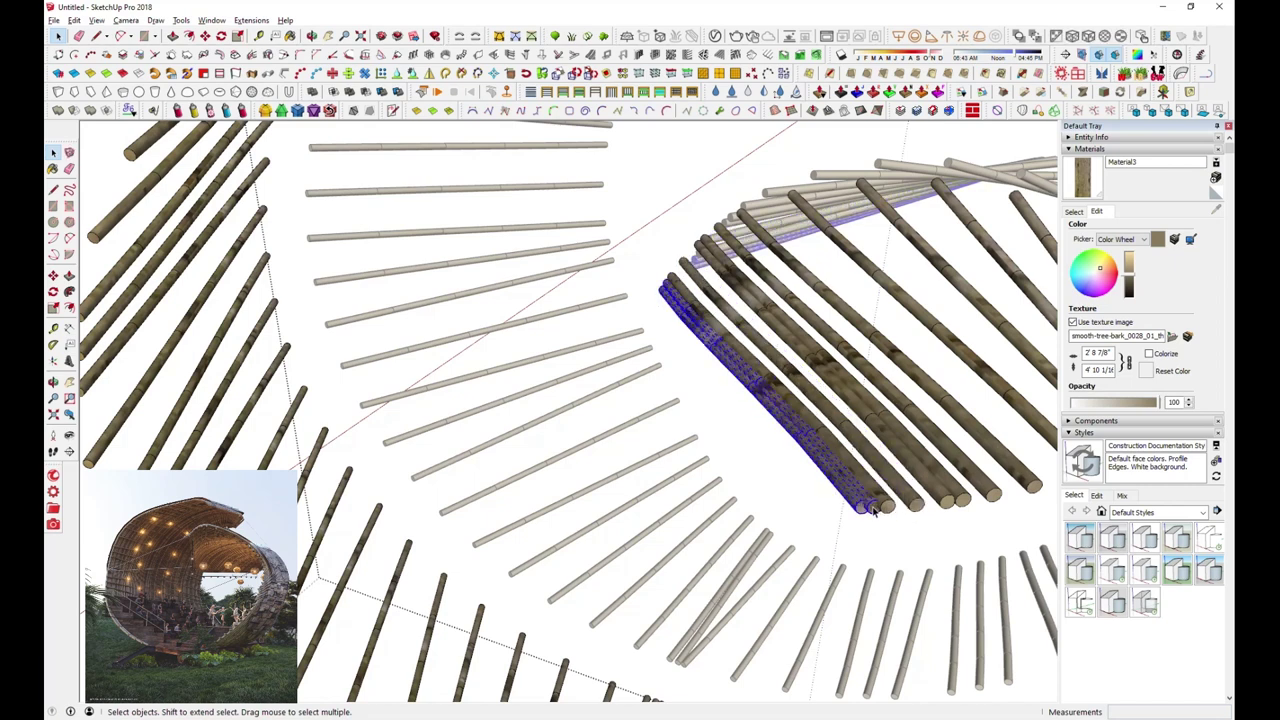
key(ctrl+z)
key(ctrl+z)
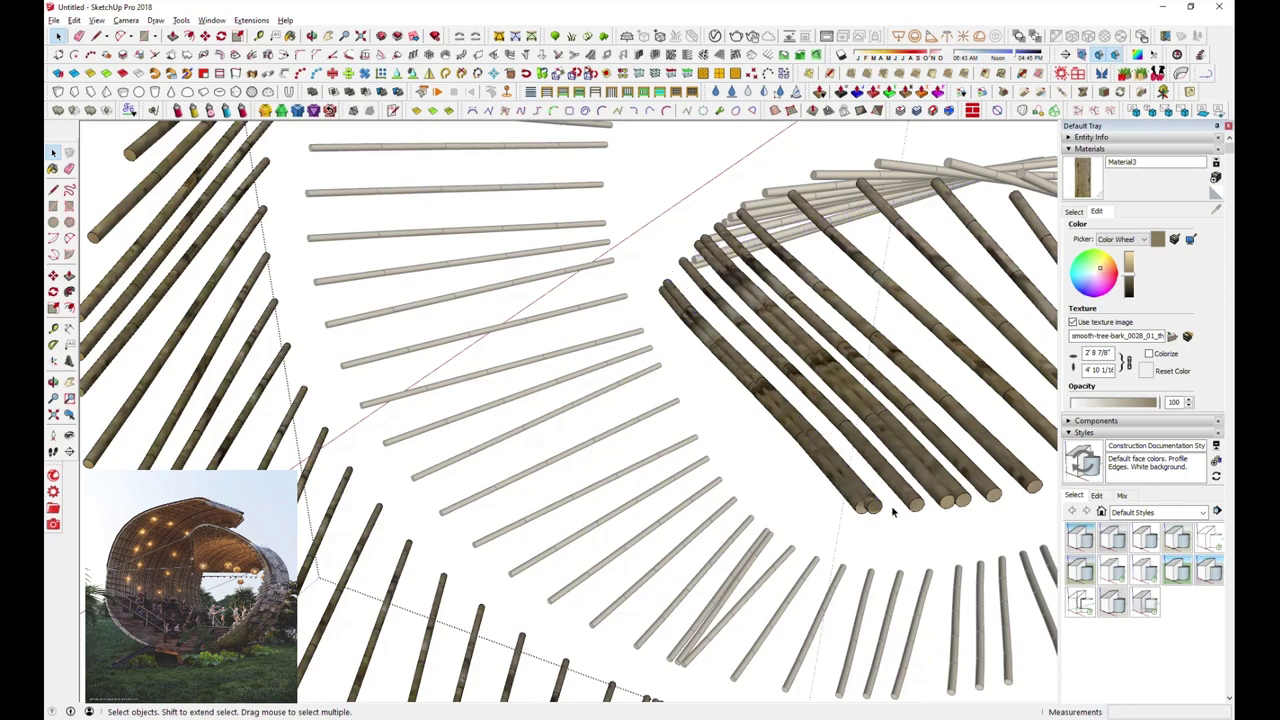
key(ctrl+z)
key(ctrl+z)
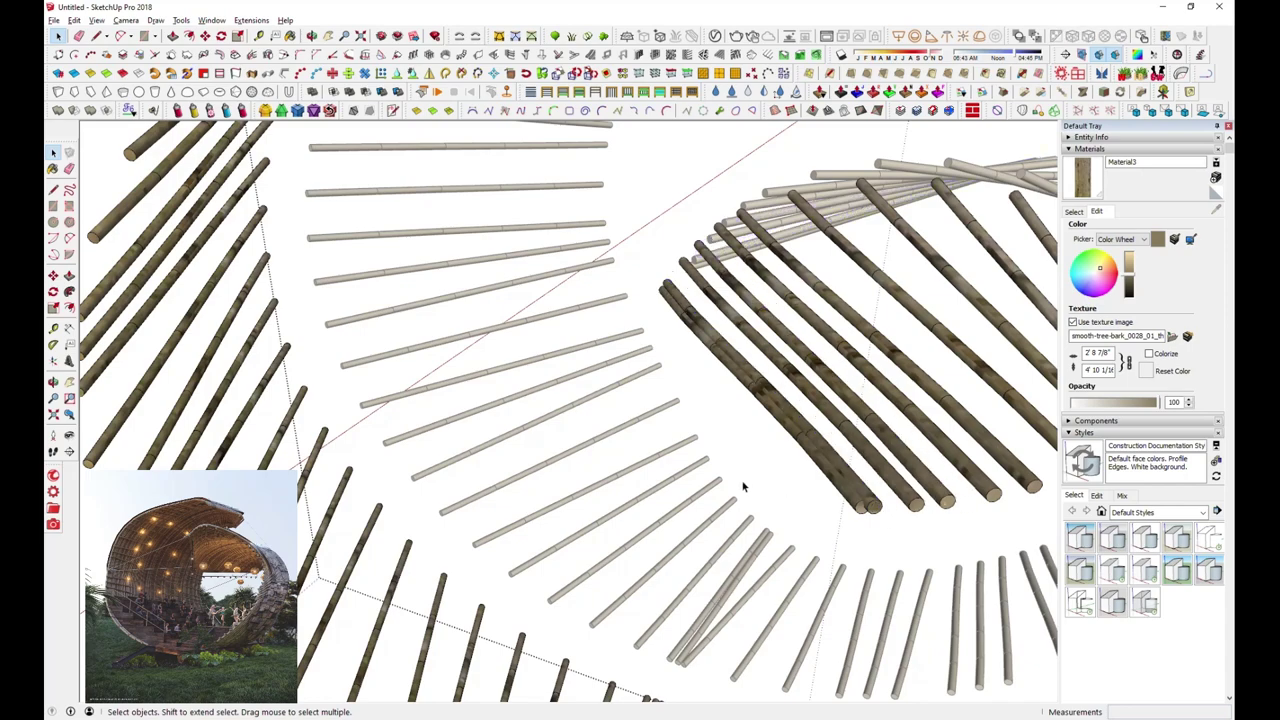
Orbit out to check the whole pavilion with its bark-textured slatted shell
key(shift+z)
mouse_move(965, 503)
middle_down()
mouse_move(491, 313)
mouse_move(643, 586)
middle_up()
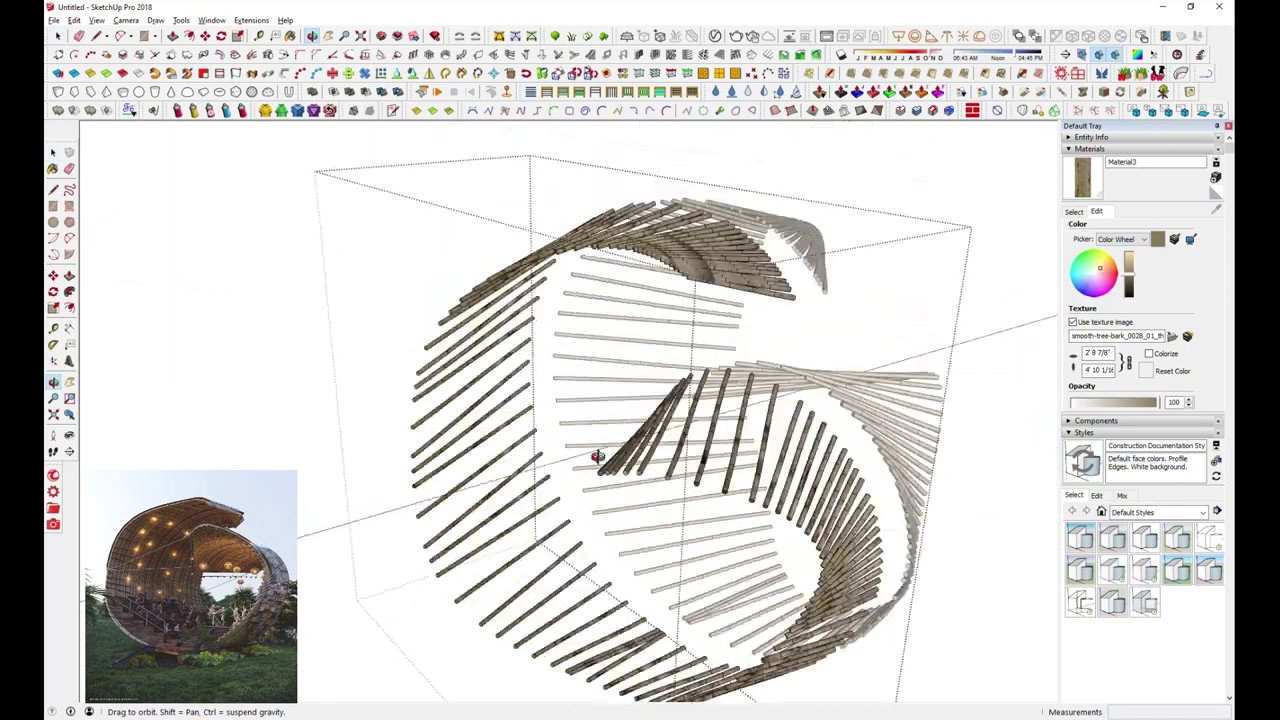
scroll(733, 395, up, 5)
middle_drag(733, 395, 705, 339)
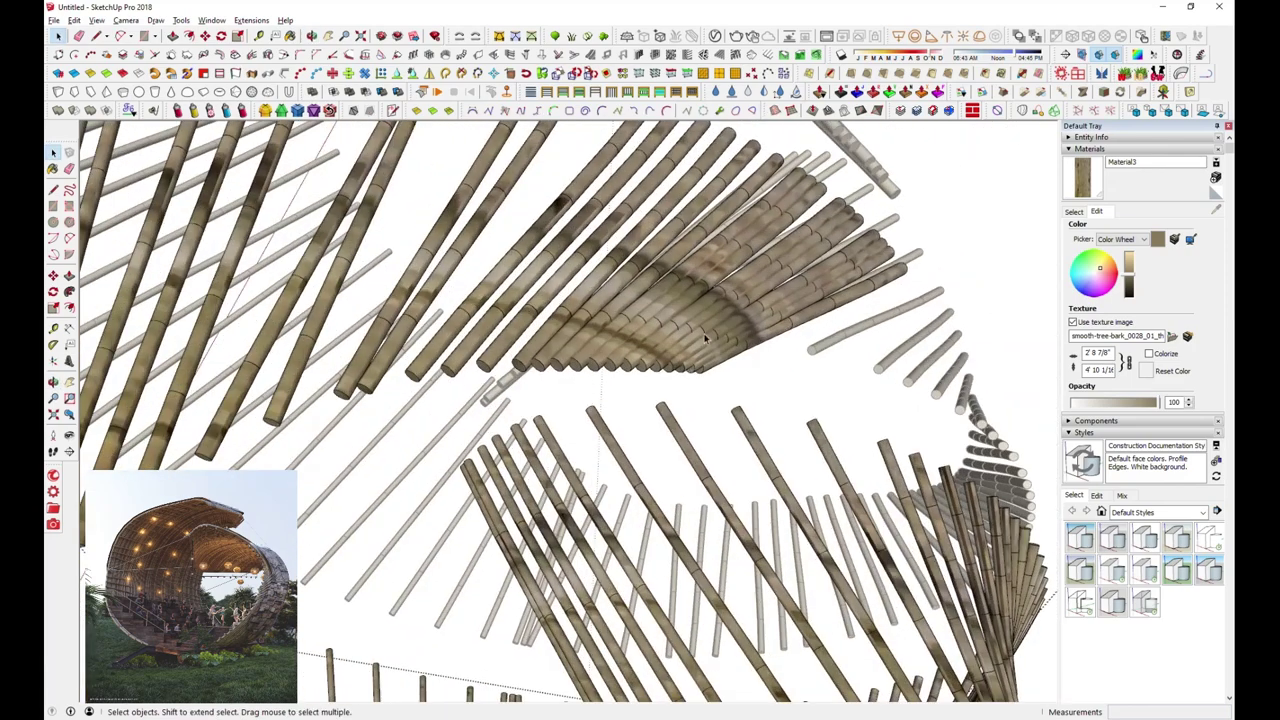
scroll(670, 371, up, 2)
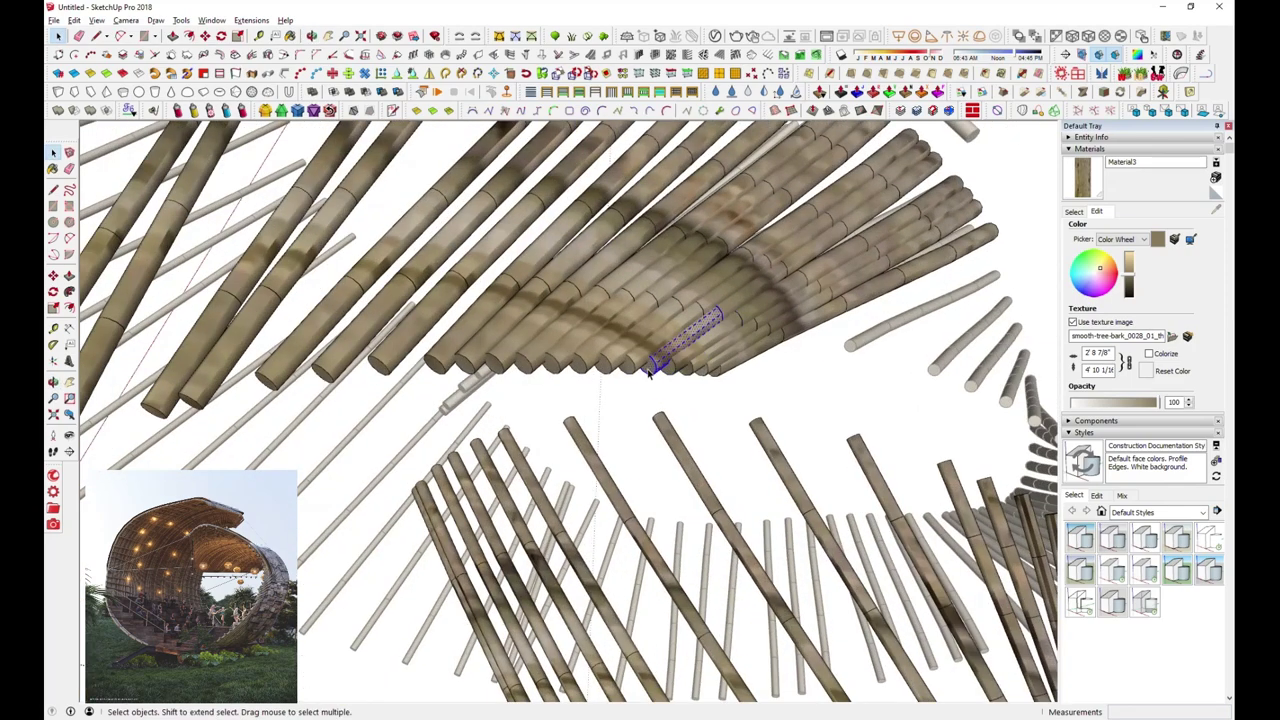
scroll(638, 362, down, 5)
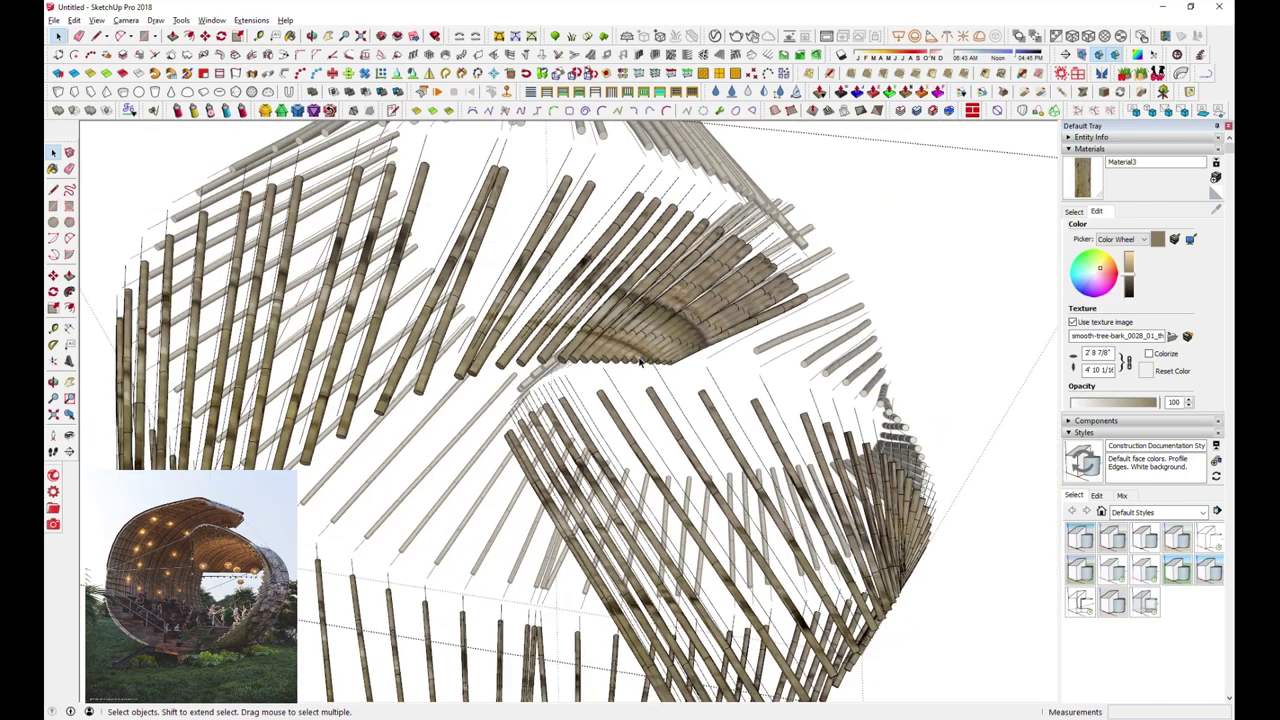
middle_drag(638, 362, 695, 298)
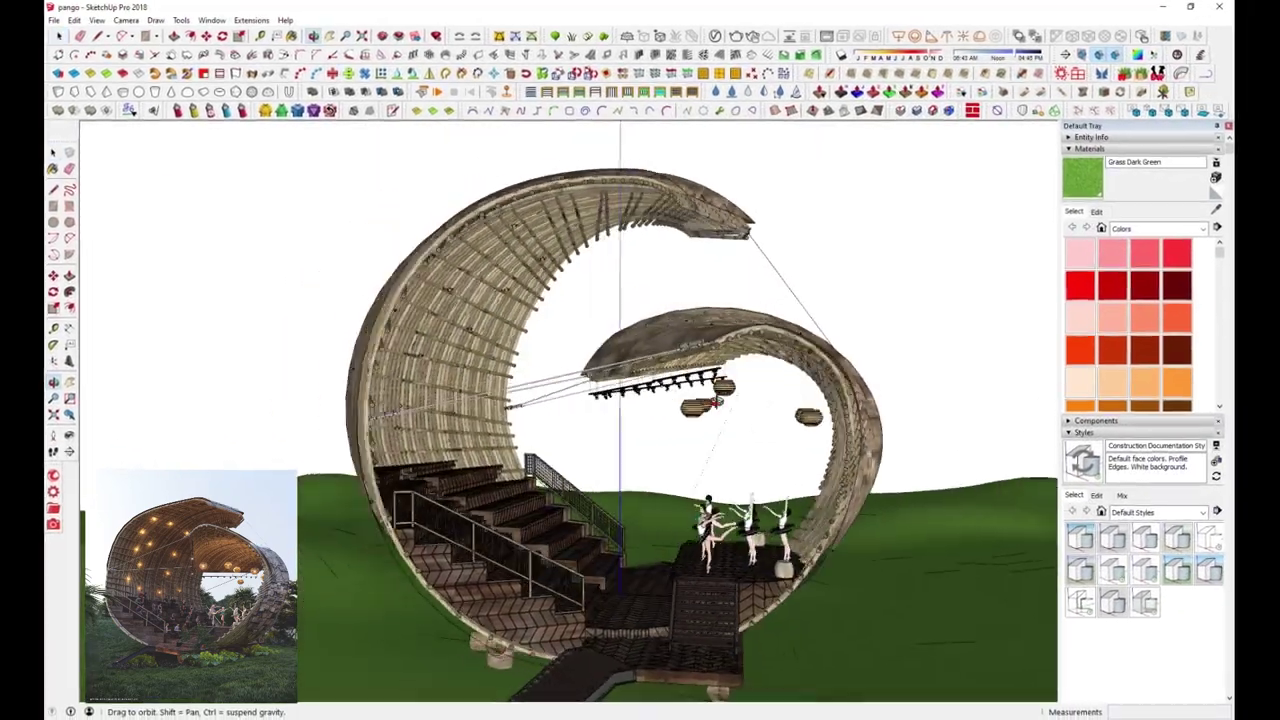
Orbit to the front stair by the stage and open the stair group for editing
drag(715, 401, 840, 415)
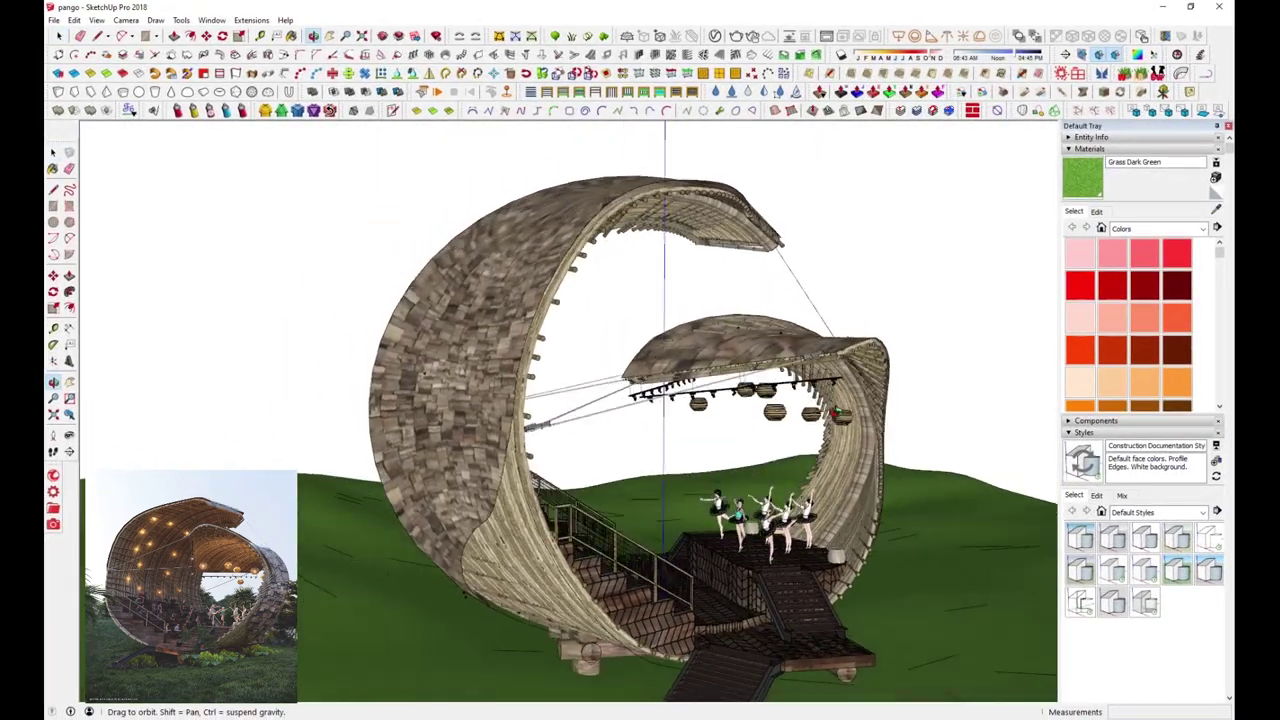
scroll(798, 557, up, 5)
scroll(798, 557, up, 5)
middle_drag(798, 557, 690, 557)
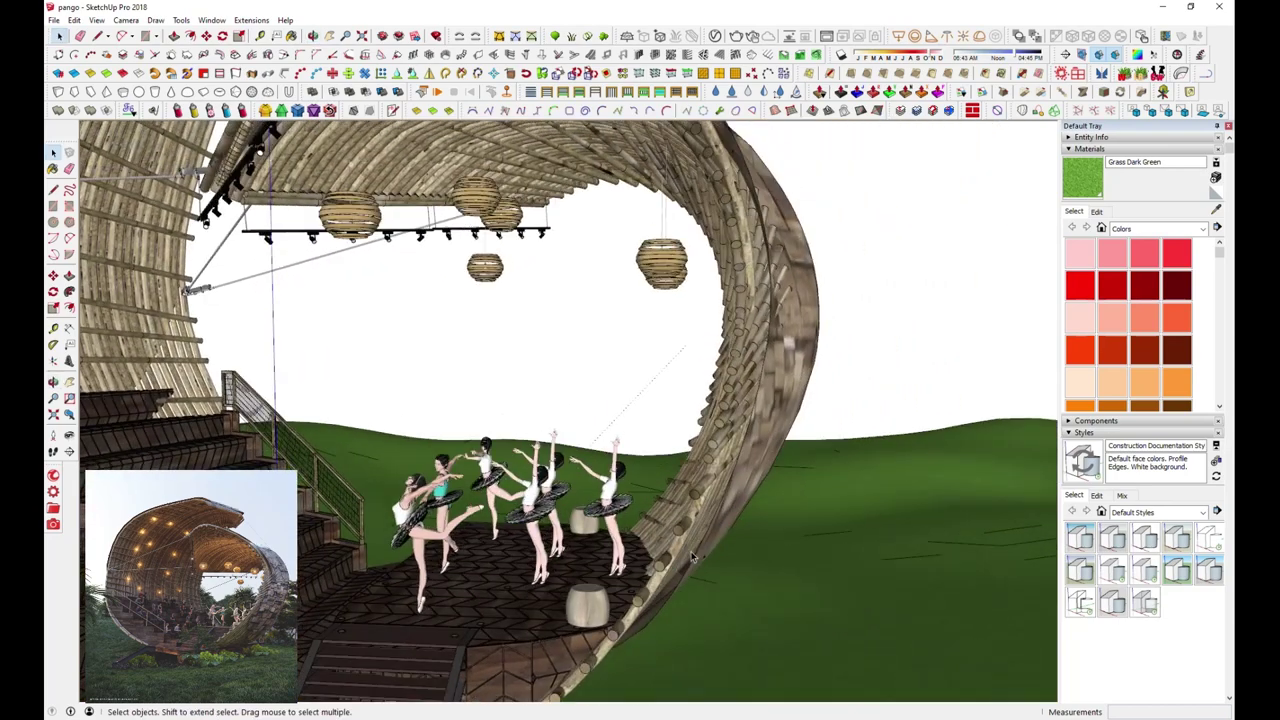
scroll(690, 557, down, 3)
scroll(772, 497, down, 3)
mouse_move(648, 507)
middle_down()
mouse_move(560, 507)
mouse_move(580, 619)
middle_up()
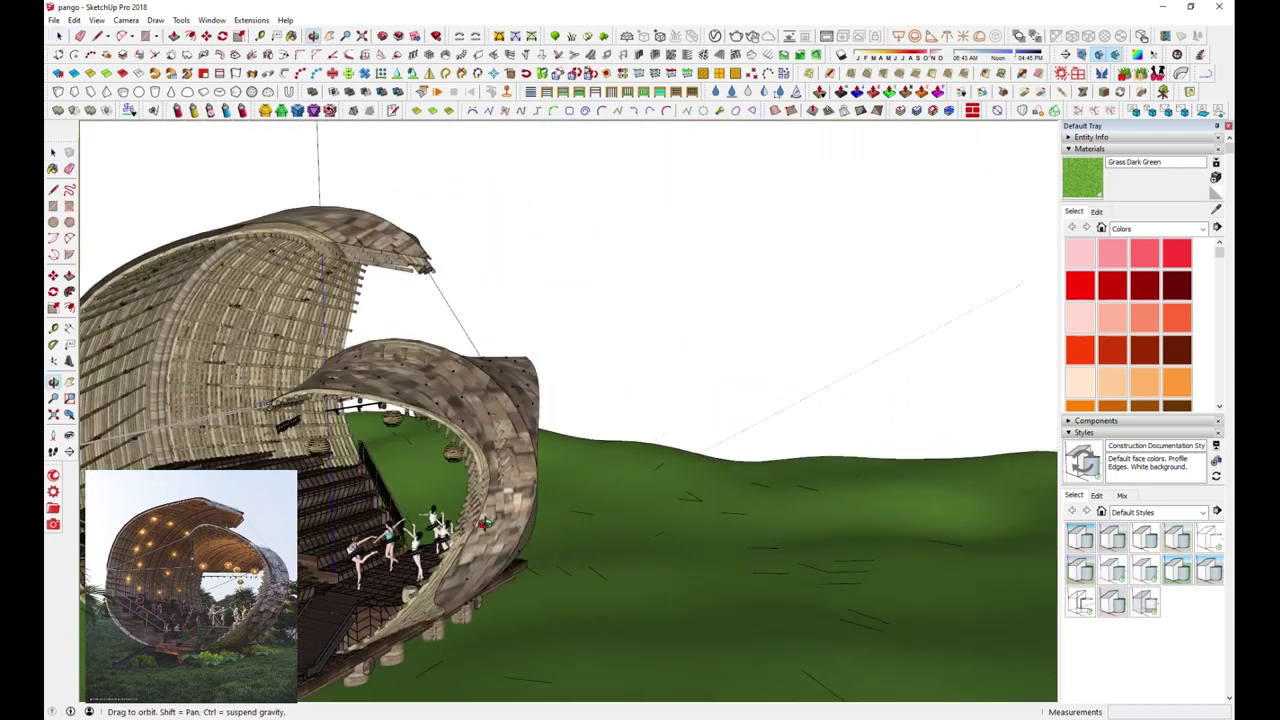
scroll(580, 619, up, 2)
scroll(560, 637, up, 3)
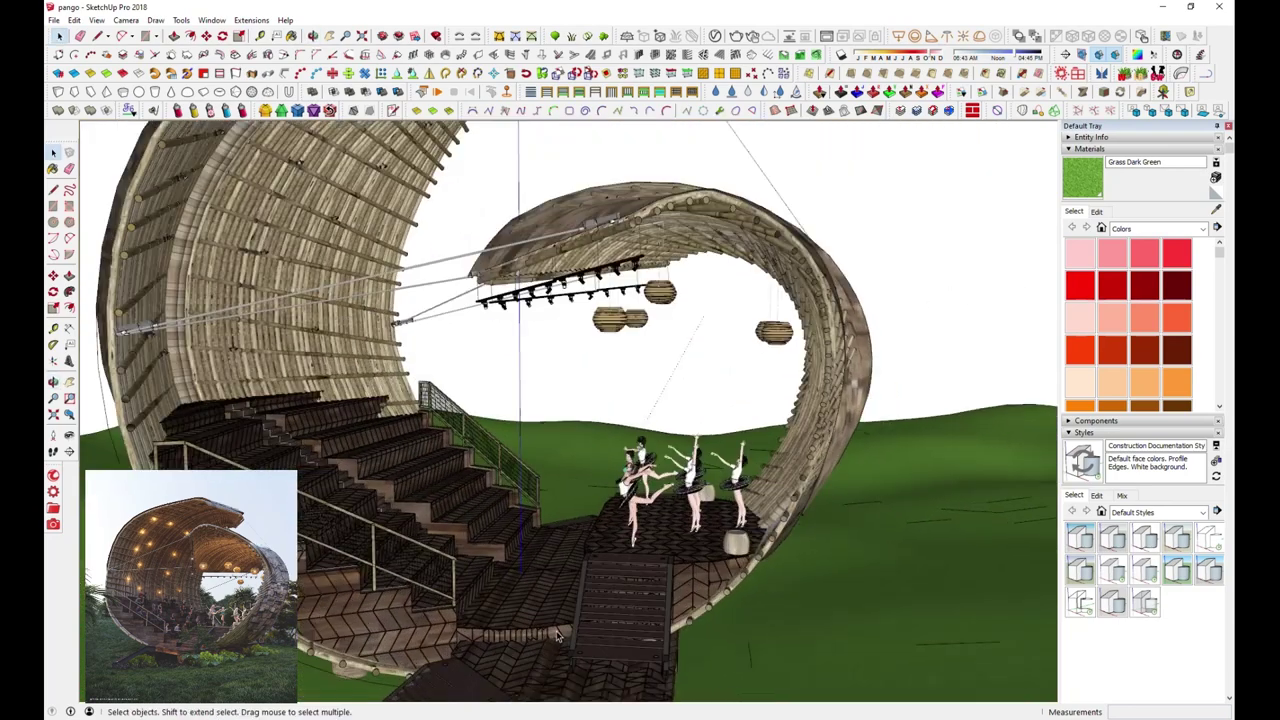
scroll(547, 630, up, 3)
scroll(547, 630, up, 3)
middle_drag(563, 600, 700, 600)
scroll(704, 601, up, 3)
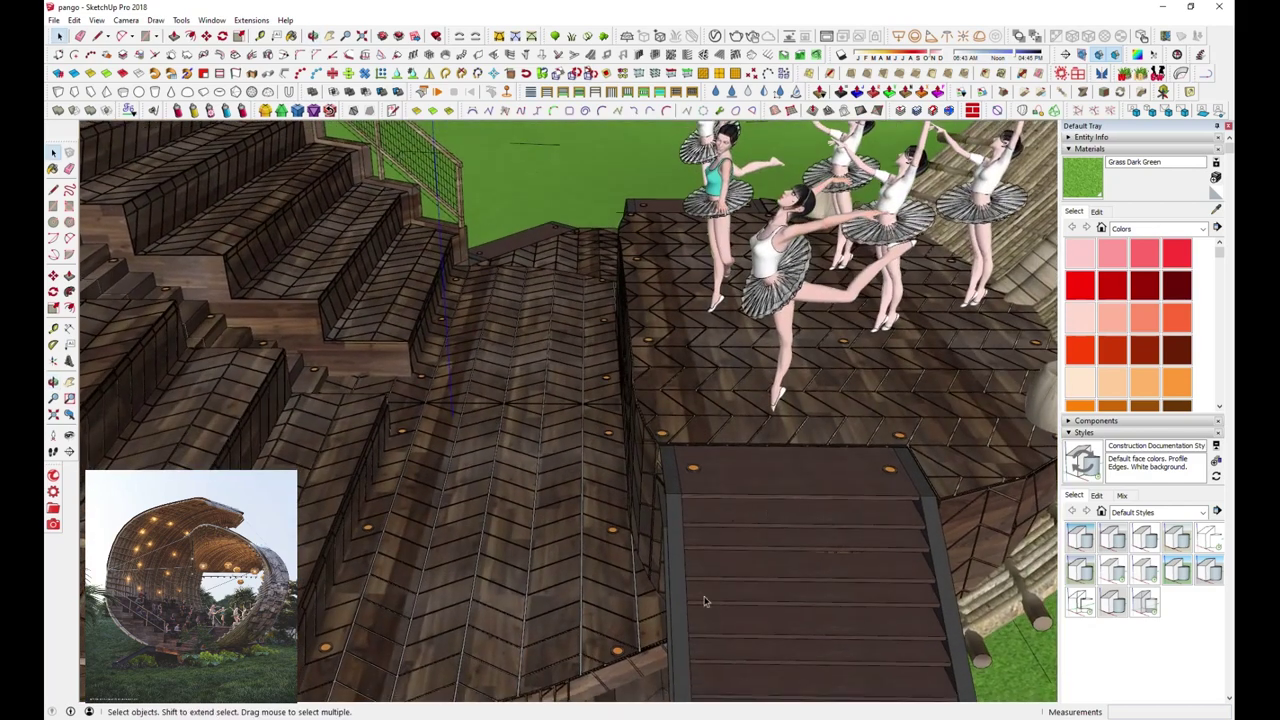
scroll(494, 503, down, 3)
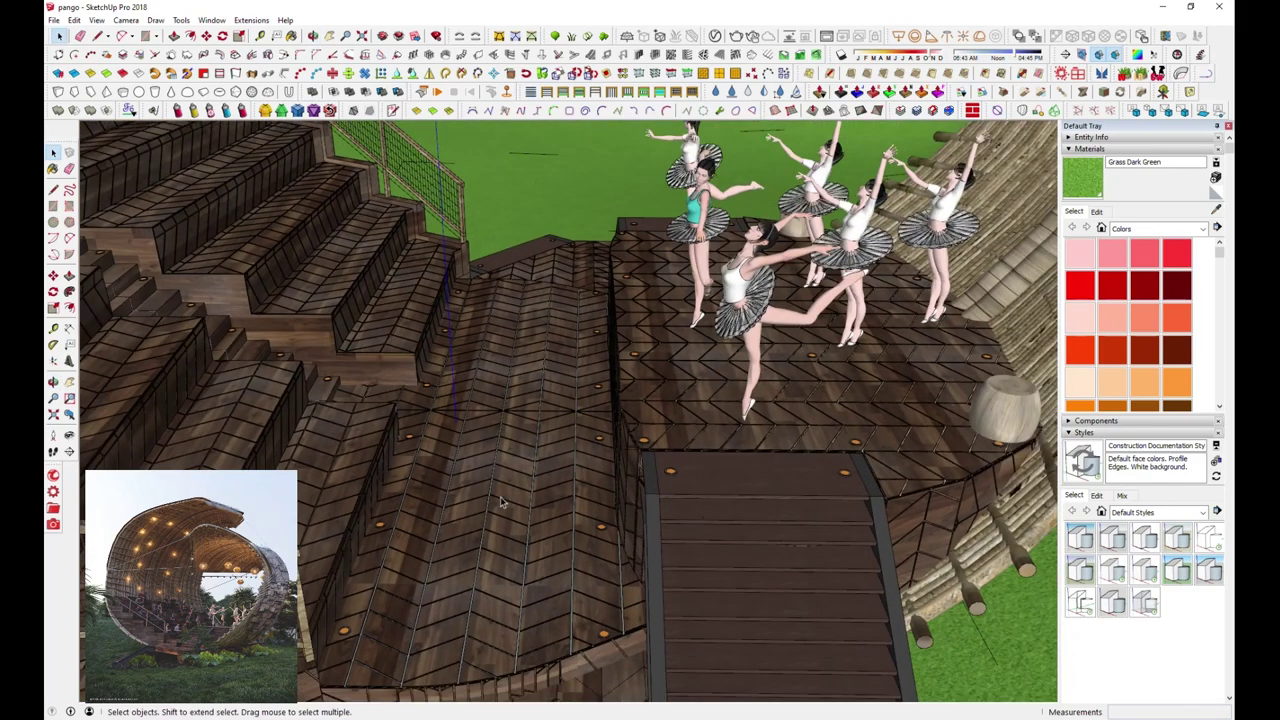
middle_drag(494, 503, 658, 505)
scroll(660, 510, down, 3)
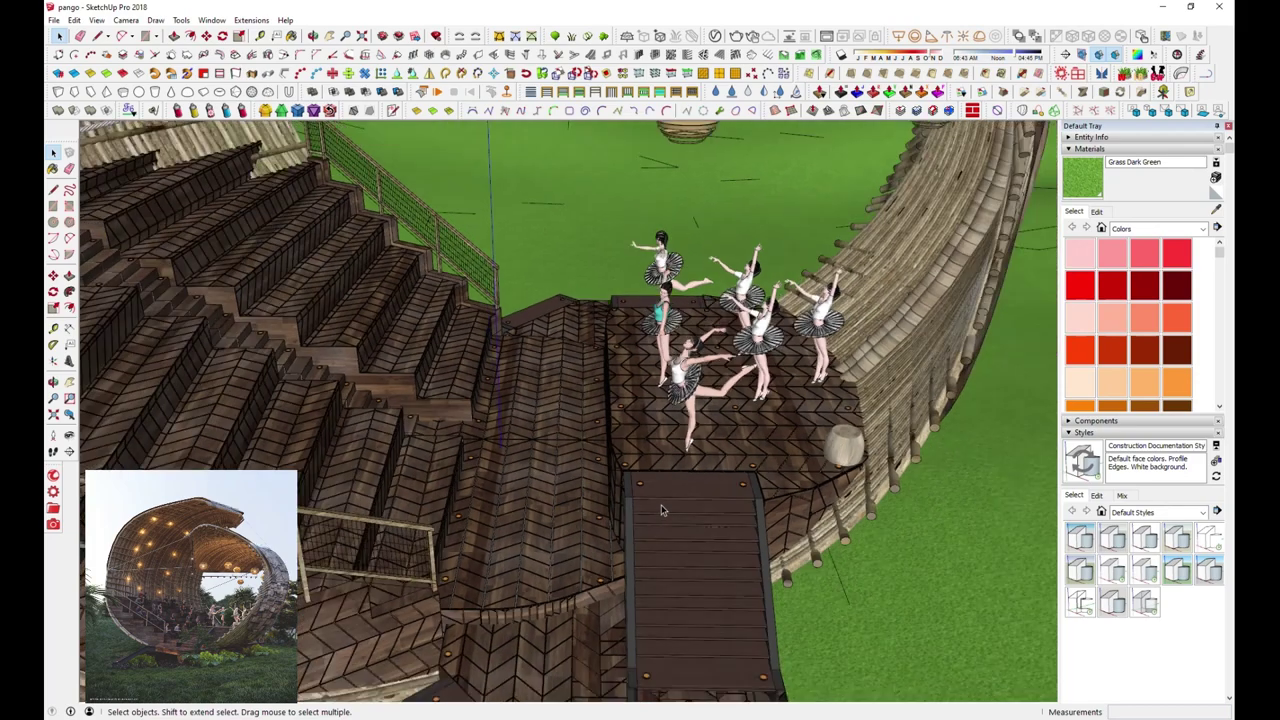
middle_drag(660, 510, 705, 493)
double_click(705, 493)
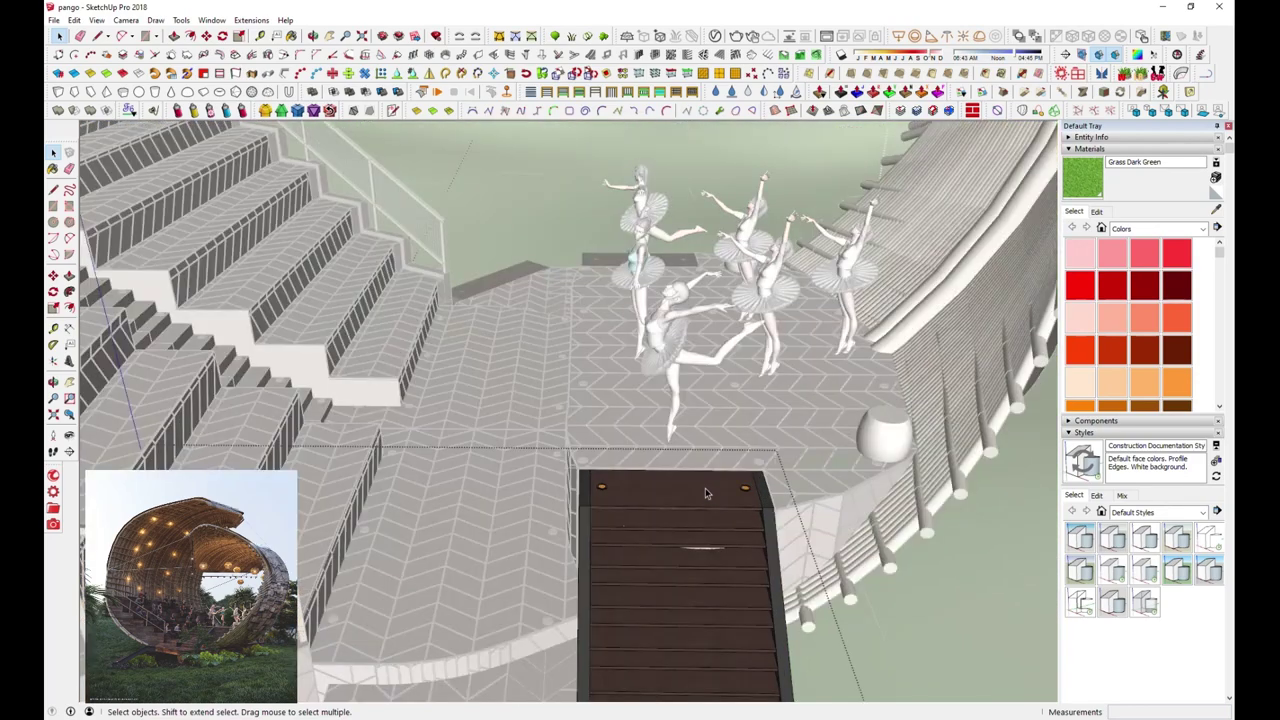
Open the stair's top tread for editing
click(709, 497)
double_click(710, 497)
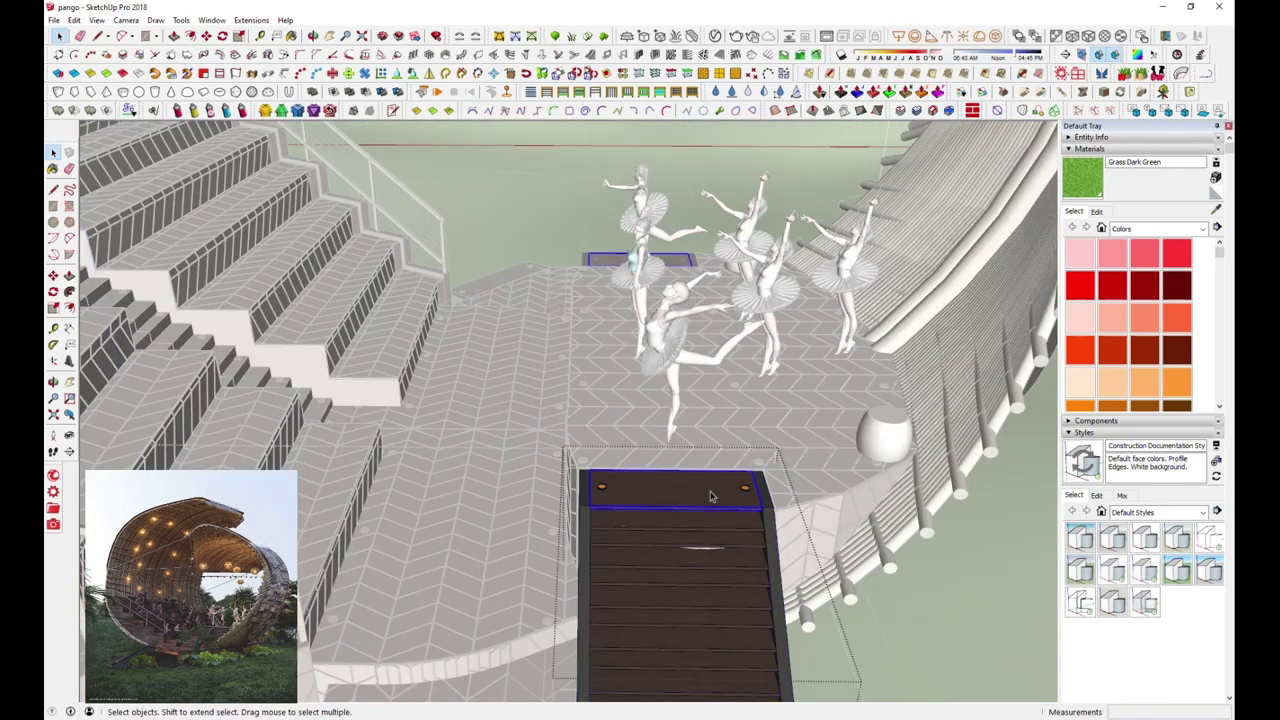
scroll(710, 497, up, 2)
scroll(714, 497, up, 1)
double_click(710, 497)
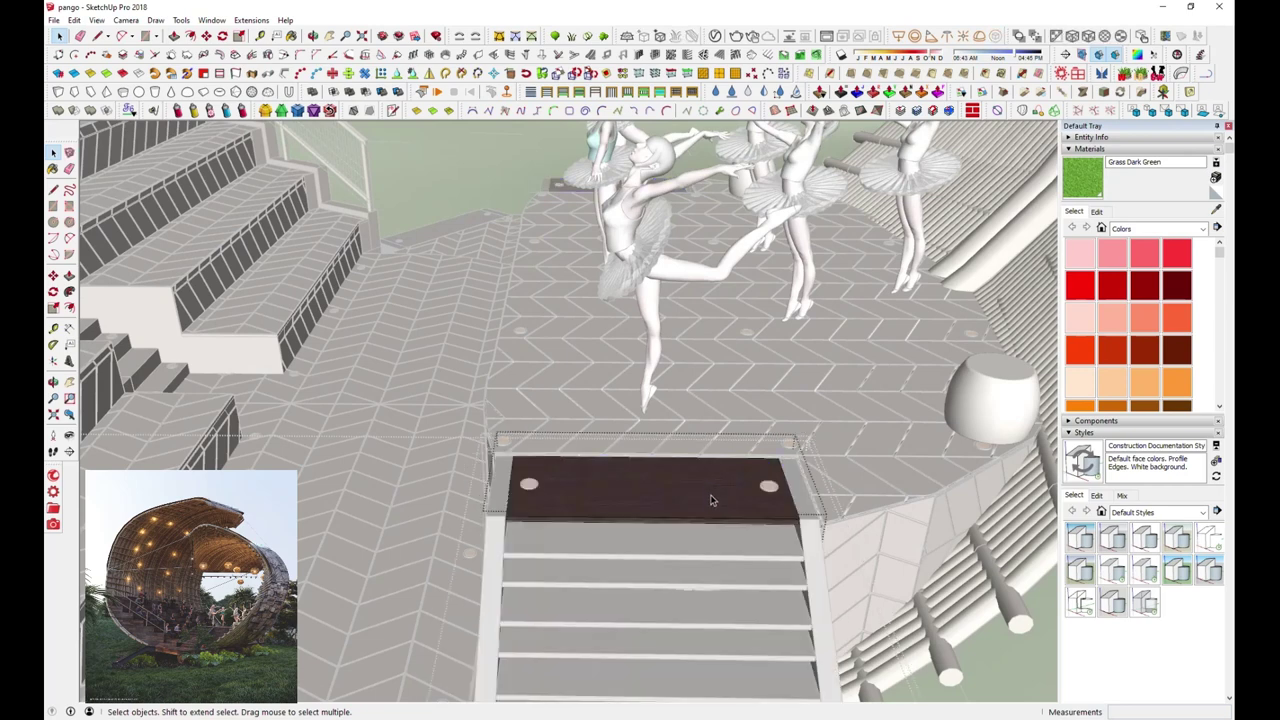
Apply the Floor Generator's Tweed pattern to the top tread face
click(972, 110)
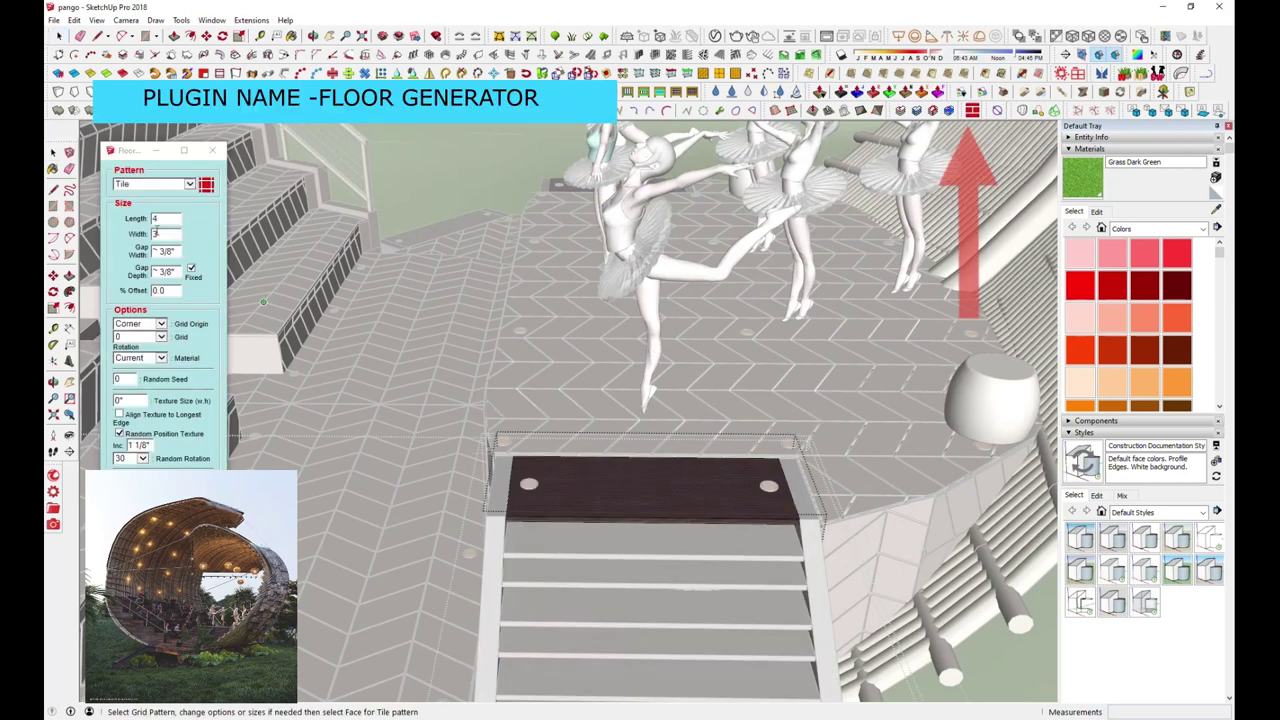
click(188, 186)
click(128, 203)
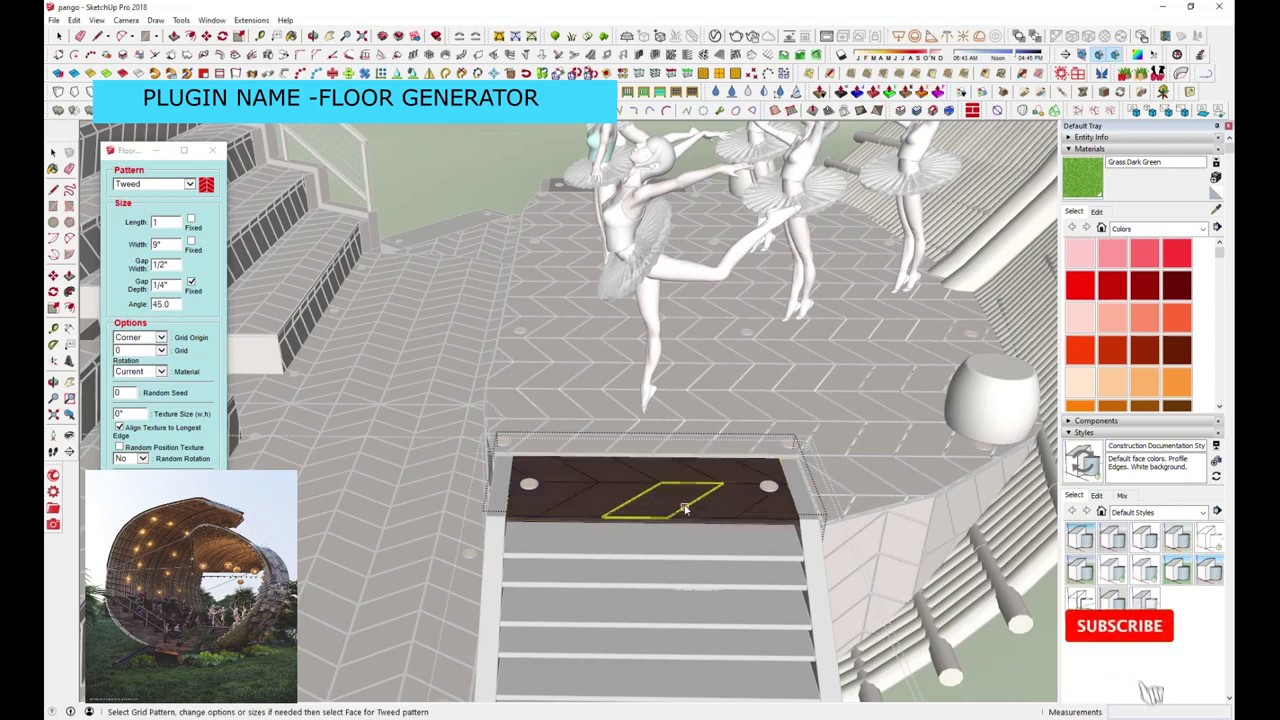
scroll(652, 505, up, 3)
mouse_move(651, 514)
middle_down()
mouse_move(733, 678)
mouse_move(255, 205)
middle_up()
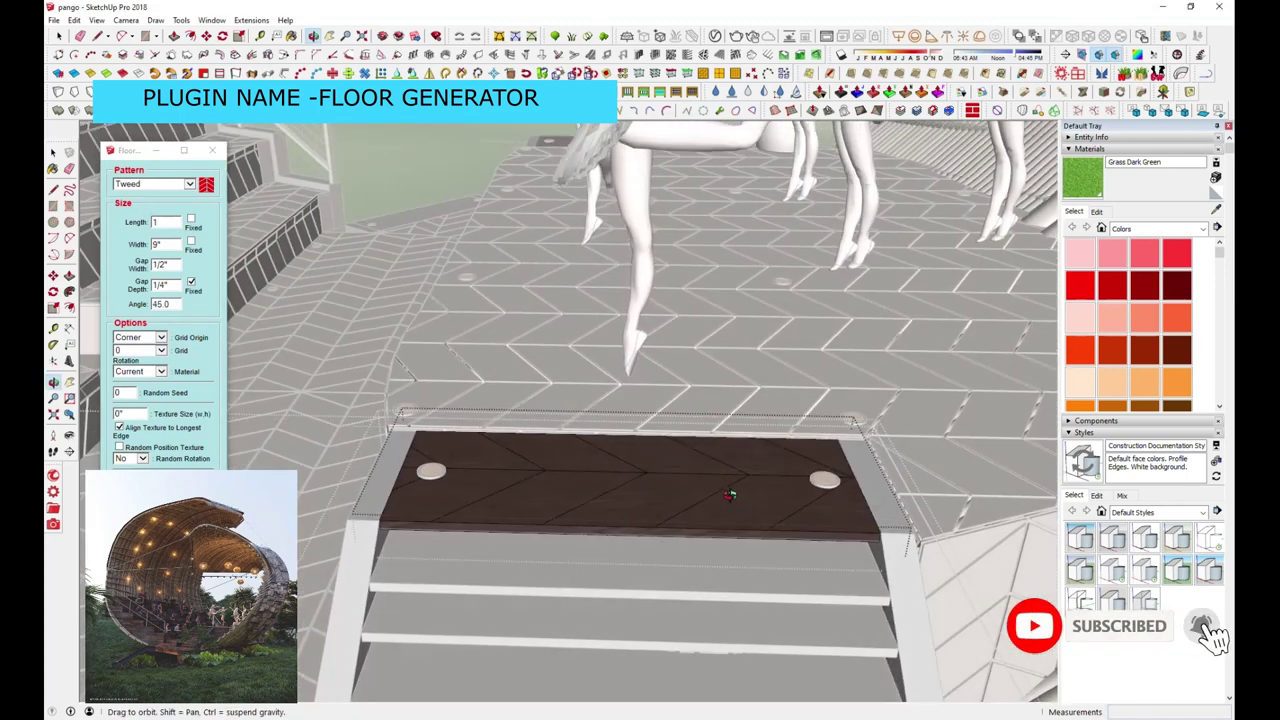
click(212, 150)
scroll(654, 480, down, 2)
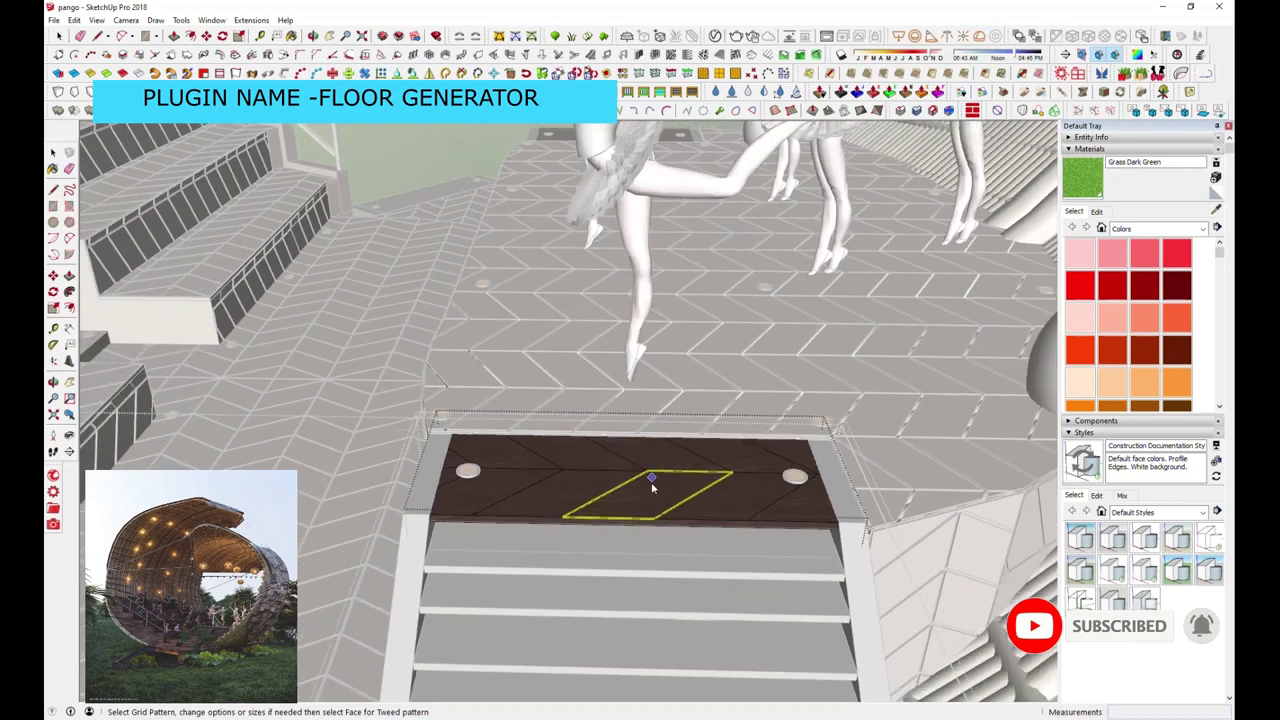
middle_drag(654, 480, 400, 300)
click(57, 36)
Zoom and orbit out to show the whole pavilion on its green terrain
scroll(476, 186, down, 3)
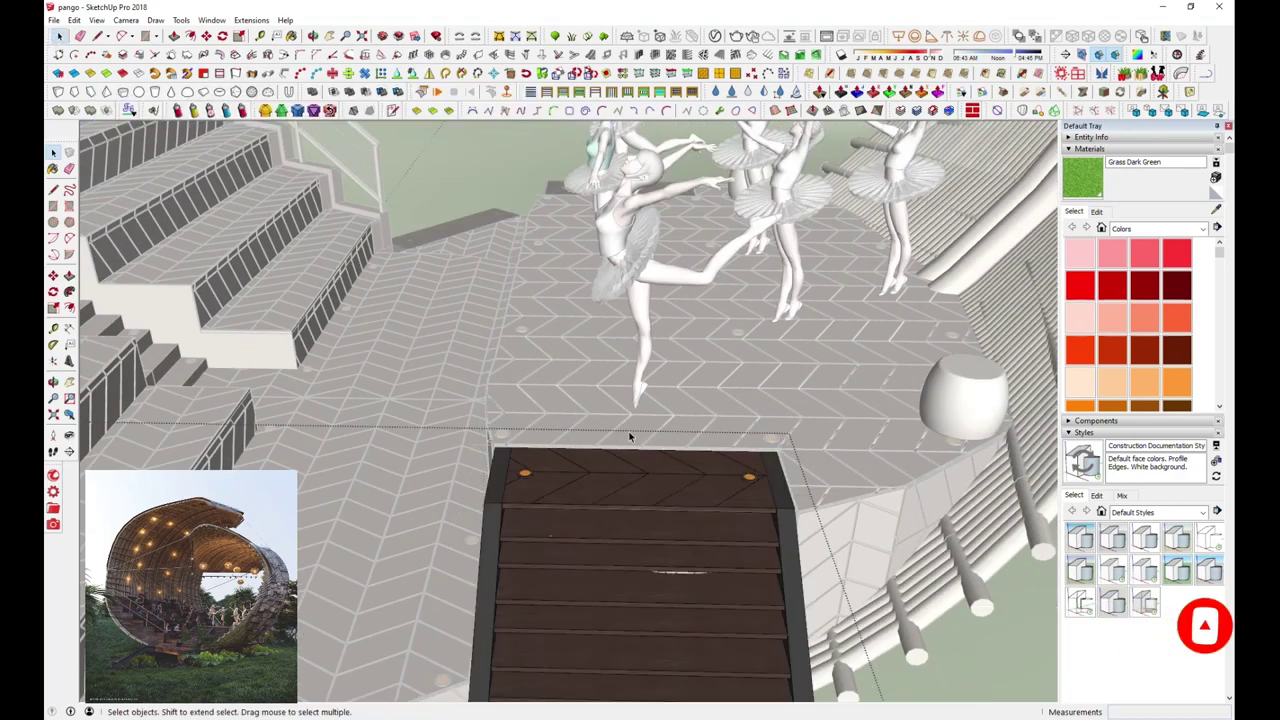
middle_drag(476, 186, 696, 488)
scroll(696, 488, down, 2)
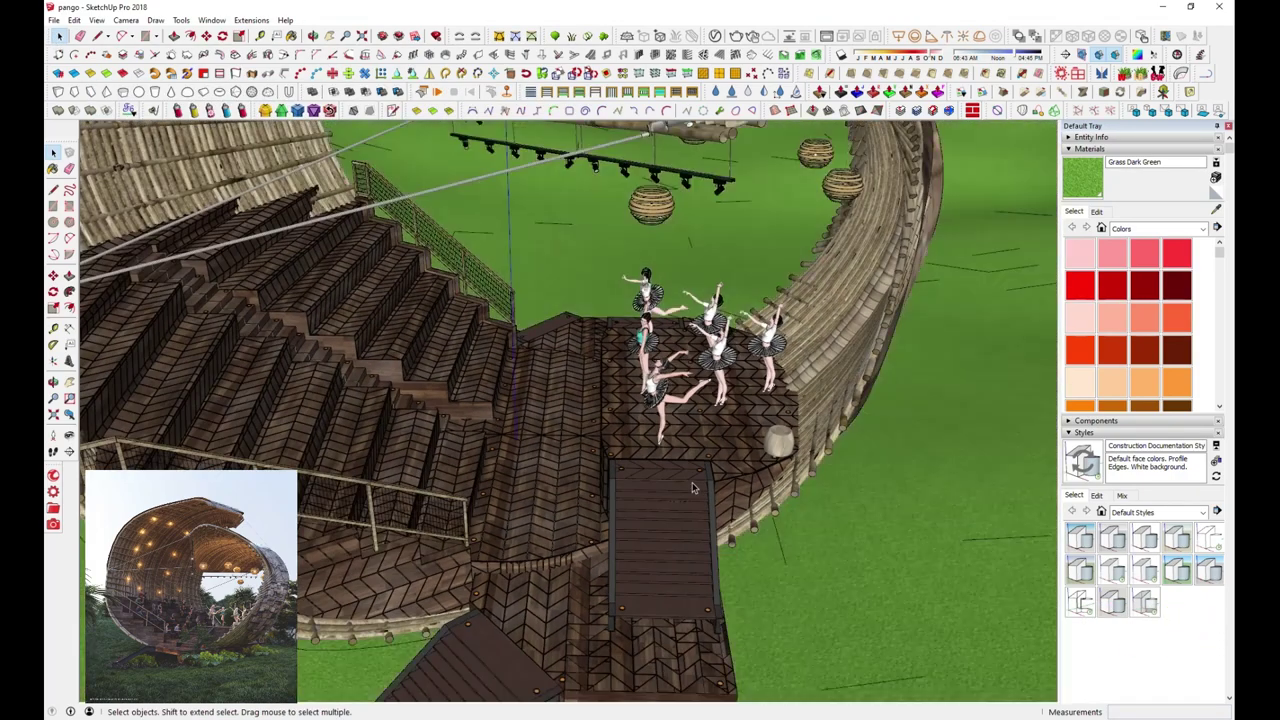
scroll(696, 488, down, 2)
scroll(696, 488, down, 3)
scroll(692, 485, down, 2)
mouse_move(692, 485)
middle_down()
mouse_move(392, 452)
mouse_move(846, 423)
mouse_move(591, 459)
mouse_move(776, 563)
middle_up()
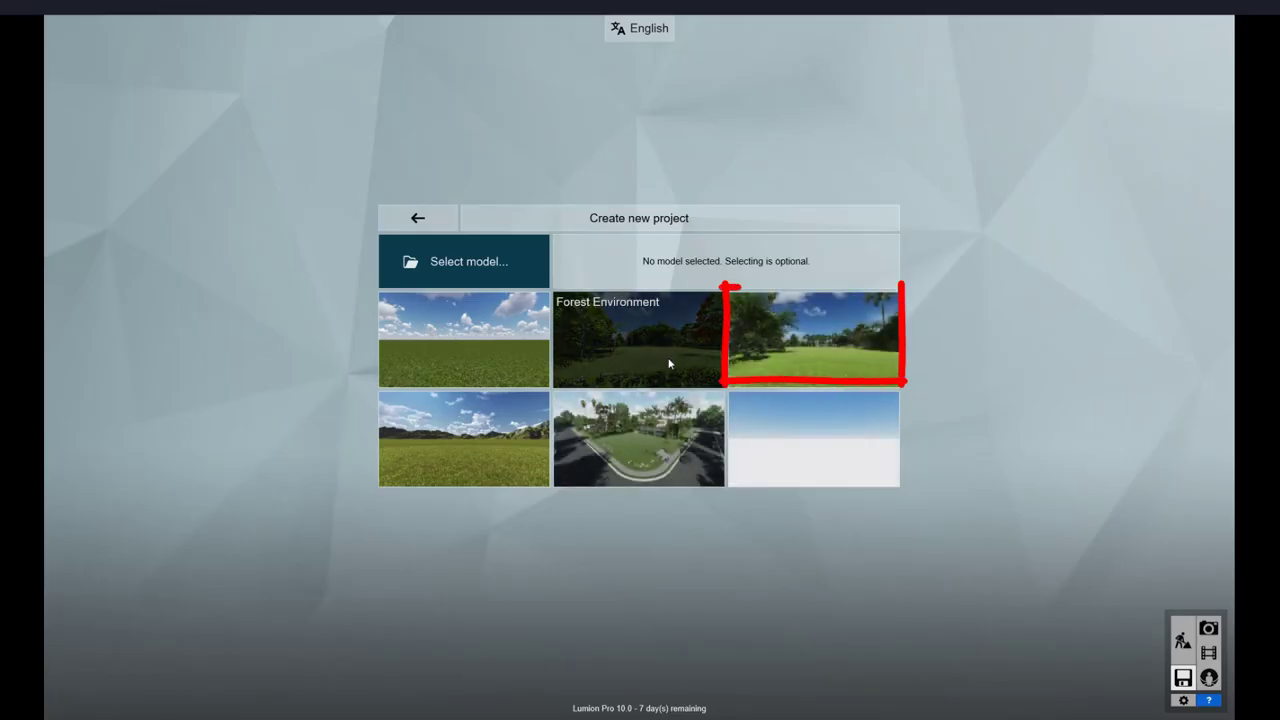
Choose the Tropical Environment template on Lumion's Create new project screen
click(810, 348)
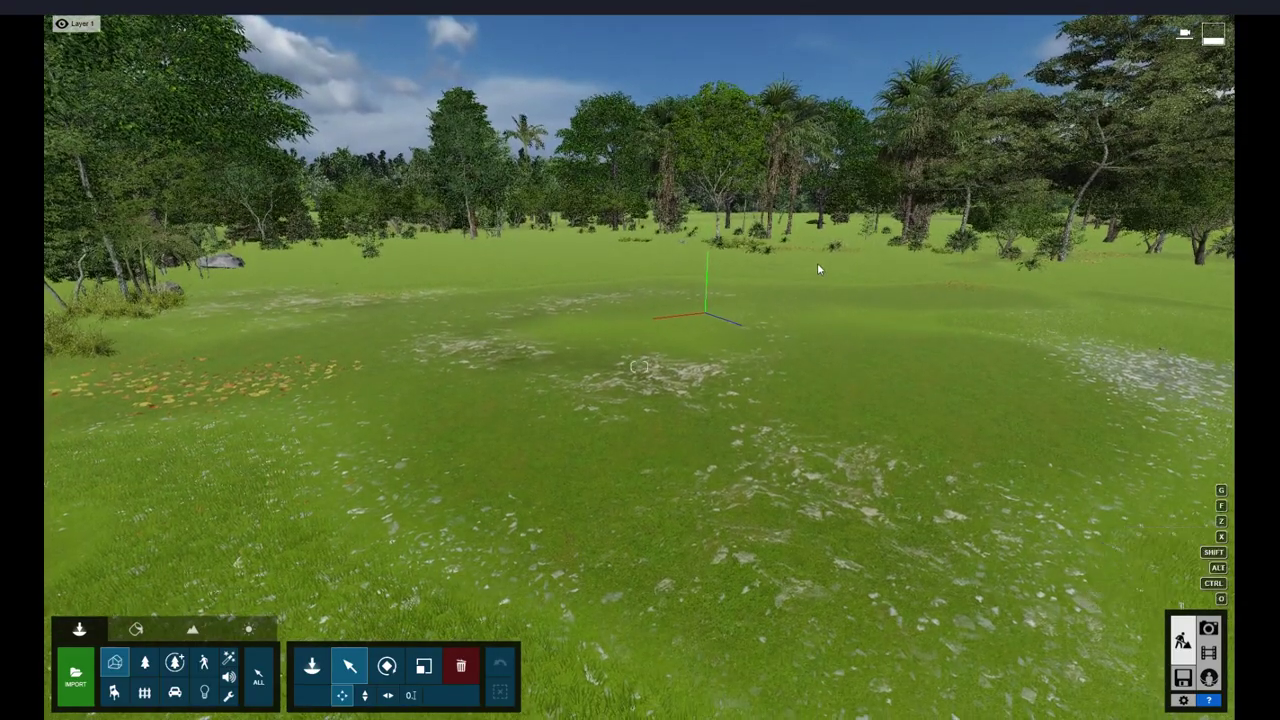
Place the pavilion model from the Imported Models library into the landscape
mouse_move(818, 268)
right_down()
mouse_move(818, 400)
mouse_move(567, 440)
right_up()
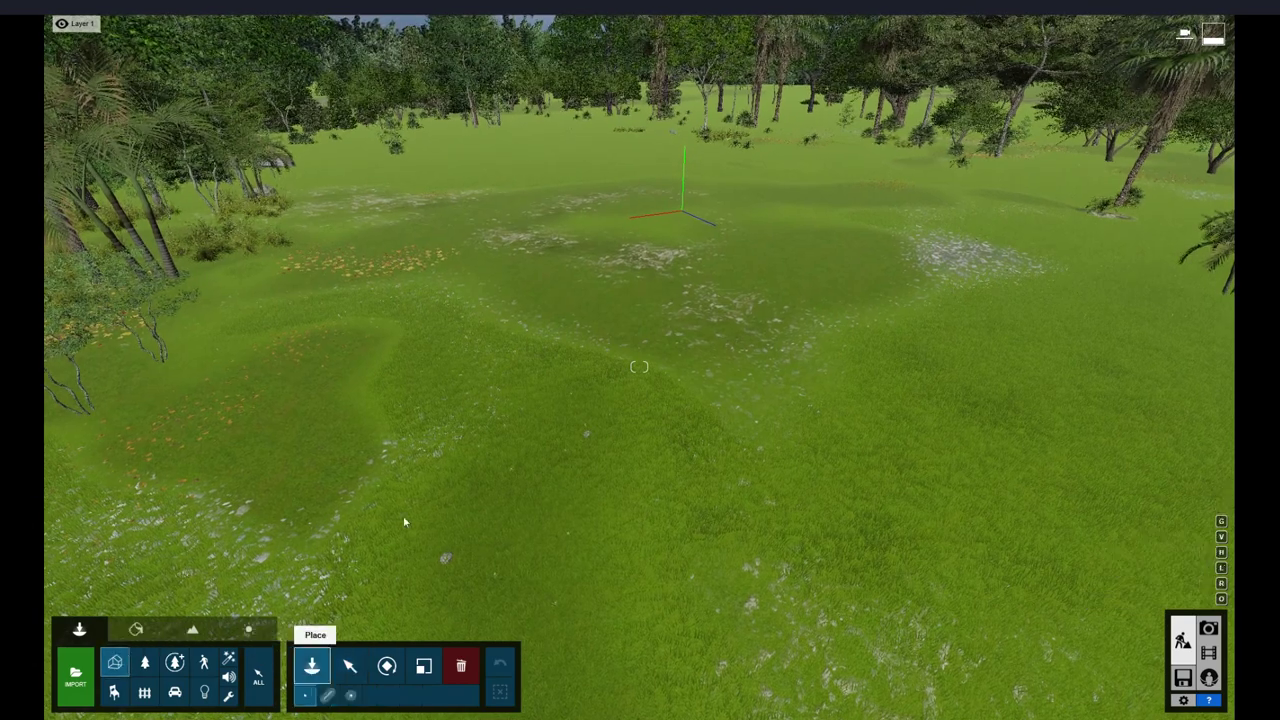
click(312, 665)
click(121, 175)
right_drag(705, 328, 680, 335)
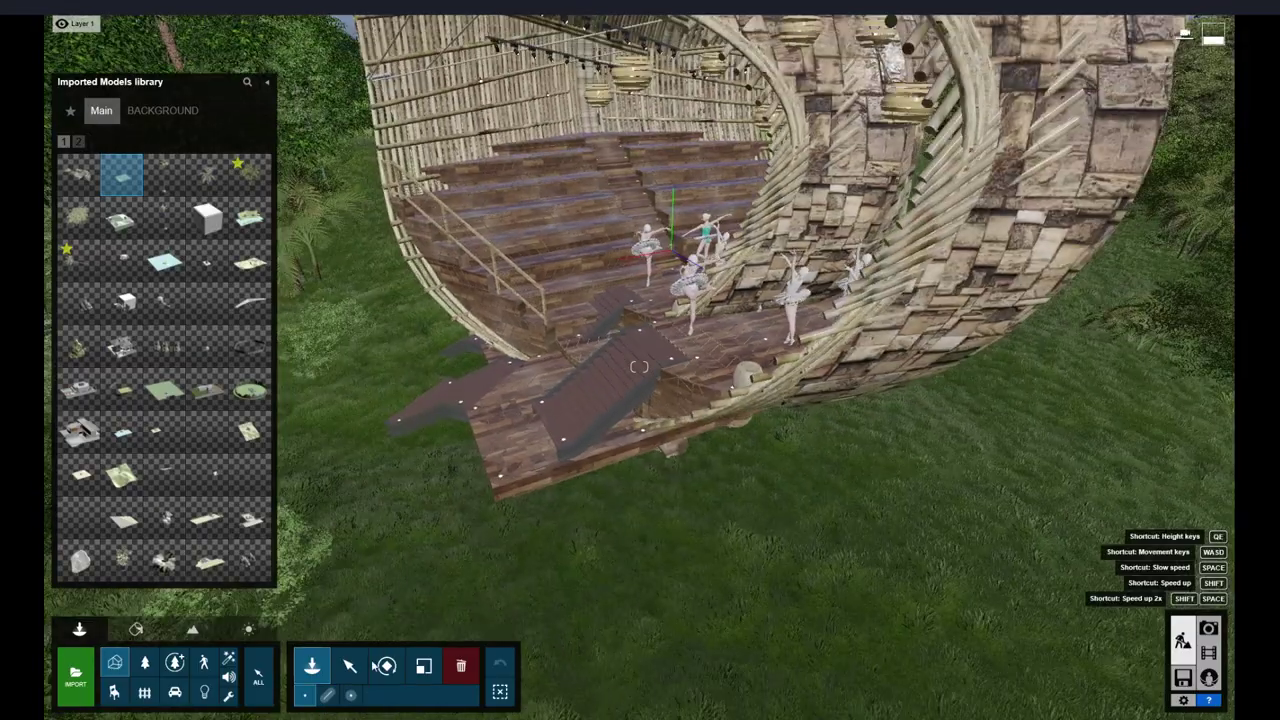
Select the placed pavilion model and open the Material Editor
click(349, 665)
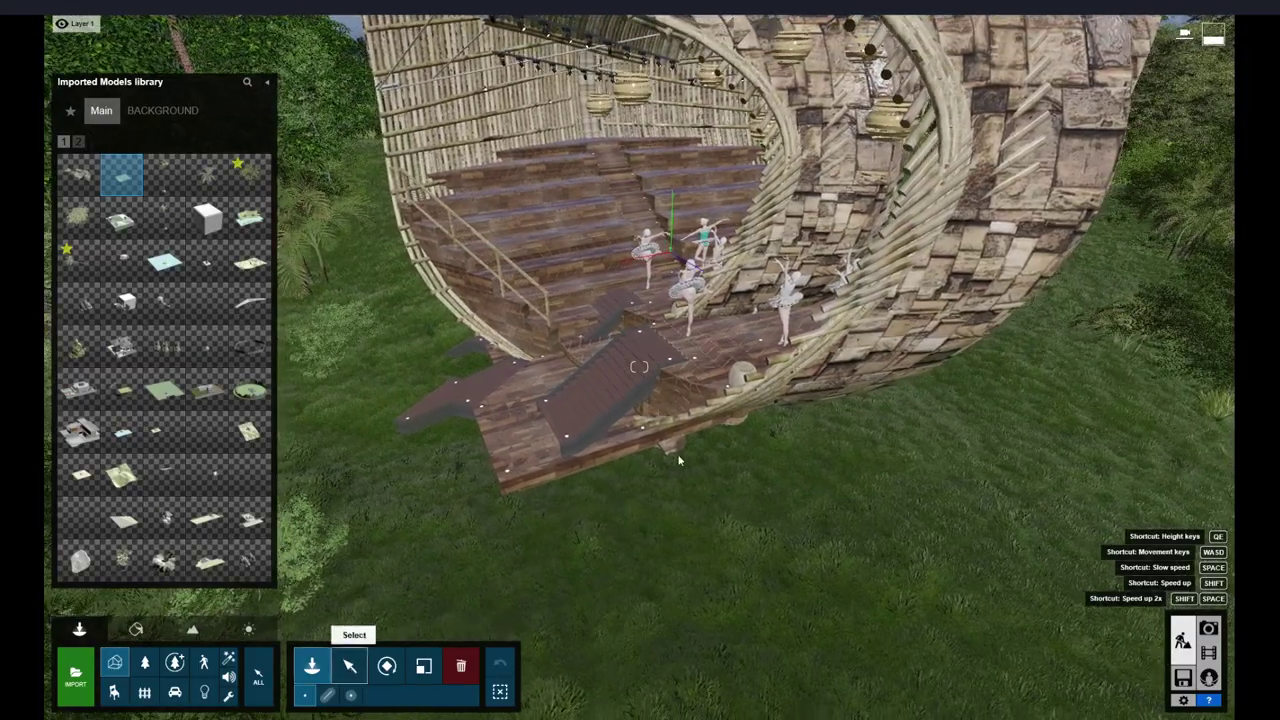
mouse_move(349, 665)
right_down()
mouse_move(738, 447)
mouse_move(692, 240)
right_up()
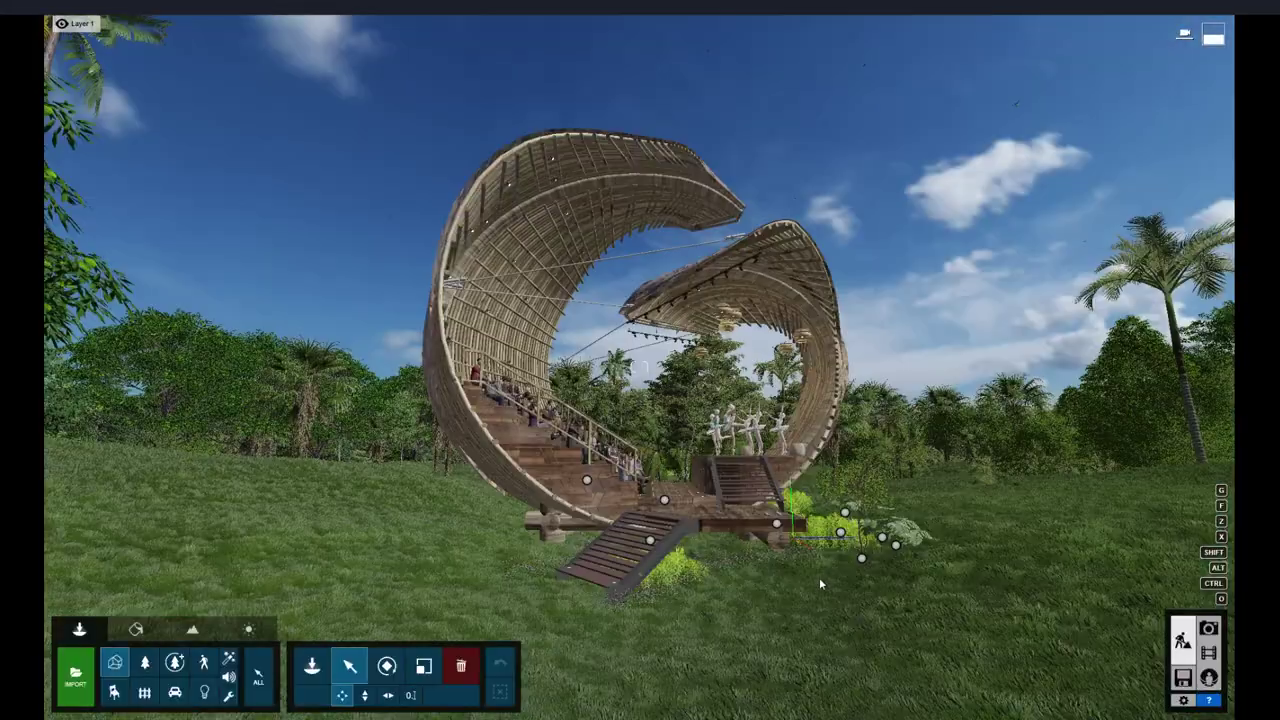
right_drag(819, 577, 792, 570)
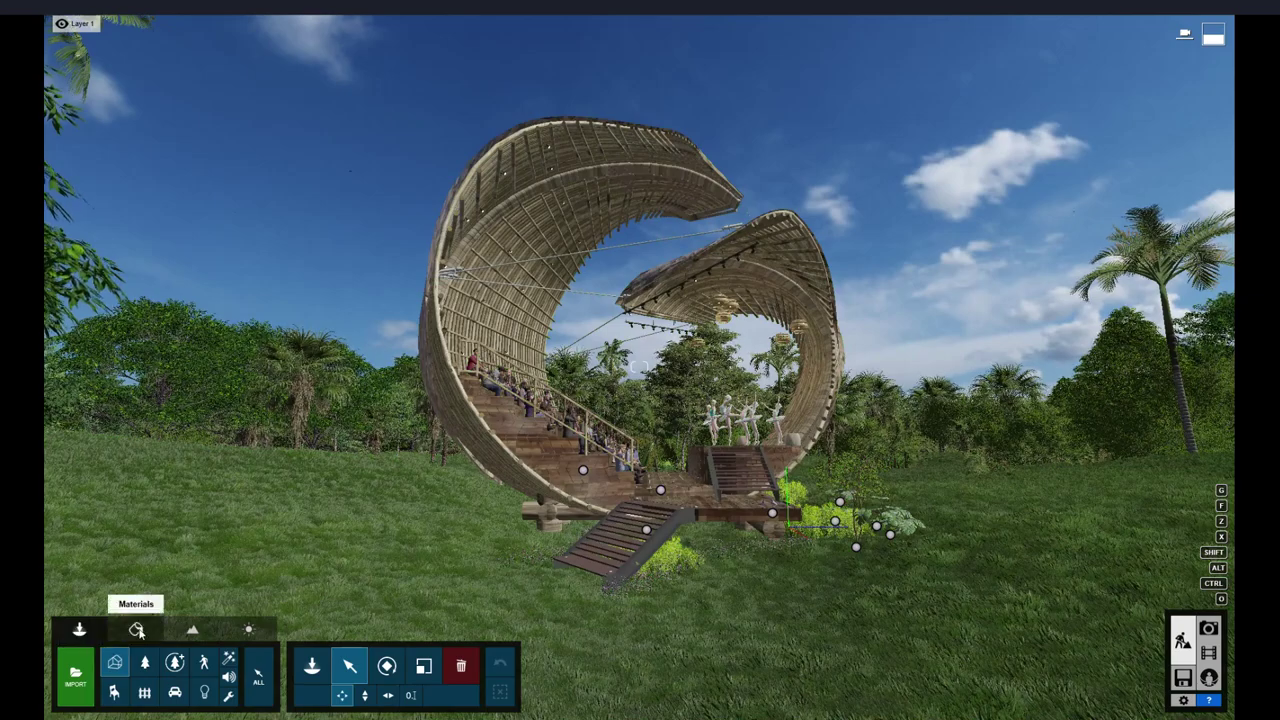
click(136, 628)
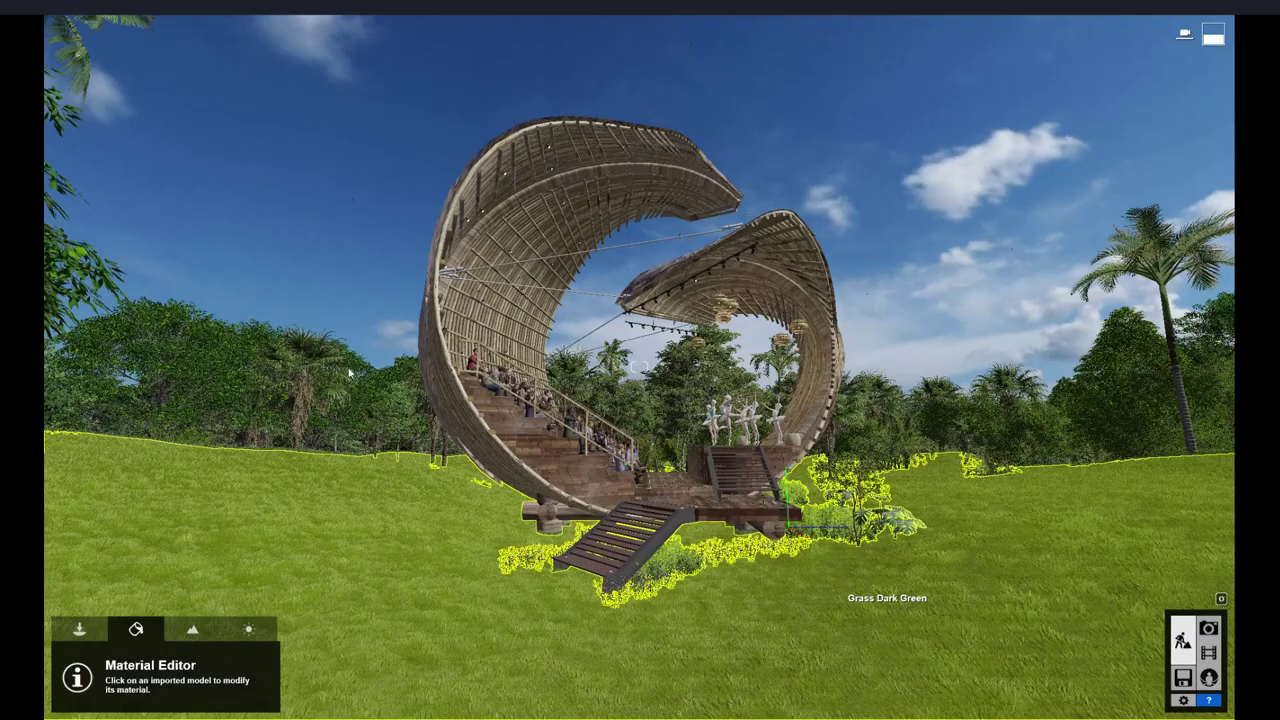
Give the stair materials light edge wear and weathering of 0.1
click(96, 413)
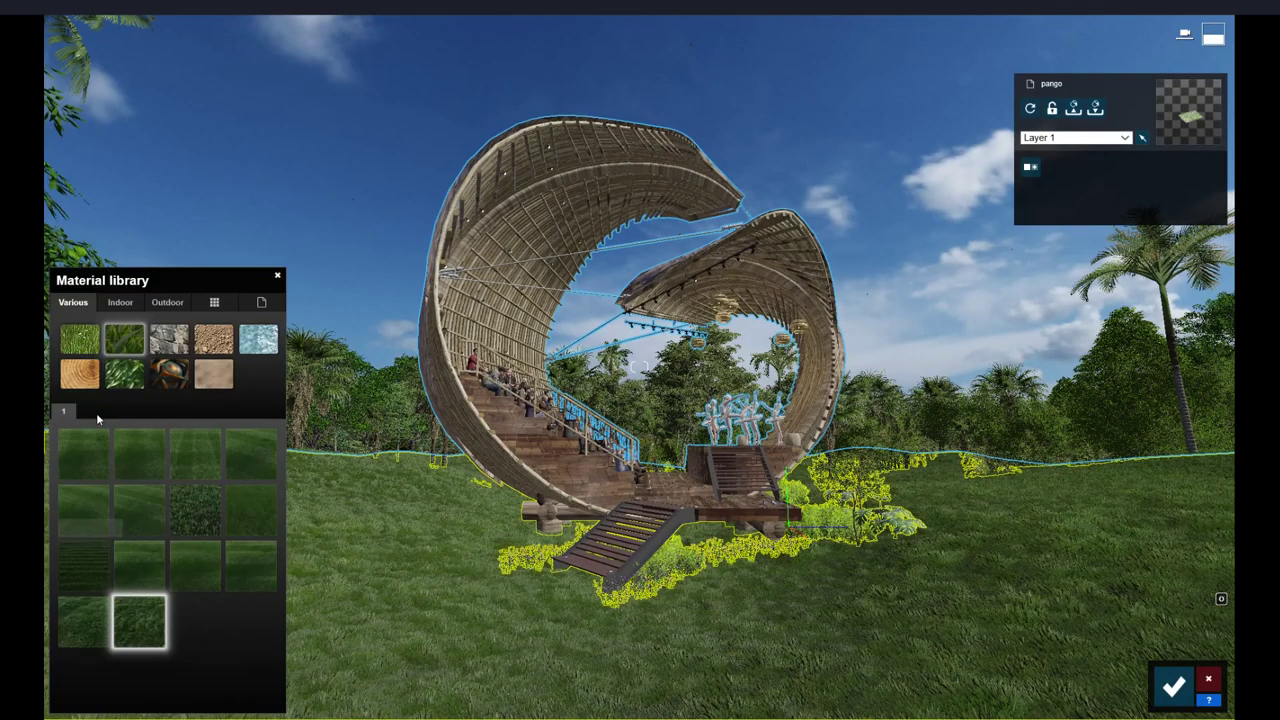
click(651, 548)
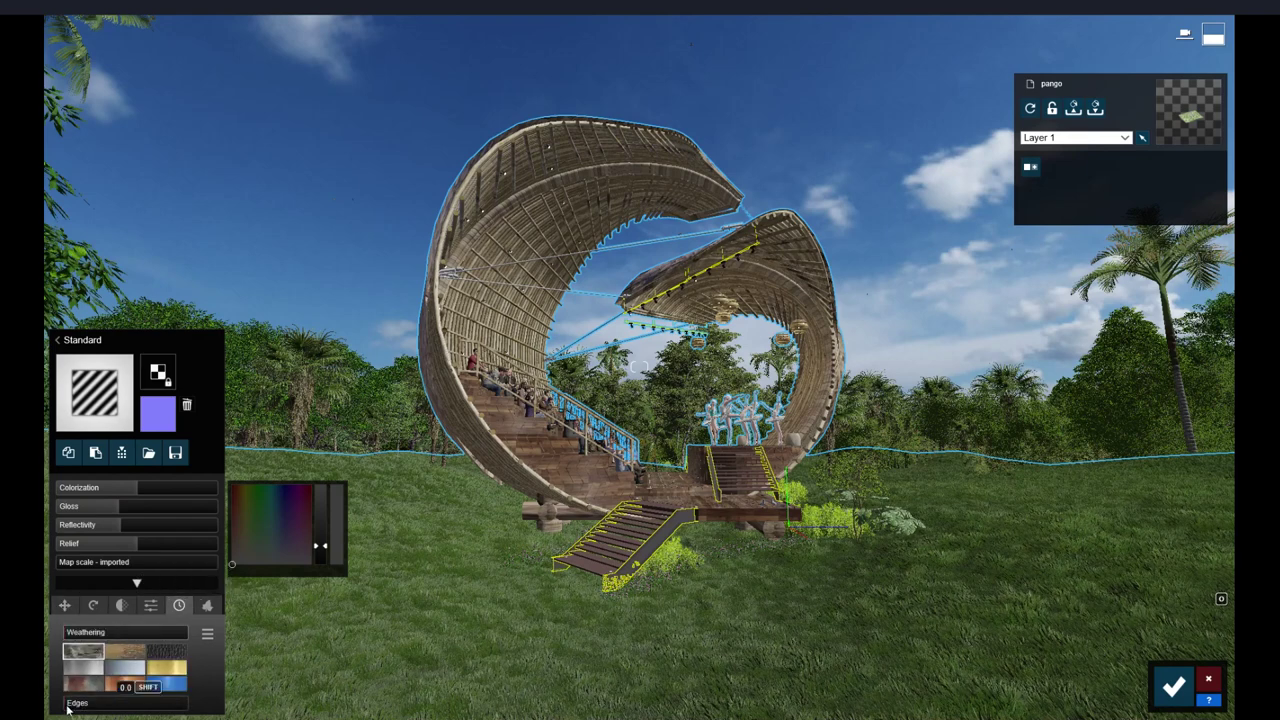
drag(68, 706, 81, 706)
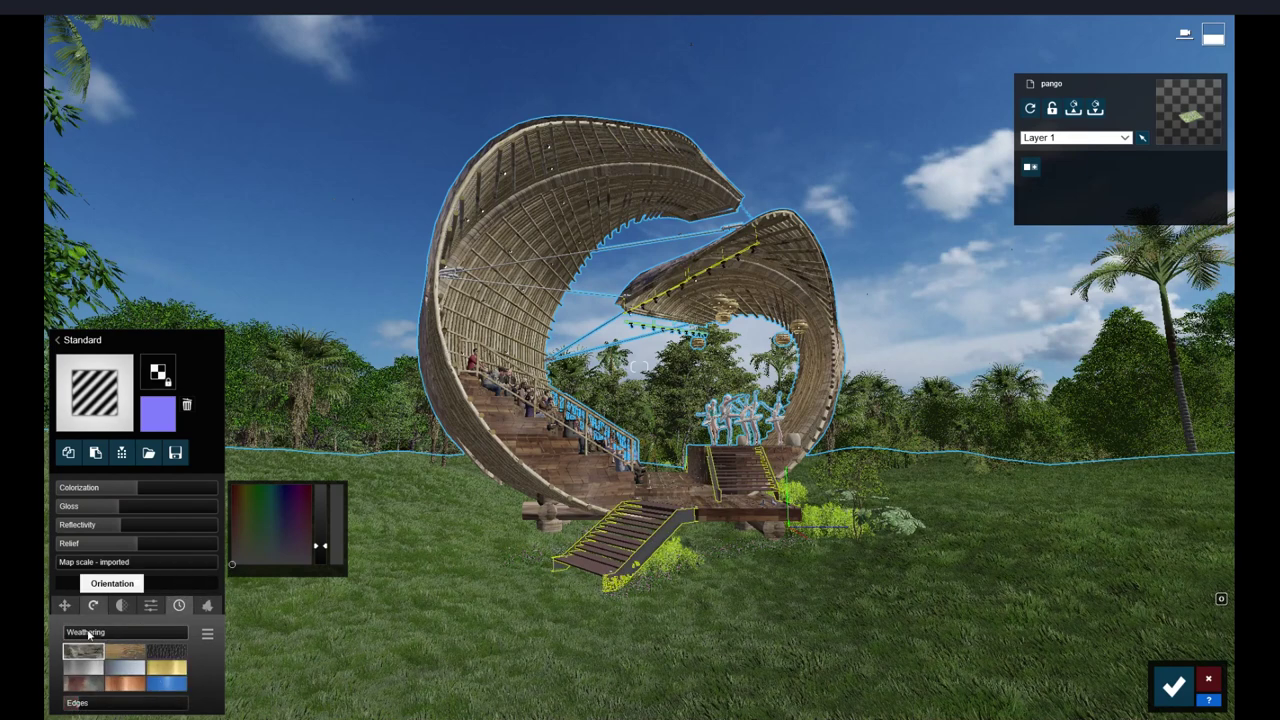
drag(72, 686, 762, 503)
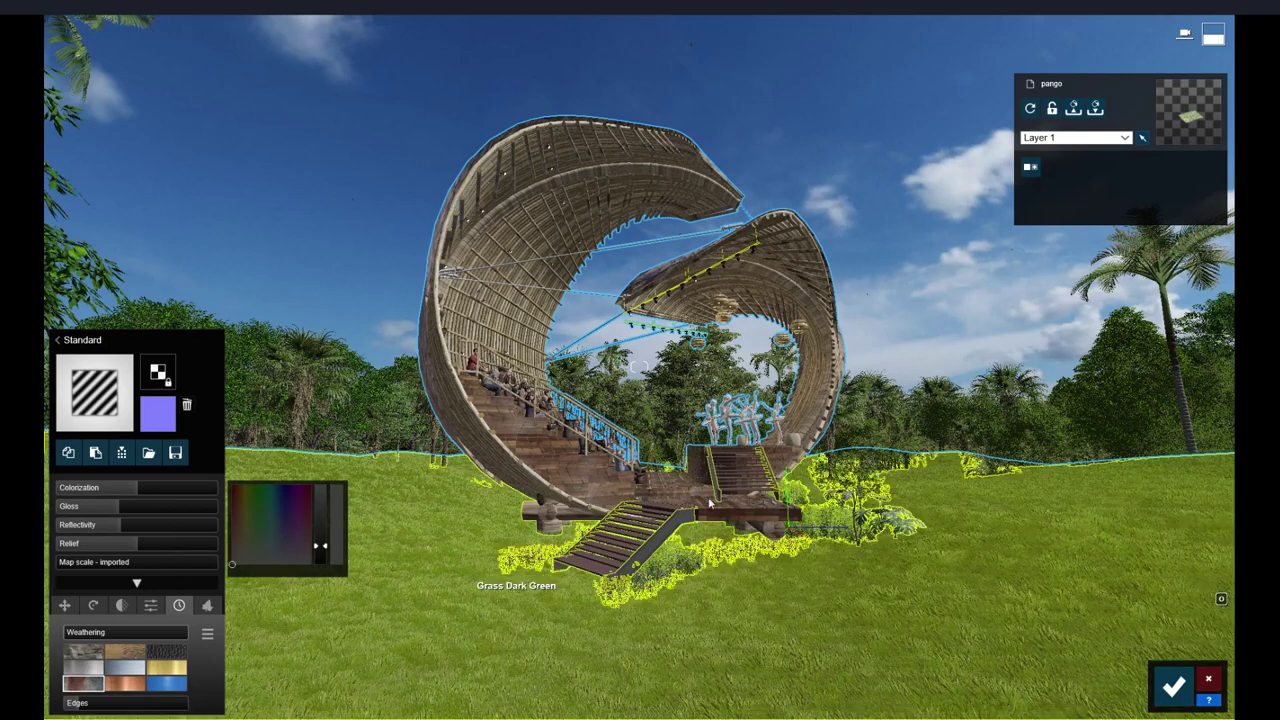
click(762, 511)
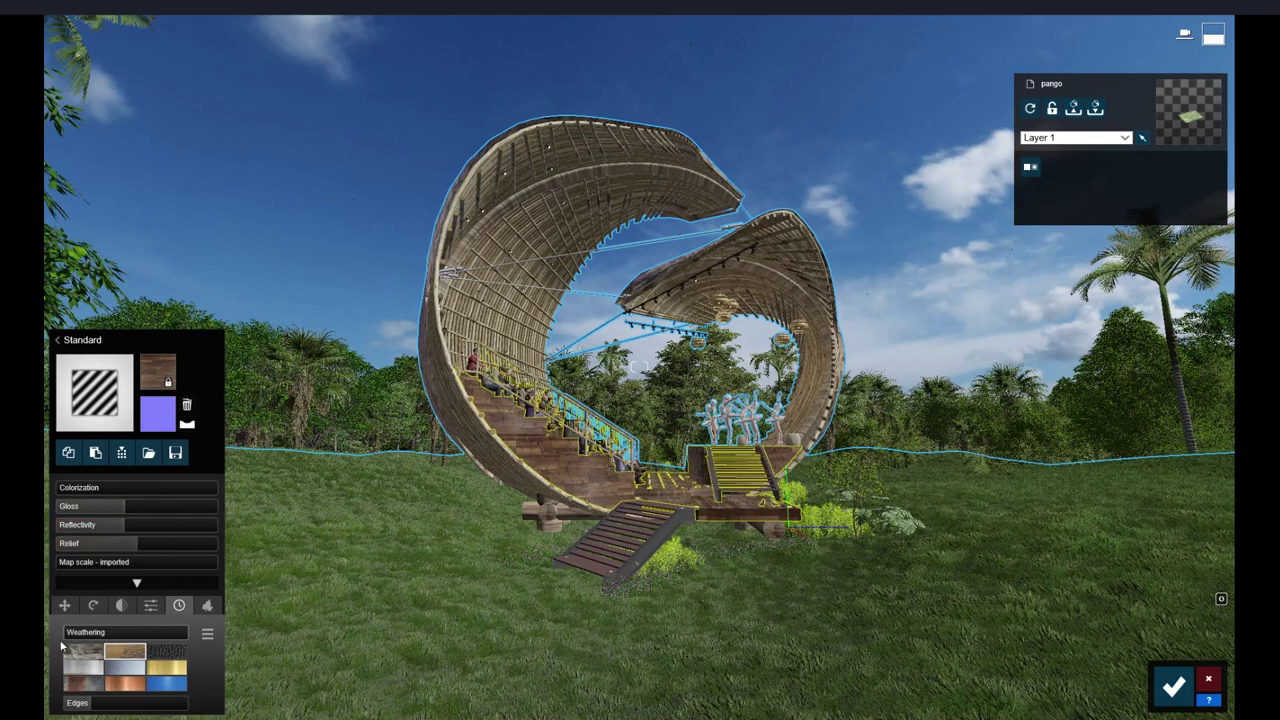
drag(68, 636, 76, 637)
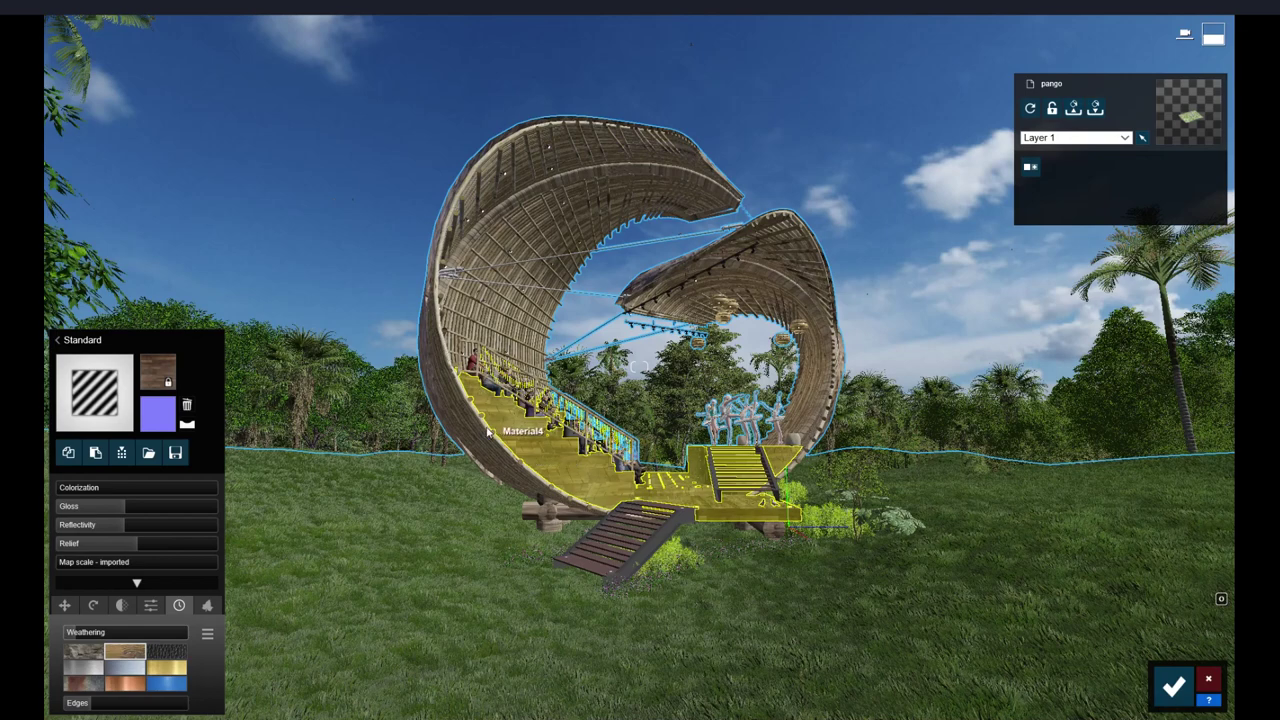
Set the bamboo shell material's weathering type to Wood with zero amount
click(455, 420)
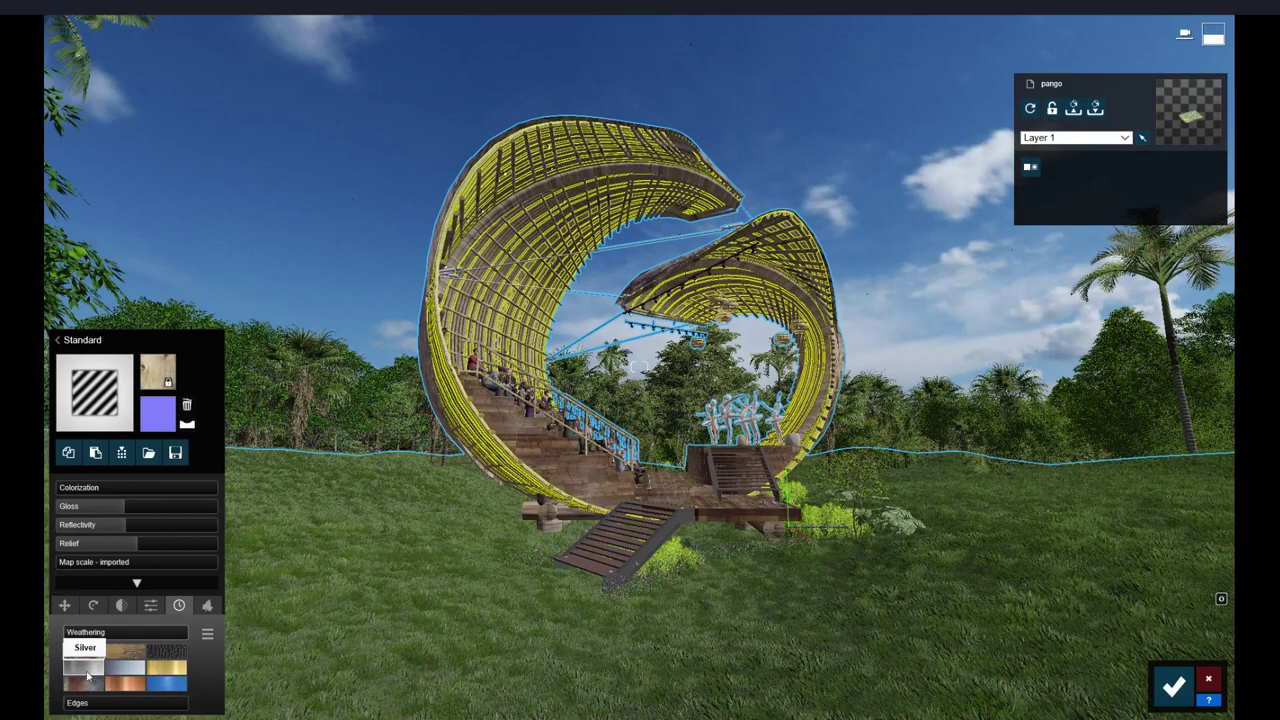
click(117, 653)
click(76, 633)
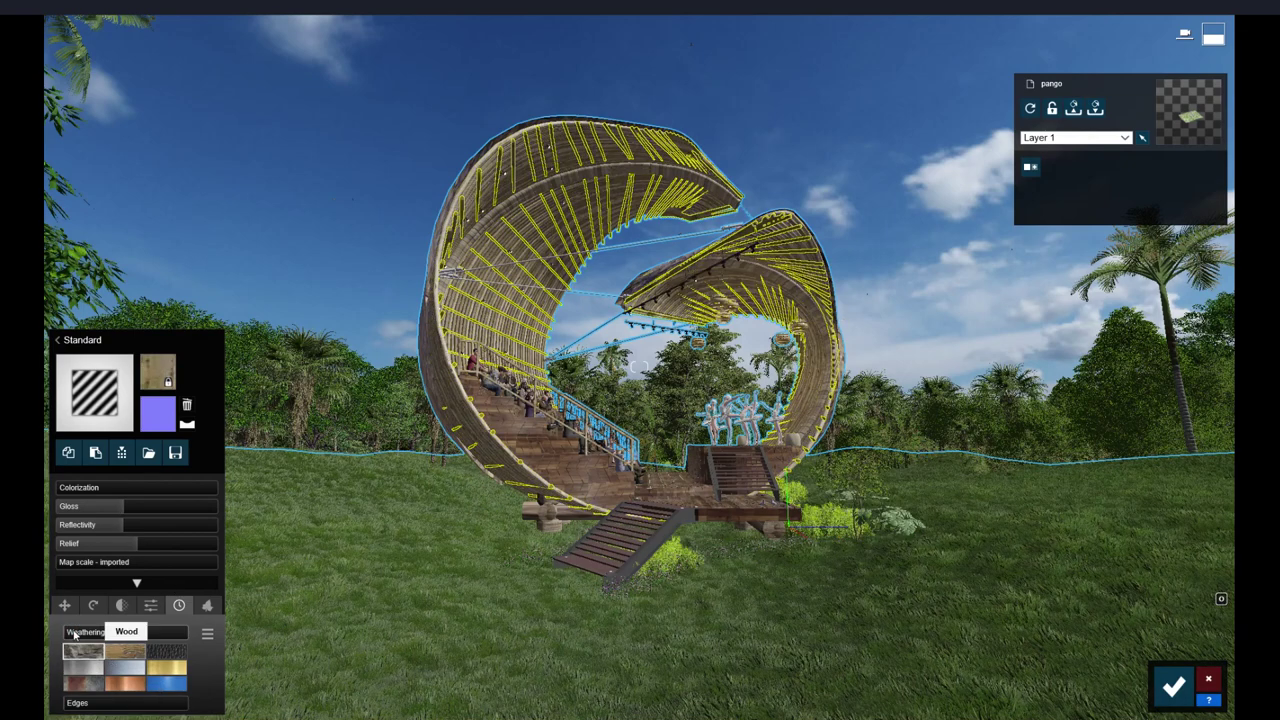
drag(68, 636, 76, 636)
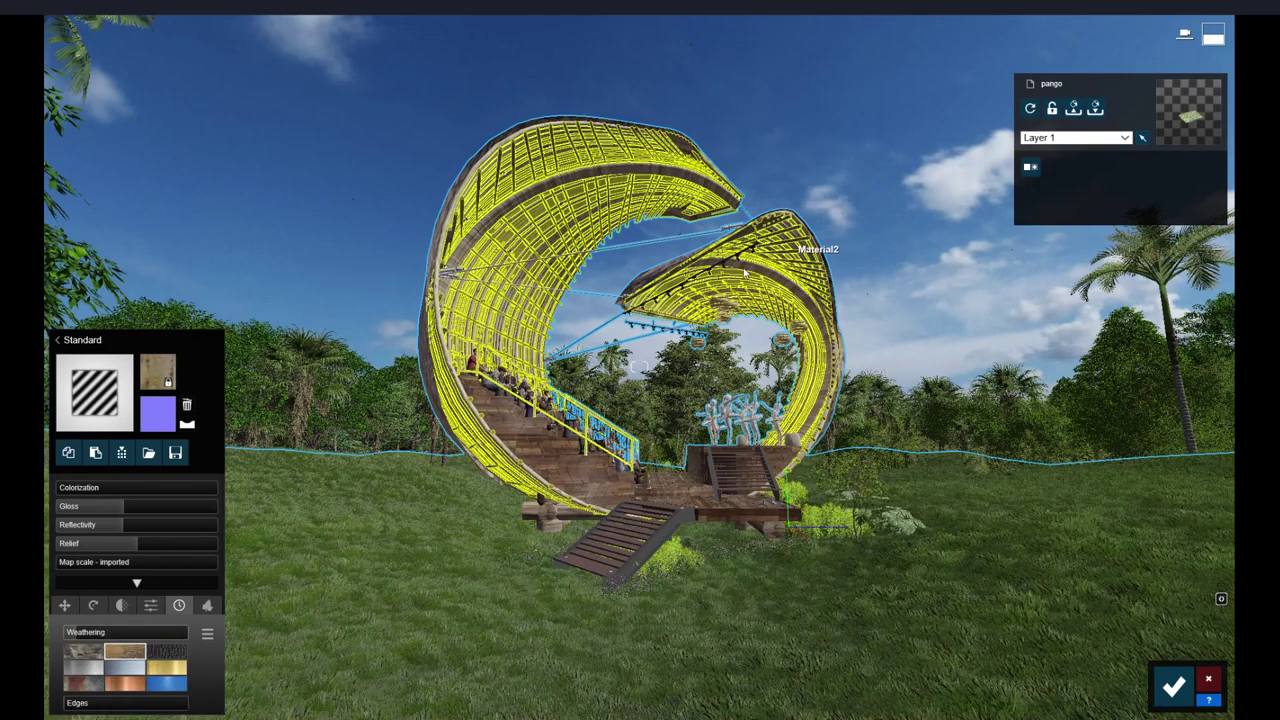
right_drag(788, 251, 644, 469)
key(w)
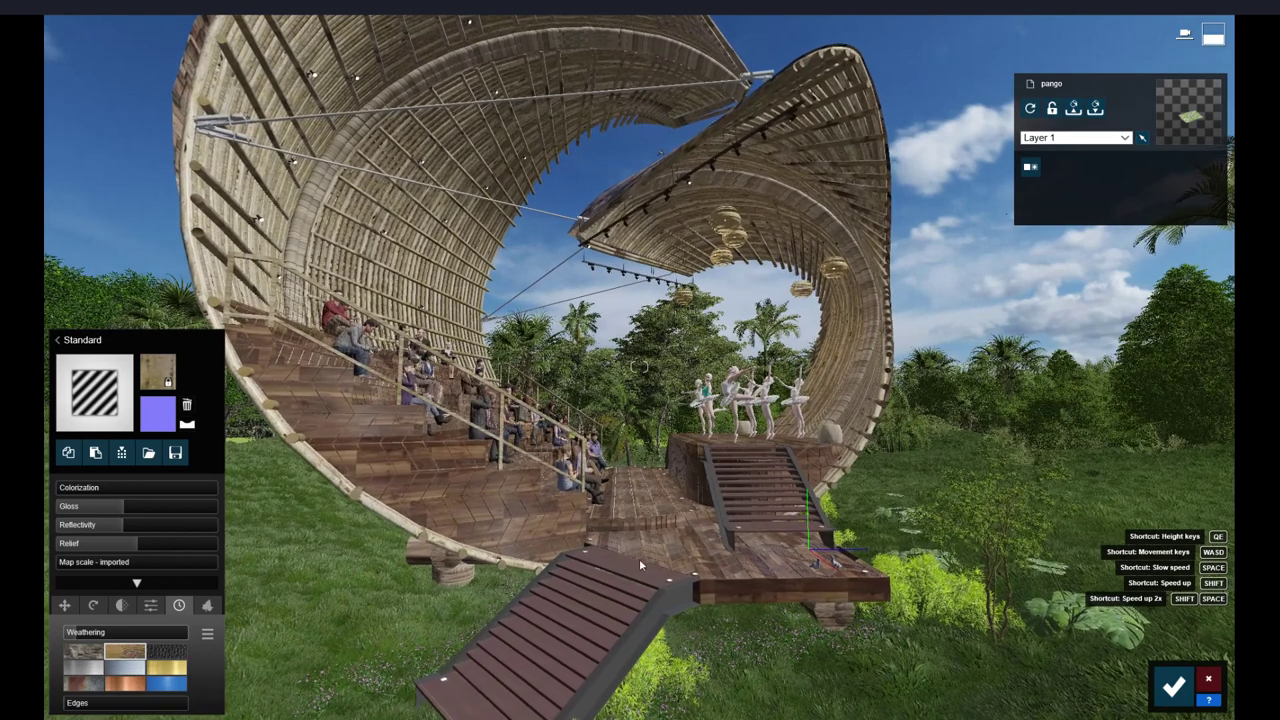
Lower the Emissive slider of the floor lights' Color C04 material in Settings
click(641, 558)
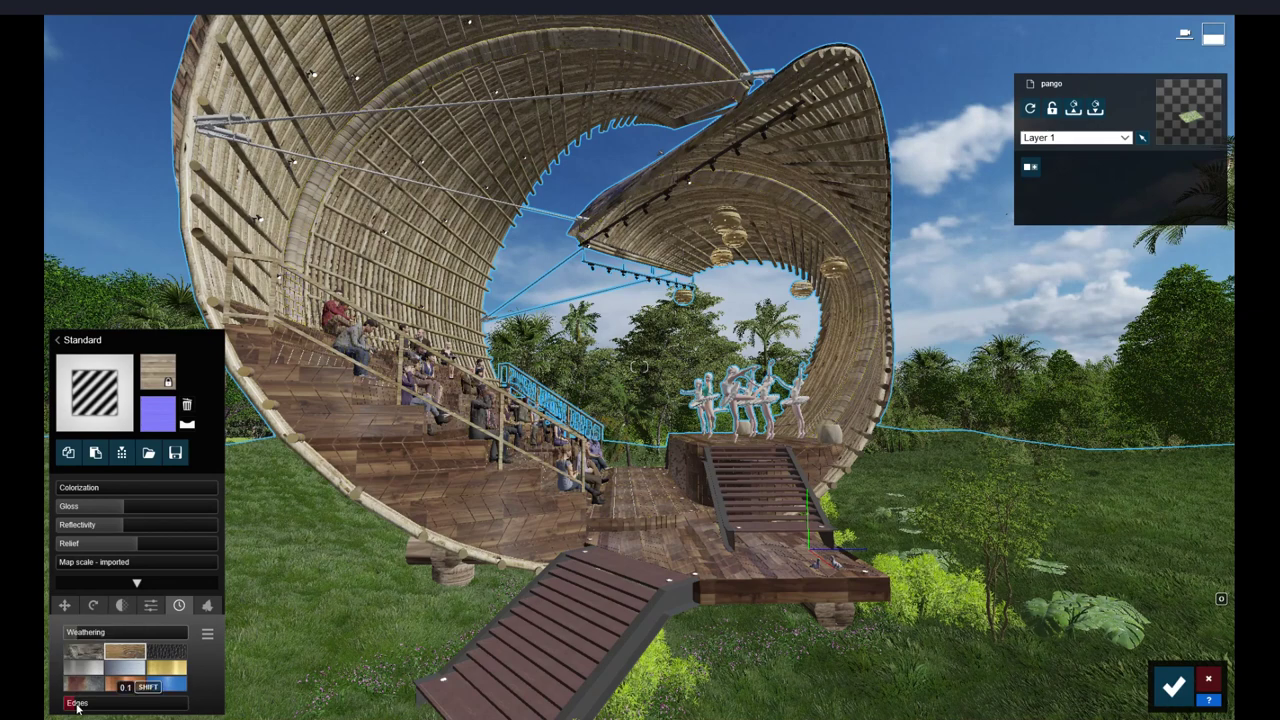
click(729, 229)
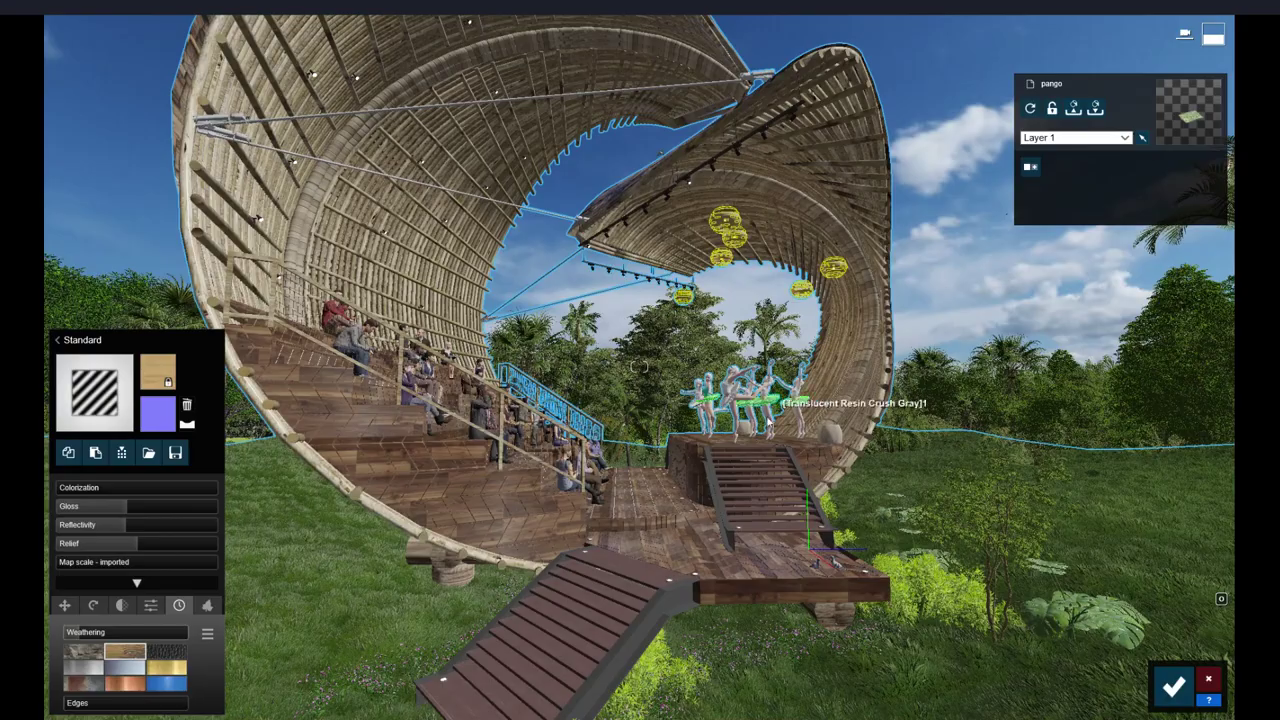
scroll(770, 423, down, 8)
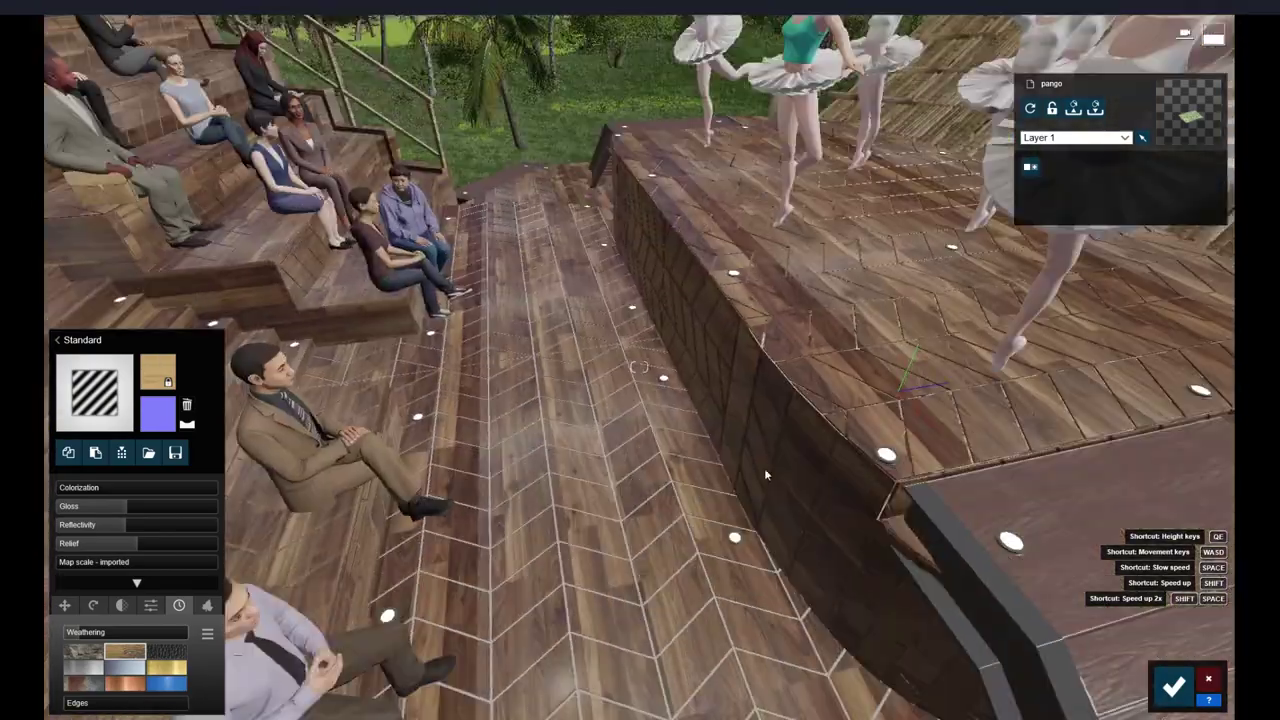
scroll(764, 468, down, 2)
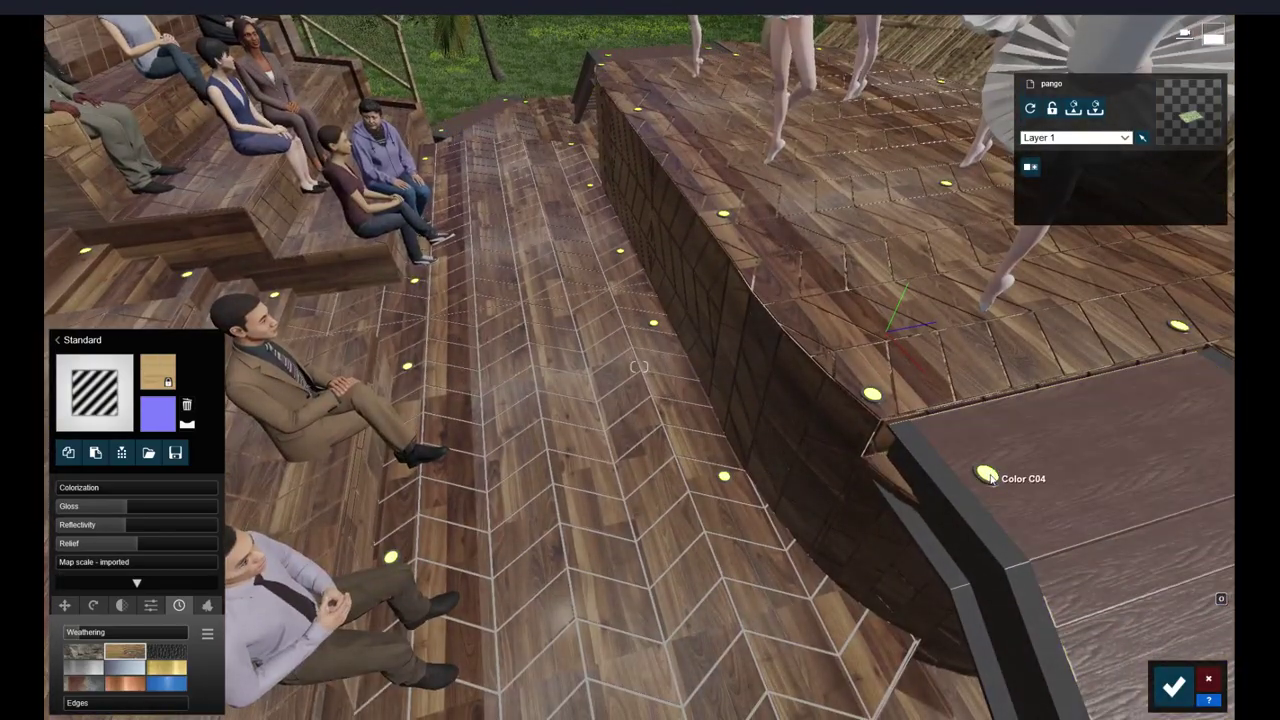
click(100, 487)
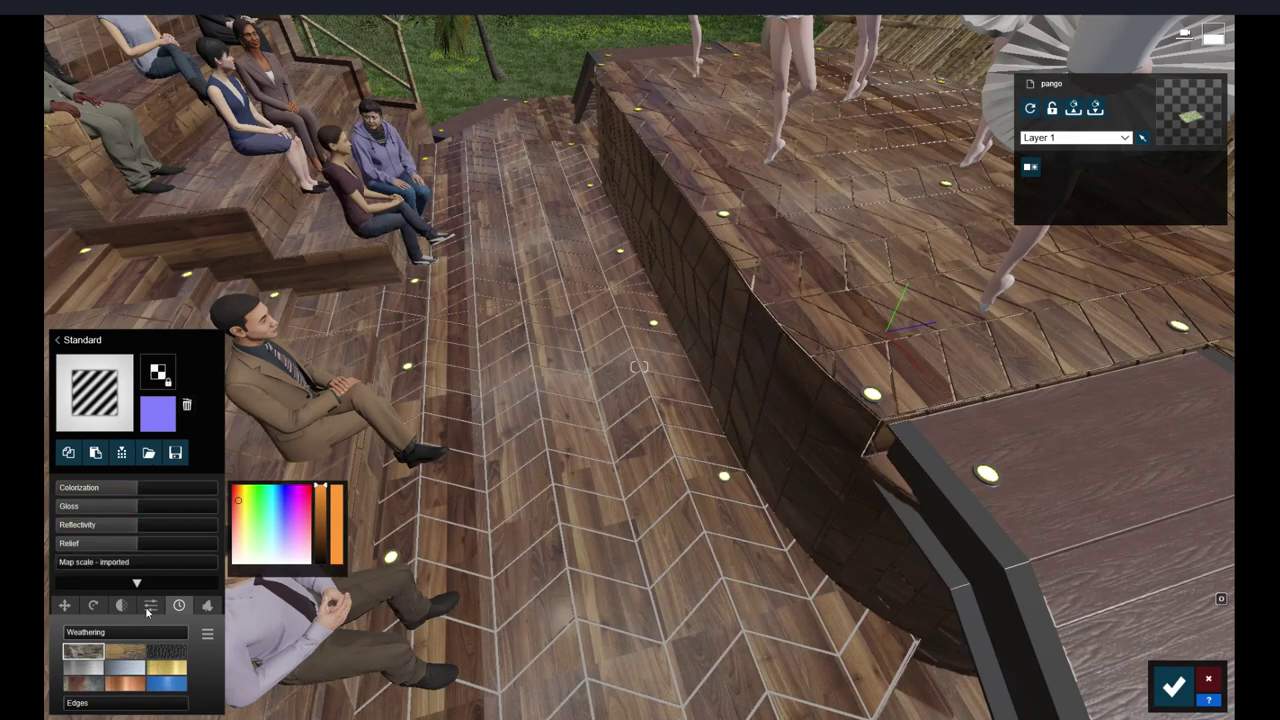
click(150, 606)
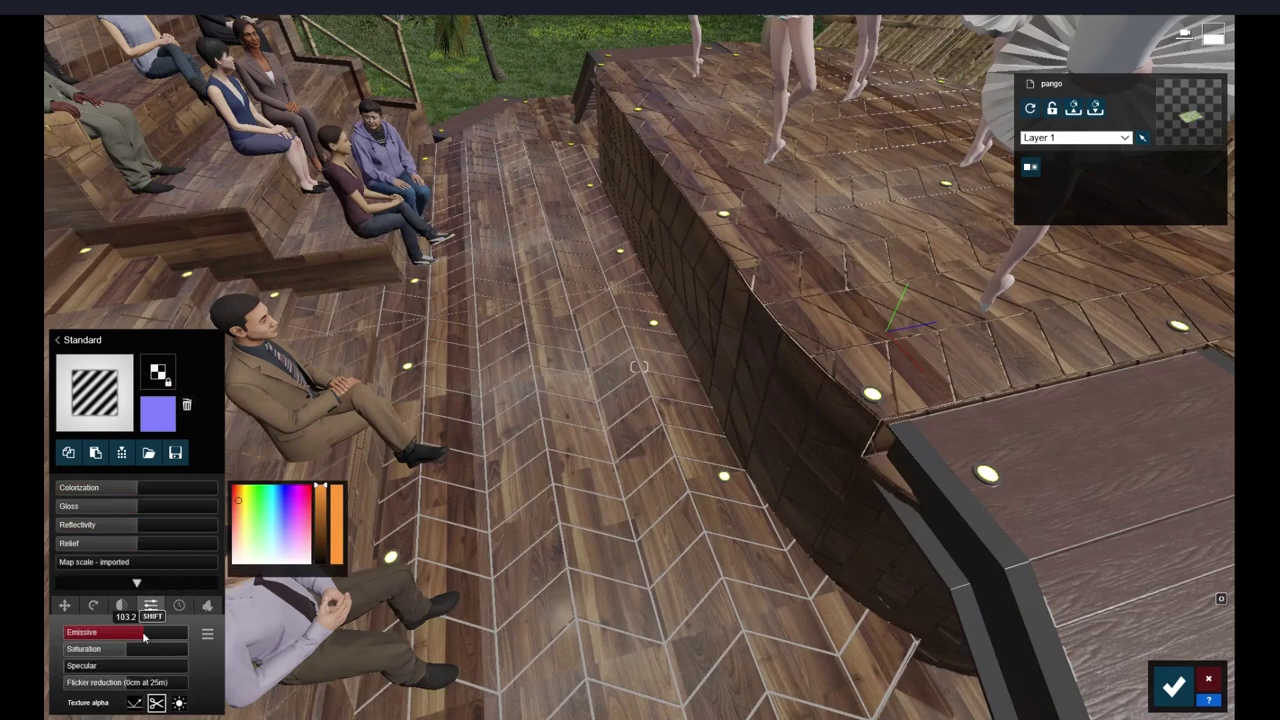
mouse_move(93, 648)
mouse_down()
mouse_move(45, 648)
mouse_move(208, 647)
mouse_up()
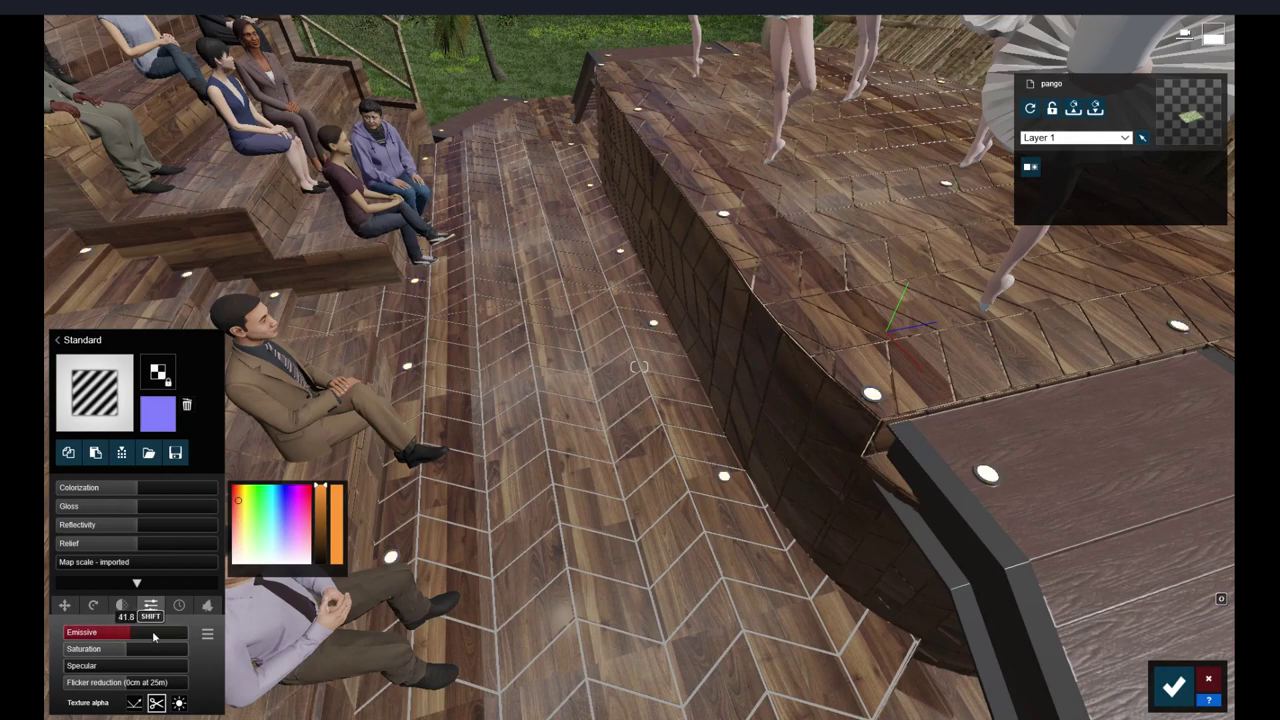
right_drag(721, 538, 724, 70)
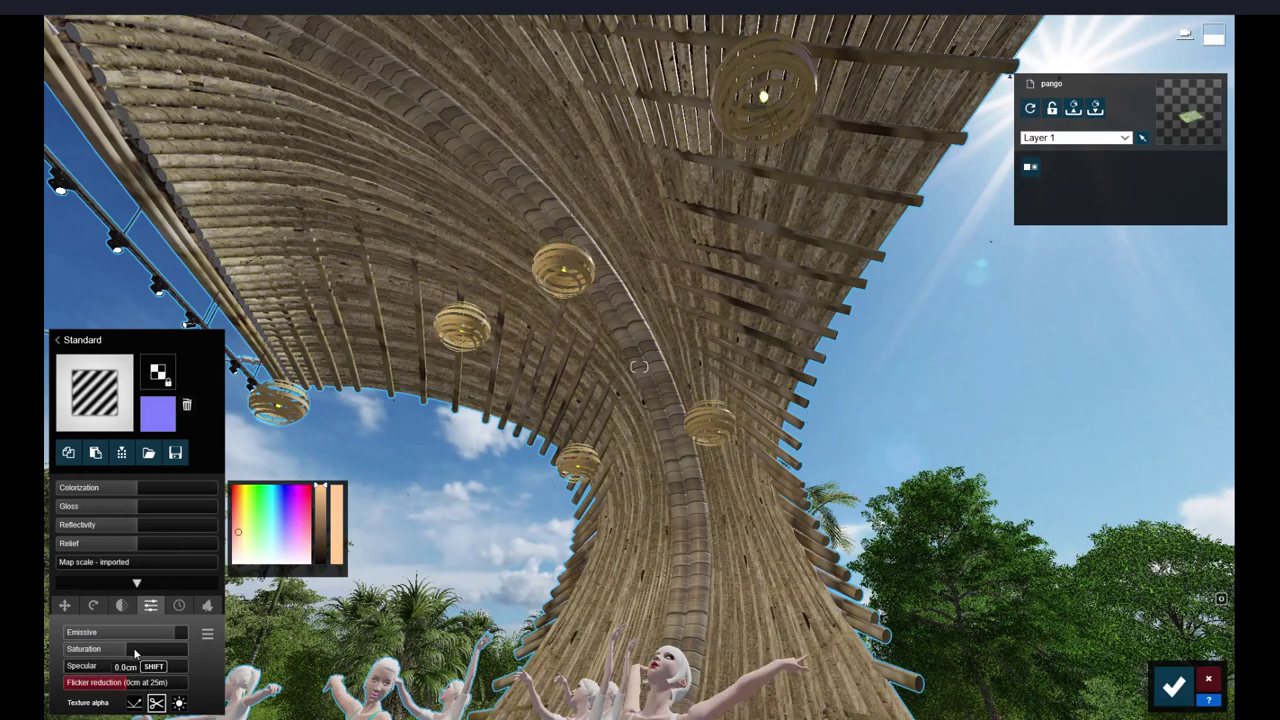
Drop the lantern material's Emissive to nearly 0 and accept the material edits
drag(175, 640, 60, 638)
drag(160, 638, 72, 636)
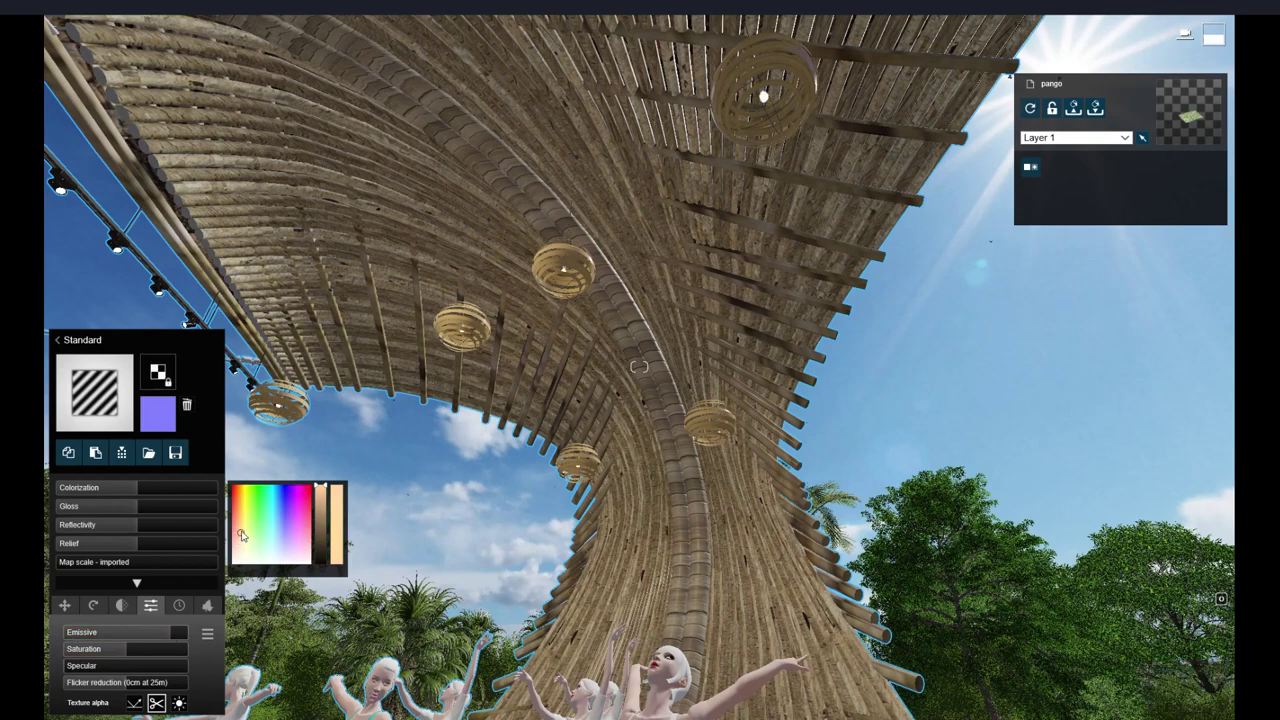
right_drag(818, 537, 883, 459)
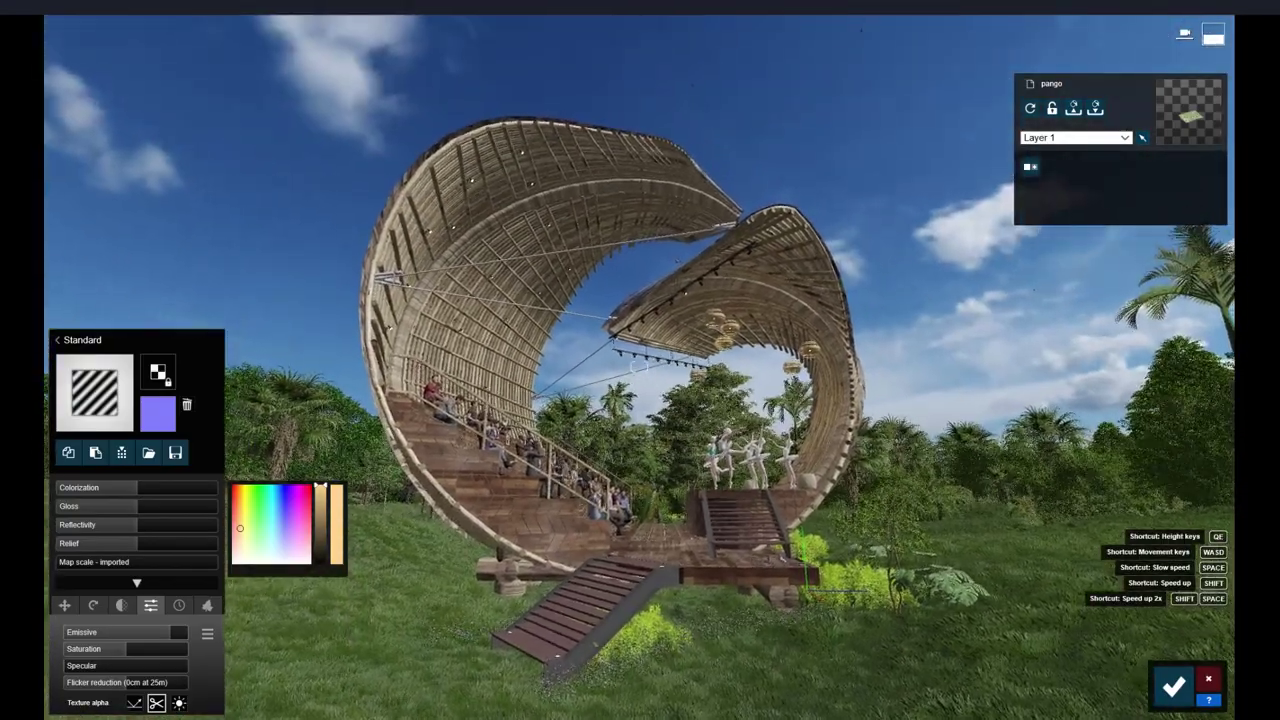
right_drag(883, 459, 883, 459)
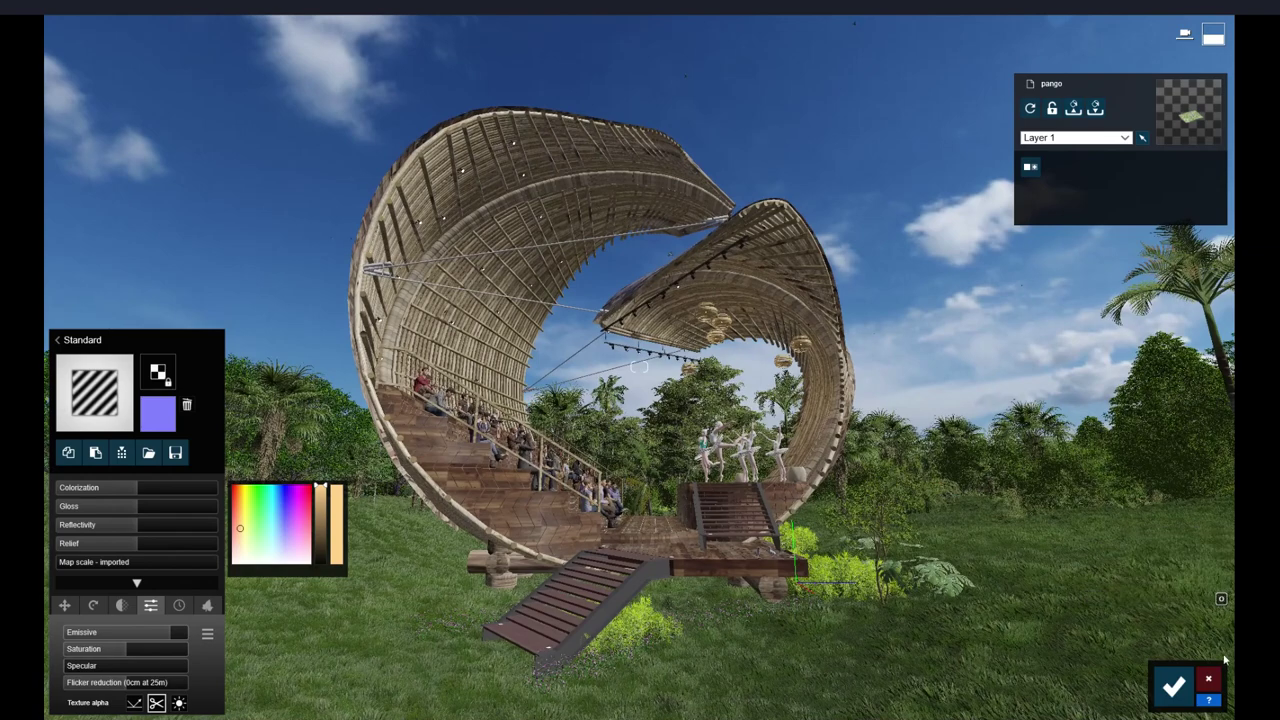
click(1174, 685)
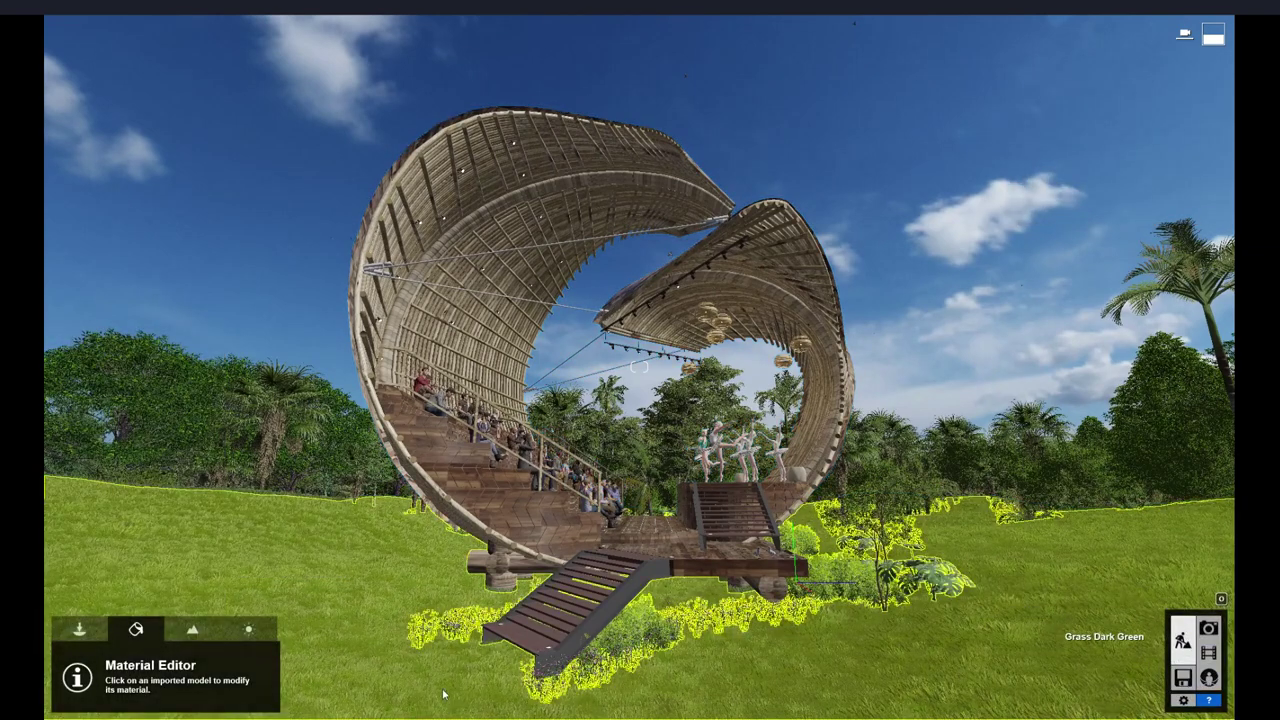
Select the reflection control from the Utilities library, then enter Photo mode
click(79, 628)
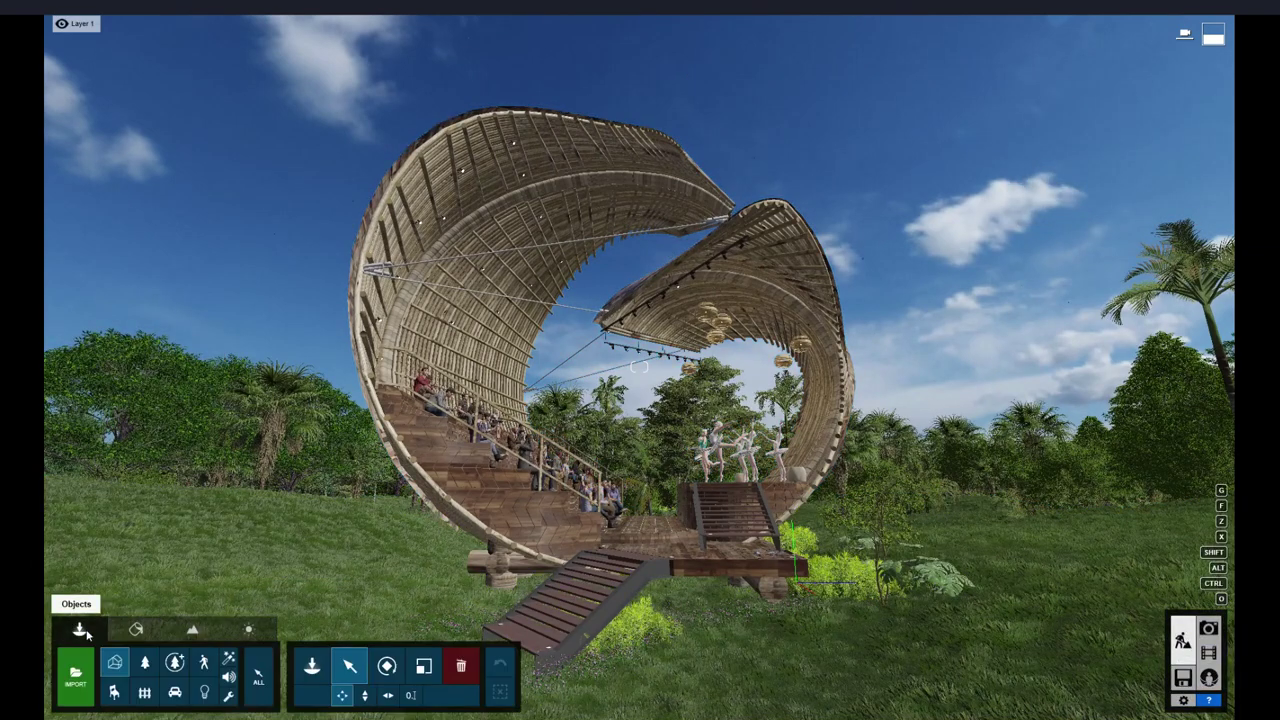
click(229, 697)
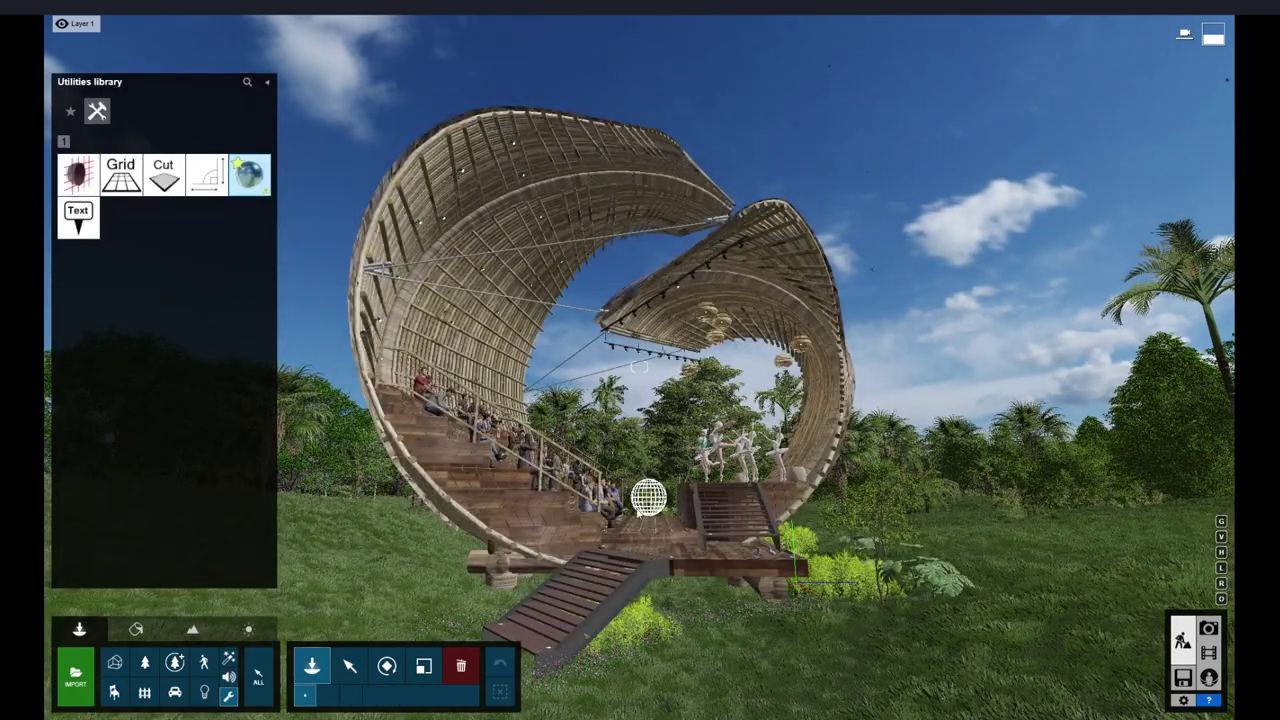
click(349, 665)
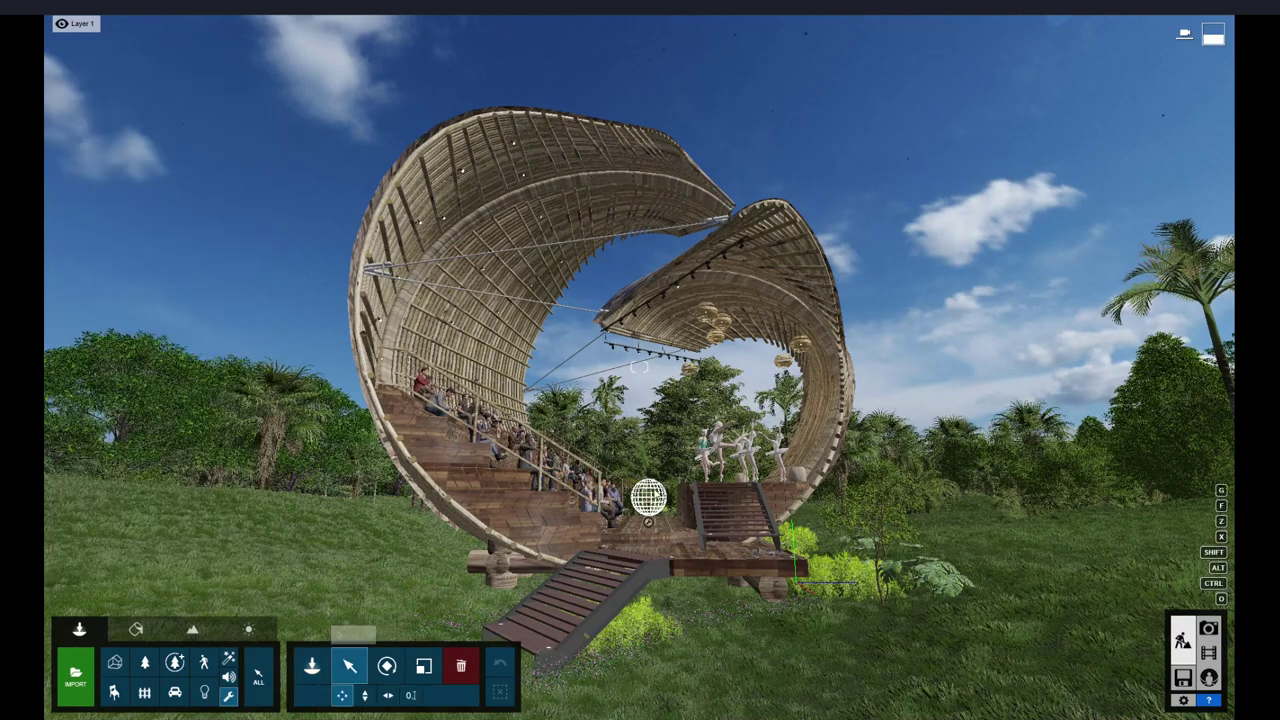
click(648, 521)
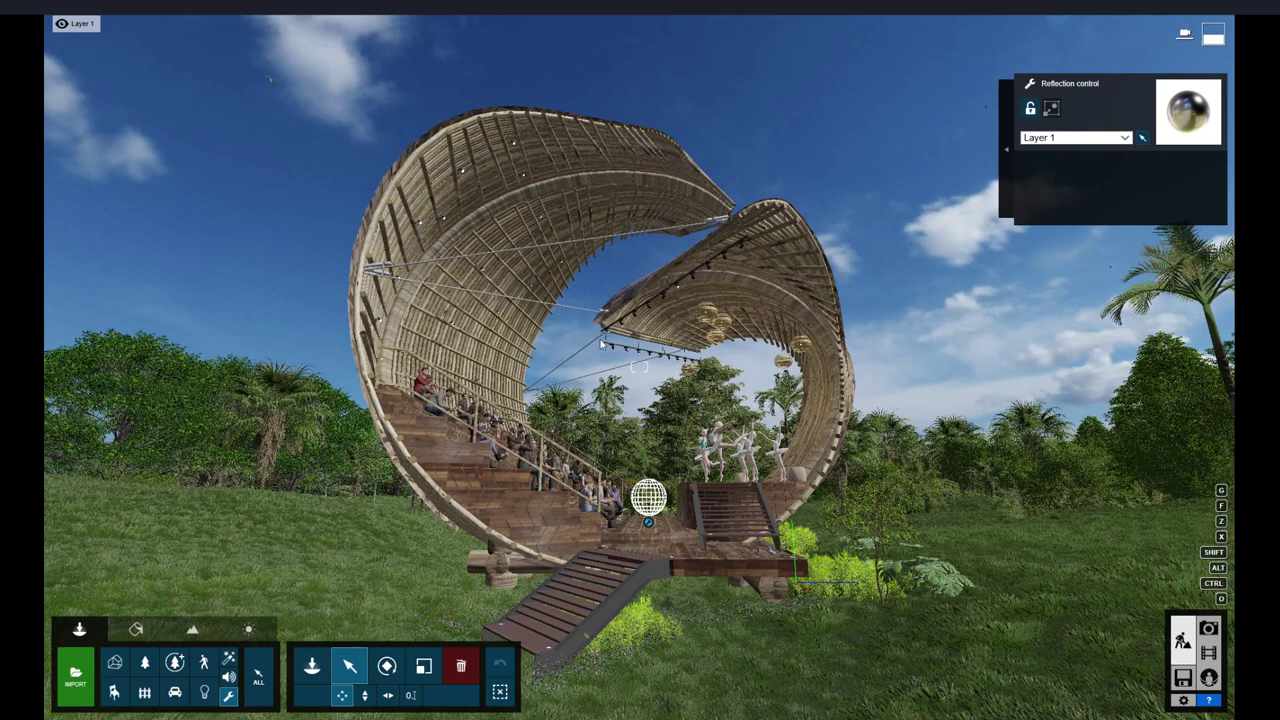
click(1210, 628)
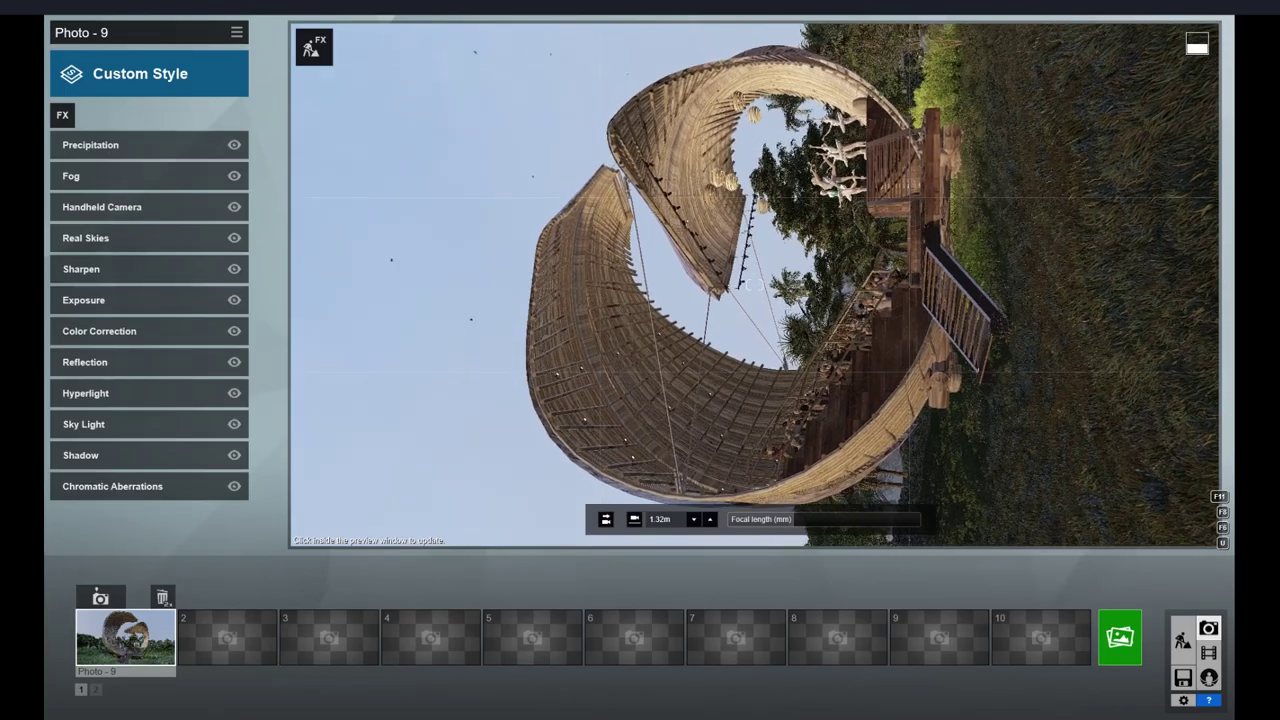
After glancing at Precipitation and Fog, tilt the Handheld Camera to 22.8° for a portrait frame
click(233, 208)
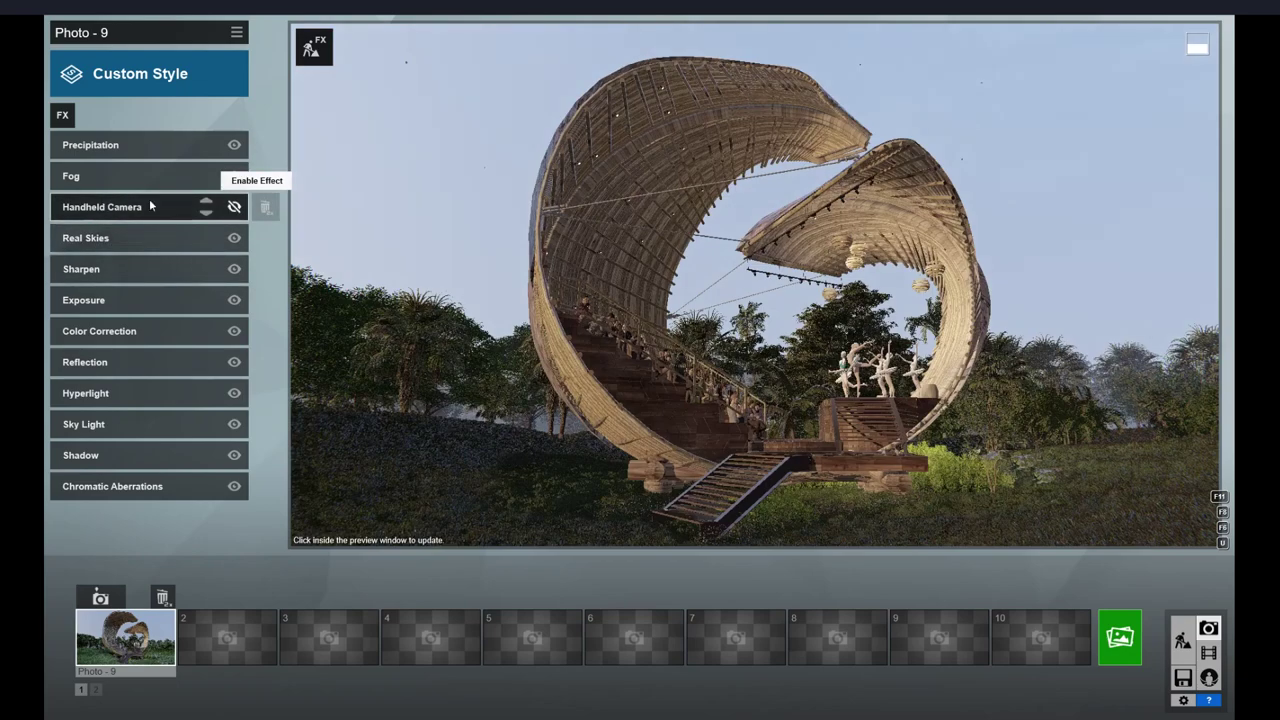
click(97, 148)
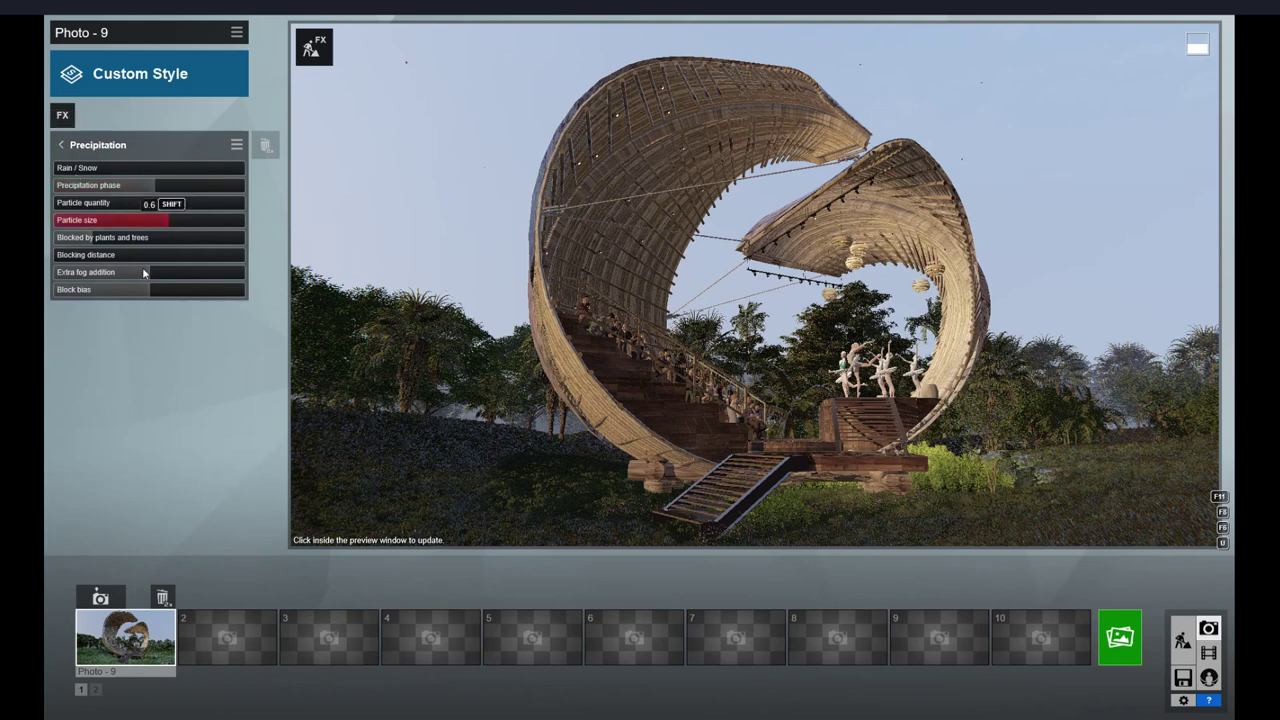
click(64, 147)
click(86, 178)
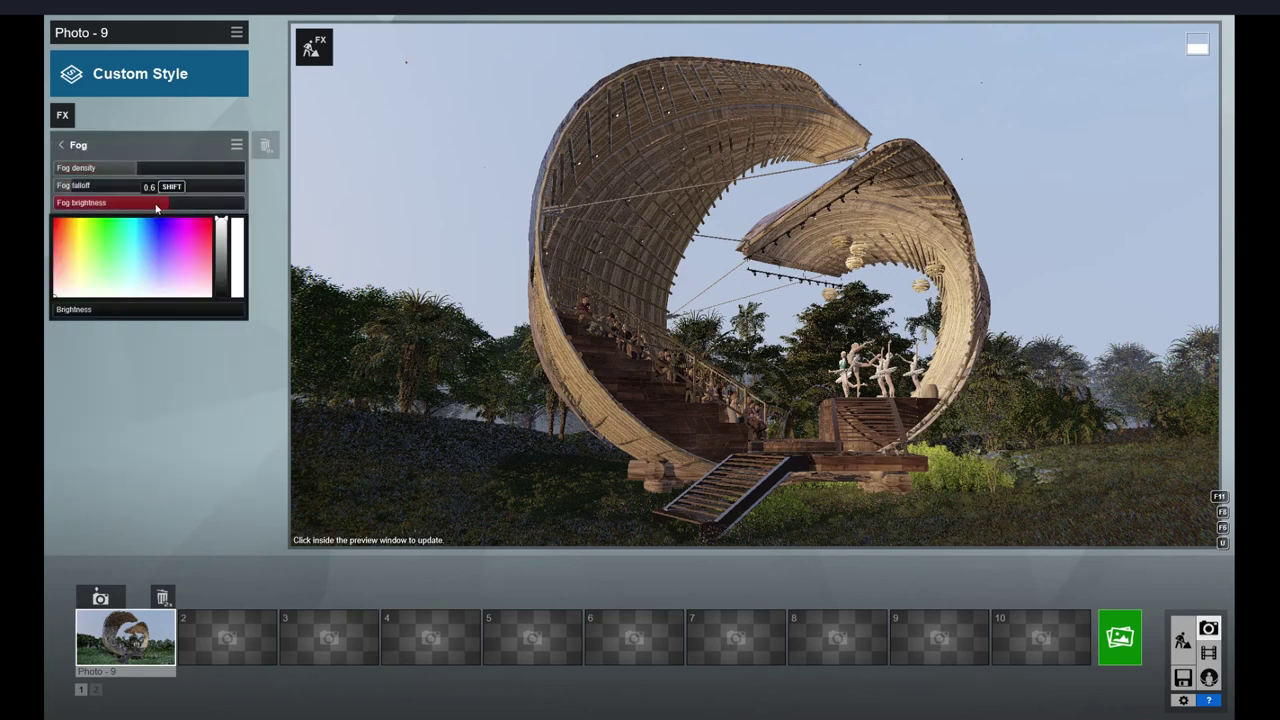
click(59, 147)
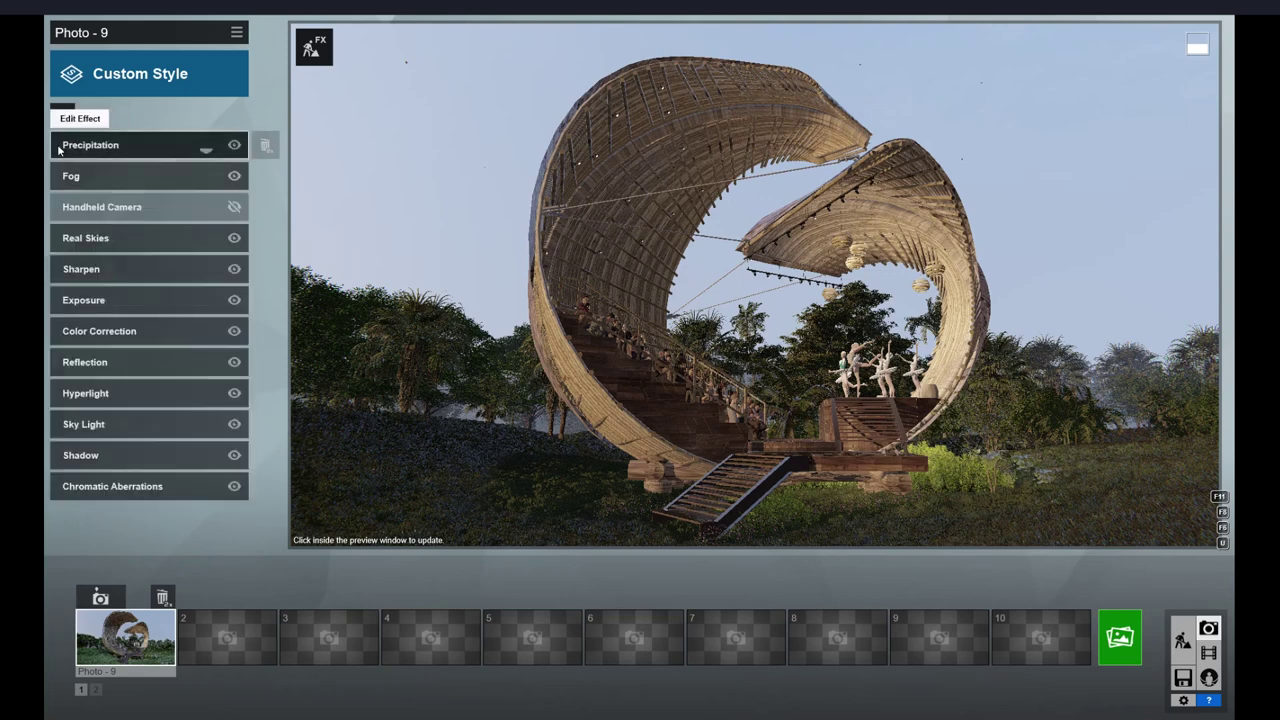
click(235, 209)
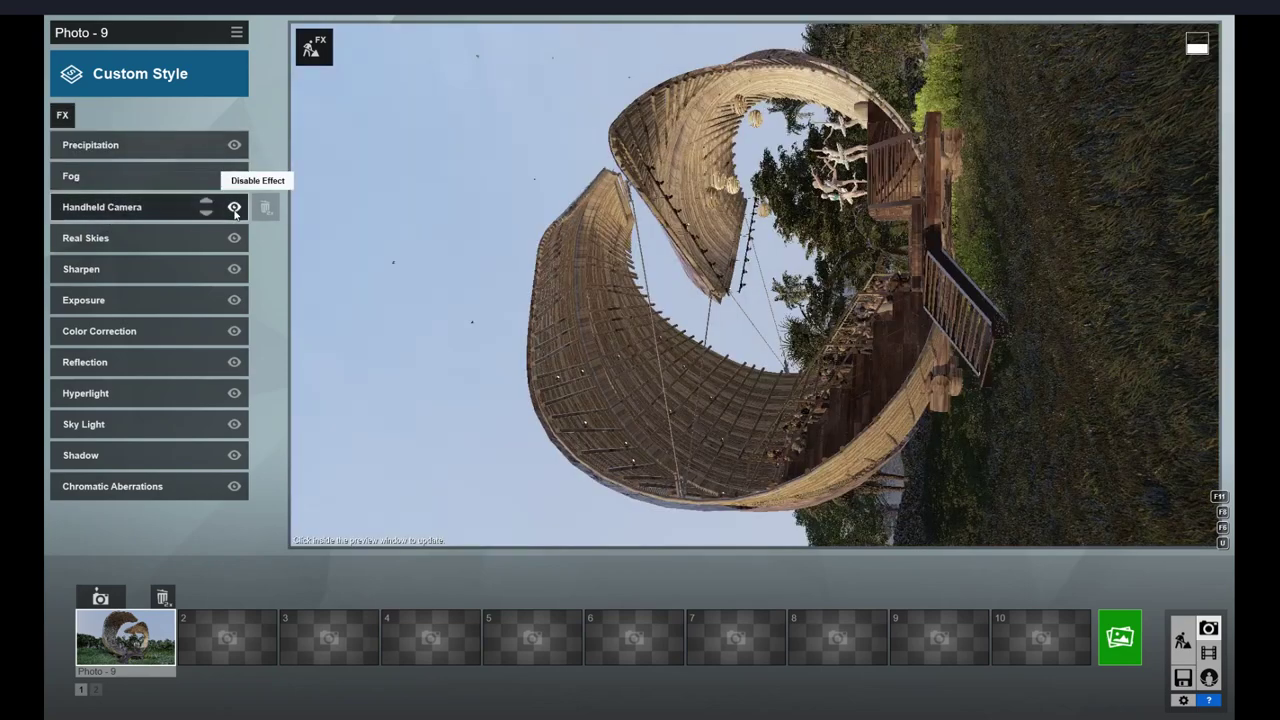
click(235, 208)
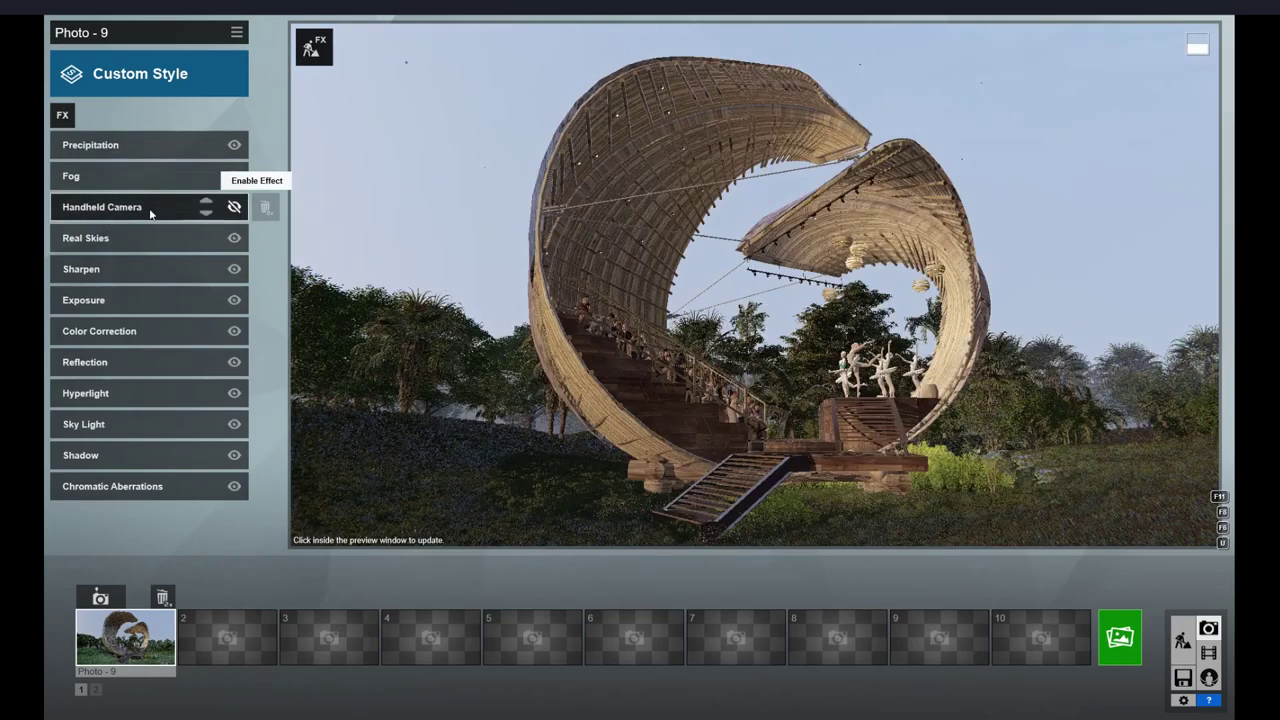
click(100, 207)
mouse_move(240, 256)
mouse_down()
mouse_move(156, 259)
mouse_move(270, 264)
mouse_up()
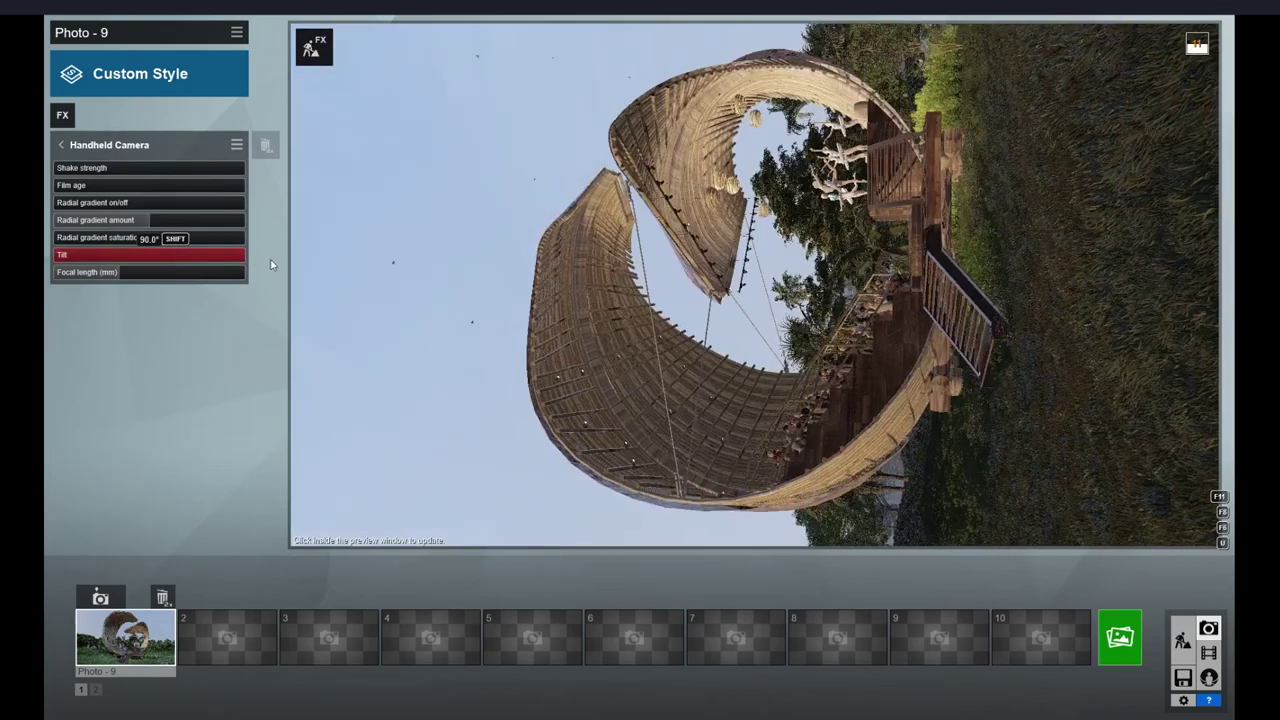
click(61, 146)
Check Real Skies, Sharpen, Exposure and Color Correction unchanged, then open the Reflection plane editor
click(93, 240)
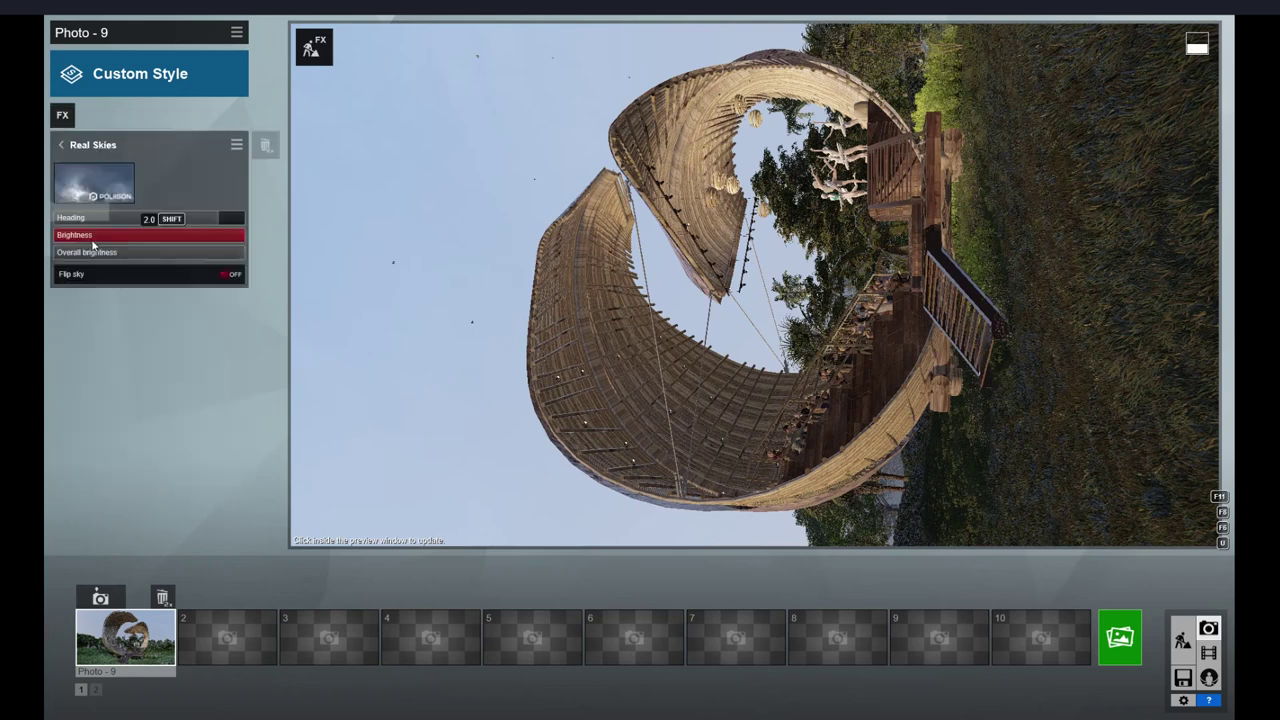
click(92, 184)
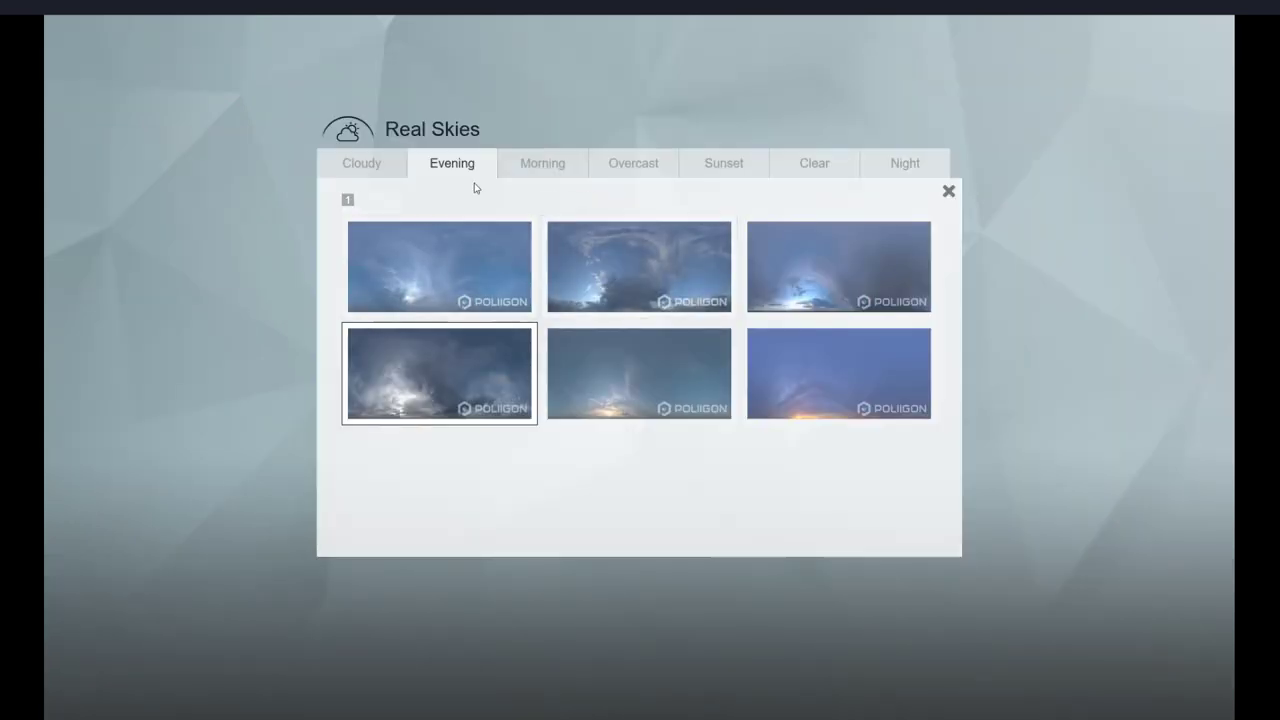
click(948, 190)
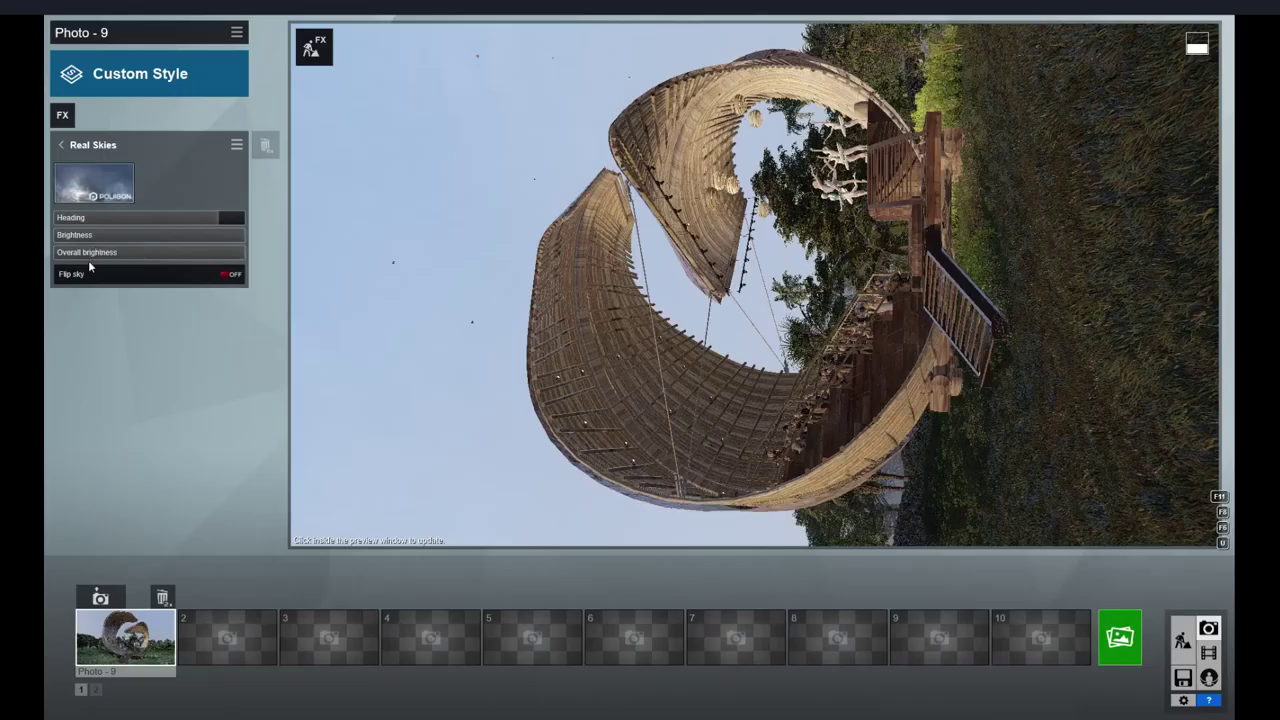
click(61, 145)
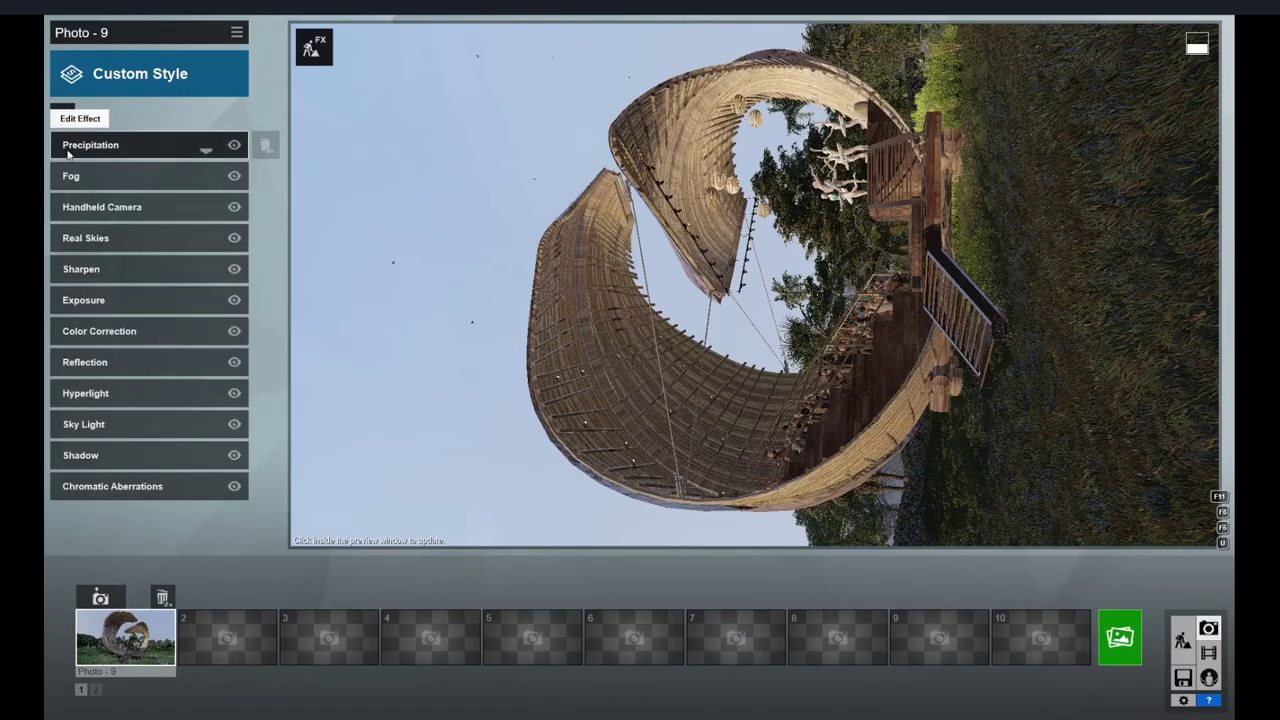
click(106, 270)
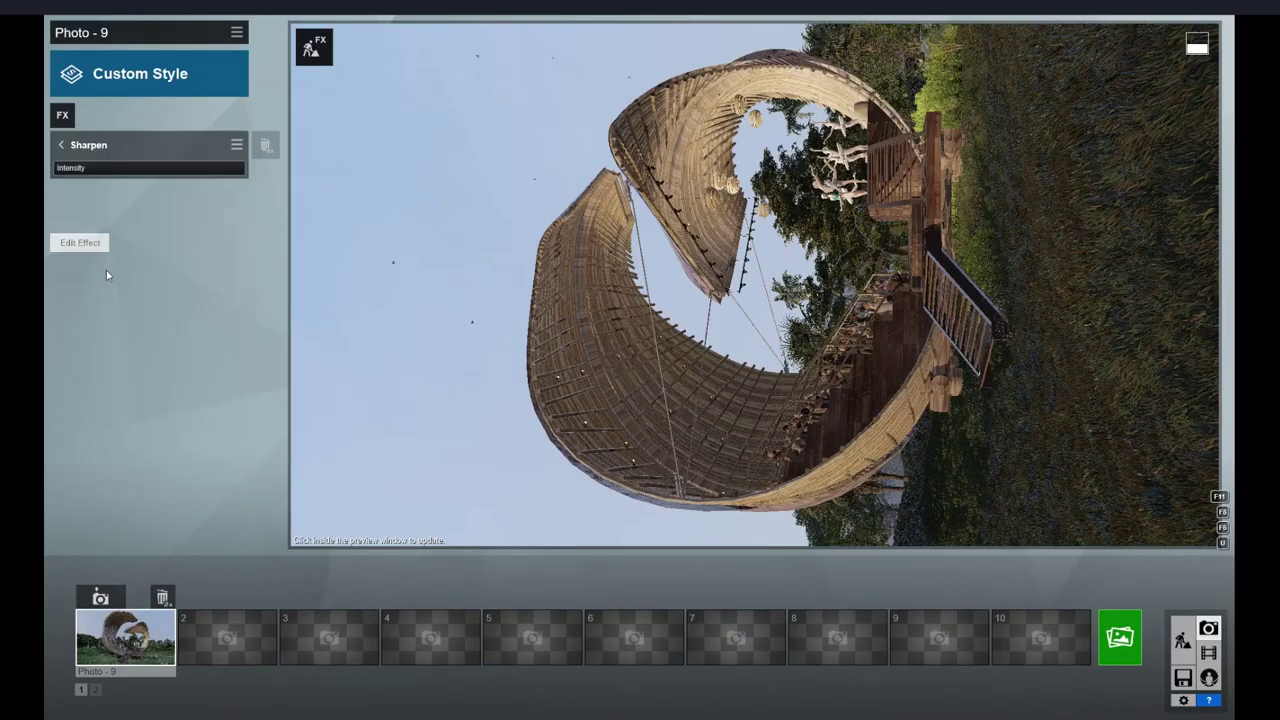
click(63, 146)
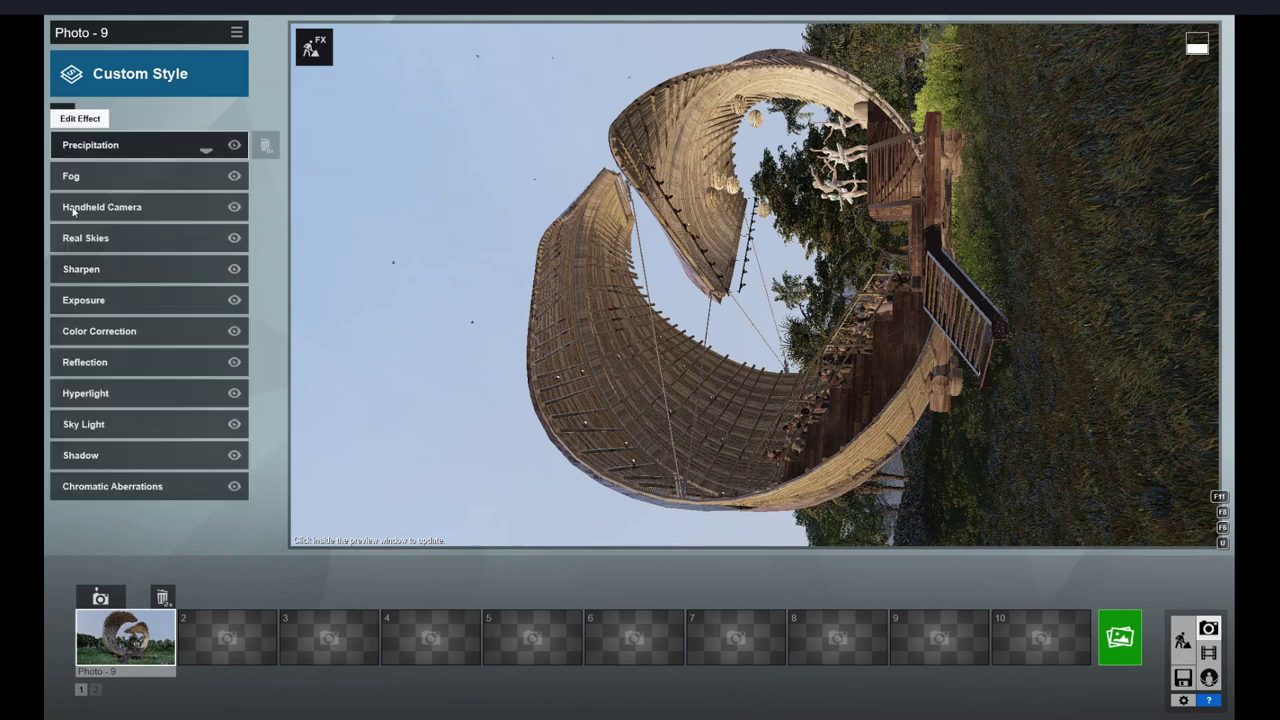
click(88, 300)
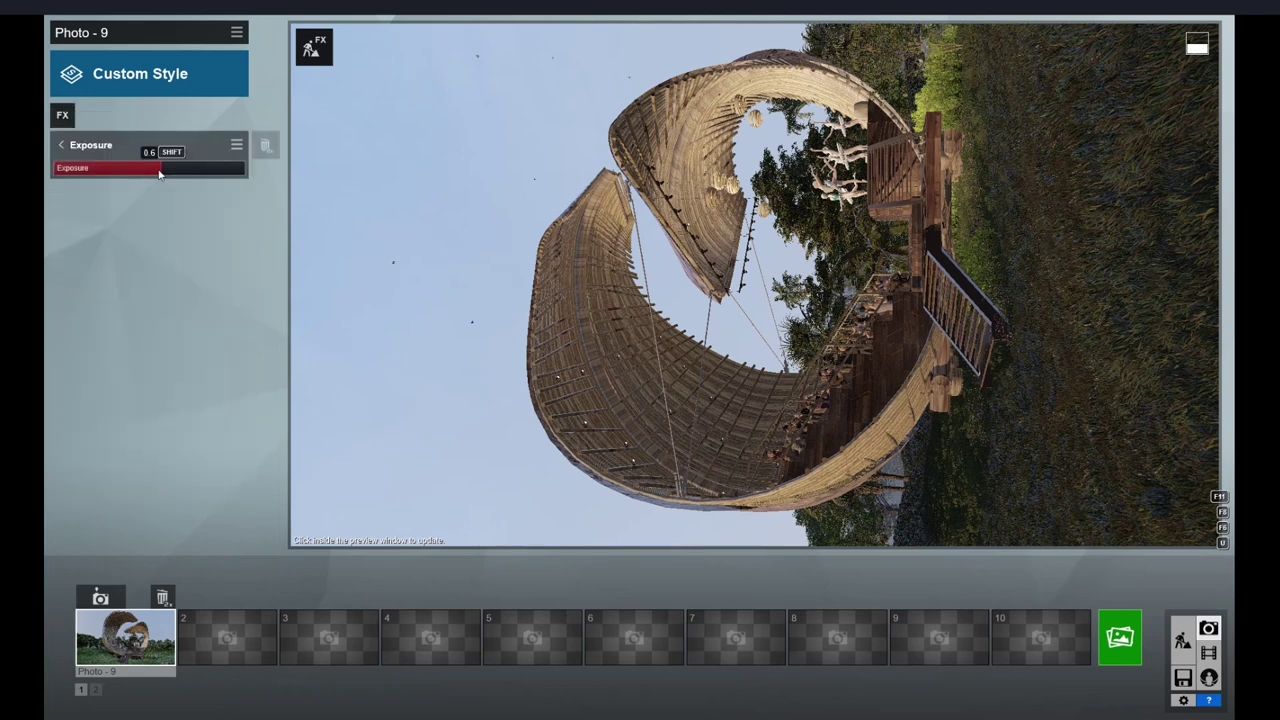
click(63, 146)
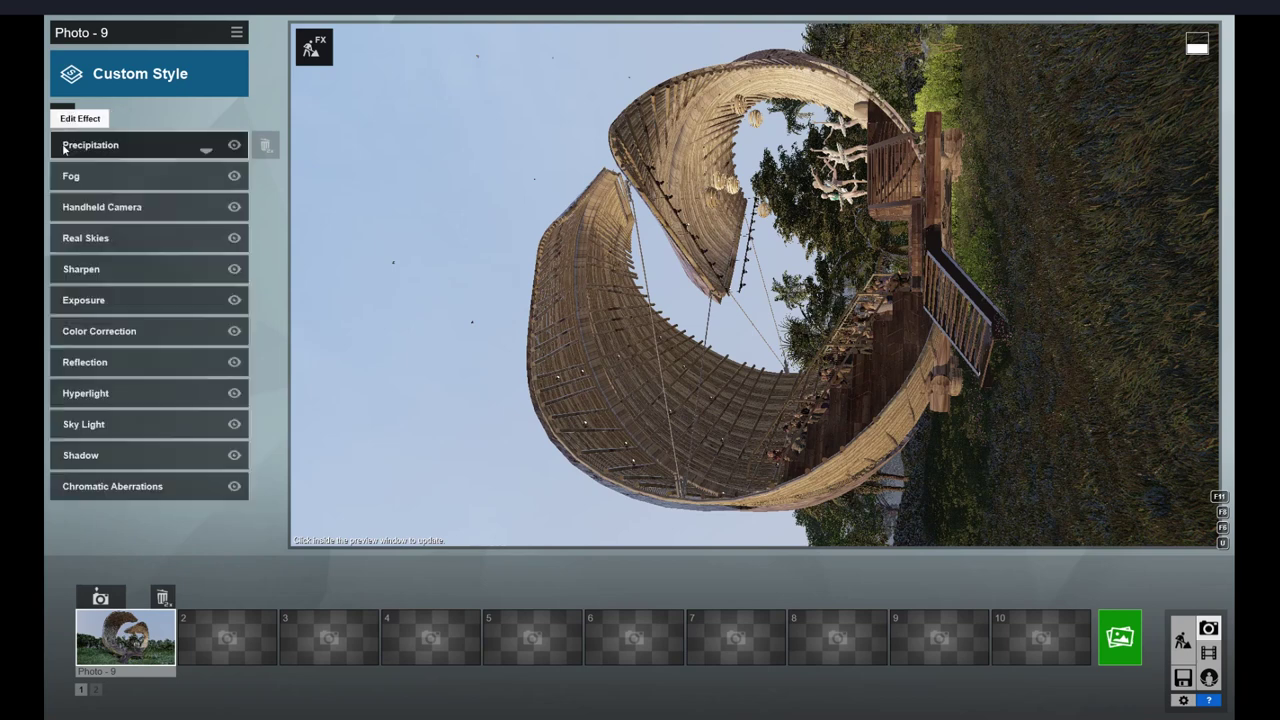
click(88, 329)
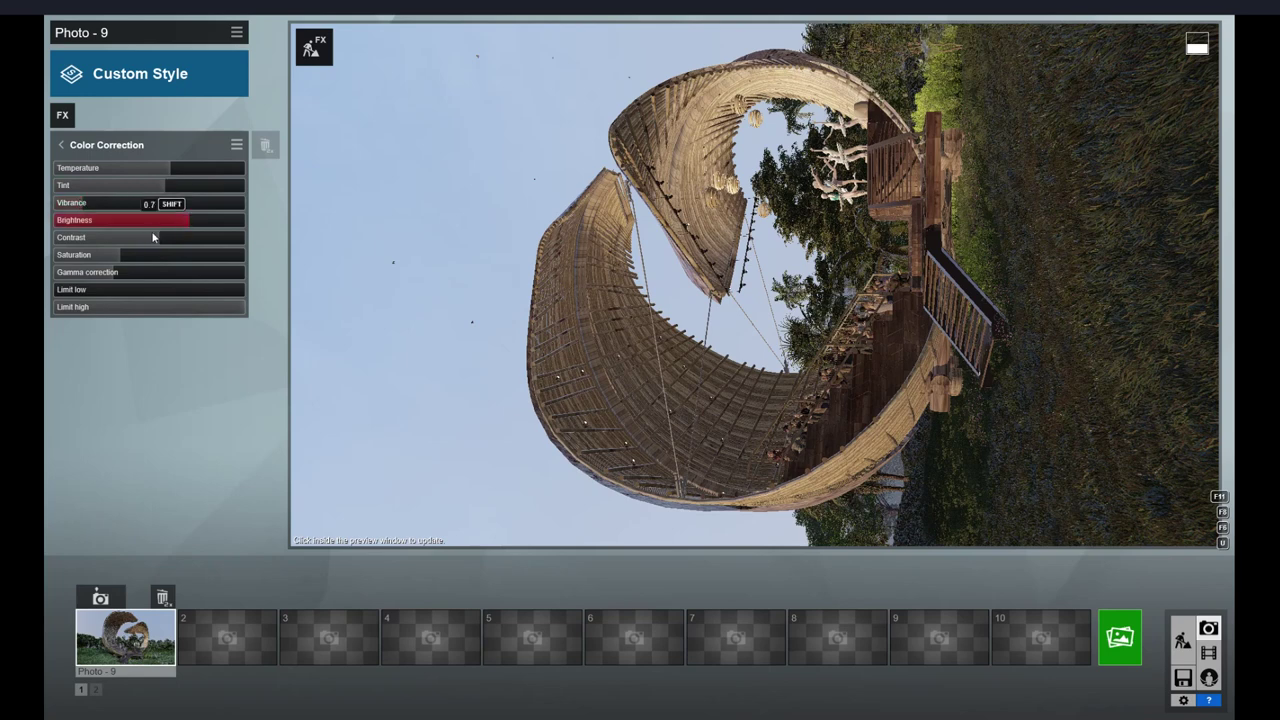
click(61, 147)
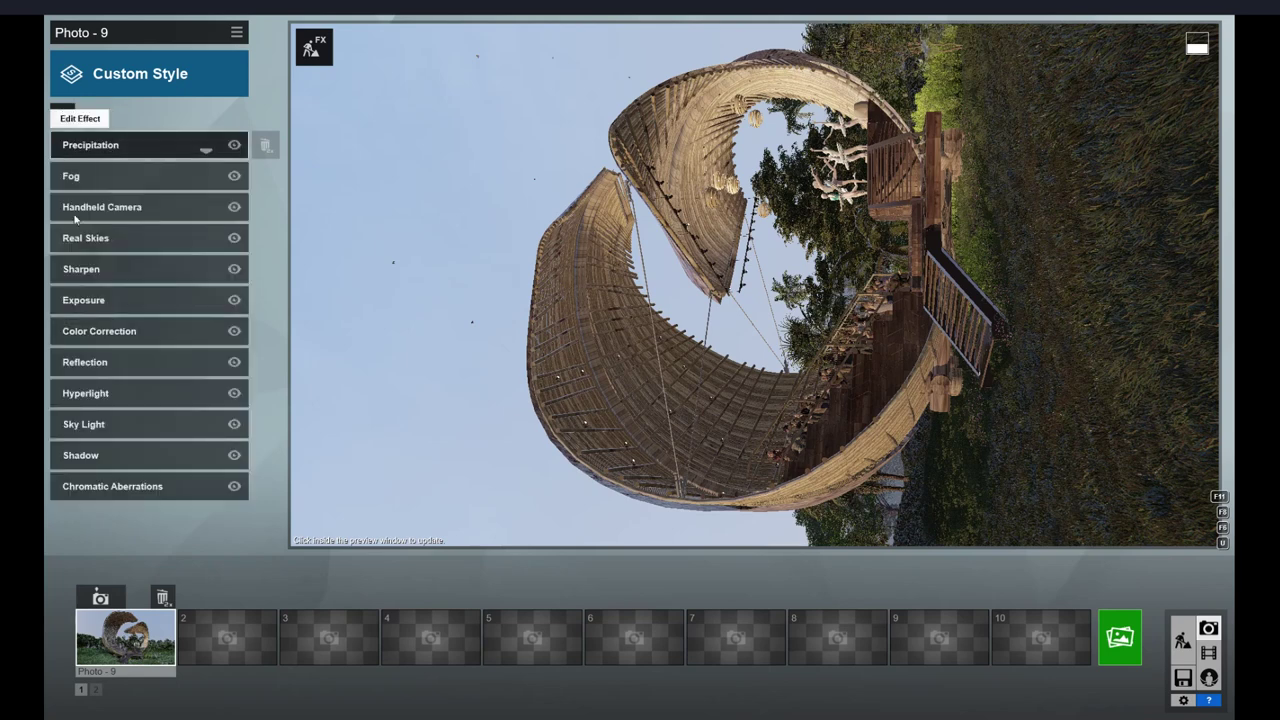
click(95, 362)
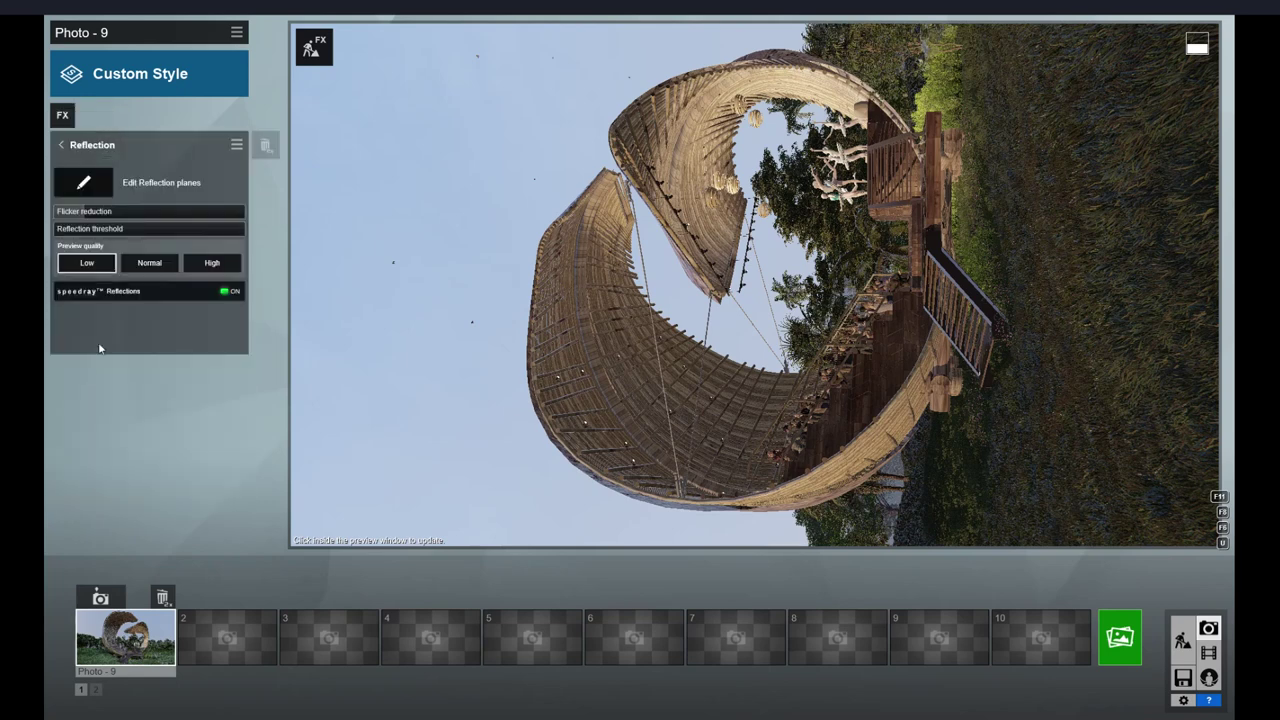
click(84, 183)
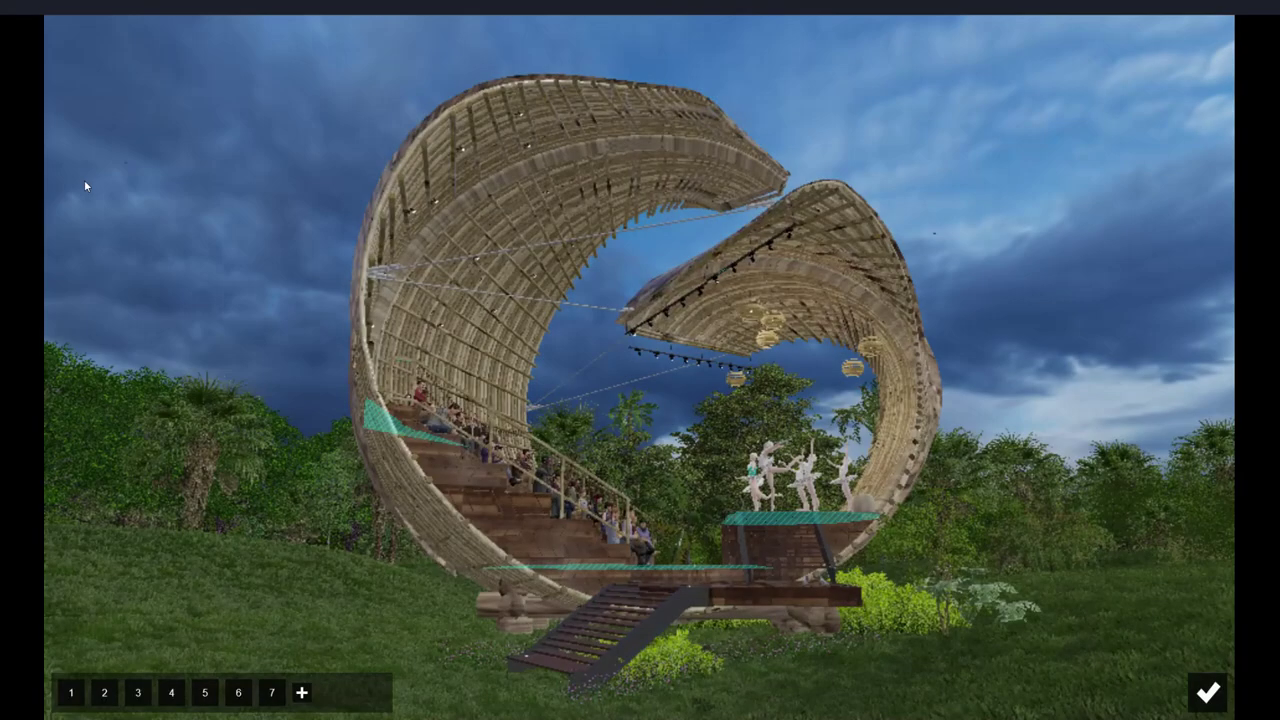
Place reflection planes on the lower platform and seating stairs, bringing the total to nine
click(303, 692)
click(790, 597)
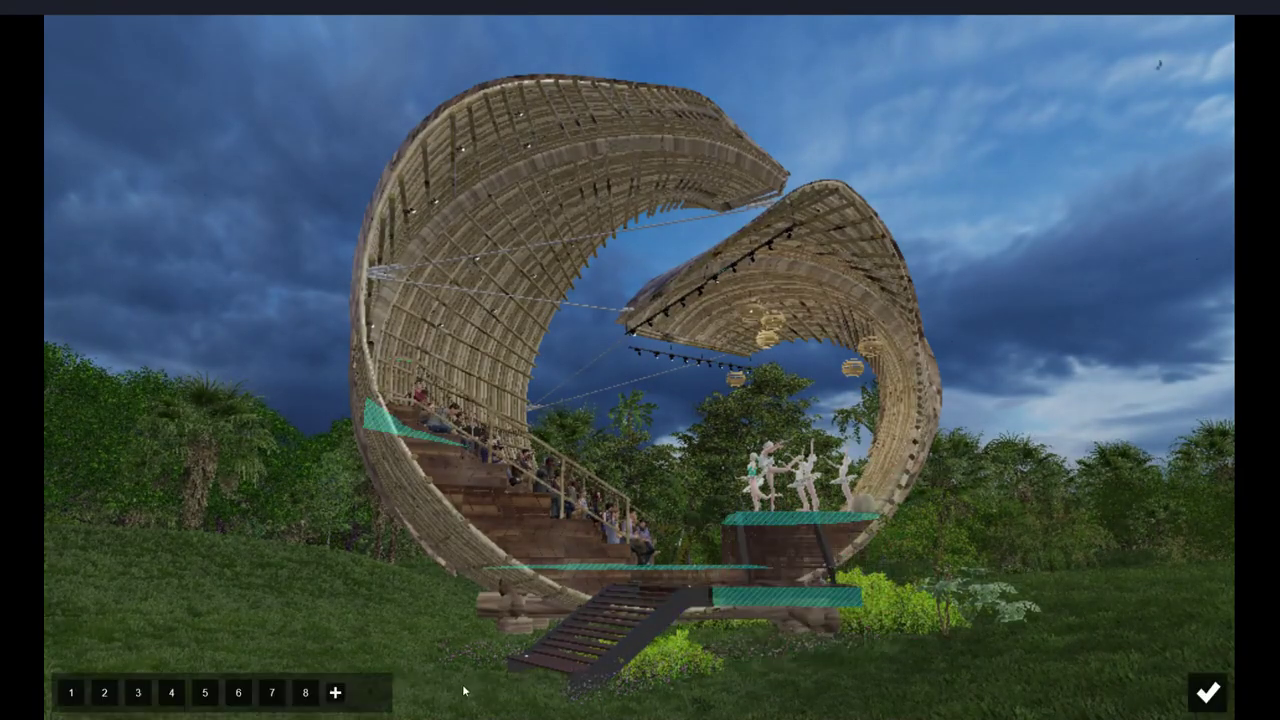
click(335, 692)
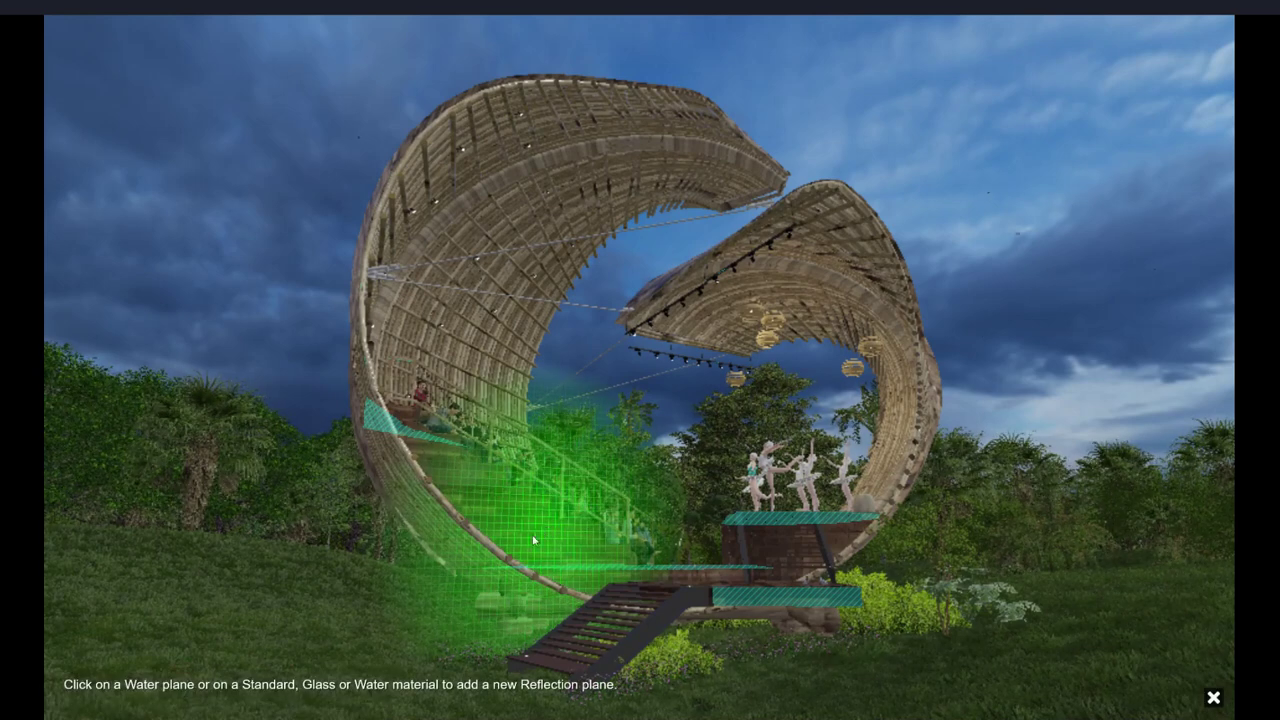
click(533, 540)
click(1208, 692)
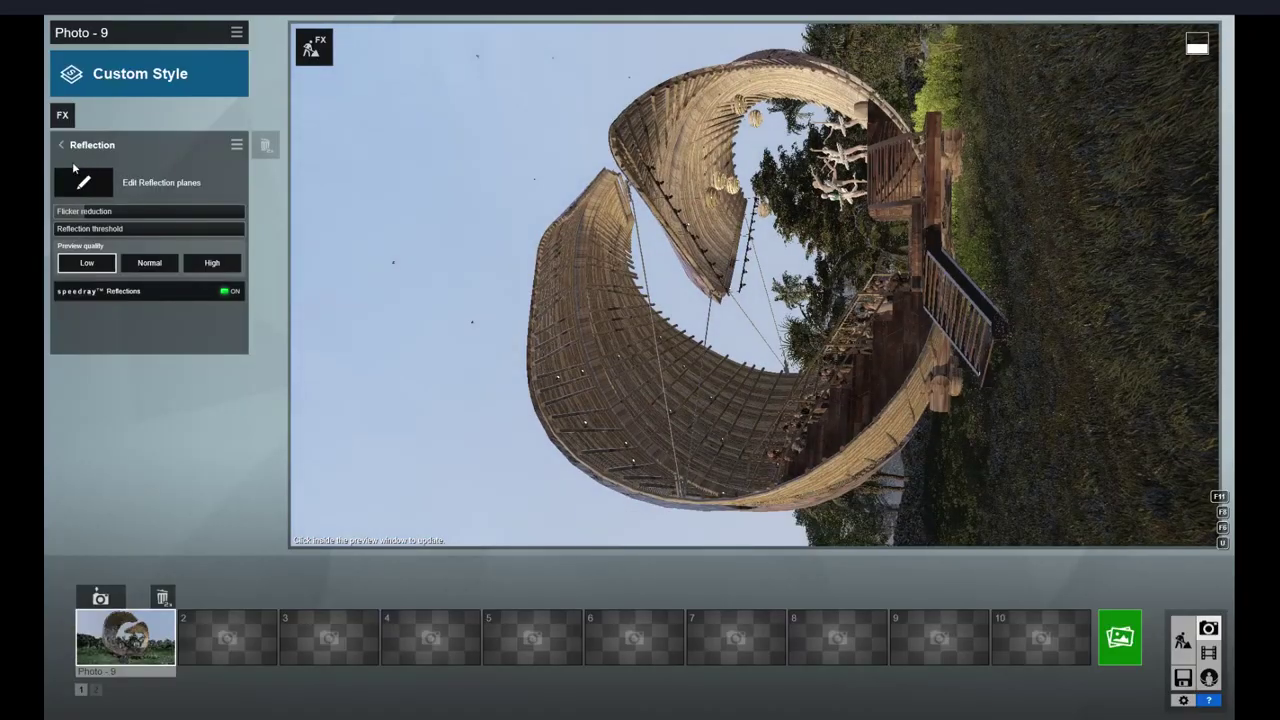
Set the Hyperlight effect amount to about 50.6%
click(63, 146)
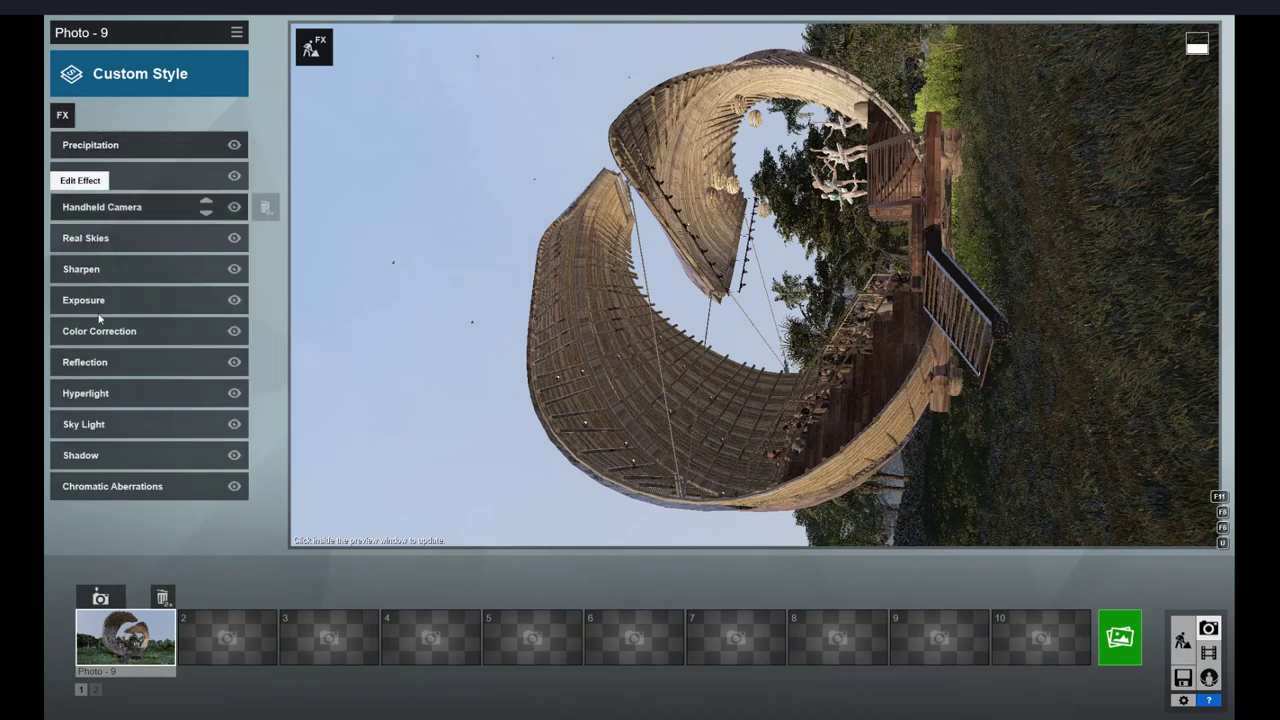
click(88, 397)
drag(166, 171, 193, 171)
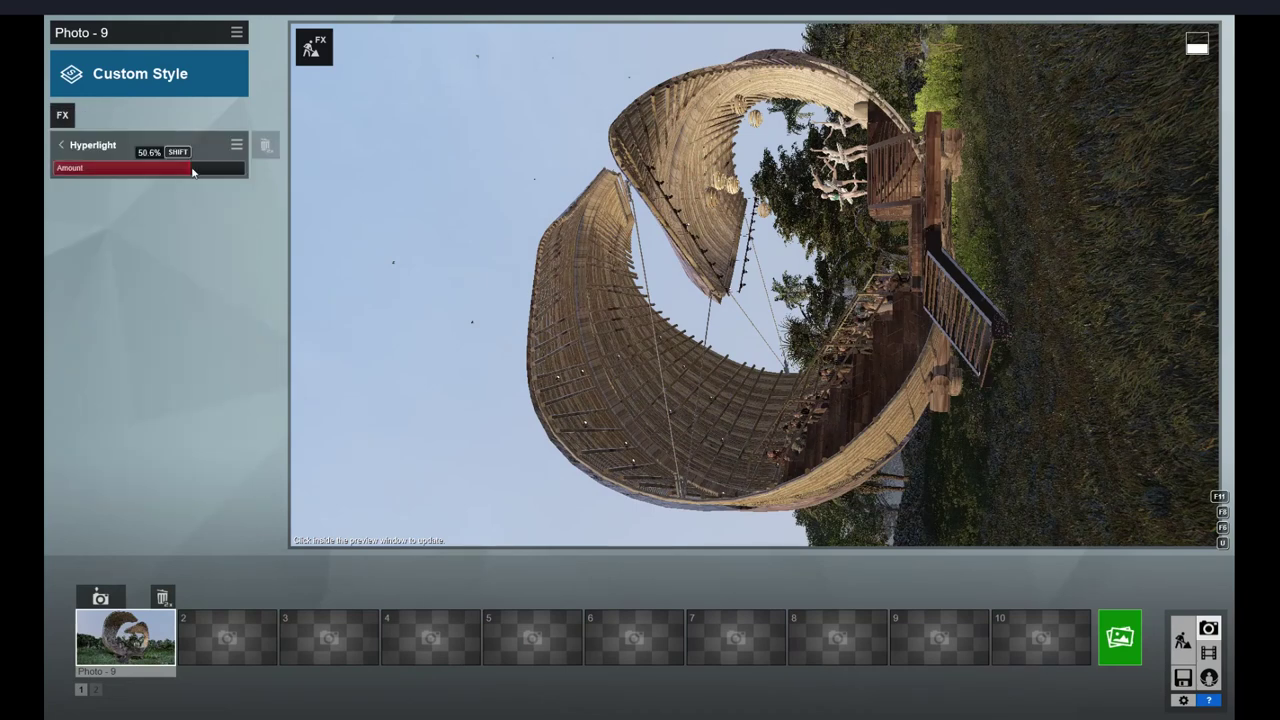
click(61, 147)
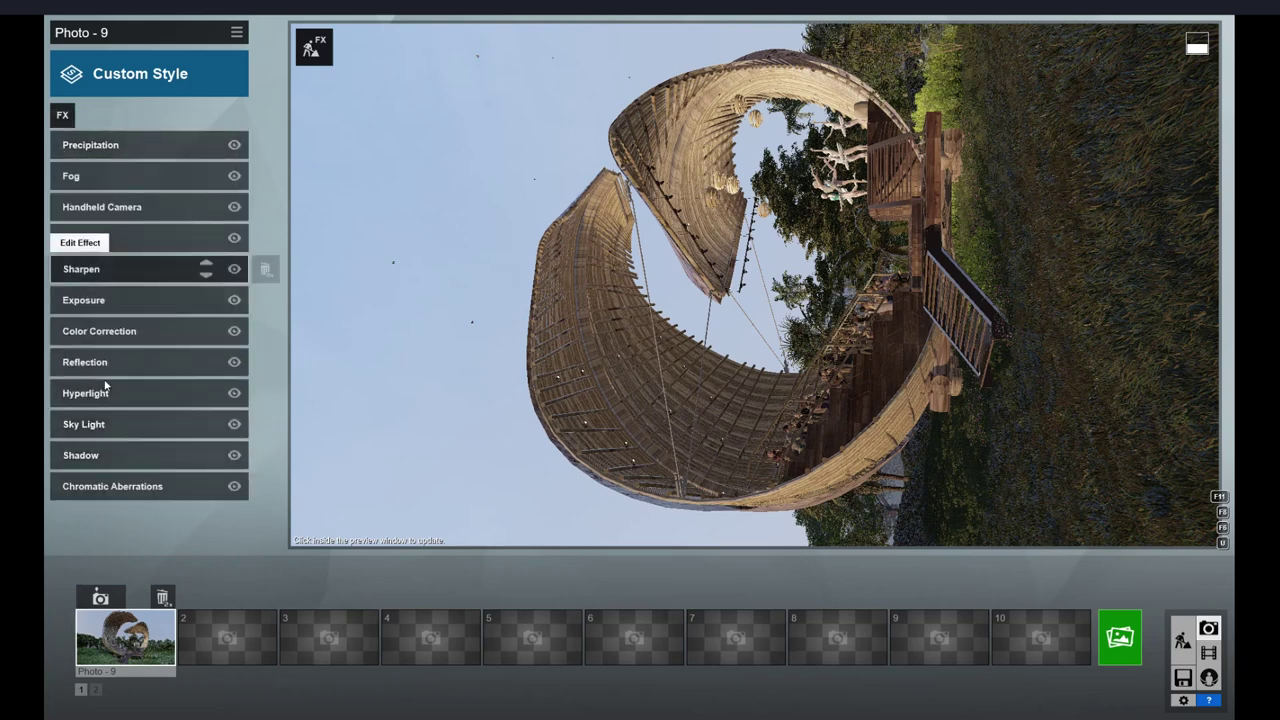
click(92, 395)
mouse_move(150, 168)
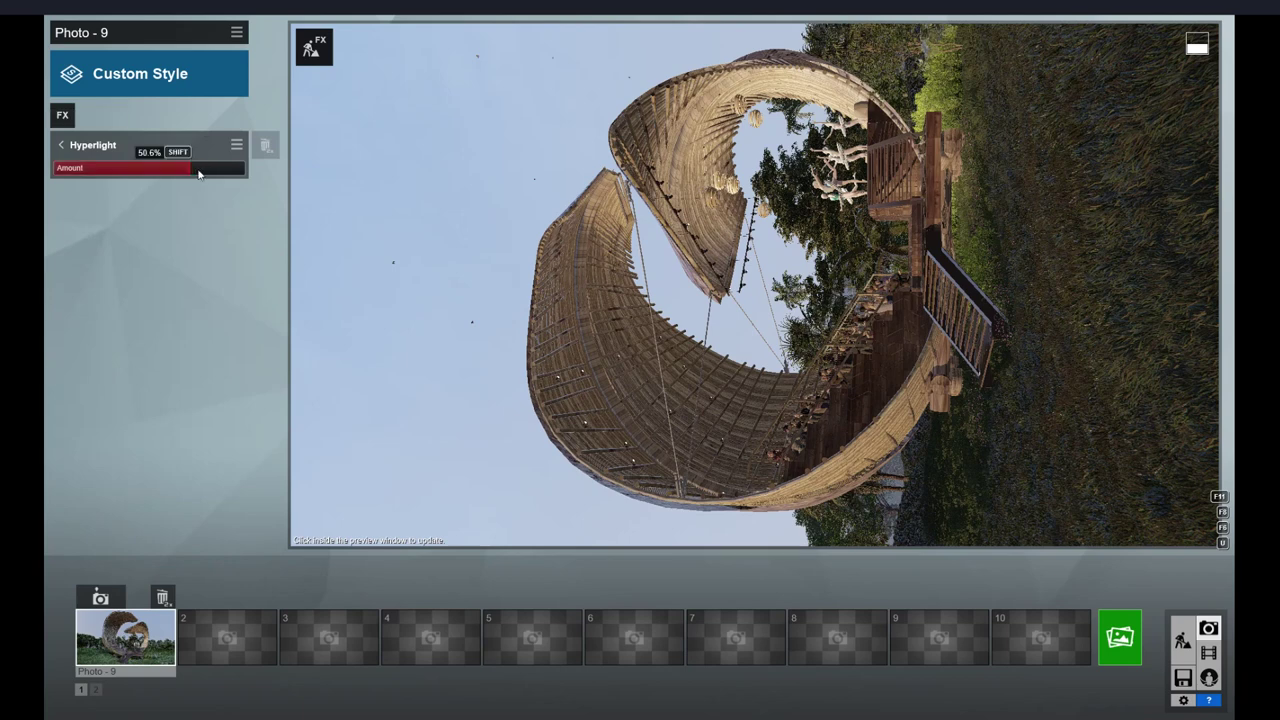
click(60, 147)
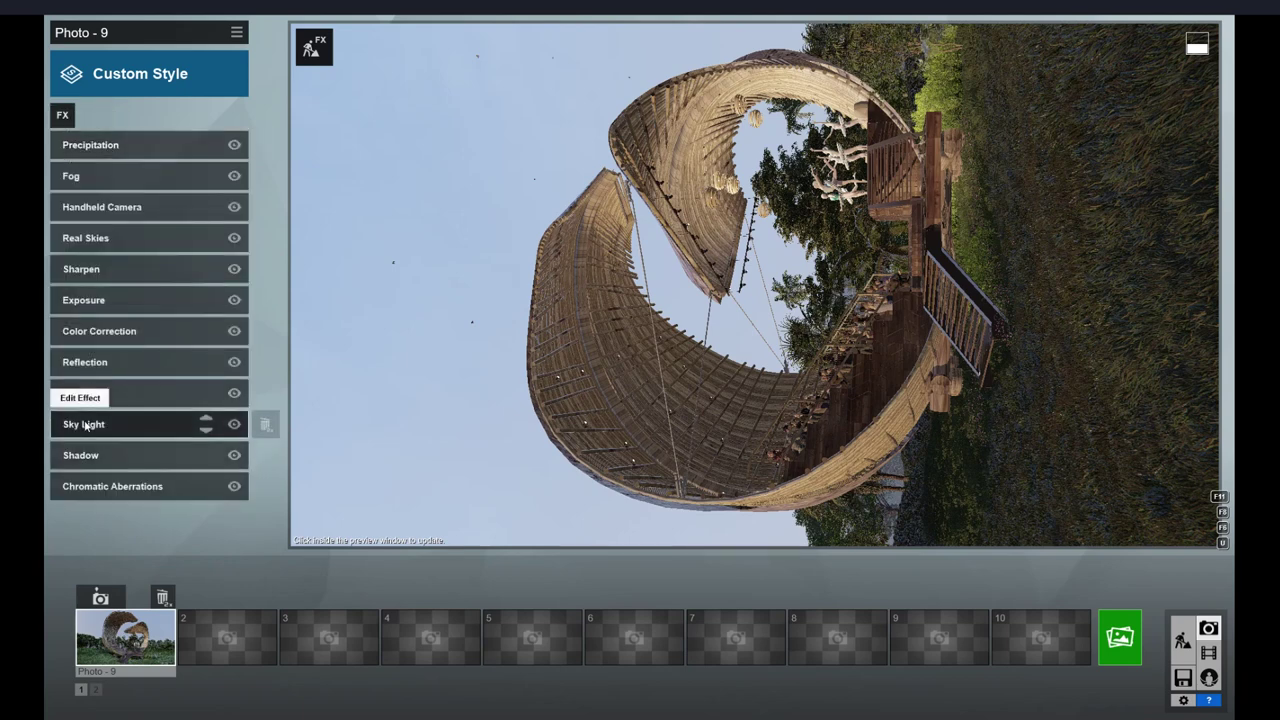
Check Sky Light, Shadow and Chromatic Aberrations, then render Photo 9 at Print size 3840x2160
click(86, 425)
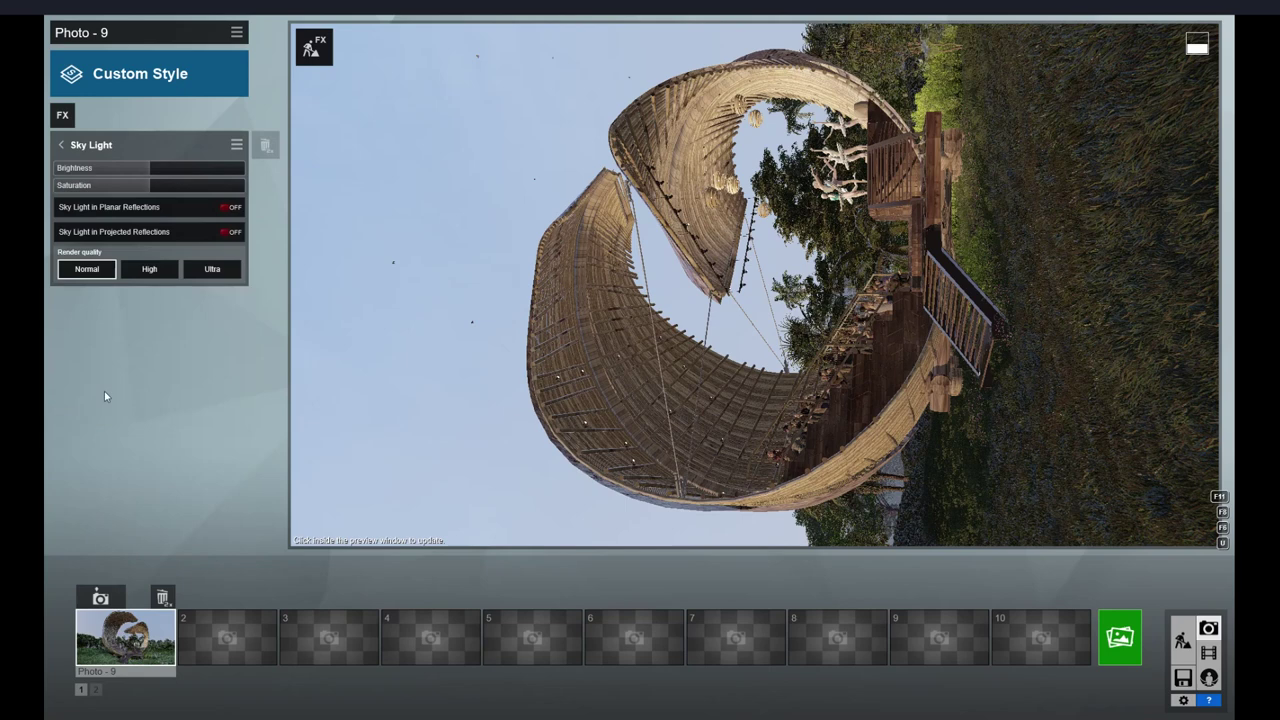
click(61, 148)
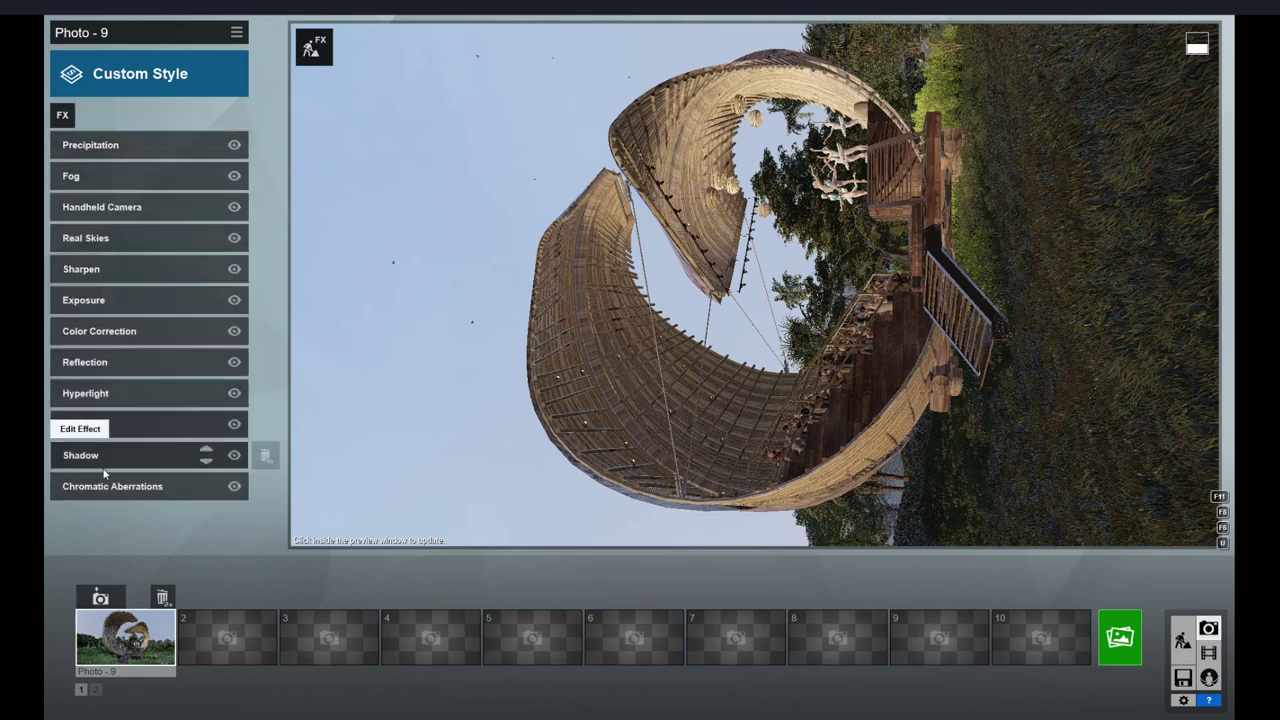
click(100, 460)
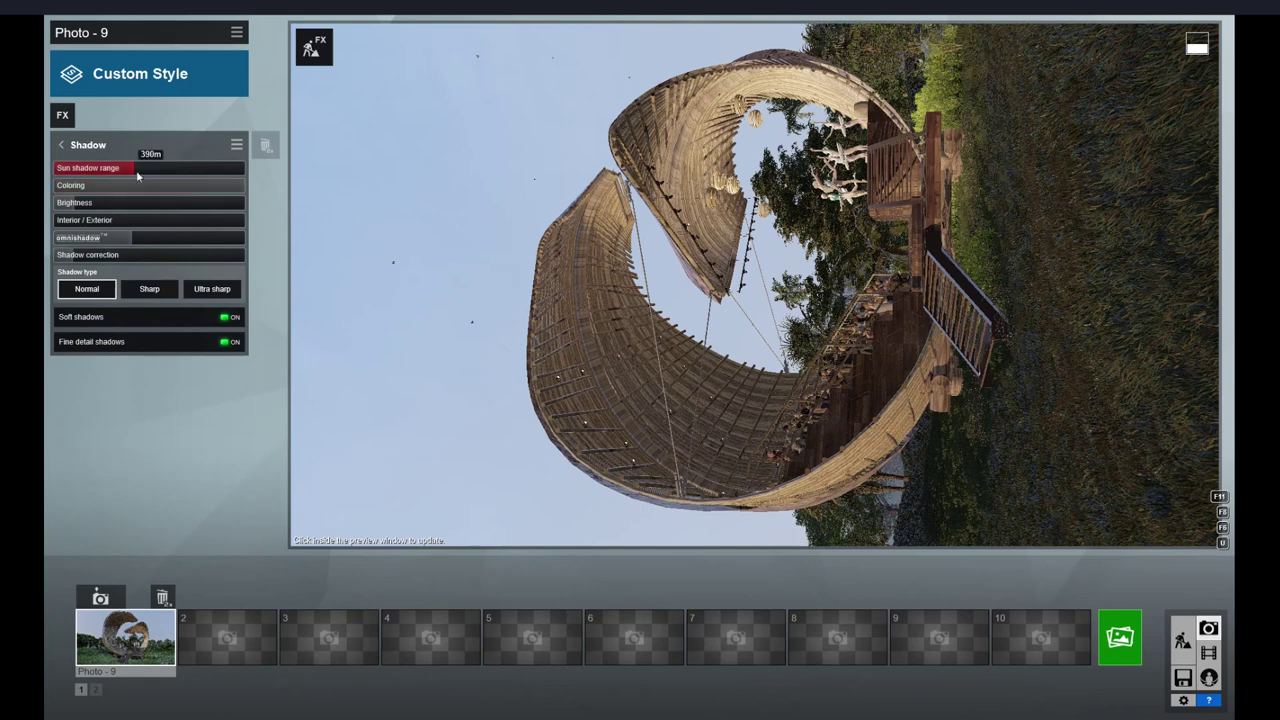
click(61, 145)
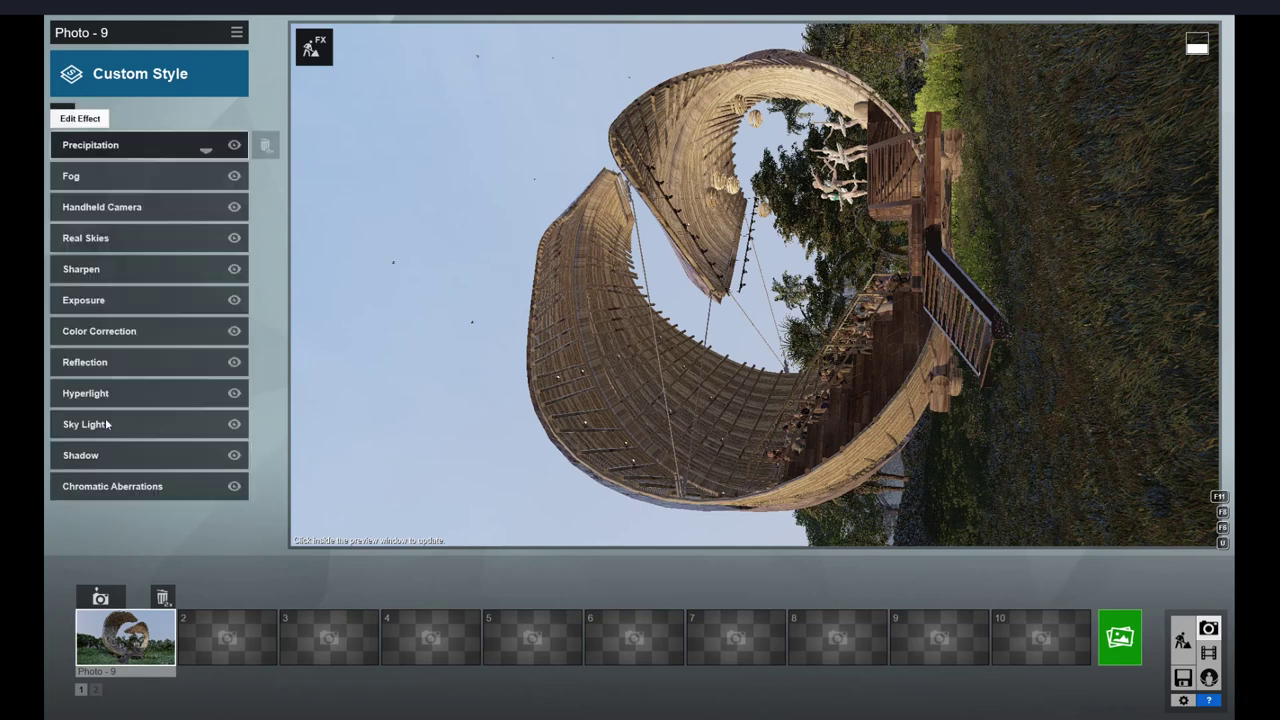
click(104, 486)
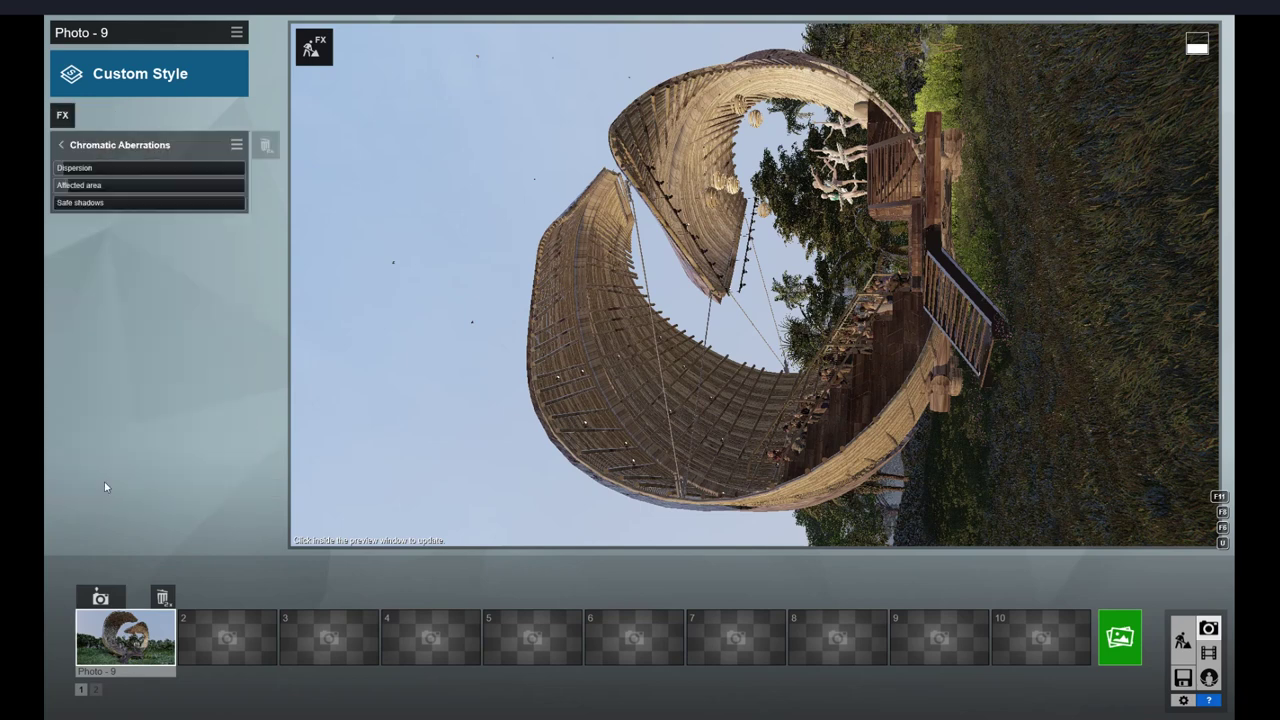
click(61, 147)
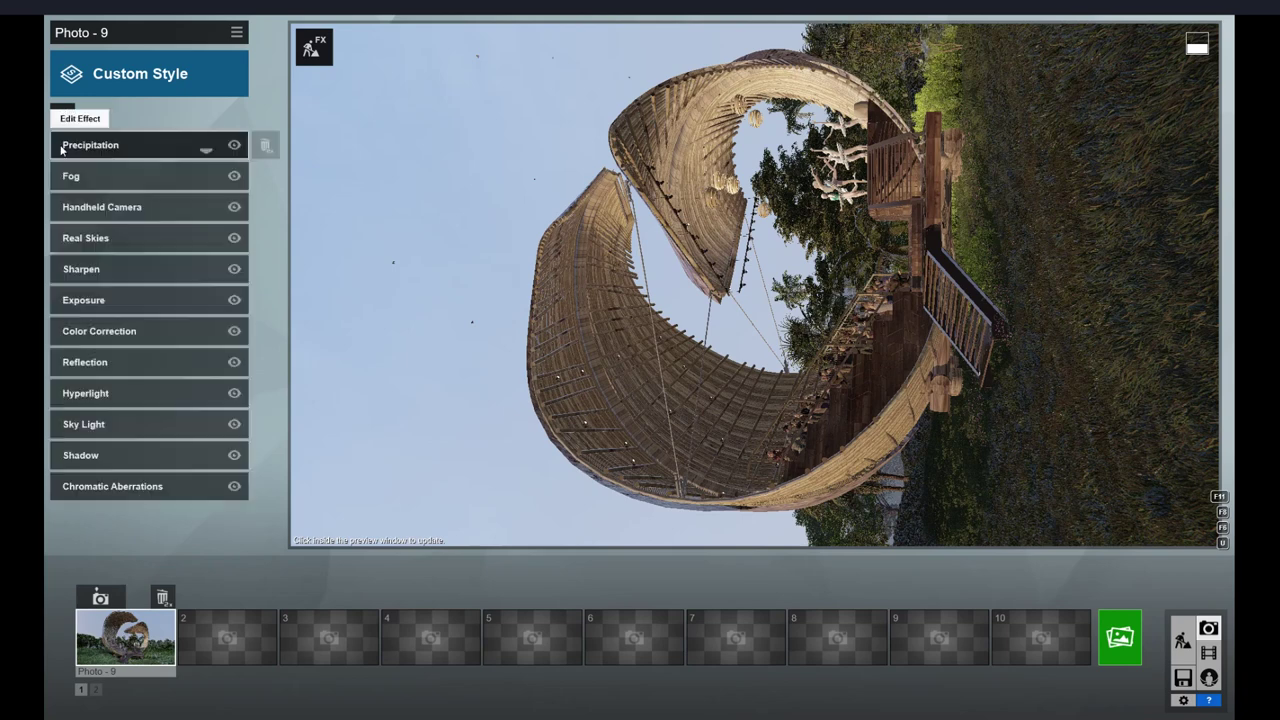
click(1120, 637)
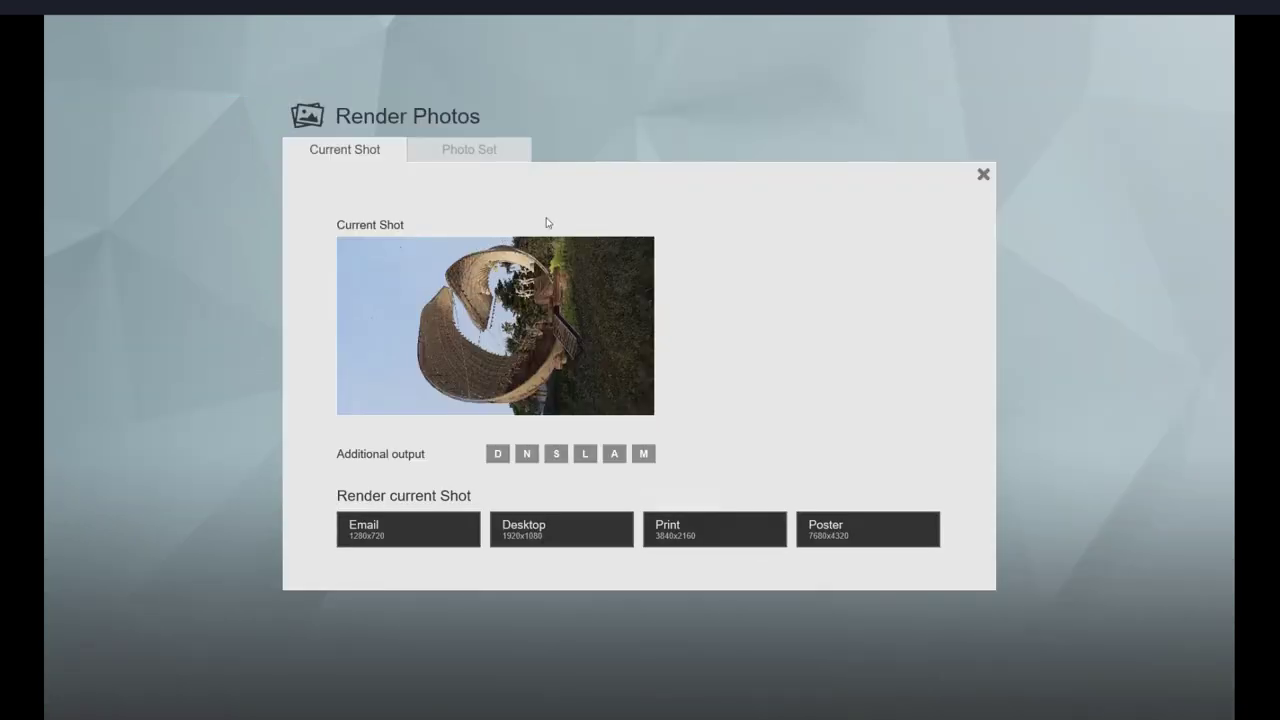
click(672, 528)
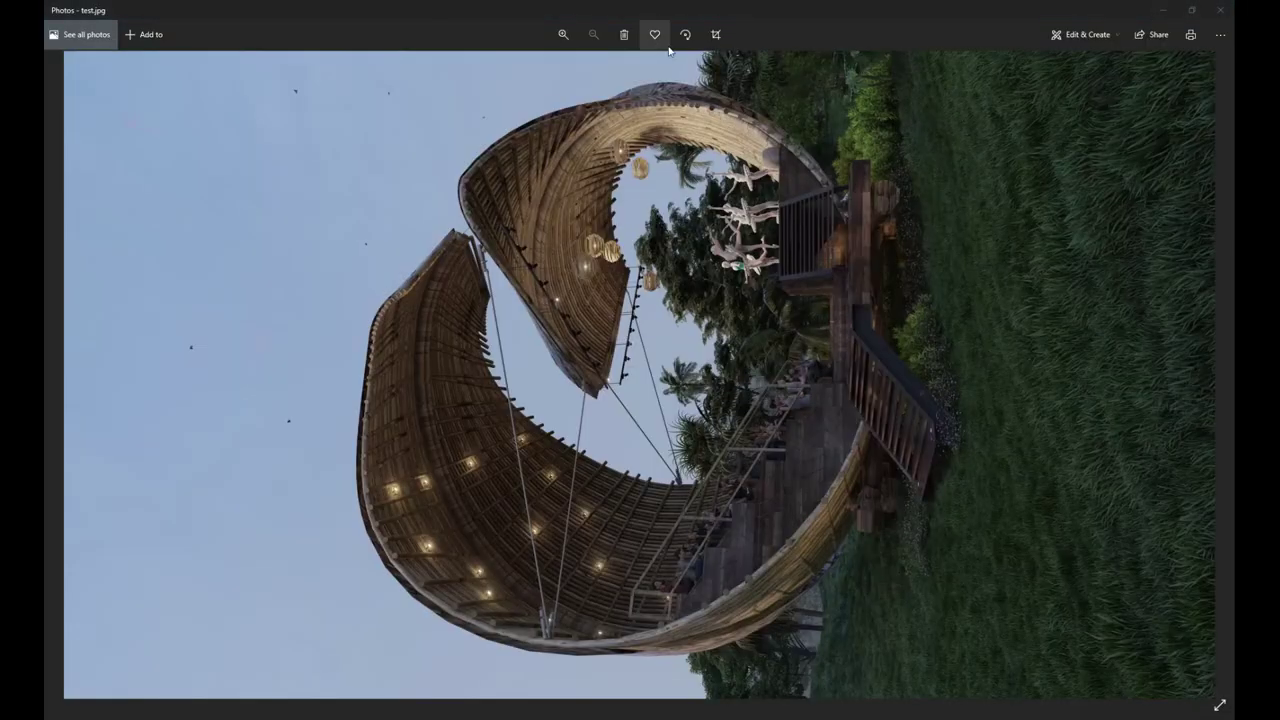
Rotate test.jpg to portrait in Photos and open it in Photoshop
click(686, 36)
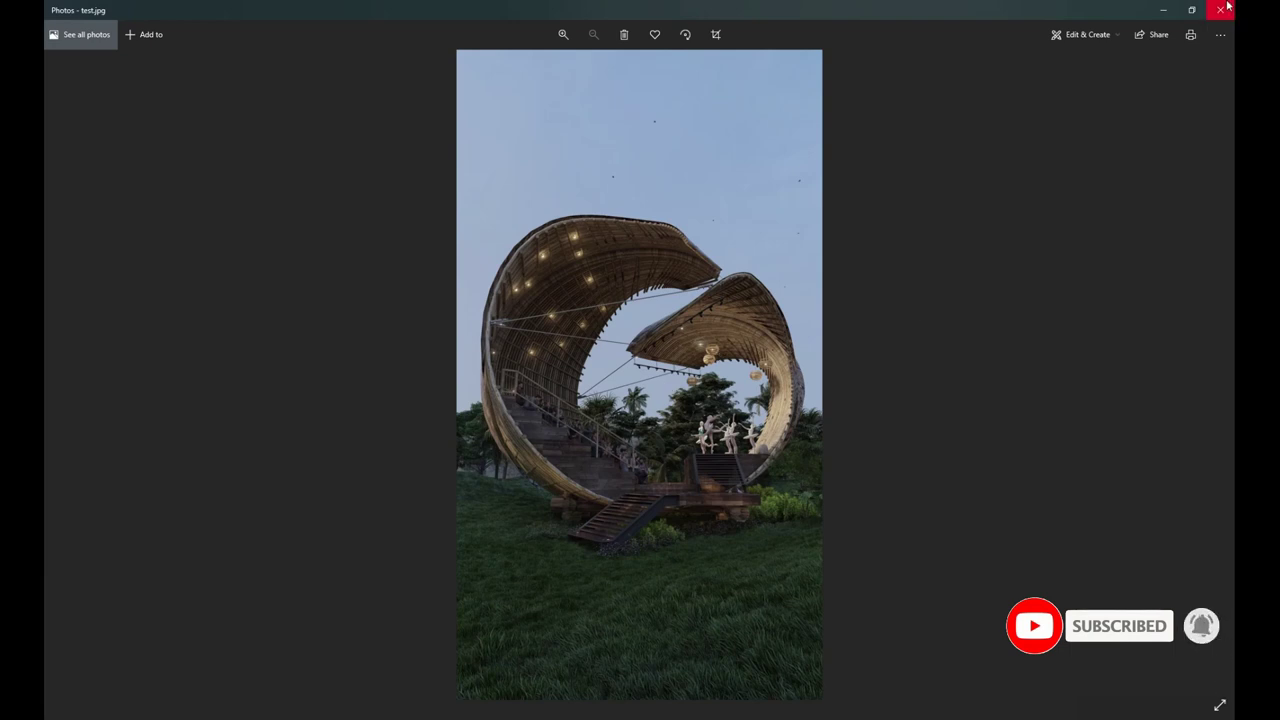
right_click(668, 346)
click(292, 346)
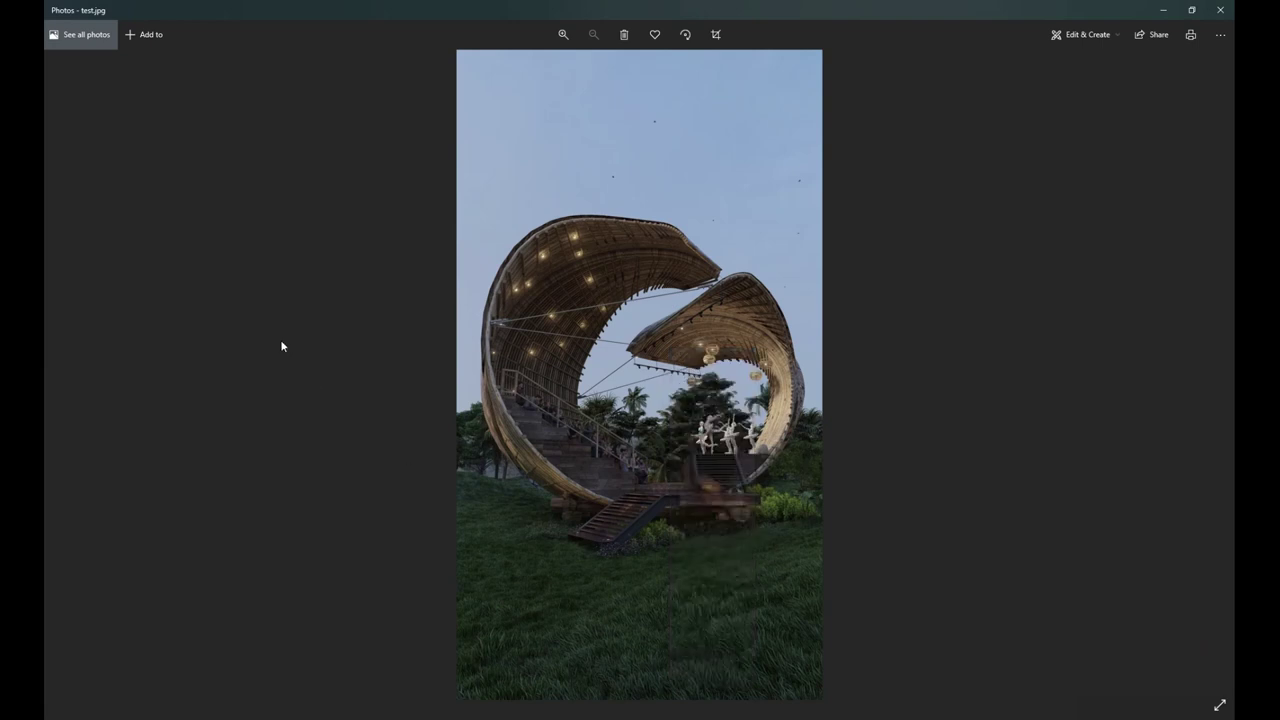
double_click(557, 316)
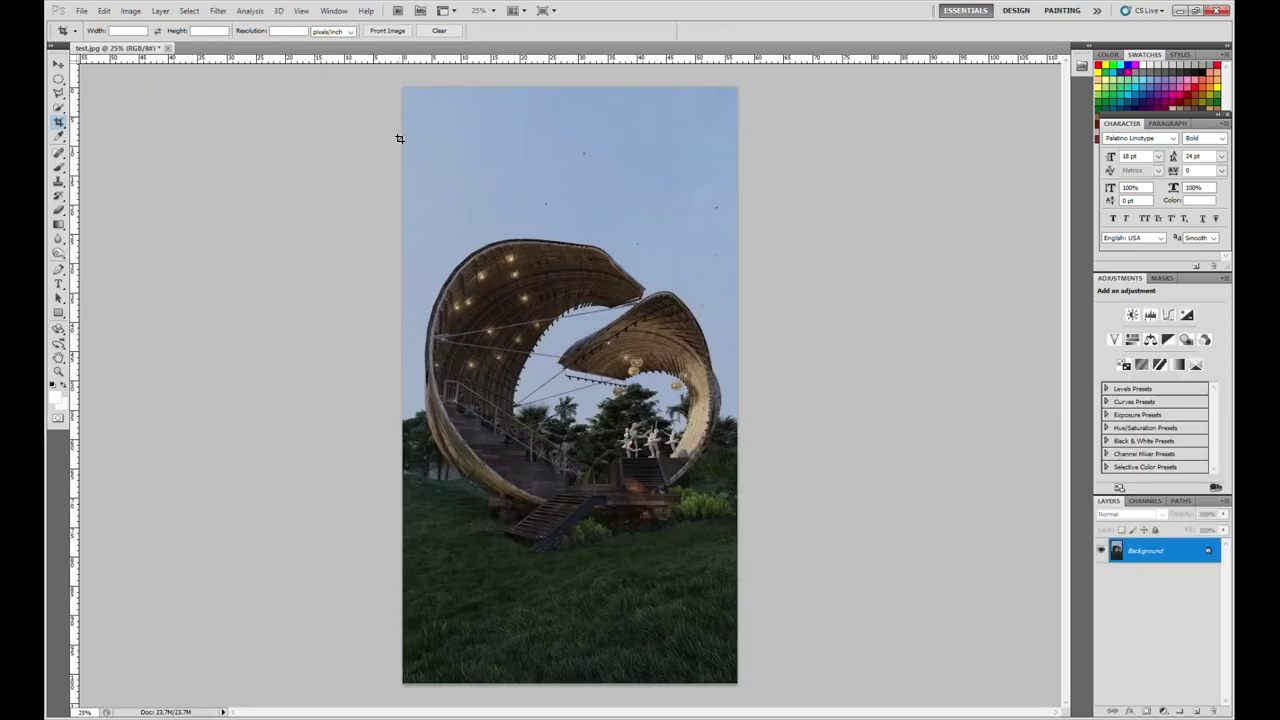
Crop away the image's top and bottom strips and fit it on screen
drag(780, 616, 779, 615)
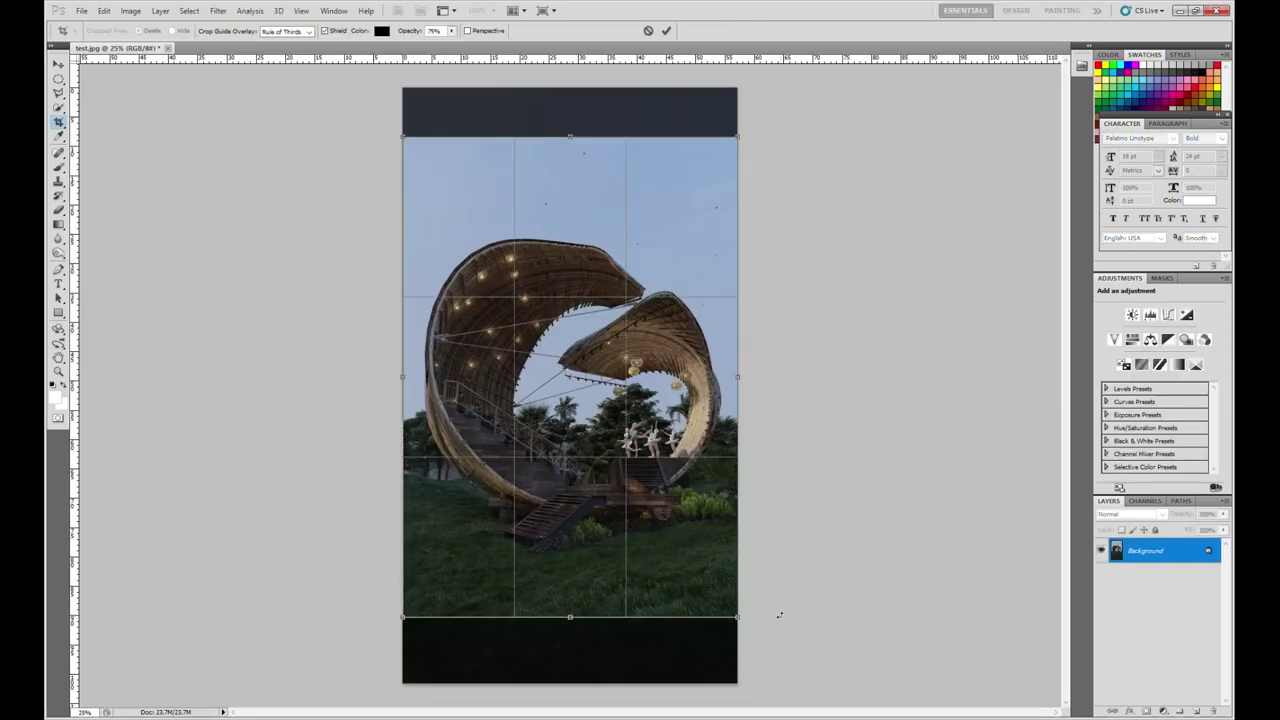
key(Return)
click(58, 372)
right_click(510, 388)
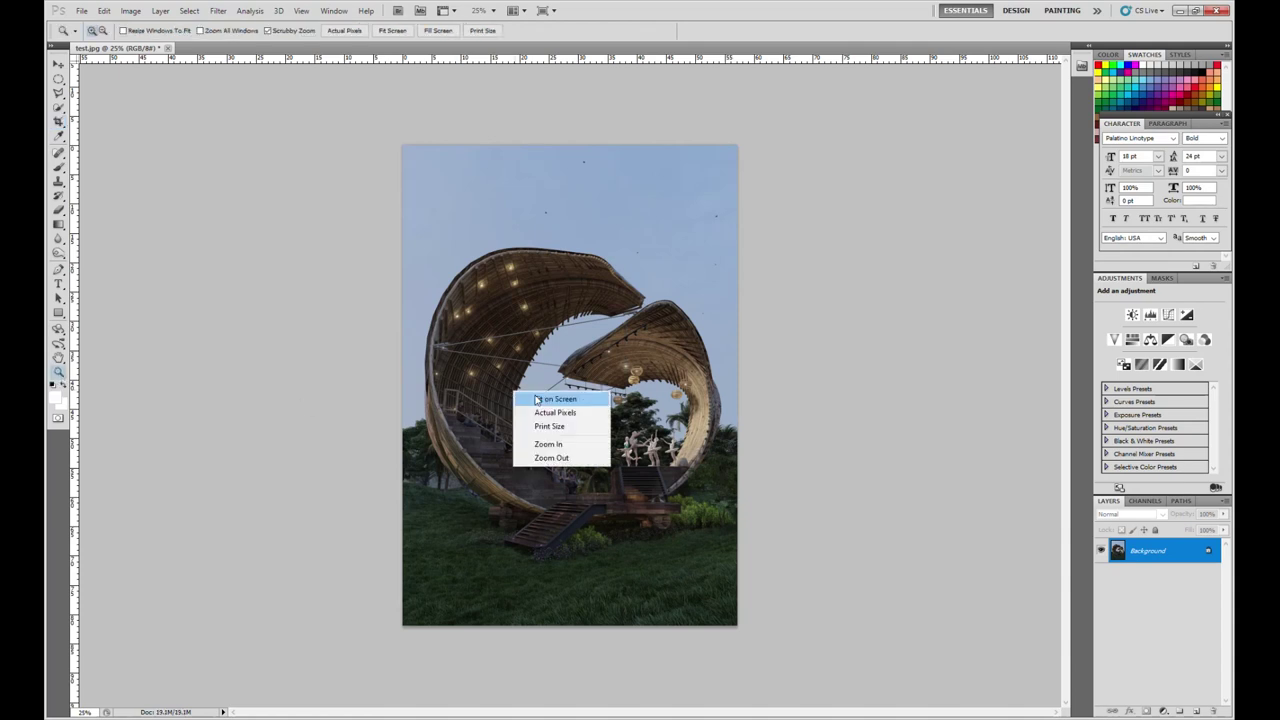
click(540, 398)
Lighten the image midtones slightly with a Levels adjustment
click(130, 10)
mouse_move(150, 41)
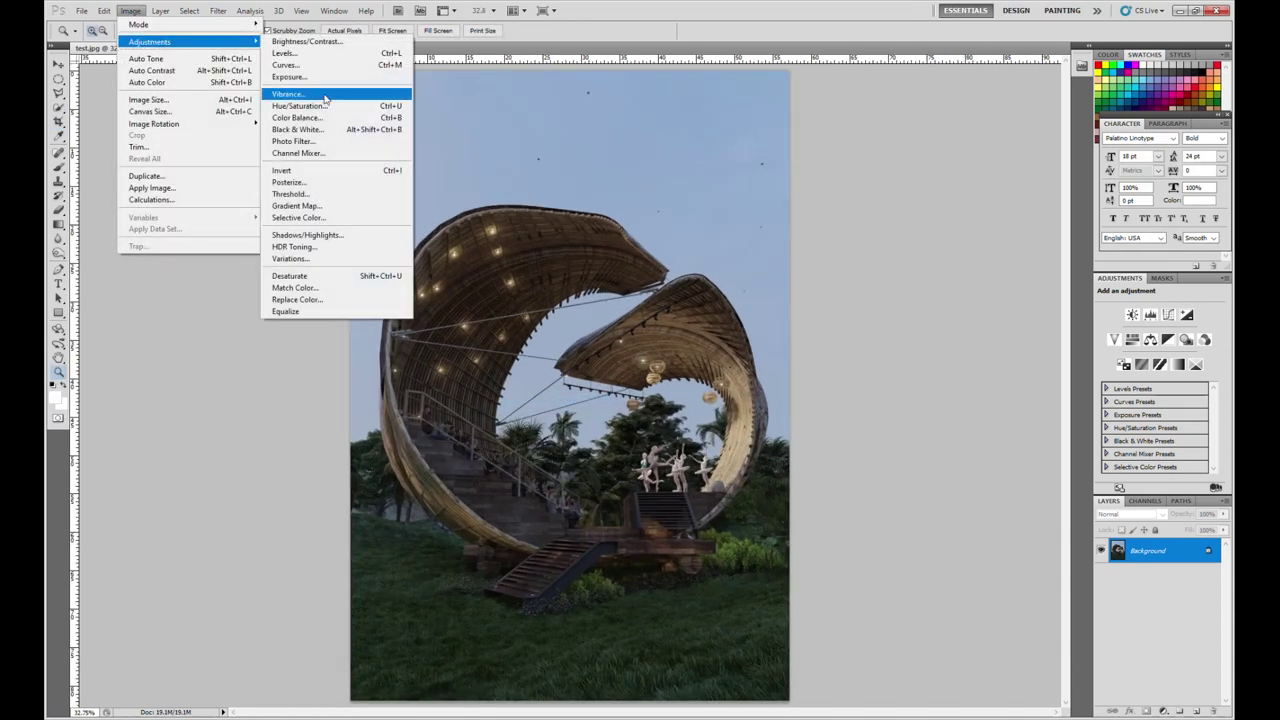
click(310, 58)
drag(979, 362, 971, 368)
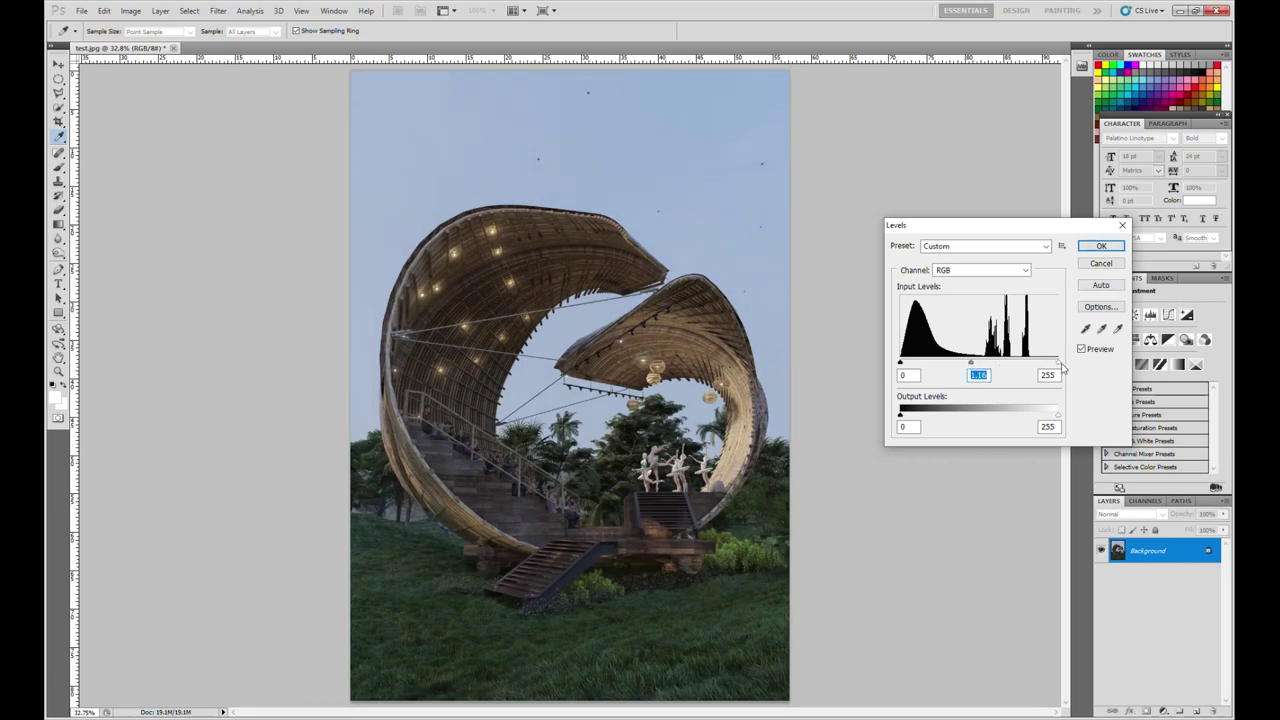
click(1101, 245)
Raise the Yellows and Reds saturation in Hue/Saturation
click(130, 10)
mouse_move(150, 41)
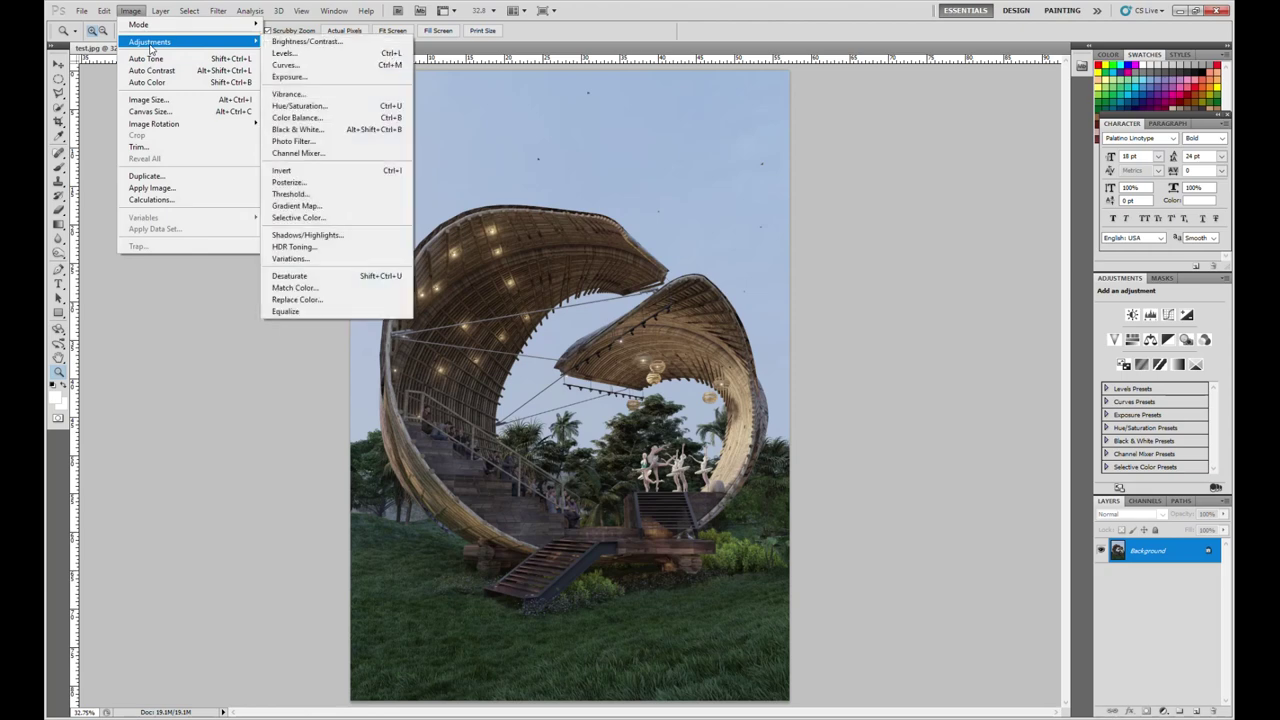
click(300, 105)
click(832, 172)
click(826, 204)
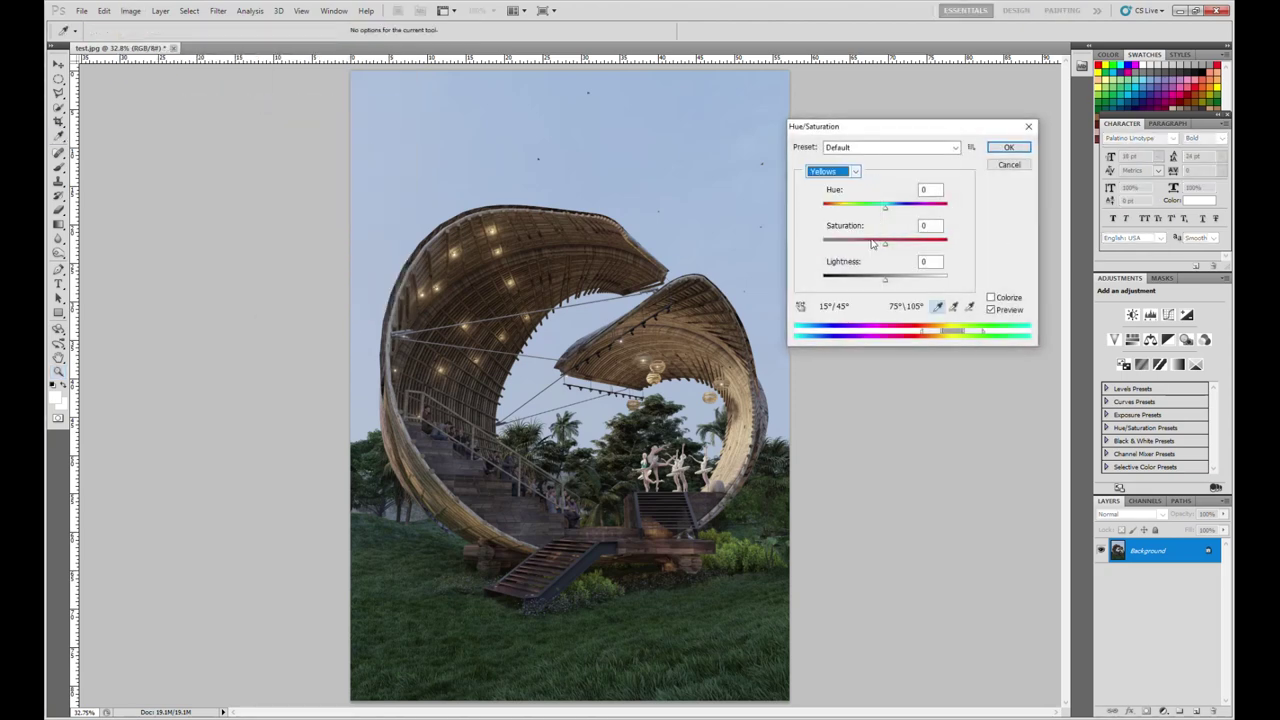
drag(885, 243, 915, 249)
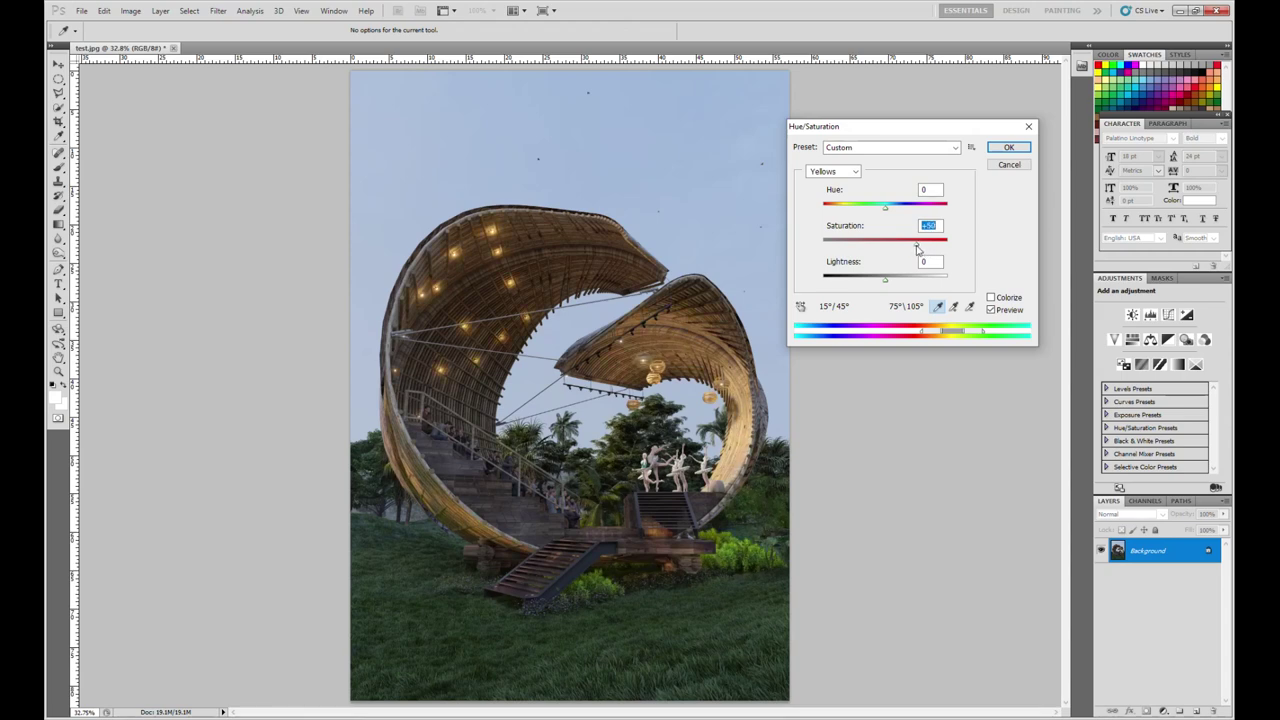
click(833, 171)
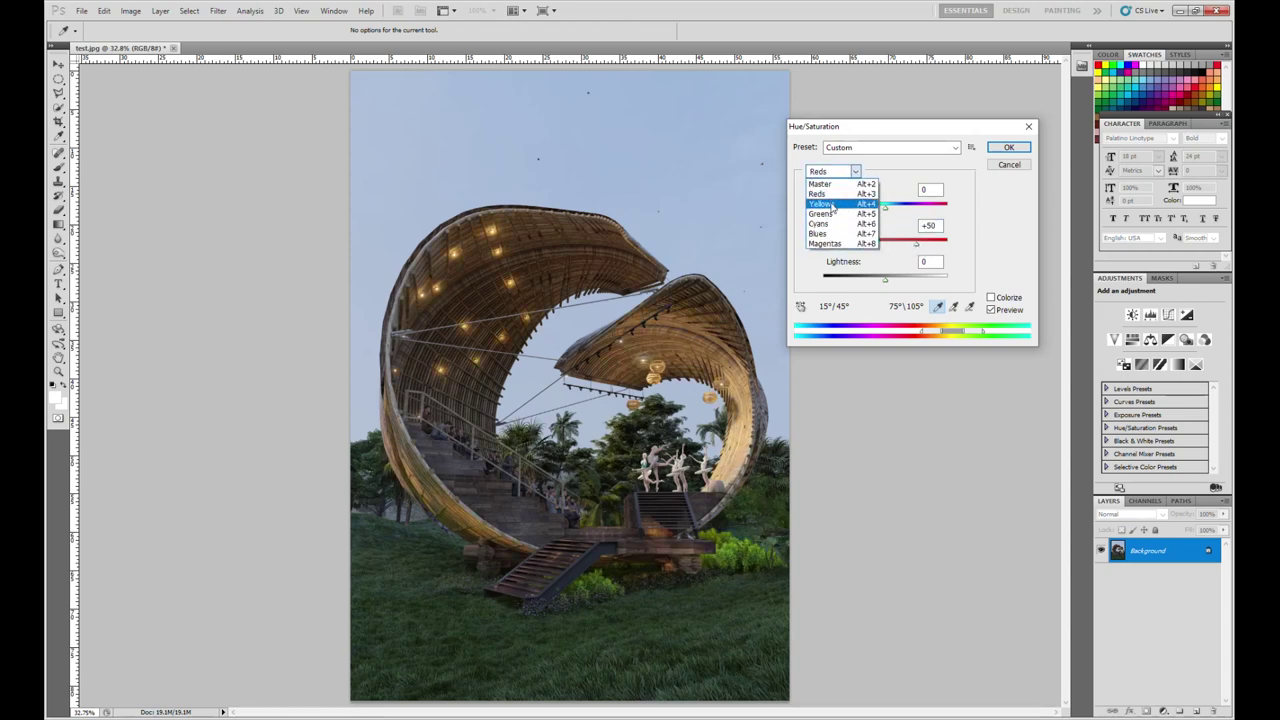
click(830, 192)
click(886, 245)
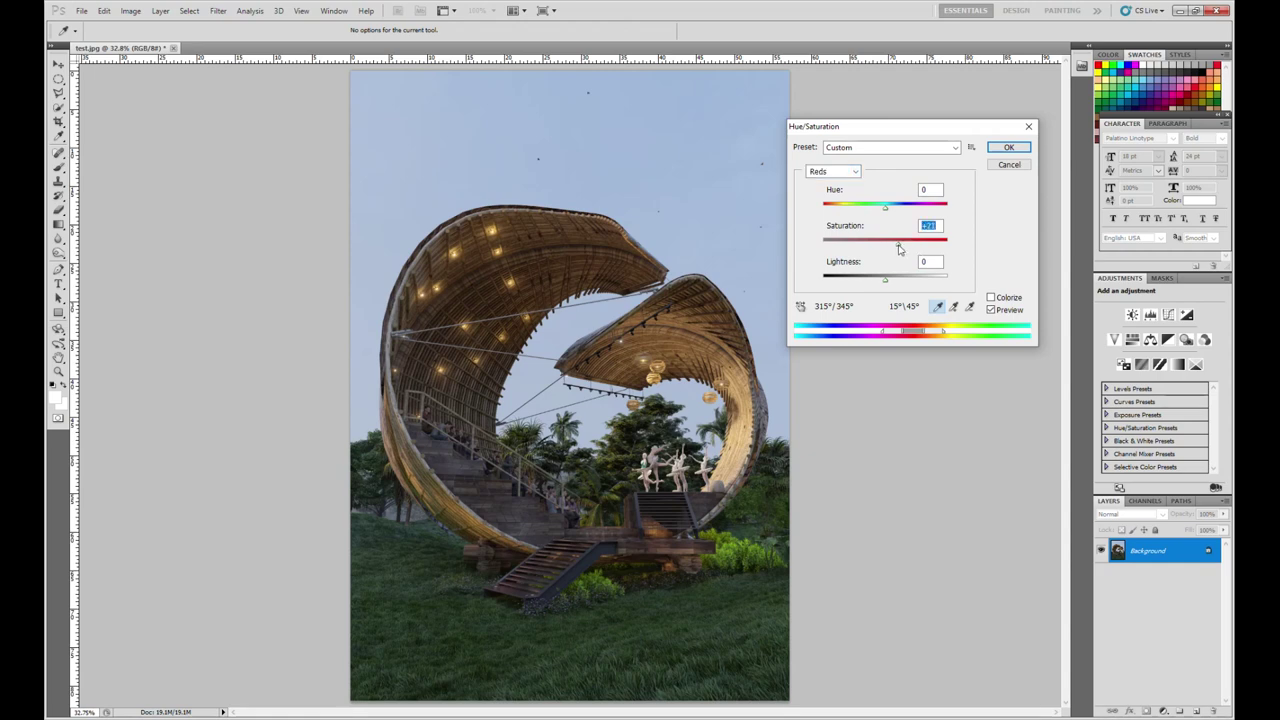
click(1005, 165)
Apply an Exposure adjustment with offset +0.0020
click(130, 10)
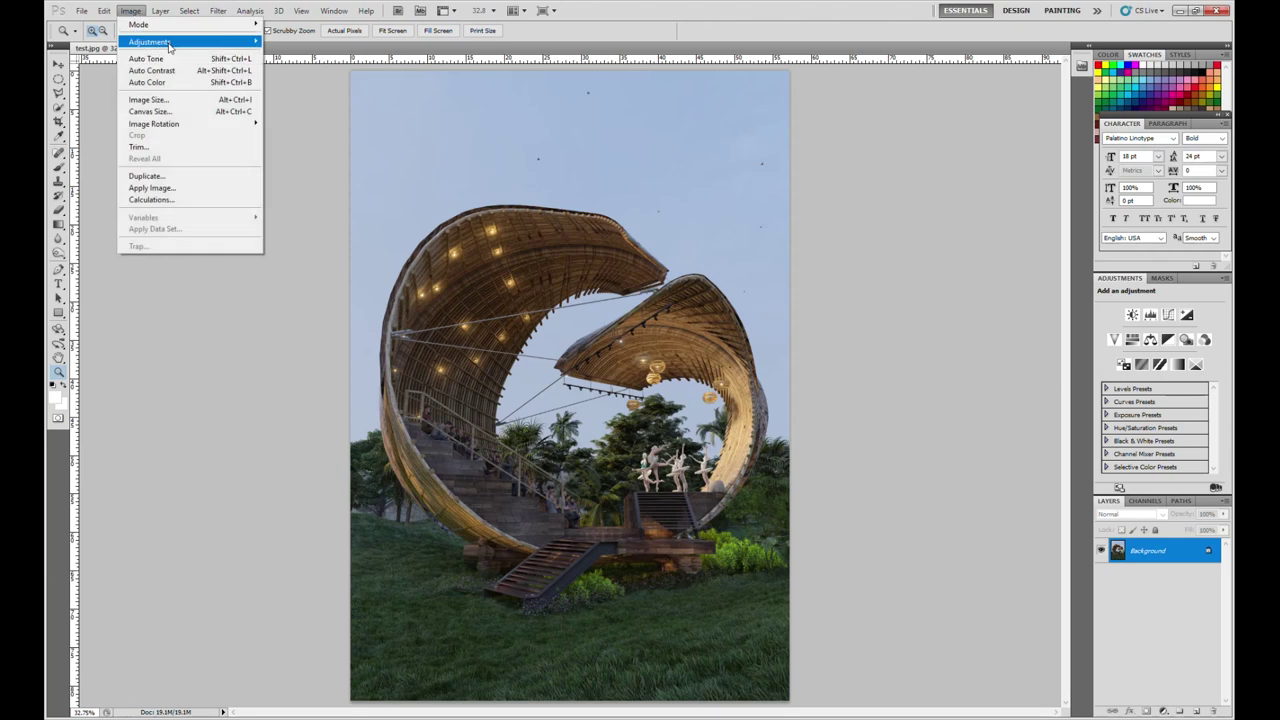
click(300, 77)
click(880, 332)
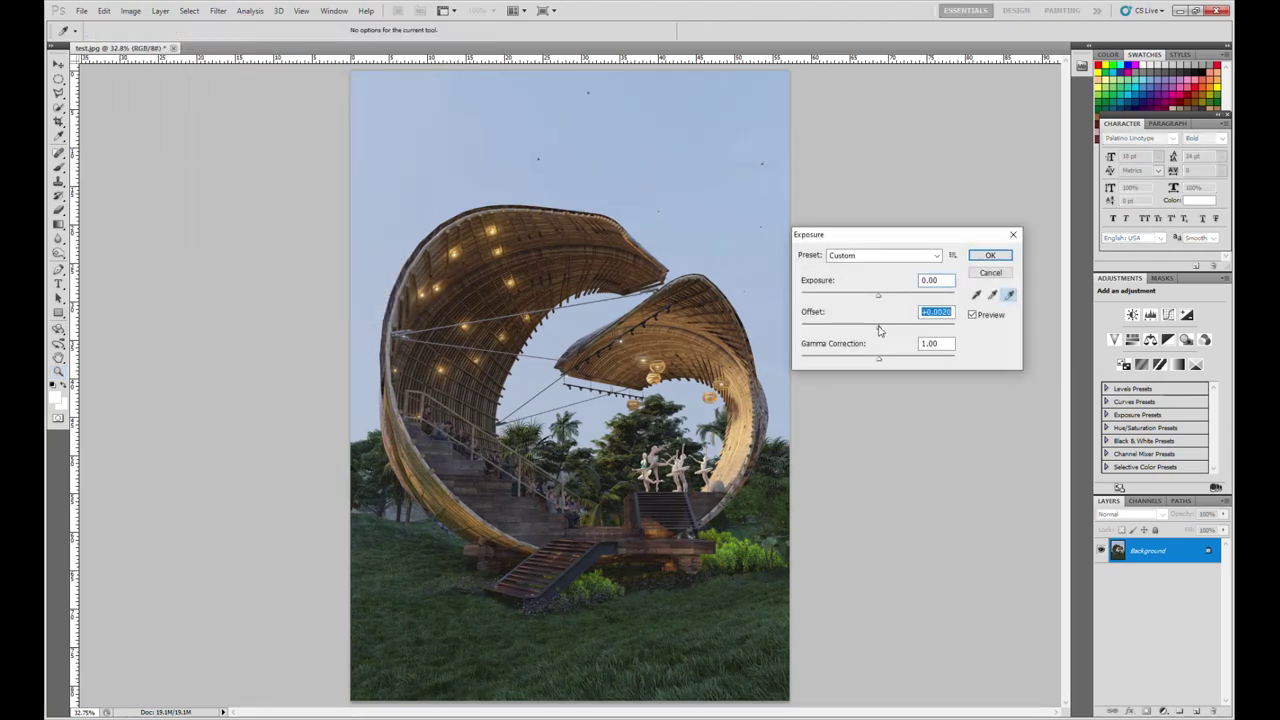
click(989, 255)
Add a slight midtone lift with a Curves adjustment
click(130, 10)
mouse_move(150, 41)
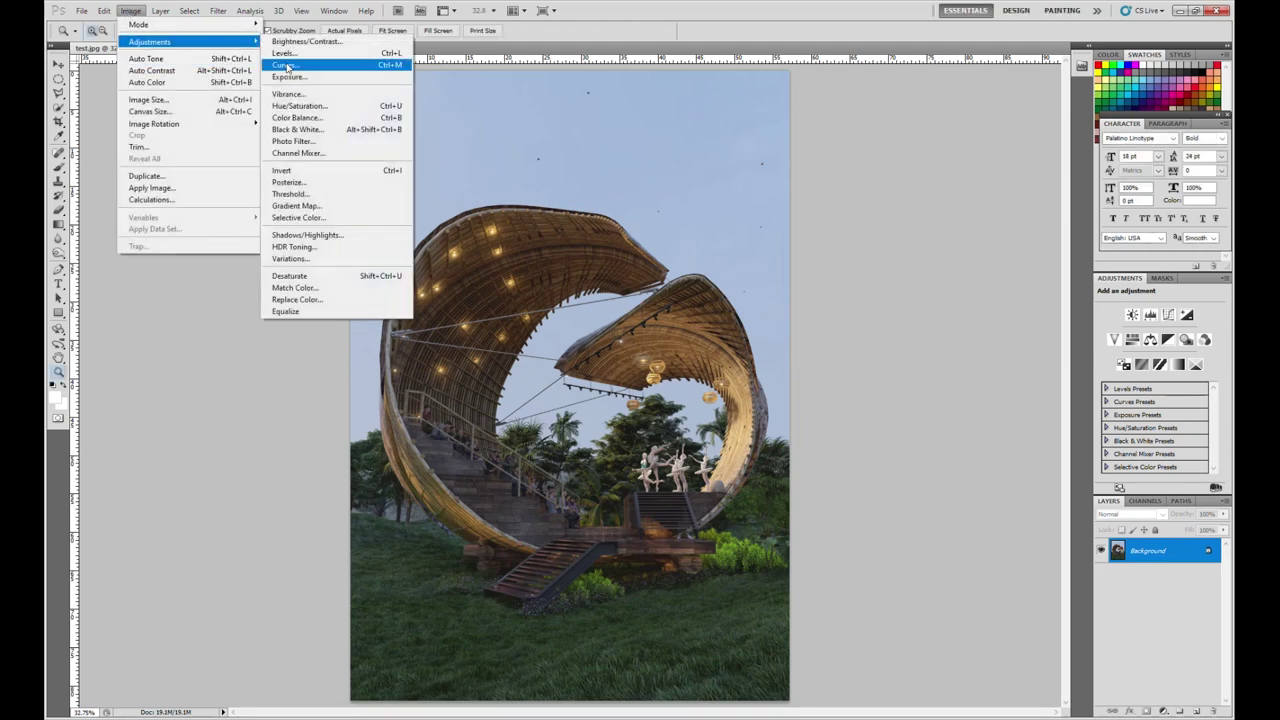
click(300, 66)
click(924, 208)
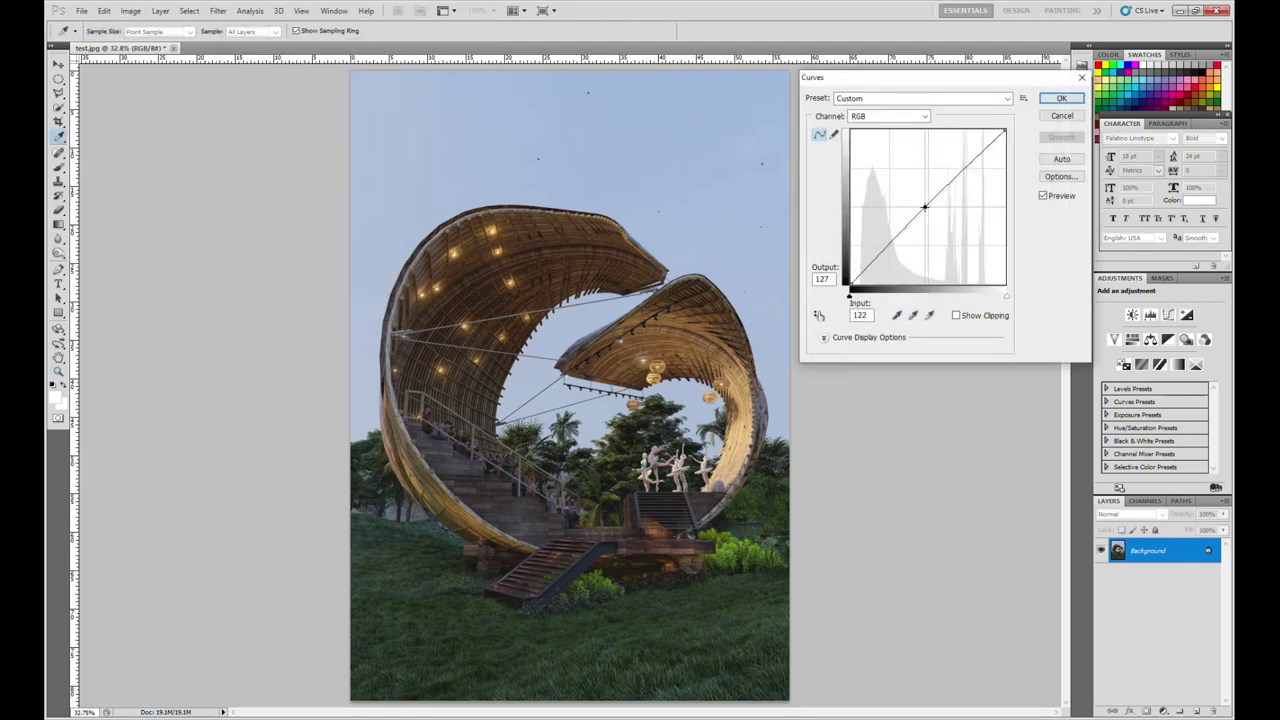
drag(924, 208, 922, 207)
click(1072, 100)
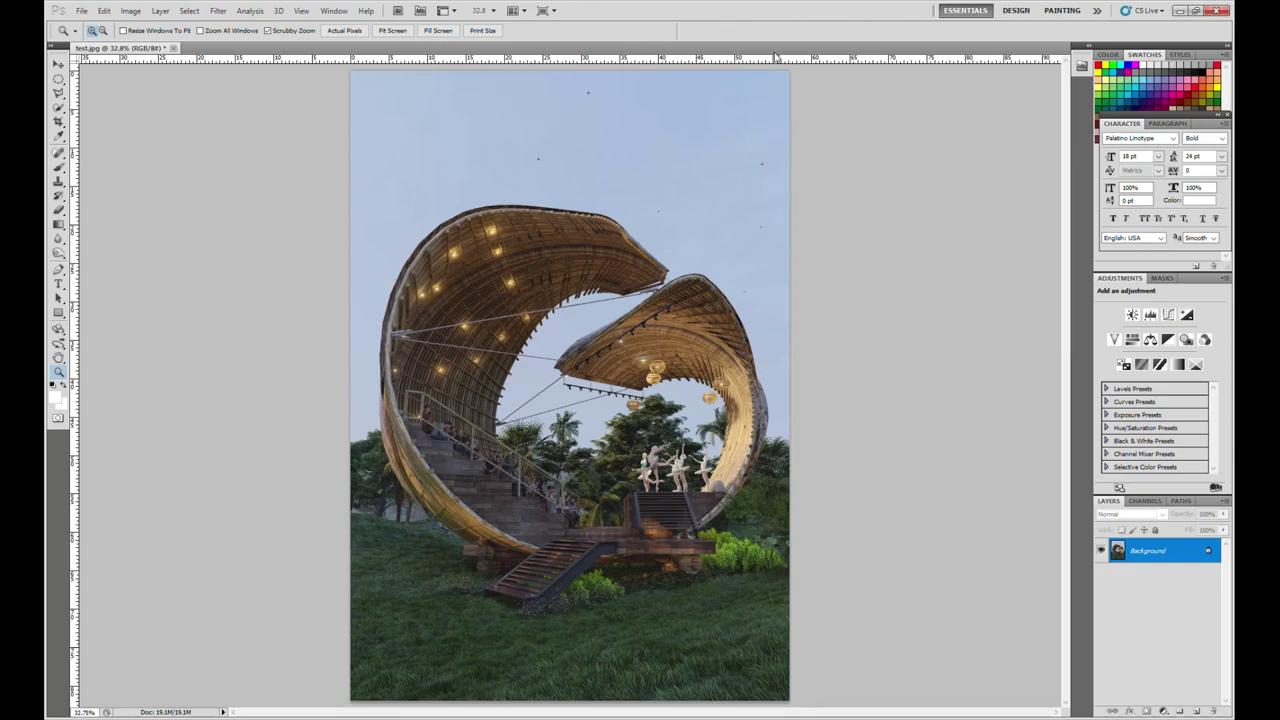